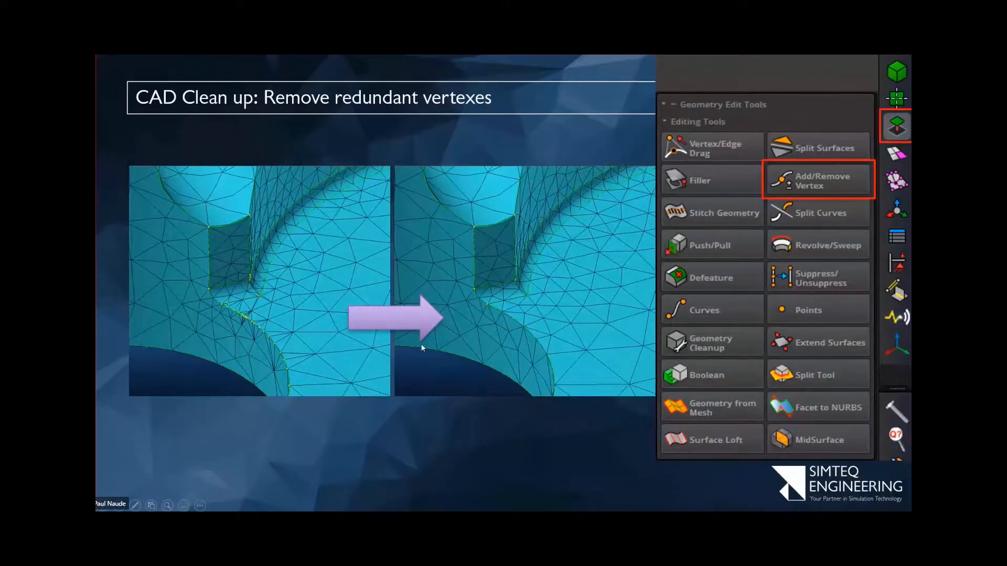
{"action": "left_click", "coordinate": [446, 358]}
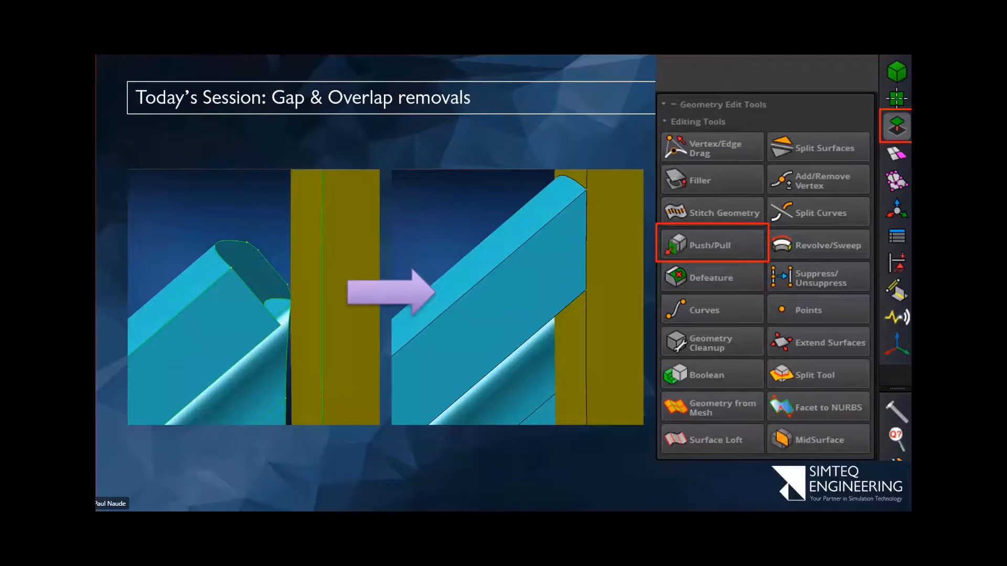
{"action": "left_click", "coordinate": [443, 316]}
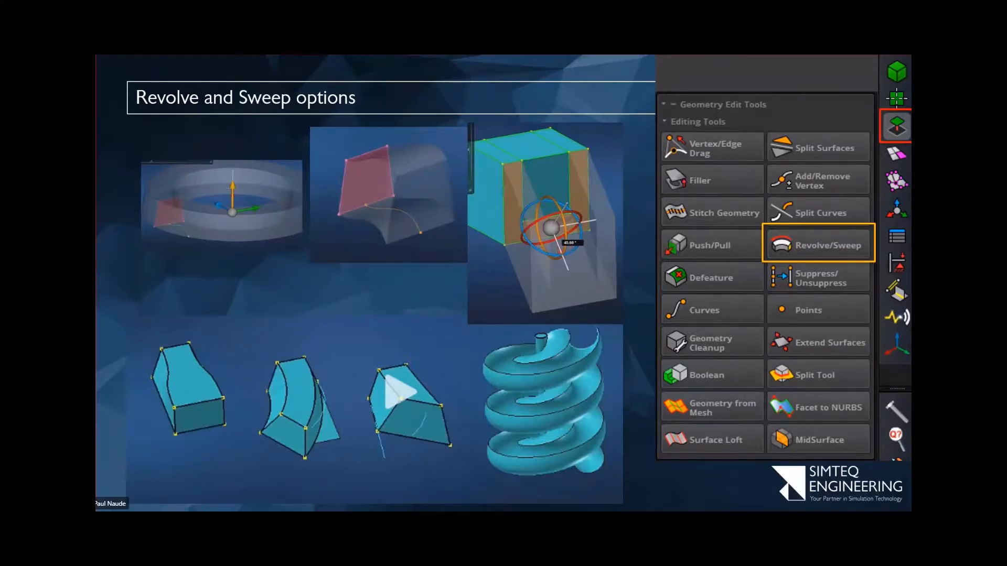
{"action": "key", "text": "Right"}
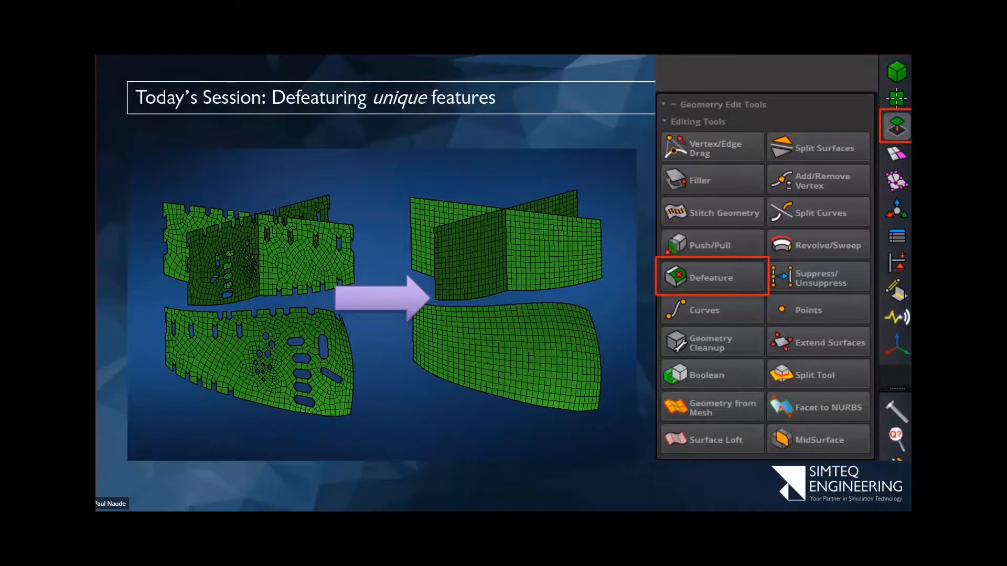
{"action": "key", "text": "Right"}
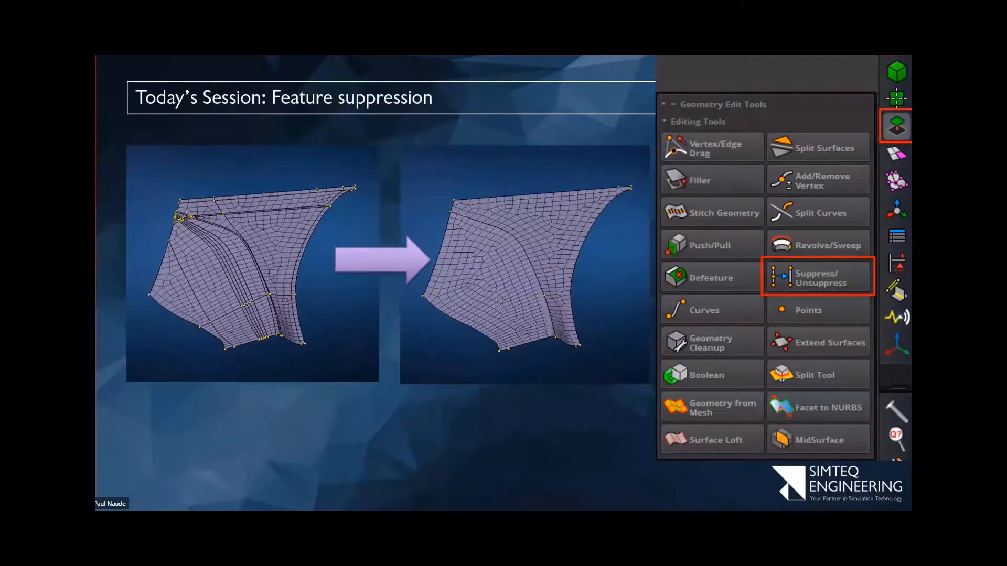
{"action": "key", "text": "Right"}
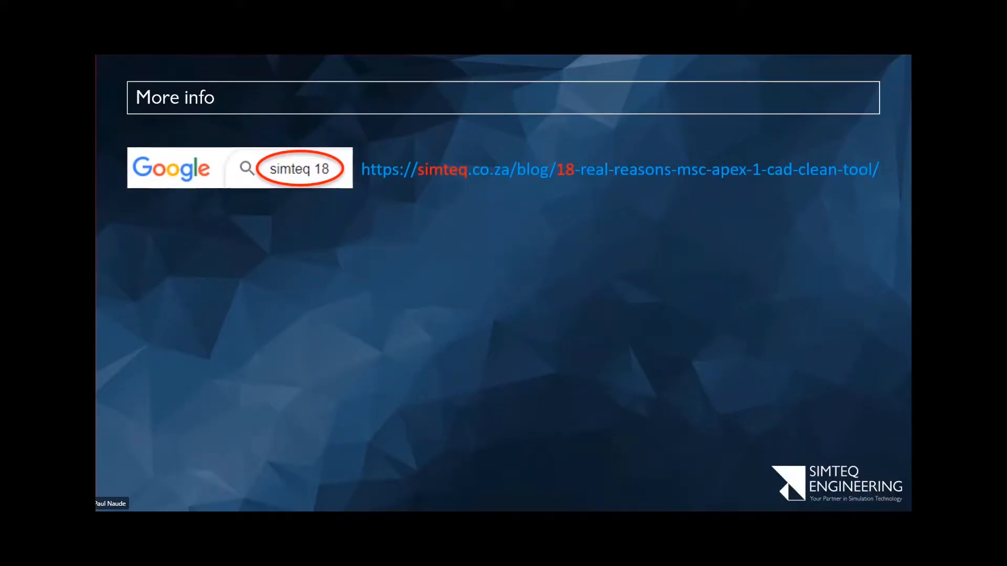
- Switch to MSC Apex and import the CAD geometry files for the bracket assembly, Part 2, the composite panel and the tank
{"action": "key", "text": "alt+Tab"}
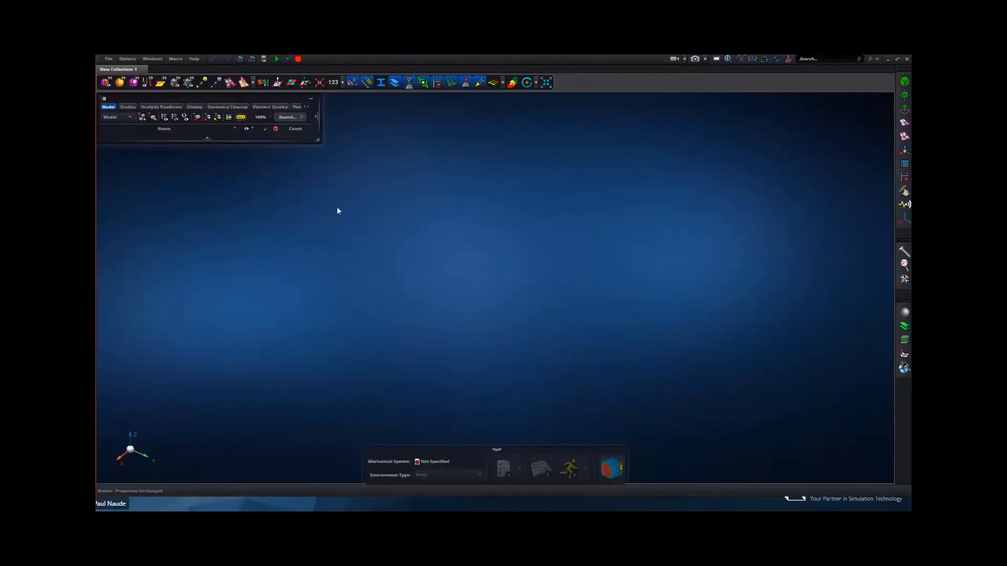
{"action": "left_click", "coordinate": [108, 58]}
{"action": "left_click", "coordinate": [131, 103]}
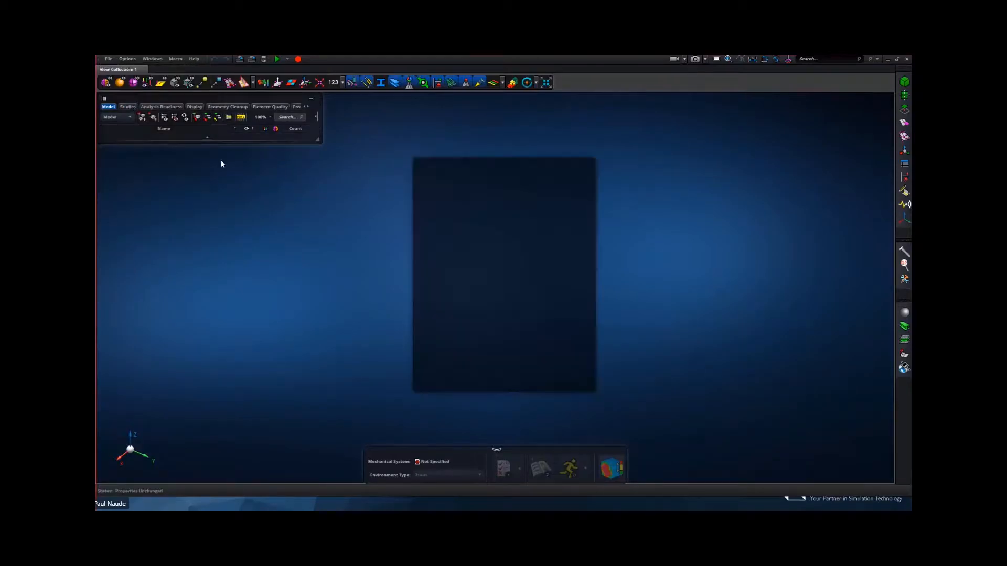
{"action": "left_click", "coordinate": [443, 191]}
{"action": "left_click", "coordinate": [485, 233]}
{"action": "left_click", "coordinate": [473, 208], "text": "shift"}
{"action": "left_click", "coordinate": [841, 481]}
{"action": "left_click", "coordinate": [451, 374]}
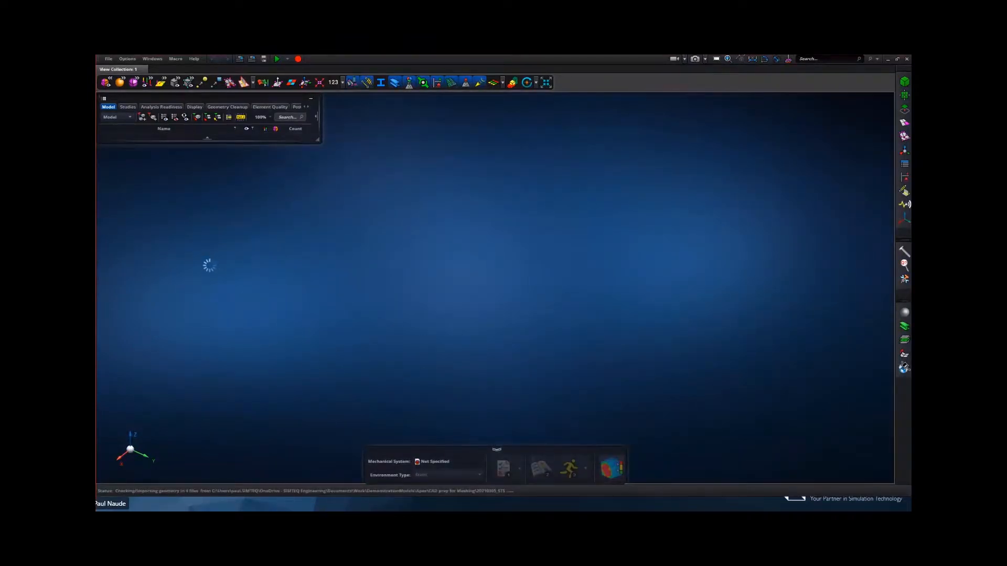
{"action": "middle_click_drag", "start_coordinate": [270, 306], "coordinate": [389, 303]}
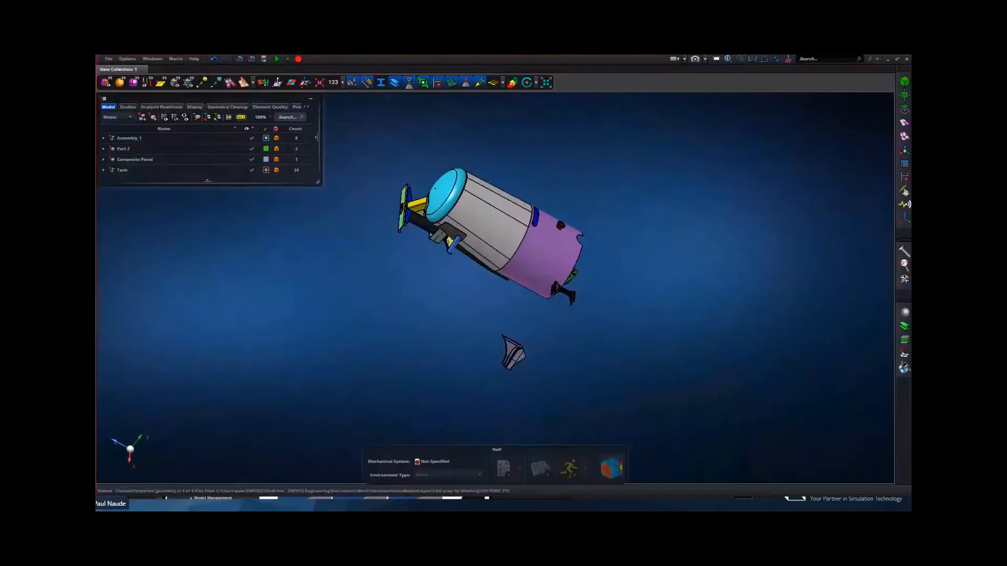
- Look at the tutorial videos available for the Vertex/Edge Drag geometry editing tool, closing the video browser when done
{"action": "left_click", "coordinate": [904, 108]}
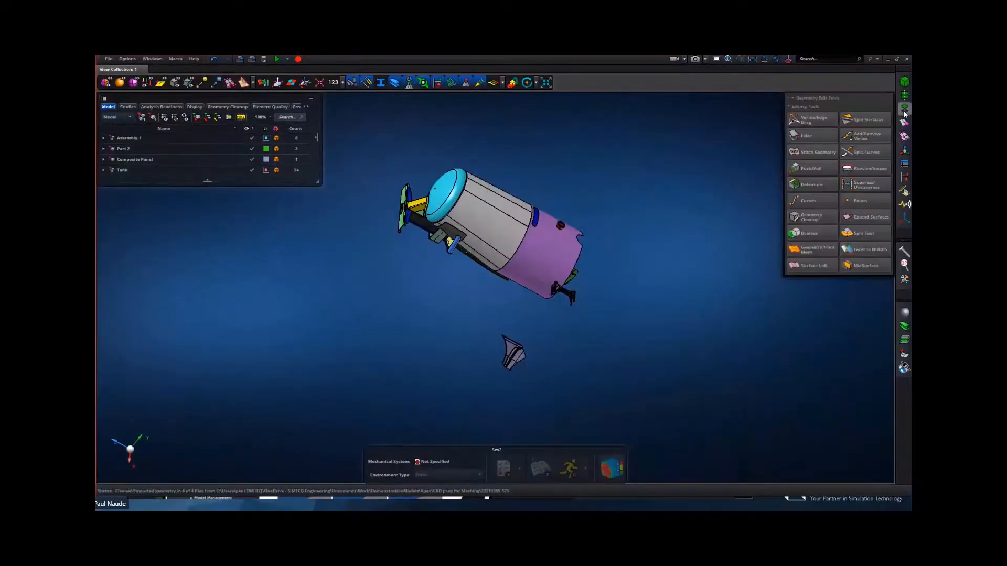
{"action": "mouse_move", "coordinate": [835, 119]}
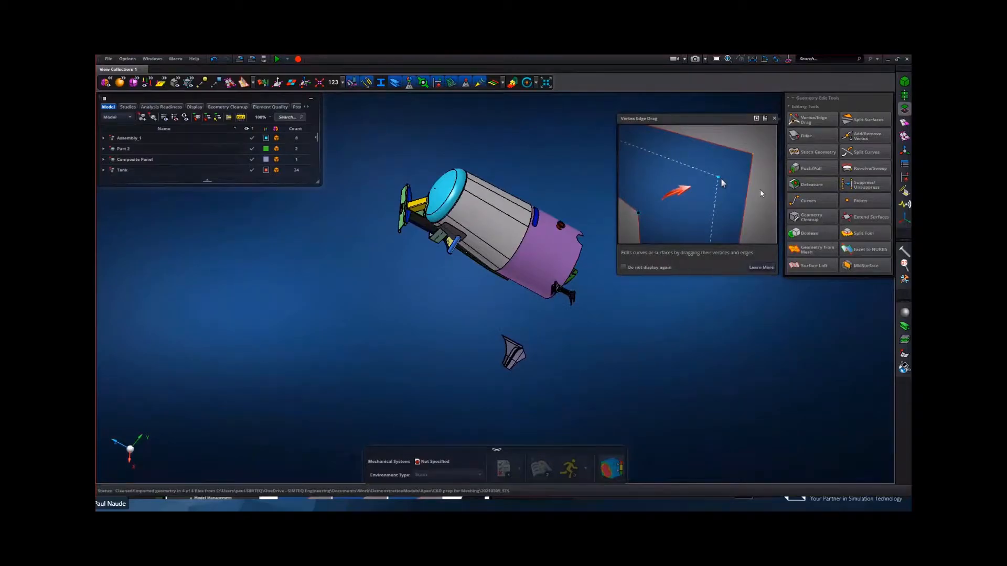
{"action": "left_click", "coordinate": [757, 119]}
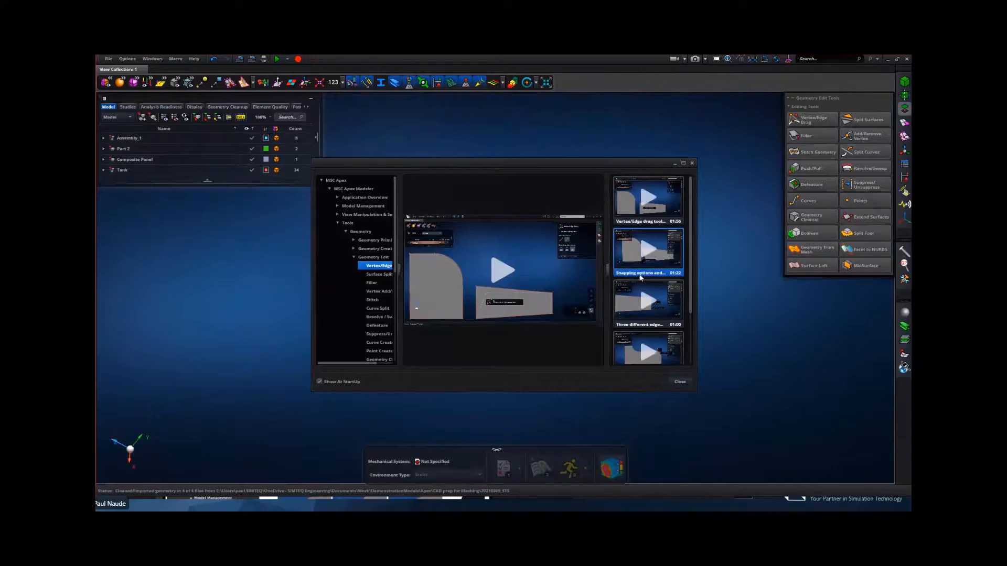
{"action": "left_click", "coordinate": [680, 381]}
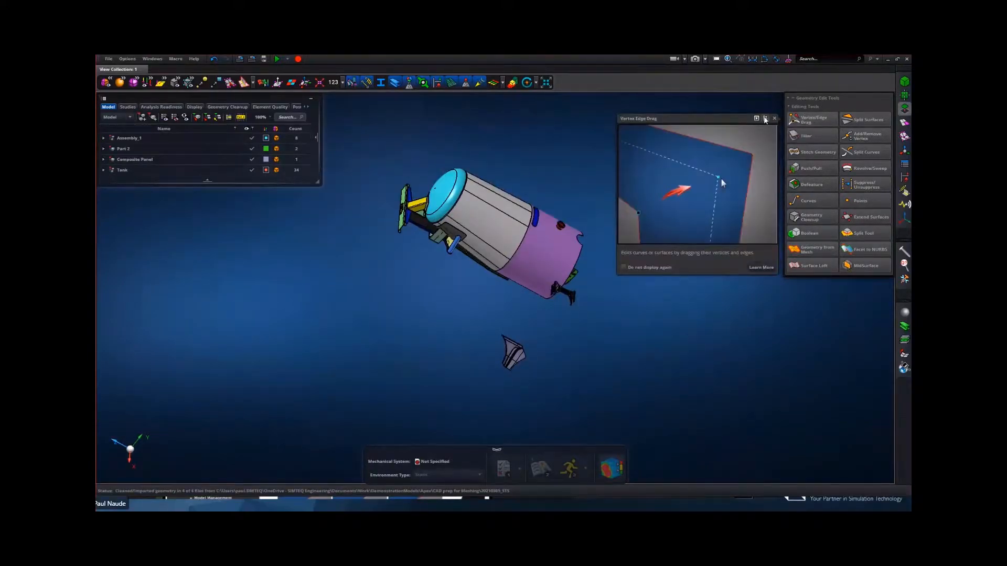
- Read the Vertex Edge Drag help document from its overview to aborting a drag operation, then return to the model
{"action": "left_click", "coordinate": [766, 120]}
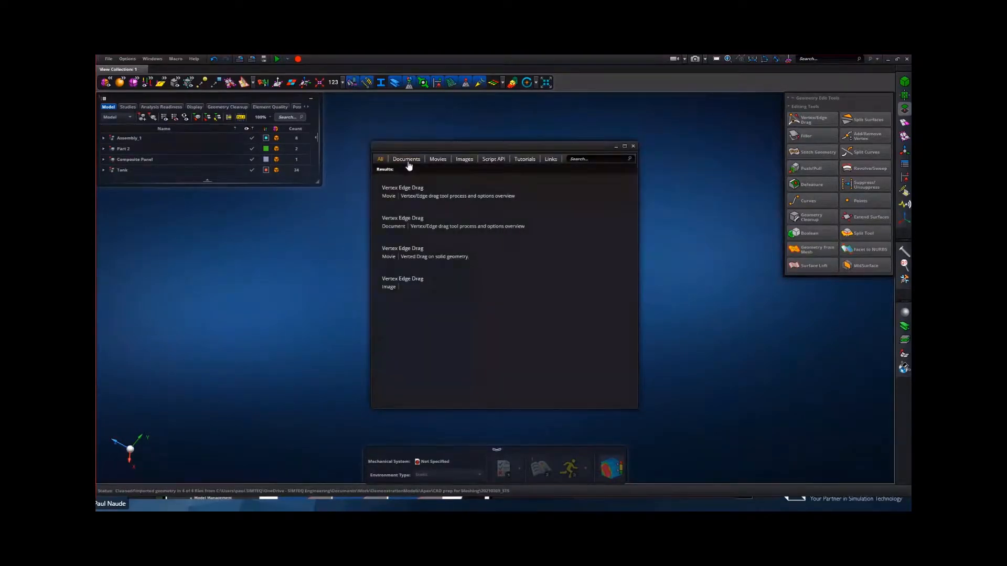
{"action": "left_click", "coordinate": [394, 225]}
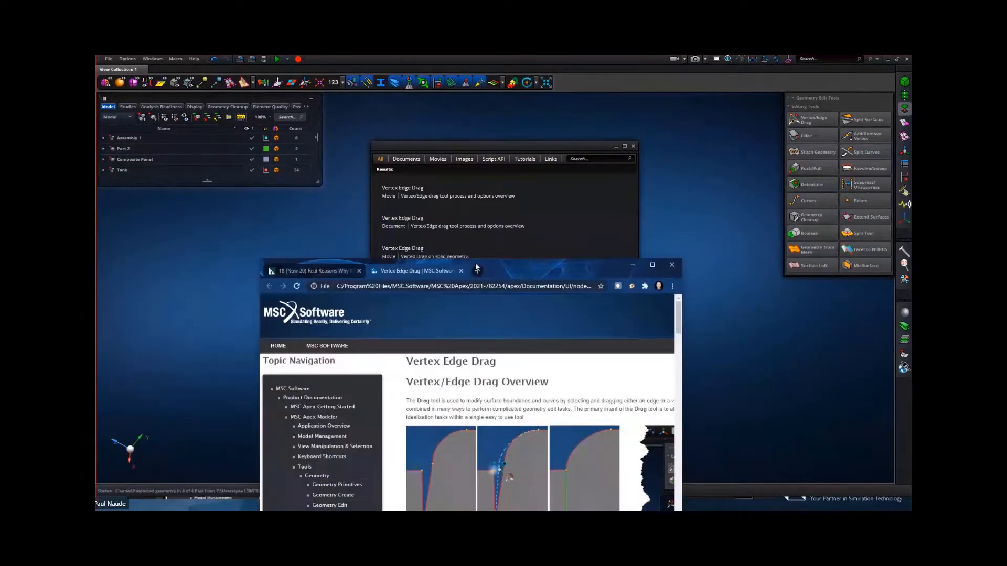
{"action": "double_click", "coordinate": [539, 182]}
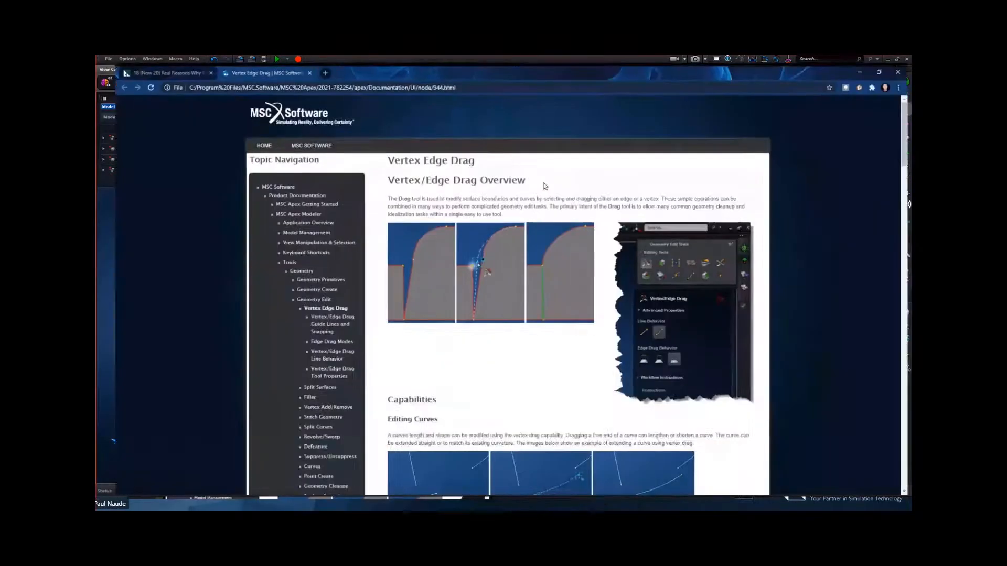
{"action": "scroll", "coordinate": [503, 278], "scroll_direction": "down", "scroll_amount": 4}
{"action": "scroll", "coordinate": [519, 287], "scroll_direction": "down", "scroll_amount": 6}
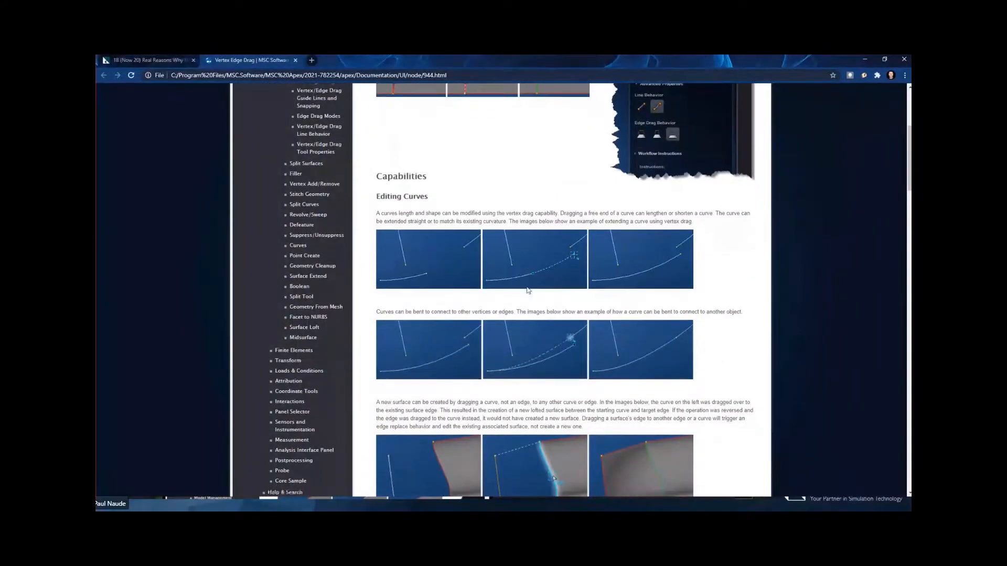
{"action": "scroll", "coordinate": [501, 203], "scroll_direction": "down", "scroll_amount": 15}
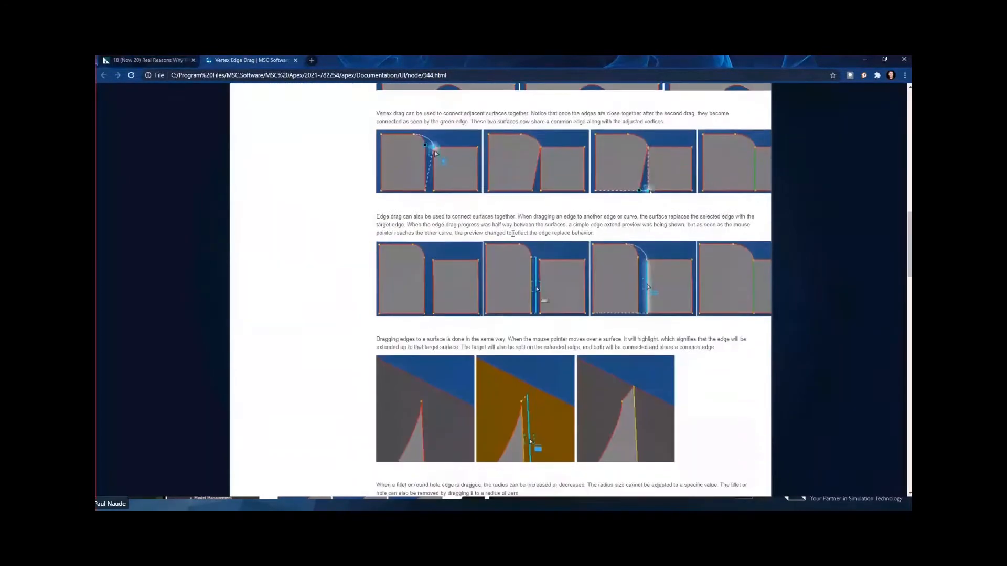
{"action": "scroll", "coordinate": [524, 257], "scroll_direction": "down", "scroll_amount": 9}
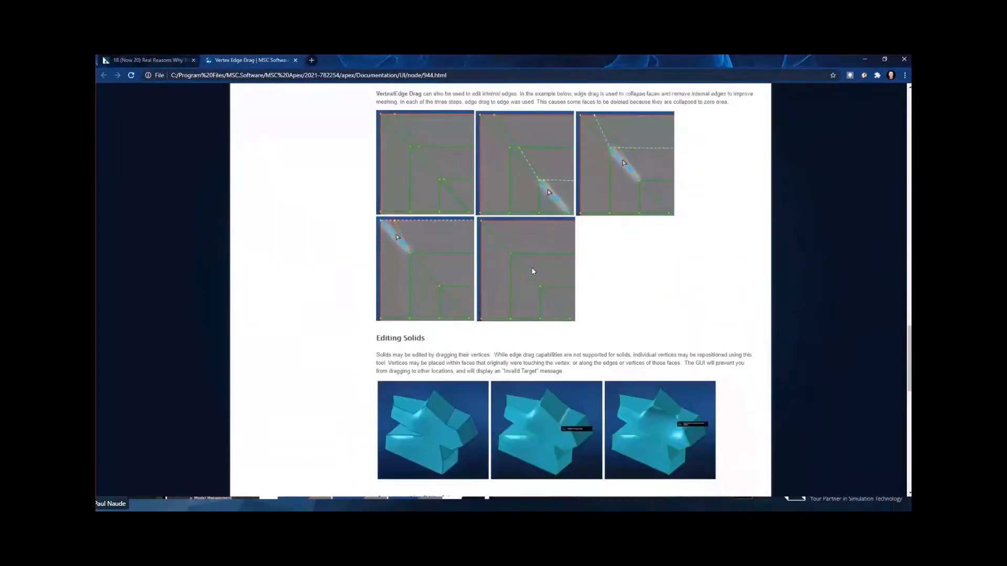
{"action": "scroll", "coordinate": [534, 277], "scroll_direction": "down", "scroll_amount": 4}
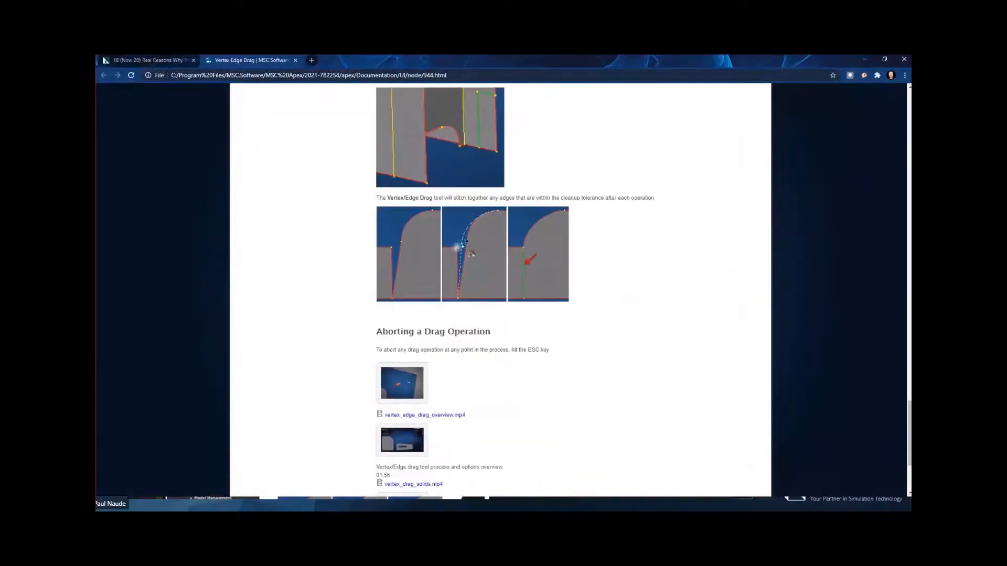
{"action": "left_click", "coordinate": [865, 59]}
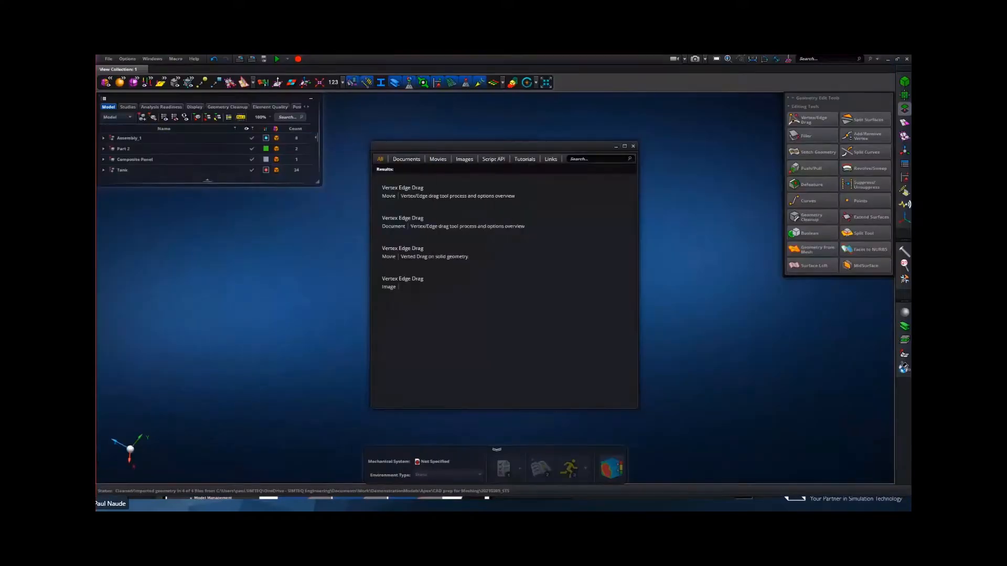
{"action": "left_click", "coordinate": [633, 146]}
- Examine the Vertex/Edge Drag tool's workflow instructions and keyboard shortcuts, leaving the tool without editing any geometry
{"action": "left_click", "coordinate": [798, 116]}
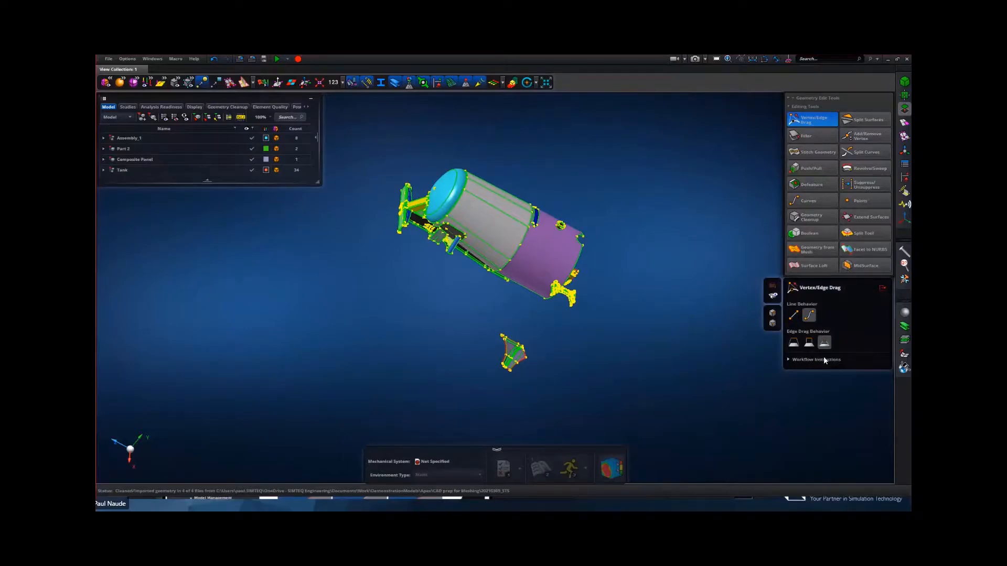
{"action": "left_click", "coordinate": [789, 361]}
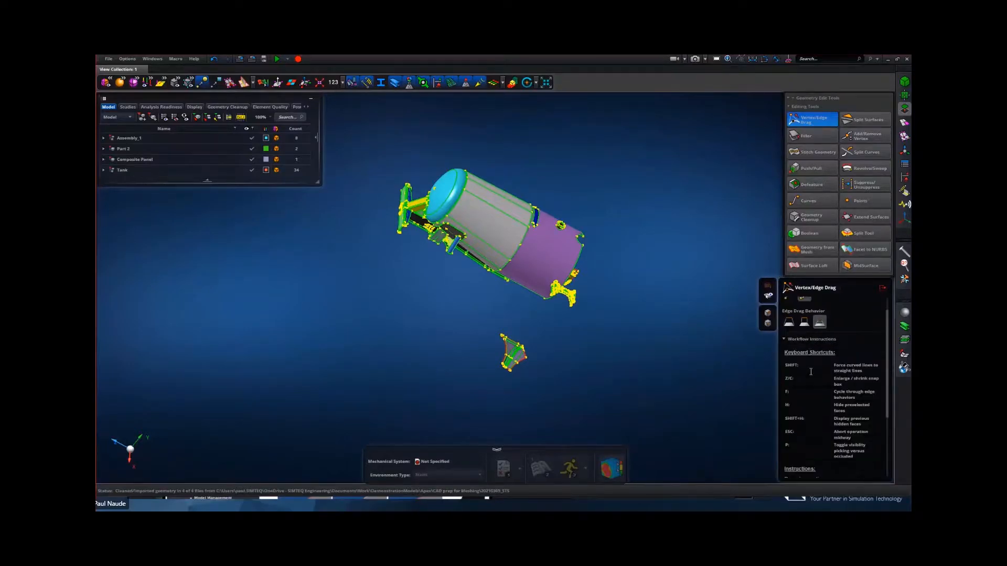
{"action": "mouse_move", "coordinate": [788, 326]}
{"action": "left_mouse_down"}
{"action": "mouse_move", "coordinate": [798, 326]}
{"action": "mouse_move", "coordinate": [794, 338]}
{"action": "left_mouse_up"}
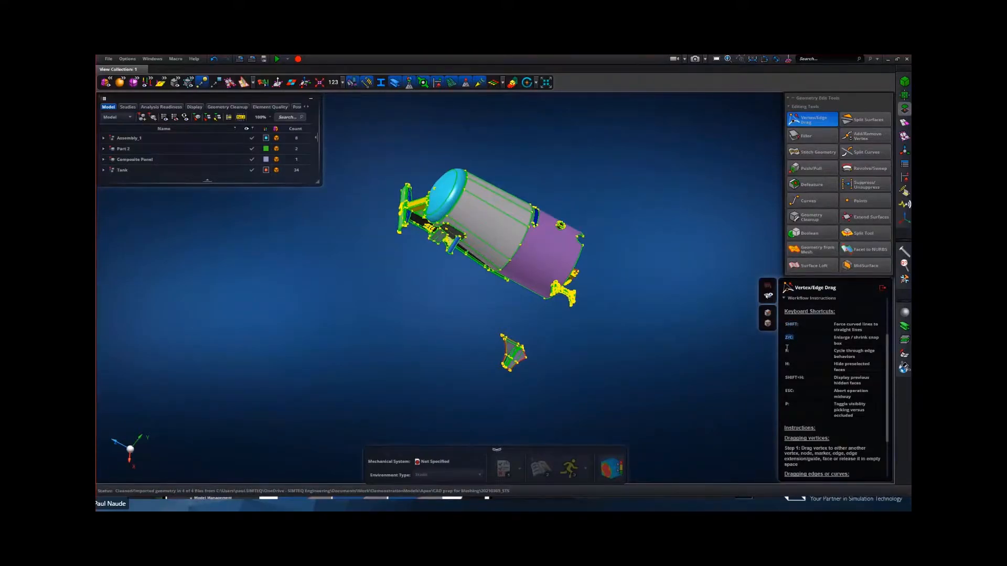
{"action": "left_click", "coordinate": [787, 350]}
{"action": "triple_click", "coordinate": [845, 367]}
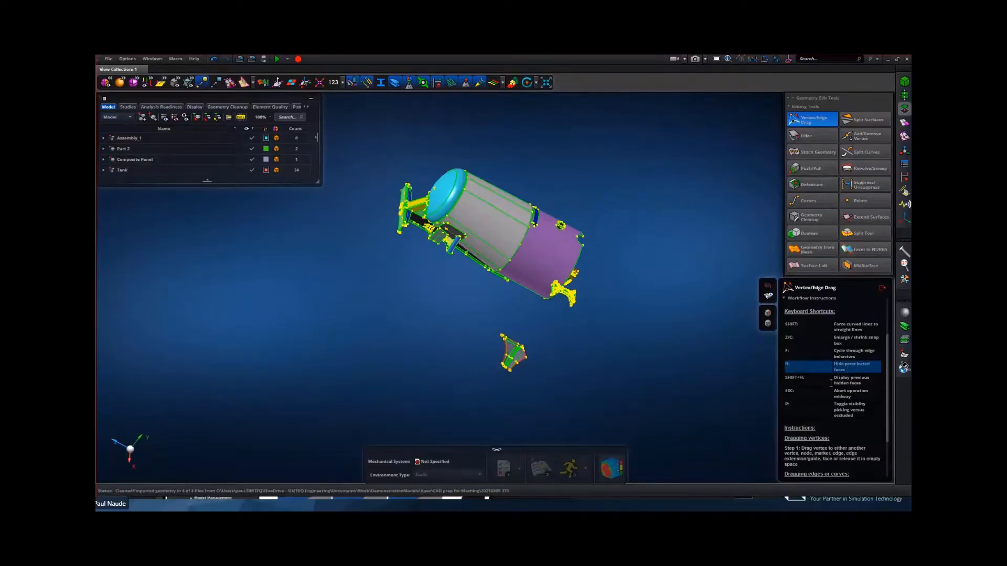
{"action": "scroll", "coordinate": [847, 397], "scroll_direction": "down", "scroll_amount": 1}
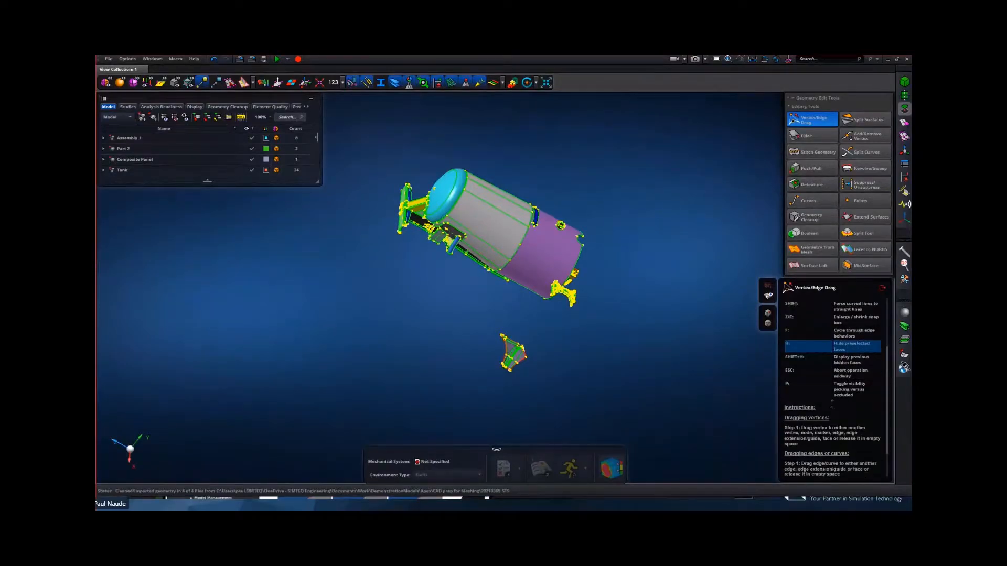
{"action": "left_click", "coordinate": [882, 288]}
- Show only Assembly_1 so the bracket assembly is isolated from the other imported parts
{"action": "middle_click_drag", "start_coordinate": [616, 321], "coordinate": [520, 326]}
{"action": "scroll", "coordinate": [563, 282], "scroll_direction": "up", "scroll_amount": 3}
{"action": "scroll", "coordinate": [564, 282], "scroll_direction": "up", "scroll_amount": 5}
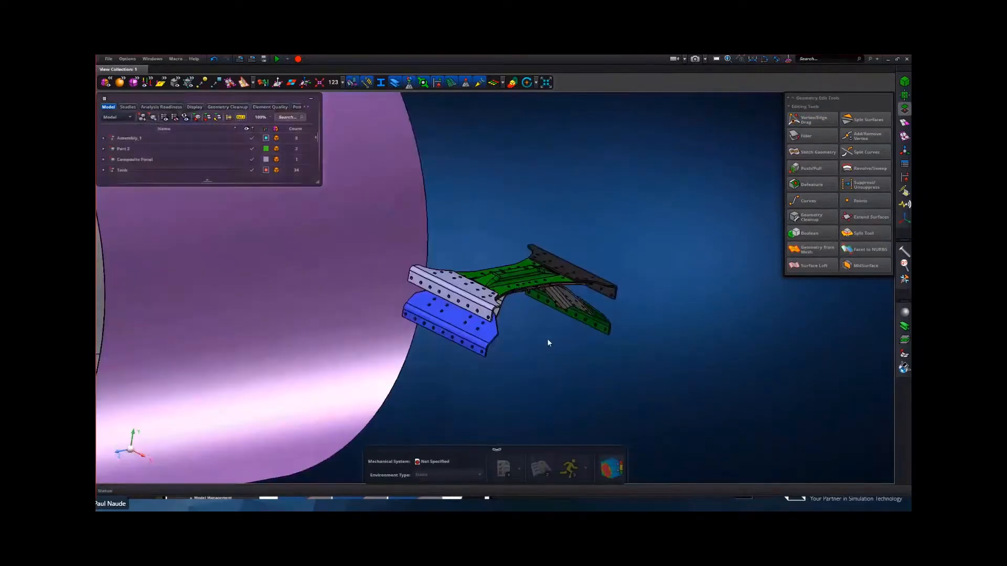
{"action": "left_click", "coordinate": [126, 139]}
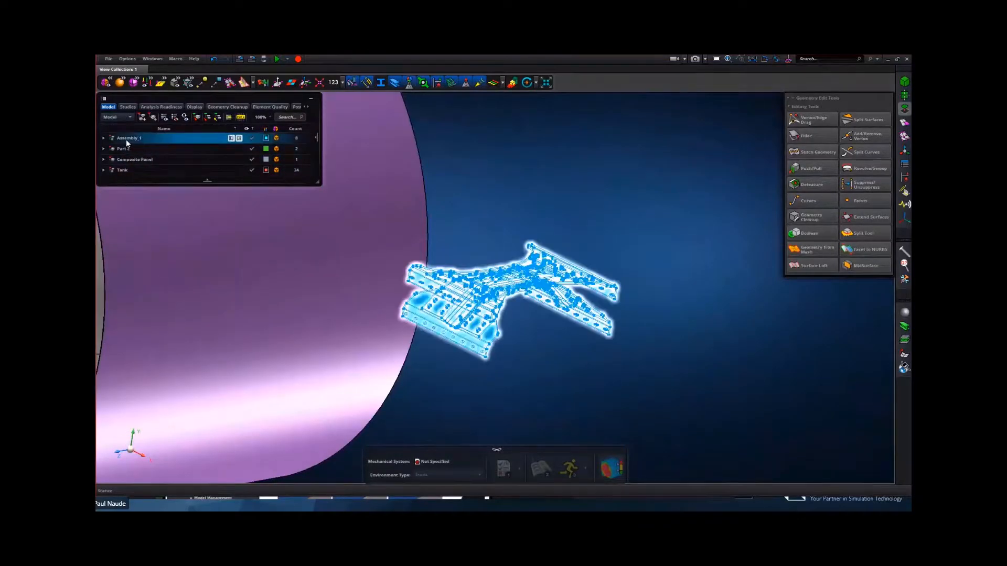
{"action": "right_click", "coordinate": [126, 139]}
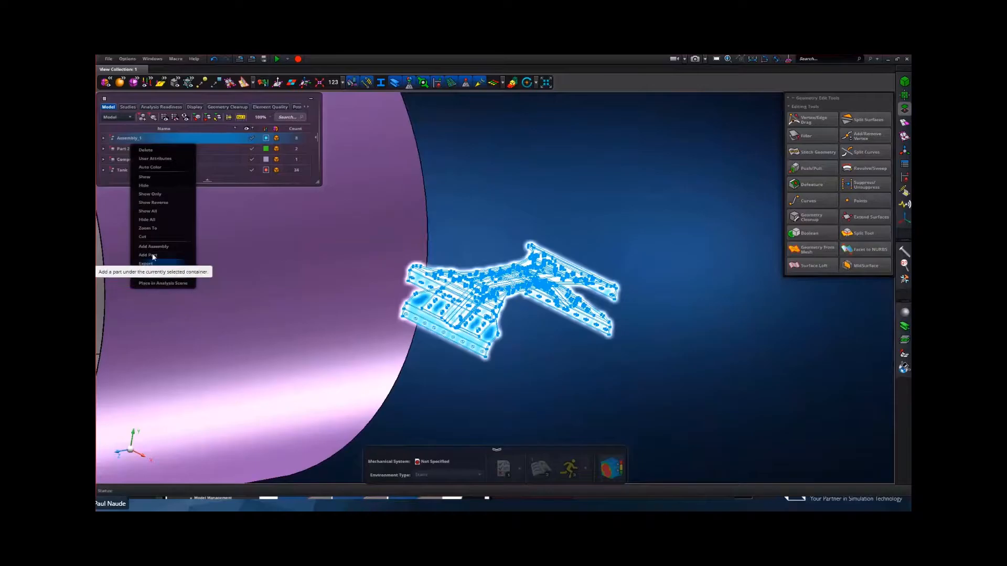
{"action": "left_click", "coordinate": [150, 193]}
{"action": "middle_click_drag", "start_coordinate": [560, 326], "coordinate": [533, 334]}
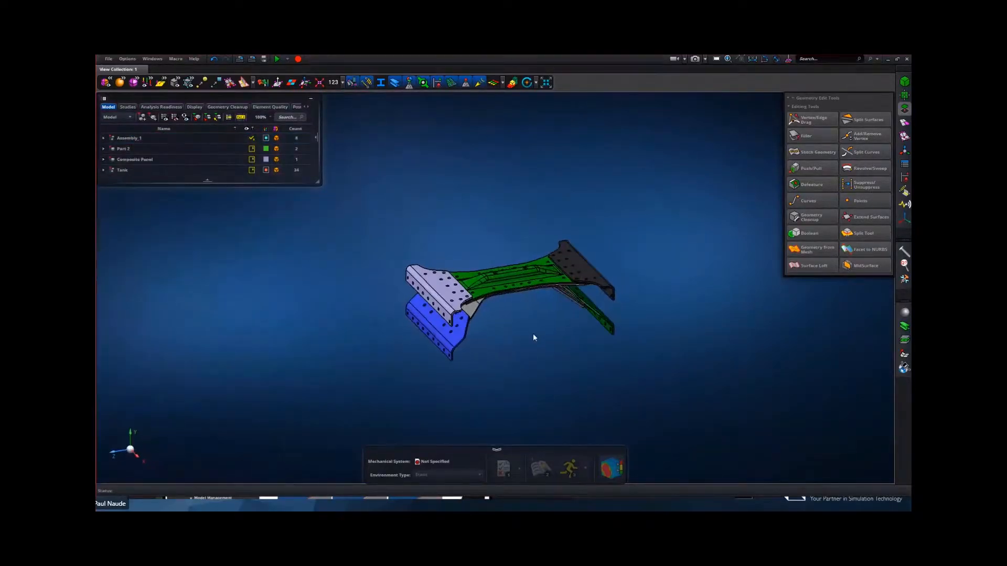
- Mid-surface all solids of Assembly_1 with the Single Thickness Solid method and automatic thickness assignment, then inspect the thicknesses and leave the tool
{"action": "left_click", "coordinate": [866, 265]}
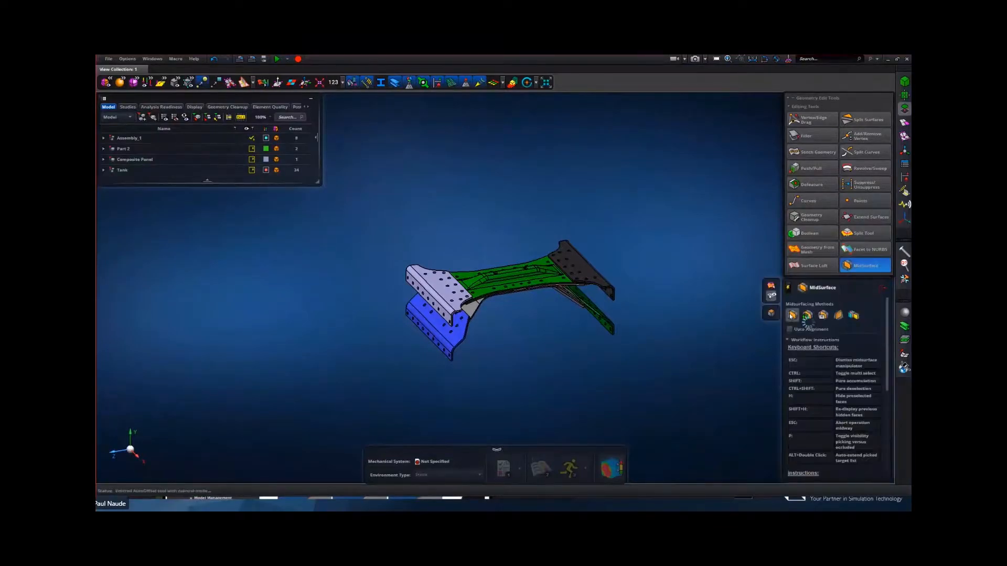
{"action": "middle_click_drag", "start_coordinate": [743, 329], "coordinate": [665, 298]}
{"action": "scroll", "coordinate": [645, 316], "scroll_direction": "up", "scroll_amount": 5}
{"action": "right_click_drag", "start_coordinate": [636, 324], "coordinate": [717, 315]}
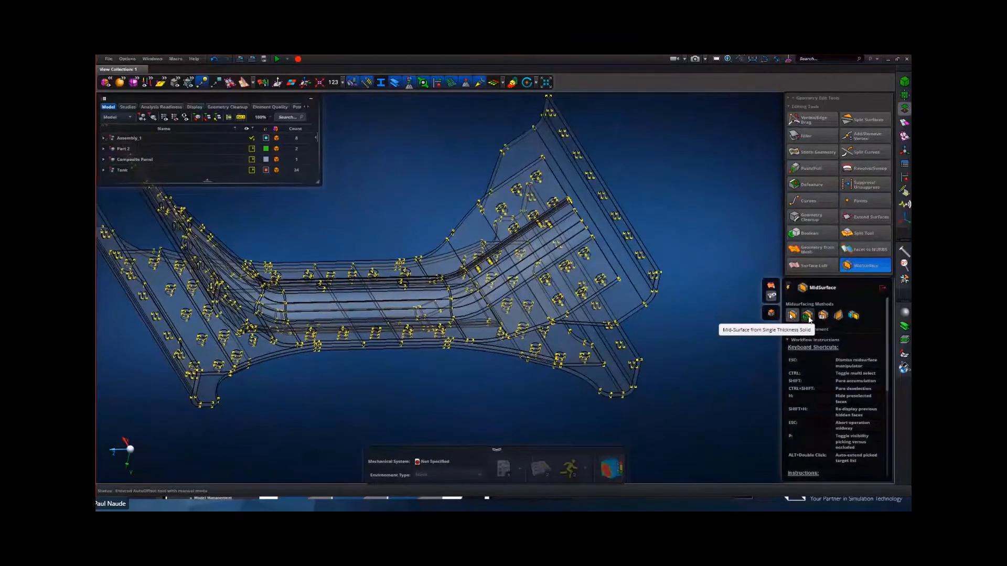
{"action": "left_click", "coordinate": [808, 317]}
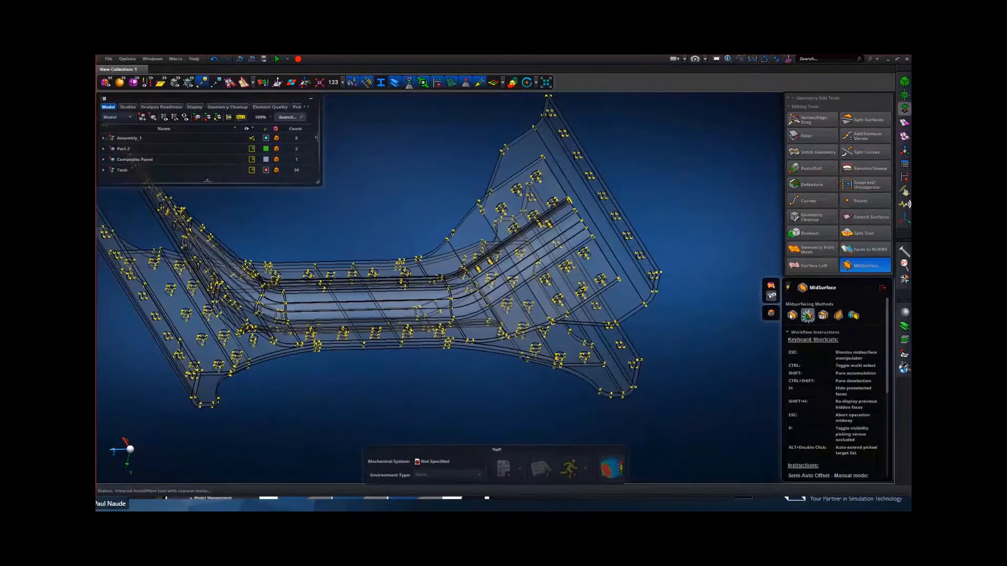
{"action": "middle_click_drag", "start_coordinate": [703, 342], "coordinate": [641, 308]}
{"action": "scroll", "coordinate": [650, 310], "scroll_direction": "up", "scroll_amount": 3}
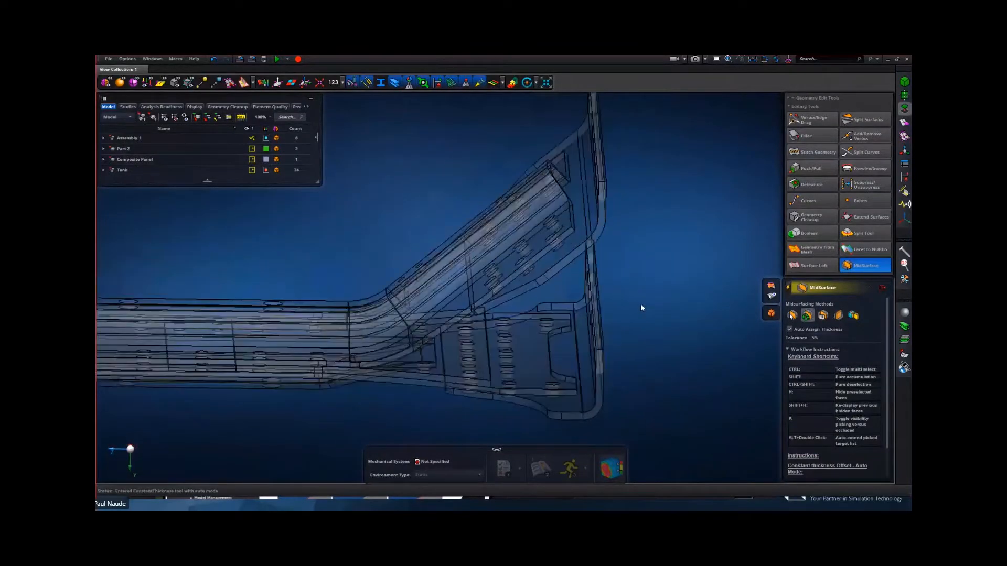
{"action": "middle_click_drag", "start_coordinate": [362, 398], "coordinate": [428, 387]}
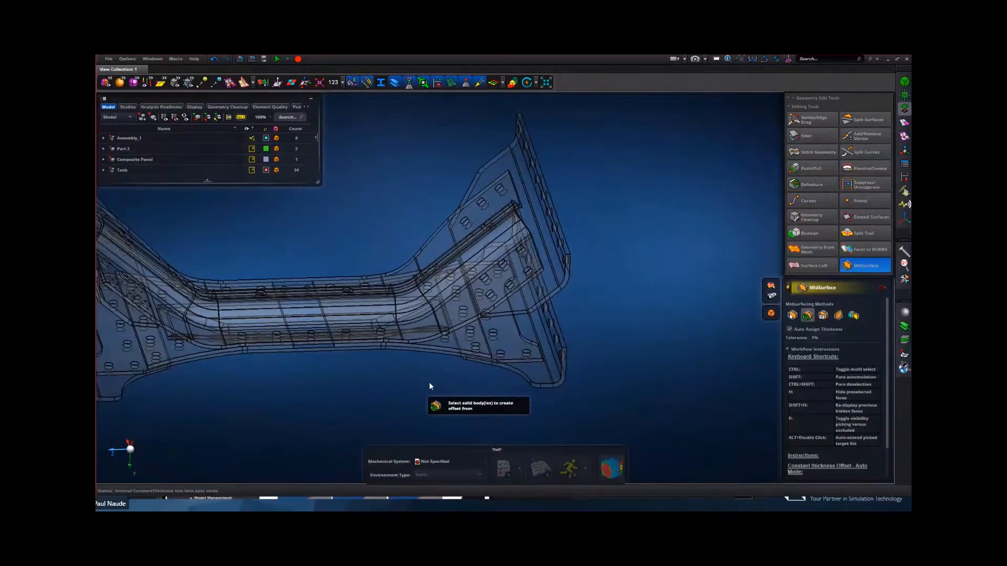
{"action": "middle_click_drag", "start_coordinate": [442, 389], "coordinate": [459, 394]}
{"action": "left_click_drag", "start_coordinate": [579, 241], "coordinate": [270, 442]}
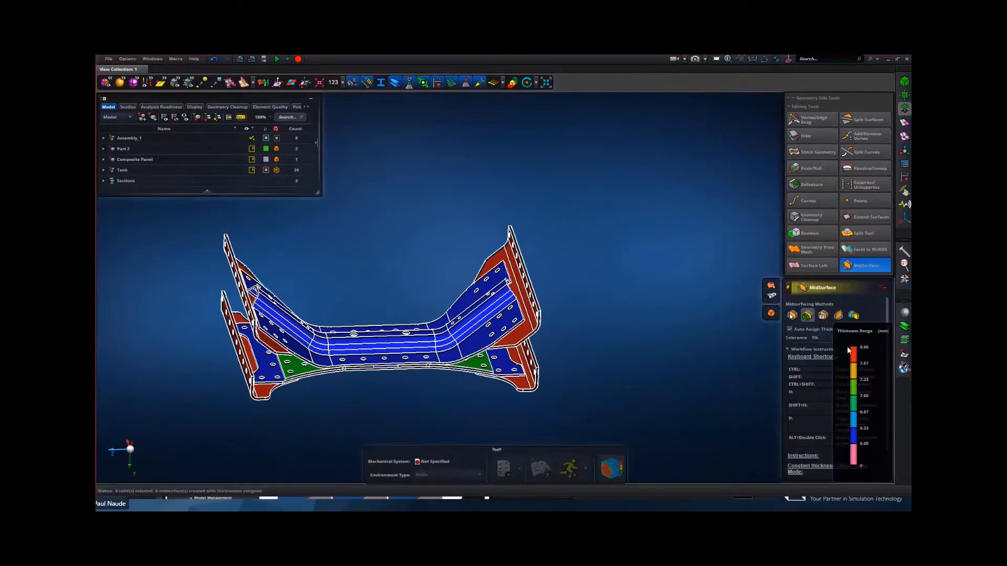
{"action": "scroll", "coordinate": [546, 353], "scroll_direction": "up", "scroll_amount": 5}
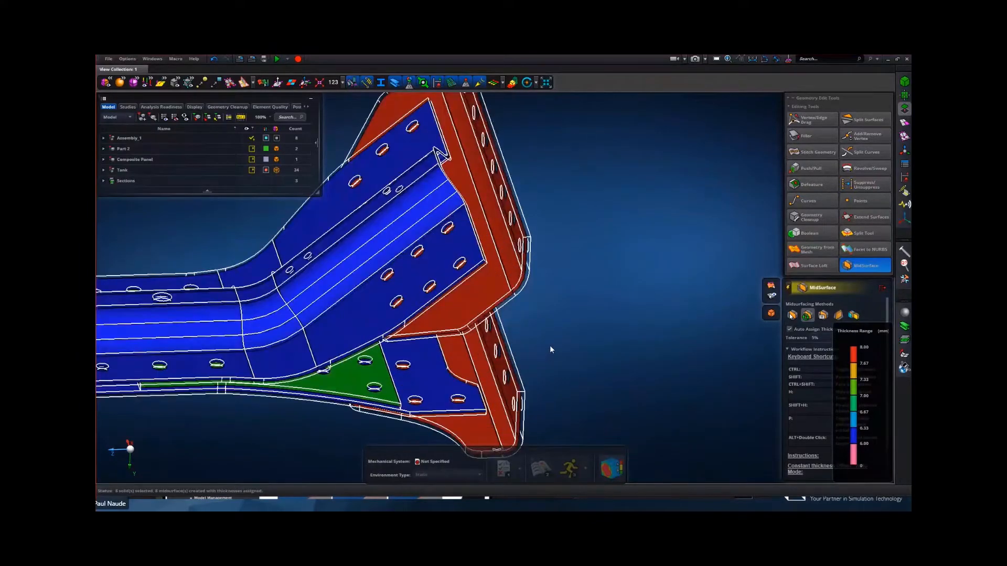
{"action": "scroll", "coordinate": [550, 345], "scroll_direction": "down", "scroll_amount": 5}
{"action": "middle_click_drag", "start_coordinate": [567, 329], "coordinate": [627, 289]}
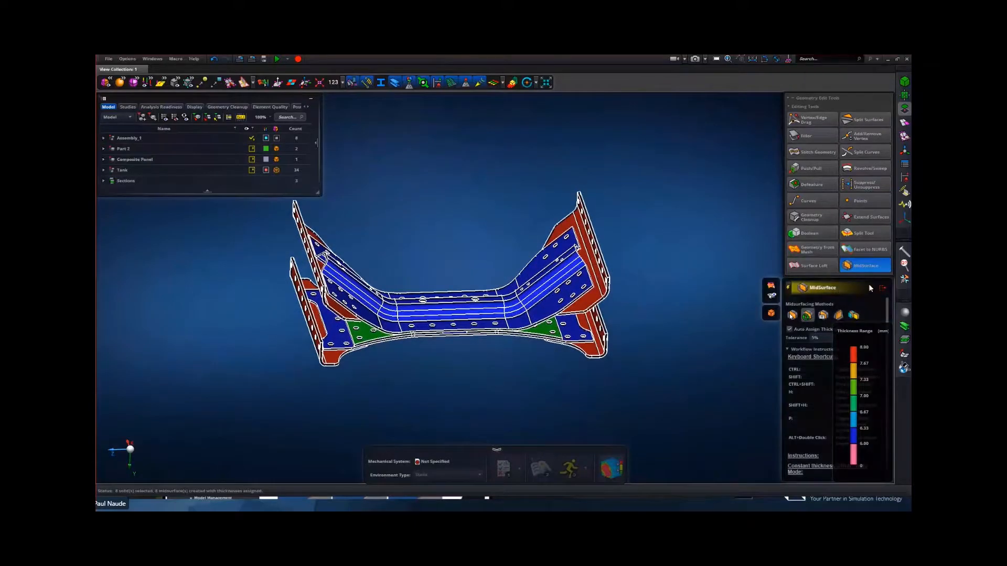
{"action": "left_click", "coordinate": [882, 289]}
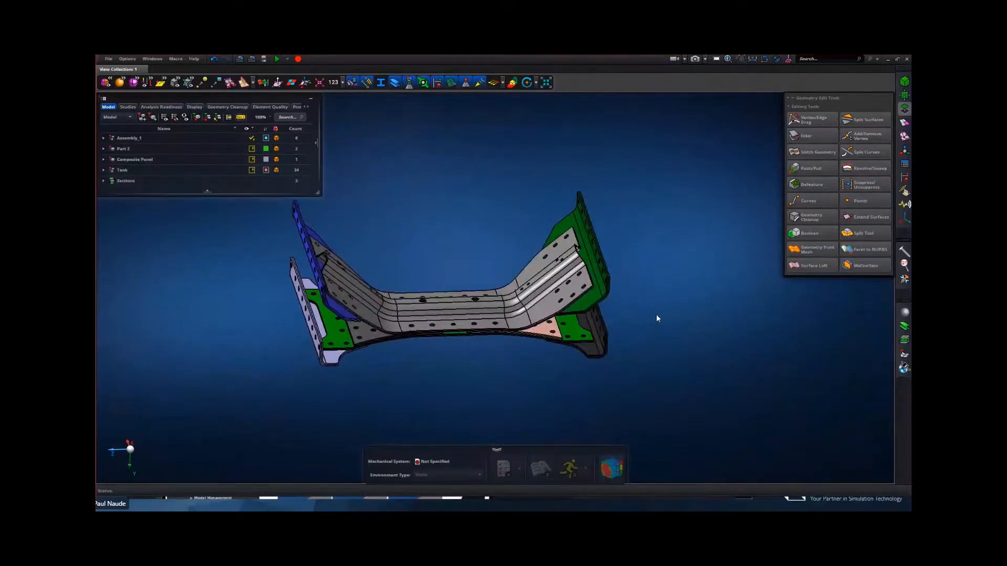
- Change the geometry display colouring so that all mid-surfaces of the bracket assembly share one uniform green colour
{"action": "middle_click_drag", "start_coordinate": [649, 313], "coordinate": [643, 314]}
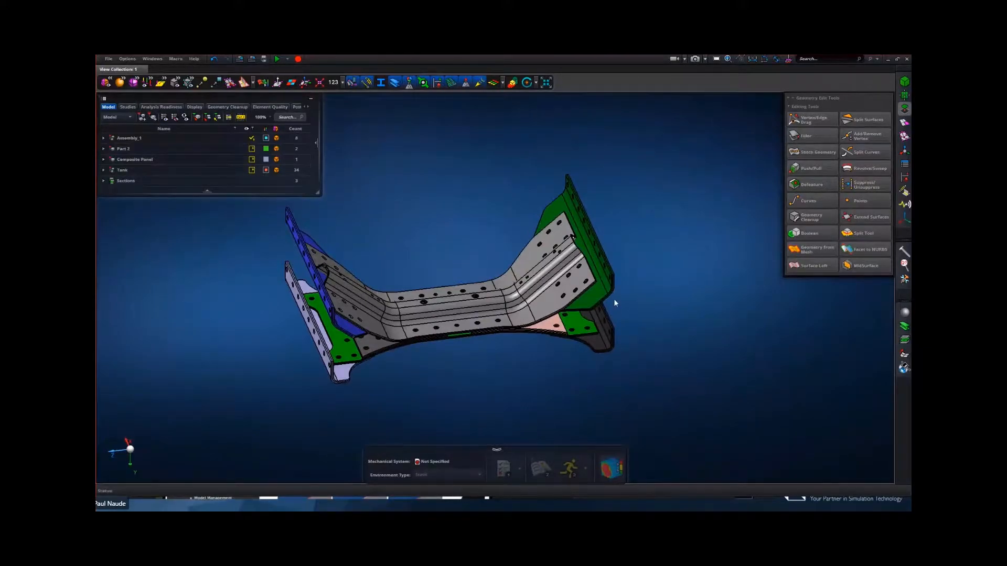
{"action": "left_click", "coordinate": [178, 81]}
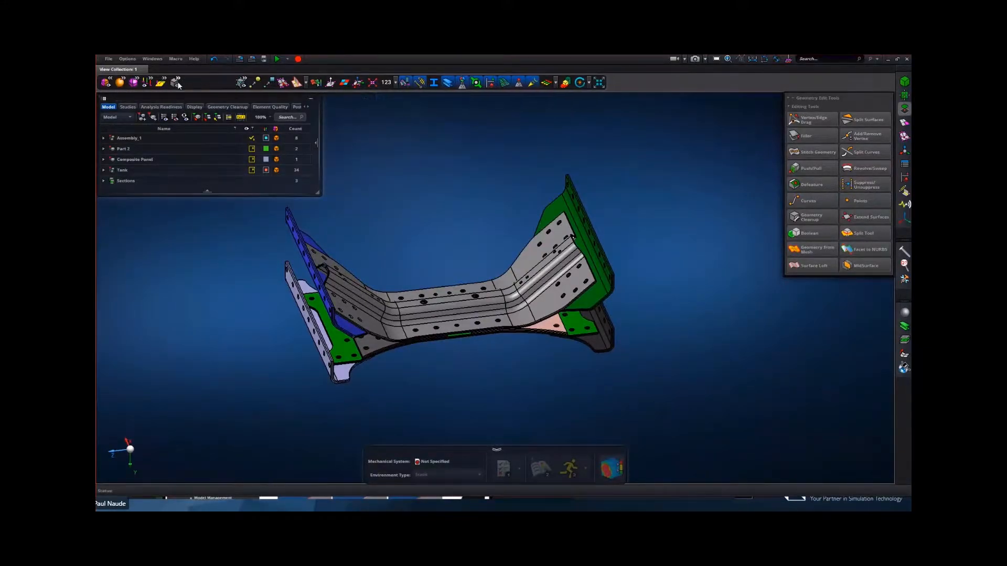
{"action": "left_click", "coordinate": [227, 82]}
{"action": "mouse_move", "coordinate": [672, 320]}
{"action": "middle_mouse_down"}
{"action": "mouse_move", "coordinate": [659, 306]}
{"action": "mouse_move", "coordinate": [654, 321]}
{"action": "middle_mouse_up"}
{"action": "scroll", "coordinate": [567, 351], "scroll_direction": "up", "scroll_amount": 3}
{"action": "middle_click_drag", "start_coordinate": [564, 350], "coordinate": [565, 357]}
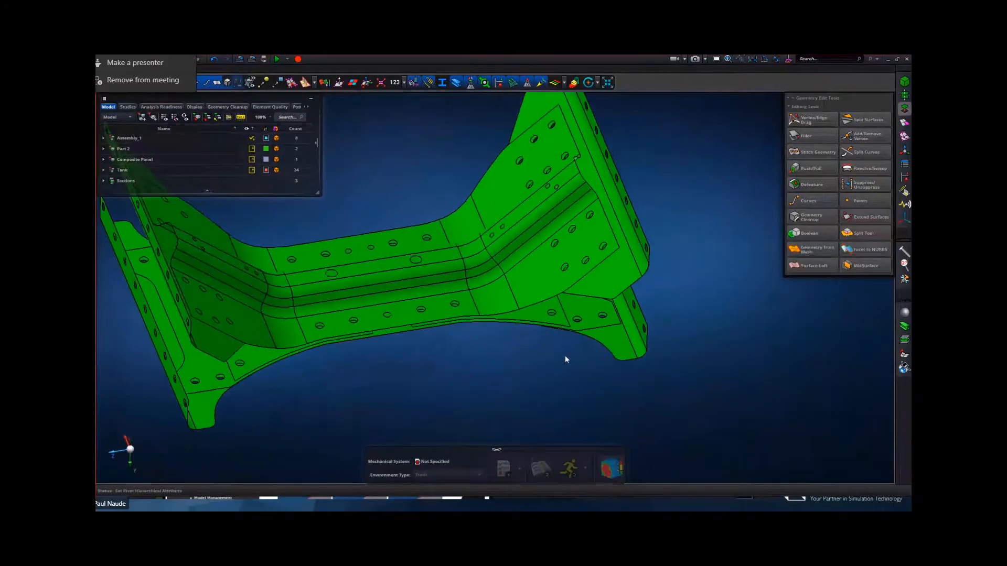
{"action": "scroll", "coordinate": [564, 355], "scroll_direction": "down", "scroll_amount": 3}
- Surface mesh every mid-surface of the bracket assembly with a 10.00 mm mesh size and inspect the generated mesh
{"action": "left_click", "coordinate": [904, 122]}
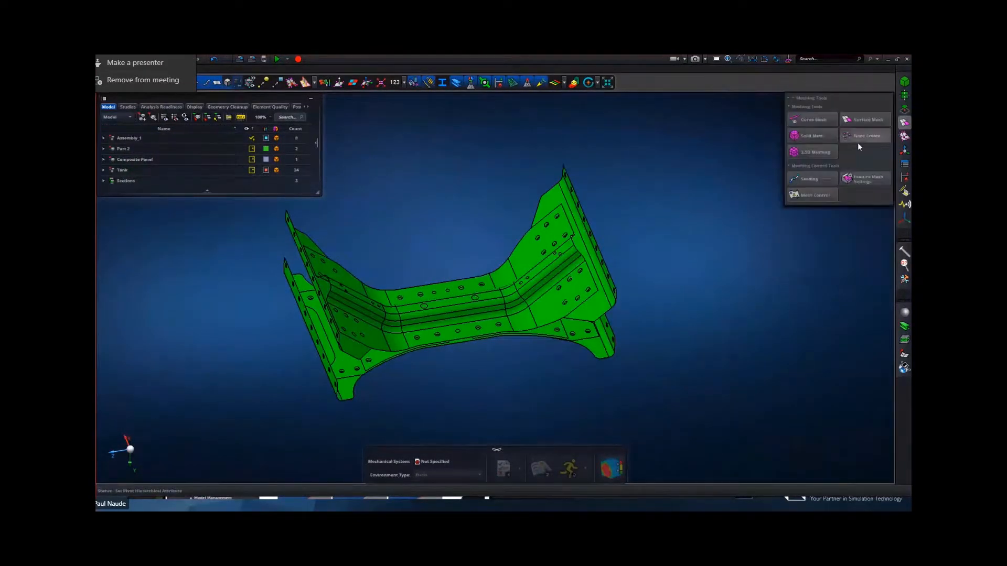
{"action": "left_click", "coordinate": [861, 120]}
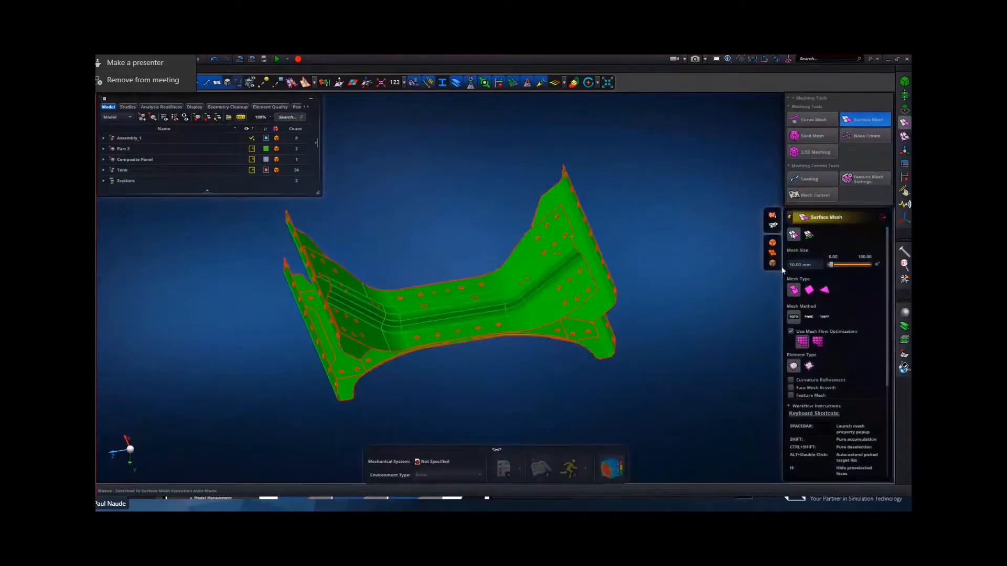
{"action": "left_click_drag", "start_coordinate": [705, 212], "coordinate": [394, 394]}
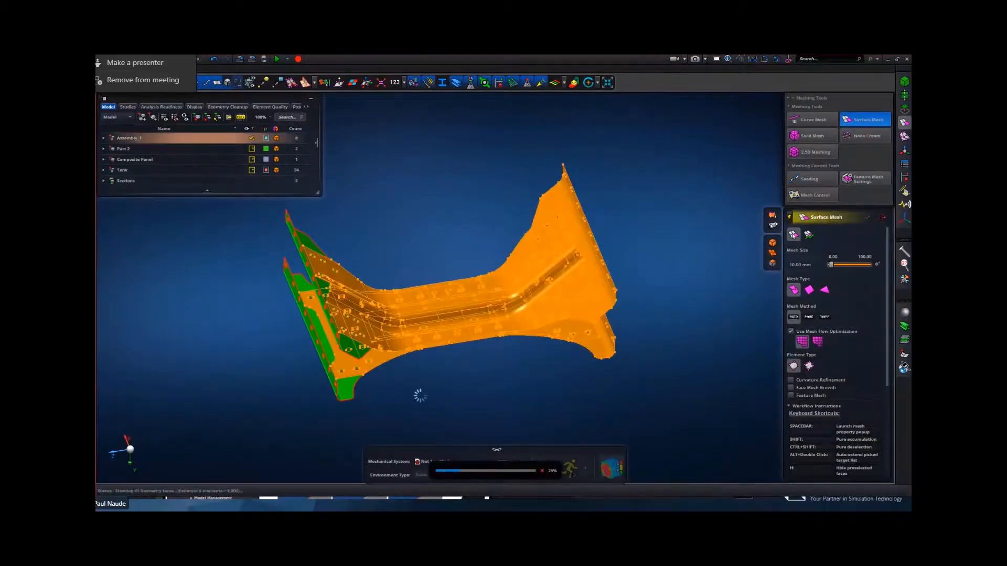
{"action": "left_click_drag", "start_coordinate": [225, 249], "coordinate": [420, 414]}
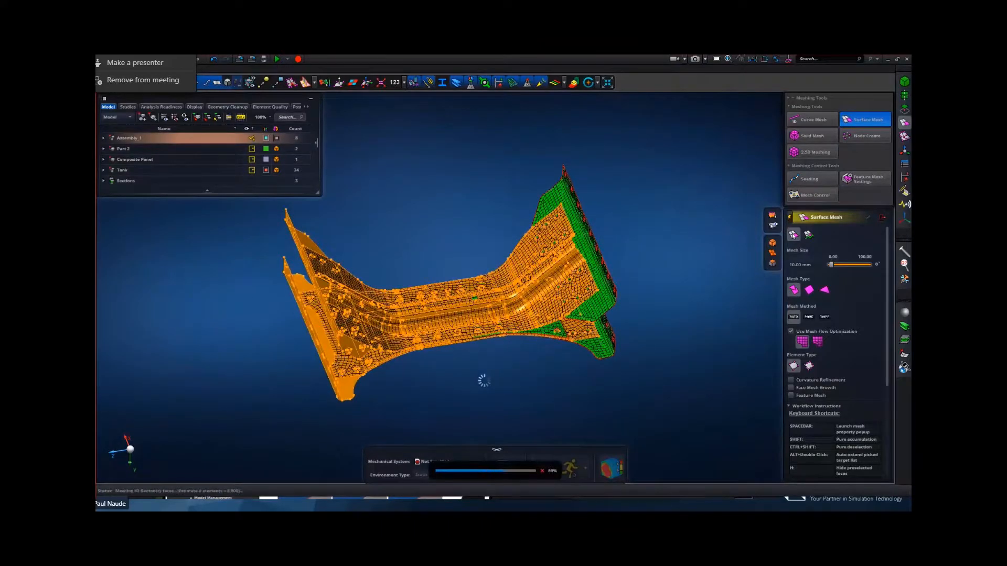
{"action": "scroll", "coordinate": [495, 365], "scroll_direction": "up", "scroll_amount": 4}
{"action": "mouse_move", "coordinate": [525, 353]}
{"action": "middle_mouse_down"}
{"action": "mouse_move", "coordinate": [518, 330]}
{"action": "mouse_move", "coordinate": [530, 353]}
{"action": "middle_mouse_up"}
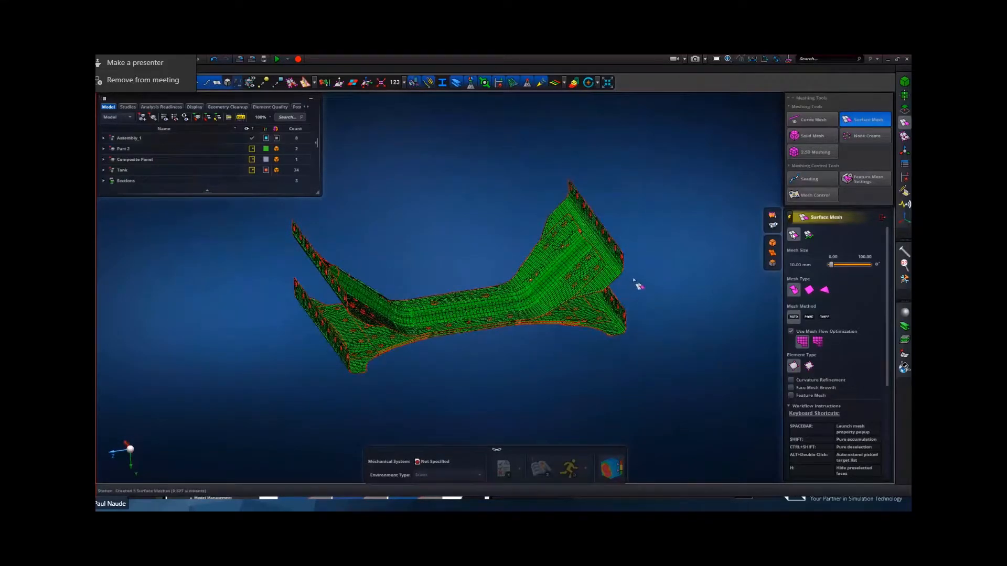
{"action": "scroll", "coordinate": [635, 283], "scroll_direction": "up", "scroll_amount": 3}
{"action": "scroll", "coordinate": [635, 287], "scroll_direction": "down", "scroll_amount": 3}
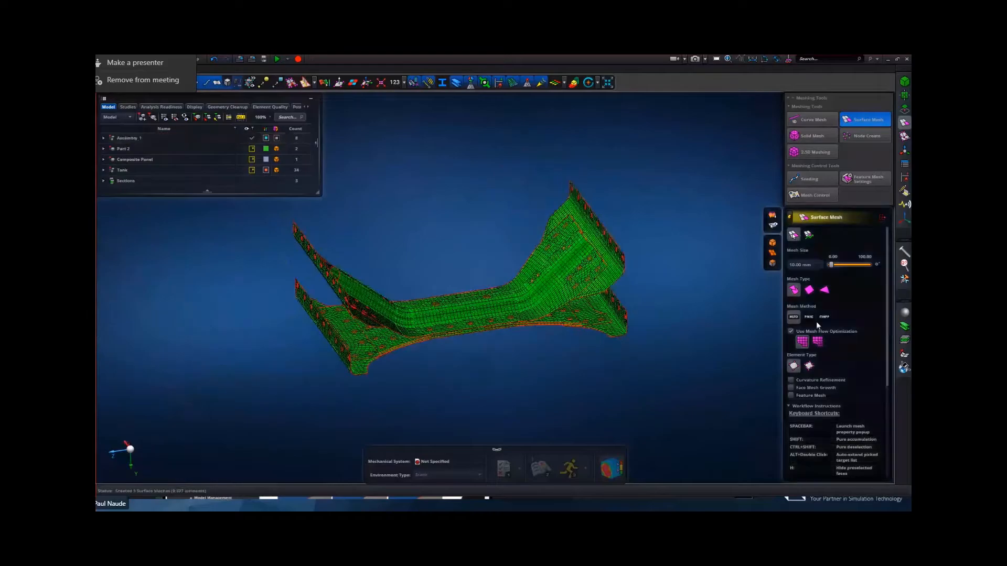
- Check the empty materials list and run the material-creation Python script to add the predefined materials
{"action": "left_click", "coordinate": [904, 313]}
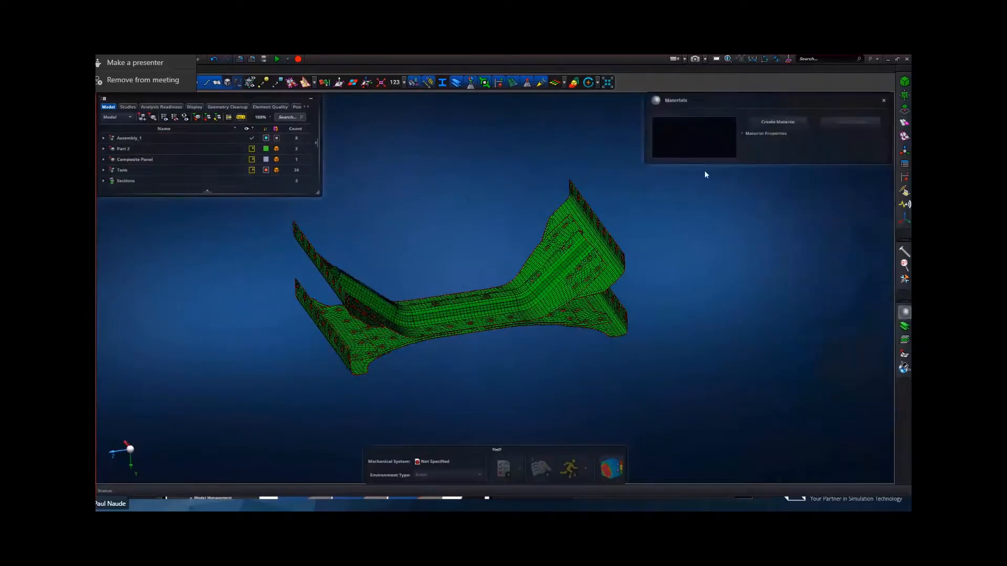
{"action": "left_click", "coordinate": [883, 100]}
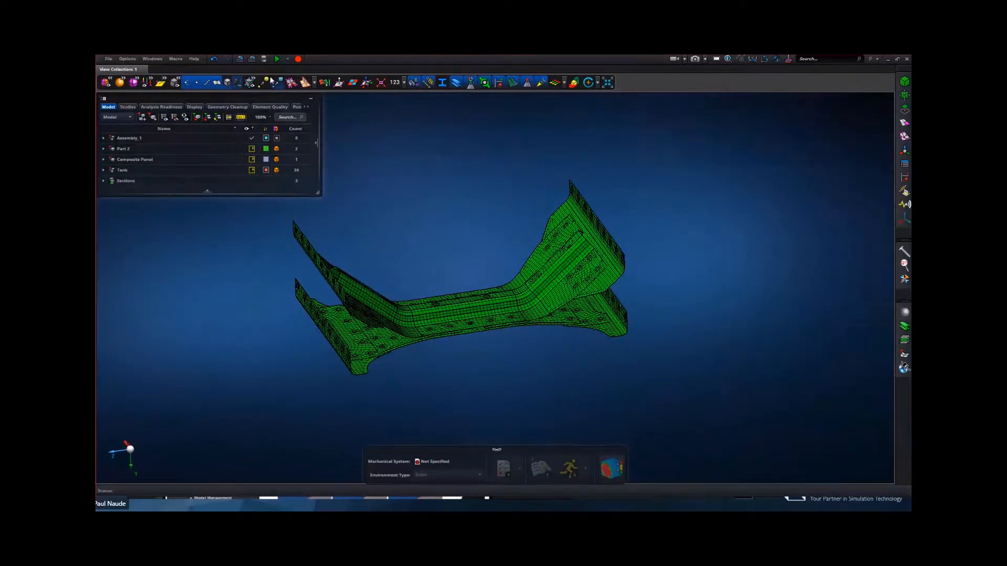
{"action": "left_click", "coordinate": [276, 59]}
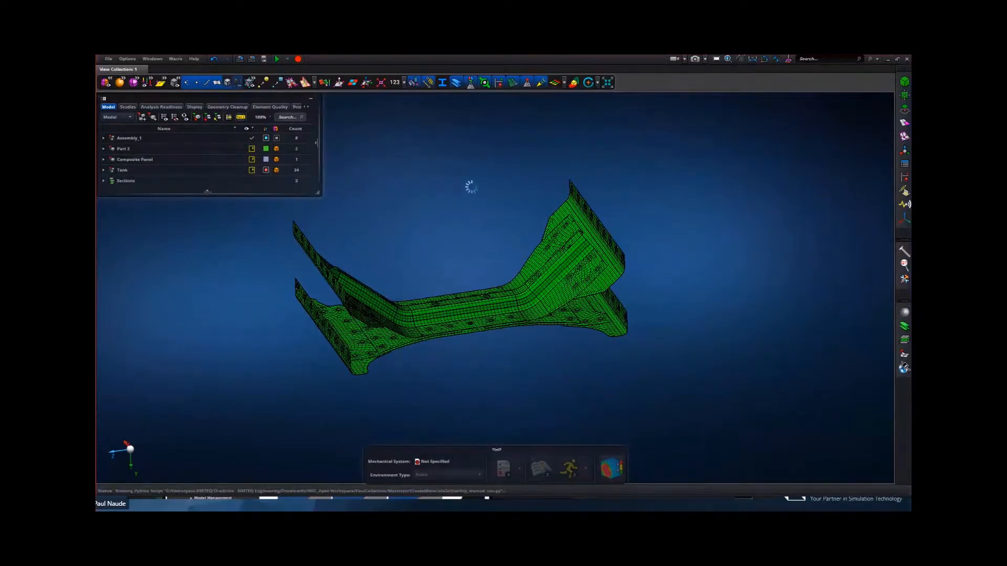
{"action": "left_click", "coordinate": [546, 290]}
- Assign the Steel material to all meshed parts of the bracket assembly and close the materials window
{"action": "left_click", "coordinate": [905, 313]}
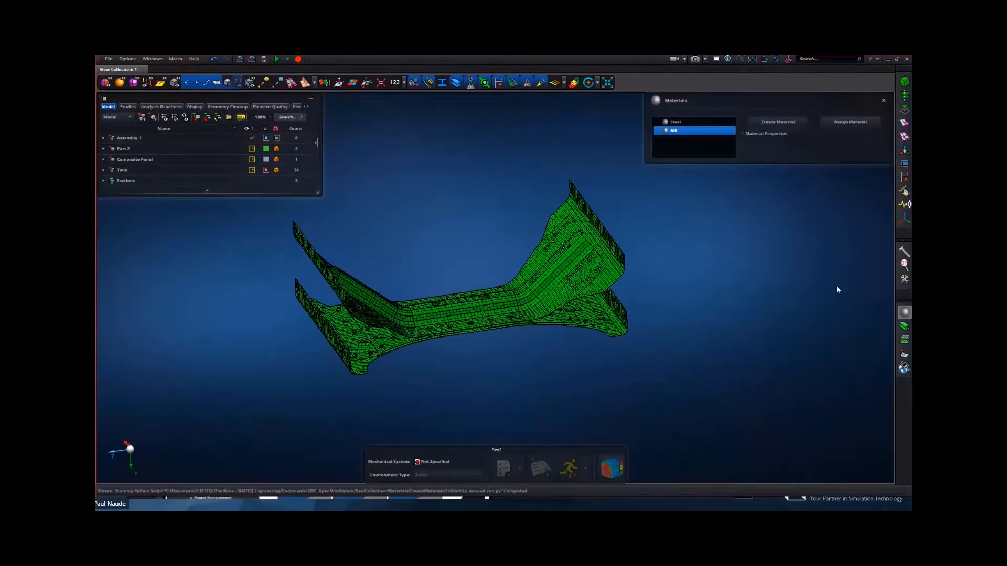
{"action": "left_click", "coordinate": [692, 122]}
{"action": "left_click", "coordinate": [845, 122]}
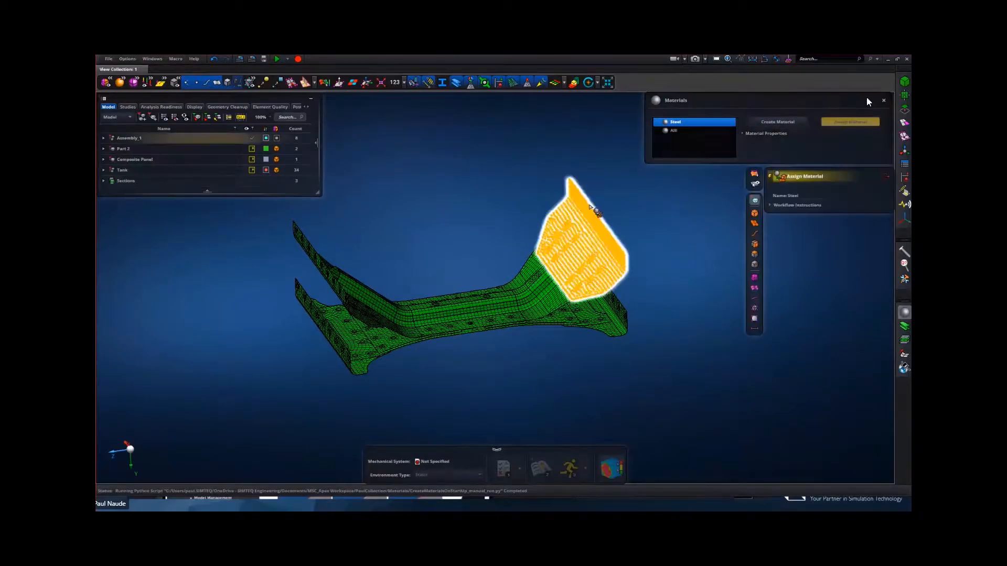
{"action": "mouse_move", "coordinate": [609, 196]}
{"action": "left_mouse_down"}
{"action": "mouse_move", "coordinate": [308, 391]}
{"action": "mouse_move", "coordinate": [252, 393]}
{"action": "left_mouse_up"}
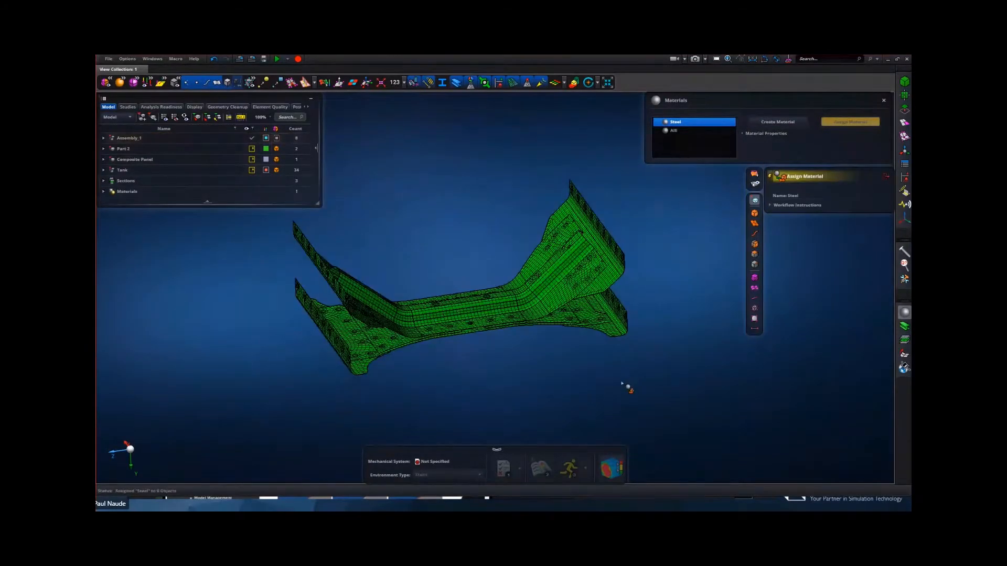
{"action": "left_click", "coordinate": [885, 176]}
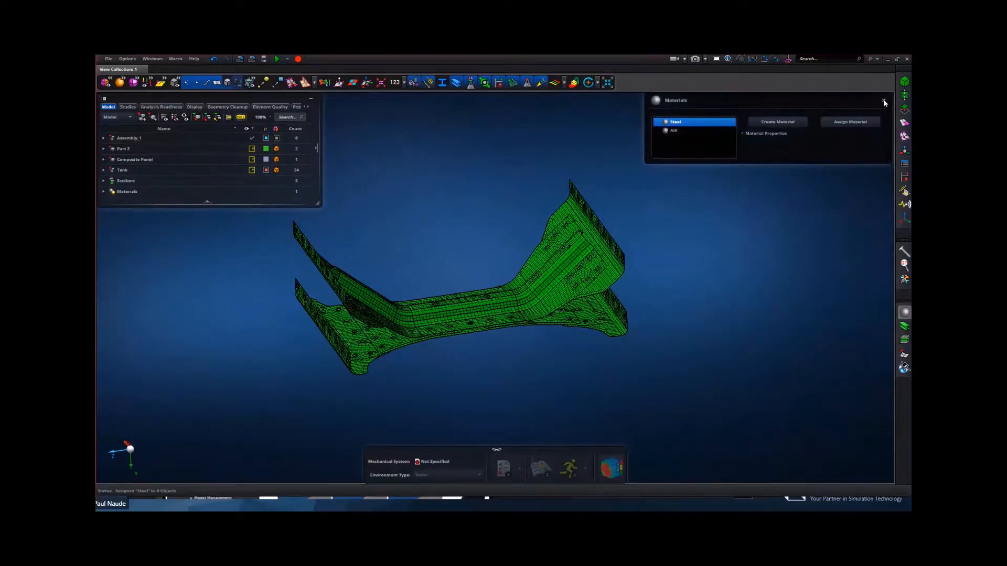
{"action": "left_click", "coordinate": [883, 100]}
- Set up Hole-to-Hole fastener connections named Bolt with Rigid fastener type, Rigid distribution and a maximum diameter of 10
{"action": "middle_click_drag", "start_coordinate": [719, 286], "coordinate": [713, 299]}
{"action": "scroll", "coordinate": [564, 356], "scroll_direction": "up", "scroll_amount": 4}
{"action": "scroll", "coordinate": [564, 356], "scroll_direction": "down", "scroll_amount": 3}
{"action": "middle_click_drag", "start_coordinate": [565, 354], "coordinate": [618, 344]}
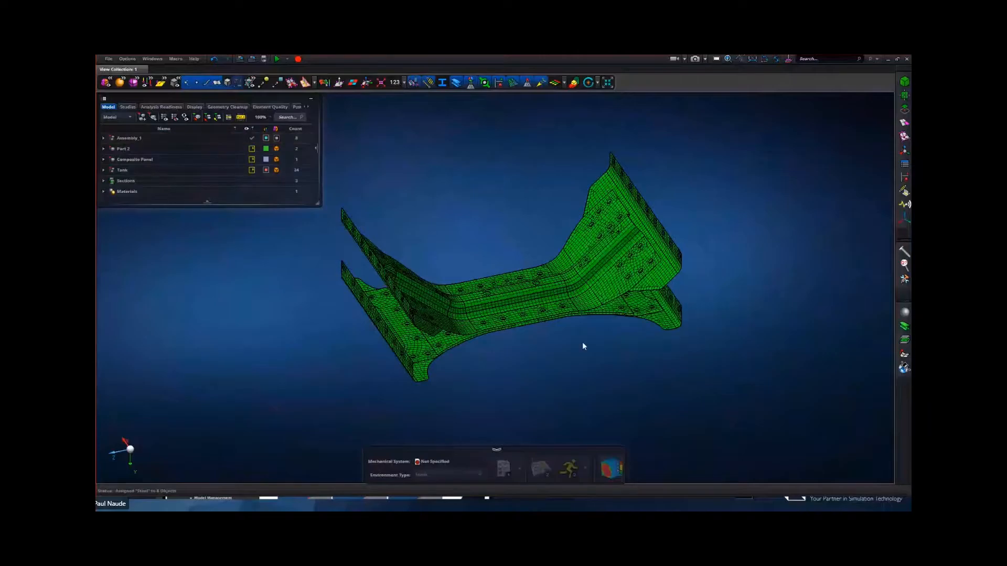
{"action": "scroll", "coordinate": [543, 345], "scroll_direction": "up", "scroll_amount": 3}
{"action": "mouse_move", "coordinate": [569, 343]}
{"action": "middle_mouse_down"}
{"action": "mouse_move", "coordinate": [560, 398]}
{"action": "mouse_move", "coordinate": [564, 338]}
{"action": "mouse_move", "coordinate": [565, 350]}
{"action": "middle_mouse_up"}
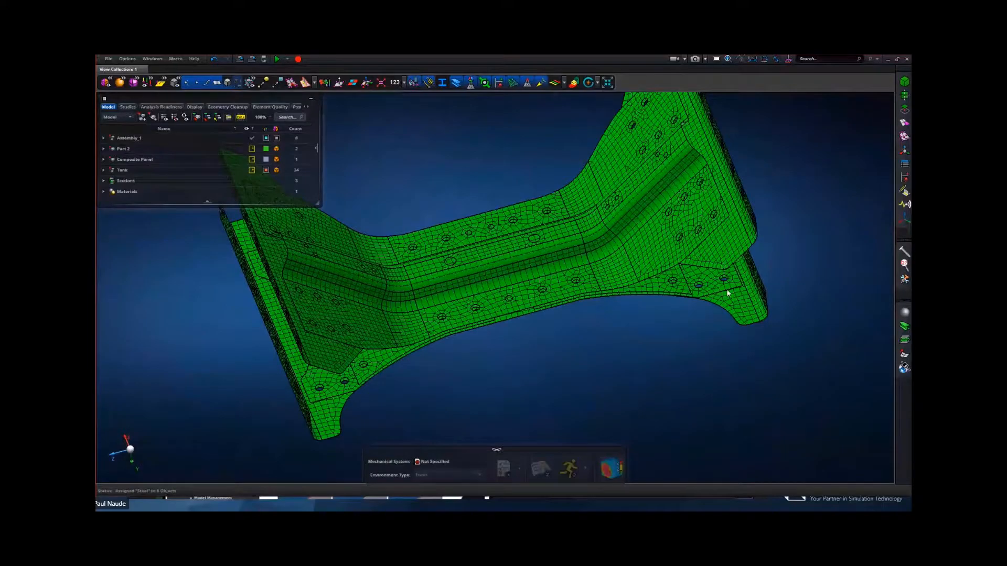
{"action": "left_click", "coordinate": [902, 254]}
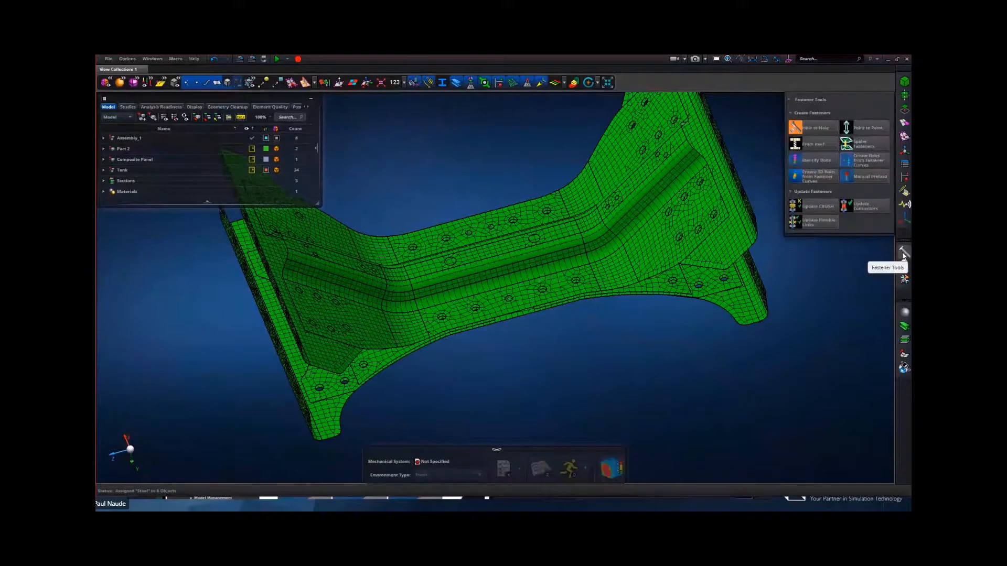
{"action": "left_click", "coordinate": [812, 128]}
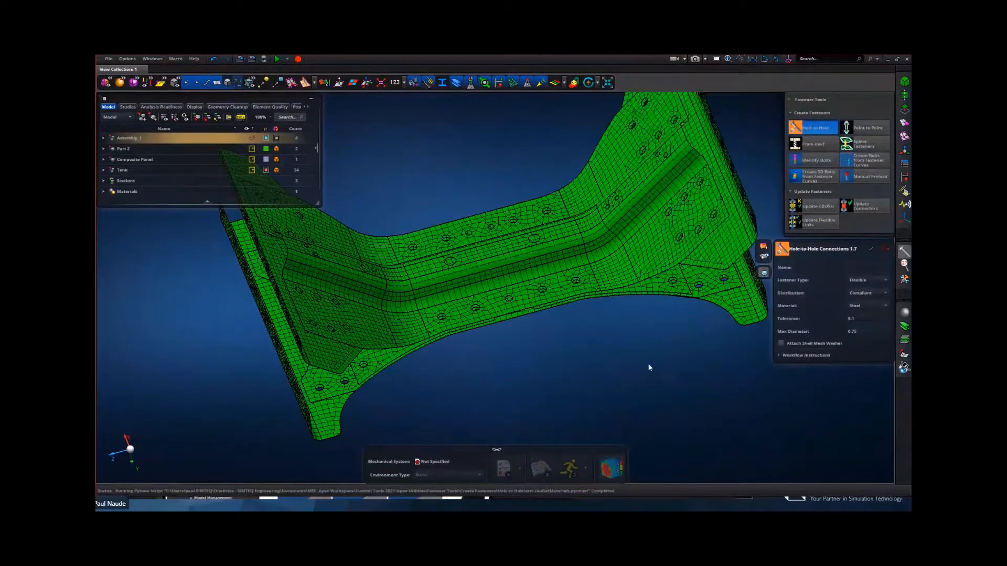
{"action": "left_click", "coordinate": [866, 267]}
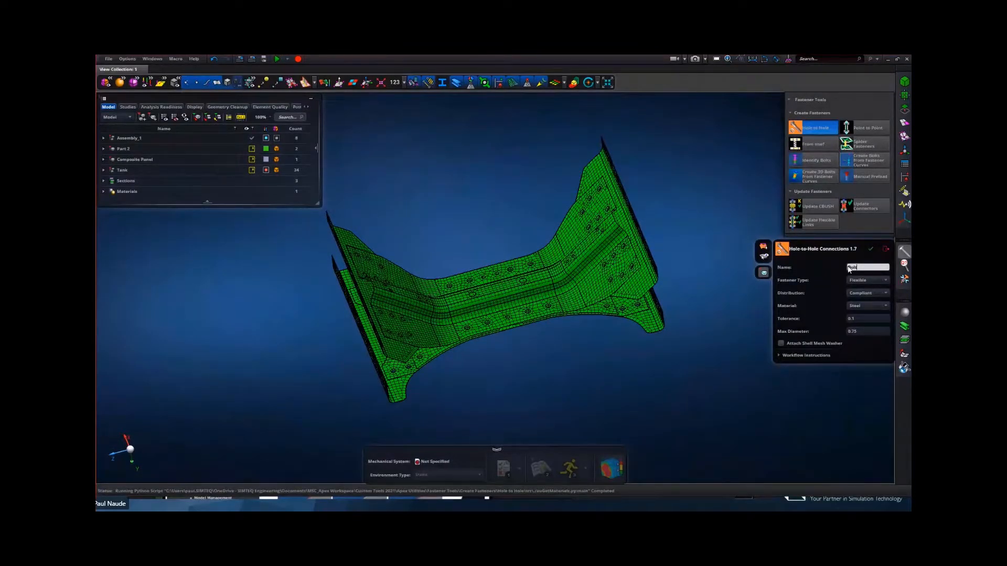
{"action": "left_click", "coordinate": [880, 283]}
{"action": "left_click", "coordinate": [854, 307]}
{"action": "left_click", "coordinate": [866, 292]}
{"action": "double_click", "coordinate": [856, 330]}
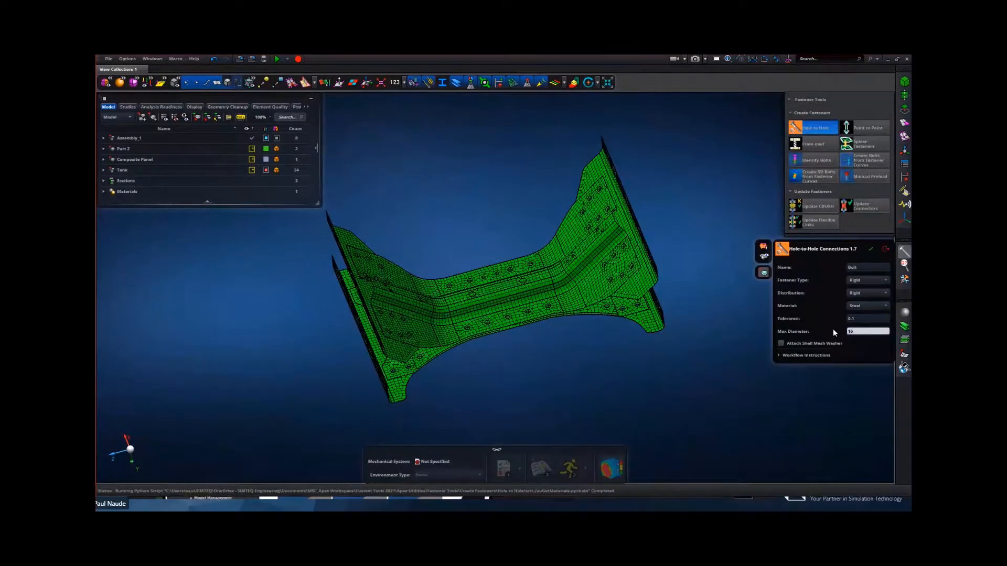
- Create the hole-to-hole fasteners across the whole bracket assembly, dismiss the script report and inspect the connected holes
{"action": "left_click_drag", "start_coordinate": [664, 272], "coordinate": [318, 391]}
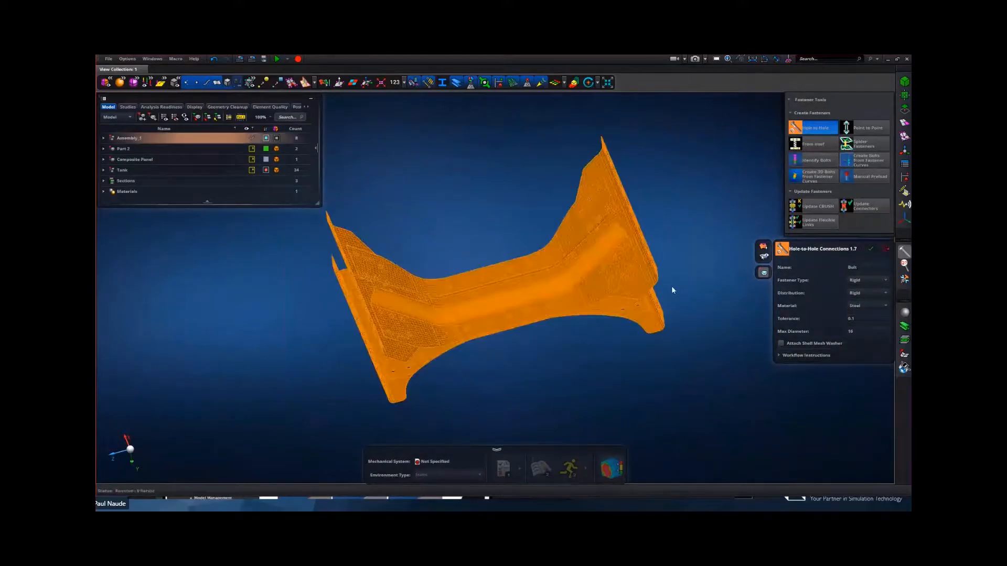
{"action": "left_click", "coordinate": [871, 249]}
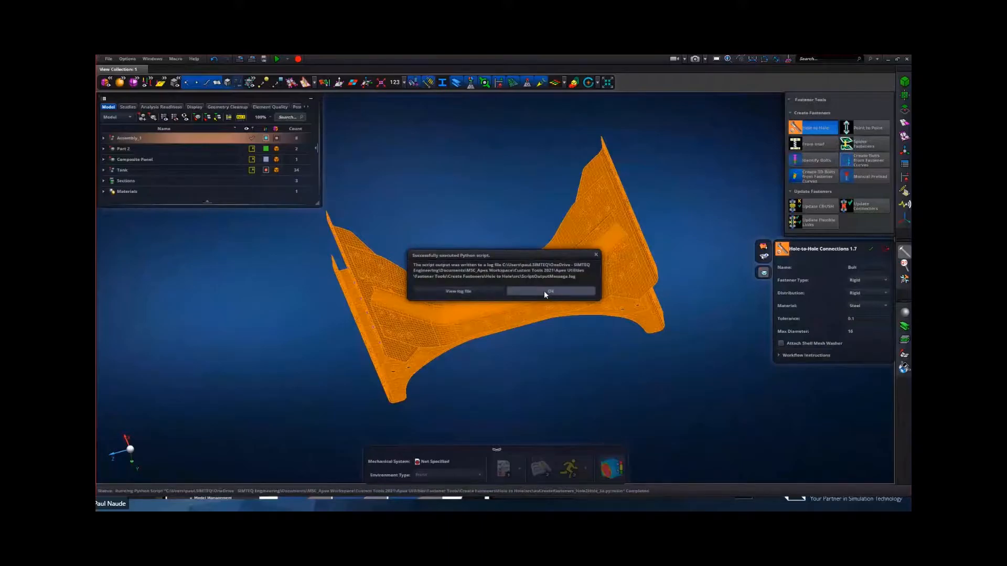
{"action": "left_click", "coordinate": [545, 293]}
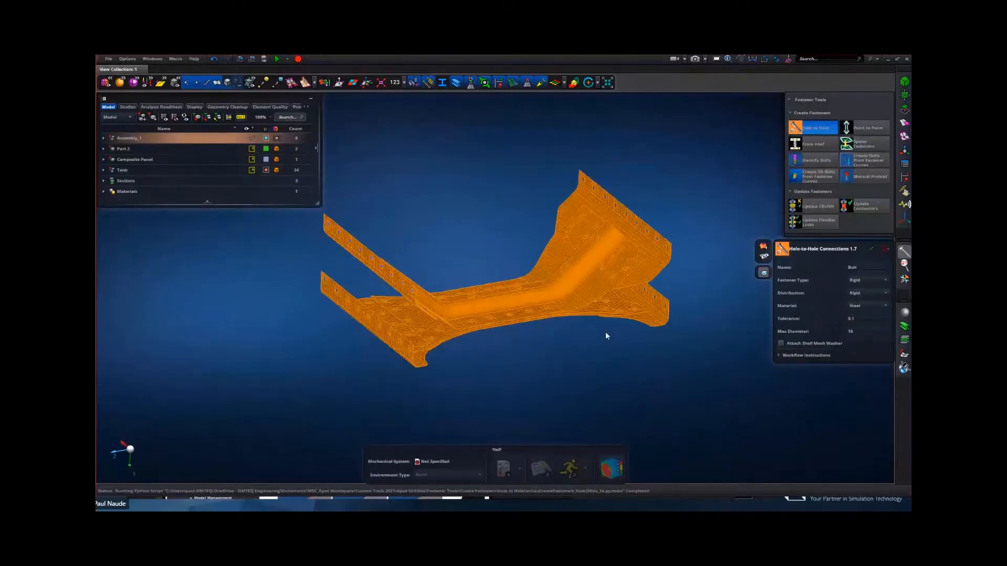
{"action": "scroll", "coordinate": [606, 333], "scroll_direction": "up", "scroll_amount": 3}
{"action": "middle_click_drag", "start_coordinate": [609, 330], "coordinate": [598, 343]}
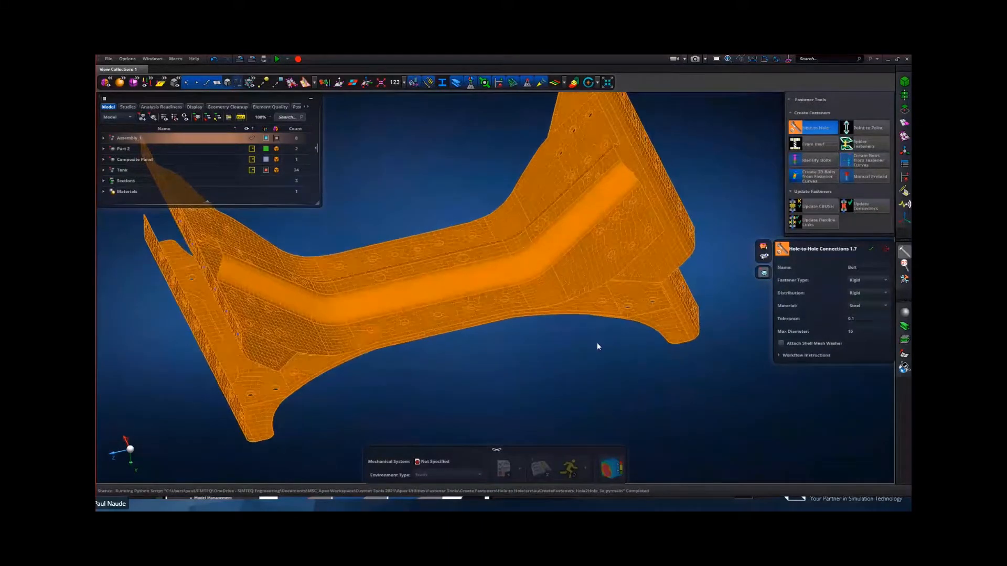
- Examine the bolt holes on the bracket flanges and review the log file of the hole-to-hole script
{"action": "scroll", "coordinate": [597, 342], "scroll_direction": "up", "scroll_amount": 2}
{"action": "scroll", "coordinate": [618, 328], "scroll_direction": "up", "scroll_amount": 3}
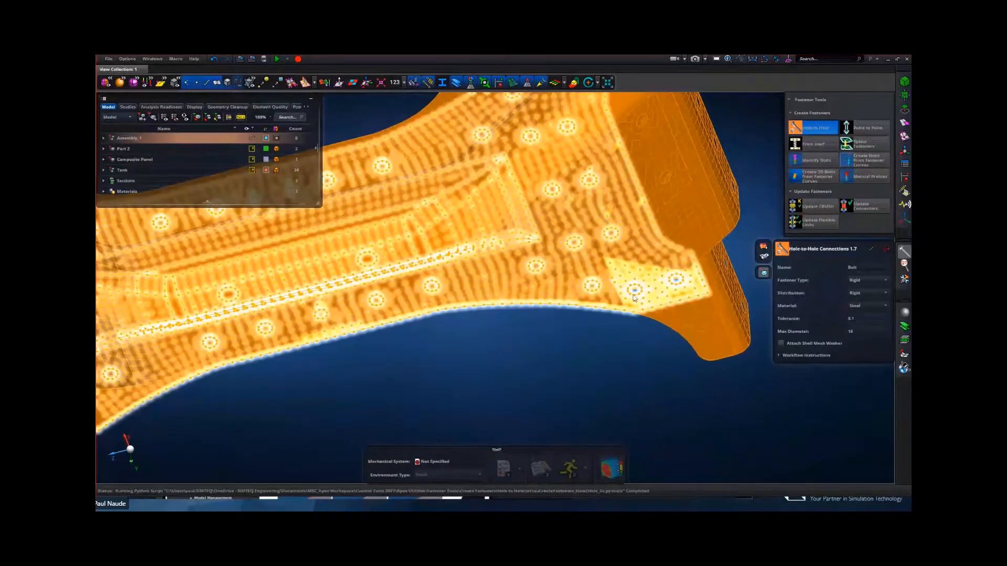
{"action": "scroll", "coordinate": [629, 294], "scroll_direction": "up", "scroll_amount": 3}
{"action": "scroll", "coordinate": [624, 292], "scroll_direction": "down", "scroll_amount": 3}
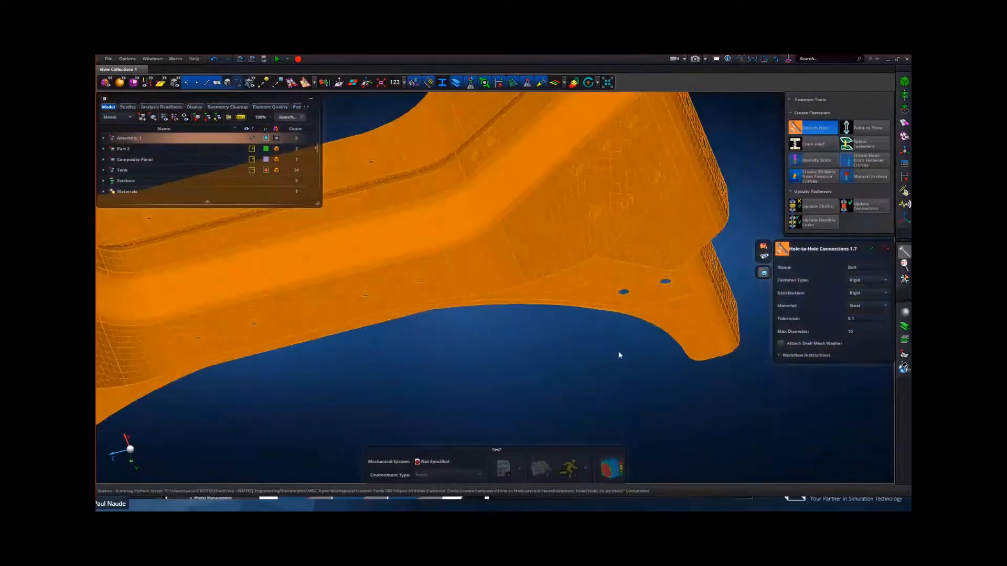
{"action": "scroll", "coordinate": [616, 359], "scroll_direction": "down", "scroll_amount": 3}
{"action": "scroll", "coordinate": [635, 382], "scroll_direction": "down", "scroll_amount": 2}
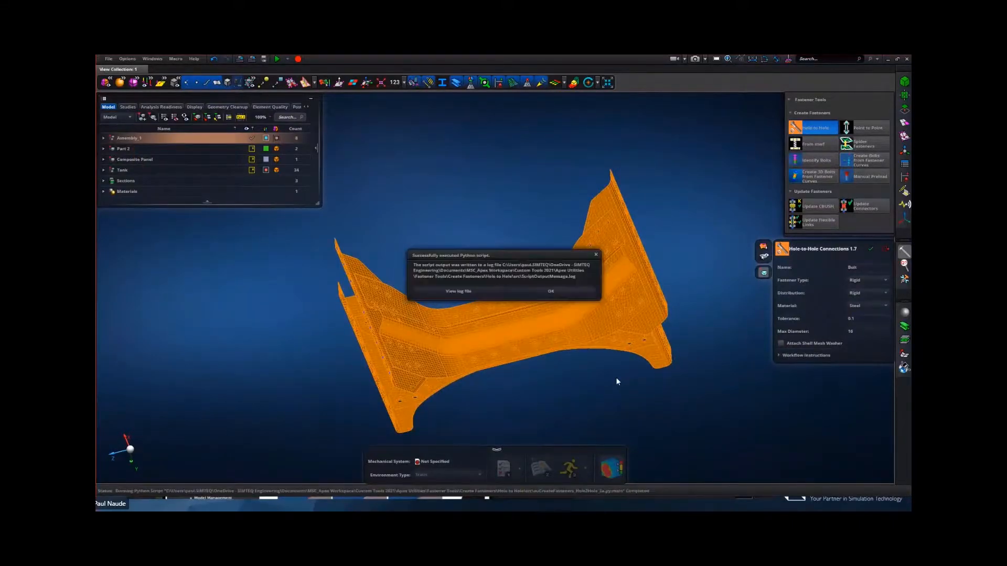
{"action": "left_click", "coordinate": [475, 293]}
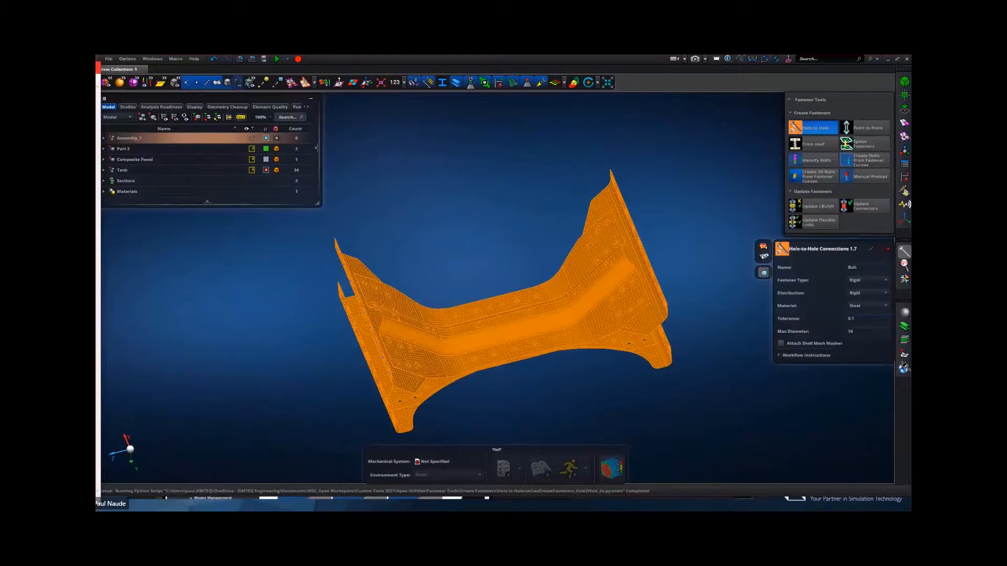
{"action": "left_click", "coordinate": [98, 67]}
- Set the hole-to-hole tolerance to 5 and maximum diameter to 20, run the fastener creation and dismiss the script report
{"action": "double_click", "coordinate": [875, 318]}
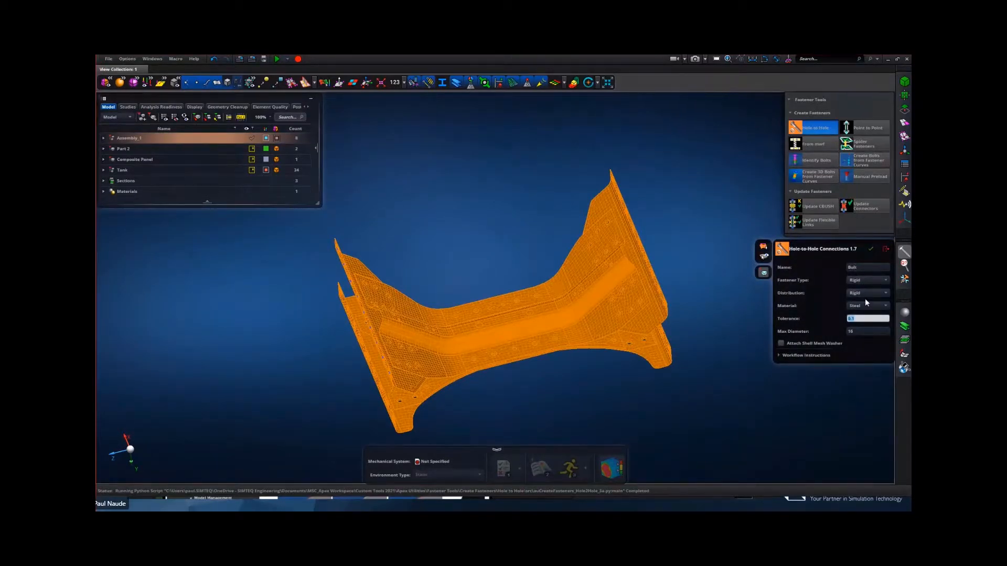
{"action": "double_click", "coordinate": [873, 331]}
{"action": "left_click", "coordinate": [870, 250]}
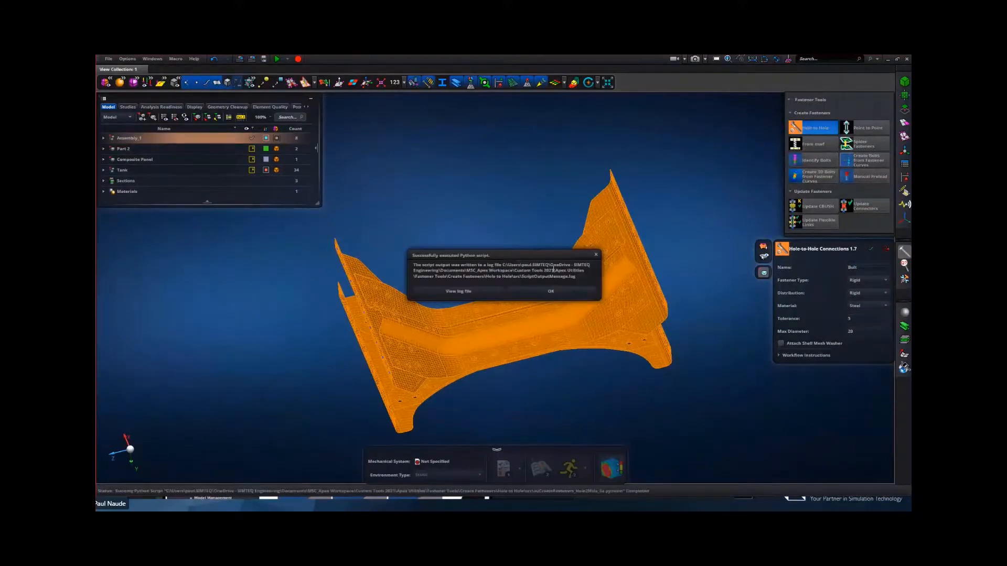
{"action": "left_click", "coordinate": [551, 291]}
- Create the hole-to-hole fasteners on the entire bracket assembly, close the connection tool and inspect the connected holes
{"action": "left_click_drag", "start_coordinate": [685, 259], "coordinate": [385, 405]}
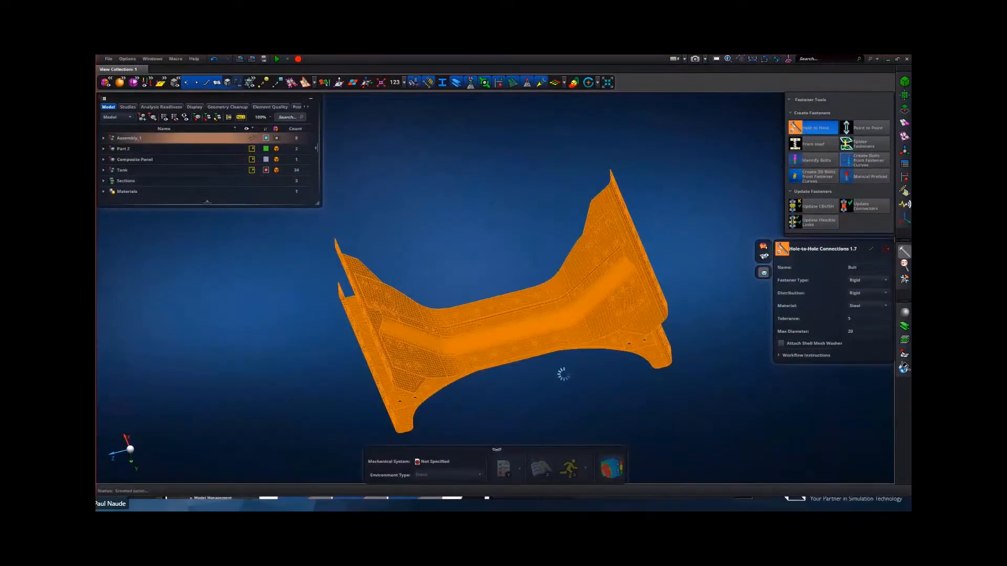
{"action": "left_click", "coordinate": [550, 292]}
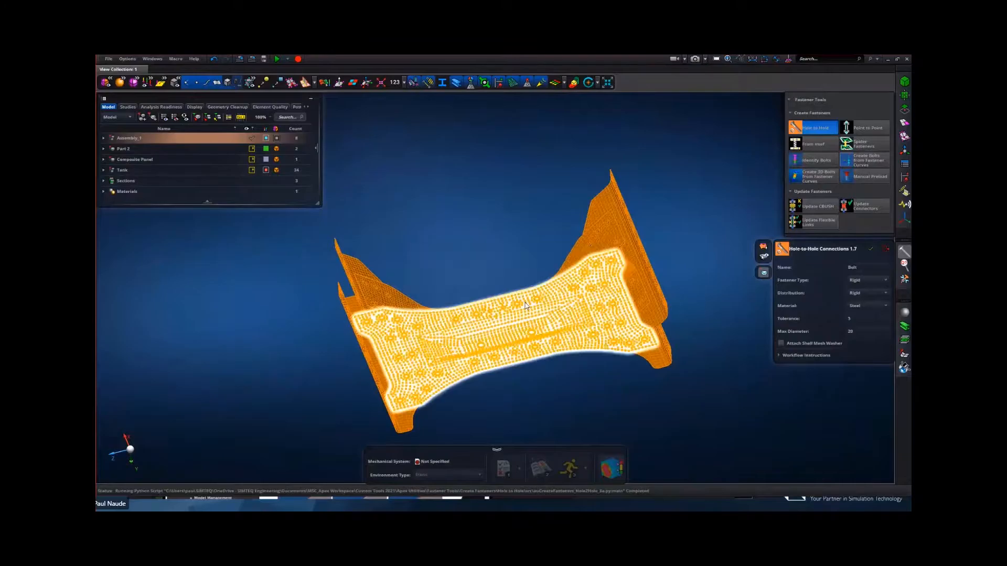
{"action": "left_click", "coordinate": [886, 249]}
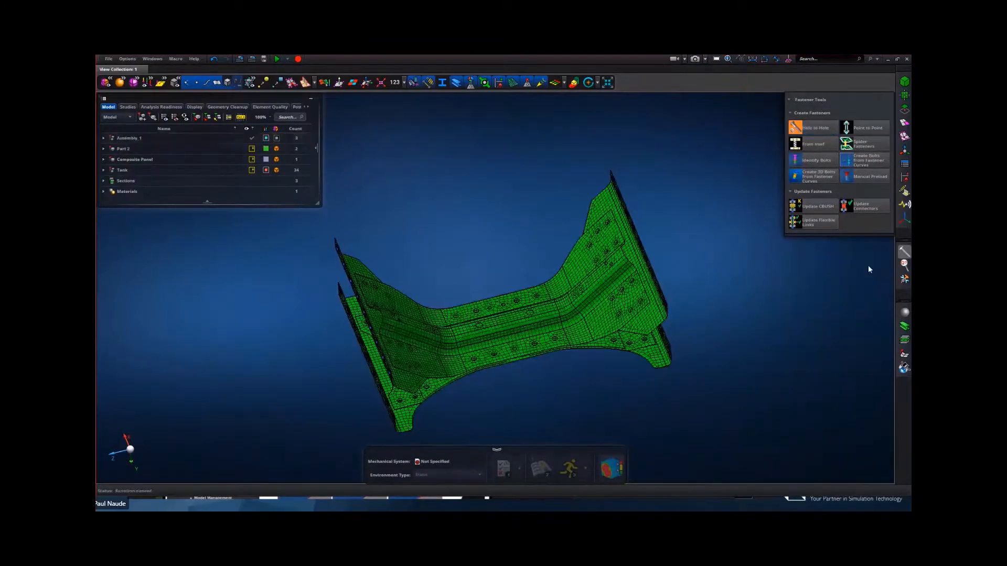
{"action": "middle_click_drag", "start_coordinate": [713, 321], "coordinate": [700, 332]}
{"action": "scroll", "coordinate": [549, 386], "scroll_direction": "up", "scroll_amount": 4}
{"action": "middle_click_drag", "start_coordinate": [573, 364], "coordinate": [544, 371]}
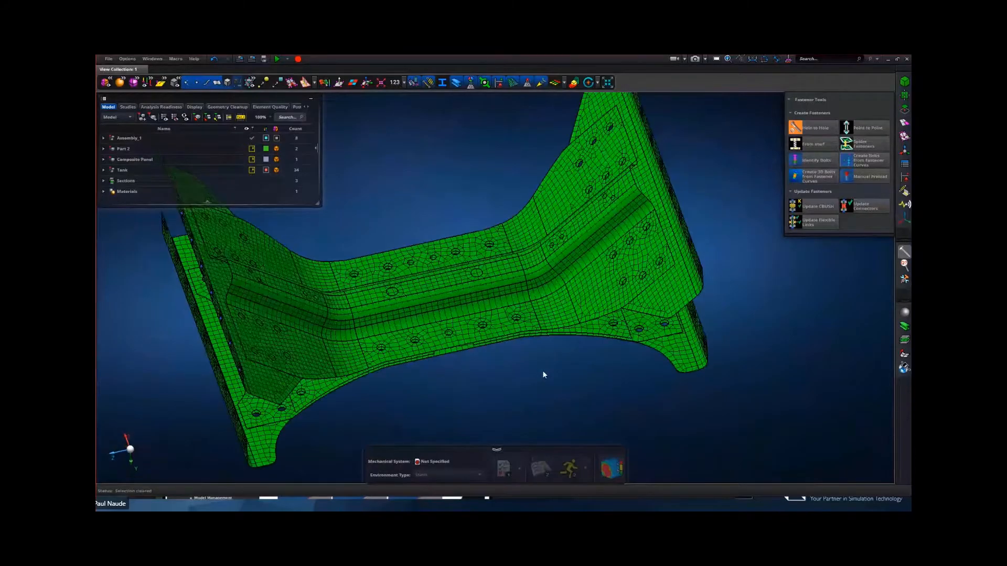
{"action": "scroll", "coordinate": [544, 371], "scroll_direction": "down", "scroll_amount": 4}
{"action": "scroll", "coordinate": [531, 362], "scroll_direction": "up", "scroll_amount": 4}
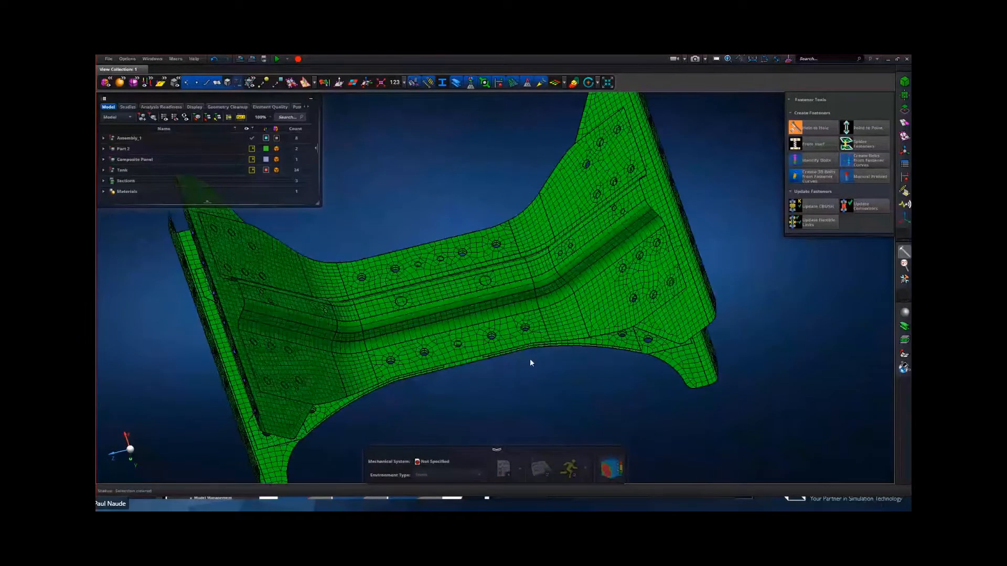
{"action": "middle_click_drag", "start_coordinate": [523, 353], "coordinate": [529, 338]}
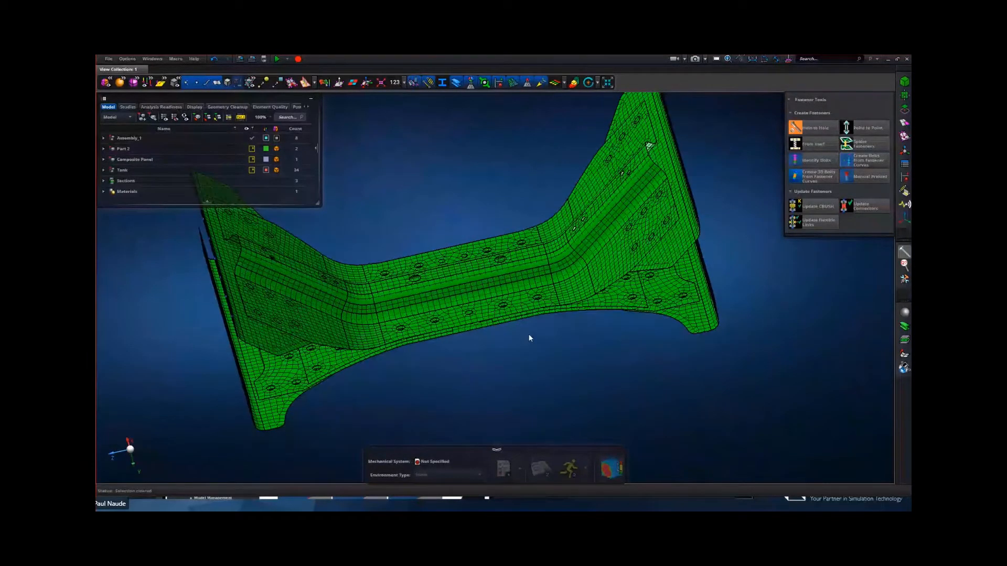
- Hide Assembly_1 and display the Tank assembly with its solids shown
{"action": "left_click", "coordinate": [129, 138]}
{"action": "left_click", "coordinate": [252, 138]}
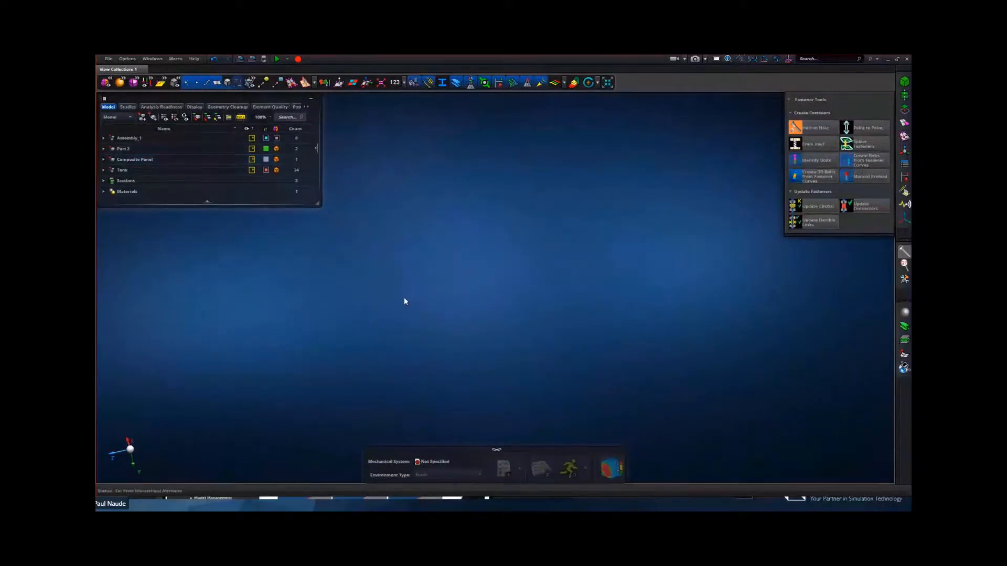
{"action": "left_click", "coordinate": [251, 170]}
{"action": "left_click", "coordinate": [227, 82]}
{"action": "scroll", "coordinate": [435, 317], "scroll_direction": "down", "scroll_amount": 5}
{"action": "right_click_drag", "start_coordinate": [435, 317], "coordinate": [537, 298]}
{"action": "mouse_move", "coordinate": [537, 297]}
{"action": "middle_mouse_down"}
{"action": "mouse_move", "coordinate": [528, 293]}
{"action": "mouse_move", "coordinate": [535, 353]}
{"action": "mouse_move", "coordinate": [523, 350]}
{"action": "mouse_move", "coordinate": [534, 315]}
{"action": "middle_mouse_up"}
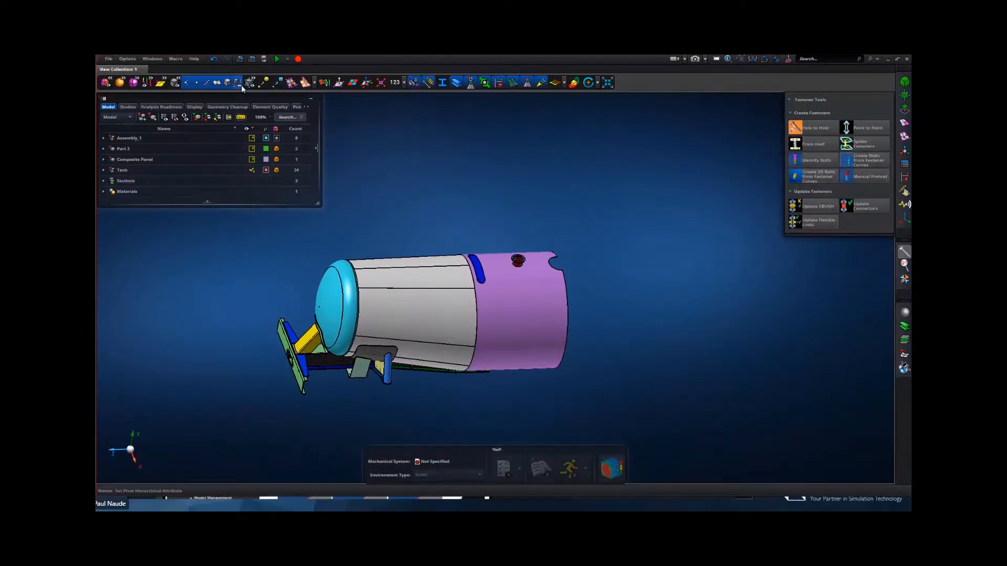
{"action": "left_click", "coordinate": [228, 83]}
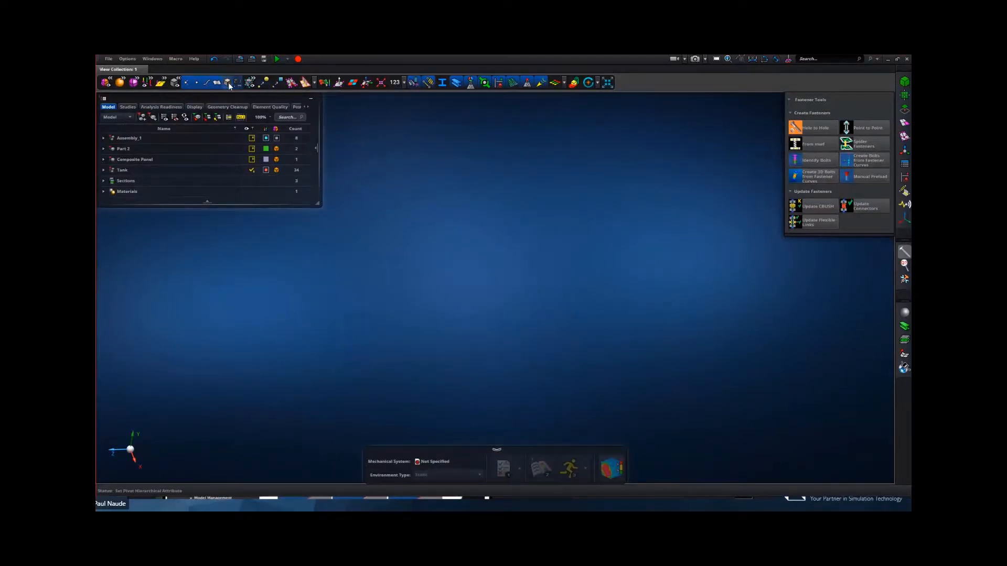
{"action": "left_click", "coordinate": [226, 83]}
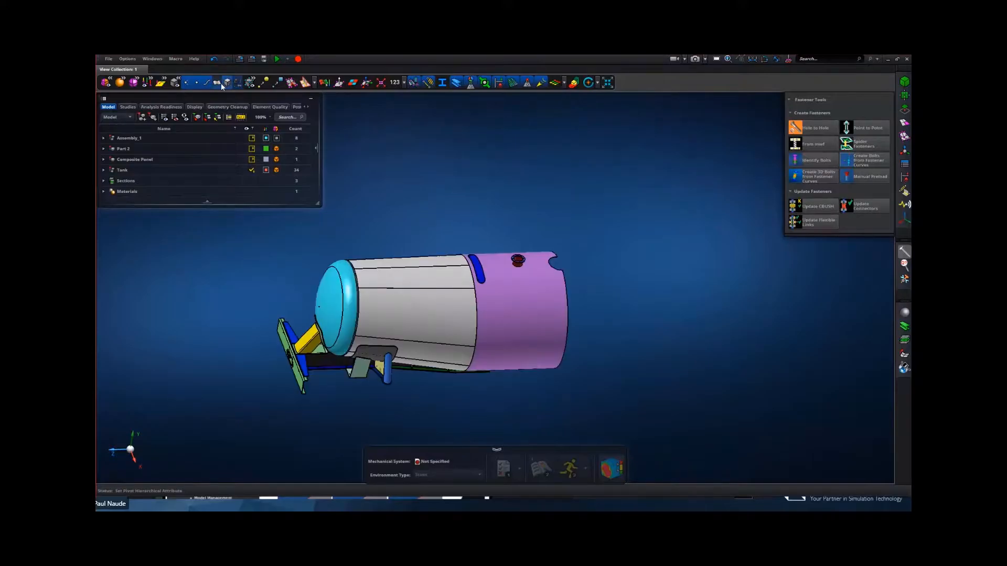
{"action": "mouse_move", "coordinate": [567, 234]}
{"action": "middle_mouse_down"}
{"action": "mouse_move", "coordinate": [566, 213]}
{"action": "mouse_move", "coordinate": [581, 238]}
{"action": "middle_mouse_up"}
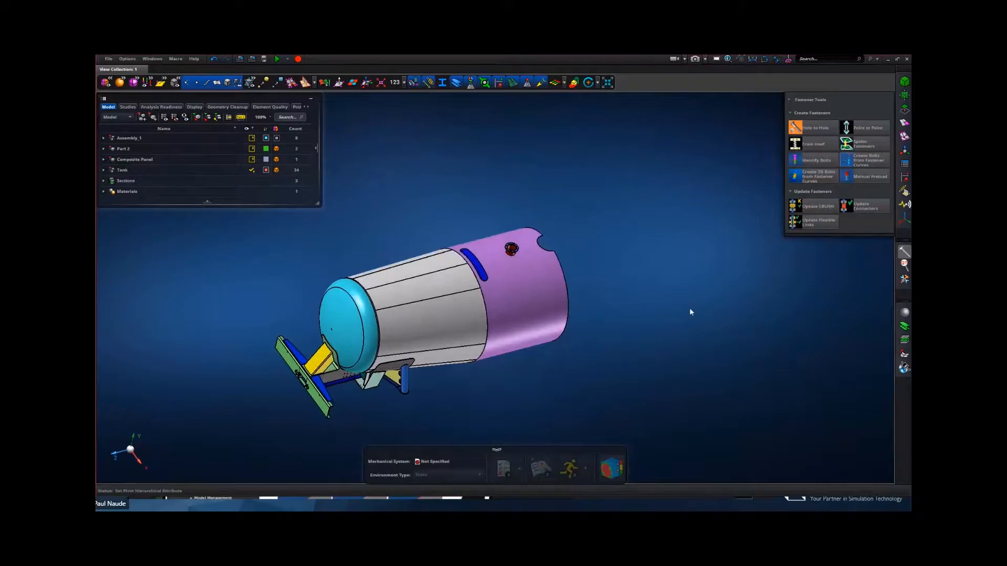
{"action": "middle_click_drag", "start_coordinate": [570, 293], "coordinate": [577, 288]}
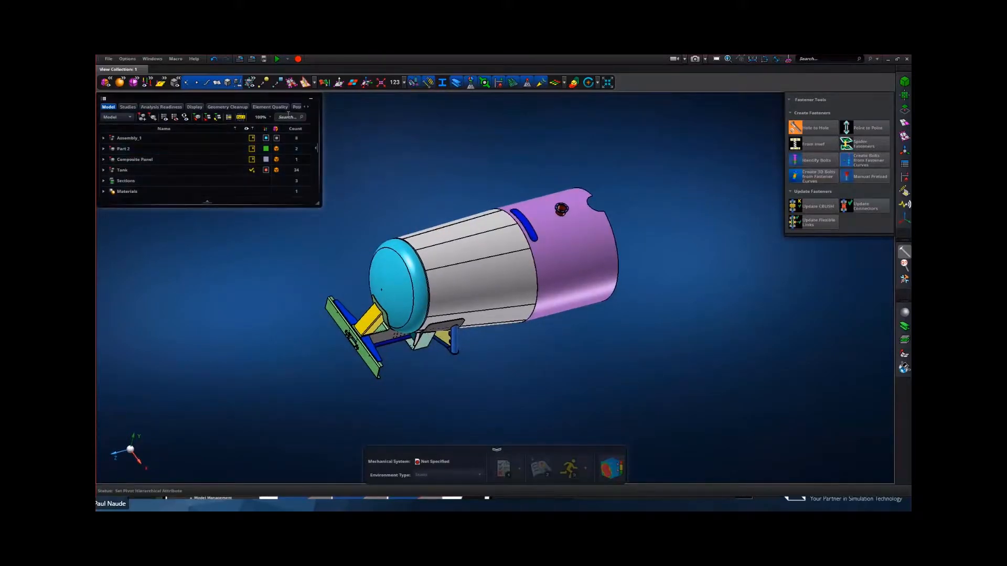
- Start the Split Tool with the behavior that separates bodies and choose all Tank solids as the entities to split
{"action": "left_click", "coordinate": [130, 171]}
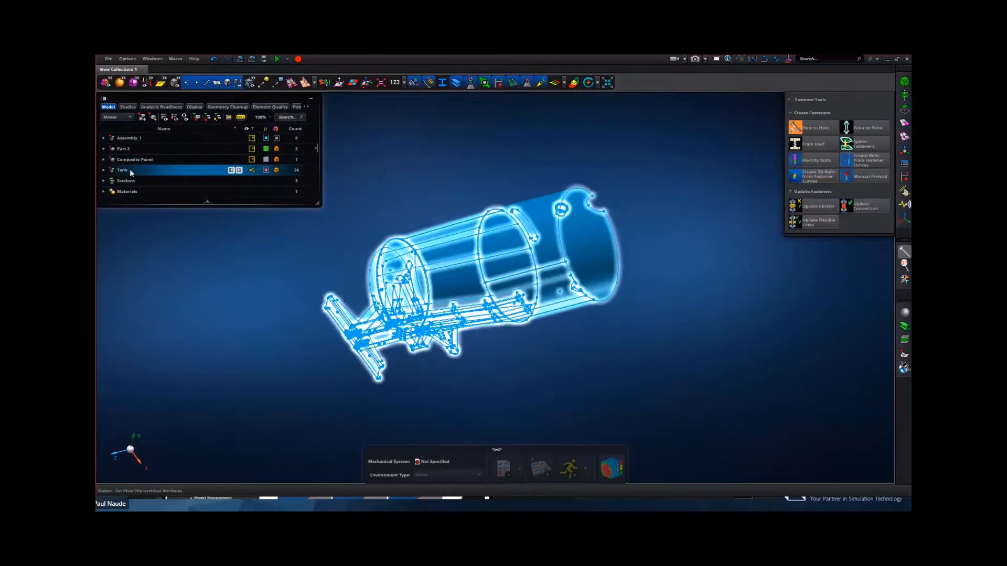
{"action": "right_click", "coordinate": [130, 171]}
{"action": "left_click", "coordinate": [153, 222]}
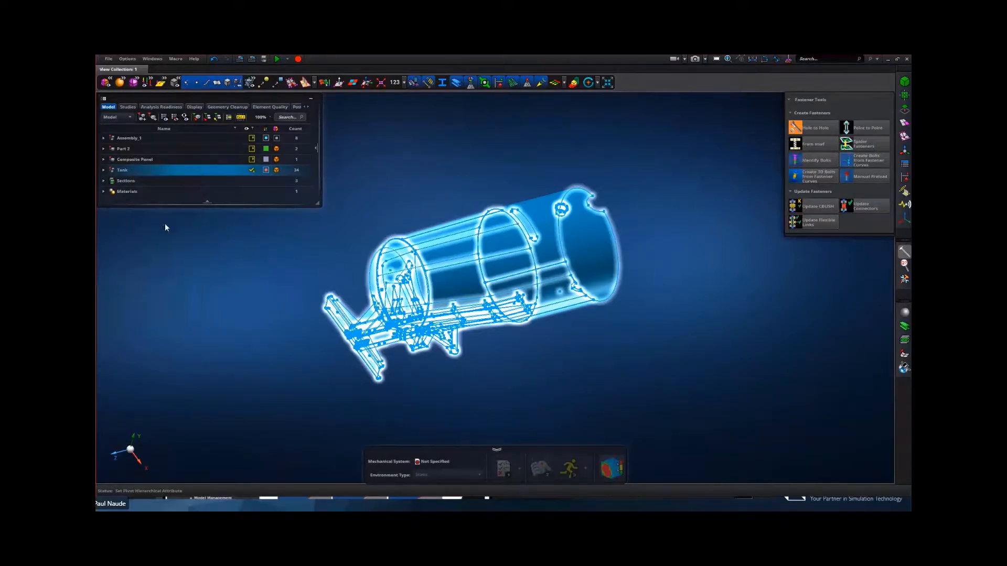
{"action": "left_click", "coordinate": [905, 109]}
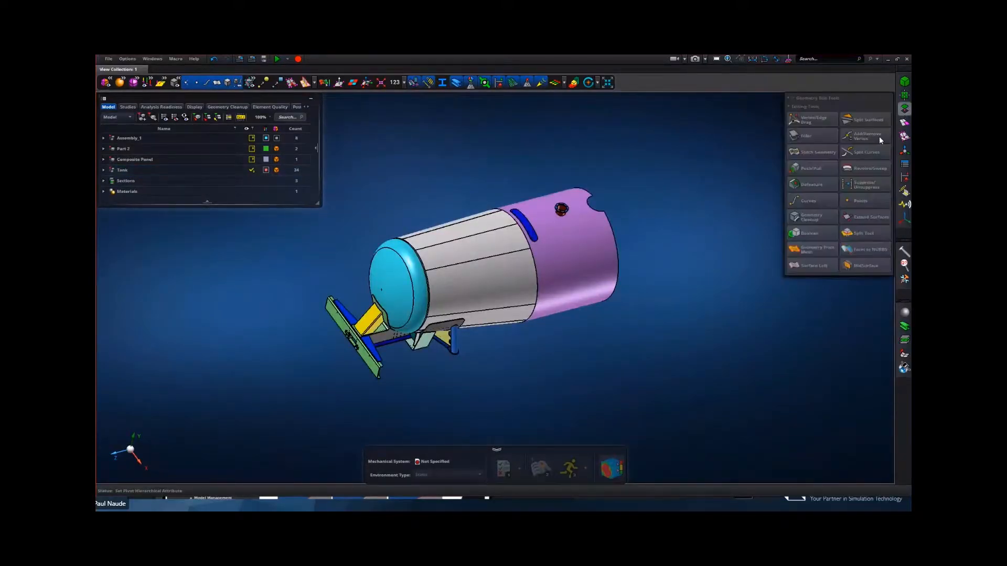
{"action": "left_click", "coordinate": [854, 234]}
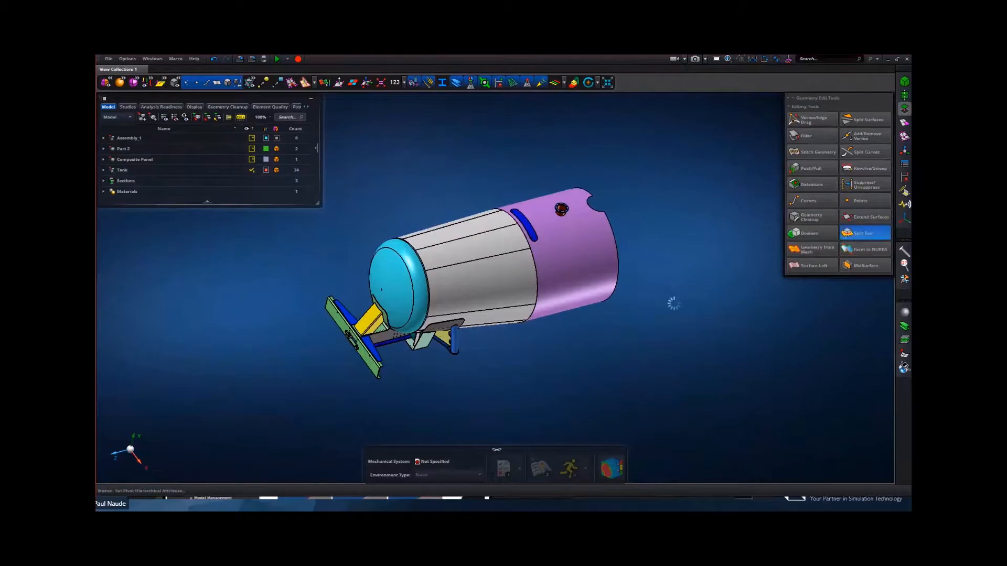
{"action": "middle_click_drag", "start_coordinate": [499, 312], "coordinate": [522, 341]}
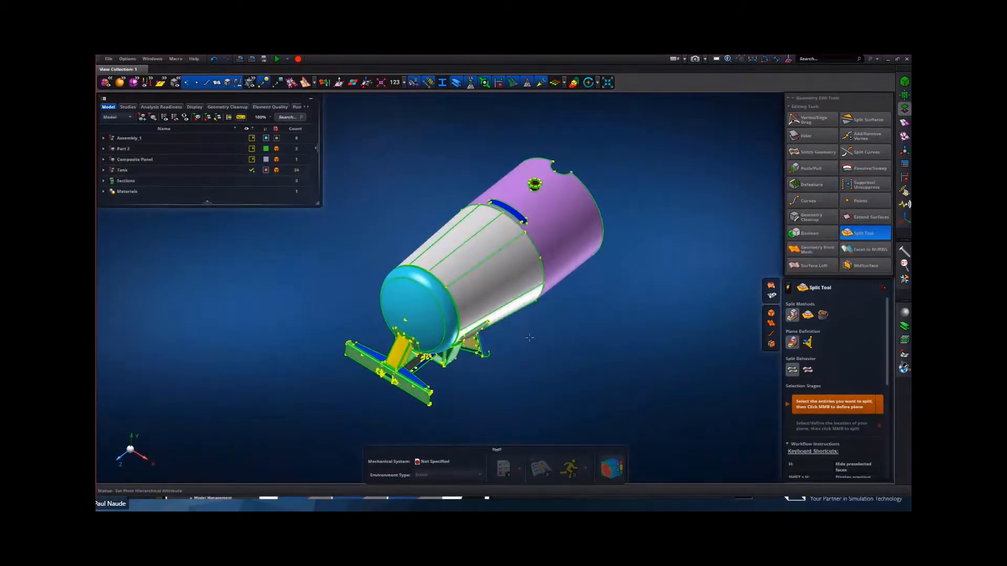
{"action": "middle_click_drag", "start_coordinate": [529, 336], "coordinate": [526, 317]}
{"action": "middle_click_drag", "start_coordinate": [501, 349], "coordinate": [552, 319]}
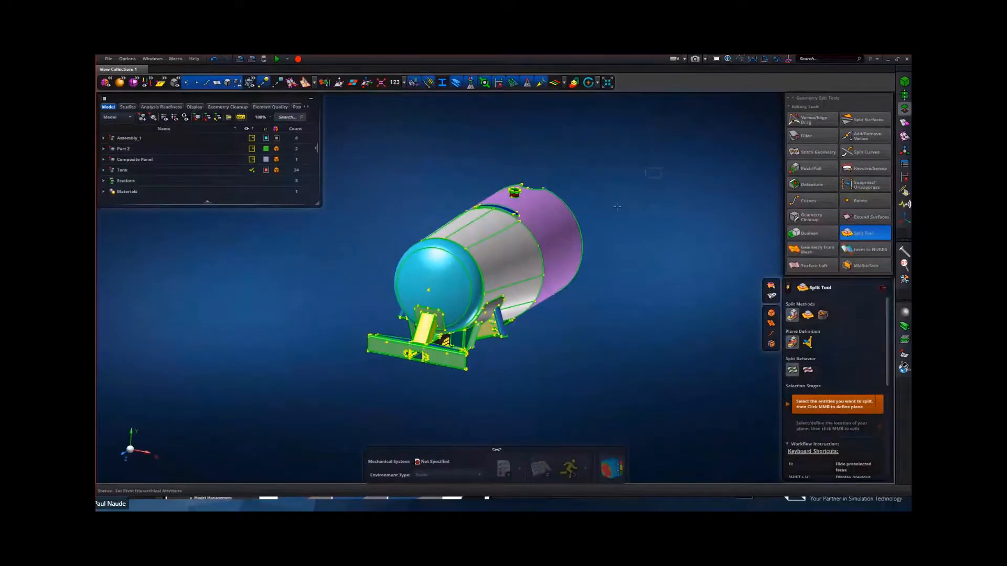
{"action": "left_click", "coordinate": [806, 370]}
{"action": "left_click_drag", "start_coordinate": [634, 147], "coordinate": [302, 413]}
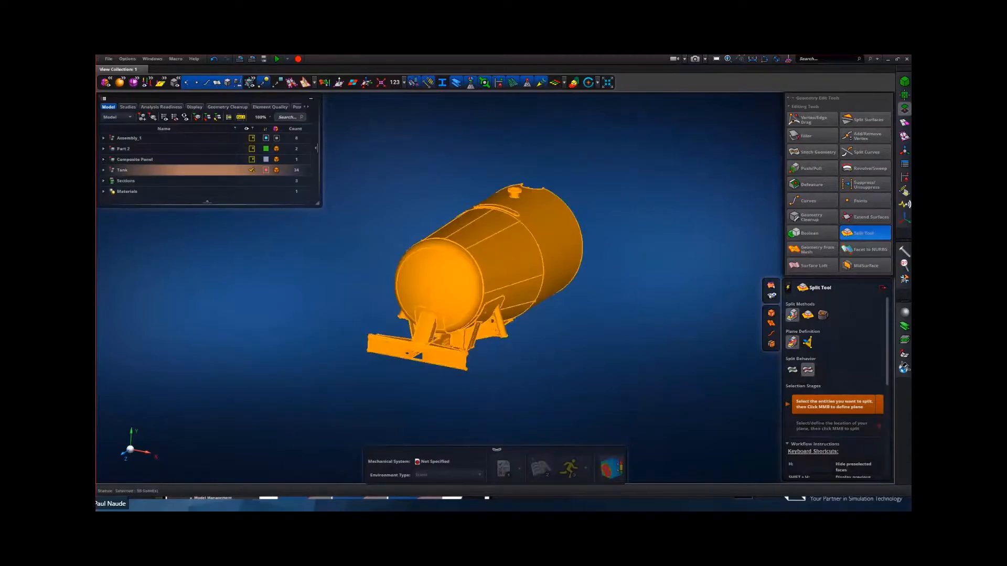
{"action": "middle_click", "coordinate": [451, 382]}
- Place the split plane at the midpoint of the front crossbar's lower edge and split the tank lengthwise into two halves
{"action": "scroll", "coordinate": [420, 367], "scroll_direction": "up", "scroll_amount": 8}
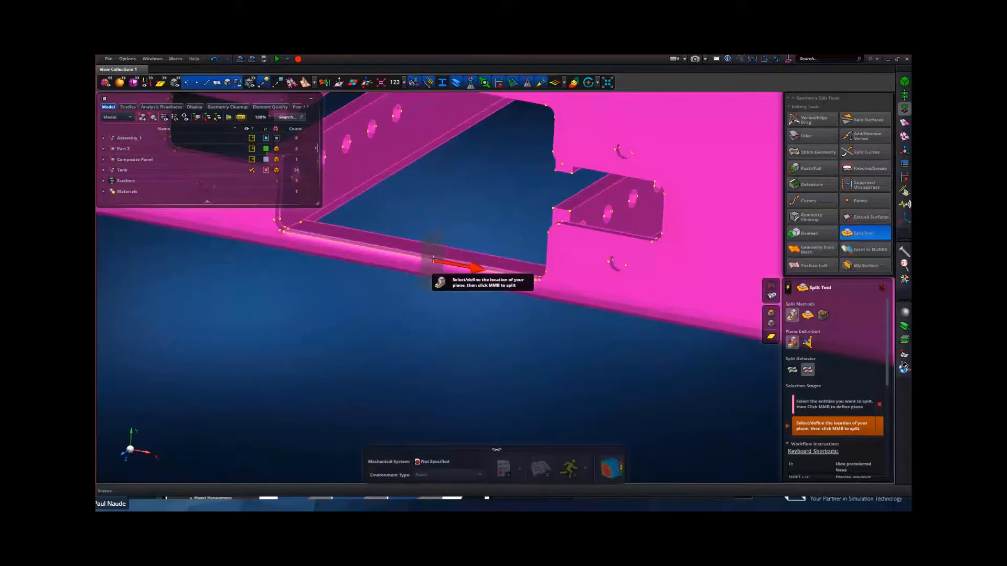
{"action": "scroll", "coordinate": [432, 258], "scroll_direction": "up", "scroll_amount": 3}
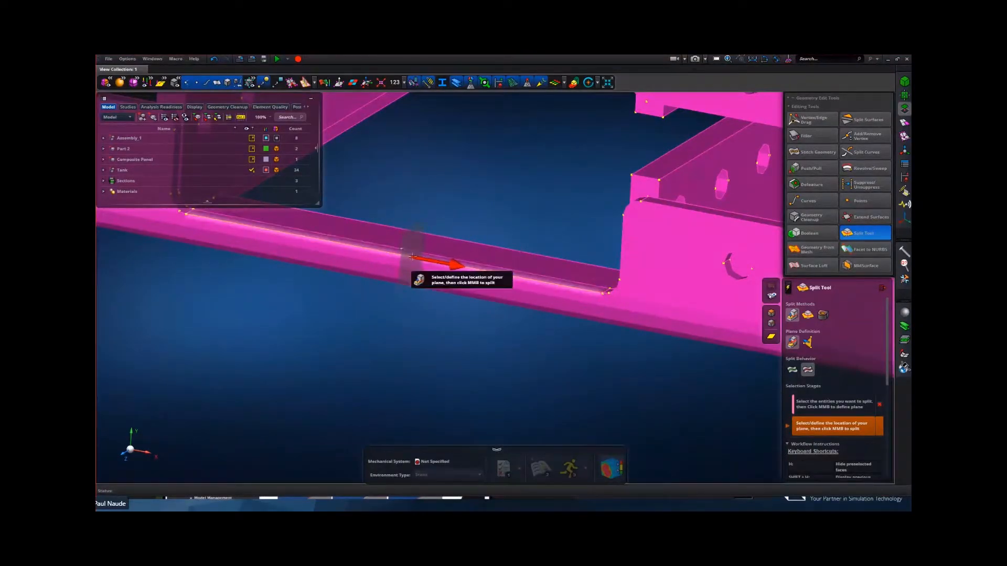
{"action": "left_click", "coordinate": [394, 254]}
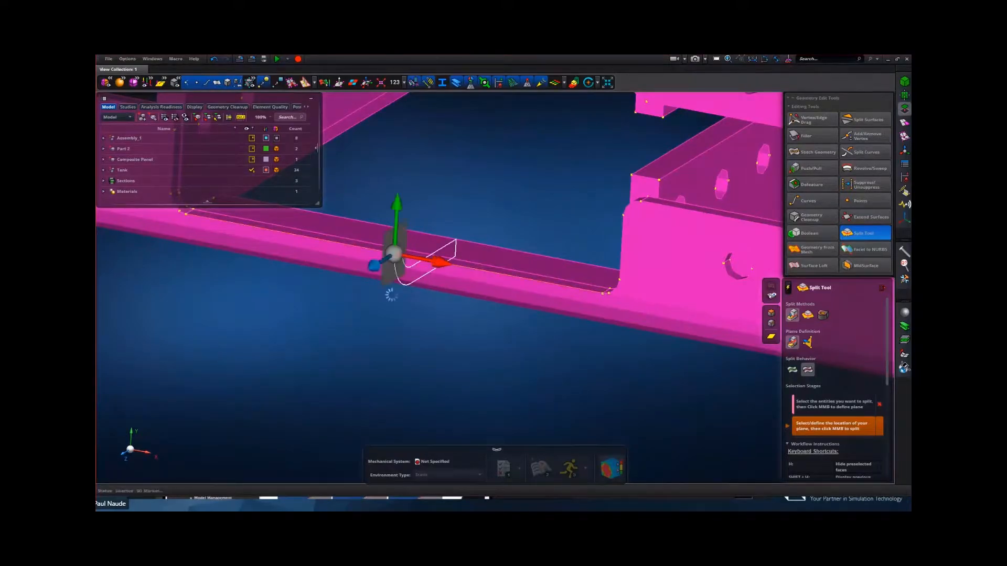
{"action": "scroll", "coordinate": [386, 315], "scroll_direction": "down", "scroll_amount": 5}
{"action": "scroll", "coordinate": [384, 324], "scroll_direction": "down", "scroll_amount": 6}
{"action": "scroll", "coordinate": [548, 362], "scroll_direction": "down", "scroll_amount": 2}
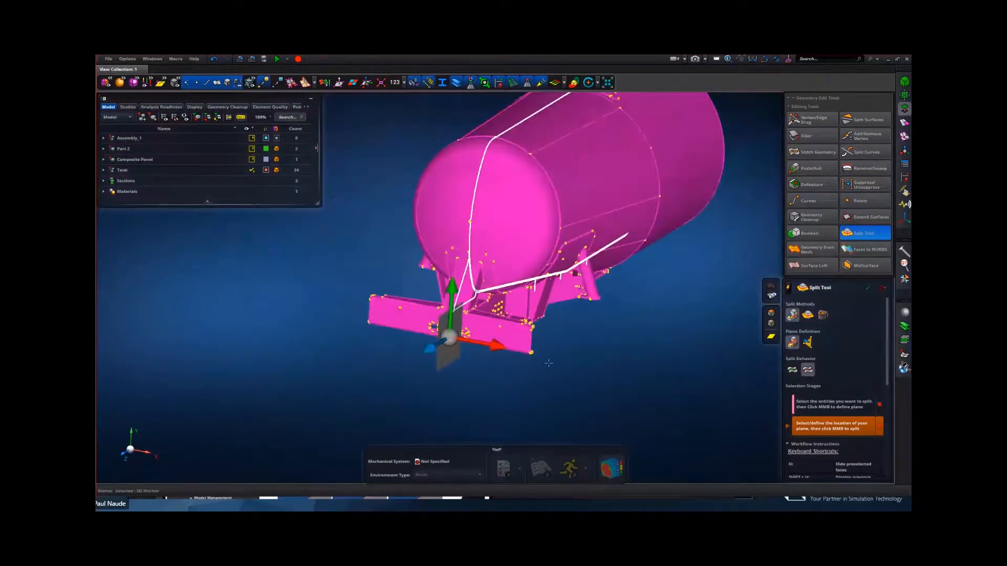
{"action": "middle_click_drag", "start_coordinate": [567, 343], "coordinate": [450, 399]}
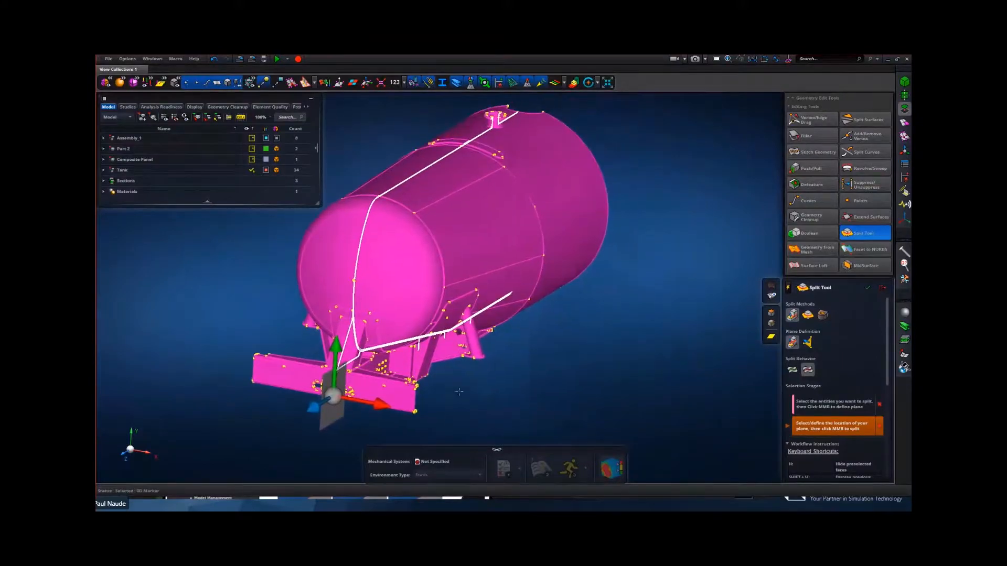
{"action": "middle_click", "coordinate": [460, 388]}
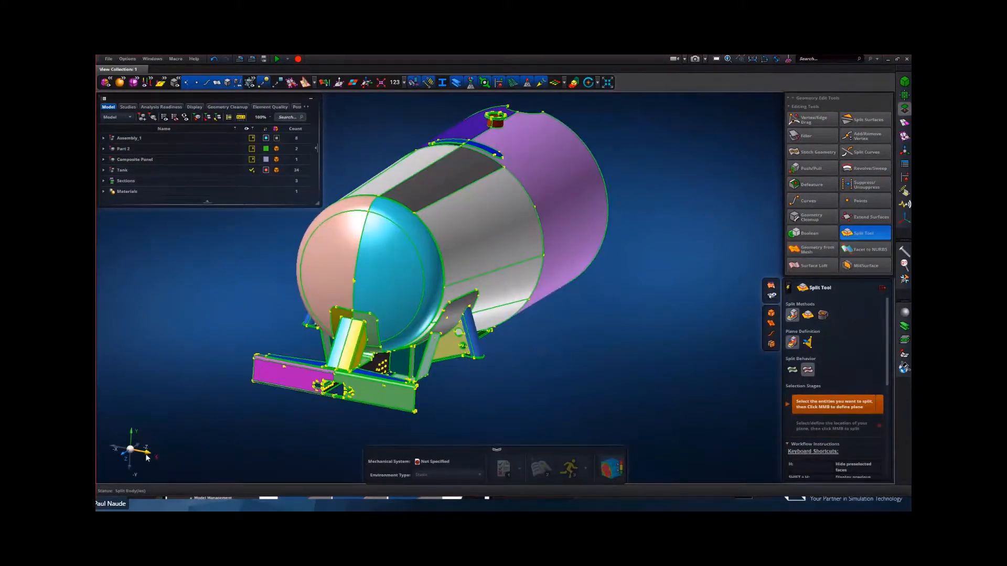
- Close the Split Tool, delete all solids of the tank half with the blue end cap and inspect the remaining half
{"action": "left_click", "coordinate": [148, 457]}
{"action": "left_click", "coordinate": [139, 438]}
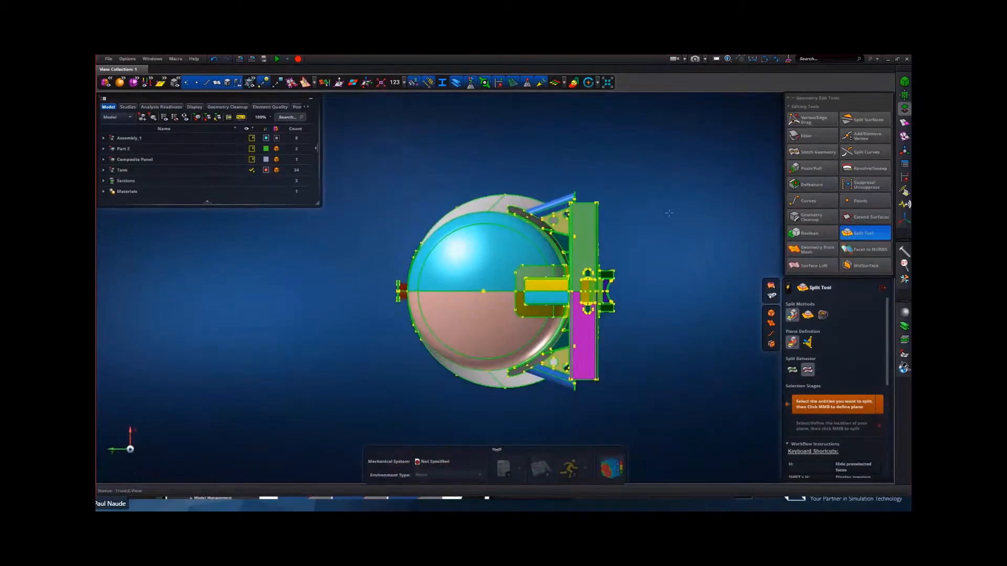
{"action": "left_click", "coordinate": [882, 288]}
{"action": "left_click_drag", "start_coordinate": [677, 156], "coordinate": [374, 290]}
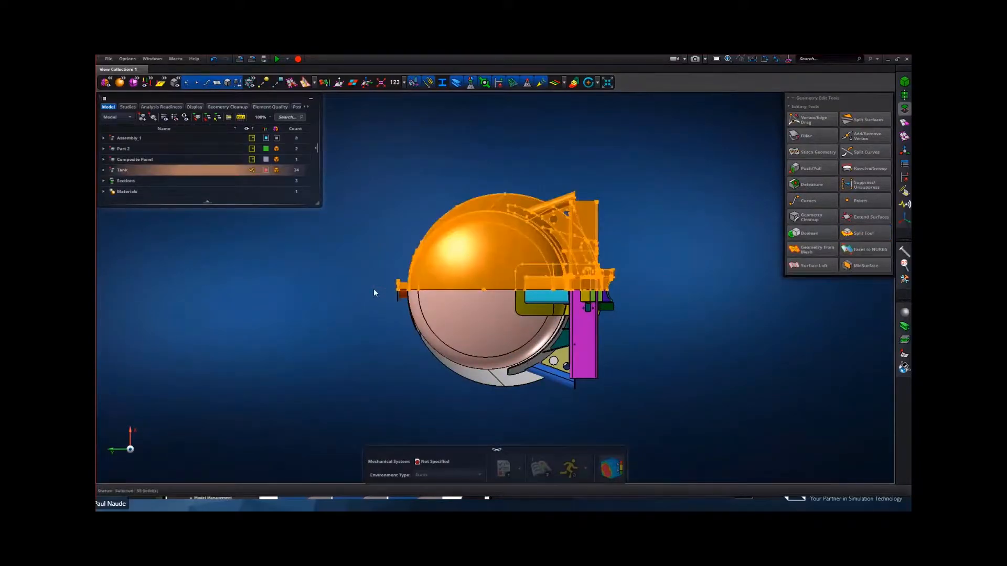
{"action": "key", "text": "Delete"}
{"action": "middle_click_drag", "start_coordinate": [588, 272], "coordinate": [491, 362]}
{"action": "scroll", "coordinate": [496, 358], "scroll_direction": "up", "scroll_amount": 4}
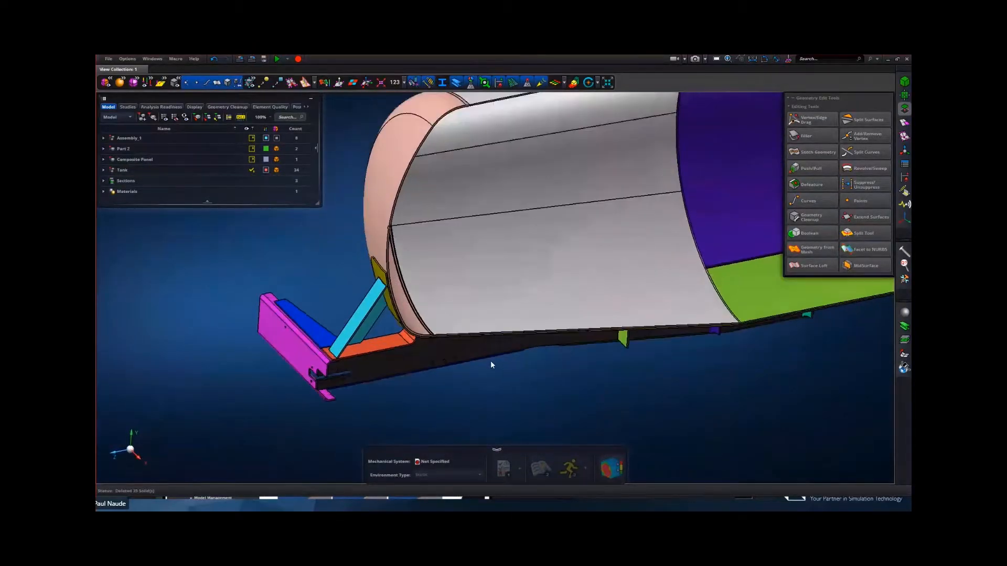
{"action": "scroll", "coordinate": [550, 364], "scroll_direction": "down", "scroll_amount": 4}
{"action": "right_click_drag", "start_coordinate": [567, 374], "coordinate": [481, 388]}
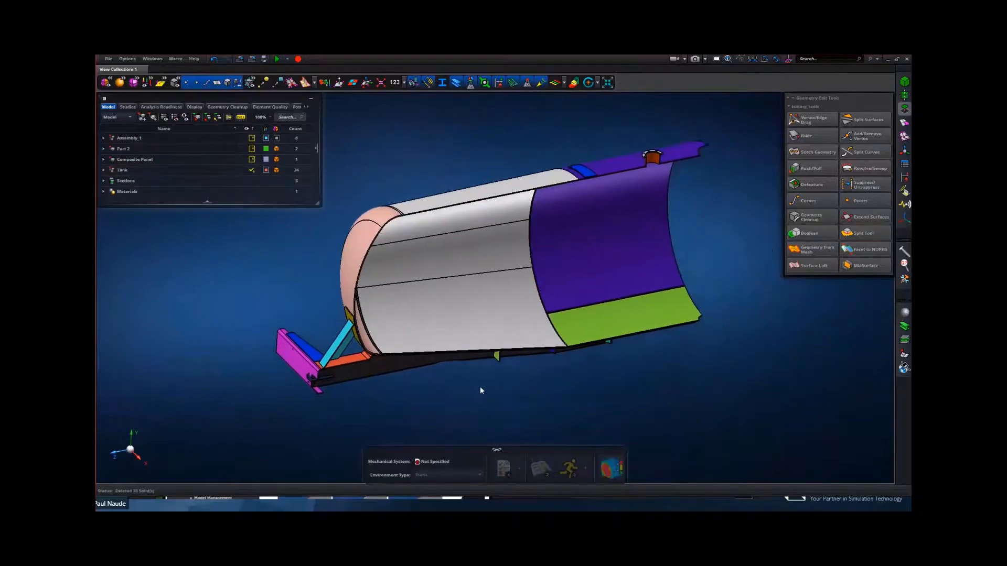
- Create midsurfaces for all solids of the tank half using the constant-thickness auto method with automatic thickness assignment, and close the MidSurface tool
{"action": "left_click", "coordinate": [865, 266]}
{"action": "scroll", "coordinate": [727, 355], "scroll_direction": "down", "scroll_amount": 3}
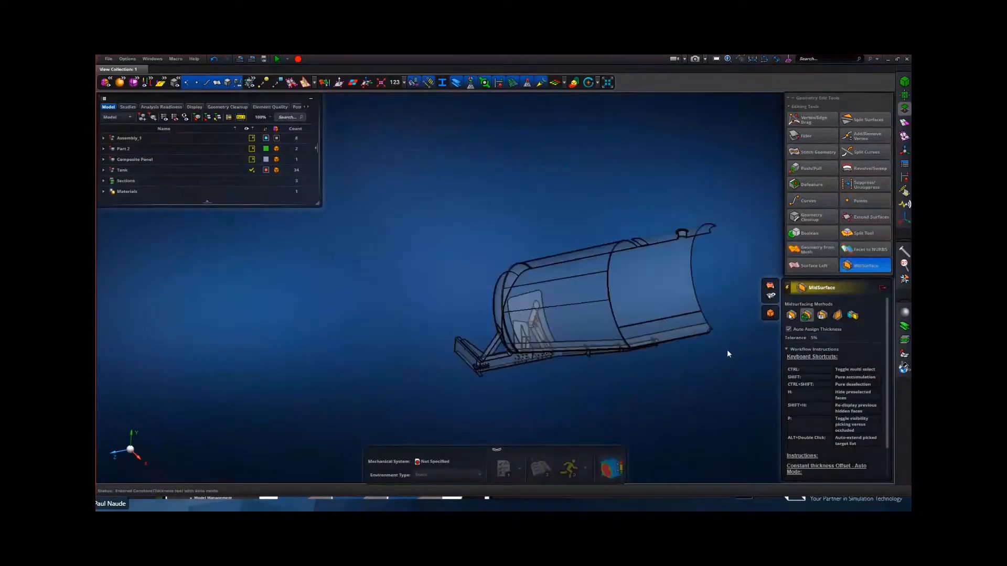
{"action": "right_click_drag", "start_coordinate": [728, 351], "coordinate": [665, 327]}
{"action": "left_click_drag", "start_coordinate": [690, 185], "coordinate": [355, 379]}
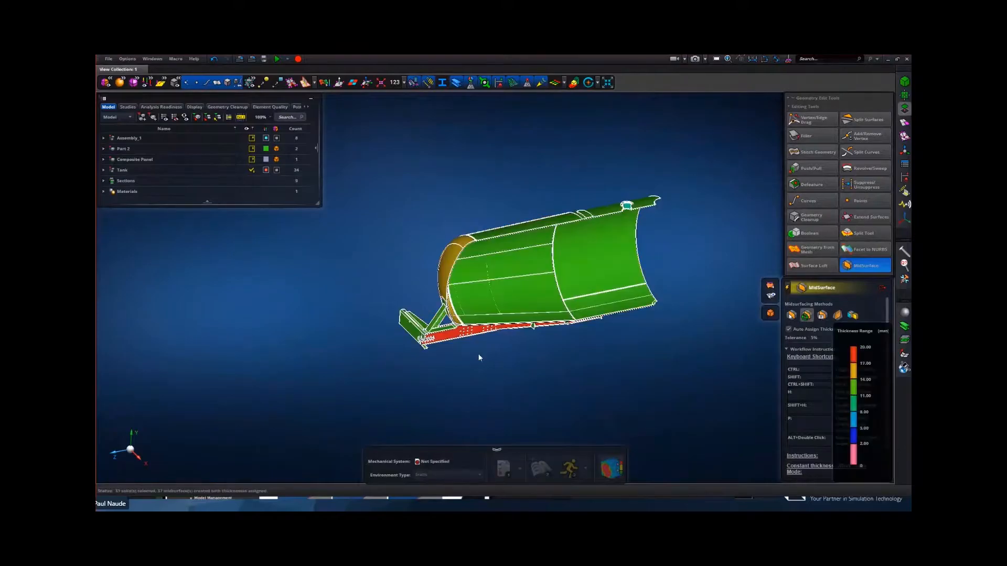
{"action": "left_click", "coordinate": [883, 287]}
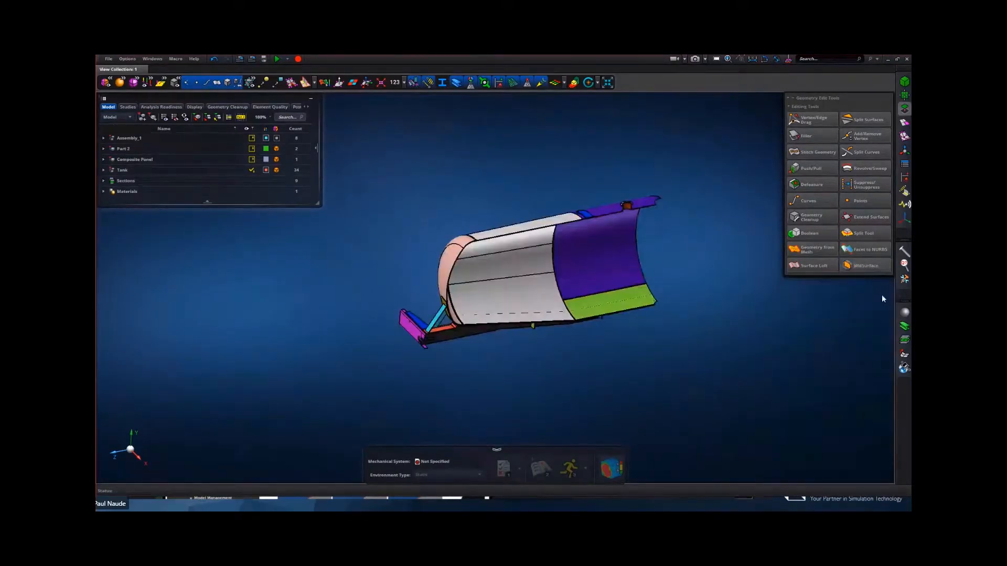
- Hide the tank half's solids and inspect the midsurfaces around the front frame and diagonal strut
{"action": "left_click", "coordinate": [225, 84]}
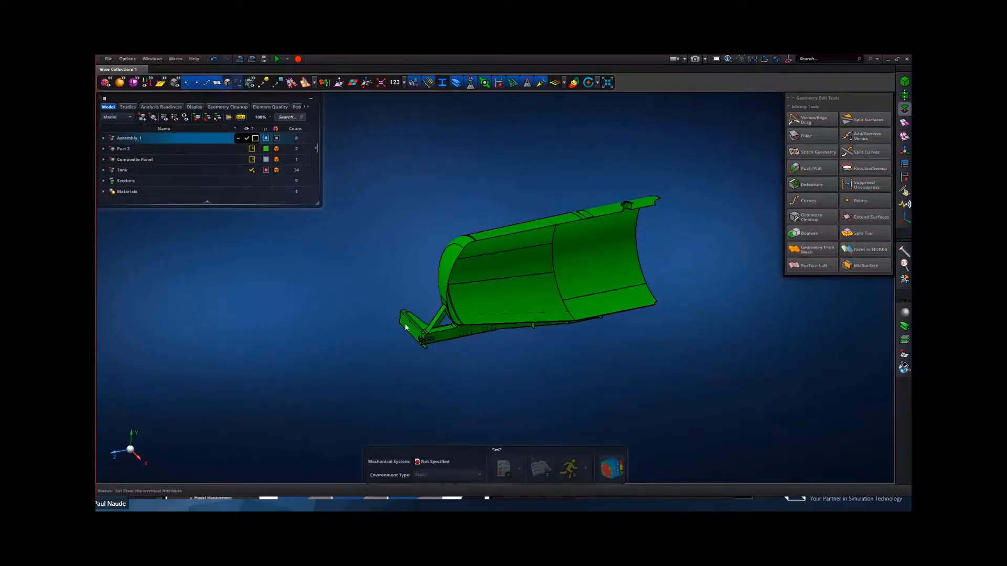
{"action": "scroll", "coordinate": [439, 333], "scroll_direction": "up", "scroll_amount": 7}
{"action": "mouse_move", "coordinate": [462, 325]}
{"action": "middle_mouse_down"}
{"action": "mouse_move", "coordinate": [446, 317]}
{"action": "mouse_move", "coordinate": [470, 316]}
{"action": "mouse_move", "coordinate": [479, 327]}
{"action": "middle_mouse_up"}
{"action": "scroll", "coordinate": [457, 196], "scroll_direction": "up", "scroll_amount": 7}
{"action": "middle_click_drag", "start_coordinate": [455, 216], "coordinate": [529, 229]}
{"action": "scroll", "coordinate": [457, 216], "scroll_direction": "down", "scroll_amount": 5}
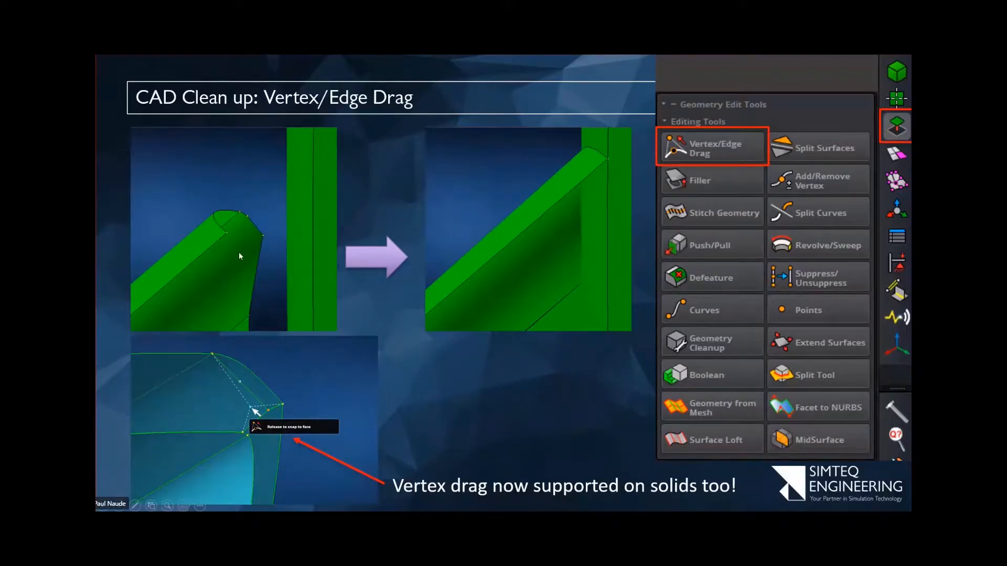
- Switch from the presentation to MSC Apex and show only the surfaces of the tank end cap and the adjoining diagonal strut
{"action": "key", "text": "alt+Tab"}
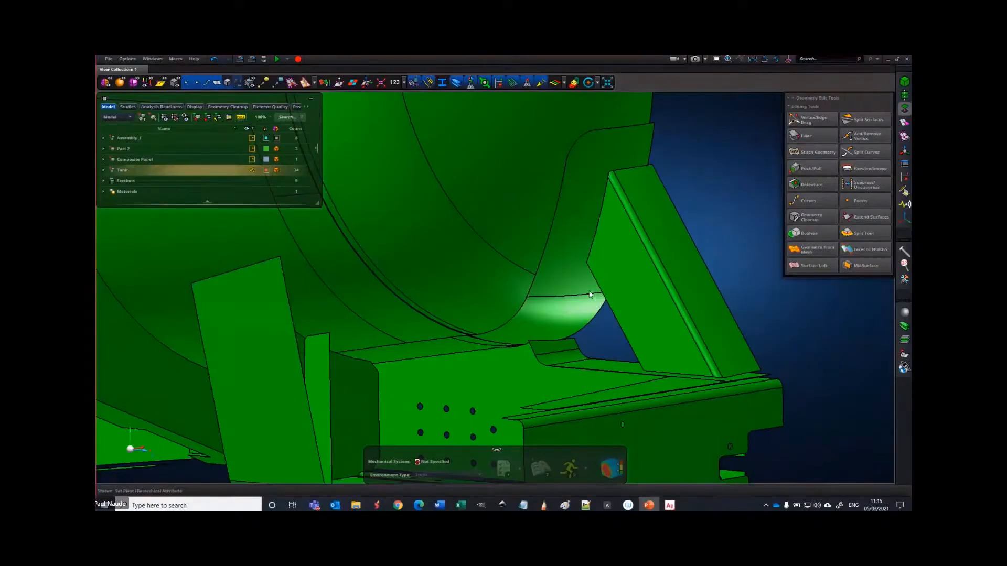
{"action": "left_click", "coordinate": [643, 174]}
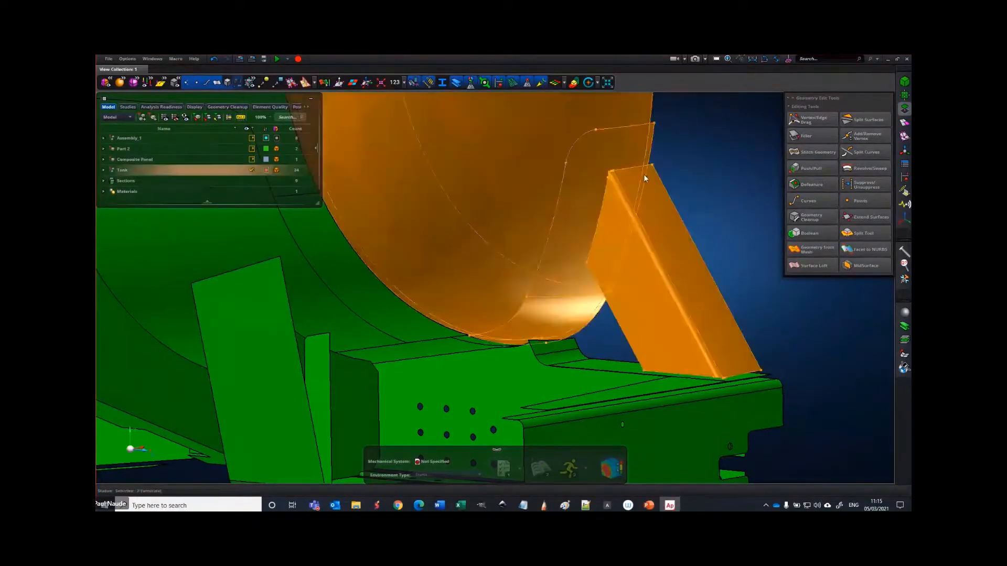
{"action": "right_click", "coordinate": [644, 174]}
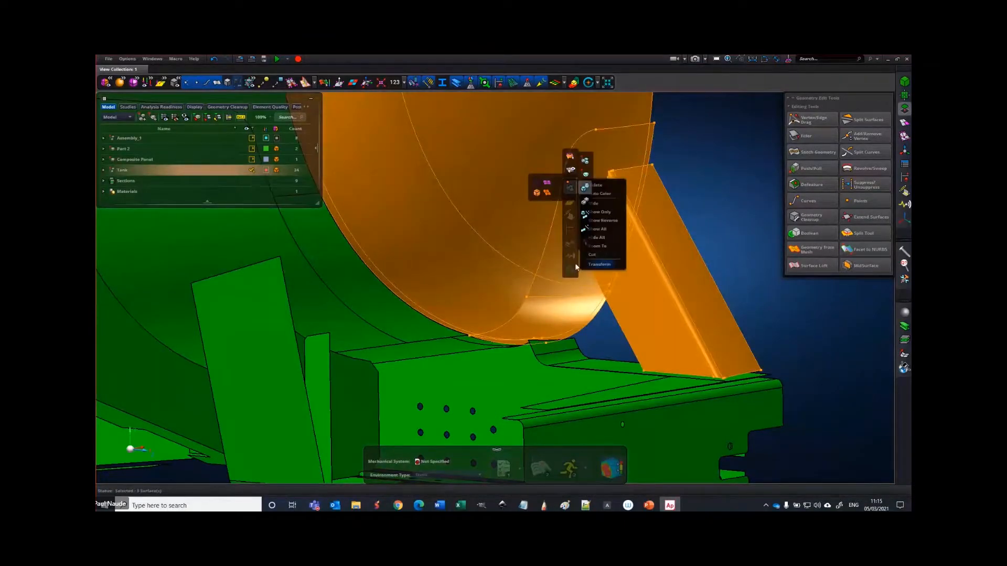
{"action": "left_click", "coordinate": [603, 211]}
{"action": "middle_click_drag", "start_coordinate": [667, 180], "coordinate": [649, 186]}
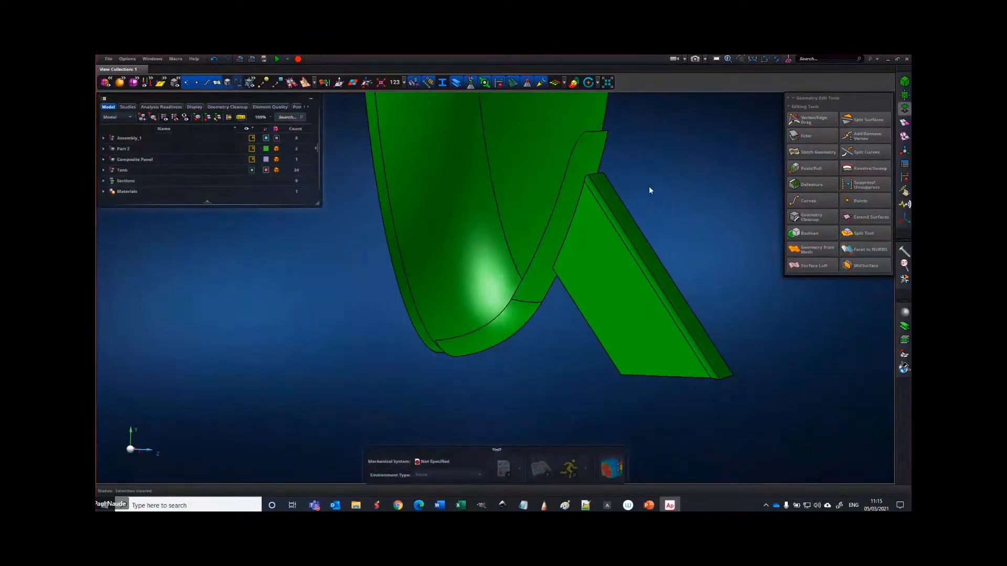
- Examine the strut's upper end beside the end cap and locate the strut's midsurface in the model tree
{"action": "scroll", "coordinate": [648, 186], "scroll_direction": "up", "scroll_amount": 5}
{"action": "mouse_move", "coordinate": [574, 206]}
{"action": "middle_mouse_down"}
{"action": "mouse_move", "coordinate": [474, 206]}
{"action": "mouse_move", "coordinate": [580, 200]}
{"action": "mouse_move", "coordinate": [572, 223]}
{"action": "middle_mouse_up"}
{"action": "middle_click_drag", "start_coordinate": [424, 231], "coordinate": [491, 209]}
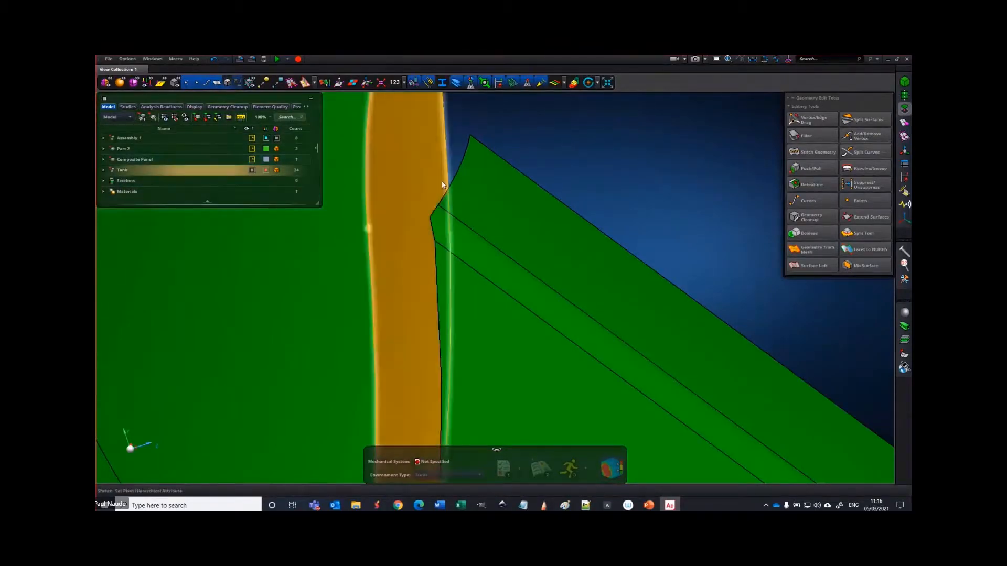
{"action": "right_click", "coordinate": [459, 178]}
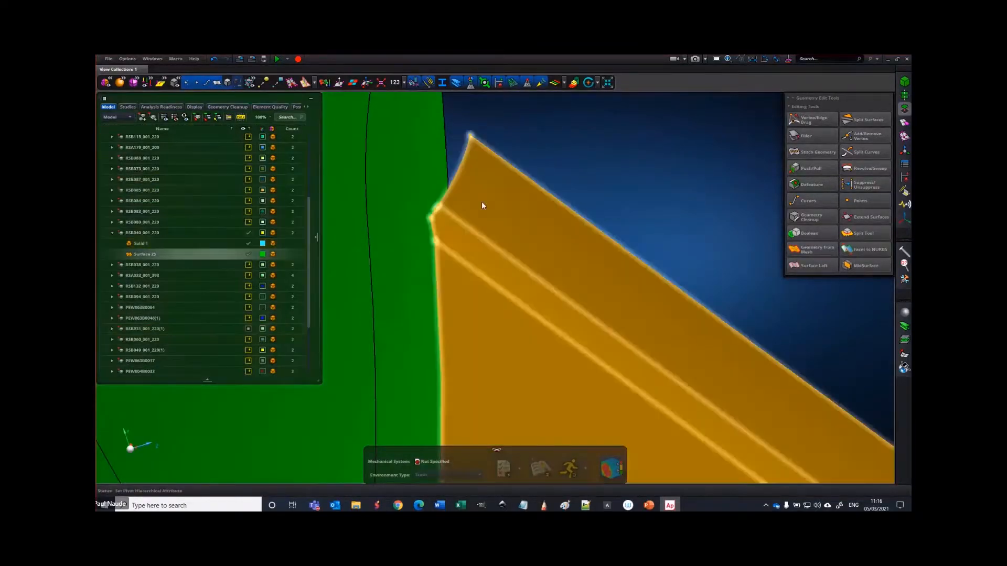
- Display the solids again and compare the strut's solid with its midsurface at the gap to the end cap
{"action": "left_click", "coordinate": [228, 83]}
{"action": "middle_click_drag", "start_coordinate": [465, 208], "coordinate": [475, 210]}
{"action": "middle_click_drag", "start_coordinate": [435, 220], "coordinate": [322, 210]}
{"action": "middle_click_drag", "start_coordinate": [517, 253], "coordinate": [558, 261]}
{"action": "middle_click_drag", "start_coordinate": [465, 209], "coordinate": [473, 150]}
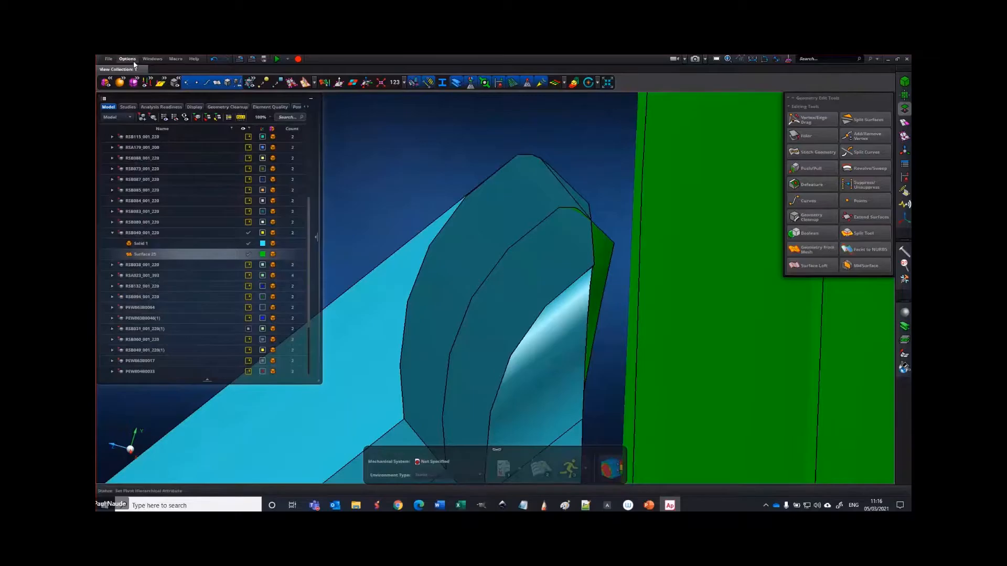
- Set the tessellation curve and face tolerances to Fine in the application settings and accept the change
{"action": "left_click", "coordinate": [133, 60]}
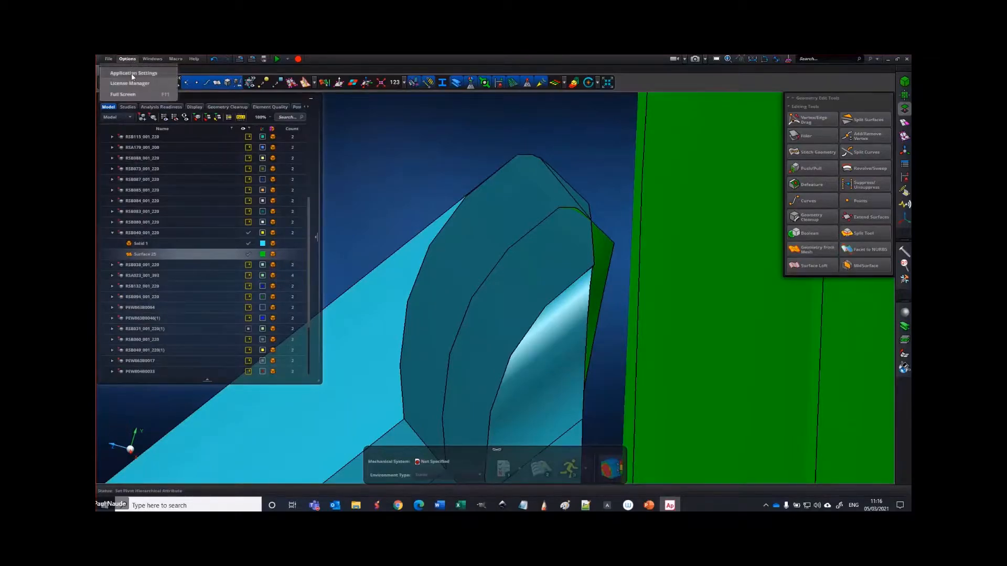
{"action": "left_click", "coordinate": [134, 73]}
{"action": "left_click_drag", "start_coordinate": [444, 162], "coordinate": [642, 179]}
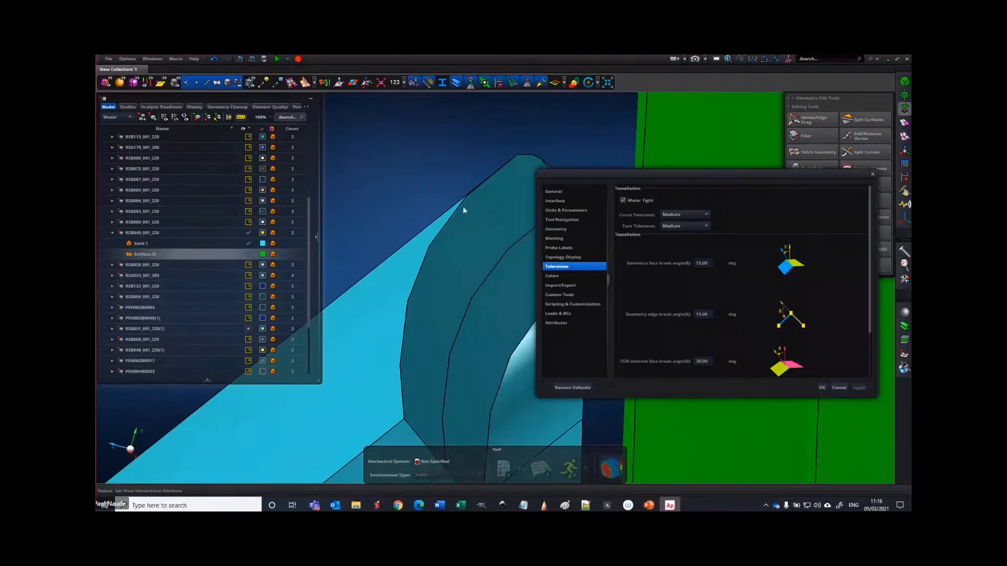
{"action": "left_click", "coordinate": [708, 215]}
{"action": "left_click", "coordinate": [706, 215]}
{"action": "left_click", "coordinate": [671, 256]}
{"action": "left_click", "coordinate": [683, 215]}
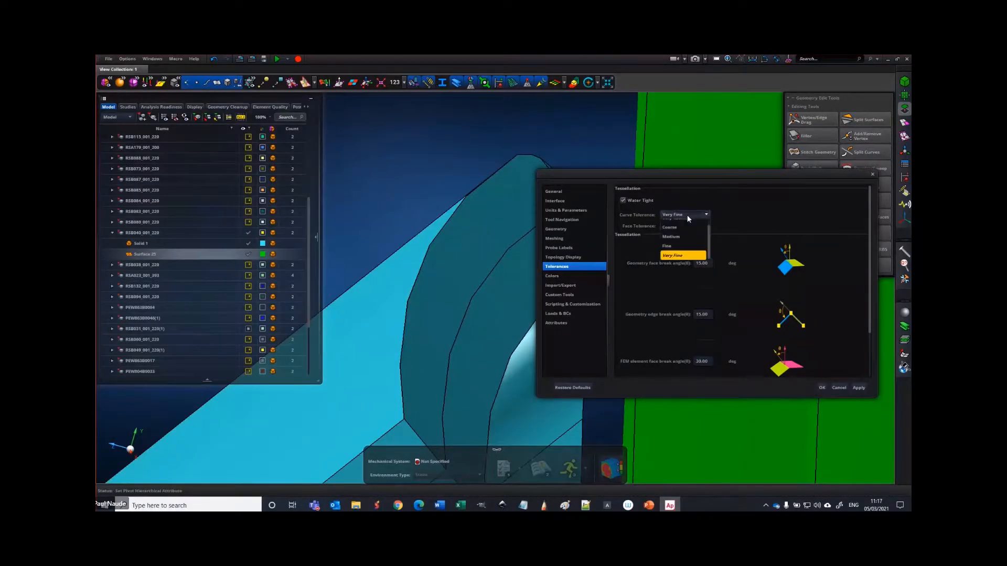
{"action": "left_click", "coordinate": [674, 247]}
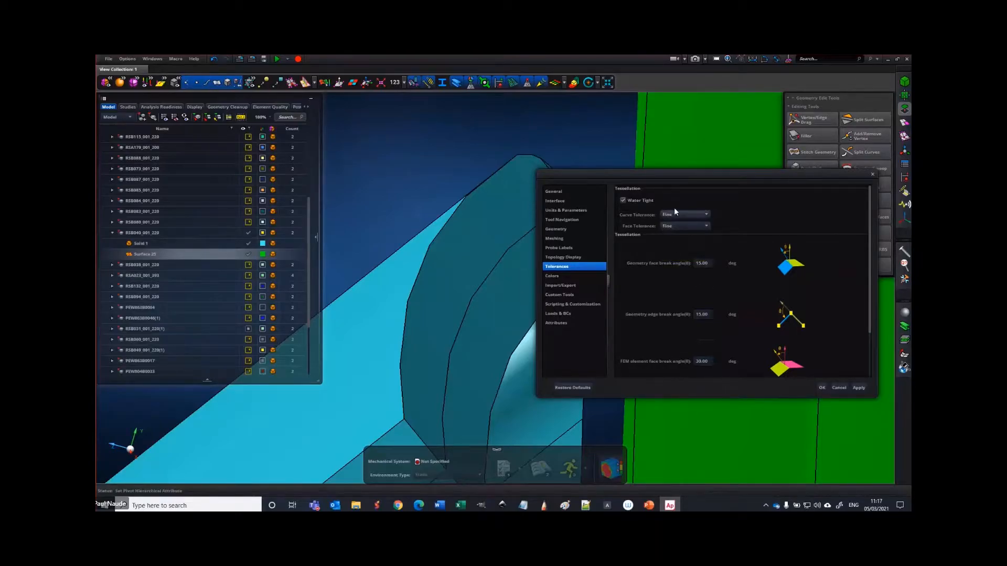
{"action": "left_click", "coordinate": [821, 388]}
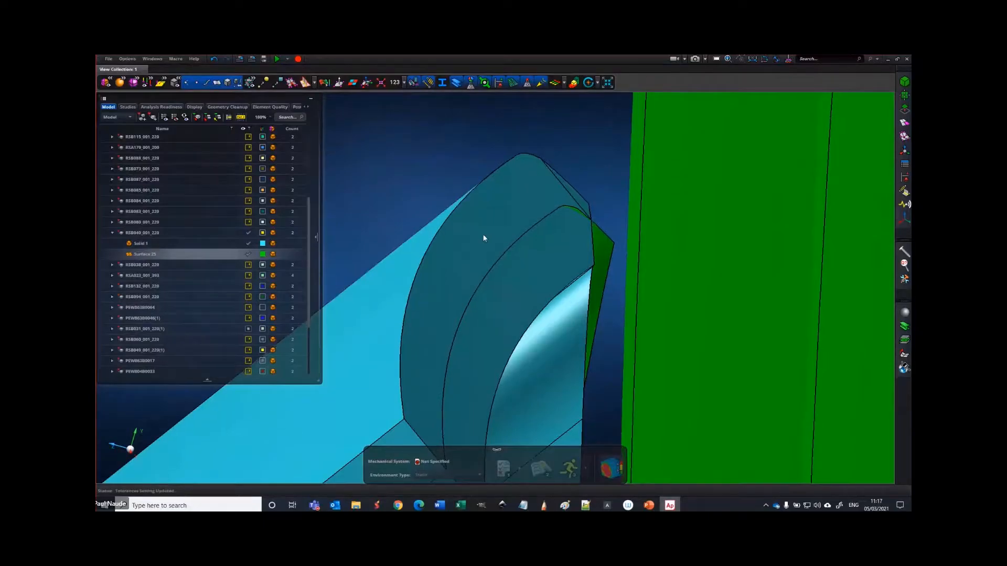
- Inspect the strut's curved end from several angles and hide the solids again
{"action": "scroll", "coordinate": [509, 224], "scroll_direction": "down", "scroll_amount": 5}
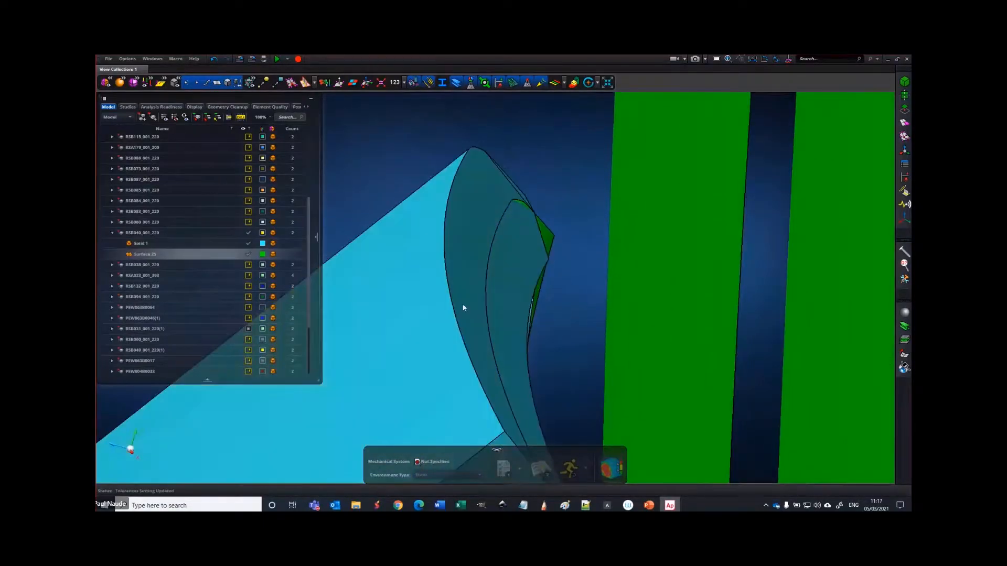
{"action": "middle_click_drag", "start_coordinate": [467, 277], "coordinate": [467, 277]}
{"action": "scroll", "coordinate": [468, 277], "scroll_direction": "up", "scroll_amount": 3}
{"action": "middle_click_drag", "start_coordinate": [503, 236], "coordinate": [507, 240]}
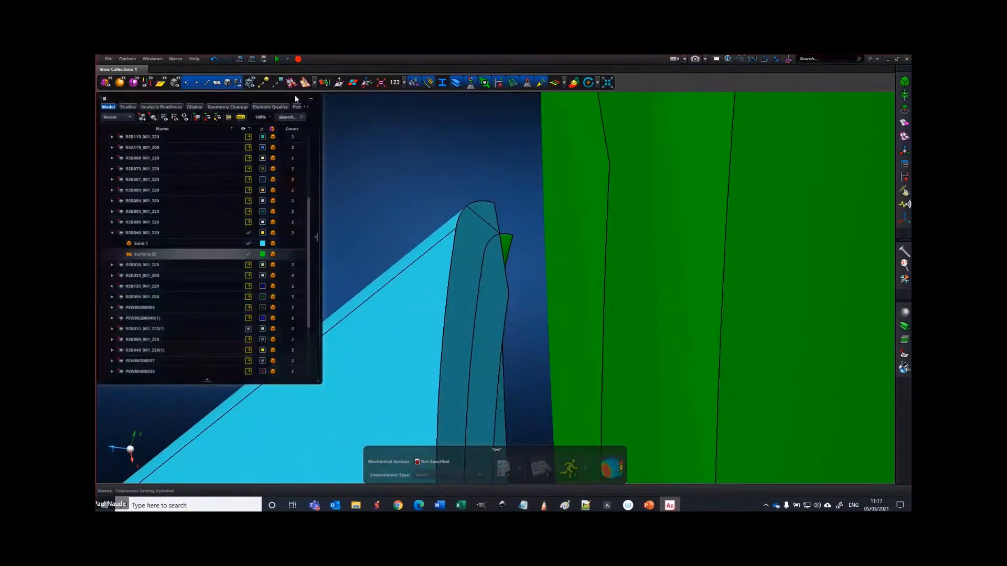
{"action": "left_click", "coordinate": [227, 84]}
{"action": "mouse_move", "coordinate": [468, 229]}
{"action": "middle_mouse_down"}
{"action": "mouse_move", "coordinate": [557, 219]}
{"action": "mouse_move", "coordinate": [580, 227]}
{"action": "mouse_move", "coordinate": [492, 225]}
{"action": "mouse_move", "coordinate": [550, 216]}
{"action": "mouse_move", "coordinate": [589, 220]}
{"action": "mouse_move", "coordinate": [591, 232]}
{"action": "mouse_move", "coordinate": [616, 226]}
{"action": "middle_mouse_up"}
{"action": "scroll", "coordinate": [588, 228], "scroll_direction": "down", "scroll_amount": 5}
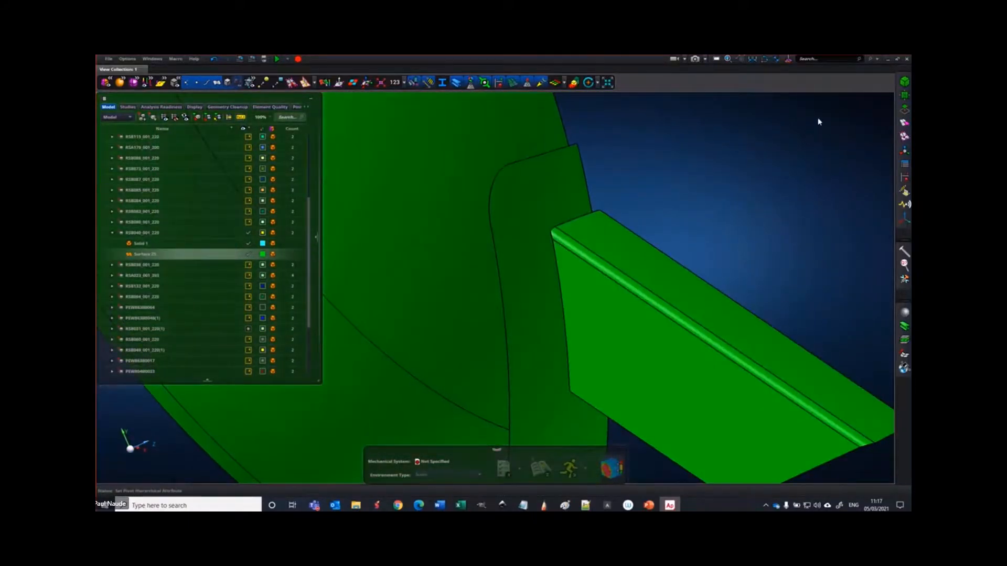
- Start Vertex/Edge Drag and extend the upper flange's end edge of the diagonal strut onto the end cap surface
{"action": "left_click", "coordinate": [904, 95]}
{"action": "left_click", "coordinate": [904, 109]}
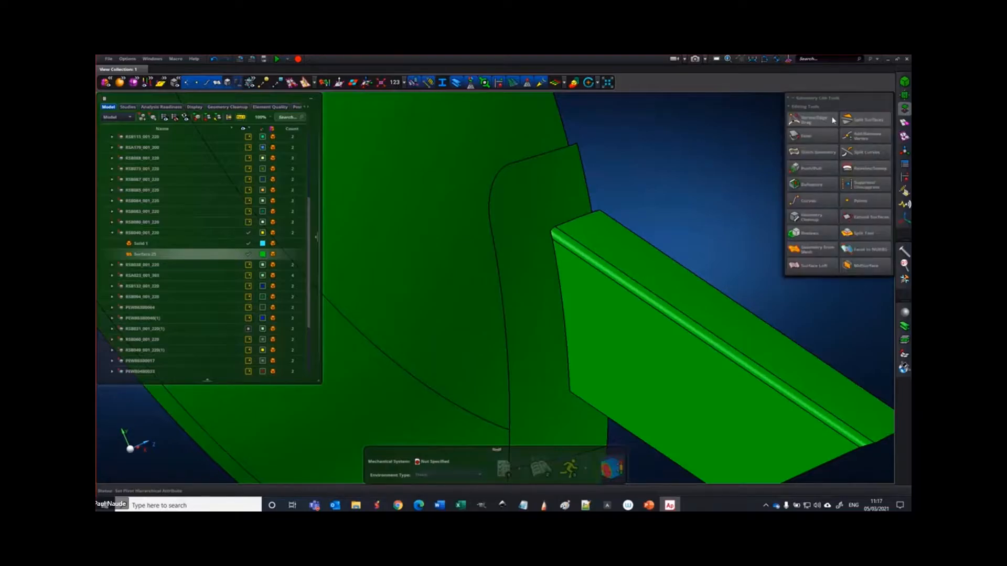
{"action": "left_click", "coordinate": [813, 120]}
{"action": "scroll", "coordinate": [596, 232], "scroll_direction": "up", "scroll_amount": 2}
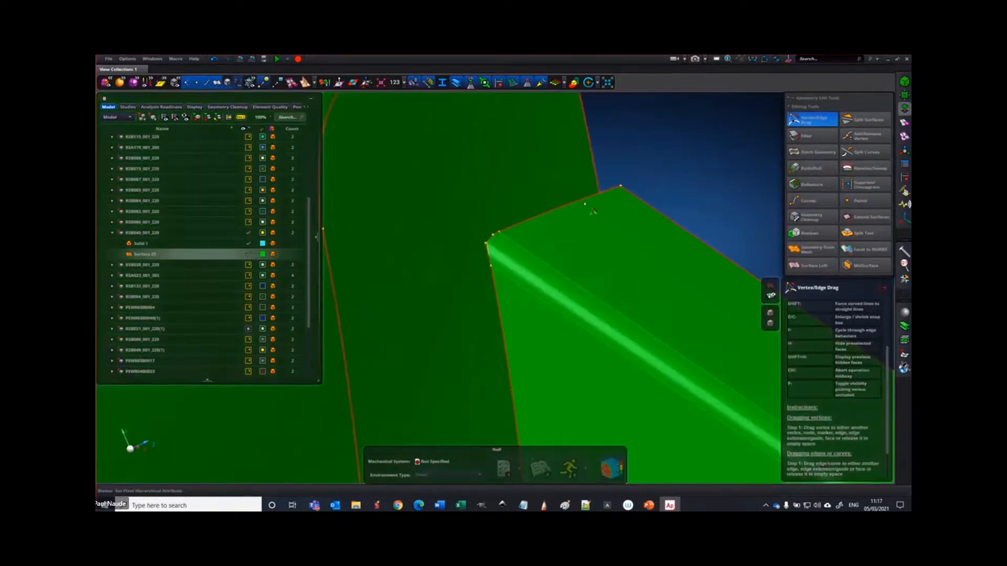
{"action": "left_click_drag", "start_coordinate": [584, 200], "coordinate": [562, 189]}
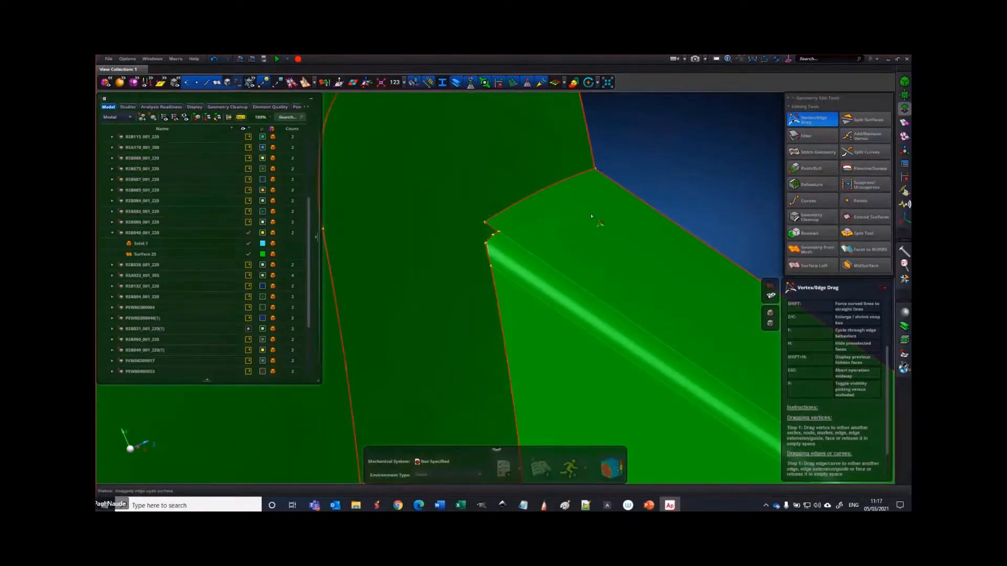
- Snap the strut's bend vertex to the end of the extended flange edge and drag the adjoining bend and web edges towards the end cap
{"action": "middle_click_drag", "start_coordinate": [589, 221], "coordinate": [622, 173]}
{"action": "scroll", "coordinate": [536, 182], "scroll_direction": "up", "scroll_amount": 2}
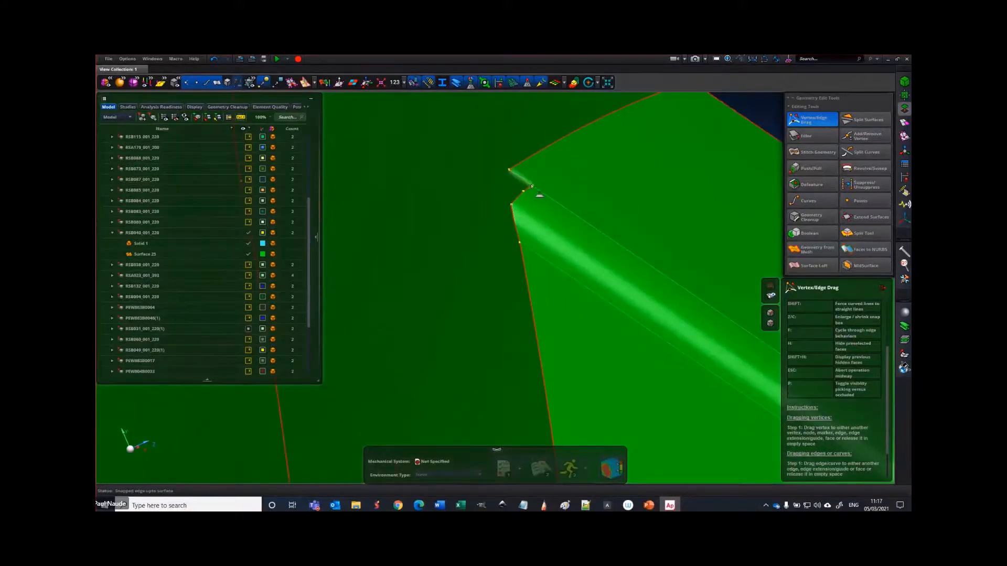
{"action": "left_click_drag", "start_coordinate": [531, 186], "coordinate": [508, 170]}
{"action": "left_click_drag", "start_coordinate": [522, 257], "coordinate": [506, 235]}
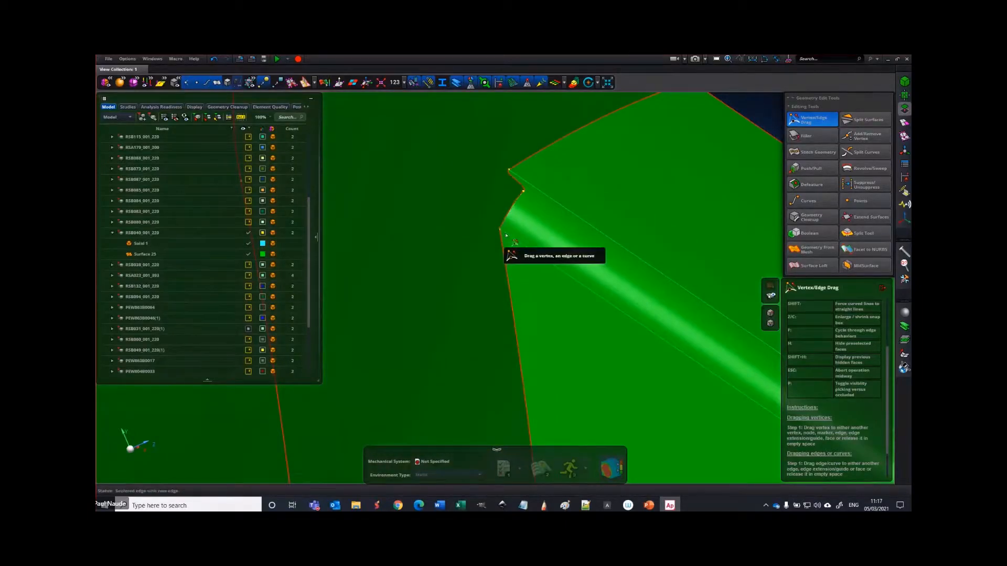
{"action": "left_click_drag", "start_coordinate": [520, 200], "coordinate": [512, 189]}
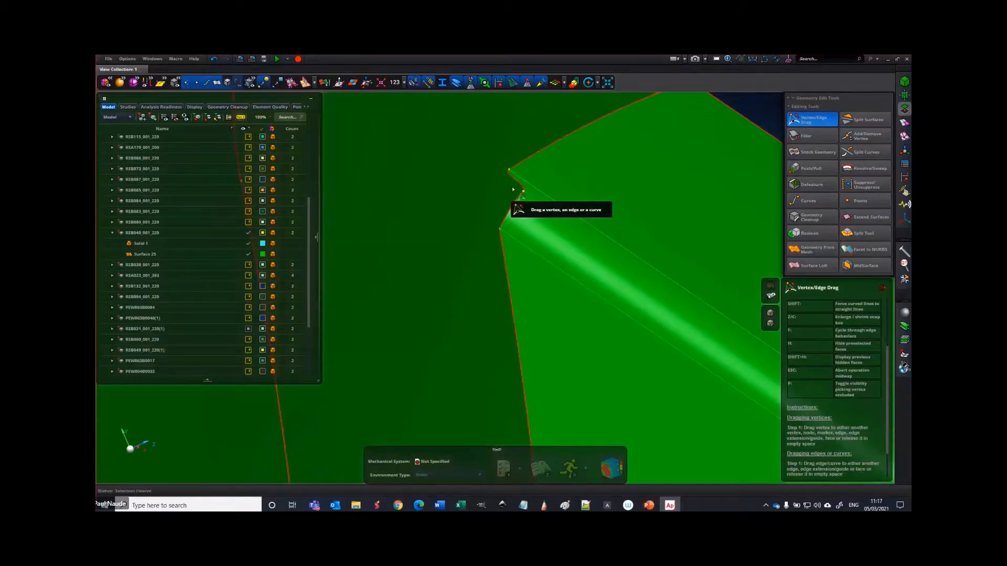
- Show all surfaces of the tank half again
{"action": "scroll", "coordinate": [501, 198], "scroll_direction": "down", "scroll_amount": 10}
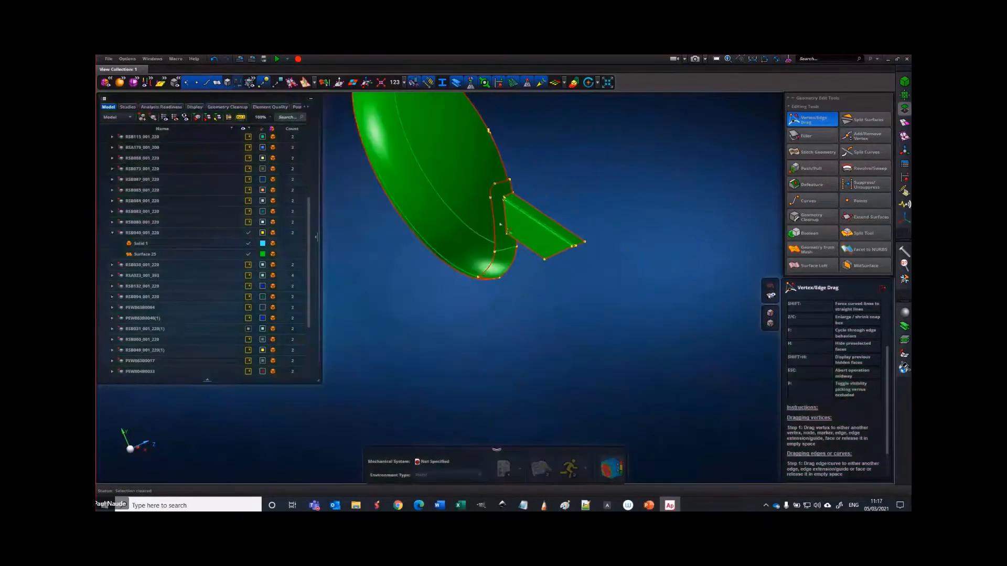
{"action": "right_click", "coordinate": [360, 262]}
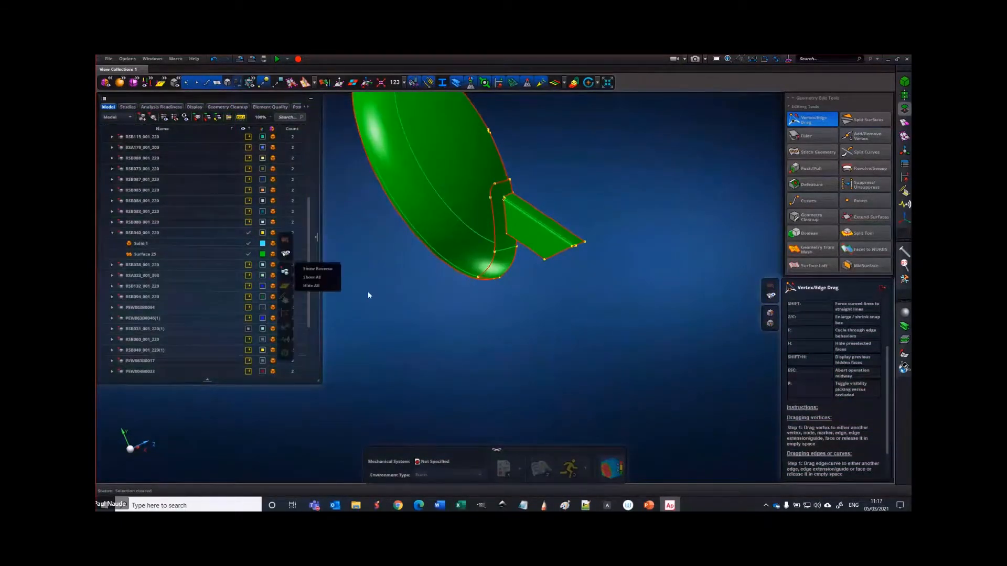
{"action": "left_click", "coordinate": [318, 280]}
{"action": "scroll", "coordinate": [598, 260], "scroll_direction": "down", "scroll_amount": 6}
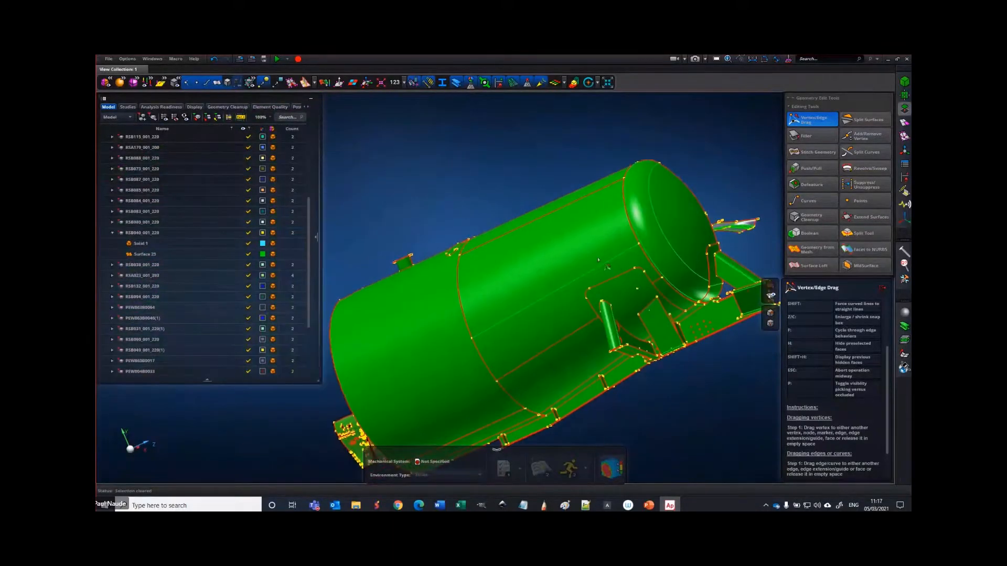
- Examine the gaps between neighbouring tank midsurfaces around the rectangular notch where the plates meet, toggling the solids' display for comparison
{"action": "scroll", "coordinate": [598, 259], "scroll_direction": "up", "scroll_amount": 8}
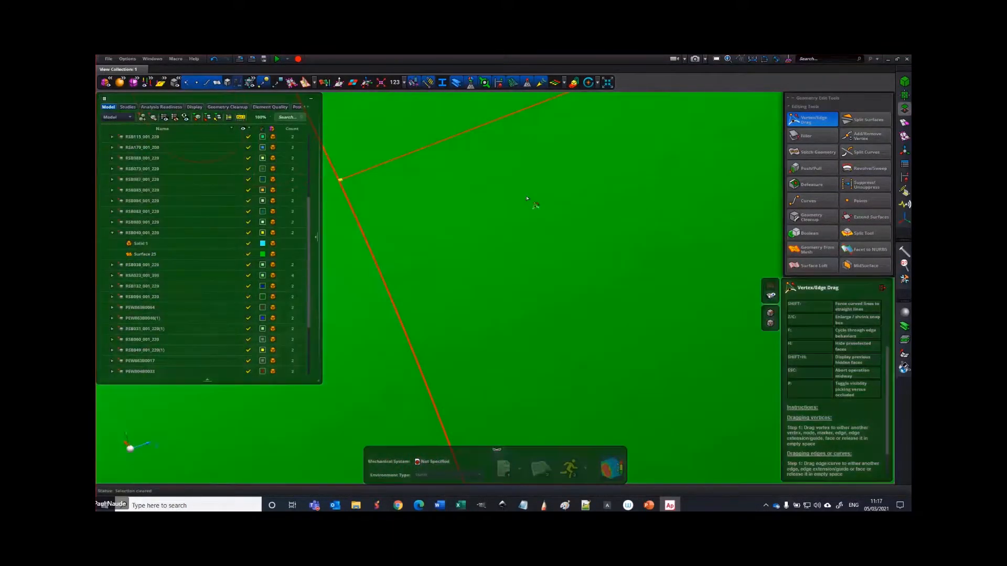
{"action": "middle_click_drag", "start_coordinate": [435, 193], "coordinate": [664, 211]}
{"action": "scroll", "coordinate": [579, 211], "scroll_direction": "up", "scroll_amount": 8}
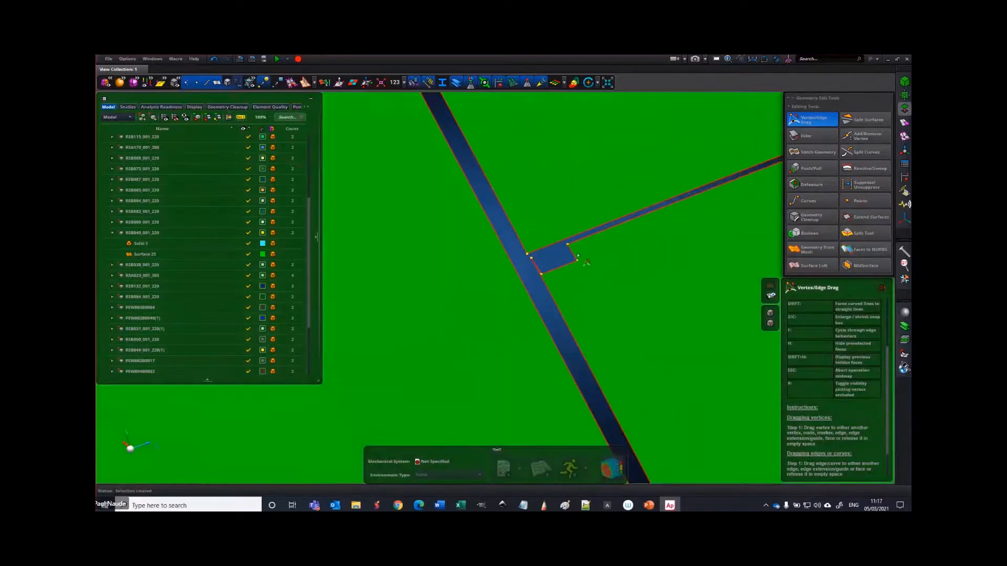
{"action": "scroll", "coordinate": [577, 255], "scroll_direction": "up", "scroll_amount": 5}
{"action": "middle_click_drag", "start_coordinate": [515, 239], "coordinate": [473, 276]}
{"action": "scroll", "coordinate": [465, 275], "scroll_direction": "down", "scroll_amount": 3}
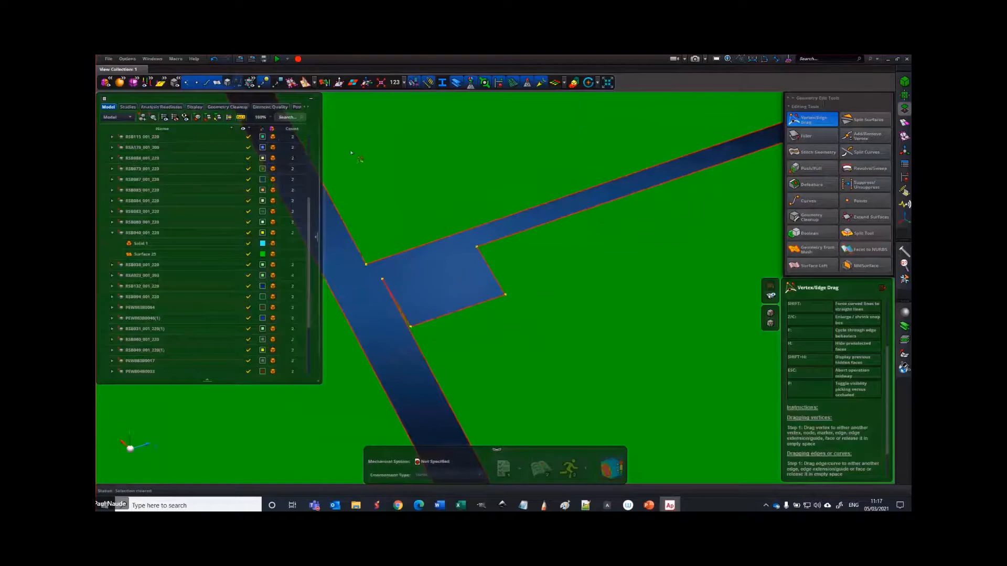
{"action": "left_click", "coordinate": [227, 82]}
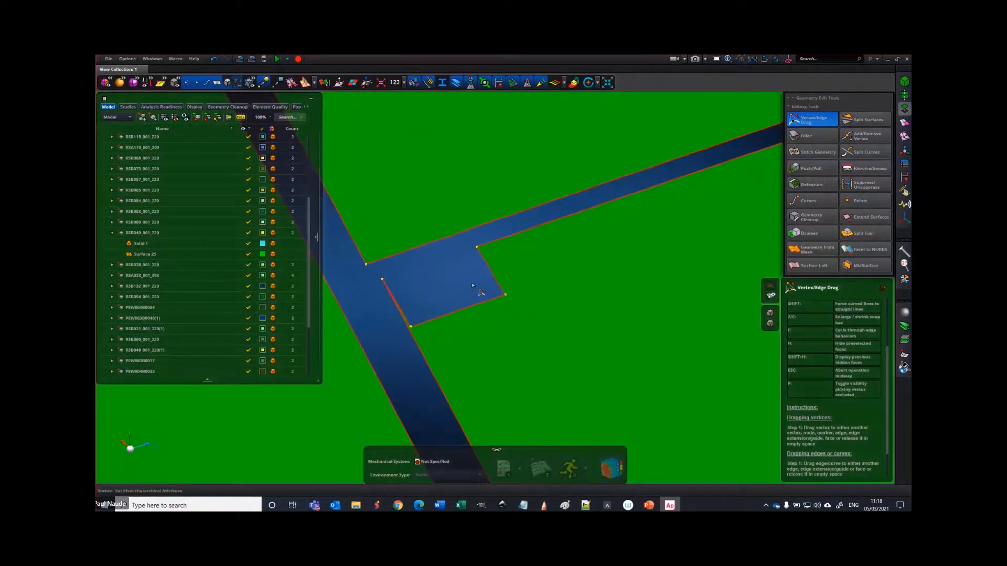
{"action": "scroll", "coordinate": [472, 286], "scroll_direction": "down", "scroll_amount": 5}
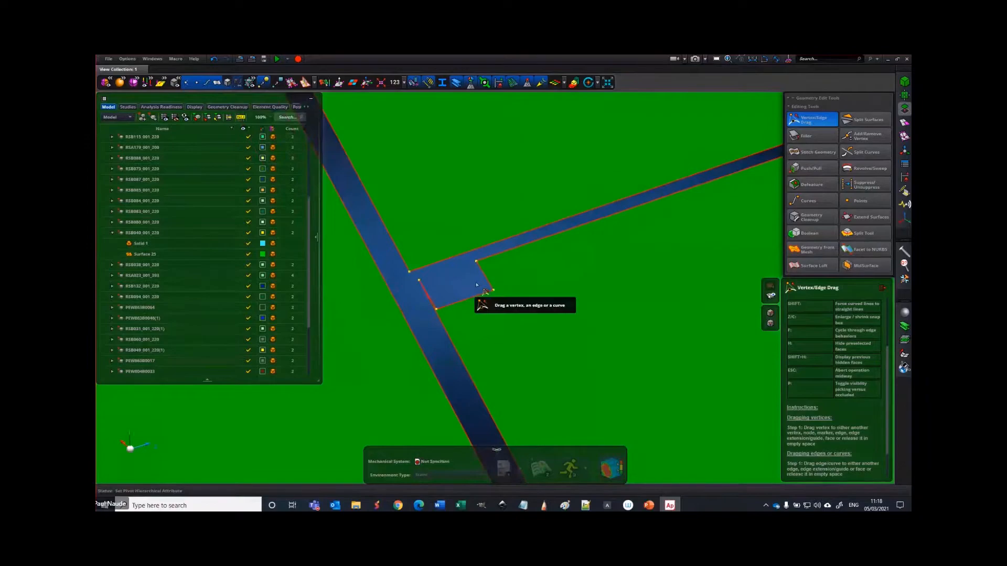
{"action": "scroll", "coordinate": [466, 296], "scroll_direction": "up", "scroll_amount": 4}
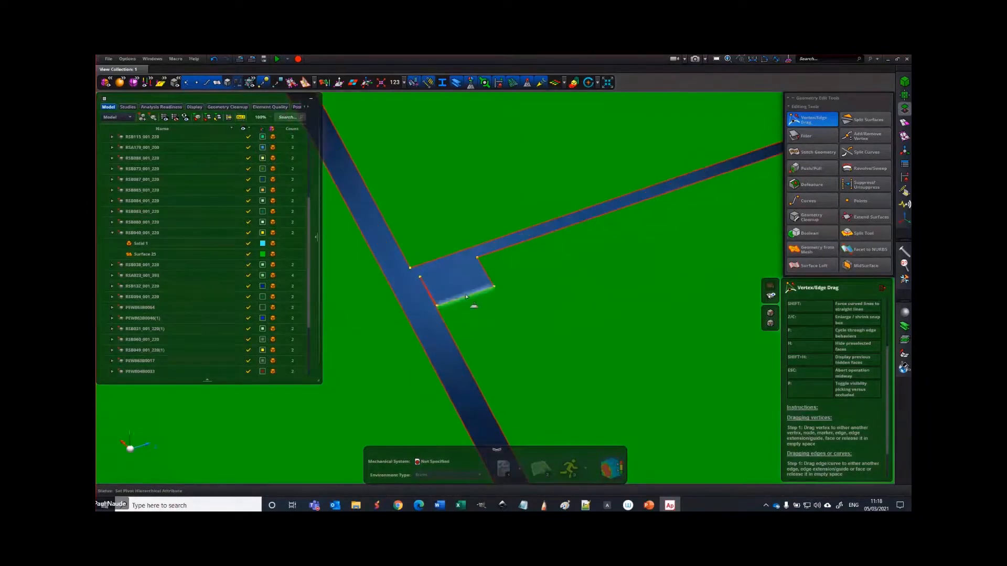
- Surface-mesh the tank shell panel containing the rectangular notch with a mesh size of 50 mm
{"action": "scroll", "coordinate": [747, 217], "scroll_direction": "down", "scroll_amount": 5}
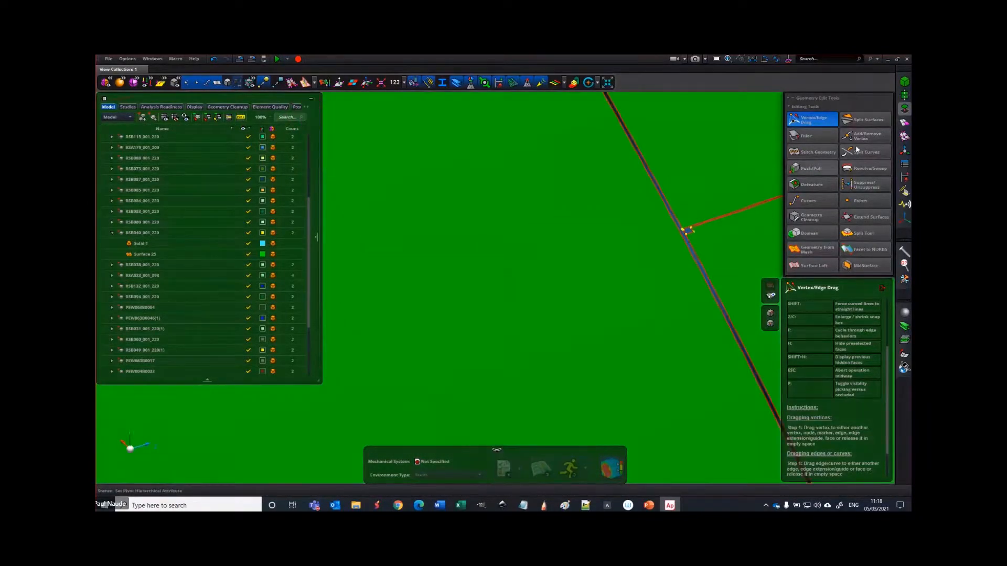
{"action": "left_click", "coordinate": [904, 122]}
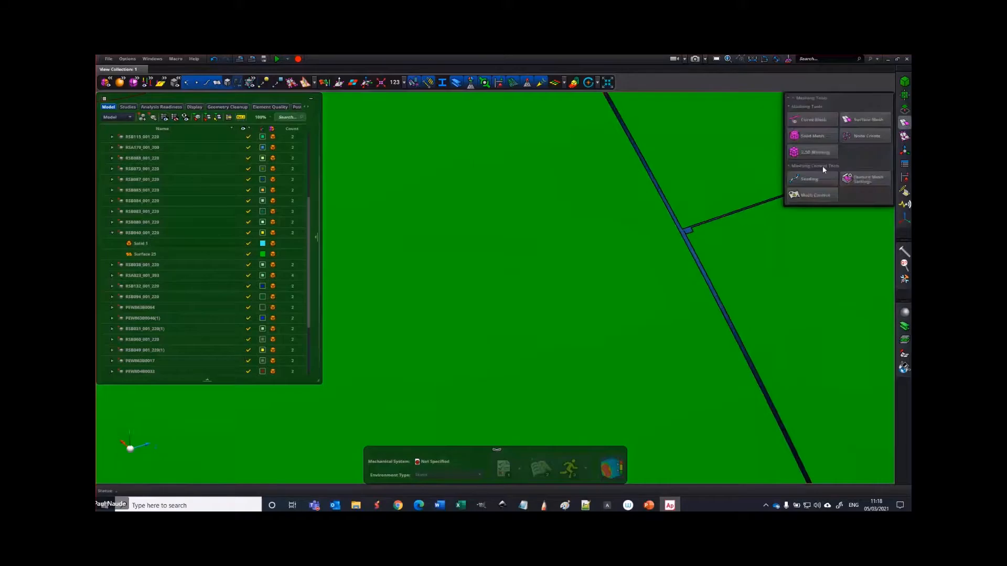
{"action": "left_click", "coordinate": [863, 123]}
{"action": "left_click", "coordinate": [816, 264]}
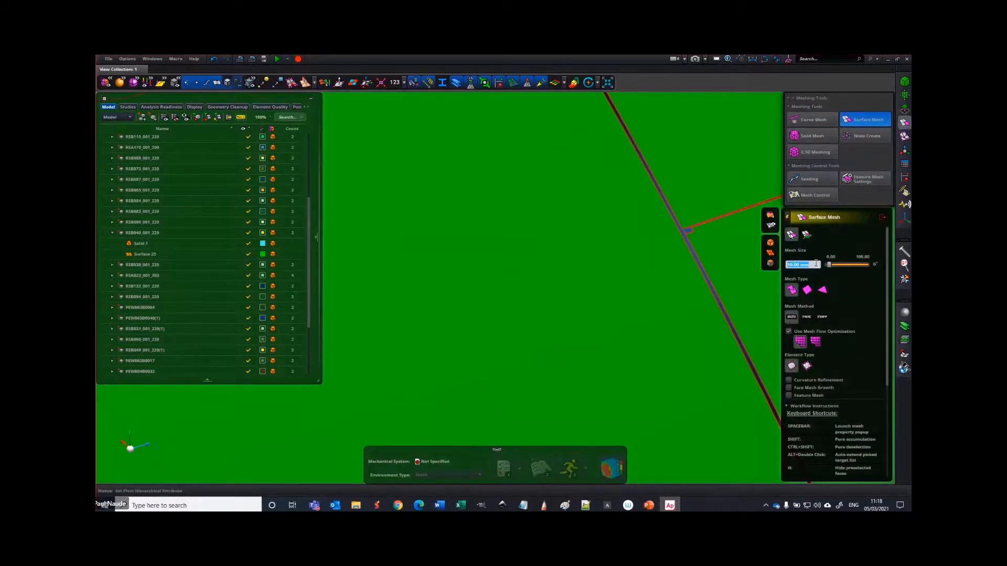
{"action": "type", "text": "50"}
{"action": "key", "text": "Return"}
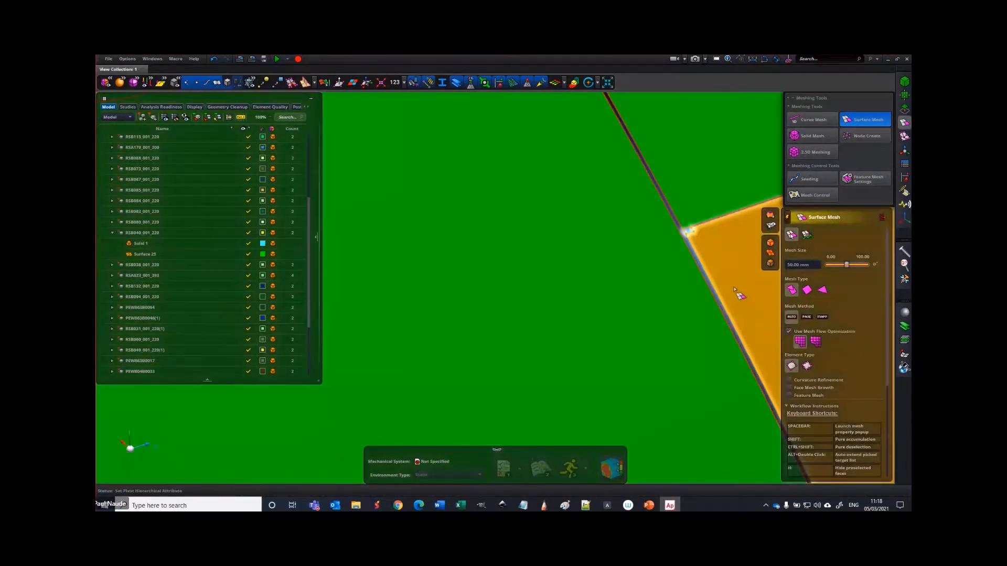
{"action": "left_click", "coordinate": [733, 293]}
{"action": "middle_click_drag", "start_coordinate": [729, 295], "coordinate": [364, 292]}
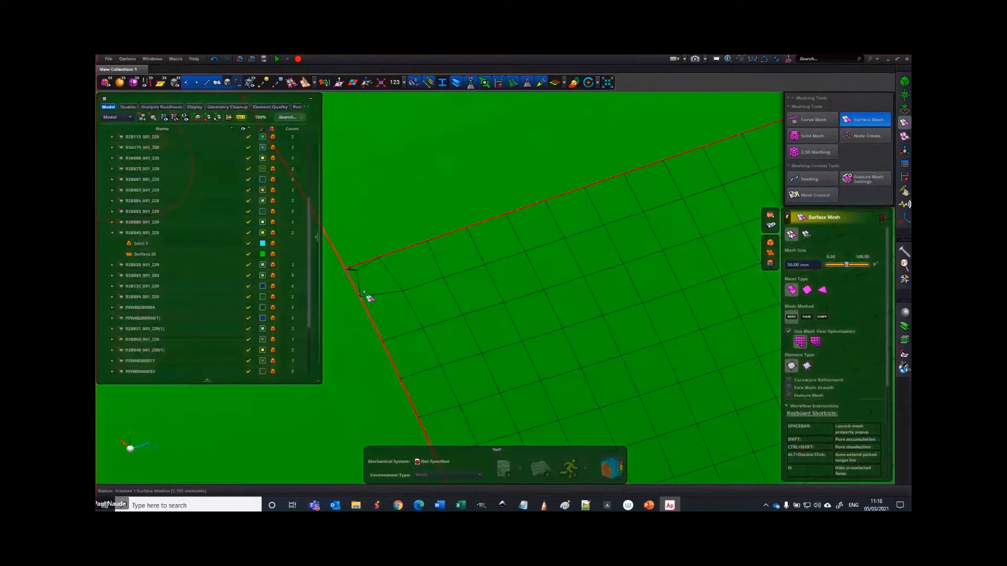
- Examine the distorted elements around the notch corner and the mesh across the rest of the shell panel, leaving Surface Mesh
{"action": "scroll", "coordinate": [365, 293], "scroll_direction": "down", "scroll_amount": 4}
{"action": "scroll", "coordinate": [422, 302], "scroll_direction": "down", "scroll_amount": 4}
{"action": "middle_click_drag", "start_coordinate": [428, 302], "coordinate": [441, 238]}
{"action": "scroll", "coordinate": [384, 203], "scroll_direction": "up", "scroll_amount": 6}
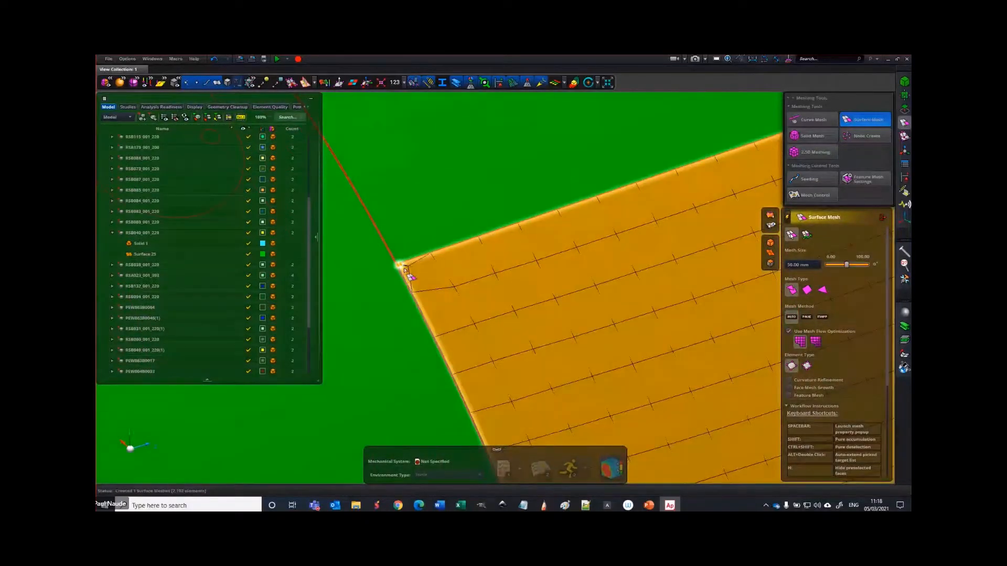
{"action": "scroll", "coordinate": [399, 267], "scroll_direction": "up", "scroll_amount": 4}
{"action": "scroll", "coordinate": [413, 272], "scroll_direction": "down", "scroll_amount": 3}
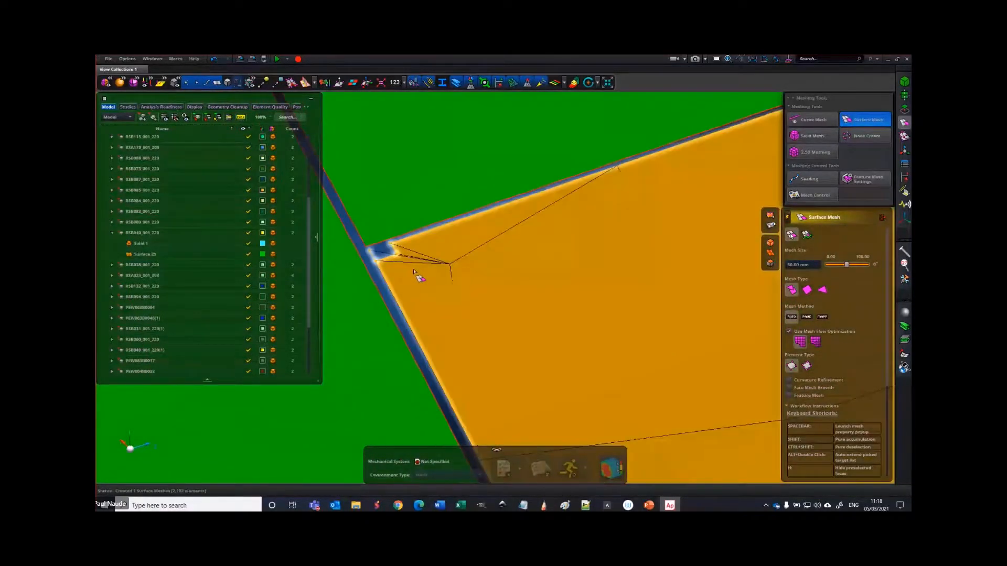
{"action": "middle_click_drag", "start_coordinate": [409, 268], "coordinate": [448, 273]}
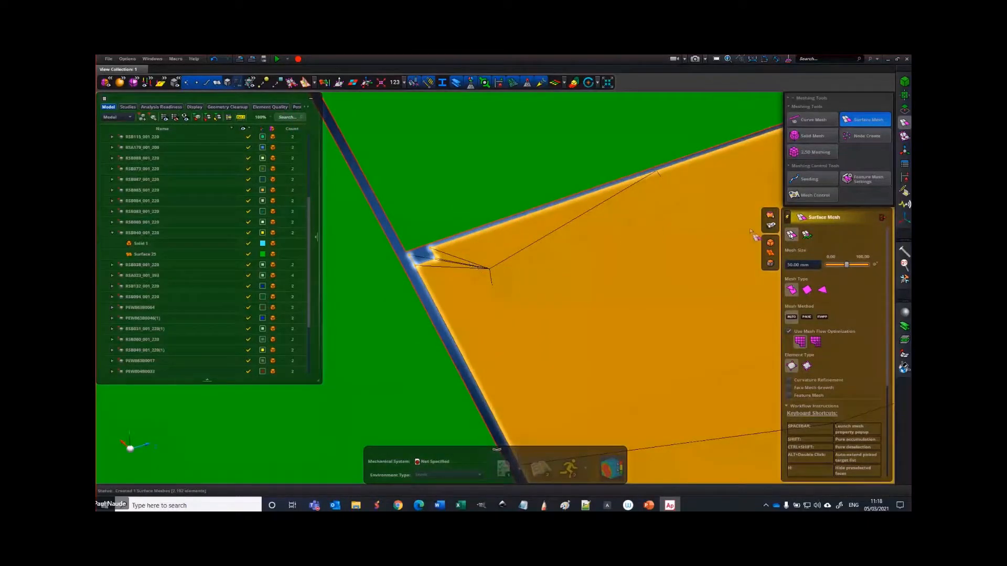
{"action": "left_click", "coordinate": [883, 220]}
{"action": "scroll", "coordinate": [706, 266], "scroll_direction": "up", "scroll_amount": 5}
{"action": "middle_click_drag", "start_coordinate": [721, 275], "coordinate": [477, 231]}
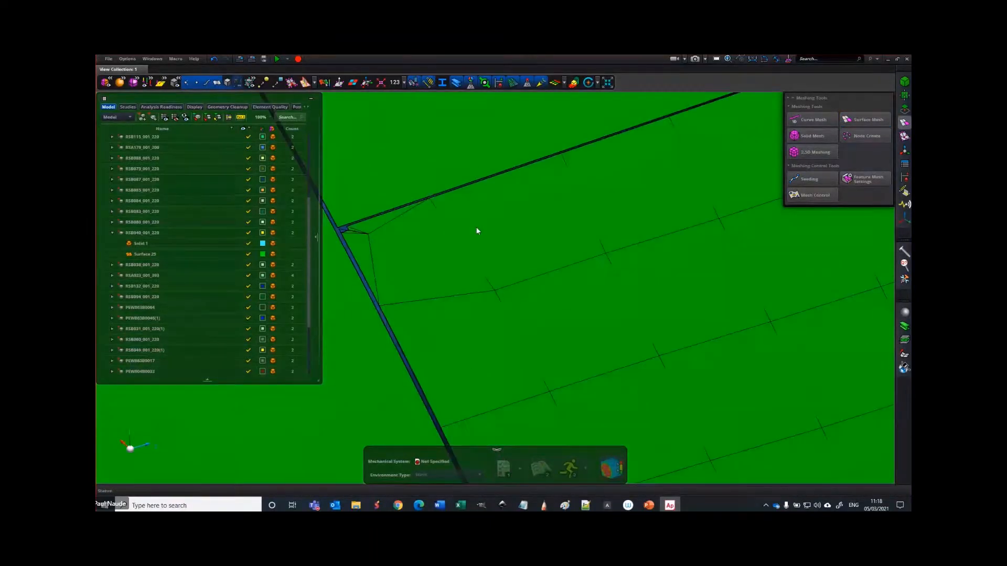
{"action": "scroll", "coordinate": [477, 231], "scroll_direction": "down", "scroll_amount": 4}
{"action": "scroll", "coordinate": [548, 269], "scroll_direction": "down", "scroll_amount": 4}
{"action": "middle_click_drag", "start_coordinate": [626, 276], "coordinate": [461, 222]}
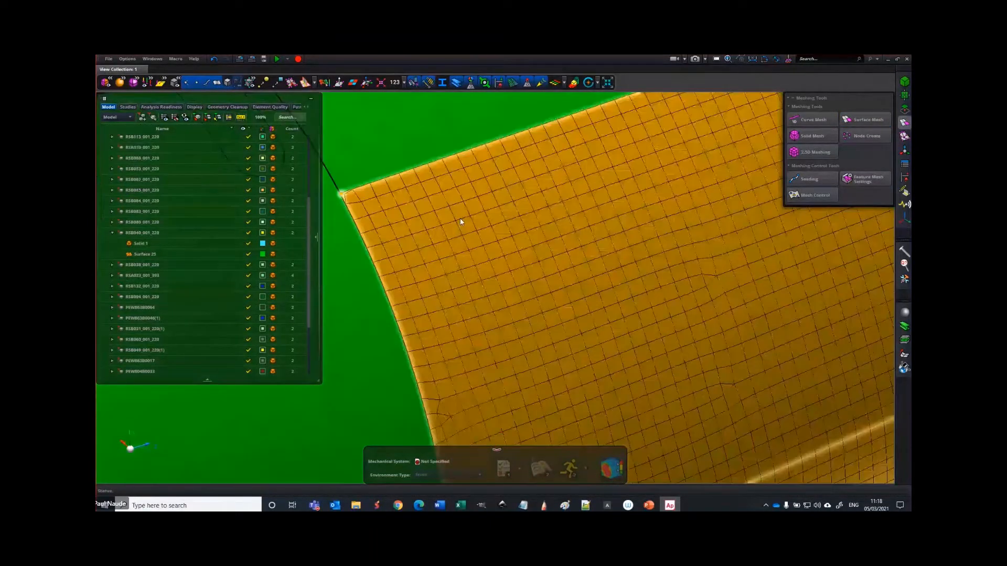
{"action": "scroll", "coordinate": [461, 221], "scroll_direction": "down", "scroll_amount": 4}
{"action": "middle_click_drag", "start_coordinate": [603, 391], "coordinate": [788, 181]}
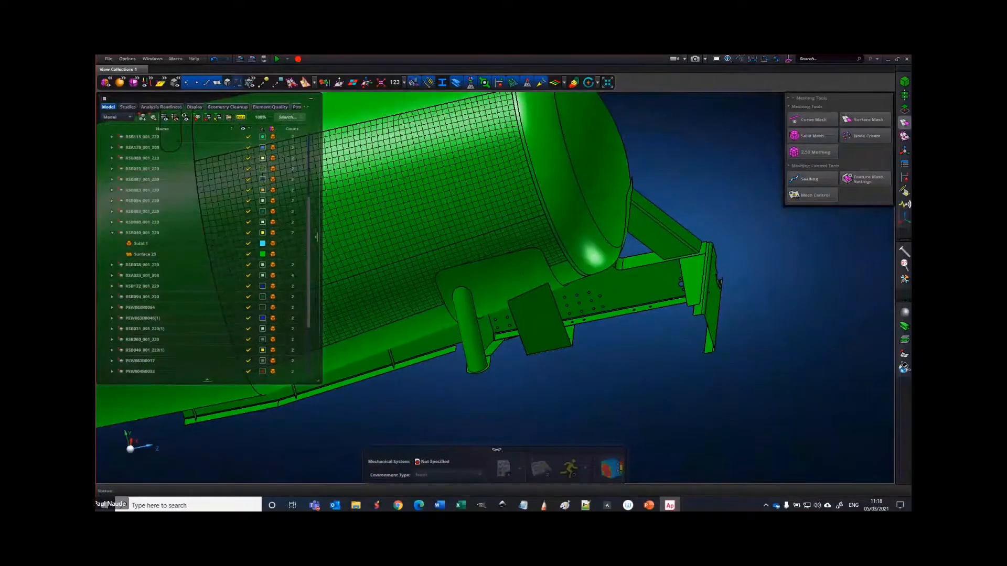
- Start Geometry Cleanup and choose the method that detects small edges, small faces, slivers, spikes and sheet body cracks
{"action": "left_click", "coordinate": [905, 109]}
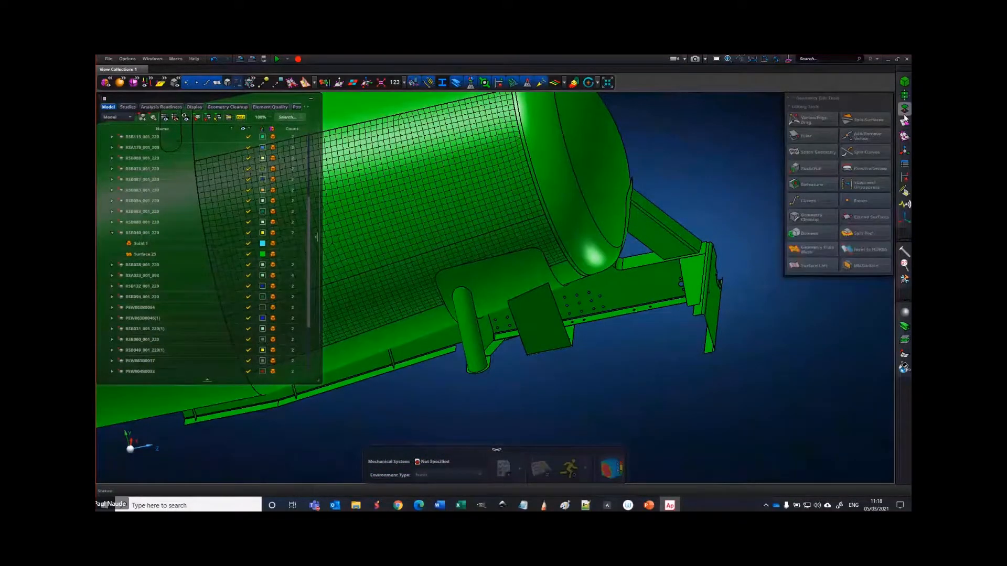
{"action": "left_click", "coordinate": [812, 218]}
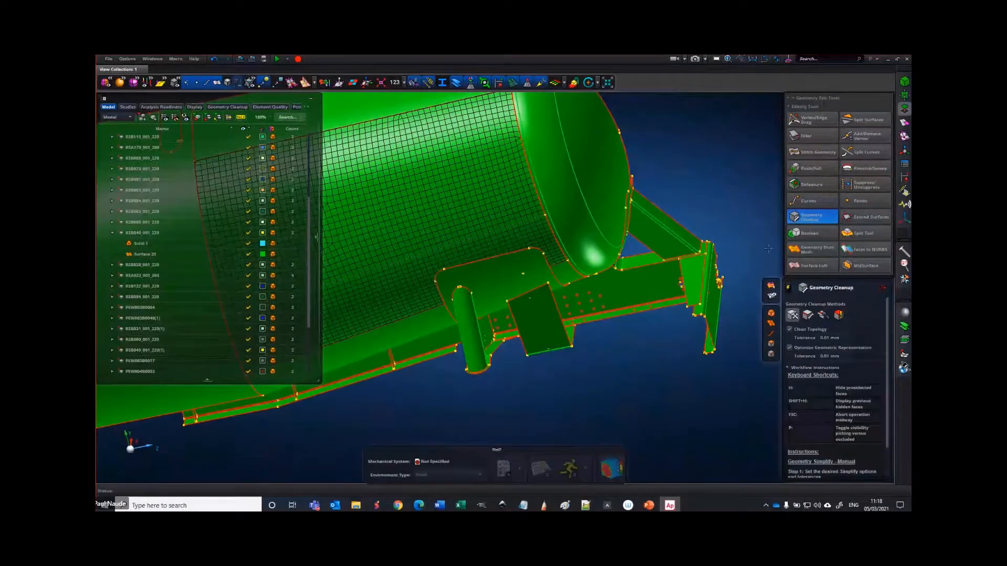
{"action": "scroll", "coordinate": [662, 398], "scroll_direction": "down", "scroll_amount": 3}
{"action": "middle_click_drag", "start_coordinate": [660, 398], "coordinate": [726, 362]}
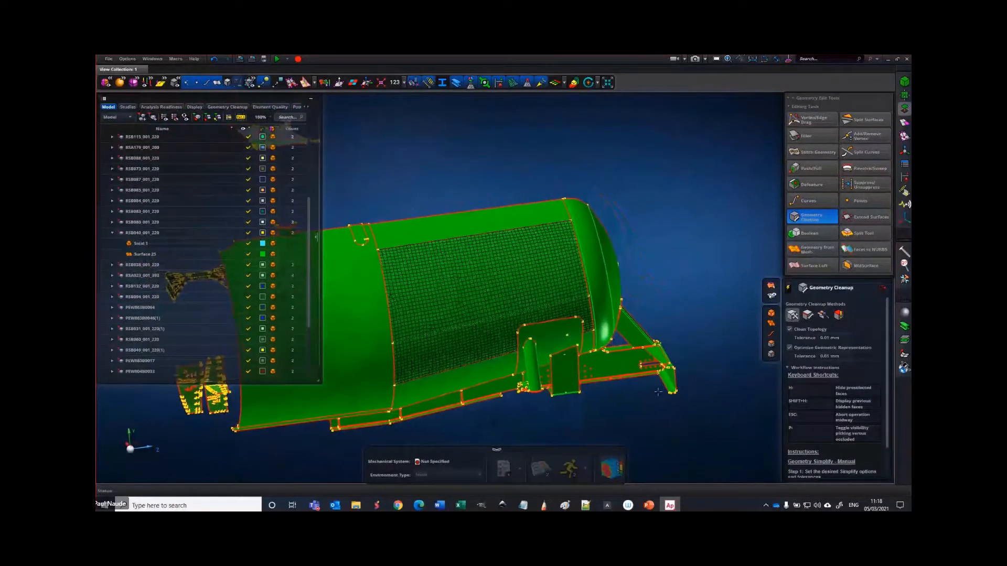
{"action": "left_click", "coordinate": [793, 315]}
{"action": "middle_click_drag", "start_coordinate": [683, 321], "coordinate": [670, 315]}
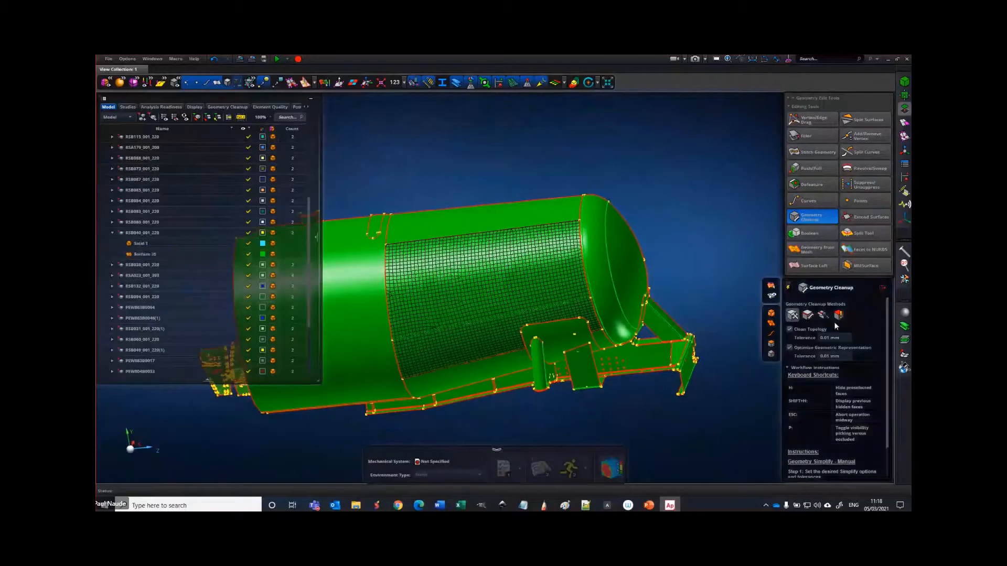
{"action": "left_click", "coordinate": [808, 316]}
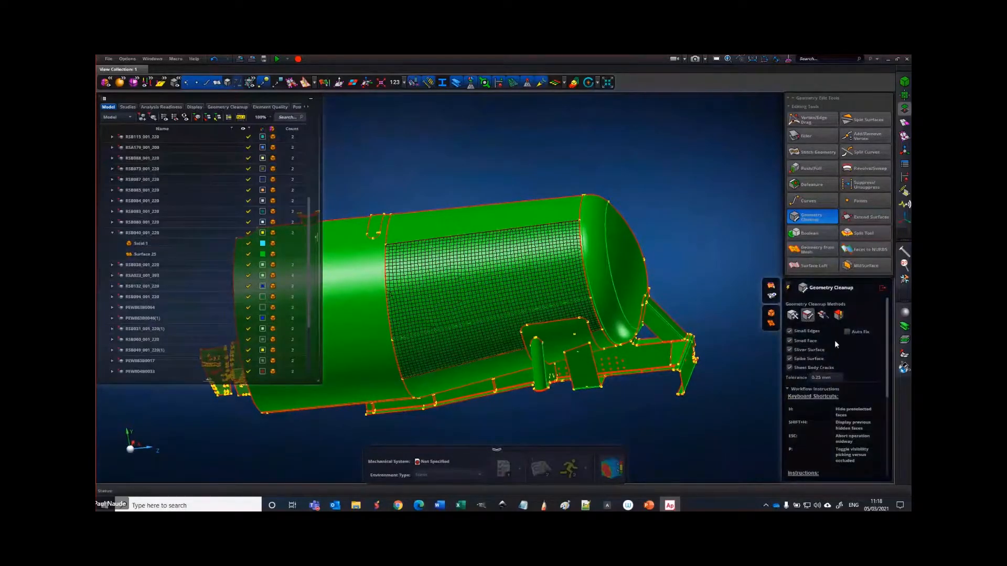
- Set the detection tolerance to 2 mm and search all surfaces of the tank half for small features
{"action": "left_click", "coordinate": [835, 379]}
{"action": "type", "text": "2"}
{"action": "key", "text": "Return"}
{"action": "left_click_drag", "start_coordinate": [715, 205], "coordinate": [191, 419]}
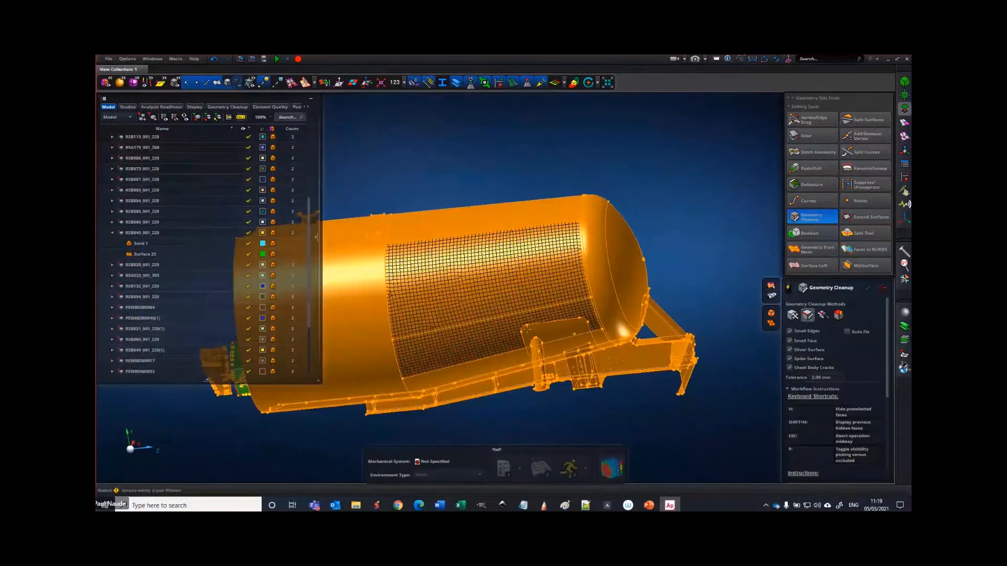
{"action": "middle_click", "coordinate": [724, 219]}
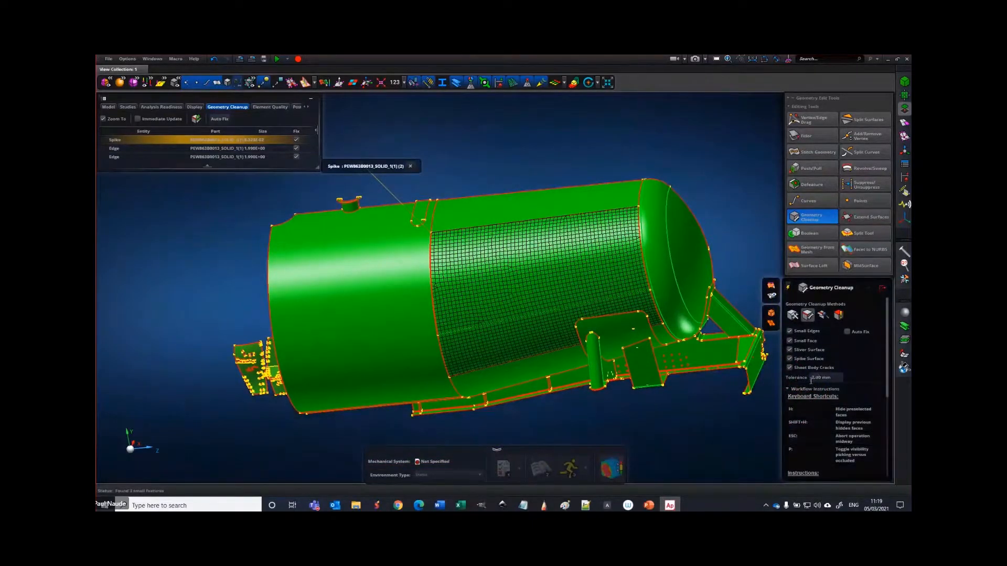
- Examine the flagged spike at the notch corner where the shell panels meet
{"action": "mouse_move", "coordinate": [649, 409]}
{"action": "middle_mouse_down"}
{"action": "mouse_move", "coordinate": [682, 406]}
{"action": "mouse_move", "coordinate": [656, 411]}
{"action": "middle_mouse_up"}
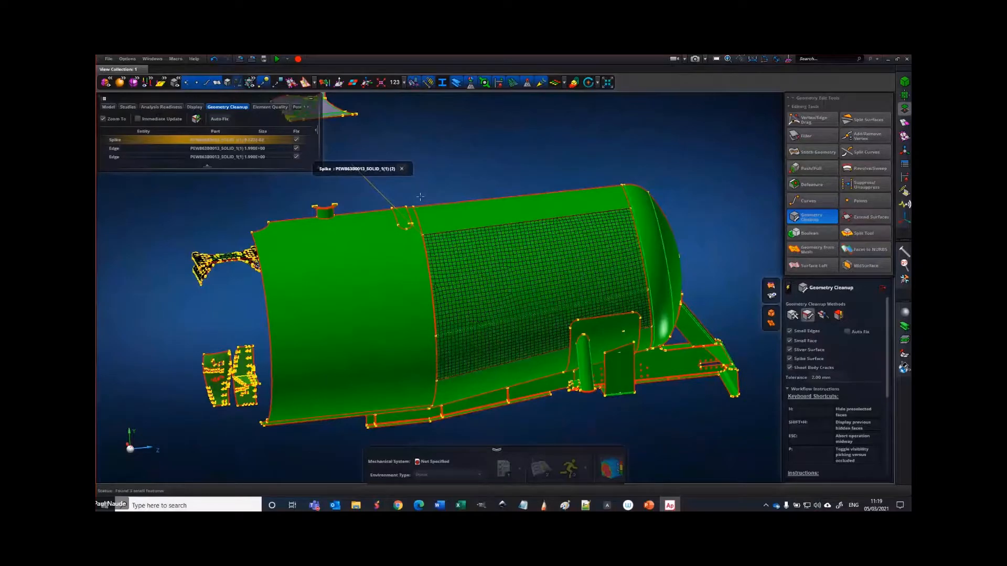
{"action": "middle_click_drag", "start_coordinate": [420, 196], "coordinate": [423, 219]}
{"action": "scroll", "coordinate": [425, 223], "scroll_direction": "up", "scroll_amount": 5}
{"action": "scroll", "coordinate": [441, 284], "scroll_direction": "up", "scroll_amount": 5}
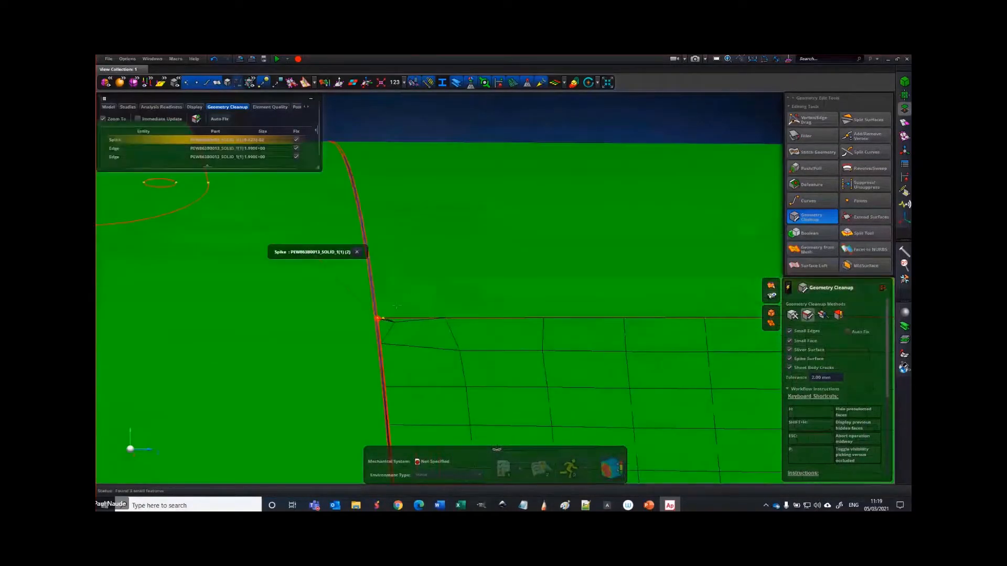
{"action": "scroll", "coordinate": [396, 307], "scroll_direction": "up", "scroll_amount": 10}
{"action": "right_click_drag", "start_coordinate": [362, 317], "coordinate": [473, 277]}
{"action": "middle_click_drag", "start_coordinate": [474, 277], "coordinate": [379, 242]}
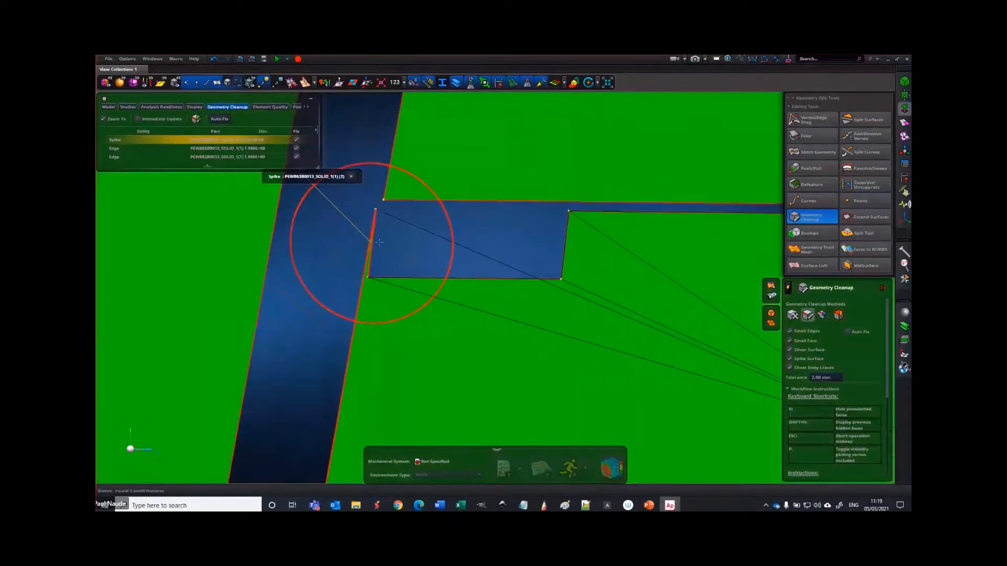
{"action": "scroll", "coordinate": [378, 243], "scroll_direction": "up", "scroll_amount": 3}
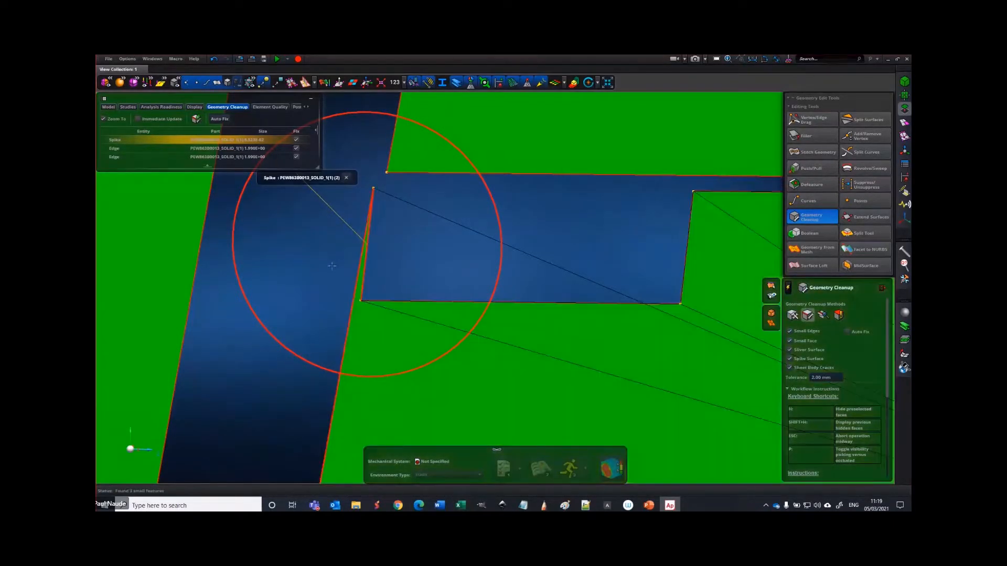
{"action": "scroll", "coordinate": [332, 266], "scroll_direction": "down", "scroll_amount": 2}
{"action": "middle_click_drag", "start_coordinate": [373, 284], "coordinate": [378, 283]}
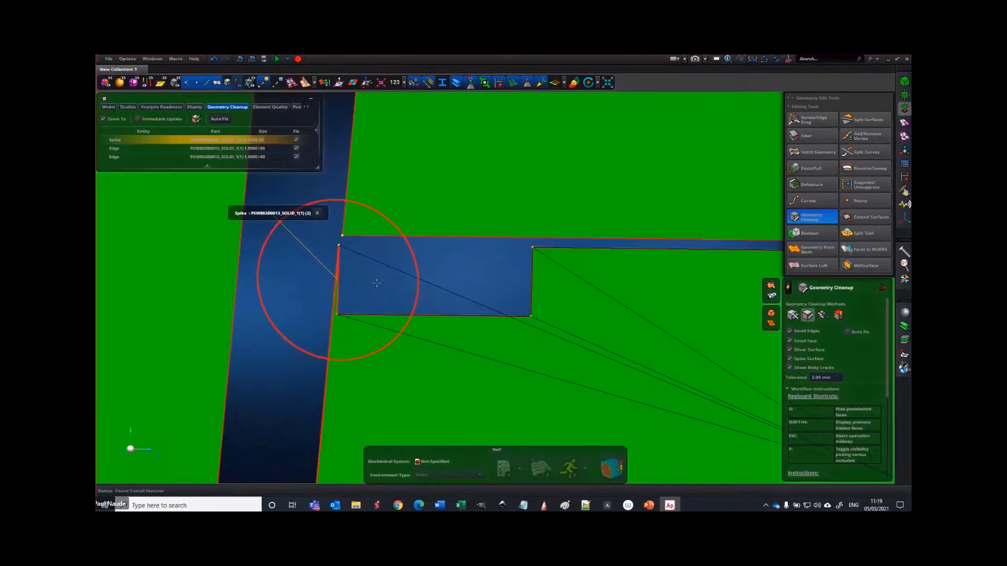
- Review the locations of both listed small edges and the spike at the notch
{"action": "left_click", "coordinate": [166, 149]}
{"action": "left_click", "coordinate": [167, 157]}
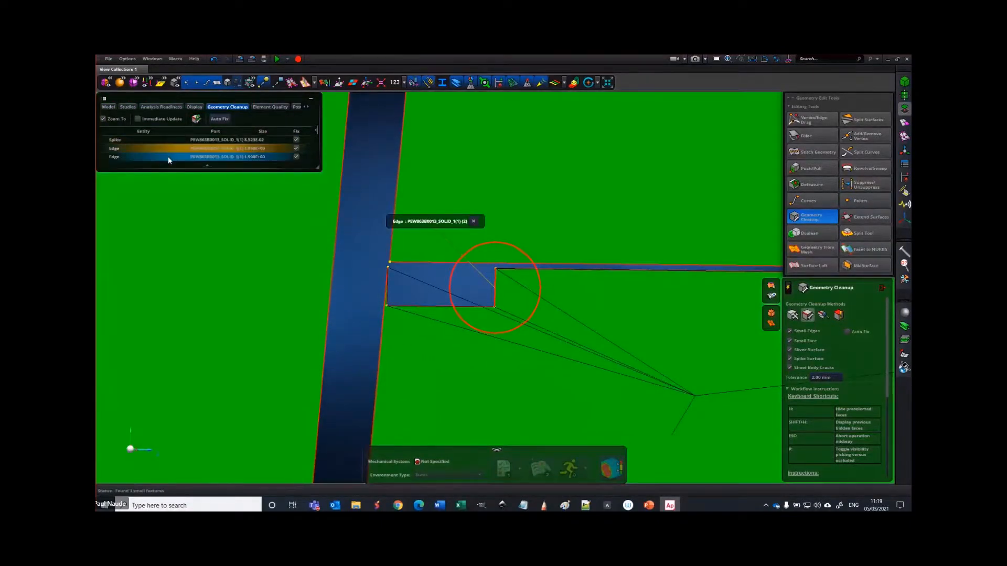
{"action": "left_click", "coordinate": [169, 140]}
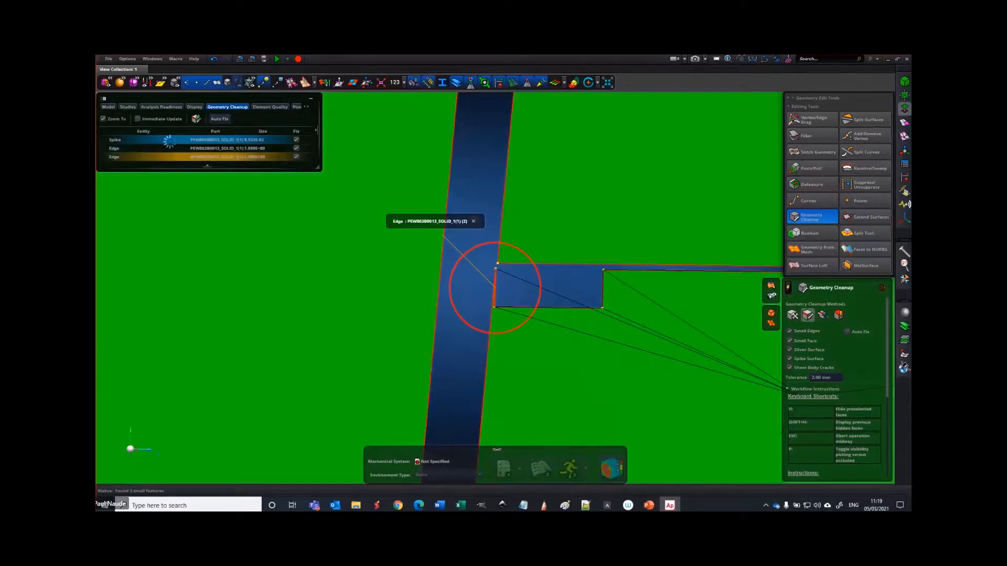
- Use Vertex/Edge Drag to move the notch's far short edge onto its opposite side, closing the notch, and update the cleanup list
{"action": "left_click", "coordinate": [166, 149]}
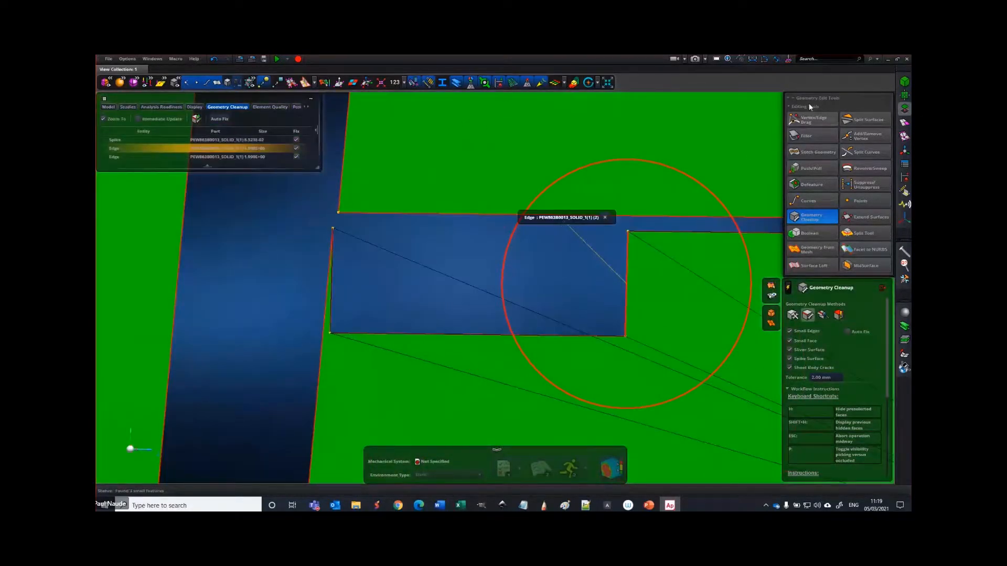
{"action": "left_click", "coordinate": [821, 123]}
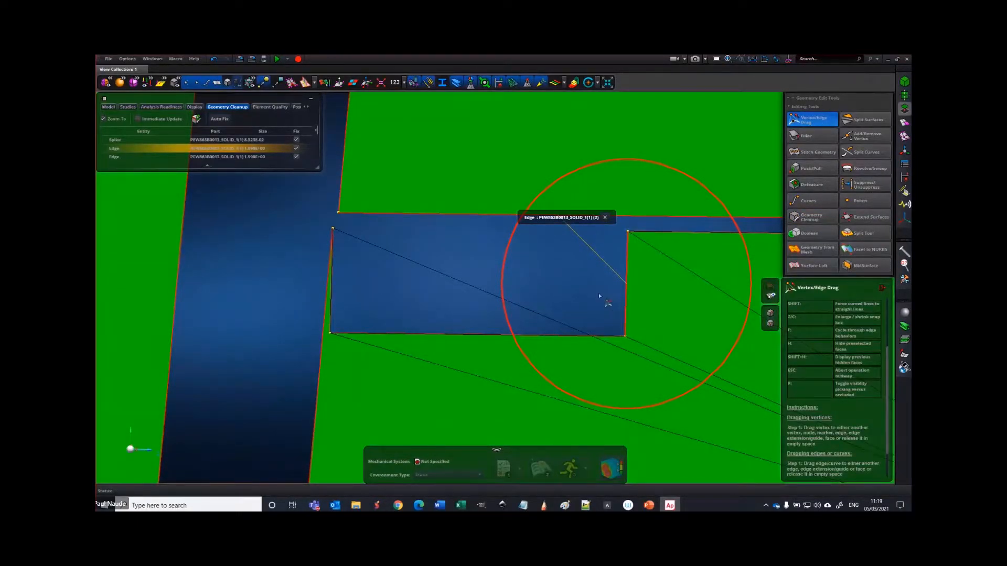
{"action": "left_click_drag", "start_coordinate": [624, 296], "coordinate": [351, 300]}
{"action": "scroll", "coordinate": [351, 301], "scroll_direction": "down", "scroll_amount": 5}
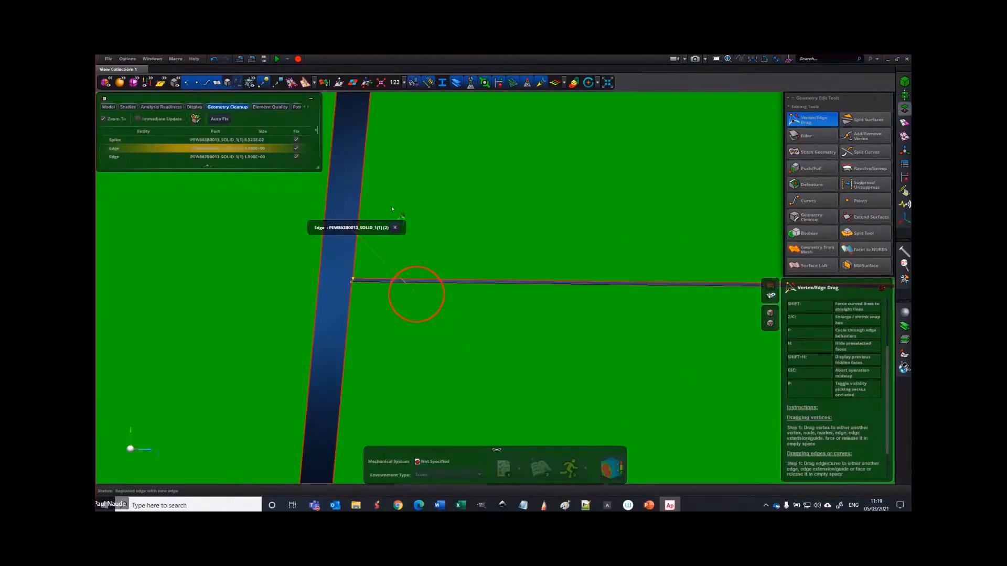
{"action": "left_click", "coordinate": [395, 227]}
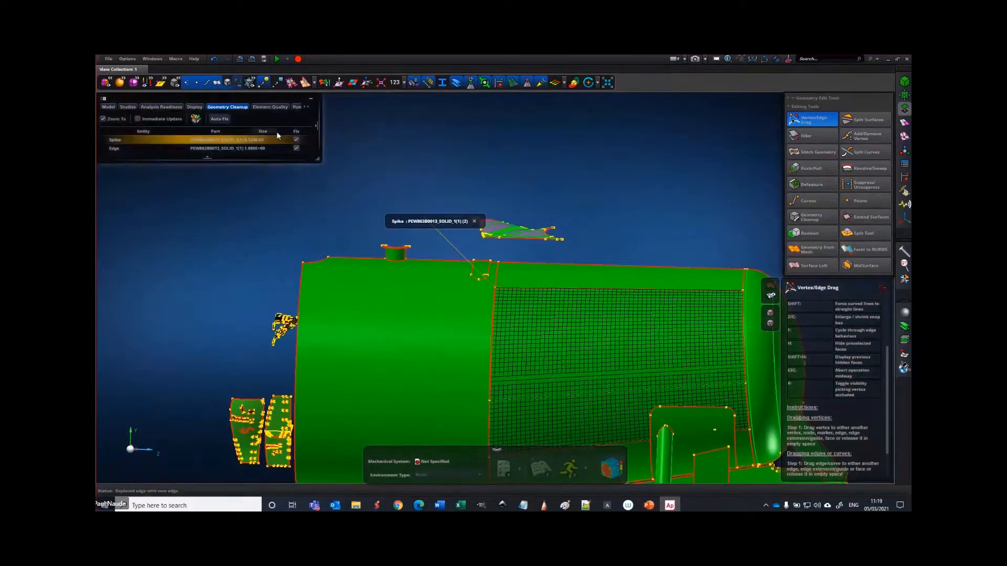
{"action": "left_click", "coordinate": [197, 119]}
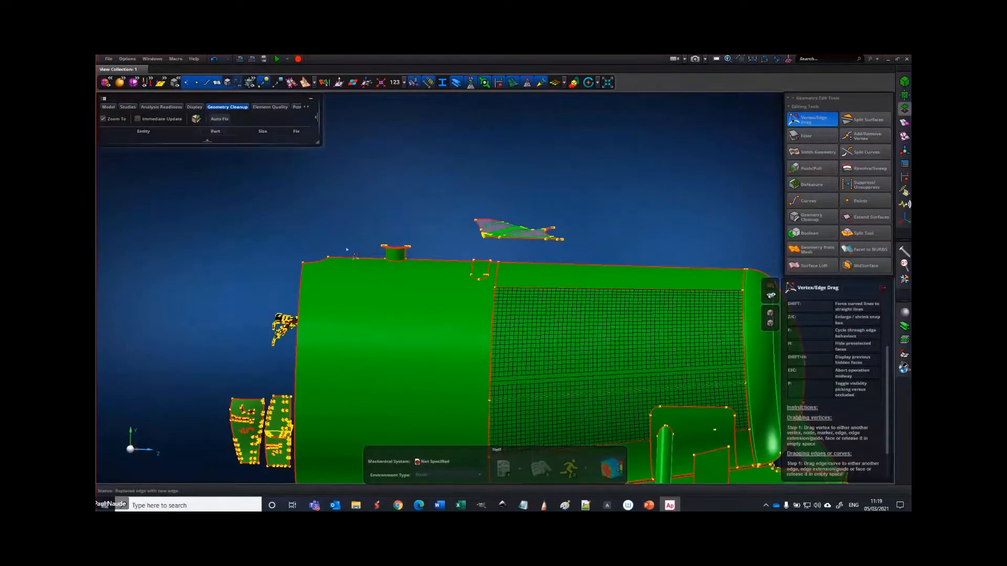
- Examine the updated shell panel mesh at the repaired corner and across the whole tank half
{"action": "middle_click_drag", "start_coordinate": [489, 324], "coordinate": [395, 214]}
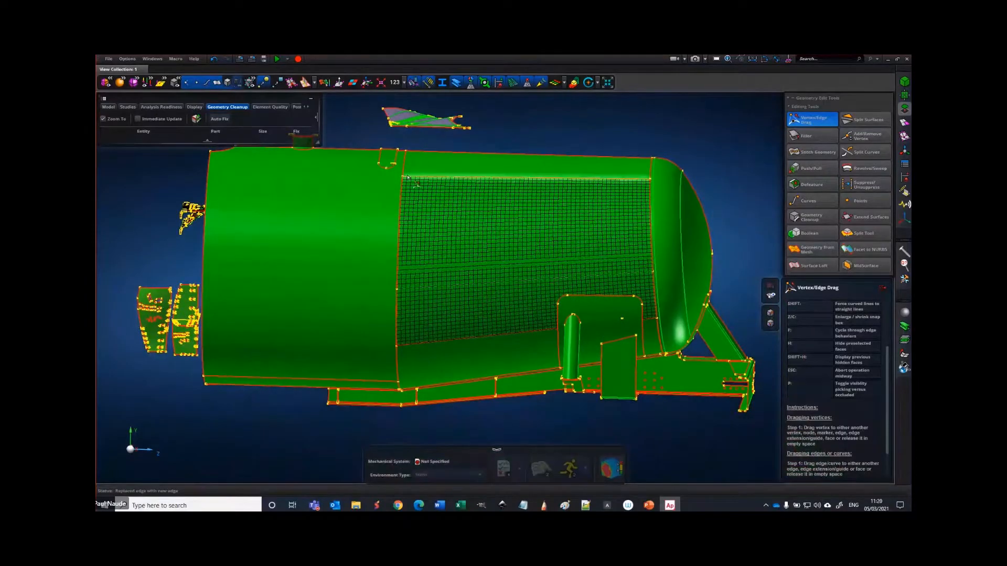
{"action": "scroll", "coordinate": [402, 178], "scroll_direction": "up", "scroll_amount": 5}
{"action": "scroll", "coordinate": [401, 202], "scroll_direction": "up", "scroll_amount": 5}
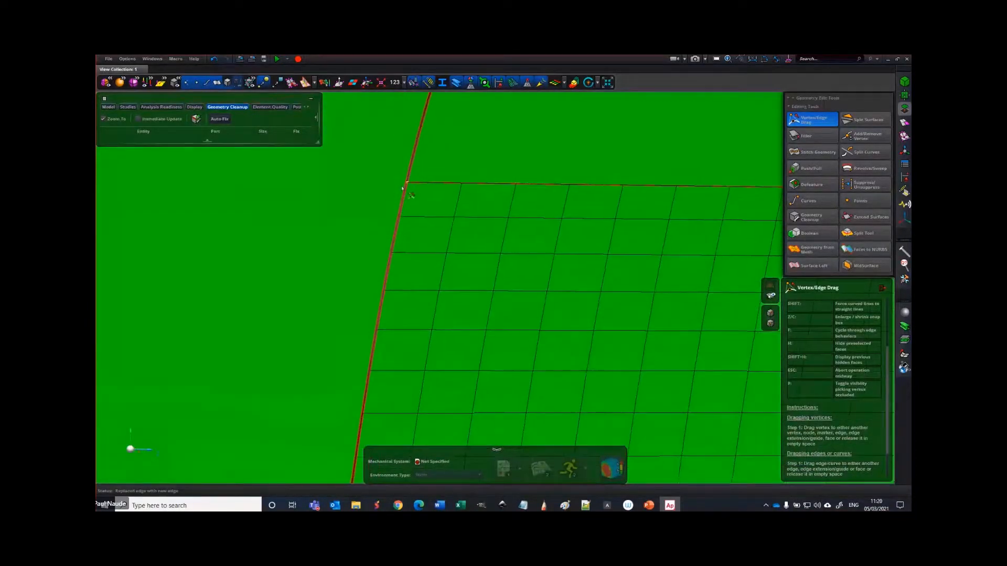
{"action": "scroll", "coordinate": [418, 178], "scroll_direction": "down", "scroll_amount": 3}
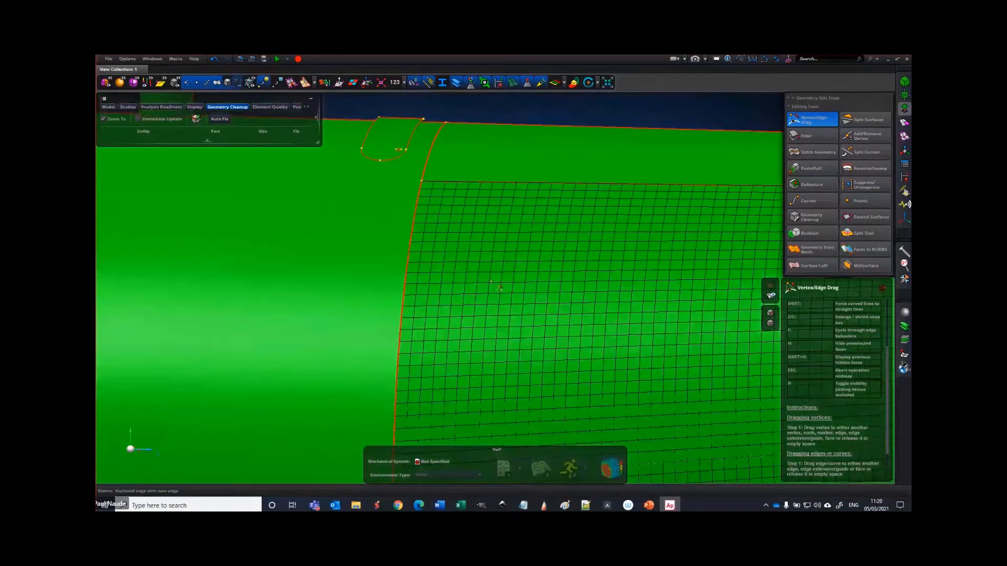
{"action": "scroll", "coordinate": [491, 282], "scroll_direction": "down", "scroll_amount": 5}
{"action": "middle_click_drag", "start_coordinate": [684, 297], "coordinate": [575, 272]}
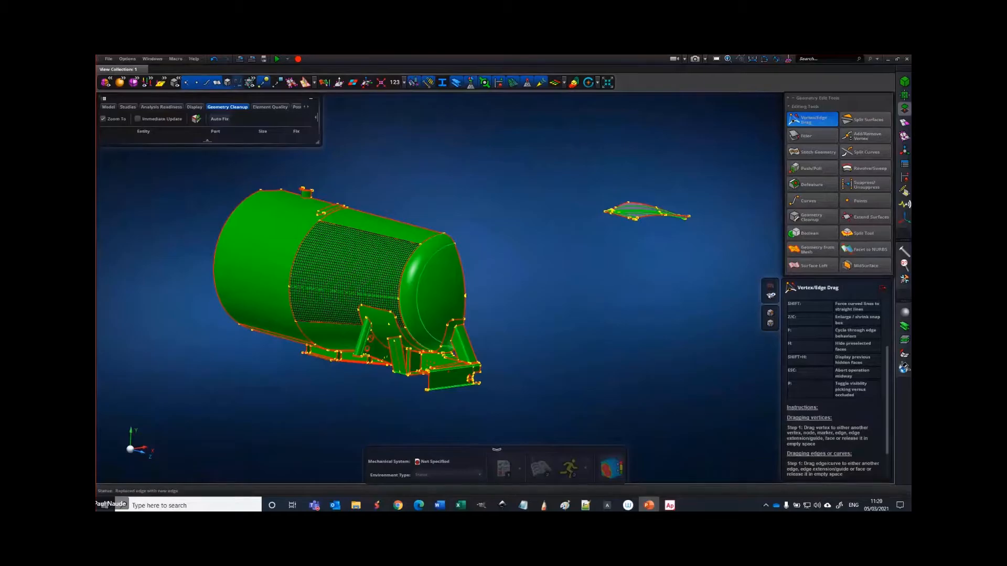
{"action": "middle_click_drag", "start_coordinate": [503, 274], "coordinate": [518, 278]}
{"action": "scroll", "coordinate": [526, 283], "scroll_direction": "up", "scroll_amount": 3}
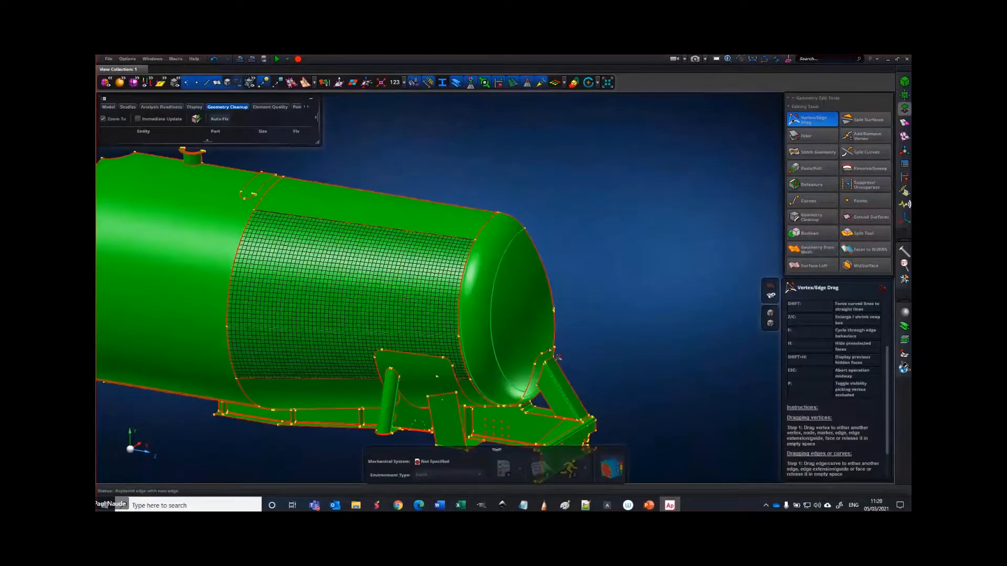
- Restore part-based colouring, close Vertex/Edge Drag, and show only the cyan brace beneath the tank's dished end
{"action": "left_click", "coordinate": [227, 83]}
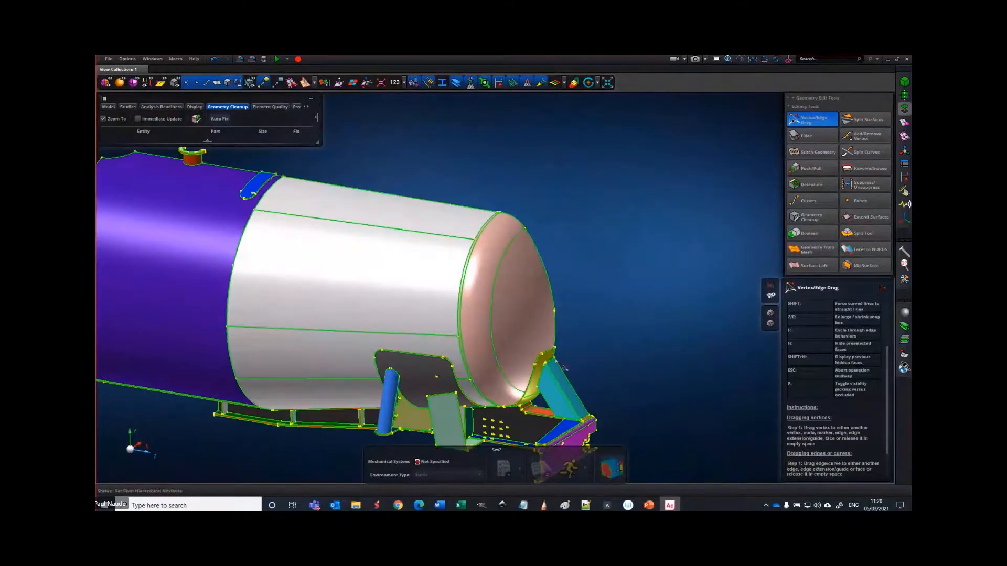
{"action": "scroll", "coordinate": [562, 366], "scroll_direction": "up", "scroll_amount": 6}
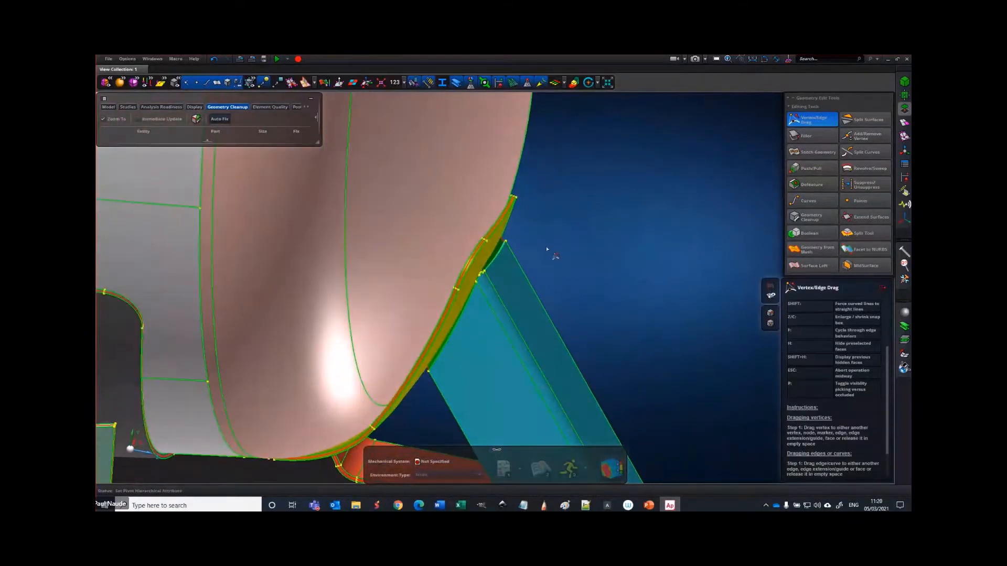
{"action": "left_click", "coordinate": [881, 288]}
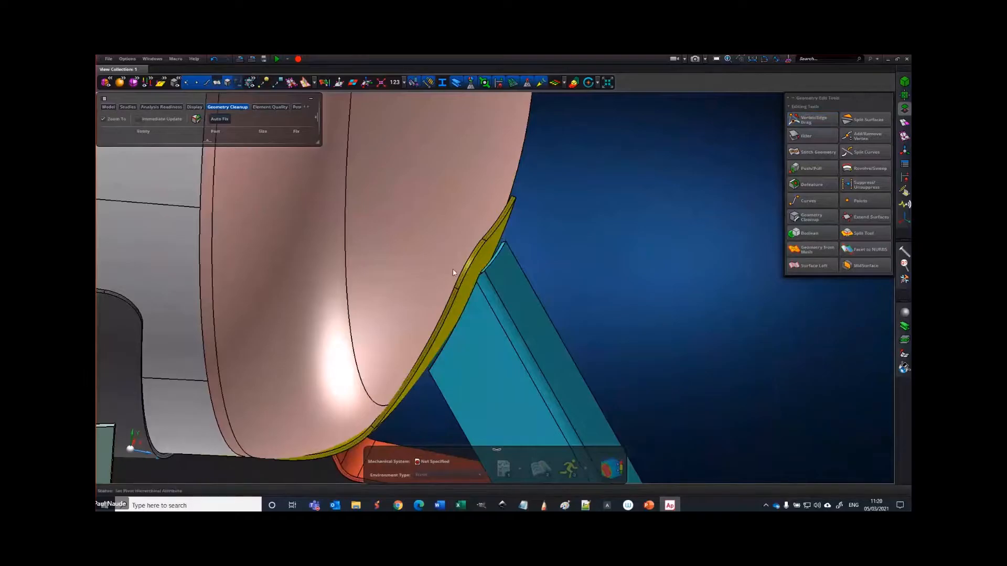
{"action": "left_click", "coordinate": [506, 310]}
{"action": "right_click", "coordinate": [506, 310]}
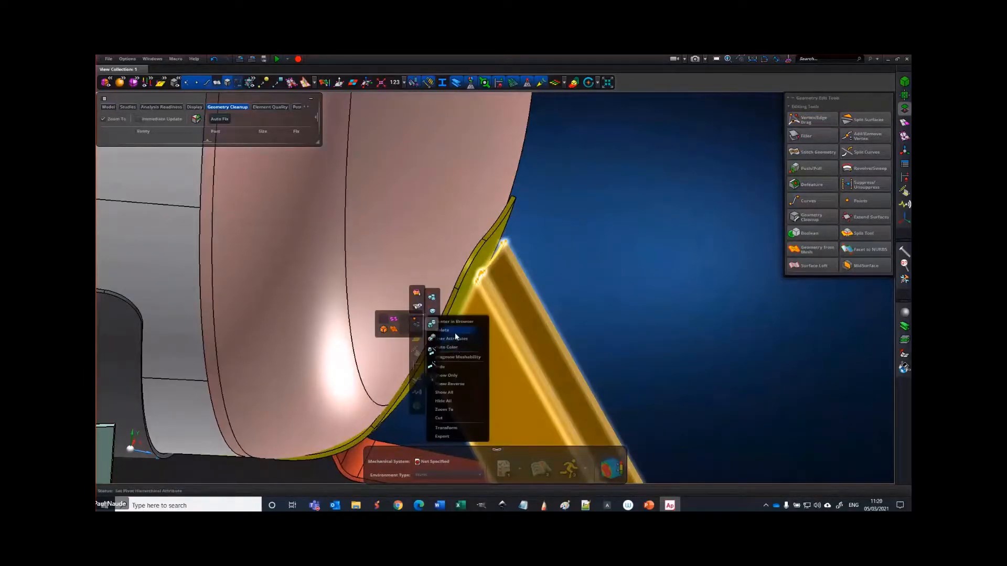
{"action": "left_click", "coordinate": [460, 377]}
{"action": "middle_click_drag", "start_coordinate": [502, 304], "coordinate": [606, 240]}
{"action": "scroll", "coordinate": [559, 280], "scroll_direction": "up", "scroll_amount": 4}
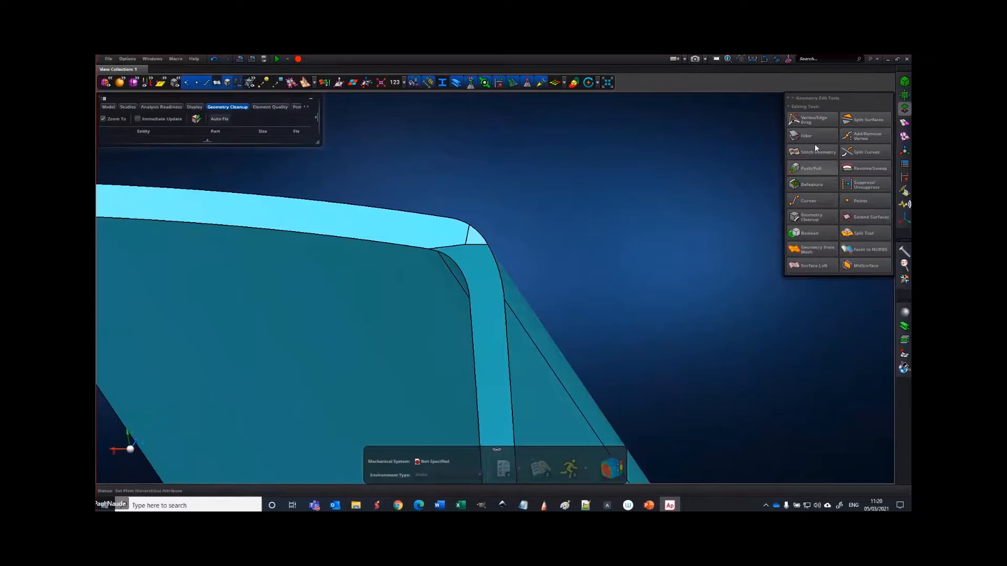
- Use Vertex/Edge Drag to merge the closely spaced vertices at the brace's rounded upper corner, collapsing its small corner face
{"action": "left_click", "coordinate": [813, 120]}
{"action": "middle_click_drag", "start_coordinate": [521, 272], "coordinate": [458, 245]}
{"action": "right_click_drag", "start_coordinate": [397, 265], "coordinate": [490, 238]}
{"action": "left_click_drag", "start_coordinate": [423, 259], "coordinate": [442, 199]}
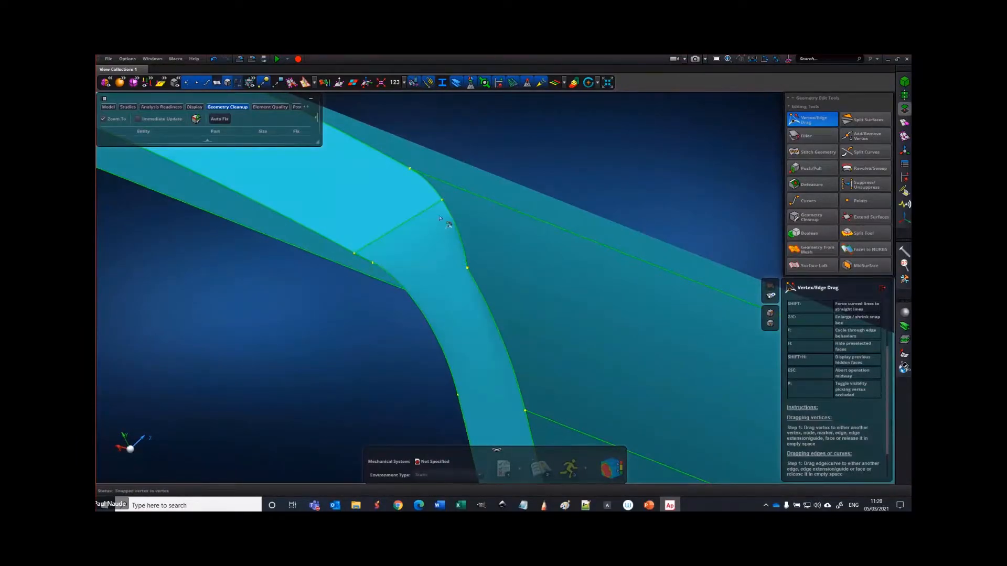
{"action": "left_click", "coordinate": [468, 268]}
{"action": "left_click_drag", "start_coordinate": [457, 227], "coordinate": [442, 200]}
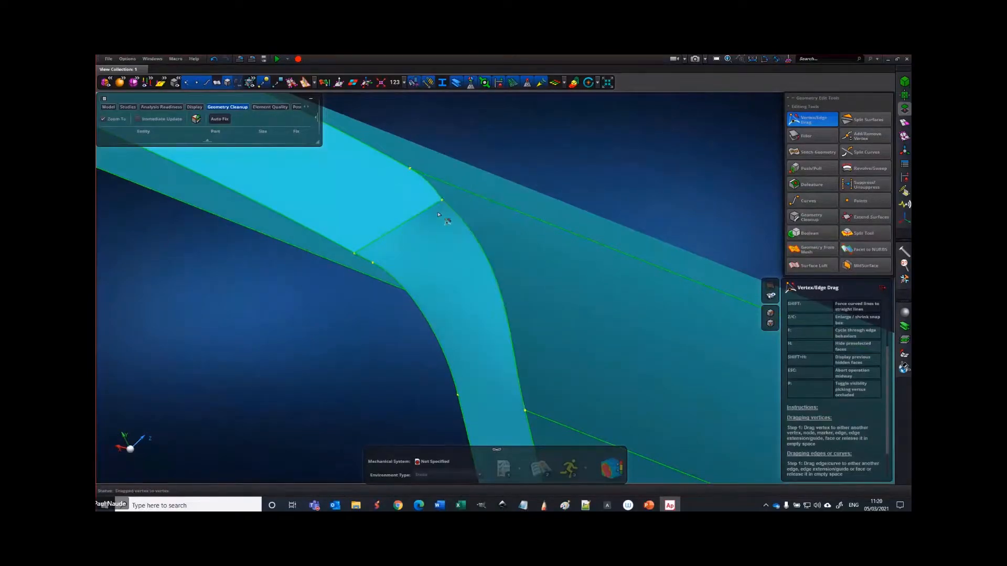
{"action": "left_click", "coordinate": [442, 201]}
{"action": "left_click_drag", "start_coordinate": [410, 167], "coordinate": [420, 236]}
{"action": "middle_click_drag", "start_coordinate": [421, 238], "coordinate": [449, 249]}
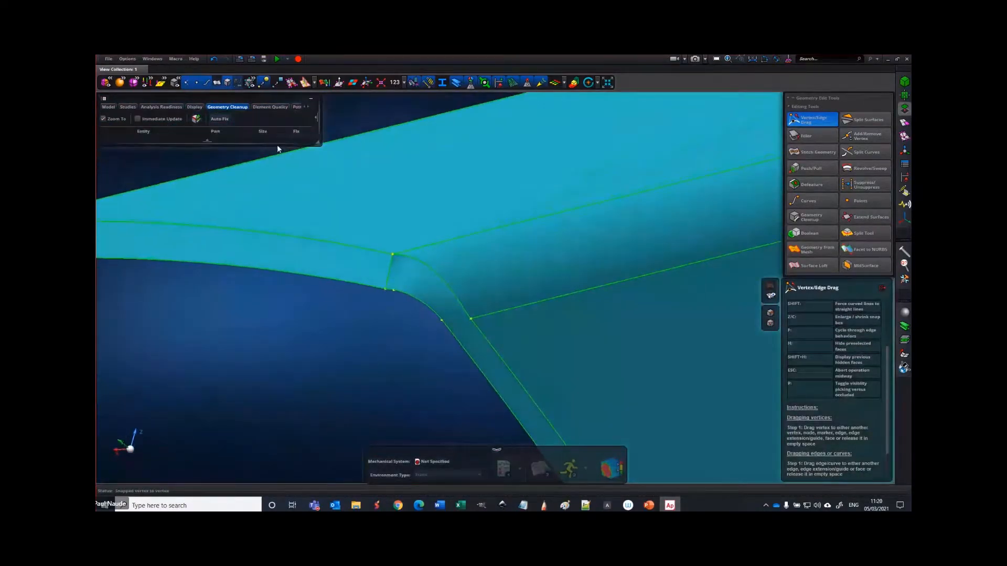
- Undo the vertex drags at the brace's rounded upper corner
{"action": "left_click", "coordinate": [213, 60]}
{"action": "left_click", "coordinate": [213, 59]}
{"action": "left_click", "coordinate": [214, 59]}
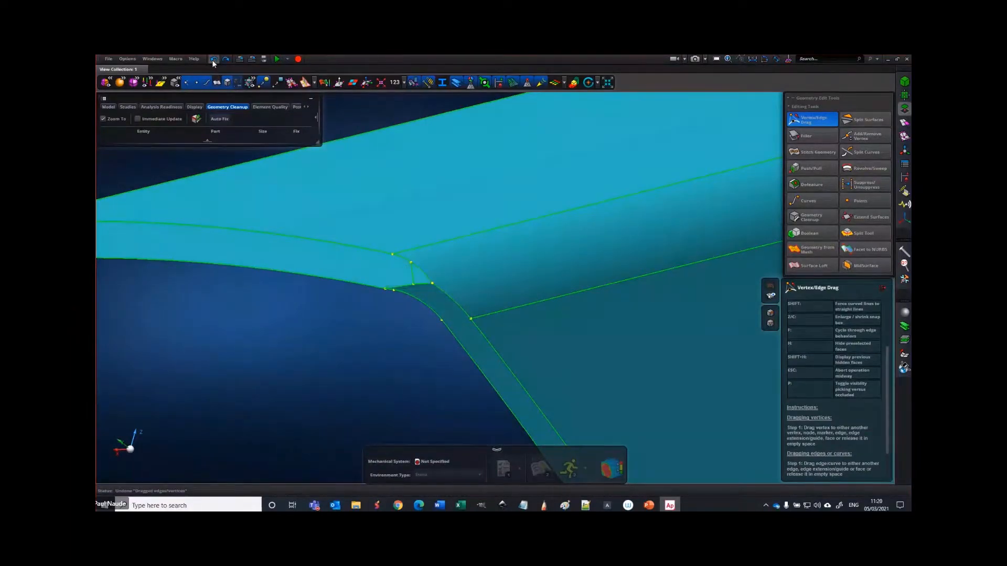
{"action": "middle_click_drag", "start_coordinate": [383, 353], "coordinate": [381, 345]}
{"action": "scroll", "coordinate": [381, 345], "scroll_direction": "down", "scroll_amount": 3}
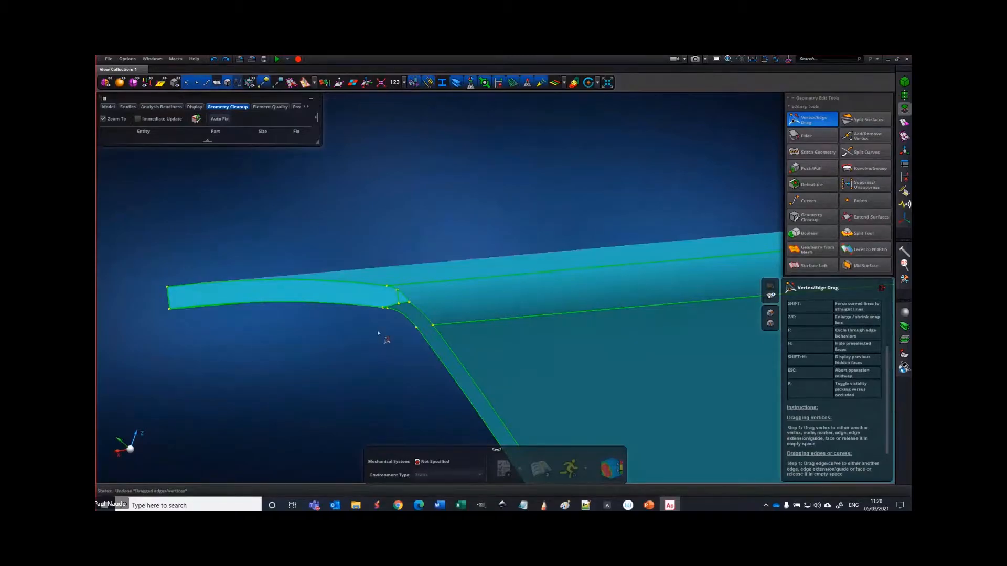
{"action": "scroll", "coordinate": [388, 321], "scroll_direction": "up", "scroll_amount": 3}
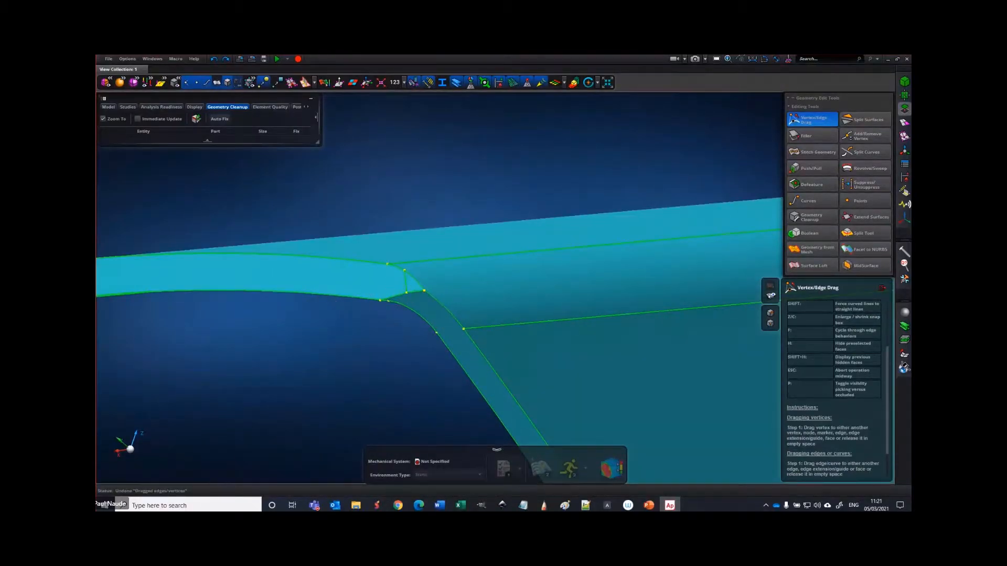
- Switch to the presentation to review the Face/Surface split slide, and return to the CAD model
{"action": "key", "text": "alt+Tab"}
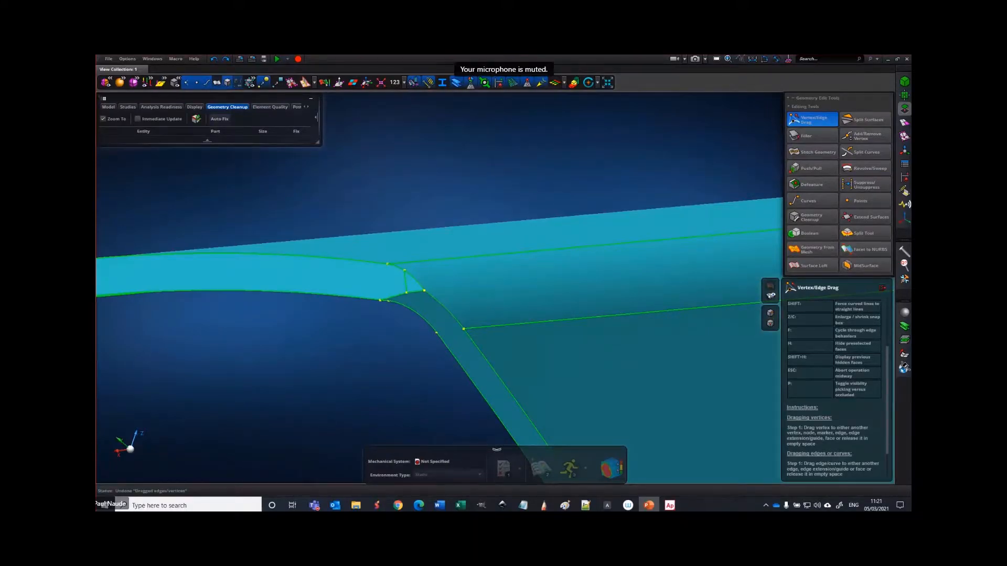
{"action": "key", "text": "alt+Tab"}
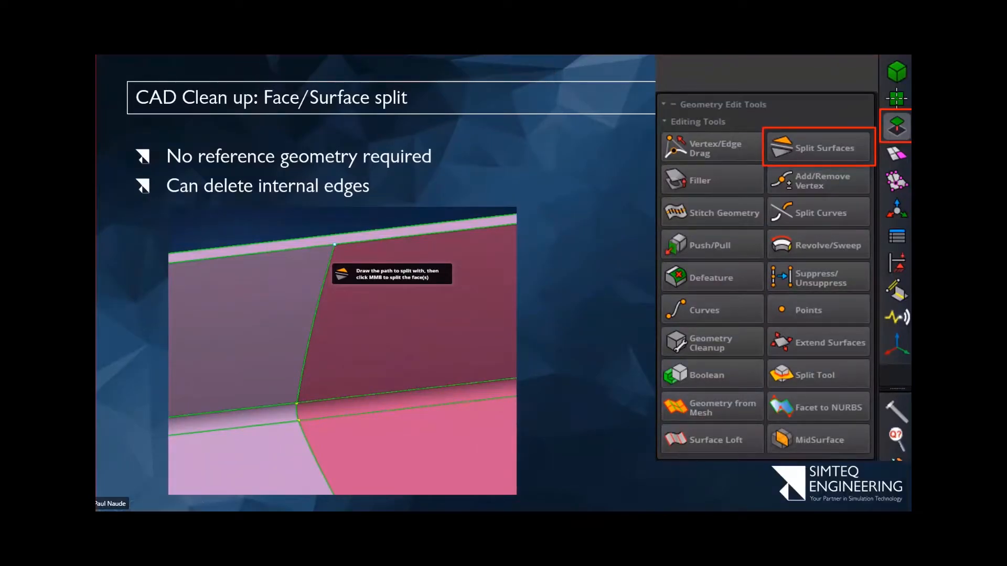
{"action": "key", "text": "alt+Tab"}
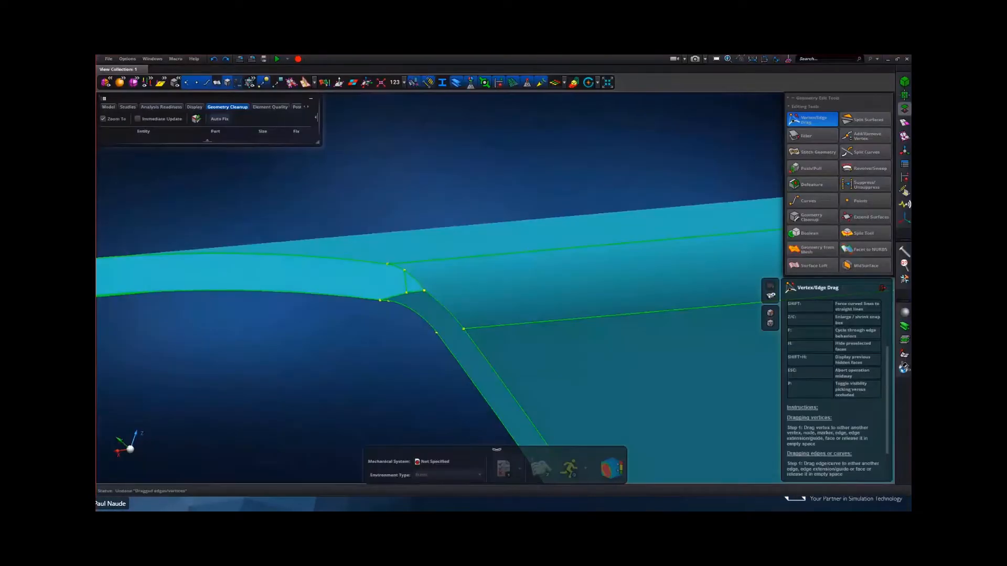
- Inspect the isolated brace as a whole and show all the other parts of the tank assembly again
{"action": "scroll", "coordinate": [528, 273], "scroll_direction": "down", "scroll_amount": 5}
{"action": "right_click_drag", "start_coordinate": [545, 274], "coordinate": [337, 205]}
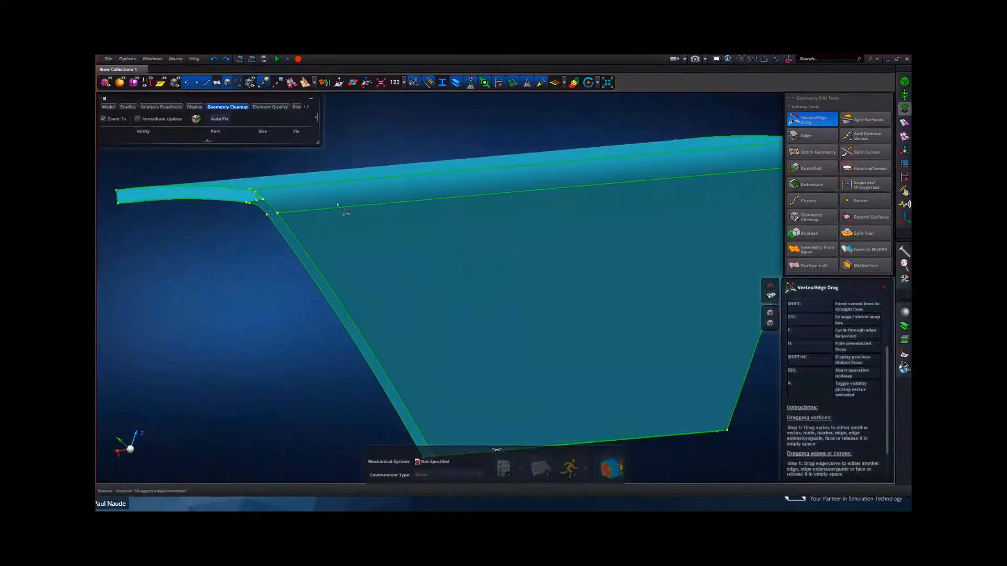
{"action": "right_click_drag", "start_coordinate": [478, 287], "coordinate": [400, 244]}
{"action": "middle_click_drag", "start_coordinate": [400, 244], "coordinate": [376, 265]}
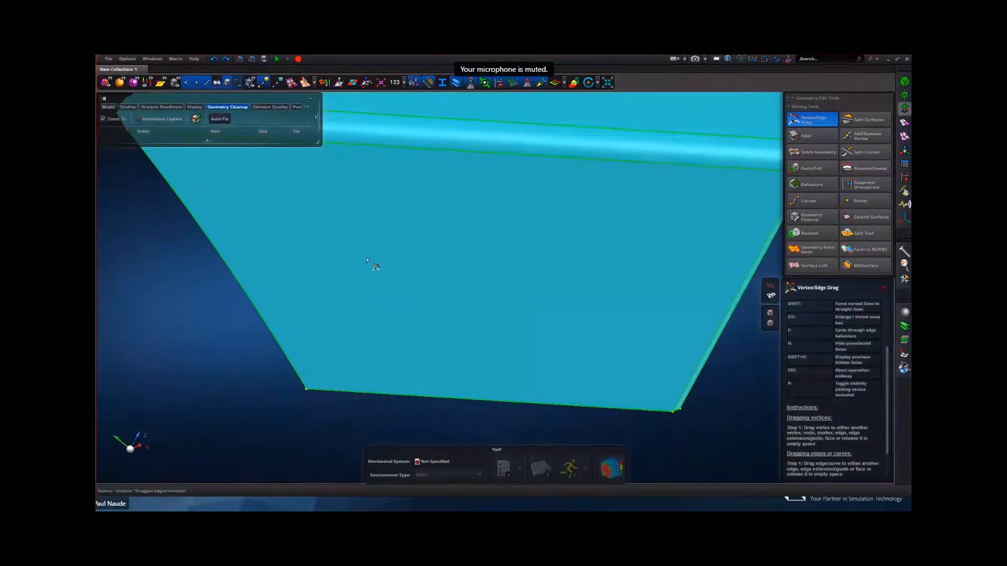
{"action": "scroll", "coordinate": [377, 265], "scroll_direction": "down", "scroll_amount": 5}
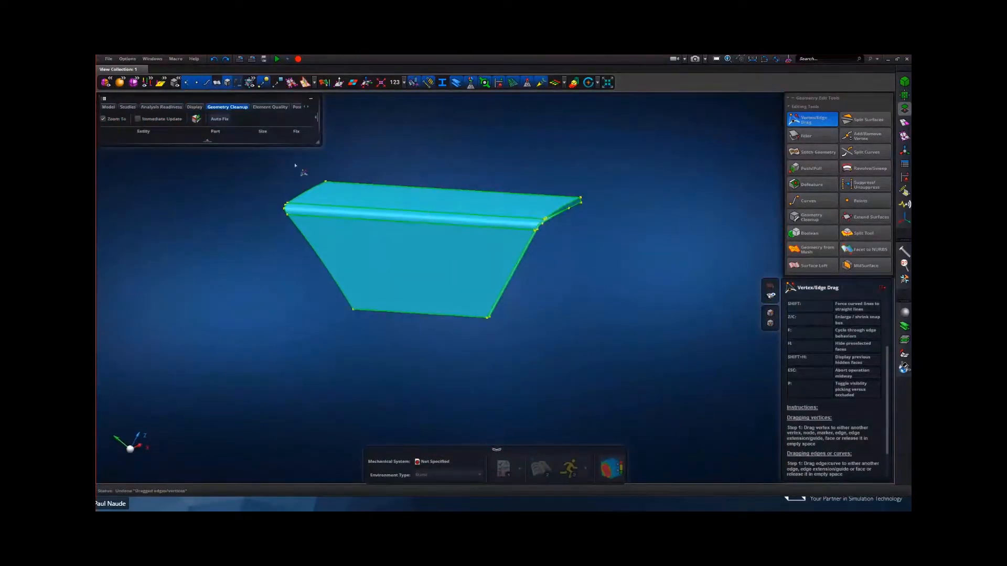
{"action": "right_click", "coordinate": [195, 210]}
{"action": "left_click", "coordinate": [208, 225]}
- Try to move the blue plate's upper end-corner vertex along its end edge with Vertex/Edge Drag, and undo the attempt
{"action": "middle_click_drag", "start_coordinate": [511, 271], "coordinate": [521, 316]}
{"action": "scroll", "coordinate": [503, 278], "scroll_direction": "up", "scroll_amount": 5}
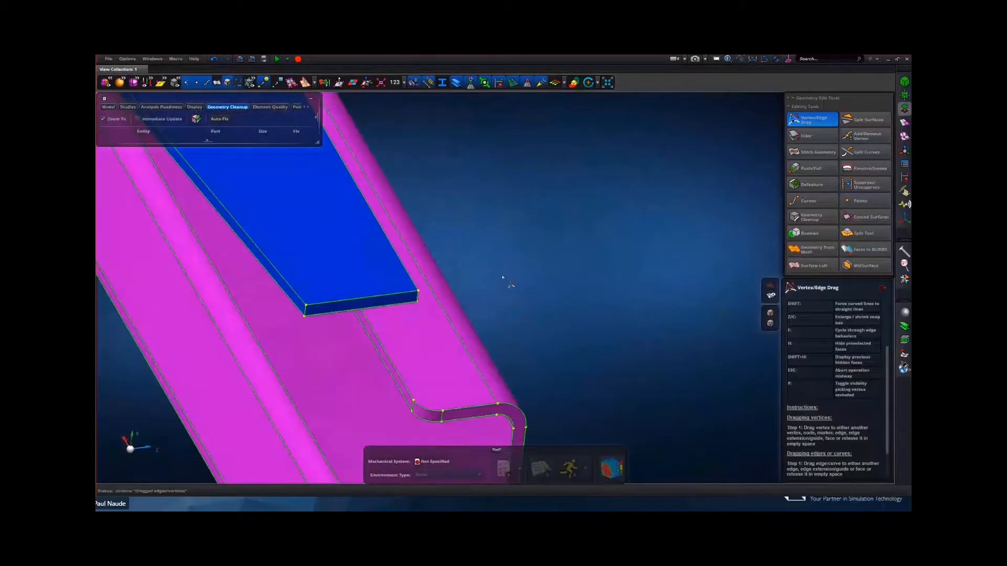
{"action": "middle_click_drag", "start_coordinate": [499, 267], "coordinate": [633, 283]}
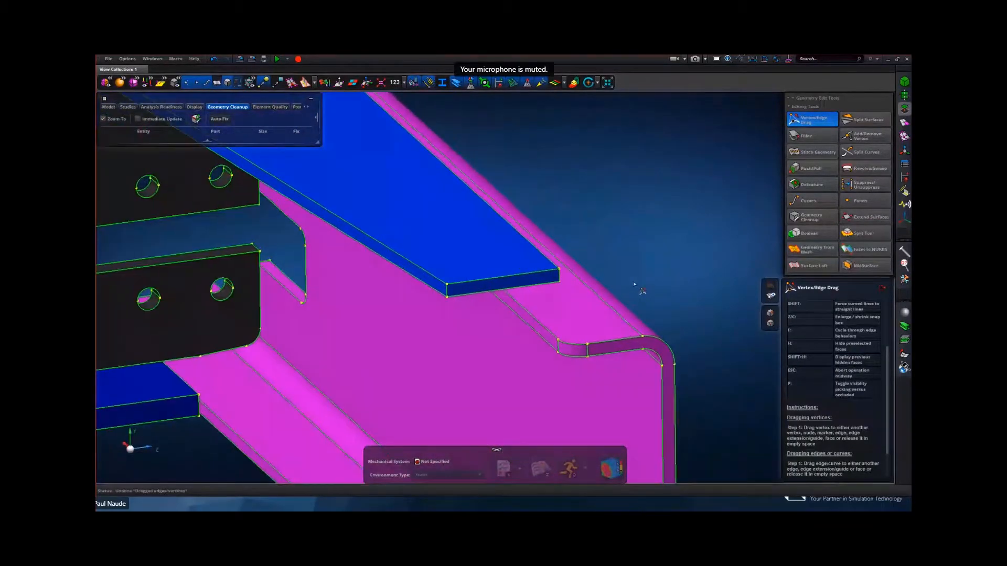
{"action": "scroll", "coordinate": [594, 253], "scroll_direction": "up", "scroll_amount": 3}
{"action": "right_click_drag", "start_coordinate": [593, 253], "coordinate": [669, 284]}
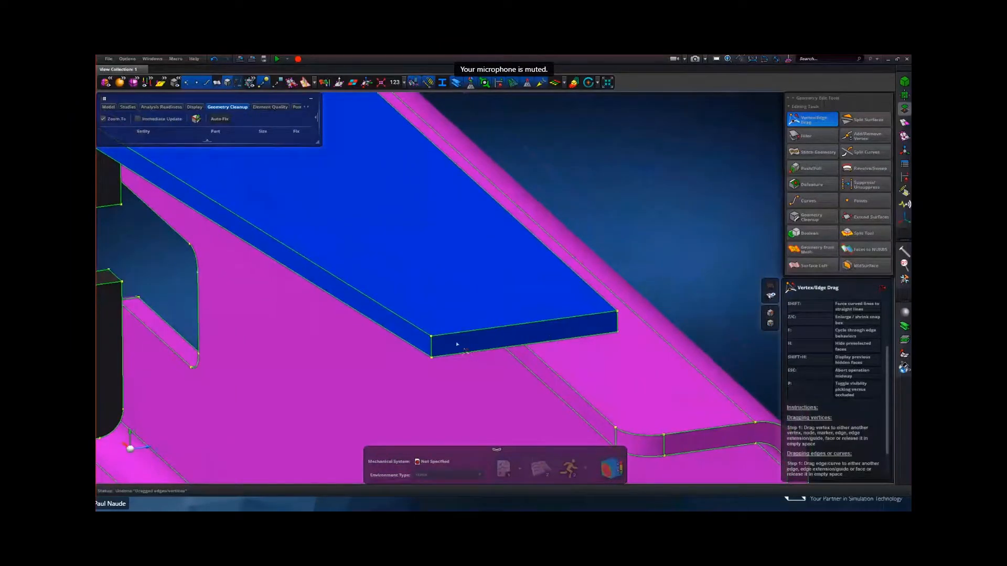
{"action": "left_click_drag", "start_coordinate": [431, 335], "coordinate": [452, 335]}
{"action": "left_click", "coordinate": [213, 60]}
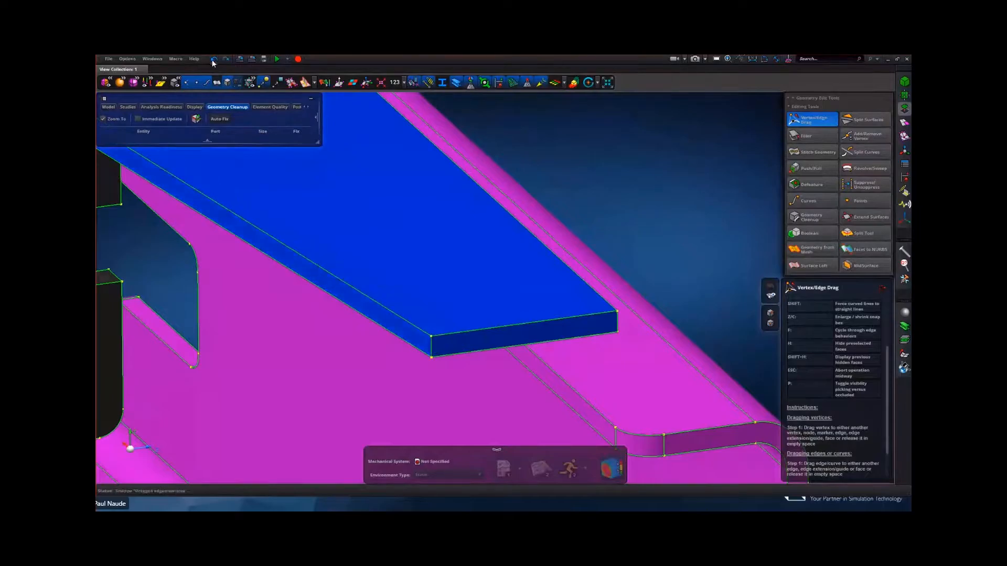
- Use Push/Pull to raise the blue plate's top face by about 40 mm, and undo the change
{"action": "left_click", "coordinate": [805, 168]}
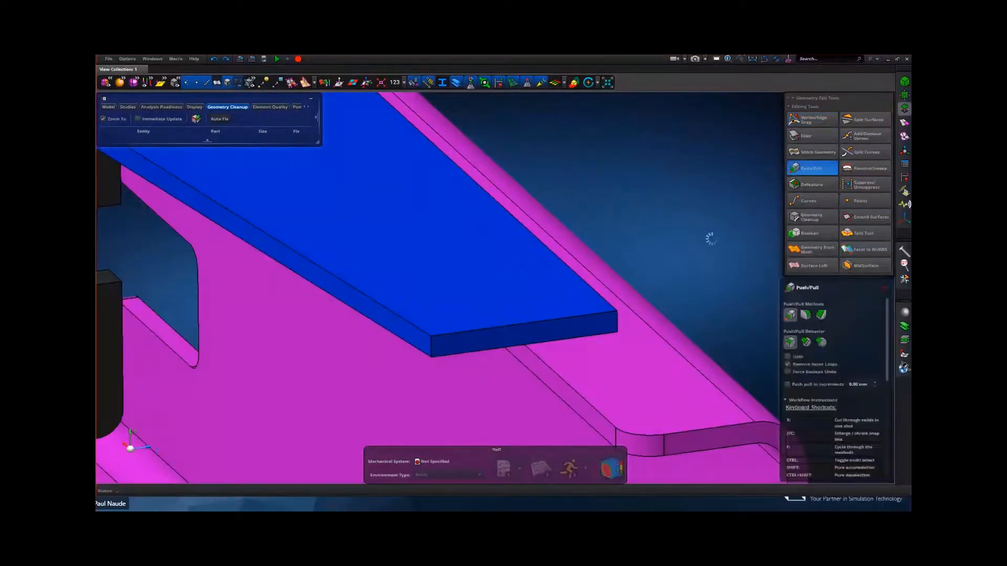
{"action": "left_click", "coordinate": [769, 324]}
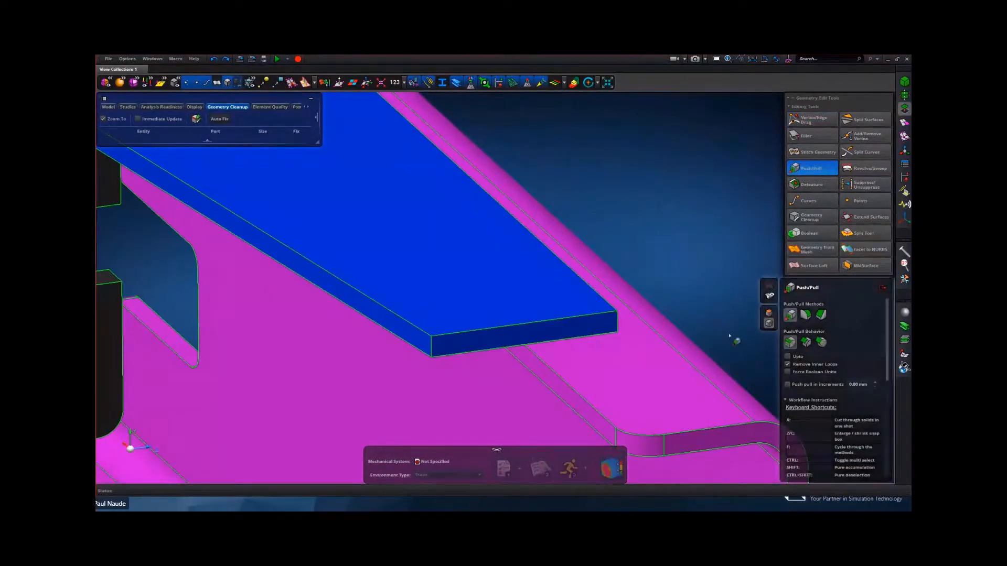
{"action": "left_click", "coordinate": [522, 322]}
{"action": "left_click_drag", "start_coordinate": [526, 307], "coordinate": [525, 227]}
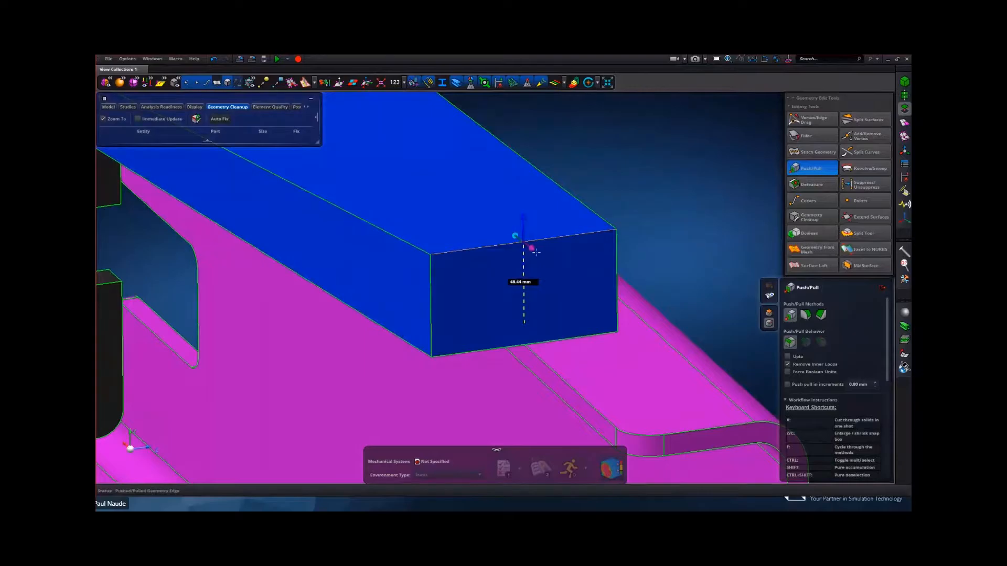
{"action": "left_click", "coordinate": [213, 59]}
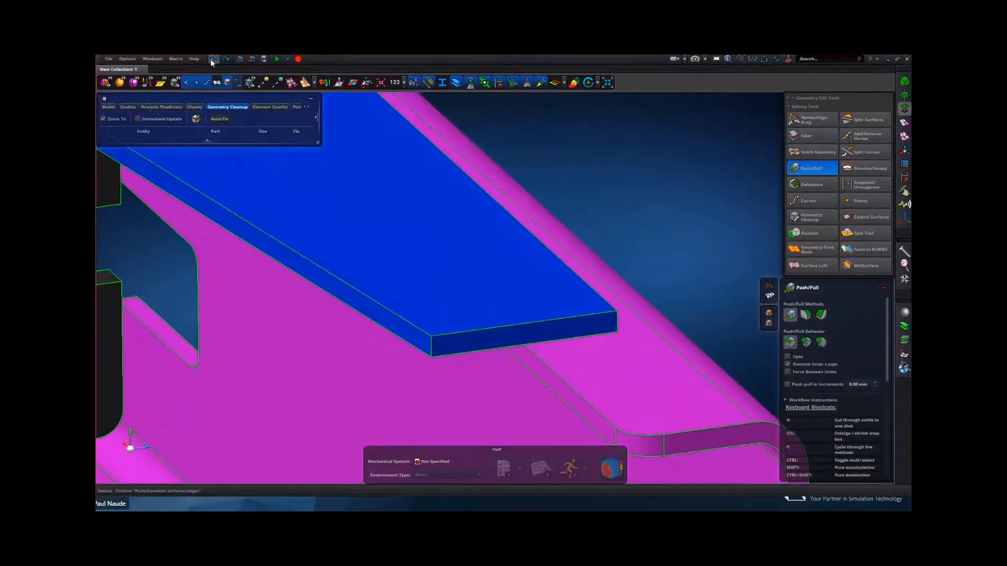
- Split the blue plate's top face using Split Surfaces with a drawn path, cutting off a narrow strip alongside its free end
{"action": "middle_click_drag", "start_coordinate": [684, 278], "coordinate": [639, 303]}
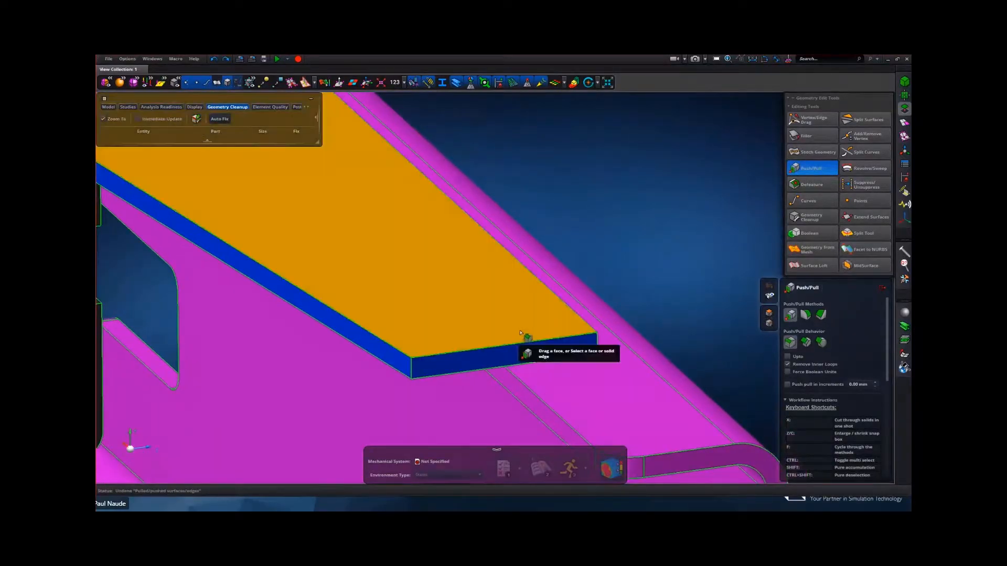
{"action": "scroll", "coordinate": [519, 332], "scroll_direction": "down", "scroll_amount": 3}
{"action": "left_click", "coordinate": [865, 120]}
{"action": "scroll", "coordinate": [645, 302], "scroll_direction": "up", "scroll_amount": 5}
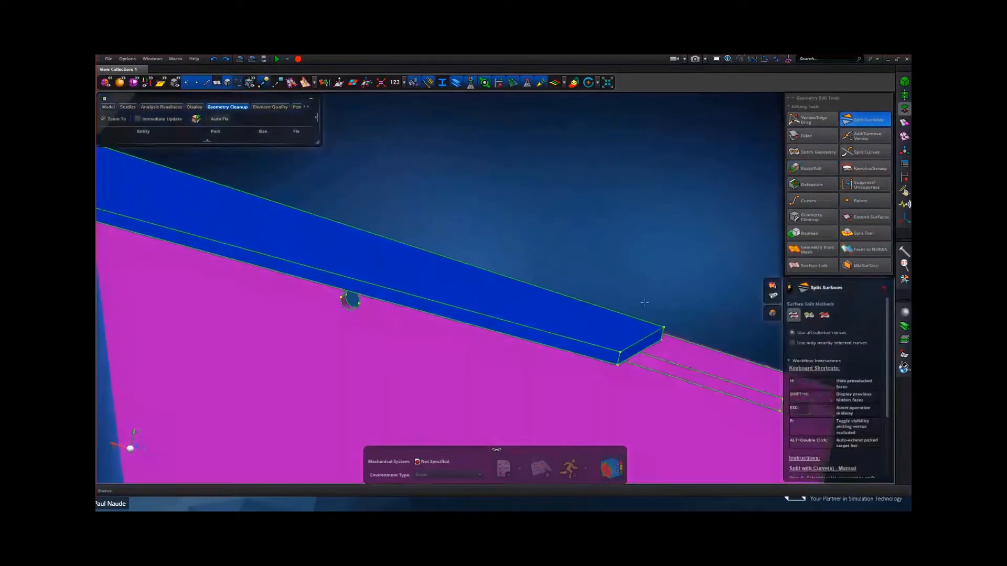
{"action": "scroll", "coordinate": [644, 303], "scroll_direction": "up", "scroll_amount": 3}
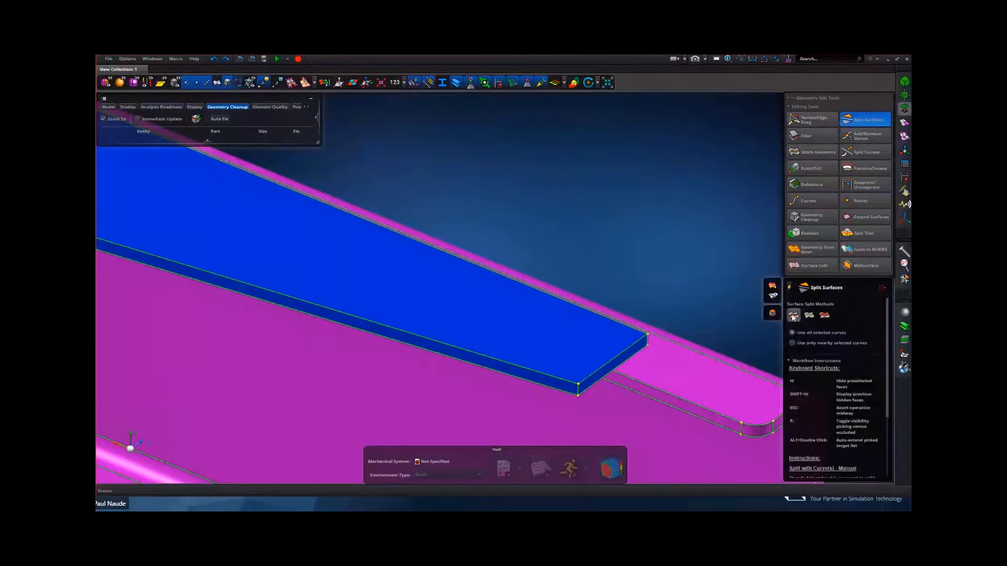
{"action": "left_click", "coordinate": [809, 316]}
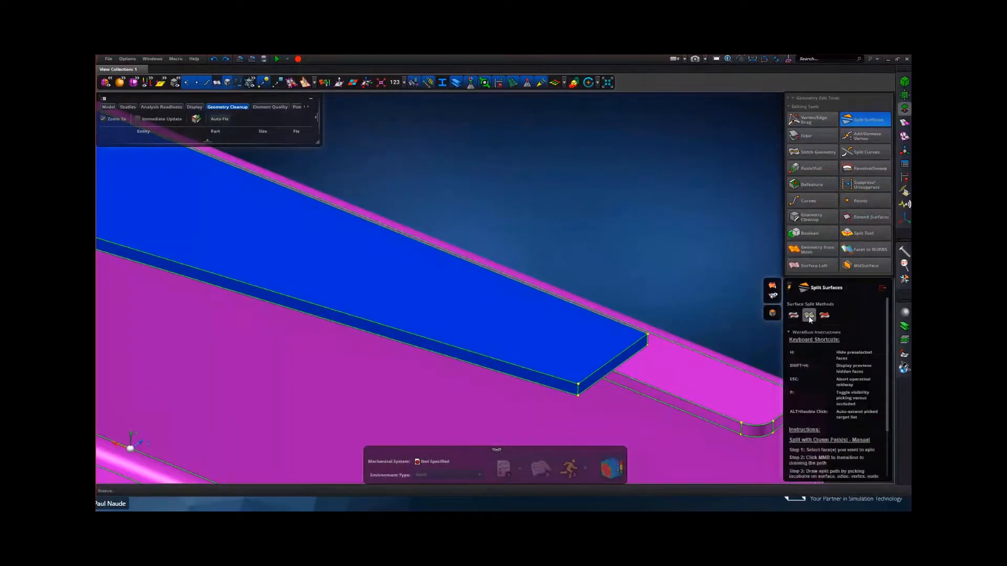
{"action": "left_click", "coordinate": [613, 354]}
{"action": "middle_click", "coordinate": [613, 354]}
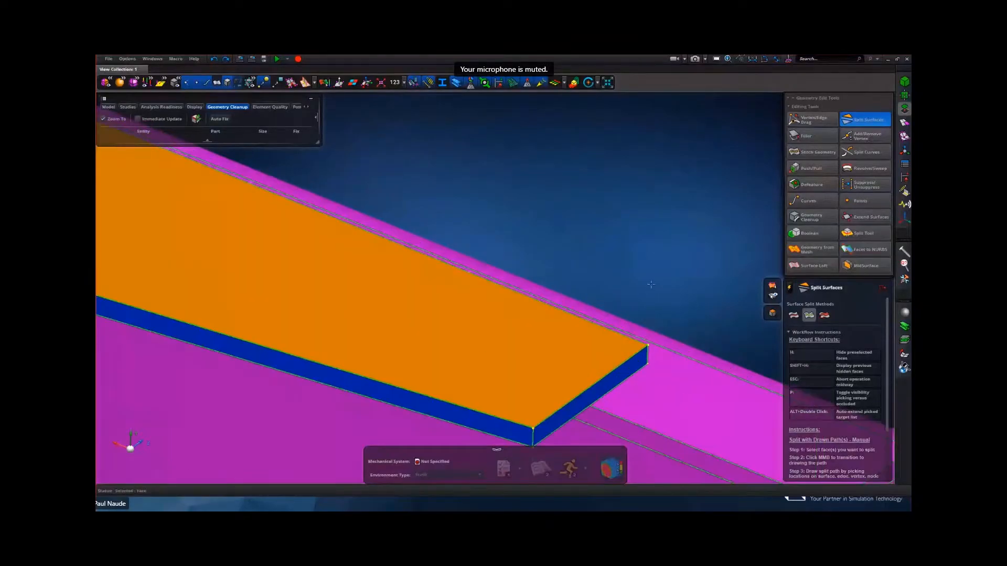
{"action": "middle_click", "coordinate": [623, 215]}
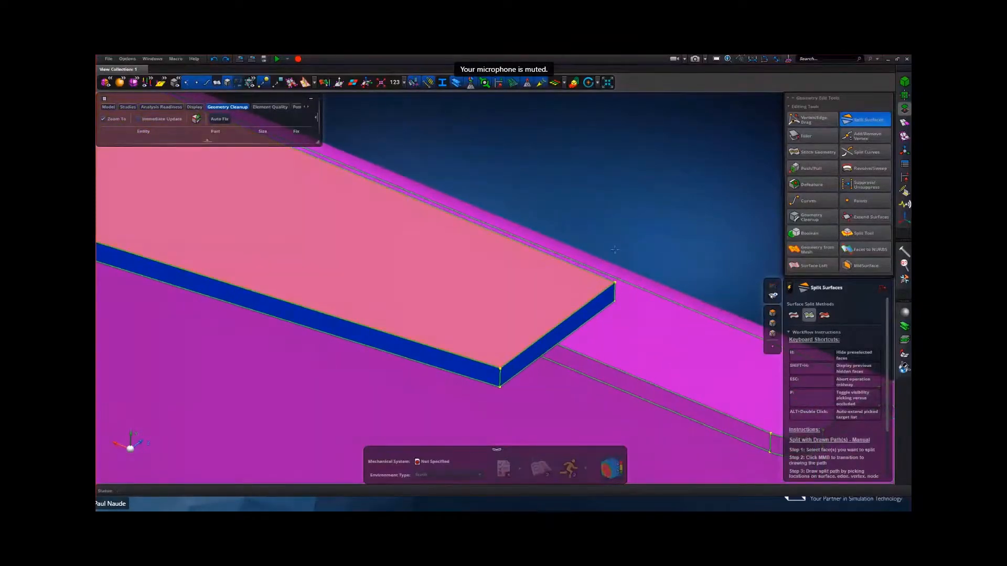
{"action": "left_click", "coordinate": [593, 273]}
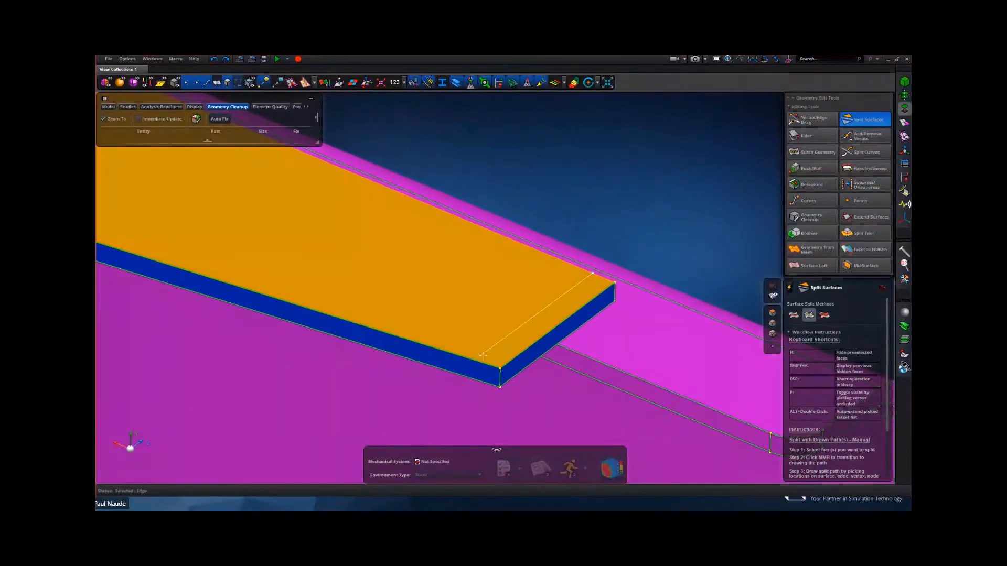
{"action": "left_click", "coordinate": [475, 360]}
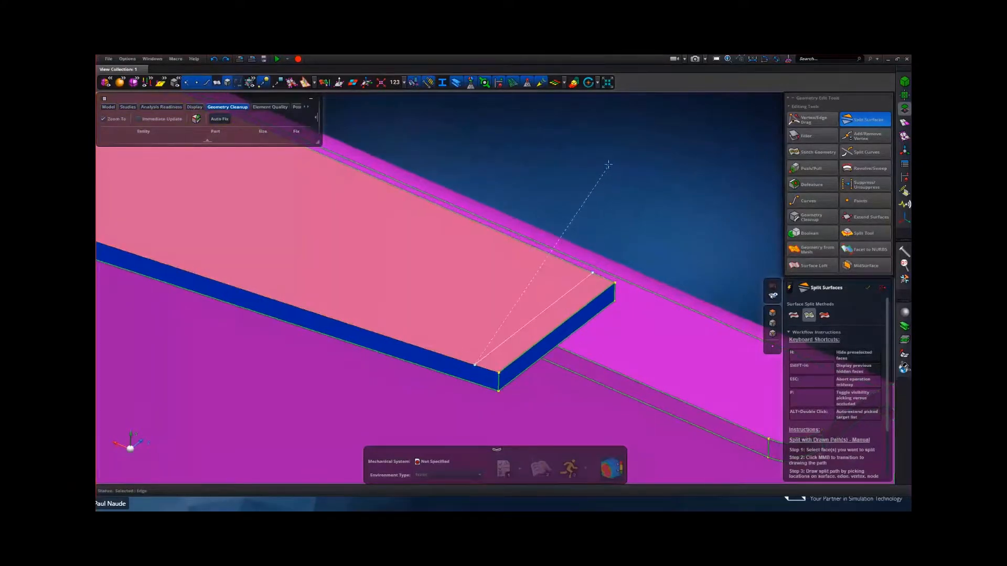
{"action": "middle_click", "coordinate": [606, 165]}
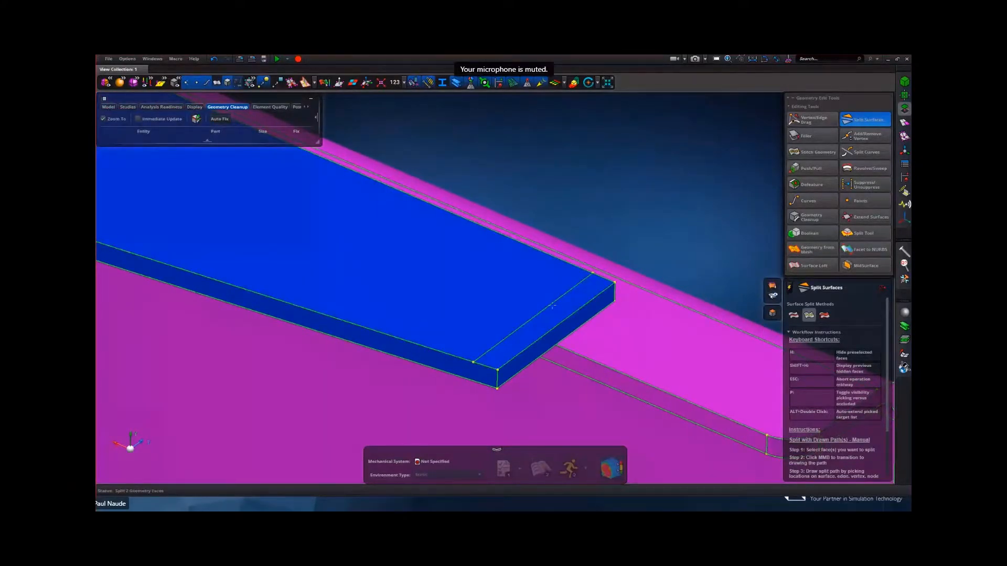
{"action": "mouse_move", "coordinate": [561, 307]}
{"action": "middle_mouse_down"}
{"action": "mouse_move", "coordinate": [538, 300]}
{"action": "mouse_move", "coordinate": [553, 288]}
{"action": "mouse_move", "coordinate": [564, 301]}
{"action": "middle_mouse_up"}
- Use Push/Pull to raise the top edge at the blue plate's free end by about 43 mm, and undo the change
{"action": "left_click", "coordinate": [817, 172]}
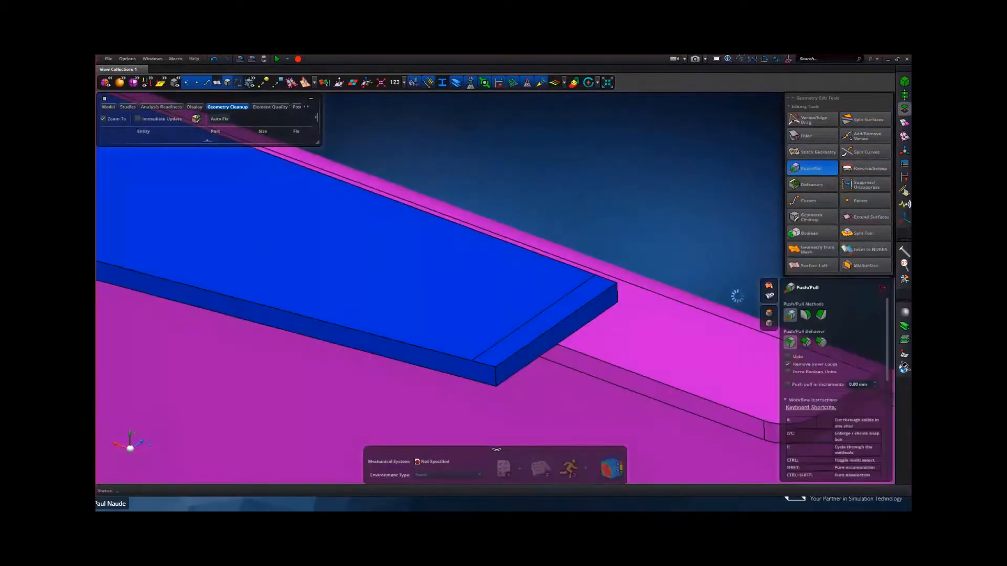
{"action": "left_click", "coordinate": [568, 317]}
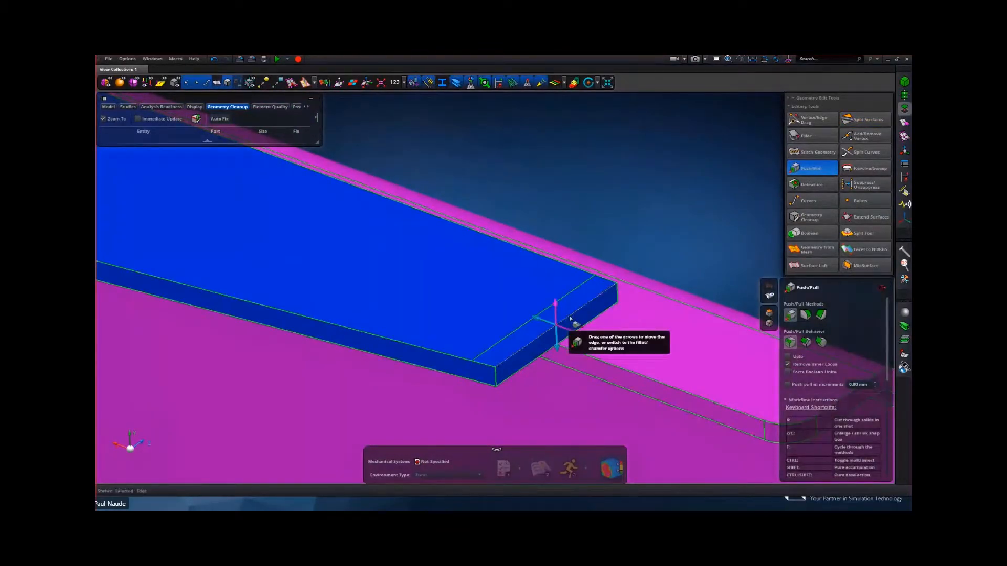
{"action": "left_click_drag", "start_coordinate": [556, 306], "coordinate": [596, 204]}
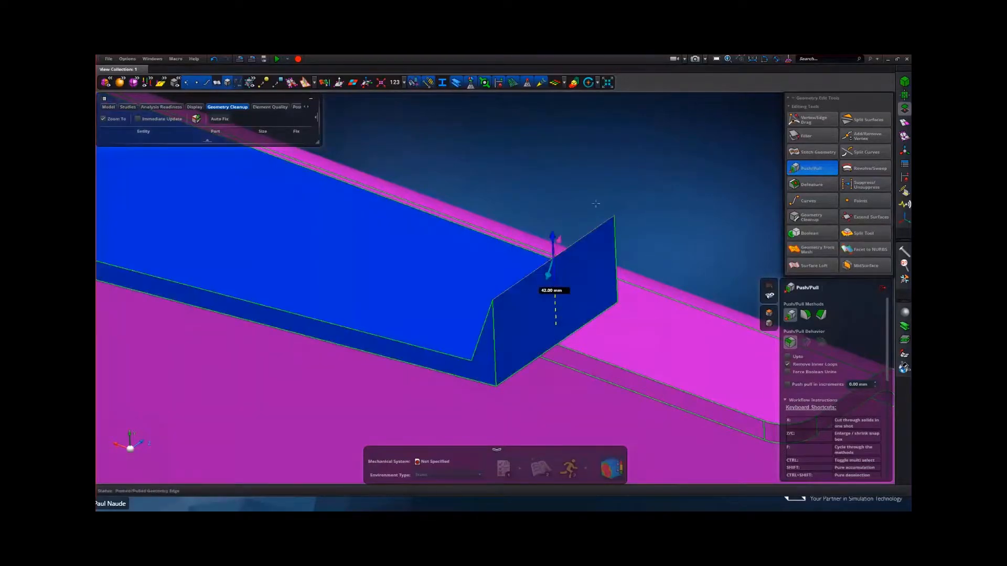
{"action": "key", "text": "ctrl+z"}
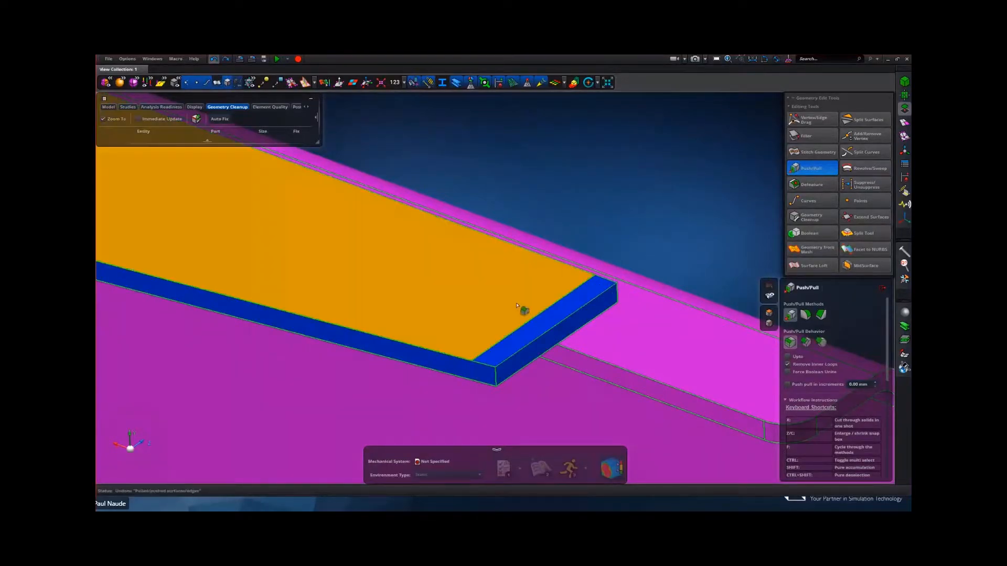
- Pull the split line on the blue plate's top face upward with Push/Pull, and undo the change
{"action": "left_click", "coordinate": [541, 317]}
{"action": "left_click_drag", "start_coordinate": [543, 313], "coordinate": [544, 190]}
{"action": "left_click", "coordinate": [214, 59]}
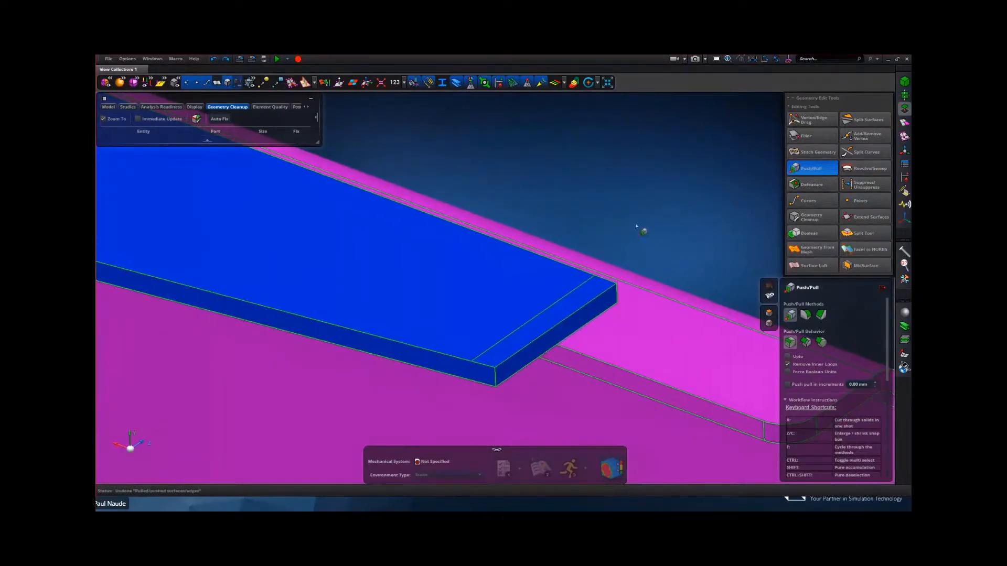
- Show the surface version of the tank frame instead of the solid parts and bring the end channel's outer side into view
{"action": "middle_click_drag", "start_coordinate": [640, 228], "coordinate": [597, 229]}
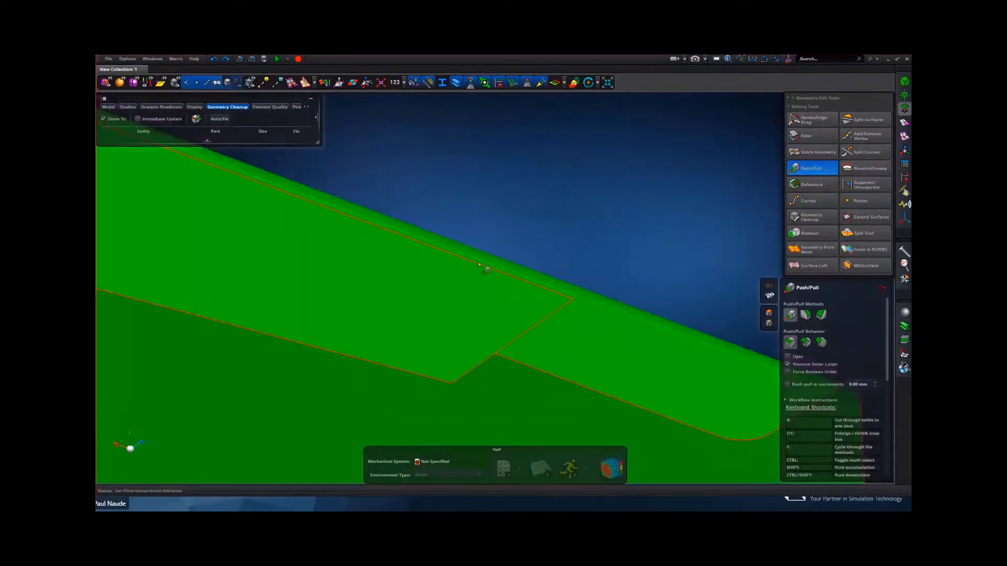
{"action": "right_click_drag", "start_coordinate": [483, 267], "coordinate": [461, 308]}
{"action": "scroll", "coordinate": [442, 297], "scroll_direction": "up", "scroll_amount": 4}
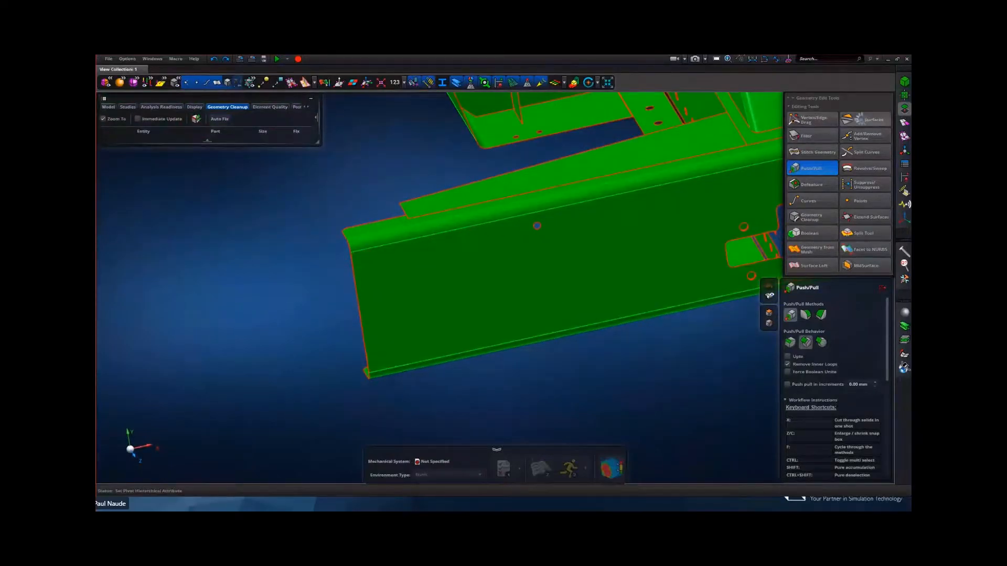
- Split the end channel's web, bends and flanges with Split Surfaces along a path drawn across the channel near its free end
{"action": "left_click", "coordinate": [865, 119]}
{"action": "mouse_move", "coordinate": [425, 272]}
{"action": "right_mouse_down"}
{"action": "mouse_move", "coordinate": [433, 267]}
{"action": "mouse_move", "coordinate": [420, 272]}
{"action": "right_mouse_up"}
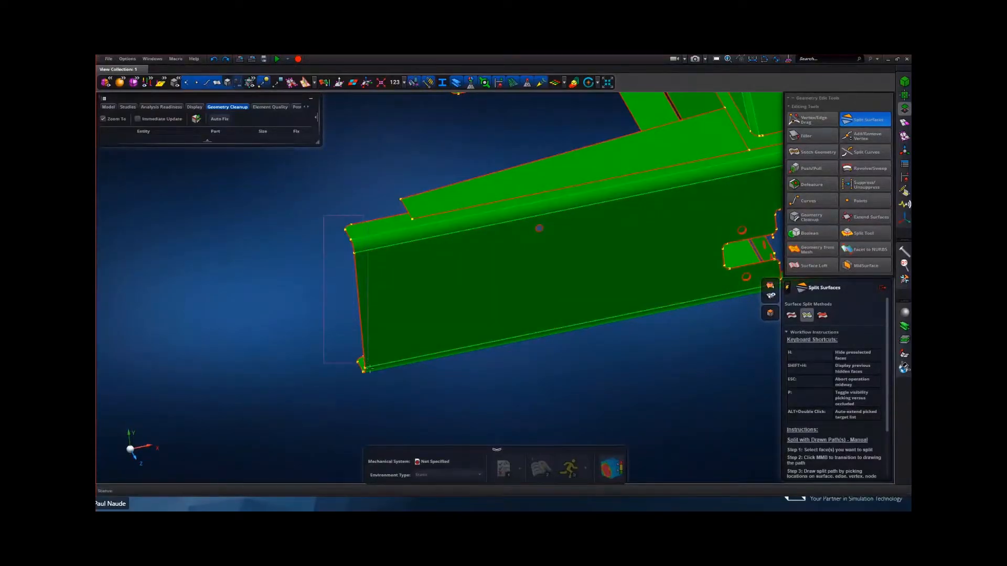
{"action": "left_click", "coordinate": [466, 380]}
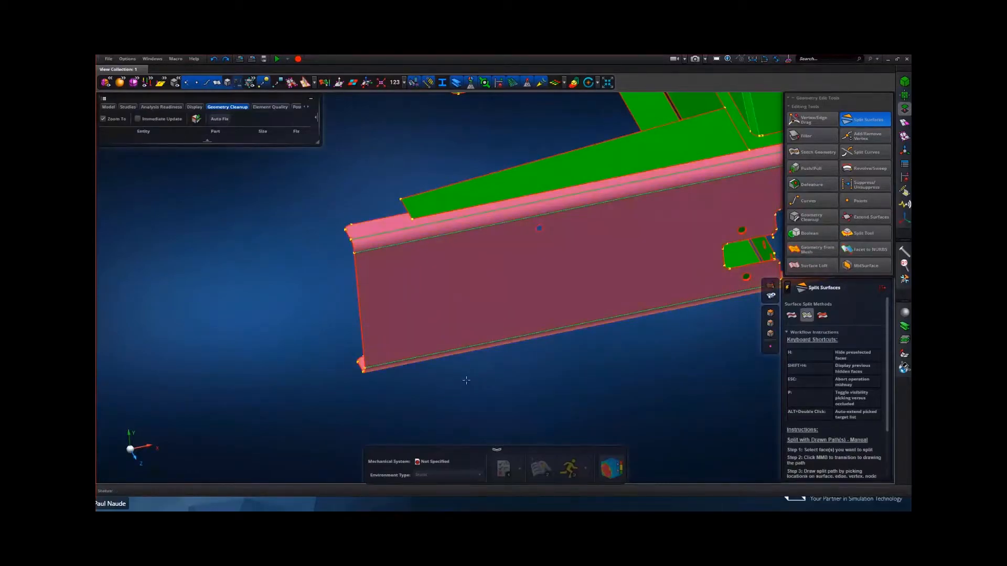
{"action": "left_click", "coordinate": [396, 215]}
{"action": "left_click", "coordinate": [404, 242]}
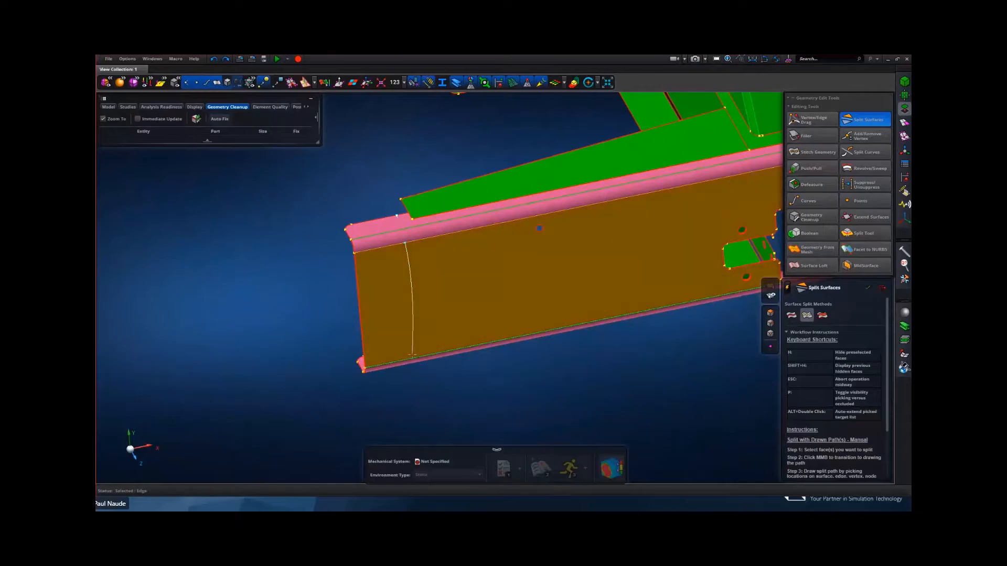
{"action": "left_click", "coordinate": [414, 360]}
{"action": "middle_click_drag", "start_coordinate": [452, 393], "coordinate": [455, 403]}
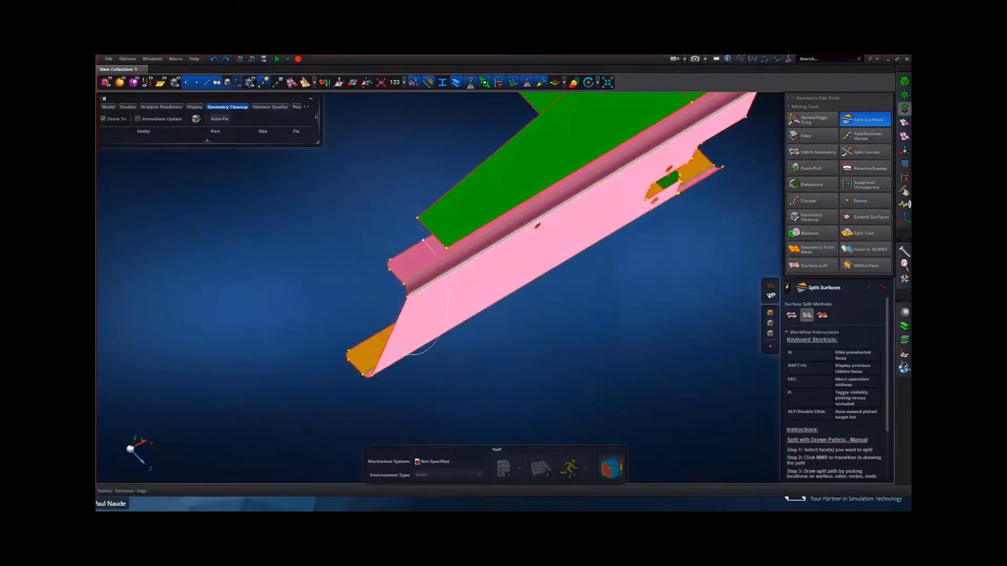
{"action": "left_click", "coordinate": [380, 331]}
{"action": "middle_click", "coordinate": [352, 292]}
{"action": "middle_click_drag", "start_coordinate": [352, 291], "coordinate": [371, 344]}
{"action": "key", "text": "shift+h"}
{"action": "key", "text": "shift+h"}
{"action": "scroll", "coordinate": [353, 300], "scroll_direction": "up", "scroll_amount": 4}
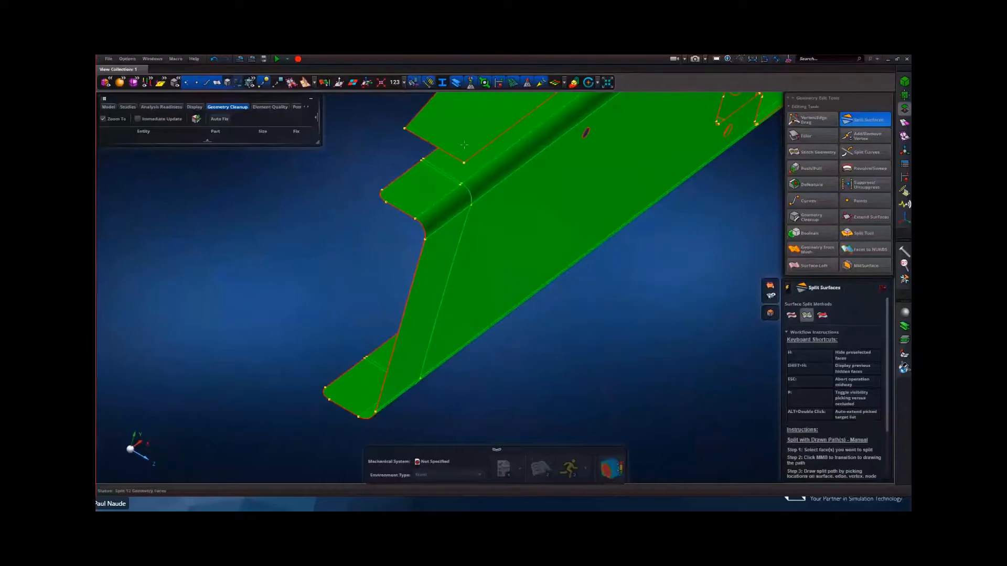
- Try to move the split edge on the channel's upper flange with Vertex/Edge Drag, and undo the attempt
{"action": "middle_click_drag", "start_coordinate": [455, 266], "coordinate": [415, 262]}
{"action": "scroll", "coordinate": [414, 258], "scroll_direction": "up", "scroll_amount": 3}
{"action": "scroll", "coordinate": [415, 257], "scroll_direction": "down", "scroll_amount": 5}
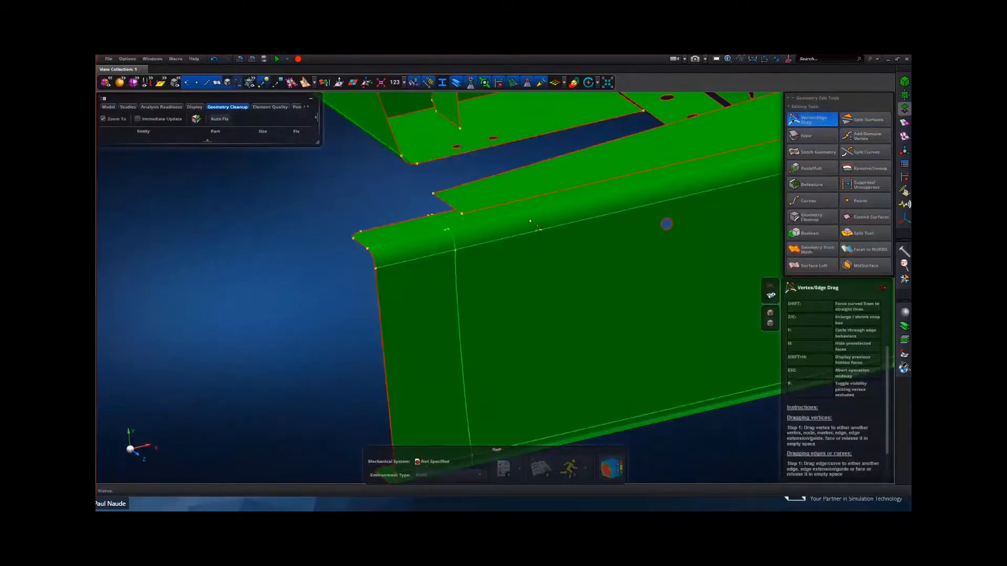
{"action": "scroll", "coordinate": [437, 223], "scroll_direction": "up", "scroll_amount": 3}
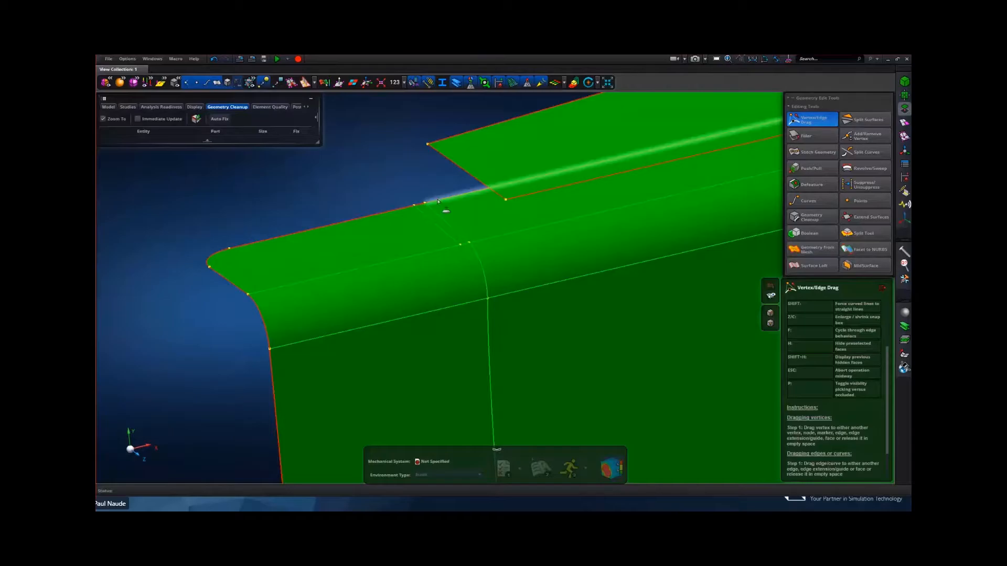
{"action": "middle_click_drag", "start_coordinate": [389, 186], "coordinate": [388, 191]}
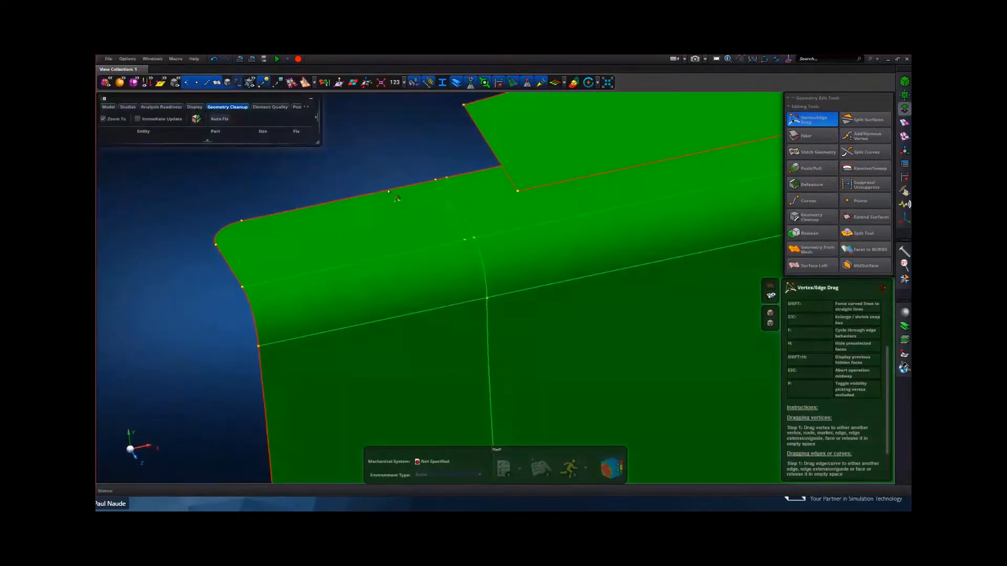
{"action": "left_click", "coordinate": [452, 220]}
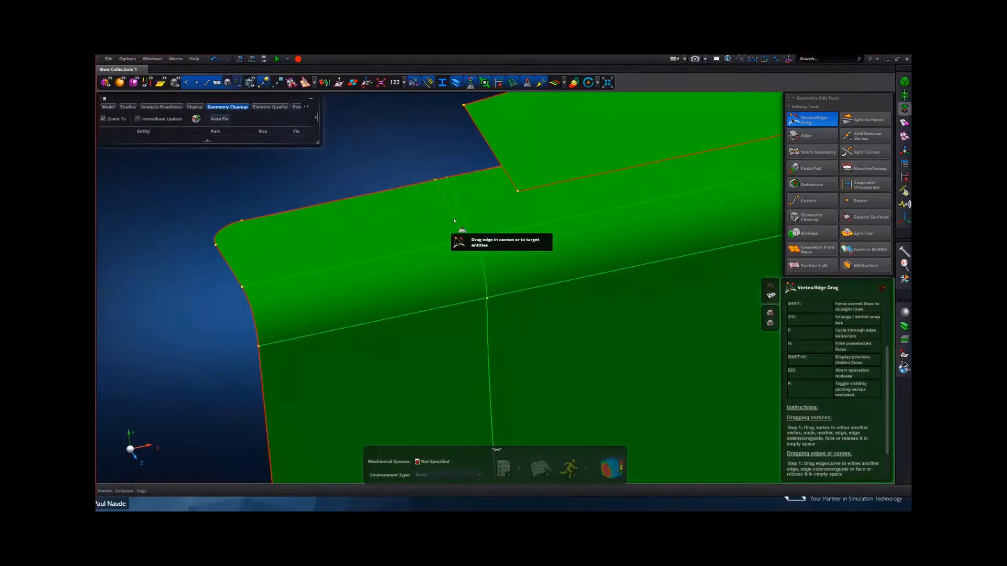
{"action": "left_click_drag", "start_coordinate": [457, 209], "coordinate": [461, 222]}
{"action": "scroll", "coordinate": [452, 231], "scroll_direction": "down", "scroll_amount": 3}
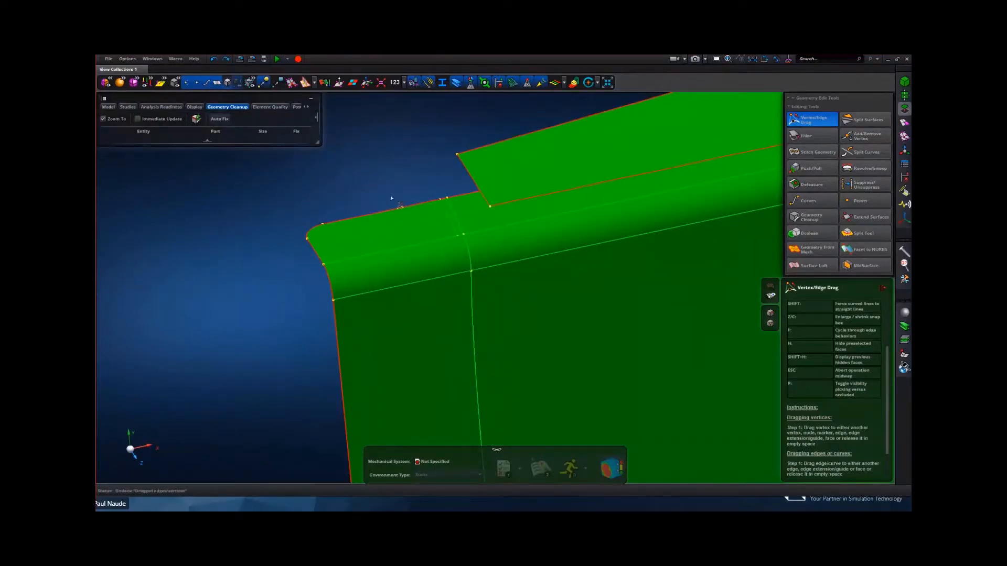
- Delete the outer of the two closely spaced split edges on the channel's upper flange
{"action": "scroll", "coordinate": [441, 219], "scroll_direction": "up", "scroll_amount": 3}
{"action": "right_click", "coordinate": [443, 232]}
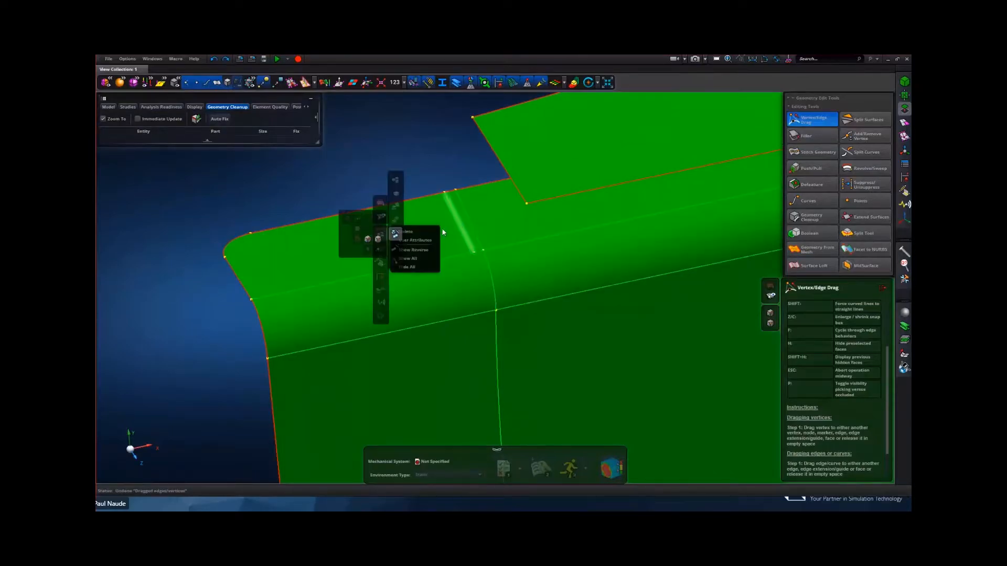
{"action": "left_click", "coordinate": [425, 232]}
- Delete one of the two parallel split edges on the channel's lower flange
{"action": "scroll", "coordinate": [427, 231], "scroll_direction": "down", "scroll_amount": 5}
{"action": "middle_click_drag", "start_coordinate": [440, 274], "coordinate": [483, 346]}
{"action": "scroll", "coordinate": [447, 402], "scroll_direction": "up", "scroll_amount": 5}
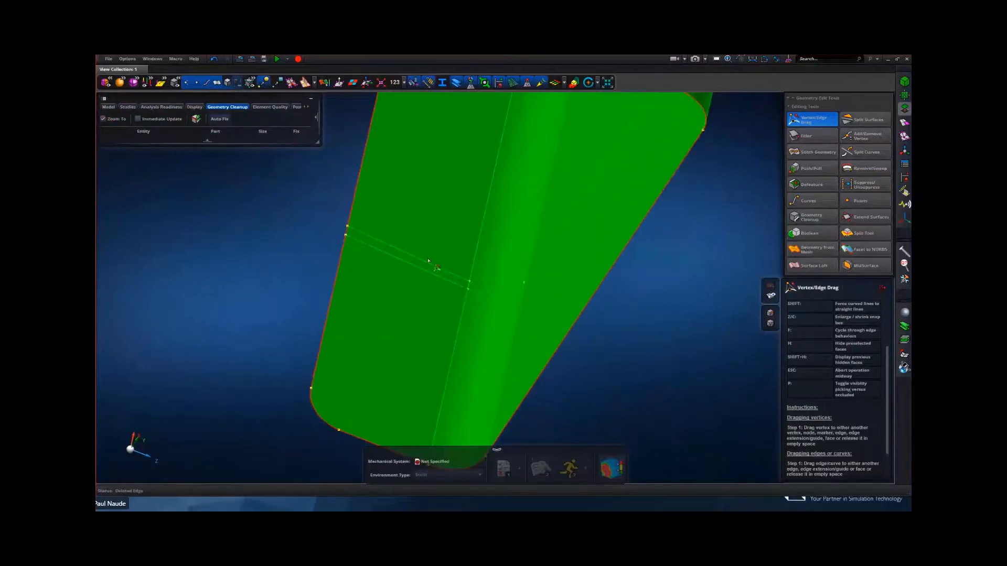
{"action": "right_click", "coordinate": [428, 264]}
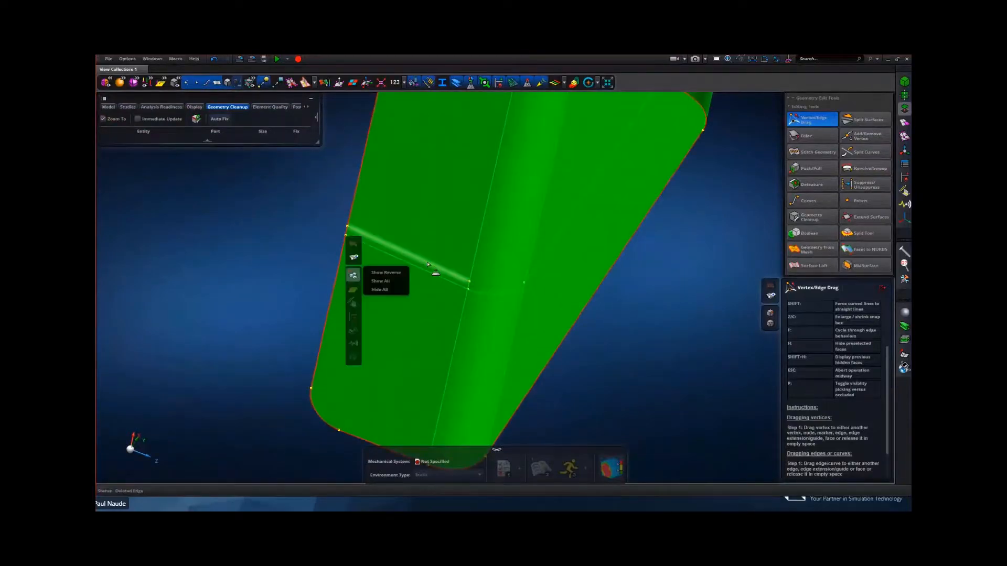
{"action": "left_click", "coordinate": [394, 257]}
{"action": "right_click", "coordinate": [394, 252]}
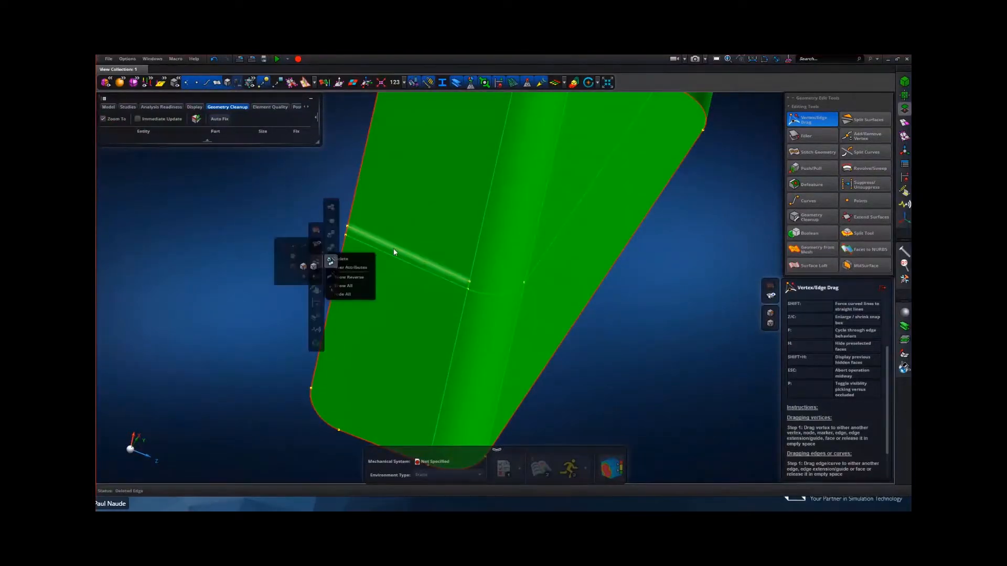
{"action": "left_click", "coordinate": [357, 260]}
- Select the whole chain of remaining split edges across the channel's flanges, bends and web, and delete it
{"action": "scroll", "coordinate": [493, 304], "scroll_direction": "down", "scroll_amount": 5}
{"action": "middle_click_drag", "start_coordinate": [490, 320], "coordinate": [446, 307]}
{"action": "scroll", "coordinate": [411, 284], "scroll_direction": "up", "scroll_amount": 5}
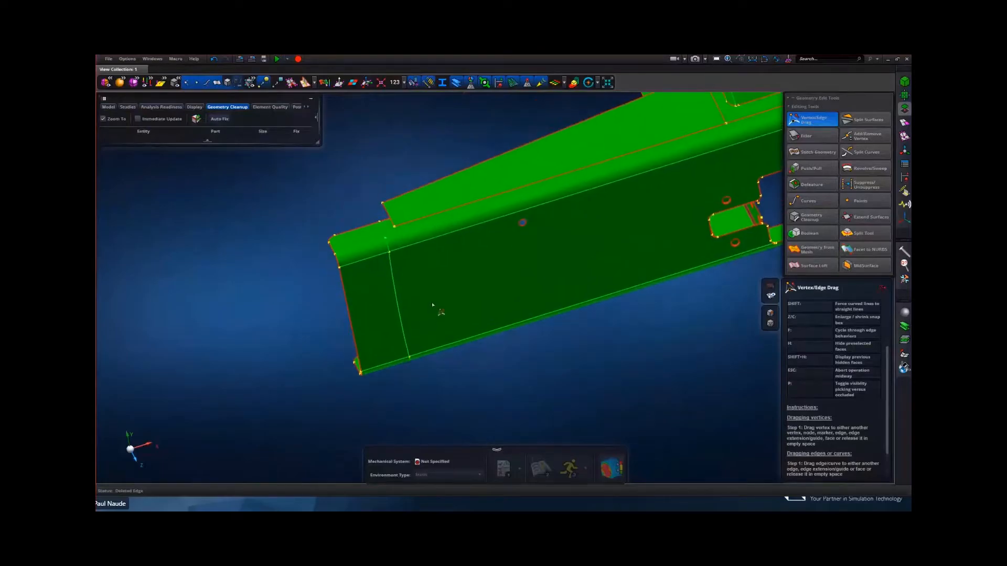
{"action": "middle_click_drag", "start_coordinate": [427, 298], "coordinate": [411, 280]}
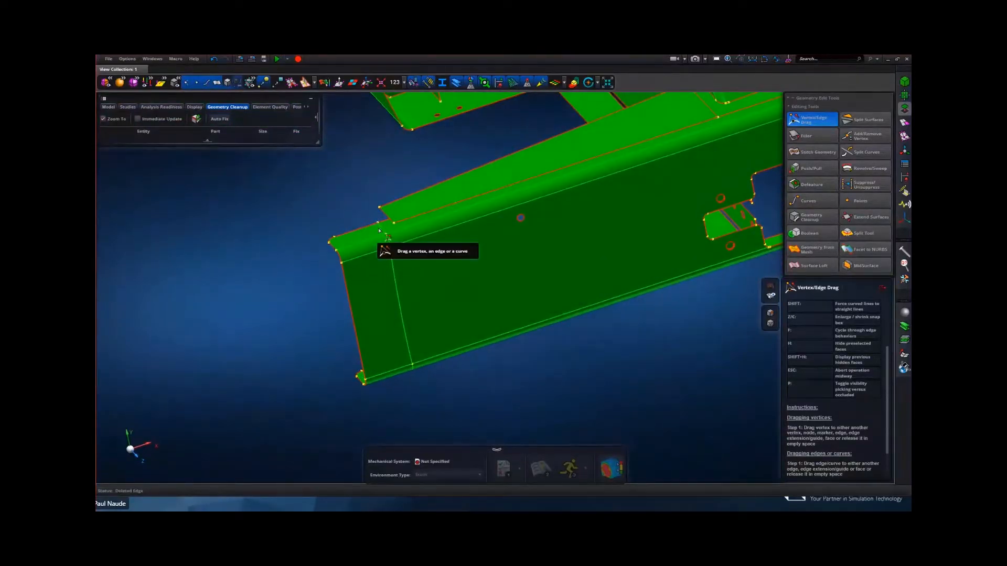
{"action": "scroll", "coordinate": [378, 224], "scroll_direction": "up", "scroll_amount": 2}
{"action": "left_click", "coordinate": [383, 229]}
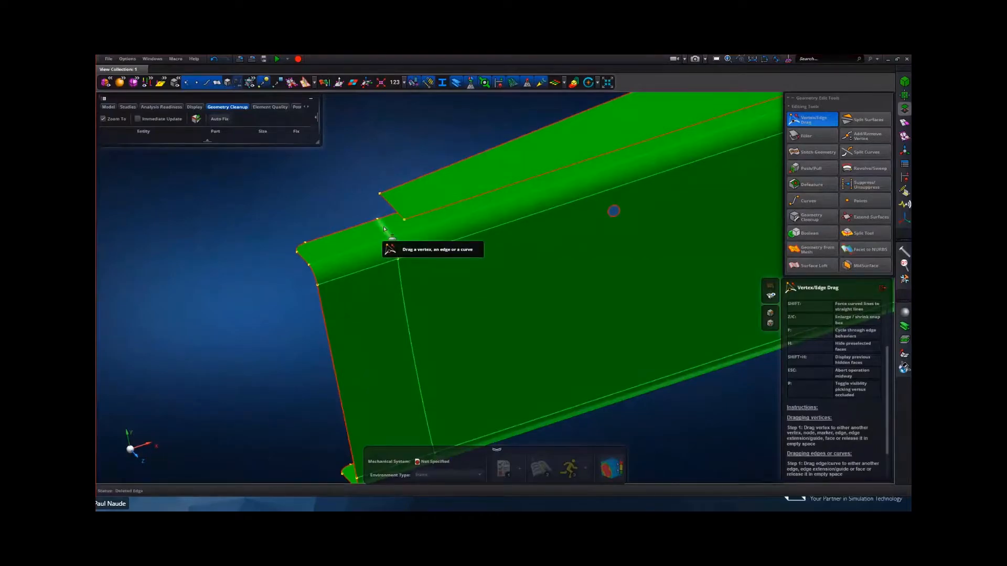
{"action": "middle_click_drag", "start_coordinate": [360, 206], "coordinate": [359, 204]}
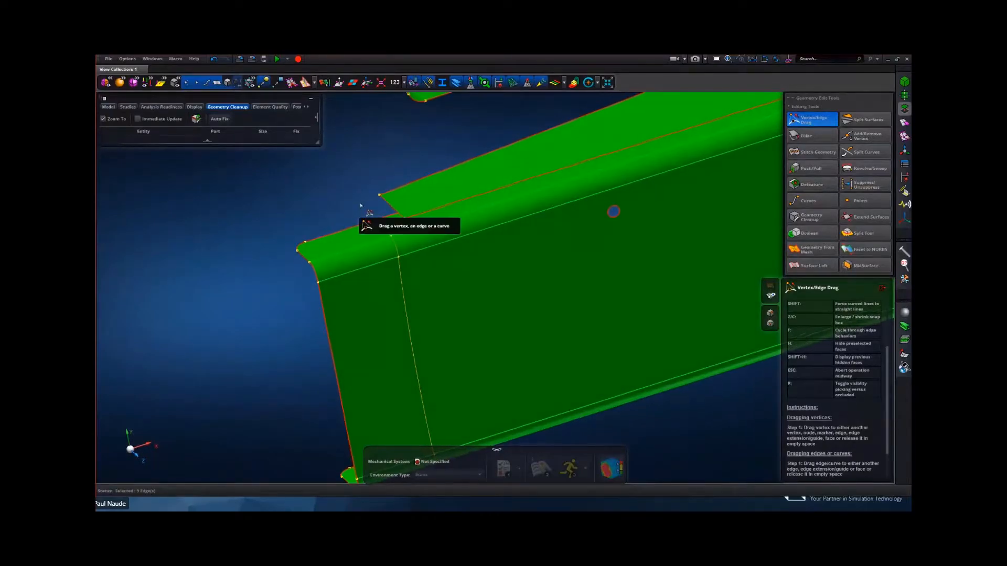
{"action": "right_click", "coordinate": [288, 218]}
{"action": "left_click", "coordinate": [313, 212]}
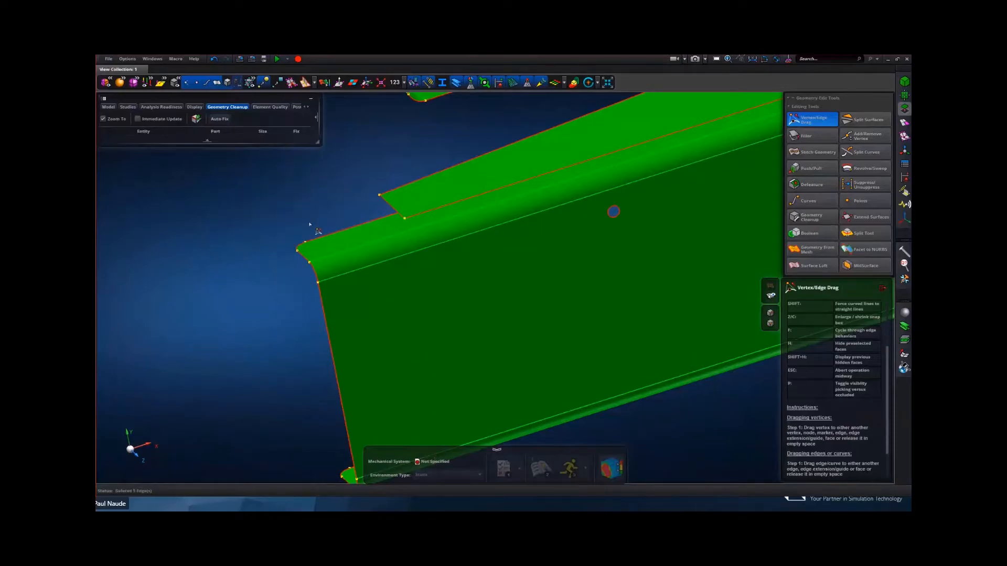
- Try to delete the long edge where the channel's upper bend meets its web
{"action": "scroll", "coordinate": [309, 226], "scroll_direction": "down", "scroll_amount": 4}
{"action": "middle_click_drag", "start_coordinate": [385, 347], "coordinate": [327, 355]}
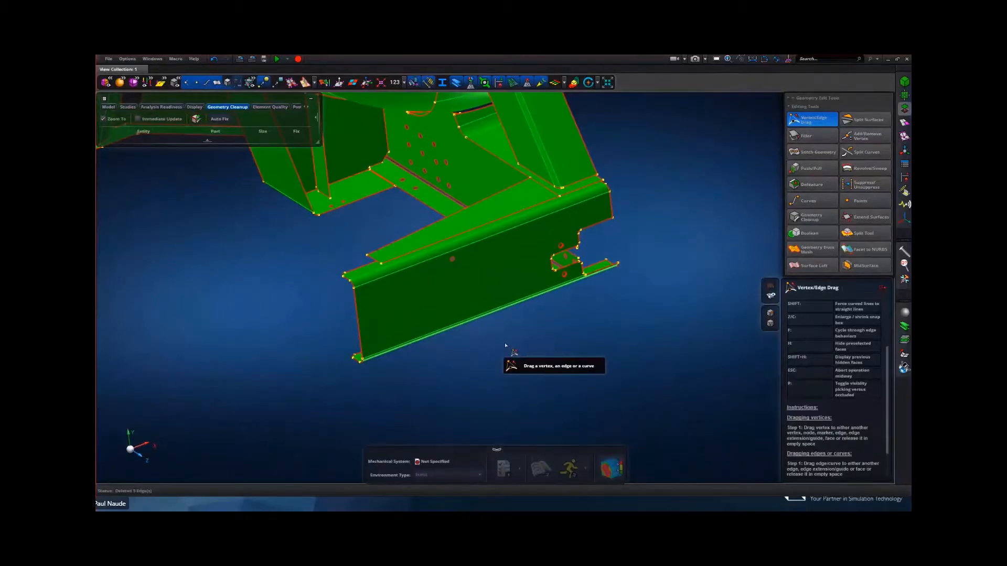
{"action": "mouse_move", "coordinate": [553, 379]}
{"action": "middle_mouse_down"}
{"action": "mouse_move", "coordinate": [540, 315]}
{"action": "mouse_move", "coordinate": [545, 386]}
{"action": "mouse_move", "coordinate": [543, 376]}
{"action": "middle_mouse_up"}
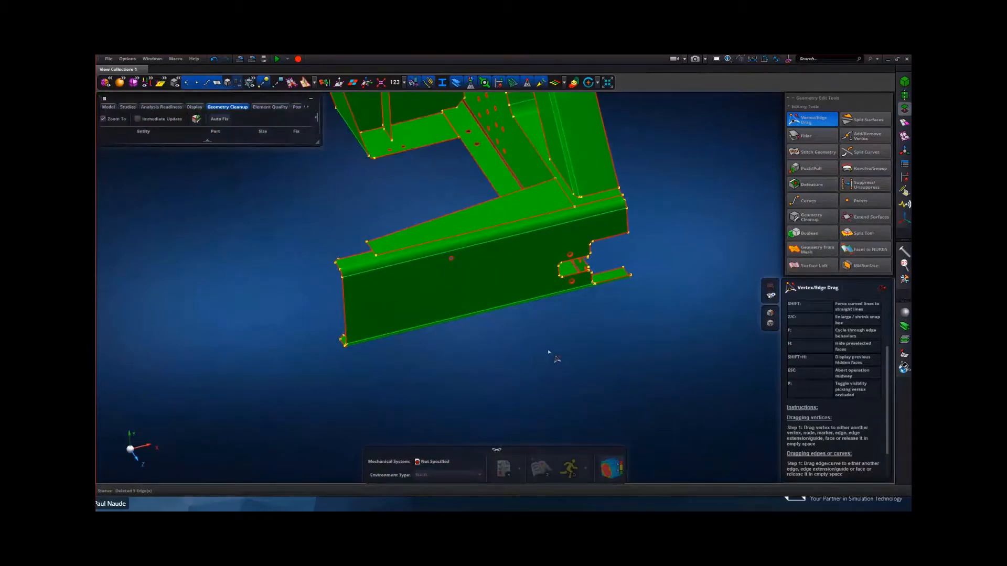
{"action": "middle_click_drag", "start_coordinate": [503, 349], "coordinate": [508, 345]}
{"action": "middle_click_drag", "start_coordinate": [495, 302], "coordinate": [505, 307]}
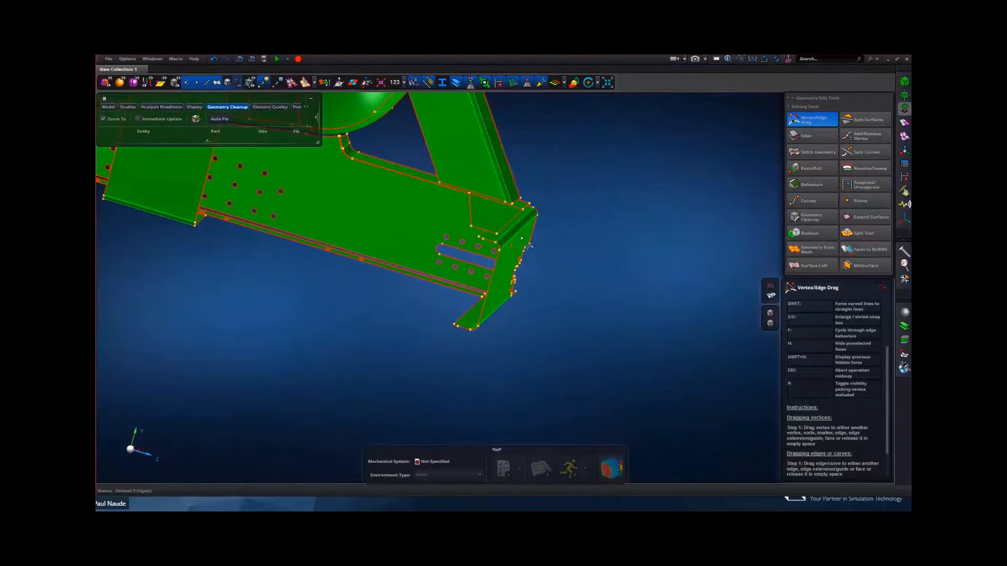
{"action": "scroll", "coordinate": [521, 239], "scroll_direction": "up", "scroll_amount": 5}
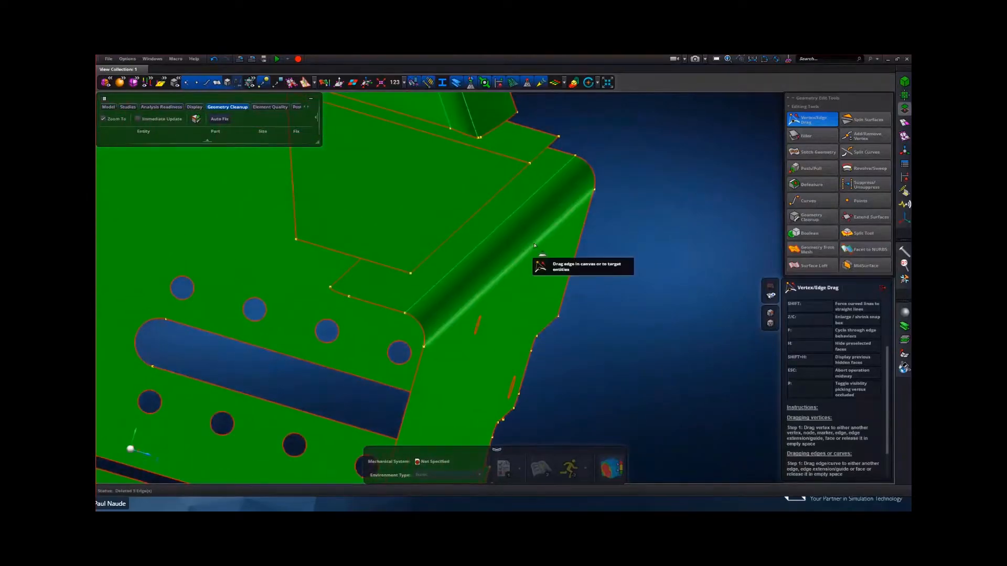
{"action": "right_click", "coordinate": [530, 247]}
{"action": "left_click", "coordinate": [504, 255]}
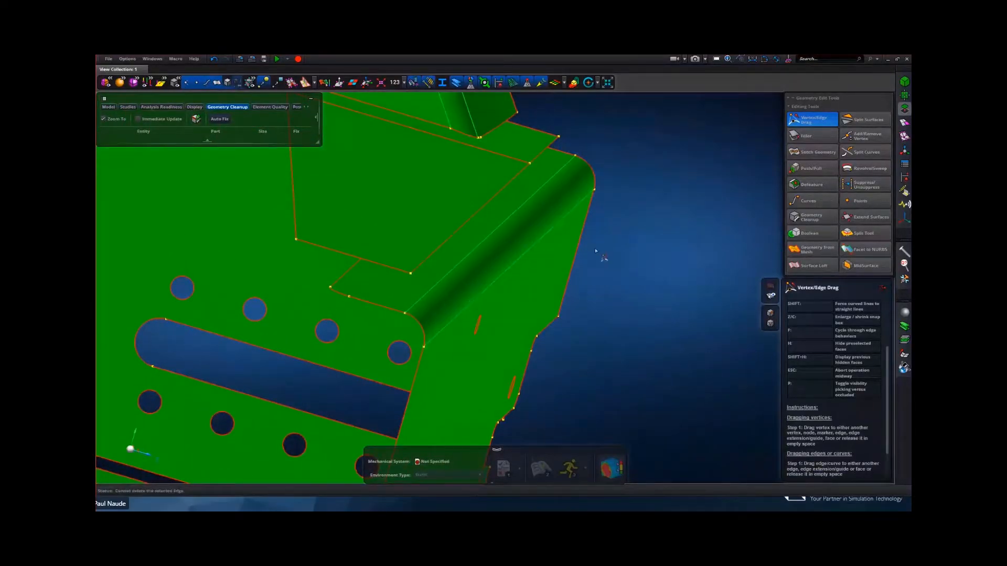
- Examine the end channel's bend edges and its connections to the brace and the surrounding tank frame
{"action": "middle_click_drag", "start_coordinate": [566, 224], "coordinate": [571, 222]}
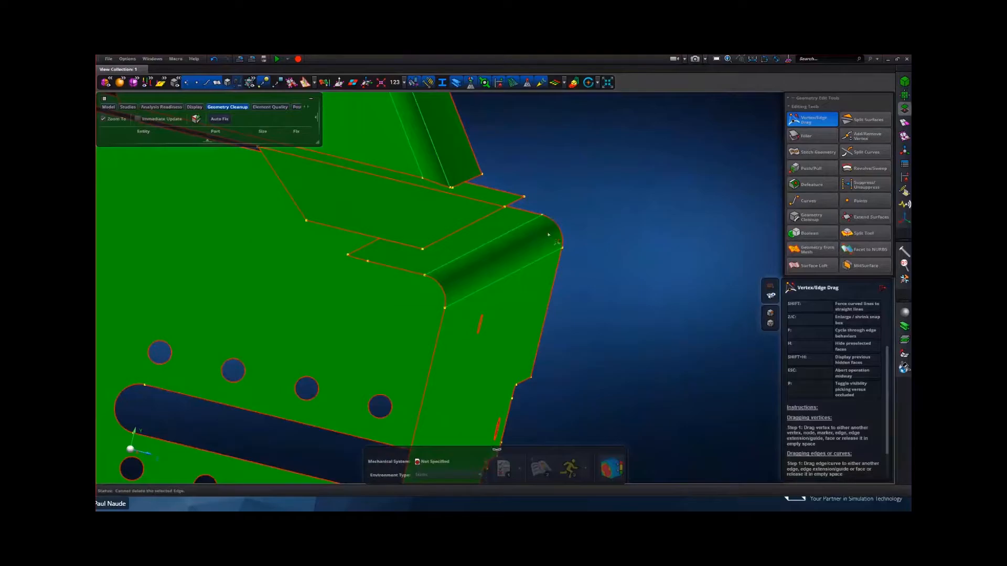
{"action": "scroll", "coordinate": [550, 254], "scroll_direction": "down", "scroll_amount": 5}
{"action": "middle_click_drag", "start_coordinate": [564, 281], "coordinate": [558, 283]}
{"action": "scroll", "coordinate": [558, 283], "scroll_direction": "down", "scroll_amount": 5}
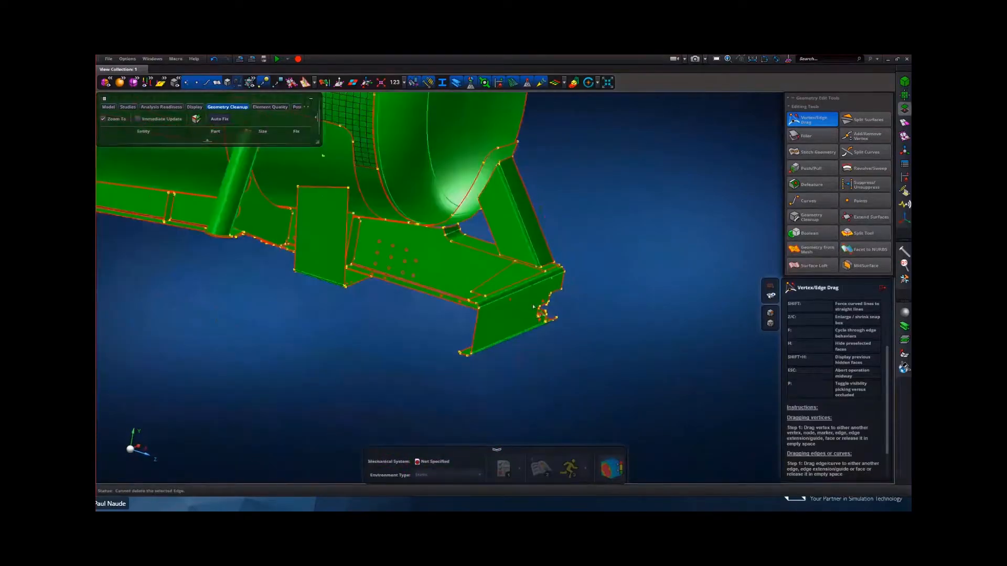
{"action": "scroll", "coordinate": [456, 235], "scroll_direction": "up", "scroll_amount": 5}
{"action": "mouse_move", "coordinate": [456, 234]}
{"action": "middle_mouse_down"}
{"action": "mouse_move", "coordinate": [491, 228]}
{"action": "mouse_move", "coordinate": [441, 238]}
{"action": "middle_mouse_up"}
{"action": "scroll", "coordinate": [462, 233], "scroll_direction": "up", "scroll_amount": 3}
{"action": "scroll", "coordinate": [461, 235], "scroll_direction": "down", "scroll_amount": 5}
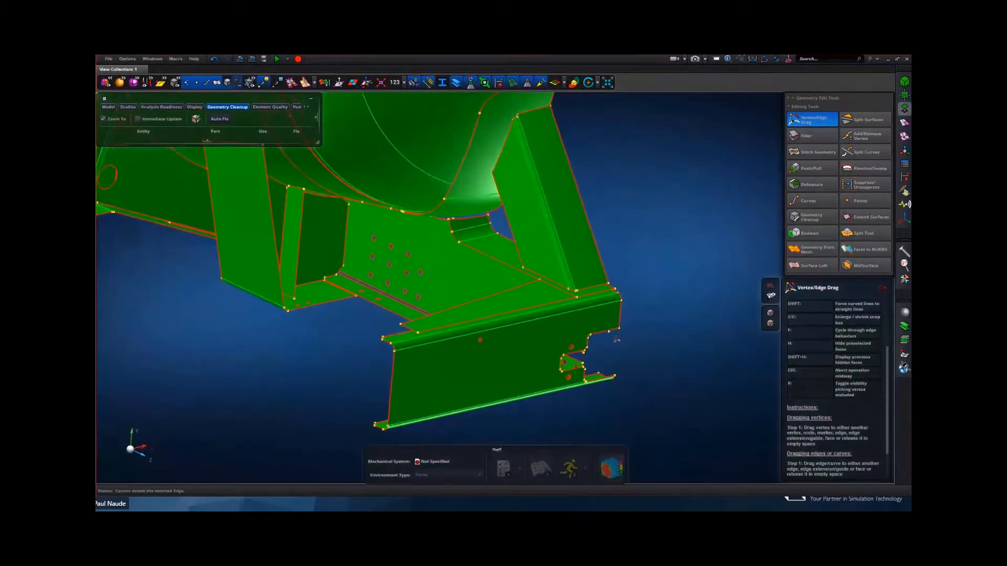
{"action": "middle_click_drag", "start_coordinate": [616, 333], "coordinate": [659, 301]}
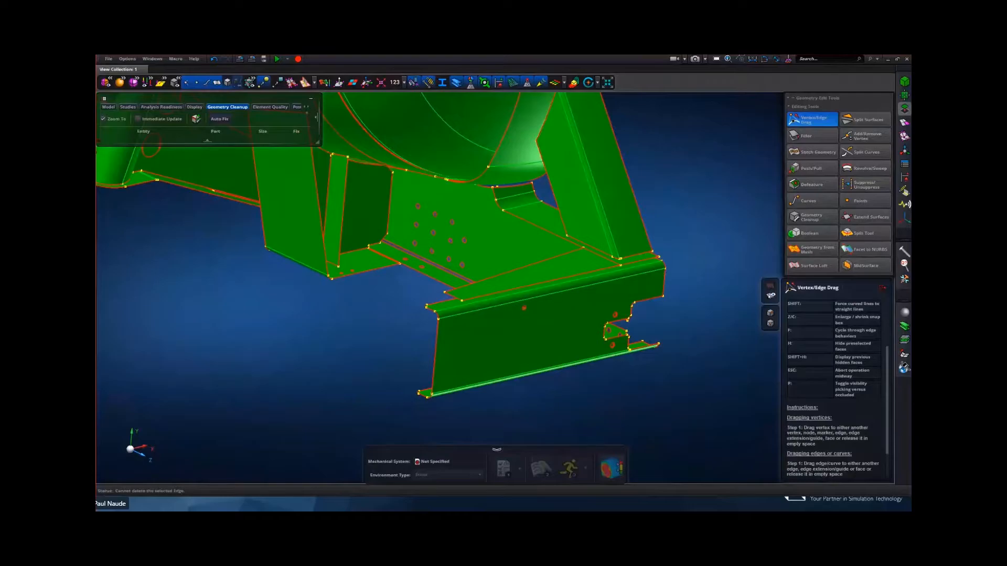
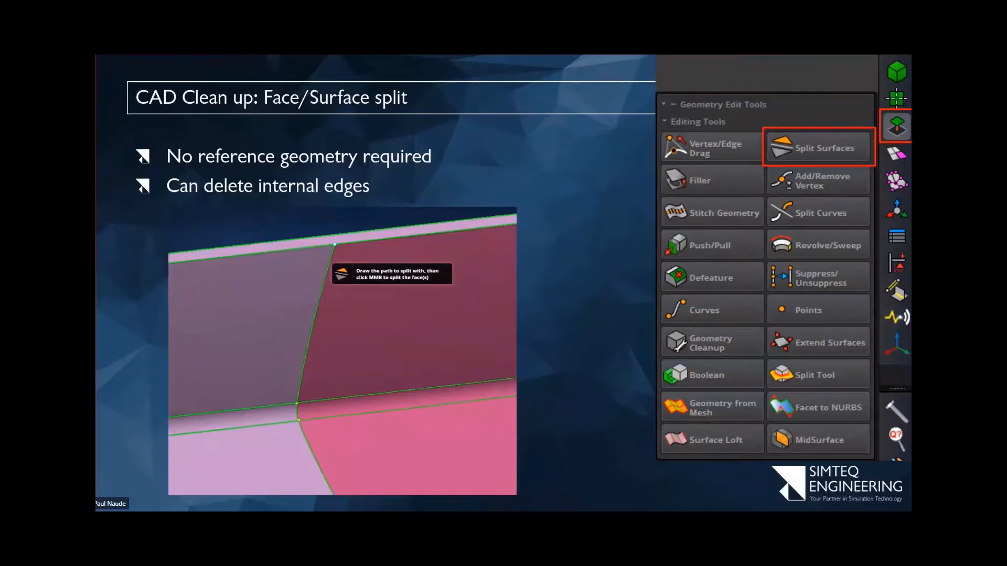
{"action": "left_click", "coordinate": [215, 421]}
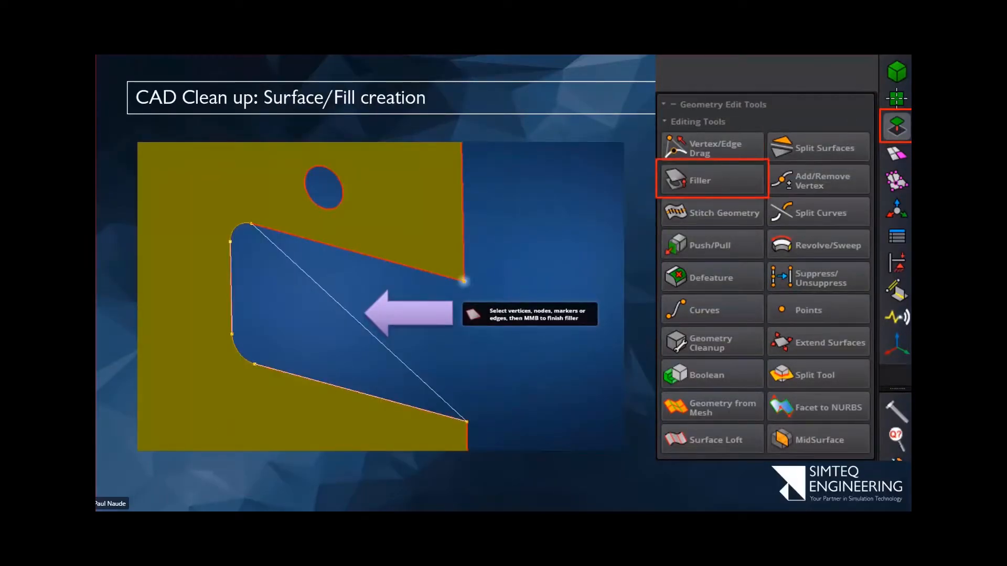
{"action": "key", "text": "alt+Tab"}
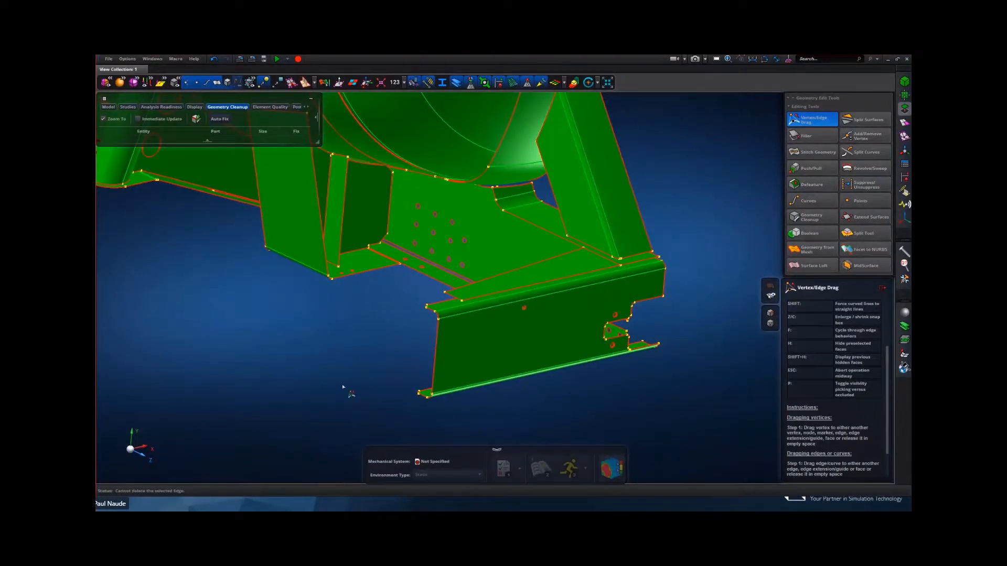
- Fill two small round holes in the end channel's web with Filler: the upper one near mid-length and the one below the end notch
{"action": "mouse_move", "coordinate": [400, 338]}
{"action": "middle_mouse_down"}
{"action": "mouse_move", "coordinate": [377, 332]}
{"action": "mouse_move", "coordinate": [385, 337]}
{"action": "middle_mouse_up"}
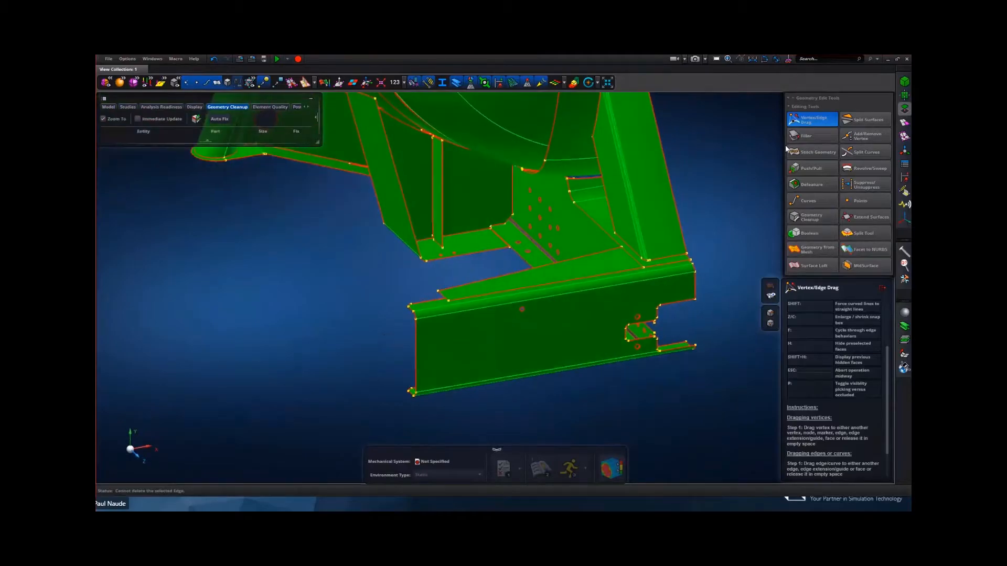
{"action": "left_click", "coordinate": [810, 138]}
{"action": "middle_click_drag", "start_coordinate": [573, 305], "coordinate": [521, 322]}
{"action": "scroll", "coordinate": [521, 322], "scroll_direction": "up", "scroll_amount": 5}
{"action": "right_click_drag", "start_coordinate": [521, 322], "coordinate": [332, 260]}
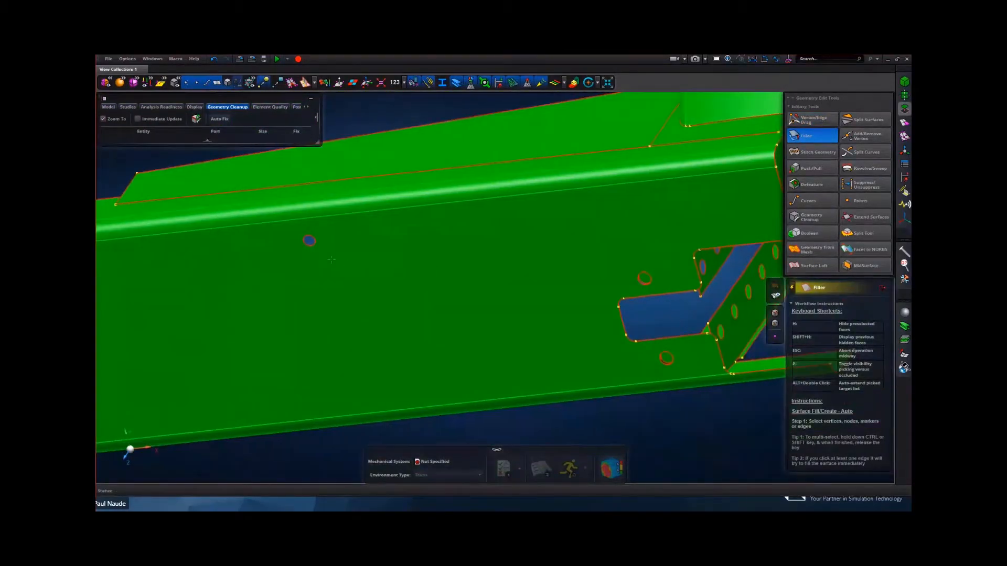
{"action": "left_click", "coordinate": [309, 240]}
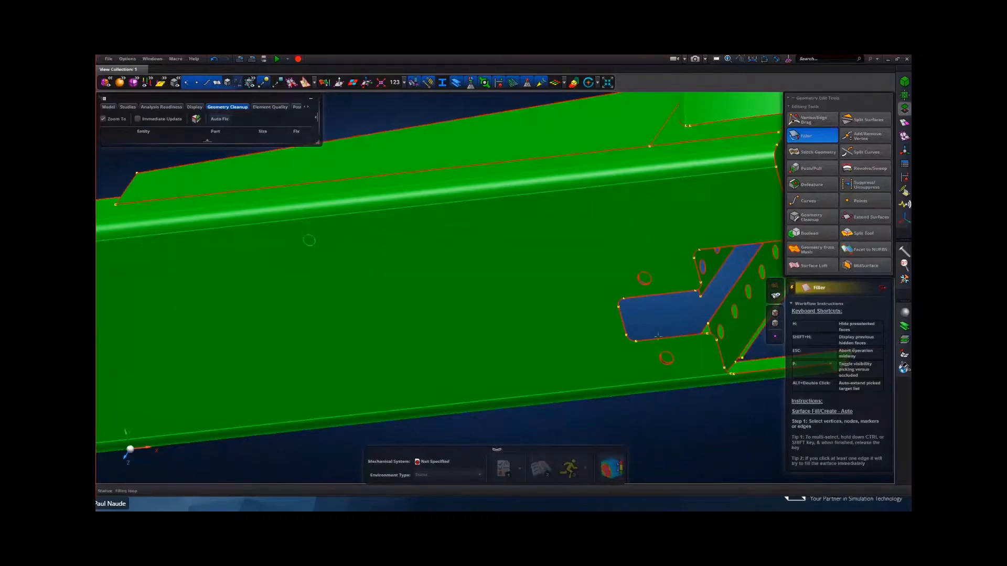
{"action": "scroll", "coordinate": [659, 364], "scroll_direction": "up", "scroll_amount": 3}
{"action": "left_click", "coordinate": [662, 359]}
{"action": "scroll", "coordinate": [652, 321], "scroll_direction": "down", "scroll_amount": 8}
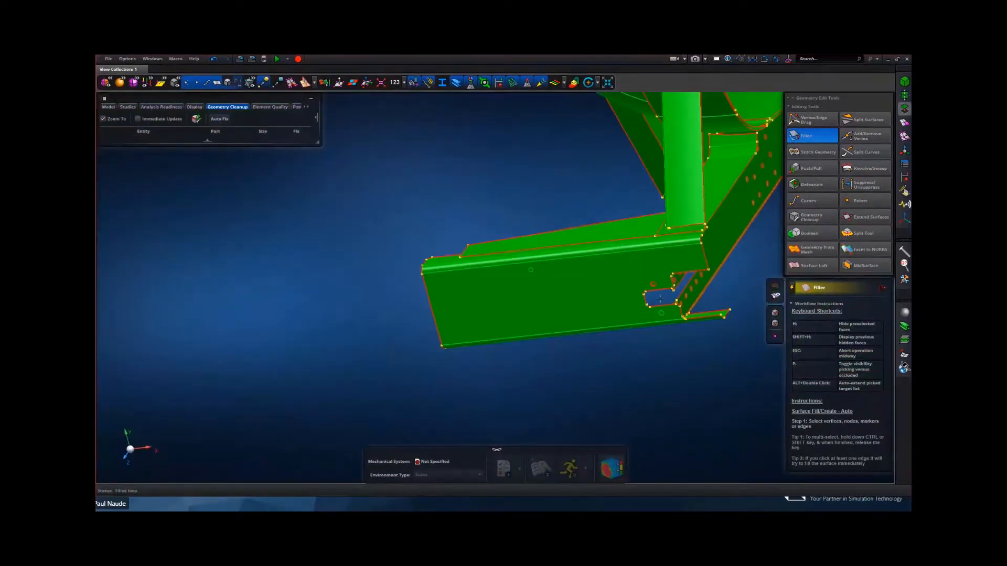
- Add two vertices on the rim of the lower round hole in the triangular gusset plate with Add/Remove Vertex
{"action": "right_click_drag", "start_coordinate": [652, 320], "coordinate": [568, 352]}
{"action": "scroll", "coordinate": [568, 353], "scroll_direction": "down", "scroll_amount": 3}
{"action": "middle_click_drag", "start_coordinate": [568, 353], "coordinate": [629, 287]}
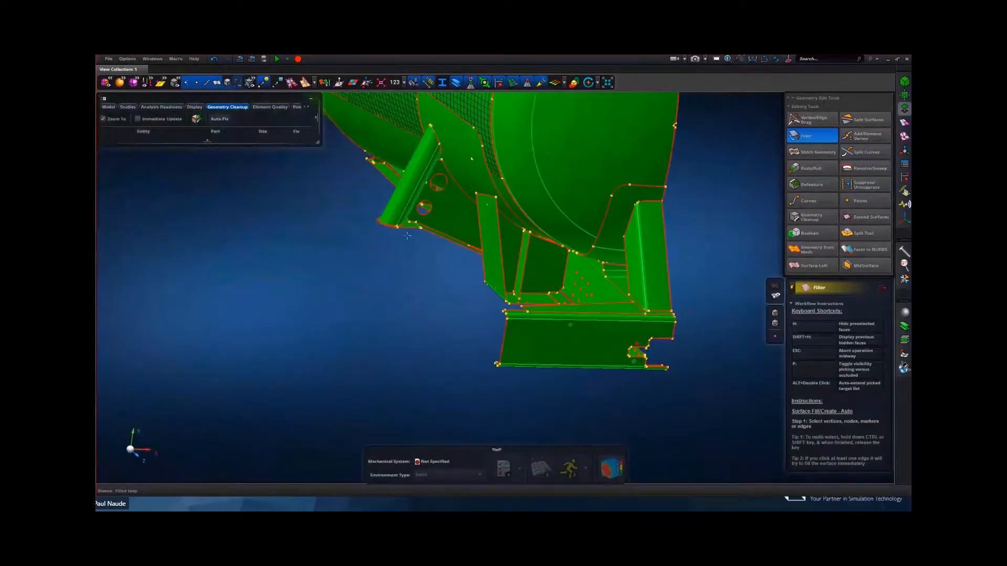
{"action": "scroll", "coordinate": [419, 225], "scroll_direction": "up", "scroll_amount": 5}
{"action": "right_click_drag", "start_coordinate": [418, 224], "coordinate": [390, 336]}
{"action": "middle_click_drag", "start_coordinate": [393, 341], "coordinate": [707, 134]}
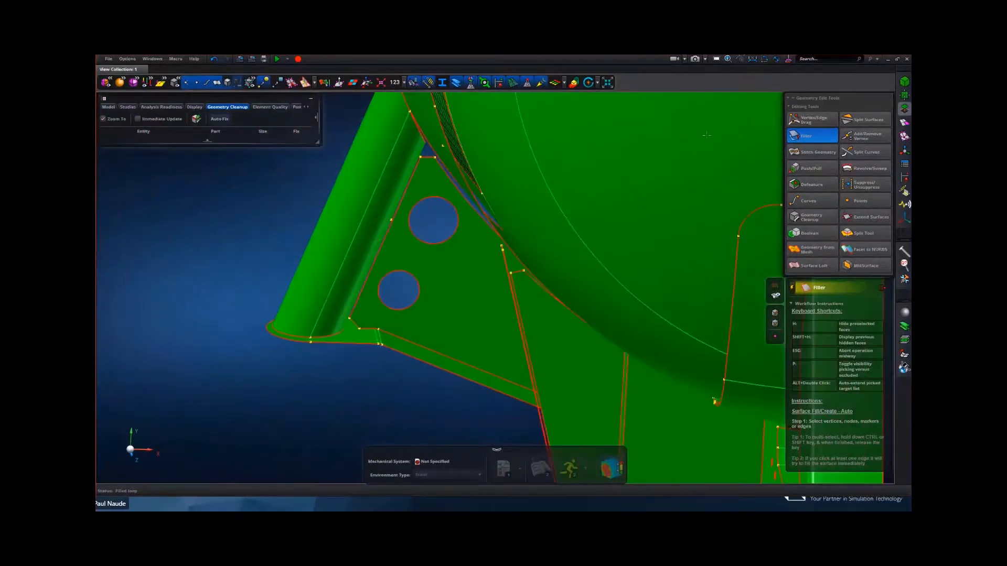
{"action": "left_click", "coordinate": [864, 137]}
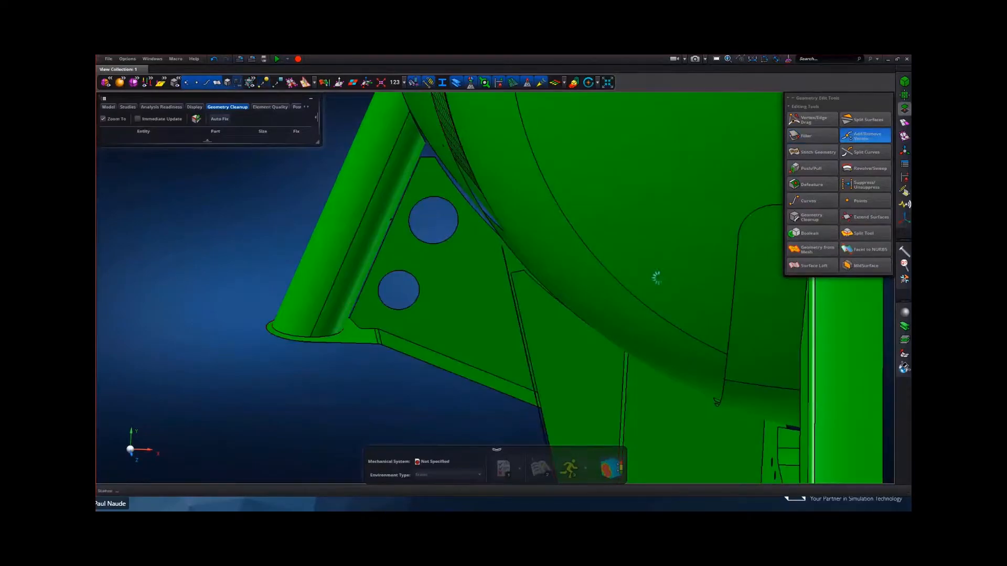
{"action": "left_click", "coordinate": [407, 307]}
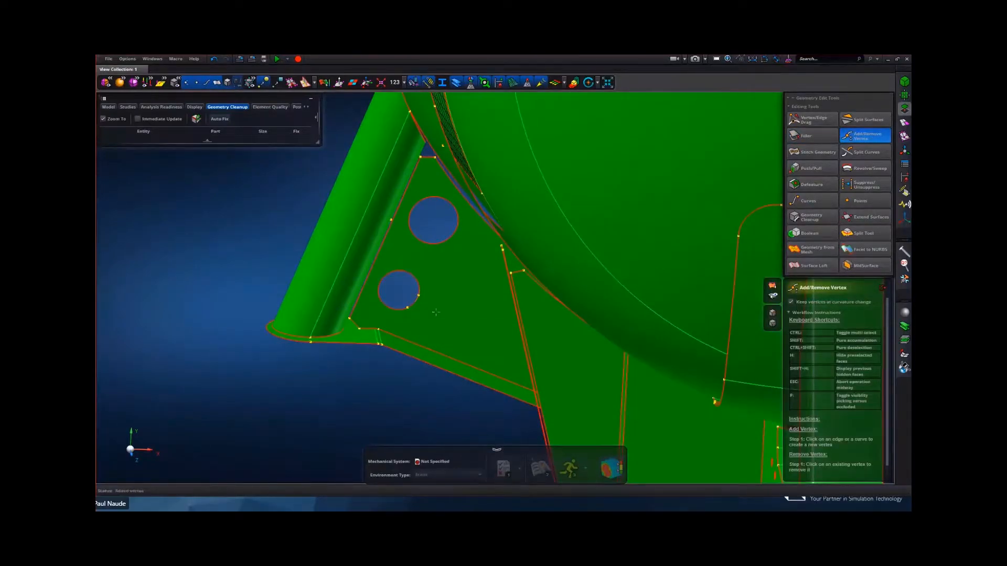
- Try dragging one of the hole's rim vertices outward, undo it, and add a third vertex higher on the same rim
{"action": "left_click", "coordinate": [812, 120]}
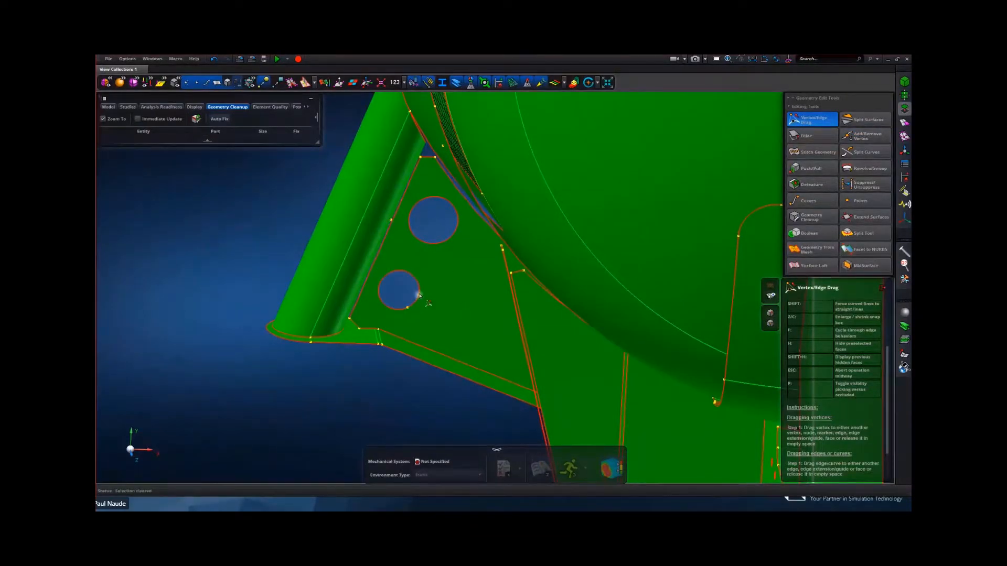
{"action": "left_click_drag", "start_coordinate": [417, 295], "coordinate": [434, 296]}
{"action": "left_click", "coordinate": [865, 136]}
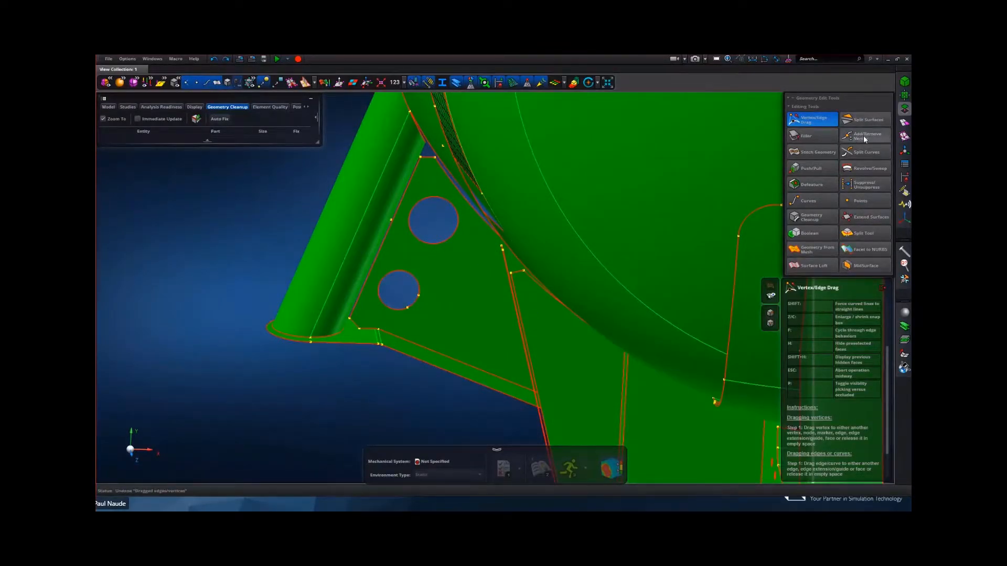
{"action": "left_click", "coordinate": [414, 279]}
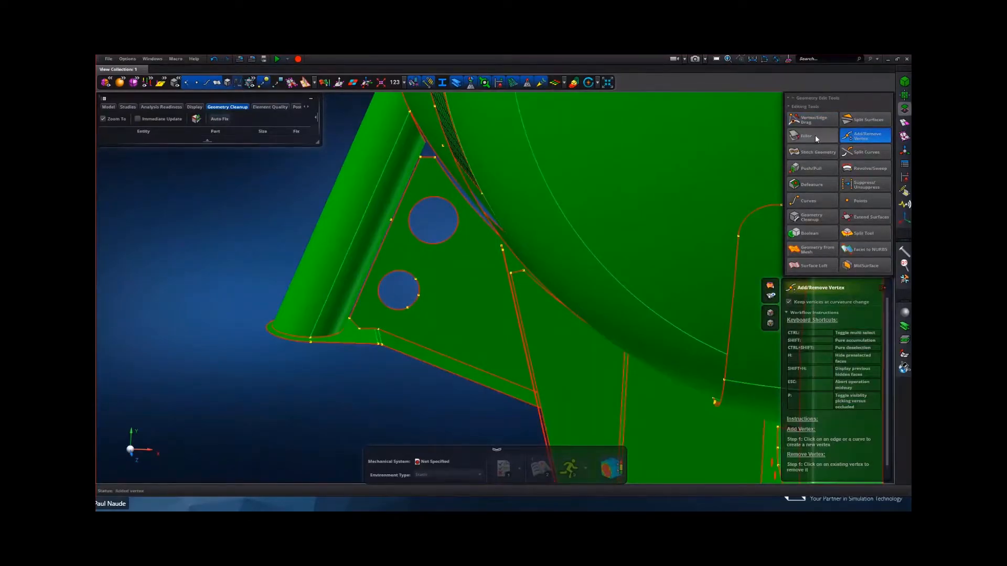
- Drag the middle rim vertex of the gusset's lower hole outward with Vertex/Edge Drag to form a curved bulge
{"action": "left_click", "coordinate": [813, 121]}
{"action": "scroll", "coordinate": [366, 317], "scroll_direction": "up", "scroll_amount": 5}
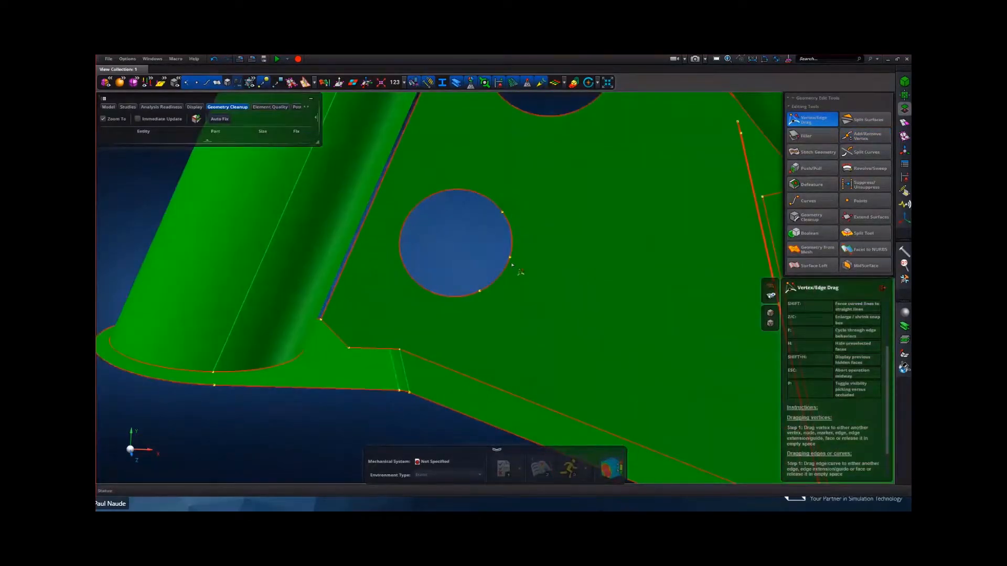
{"action": "left_click_drag", "start_coordinate": [544, 268], "coordinate": [545, 271]}
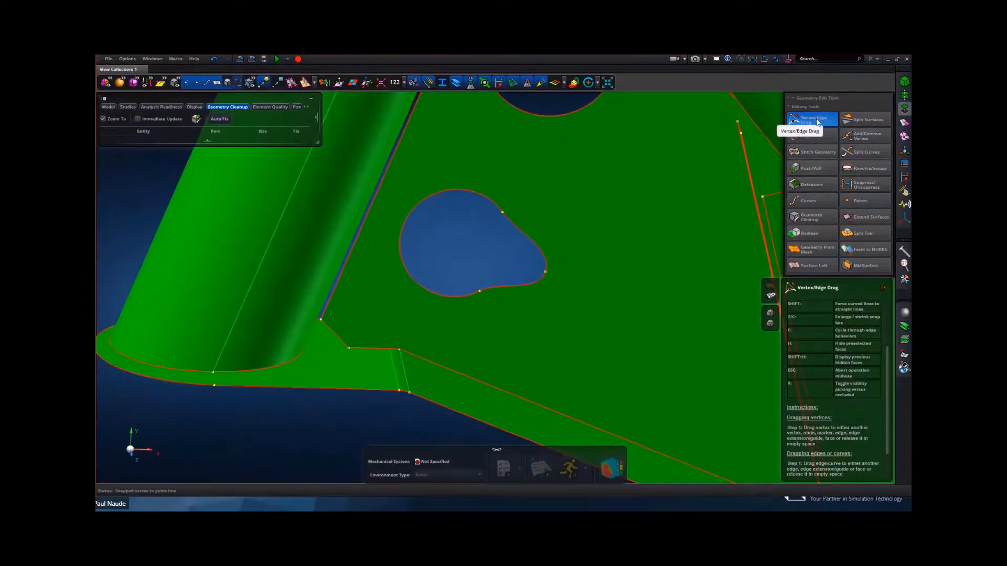
- Restart Vertex/Edge Drag, collapse its workflow instructions and set the line behavior to straight lines
{"action": "left_click", "coordinate": [882, 290]}
{"action": "scroll", "coordinate": [839, 355], "scroll_direction": "up", "scroll_amount": 4}
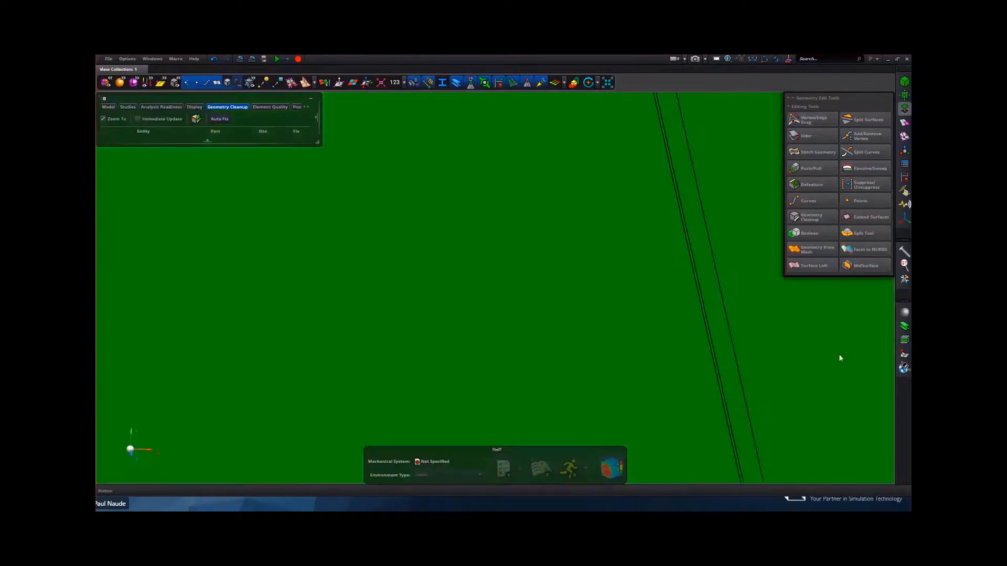
{"action": "left_click", "coordinate": [802, 115]}
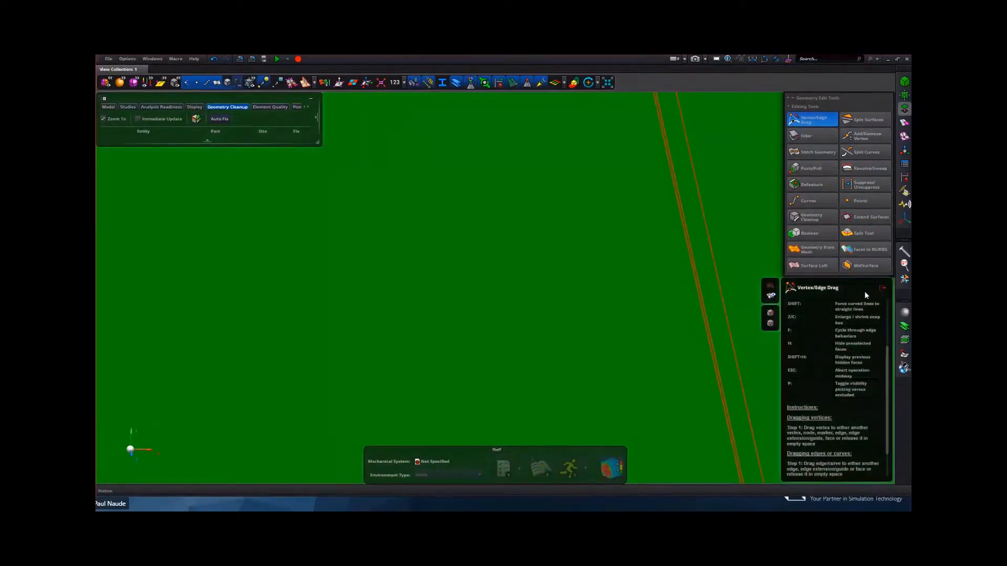
{"action": "scroll", "coordinate": [807, 322], "scroll_direction": "up", "scroll_amount": 3}
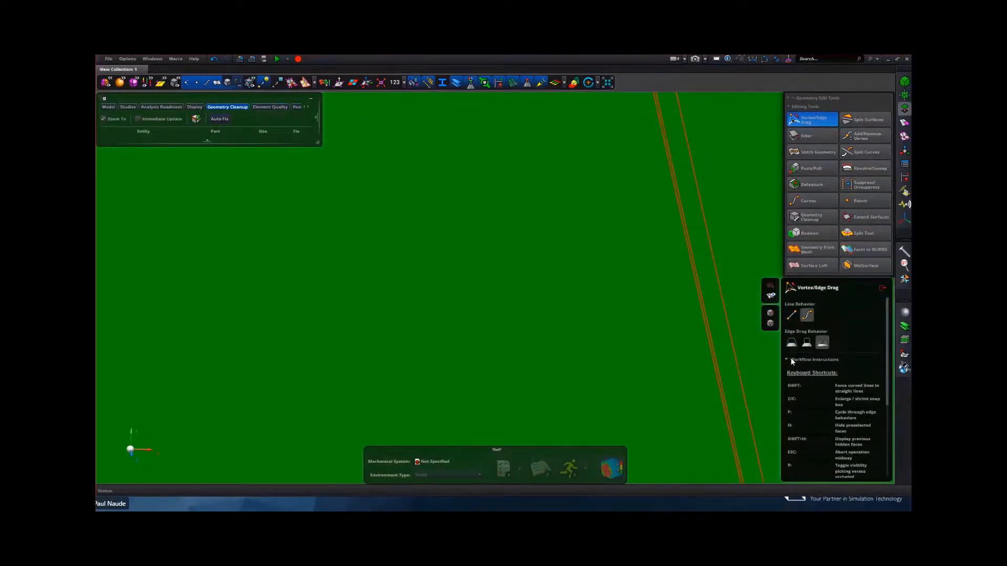
{"action": "left_click", "coordinate": [788, 361]}
{"action": "left_click", "coordinate": [795, 315]}
{"action": "scroll", "coordinate": [554, 303], "scroll_direction": "down", "scroll_amount": 5}
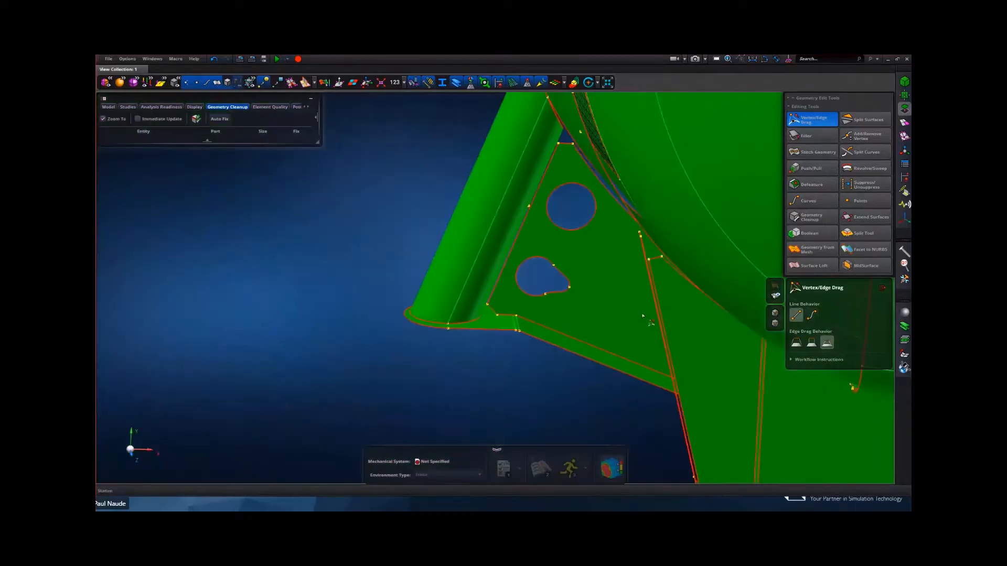
- Try to drag the bulge's lower edge outward, and switch the edge drag behavior to the middle option
{"action": "scroll", "coordinate": [553, 303], "scroll_direction": "up", "scroll_amount": 3}
{"action": "left_click", "coordinate": [559, 274]}
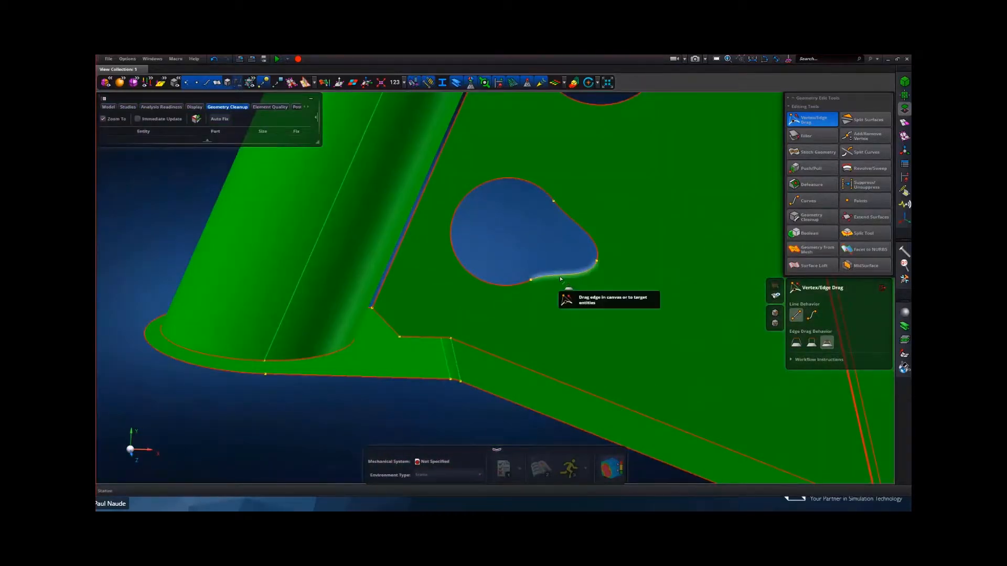
{"action": "left_click_drag", "start_coordinate": [561, 300], "coordinate": [561, 301]}
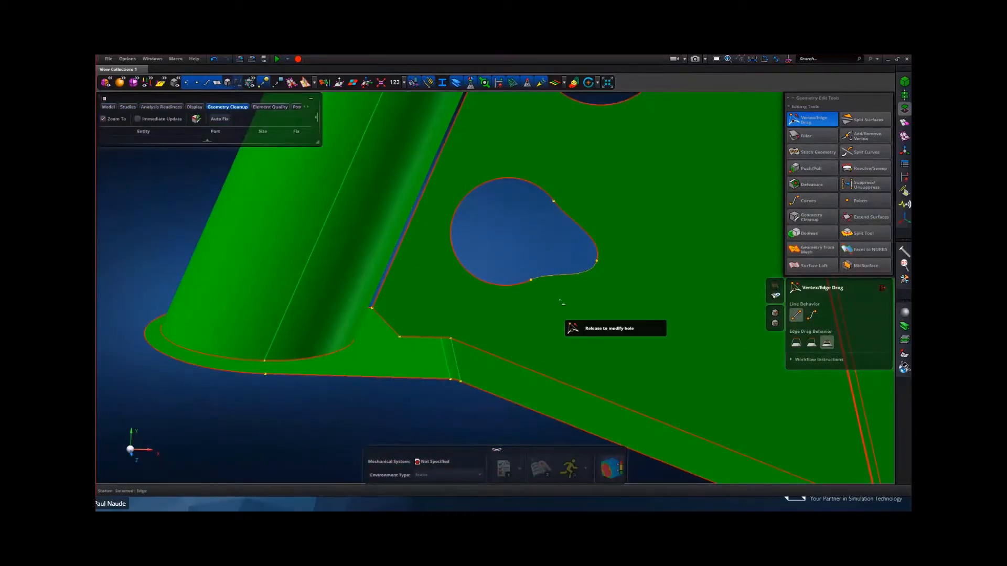
{"action": "left_click", "coordinate": [811, 344]}
{"action": "left_click", "coordinate": [579, 298]}
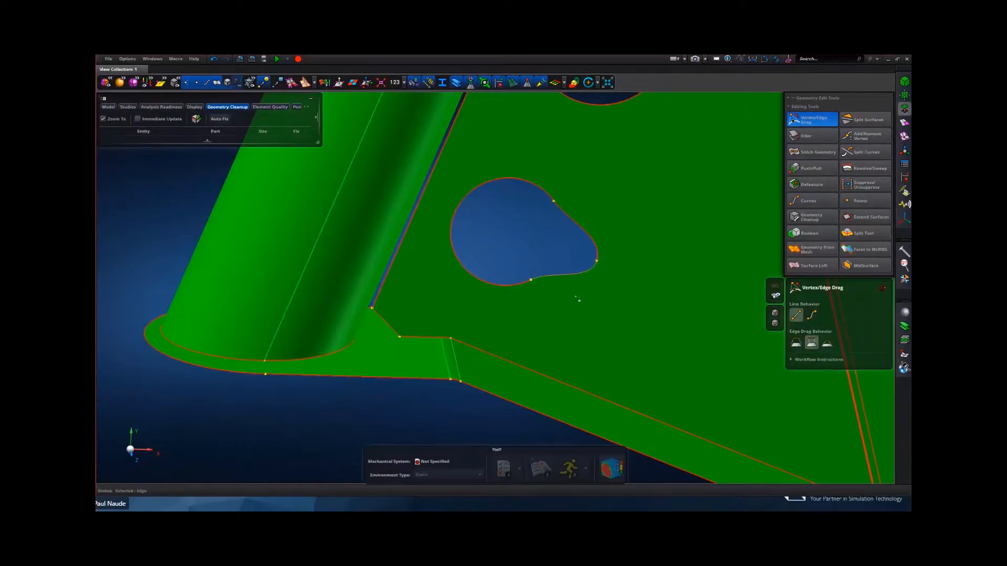
- Pull the bulge's tip vertex inward with straight edges, and drag the short lower edge outward into a slot-like extension
{"action": "left_click_drag", "start_coordinate": [595, 260], "coordinate": [577, 253]}
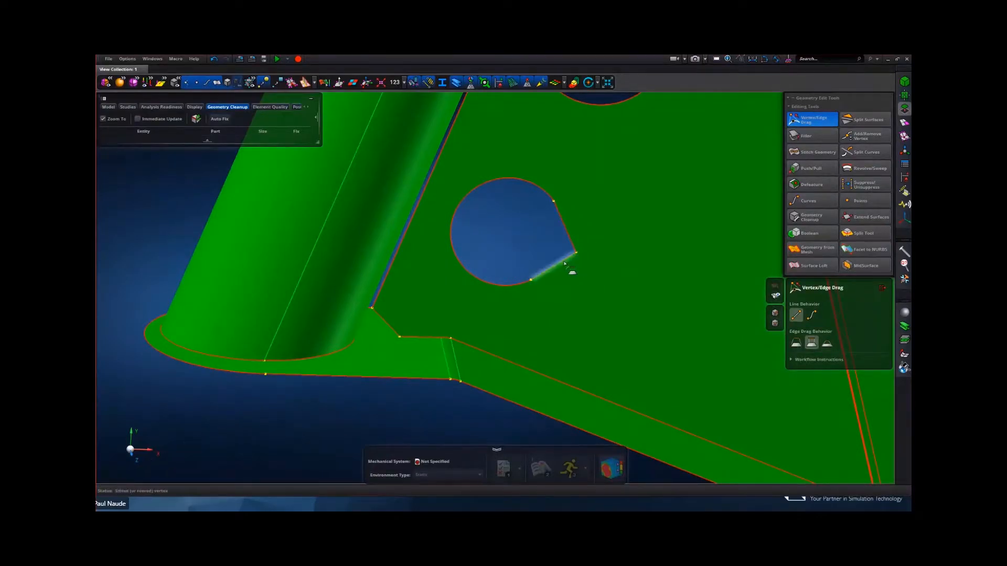
{"action": "left_click_drag", "start_coordinate": [576, 305], "coordinate": [586, 299]}
{"action": "scroll", "coordinate": [588, 298], "scroll_direction": "down", "scroll_amount": 6}
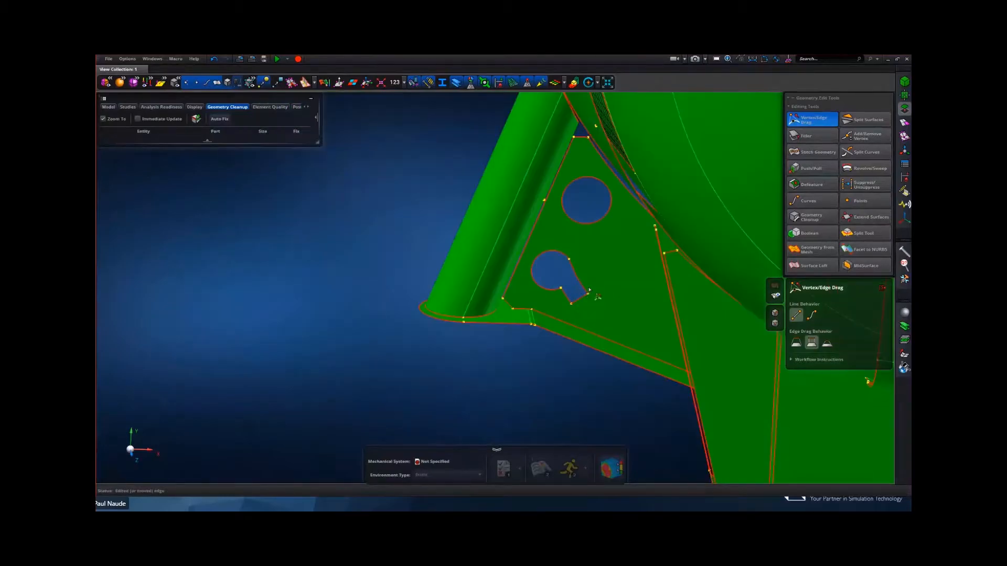
- Fill the reshaped keyhole-like opening in the gusset plate with Filler
{"action": "scroll", "coordinate": [580, 288], "scroll_direction": "up", "scroll_amount": 3}
{"action": "middle_click_drag", "start_coordinate": [540, 313], "coordinate": [415, 315]}
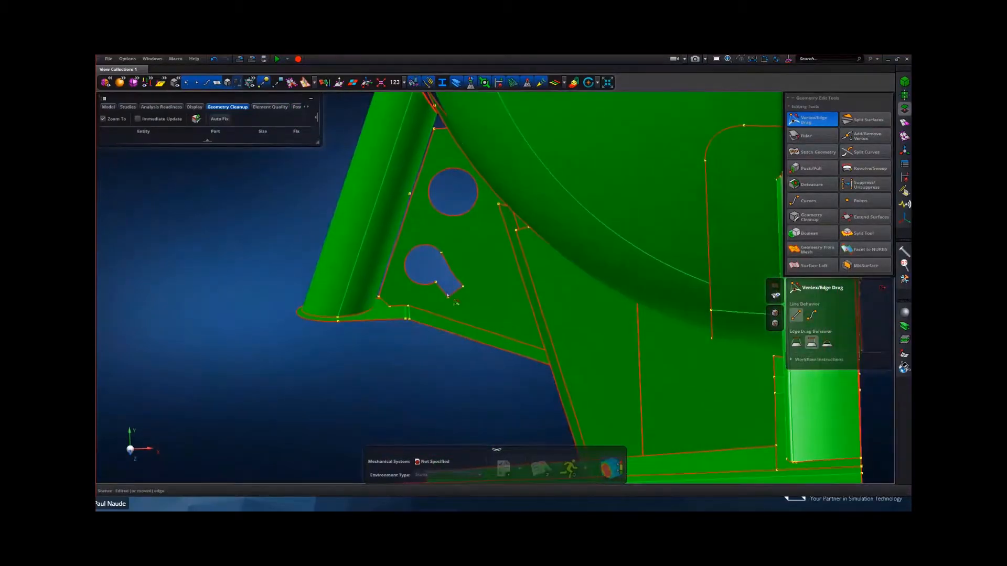
{"action": "left_click", "coordinate": [820, 135]}
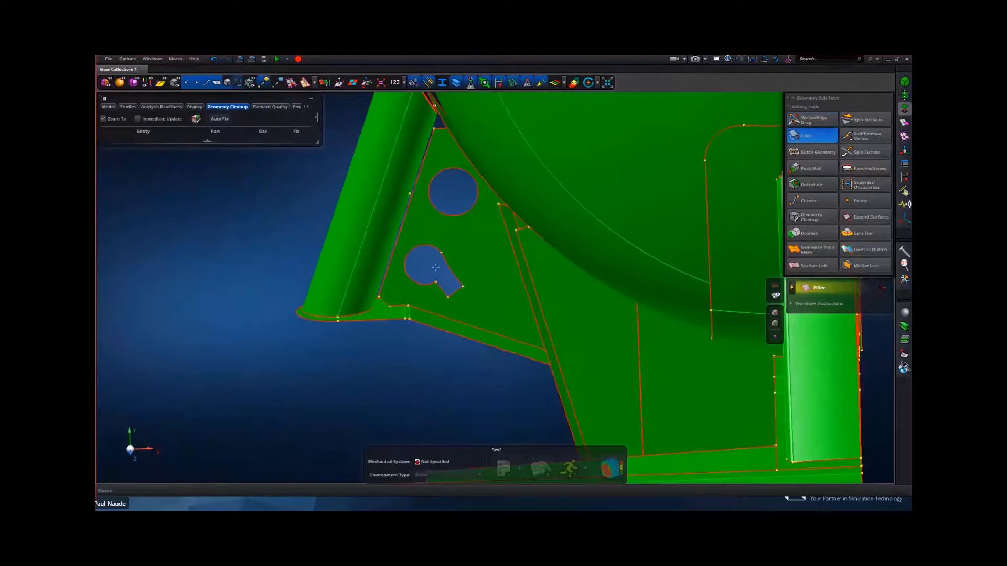
{"action": "left_click", "coordinate": [442, 292]}
- Switch the Filler tool to manual execution at the open-ended notch in the end channel's web
{"action": "scroll", "coordinate": [407, 351], "scroll_direction": "down", "scroll_amount": 4}
{"action": "middle_click_drag", "start_coordinate": [407, 350], "coordinate": [252, 309]}
{"action": "middle_click_drag", "start_coordinate": [299, 279], "coordinate": [346, 285]}
{"action": "middle_click_drag", "start_coordinate": [362, 367], "coordinate": [466, 236]}
{"action": "middle_click_drag", "start_coordinate": [711, 323], "coordinate": [655, 327]}
{"action": "scroll", "coordinate": [655, 327], "scroll_direction": "up", "scroll_amount": 5}
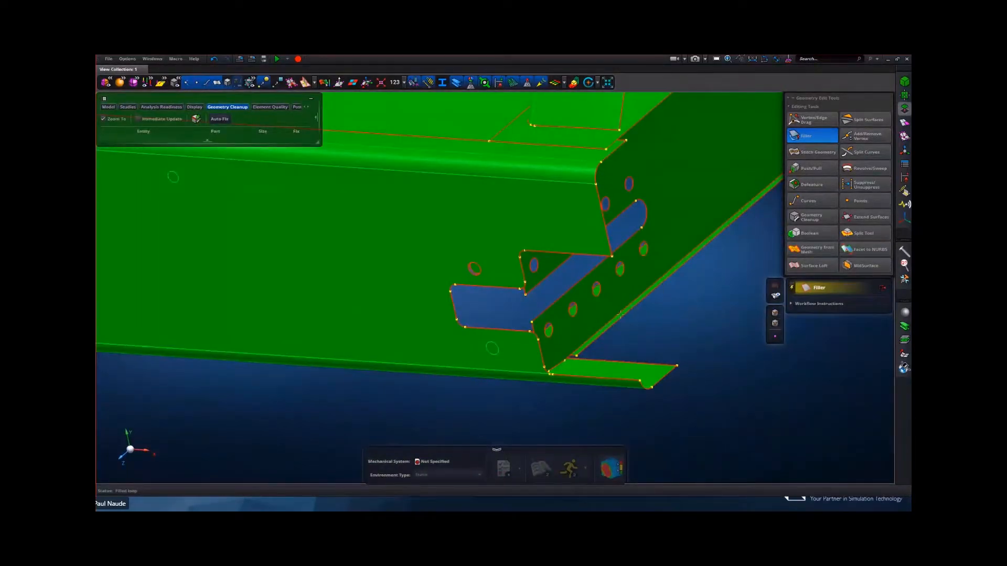
{"action": "middle_click_drag", "start_coordinate": [683, 320], "coordinate": [689, 318]}
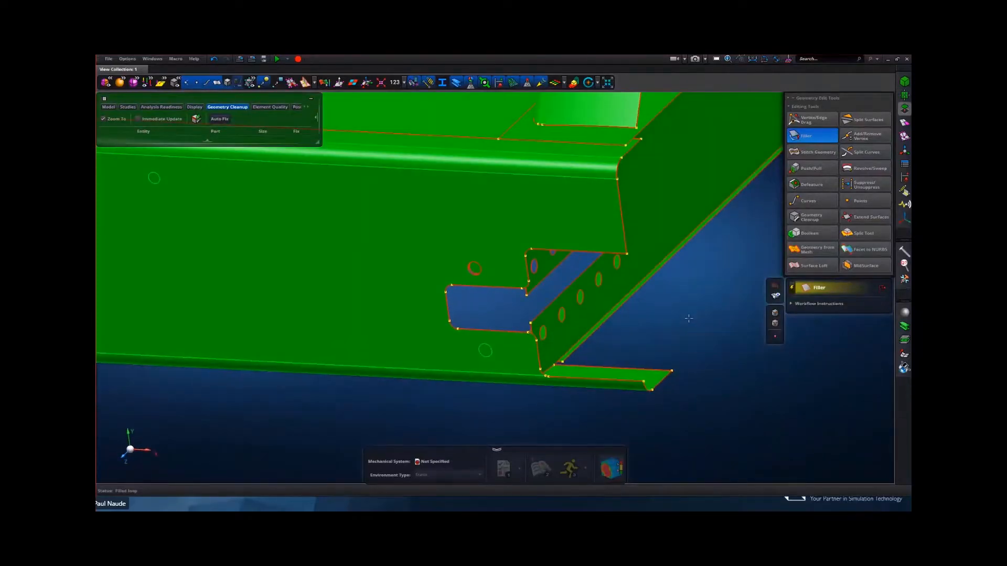
{"action": "scroll", "coordinate": [510, 320], "scroll_direction": "up", "scroll_amount": 5}
{"action": "middle_click_drag", "start_coordinate": [511, 320], "coordinate": [516, 331]}
{"action": "left_click", "coordinate": [792, 289]}
{"action": "scroll", "coordinate": [489, 309], "scroll_direction": "up", "scroll_amount": 3}
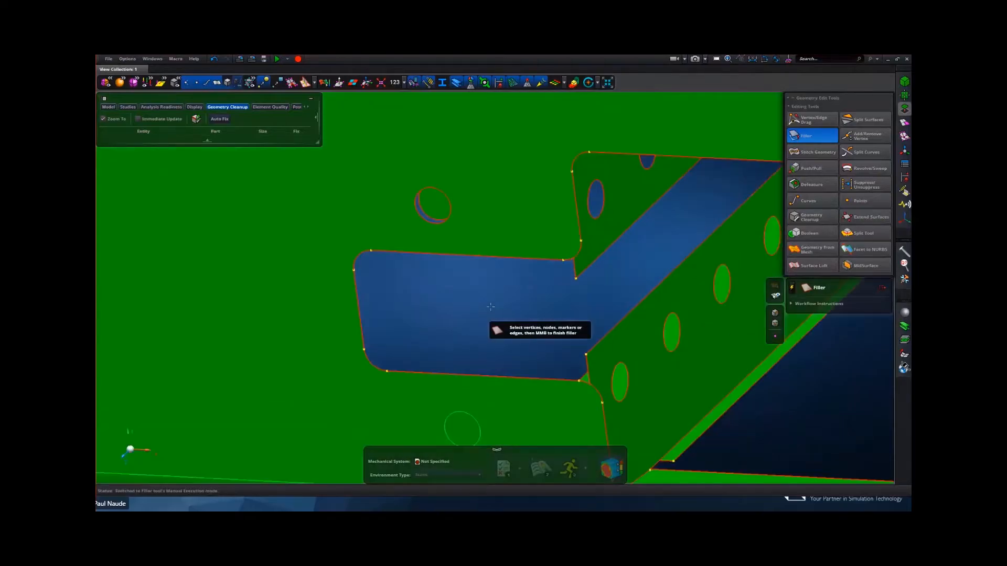
- Select the notch's upper, inner and lower boundary edges with its rounded corners, and fill it flush with the web
{"action": "left_click", "coordinate": [563, 259]}
{"action": "left_click", "coordinate": [354, 269]}
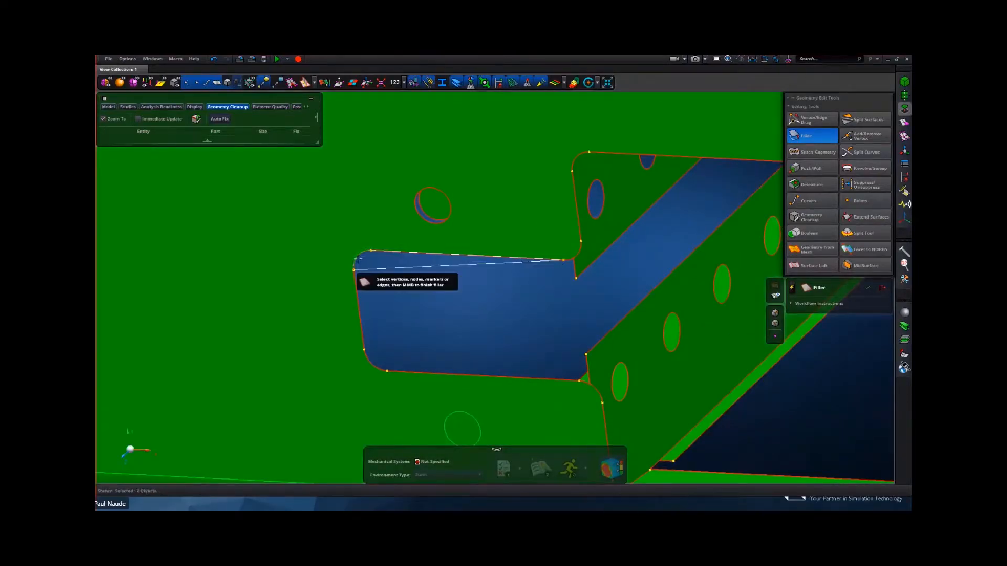
{"action": "left_click", "coordinate": [375, 359]}
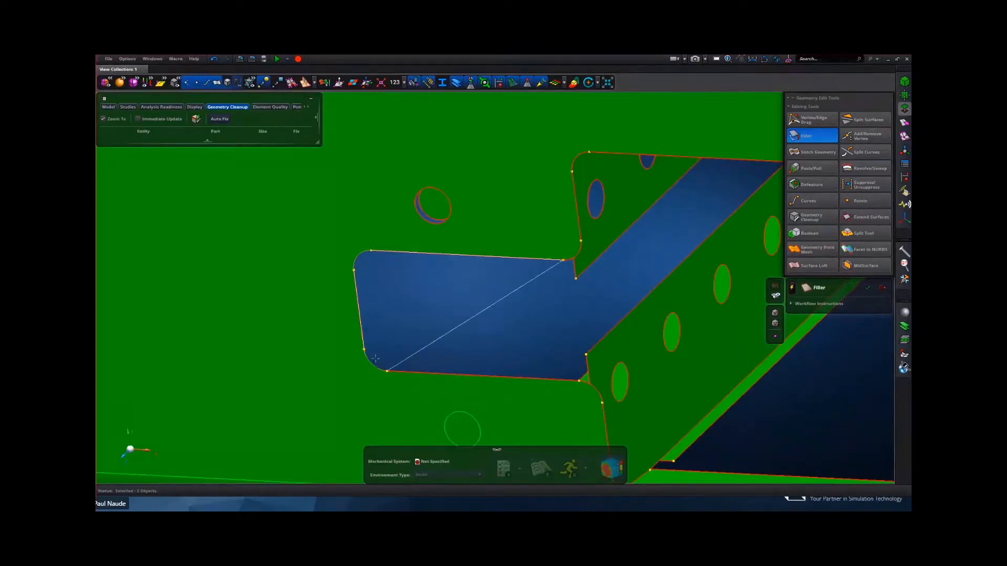
{"action": "middle_click_drag", "start_coordinate": [557, 354], "coordinate": [546, 356]}
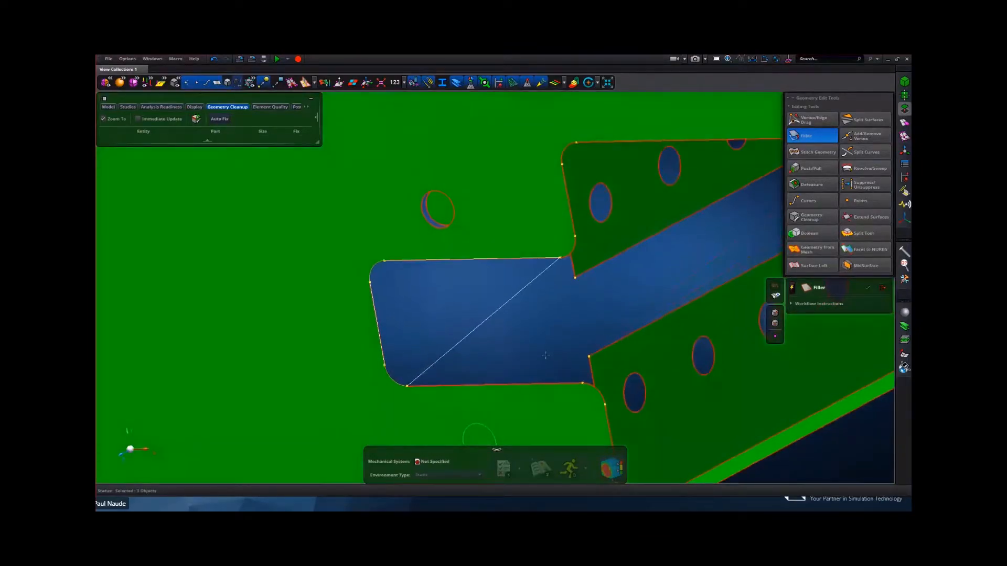
{"action": "left_click", "coordinate": [580, 381]}
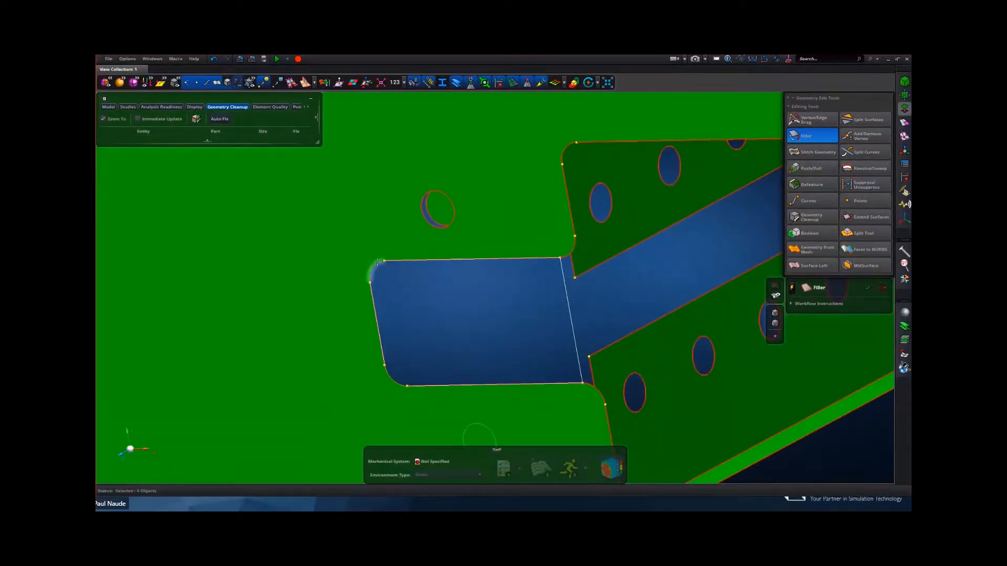
{"action": "scroll", "coordinate": [451, 302], "scroll_direction": "down", "scroll_amount": 3}
{"action": "mouse_move", "coordinate": [452, 301]}
{"action": "middle_mouse_down"}
{"action": "mouse_move", "coordinate": [419, 308]}
{"action": "mouse_move", "coordinate": [454, 304]}
{"action": "middle_mouse_up"}
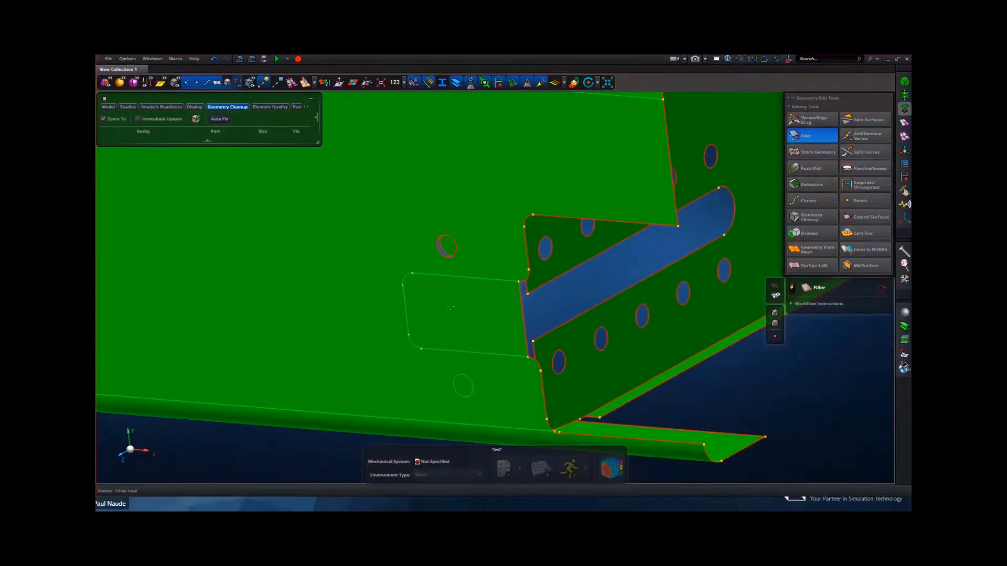
- Square the notch's rounded upper corner with Vertex/Edge Drag, and snap the upper end edge's vertices to the filled patch corner and neighbouring edge
{"action": "right_click_drag", "start_coordinate": [459, 305], "coordinate": [432, 273]}
{"action": "middle_click_drag", "start_coordinate": [432, 273], "coordinate": [440, 274]}
{"action": "scroll", "coordinate": [439, 274], "scroll_direction": "up", "scroll_amount": 3}
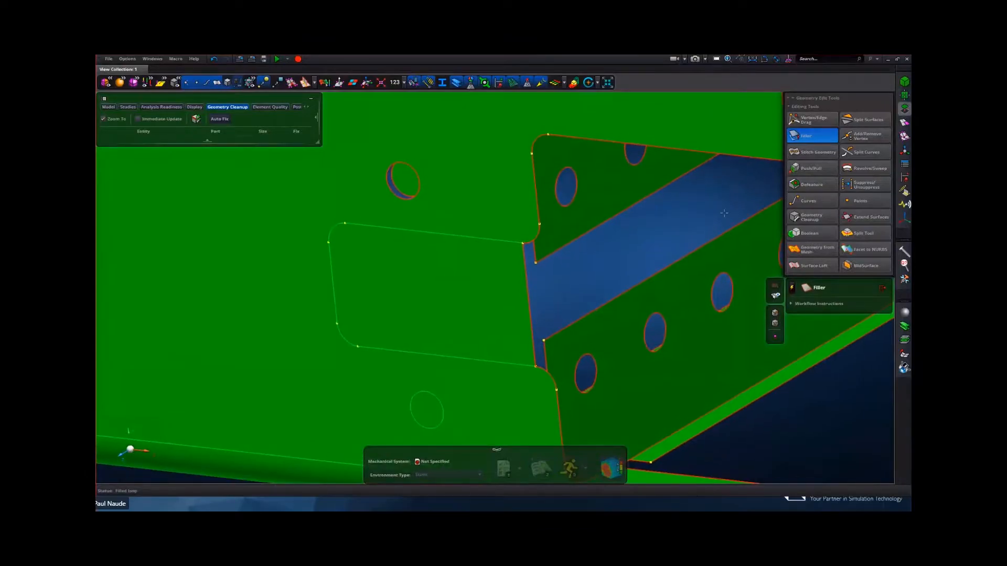
{"action": "left_click", "coordinate": [805, 118]}
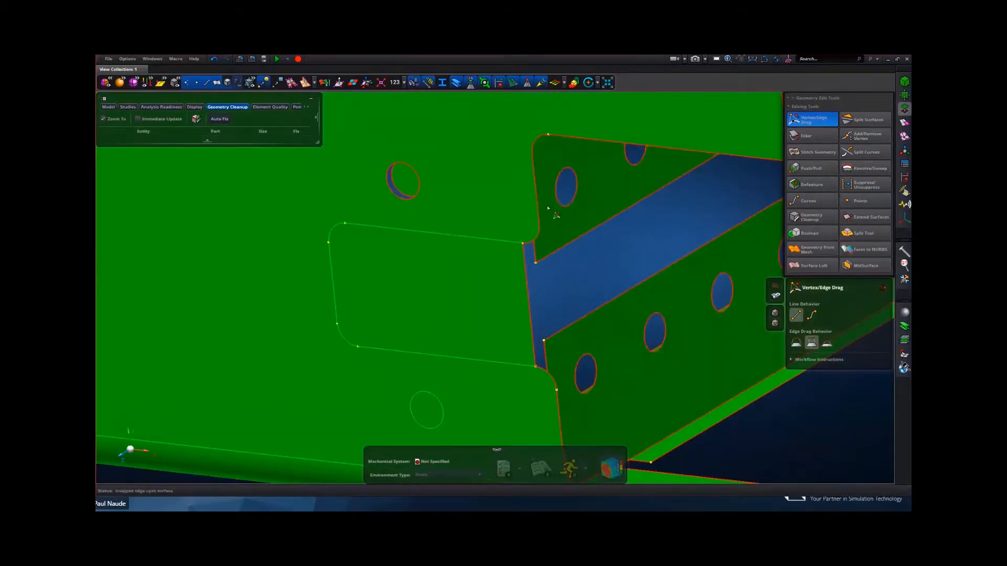
{"action": "left_click_drag", "start_coordinate": [531, 314], "coordinate": [561, 349]}
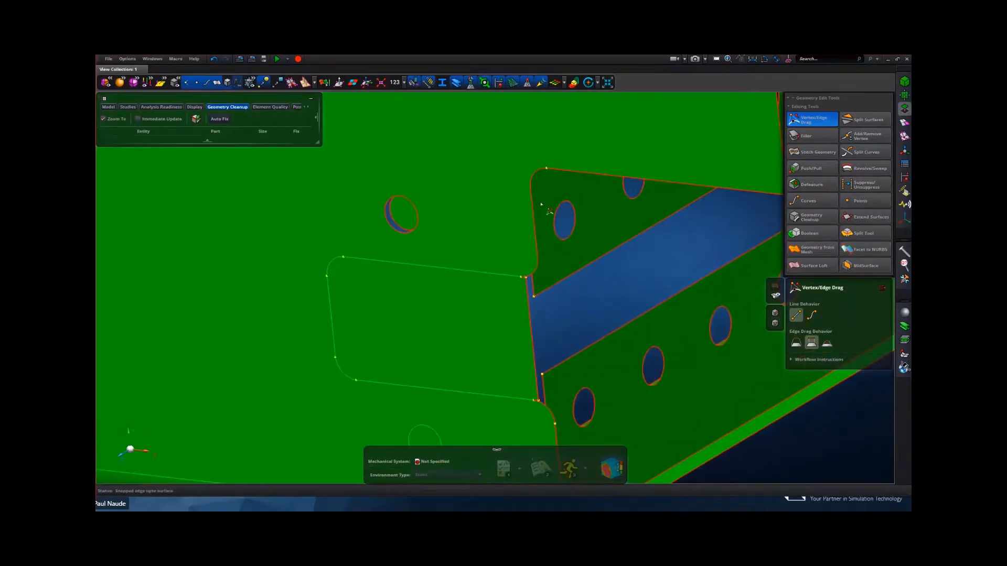
{"action": "left_click_drag", "start_coordinate": [546, 173], "coordinate": [508, 169]}
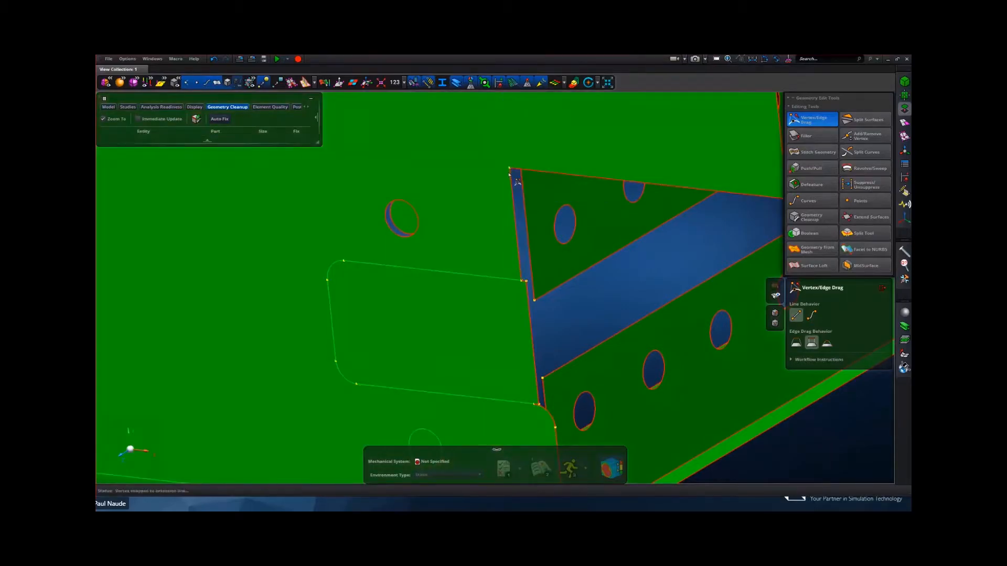
{"action": "scroll", "coordinate": [501, 268], "scroll_direction": "up", "scroll_amount": 3}
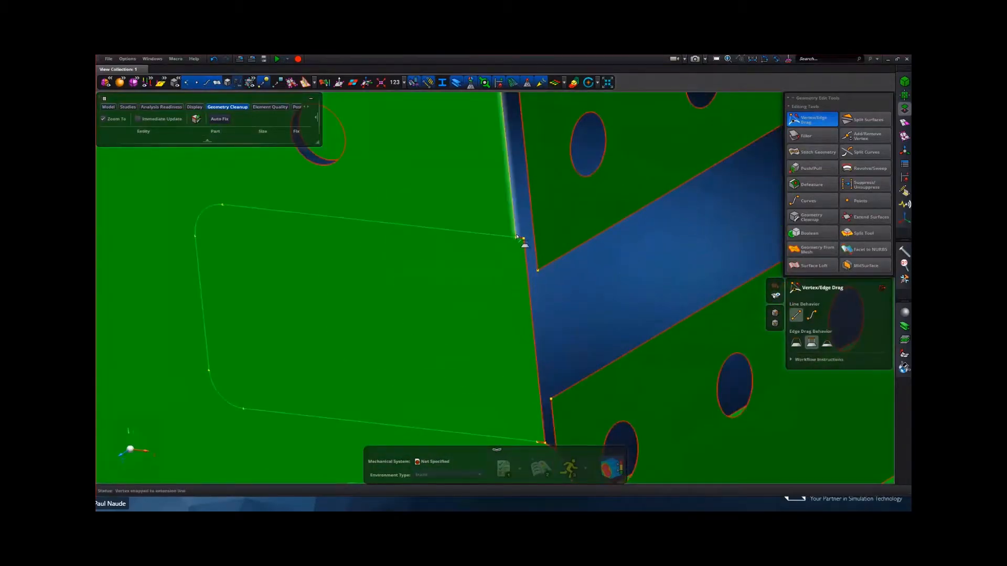
{"action": "left_click_drag", "start_coordinate": [517, 239], "coordinate": [523, 240]}
{"action": "scroll", "coordinate": [520, 245], "scroll_direction": "down", "scroll_amount": 3}
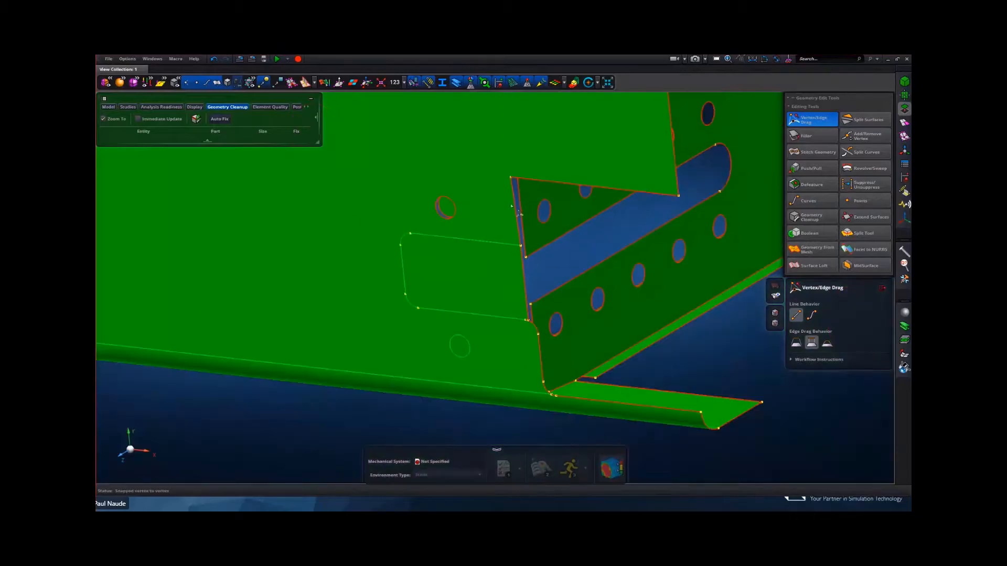
{"action": "scroll", "coordinate": [505, 188], "scroll_direction": "up", "scroll_amount": 3}
{"action": "left_click_drag", "start_coordinate": [519, 157], "coordinate": [527, 163]}
- Try to remove the rounded corner edge below the filled patch with Defeature
{"action": "scroll", "coordinate": [532, 202], "scroll_direction": "down", "scroll_amount": 5}
{"action": "scroll", "coordinate": [527, 301], "scroll_direction": "up", "scroll_amount": 3}
{"action": "middle_click_drag", "start_coordinate": [528, 303], "coordinate": [500, 249]}
{"action": "scroll", "coordinate": [529, 240], "scroll_direction": "up", "scroll_amount": 5}
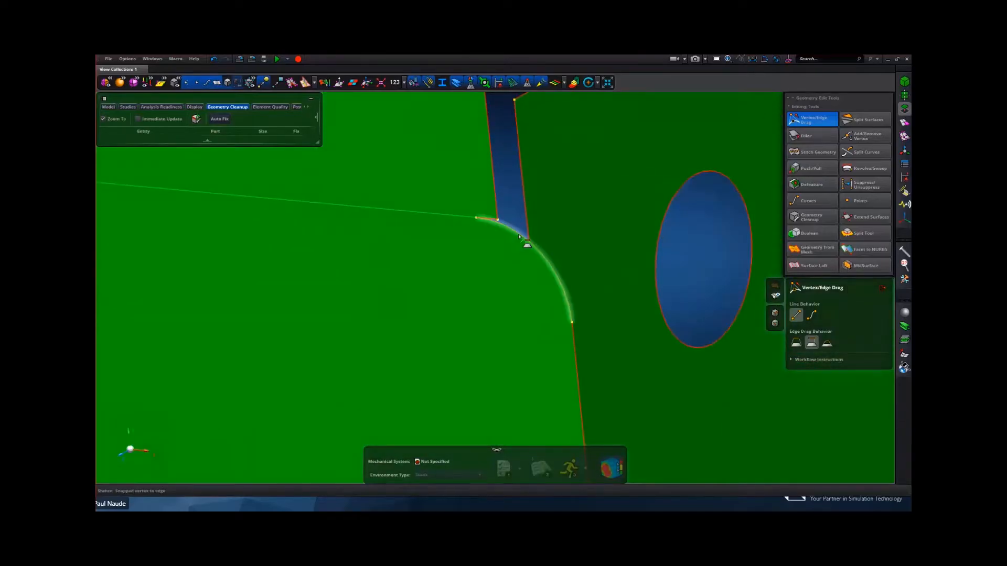
{"action": "left_click", "coordinate": [811, 183]}
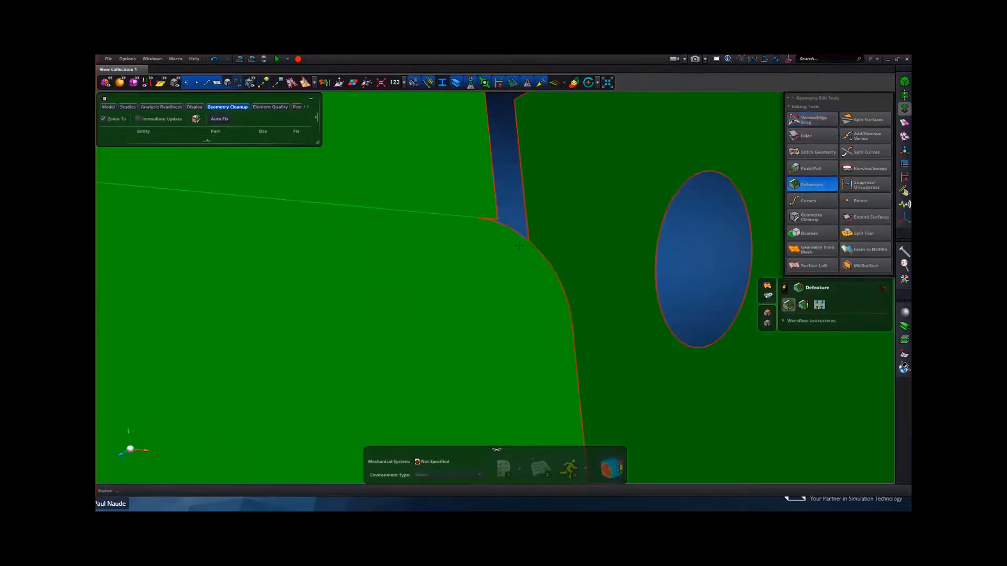
- Square the rounded corner below the patch with Vertex/Edge Drag, and snap the patch's lower corner vertex onto the new corner
{"action": "left_click", "coordinate": [813, 119]}
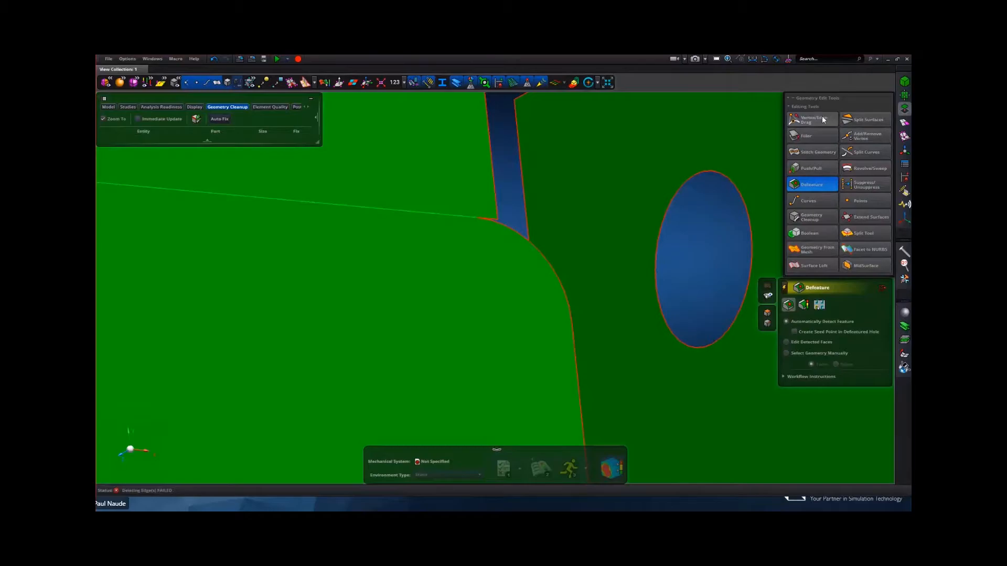
{"action": "left_click_drag", "start_coordinate": [506, 229], "coordinate": [507, 190]}
{"action": "key", "text": "Tab"}
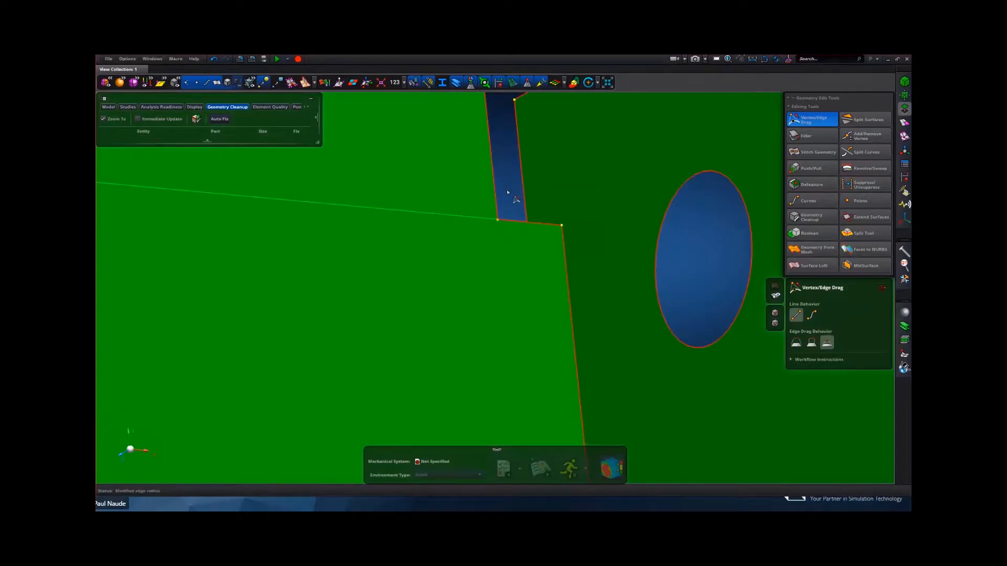
{"action": "scroll", "coordinate": [507, 186], "scroll_direction": "down", "scroll_amount": 3}
{"action": "middle_click_drag", "start_coordinate": [507, 186], "coordinate": [500, 250]}
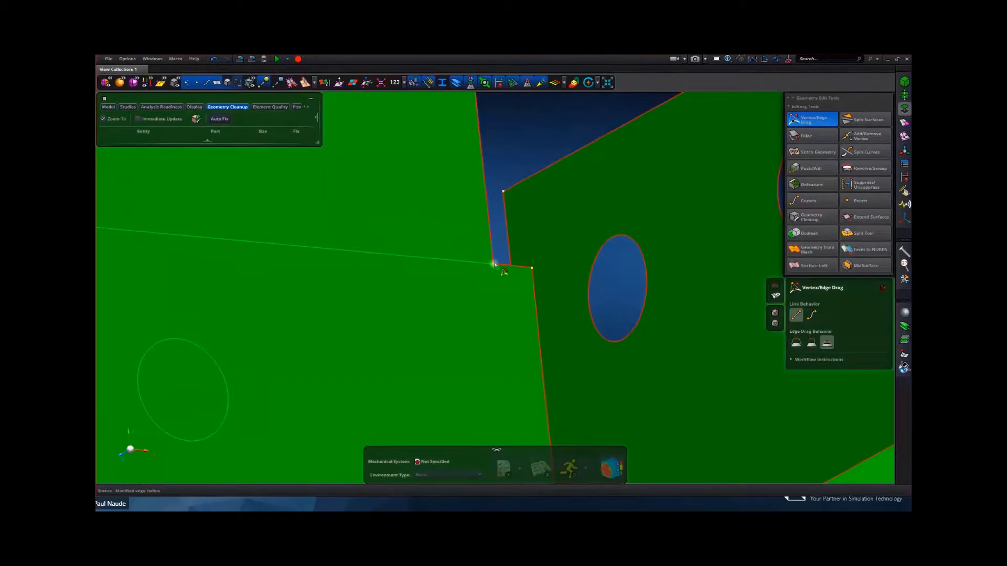
{"action": "left_click_drag", "start_coordinate": [508, 261], "coordinate": [532, 267]}
- Drag the web's end edge below the patch onto the adjoining surface, and snap its upper vertex to the patch corner
{"action": "scroll", "coordinate": [531, 265], "scroll_direction": "down", "scroll_amount": 5}
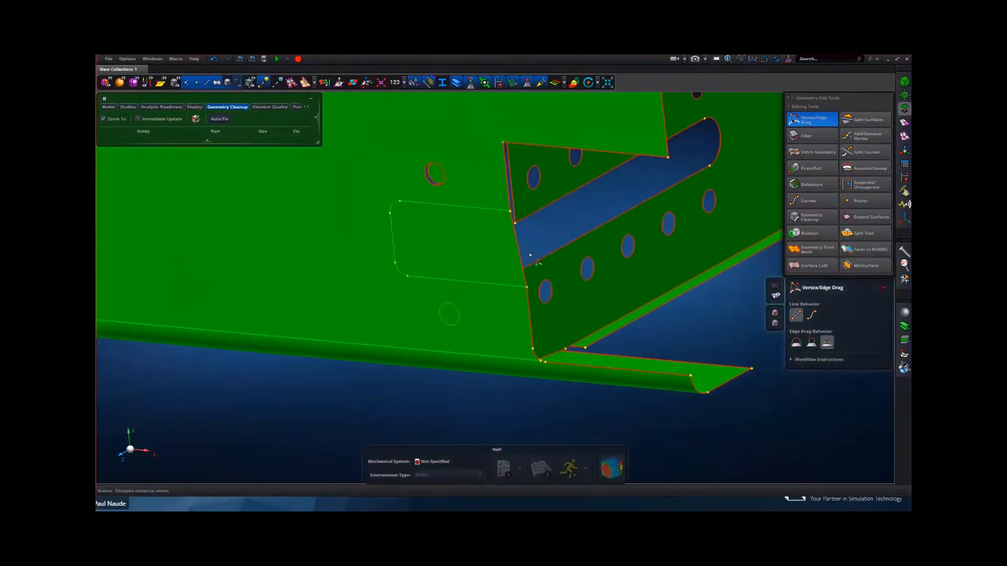
{"action": "middle_click_drag", "start_coordinate": [529, 256], "coordinate": [531, 256]}
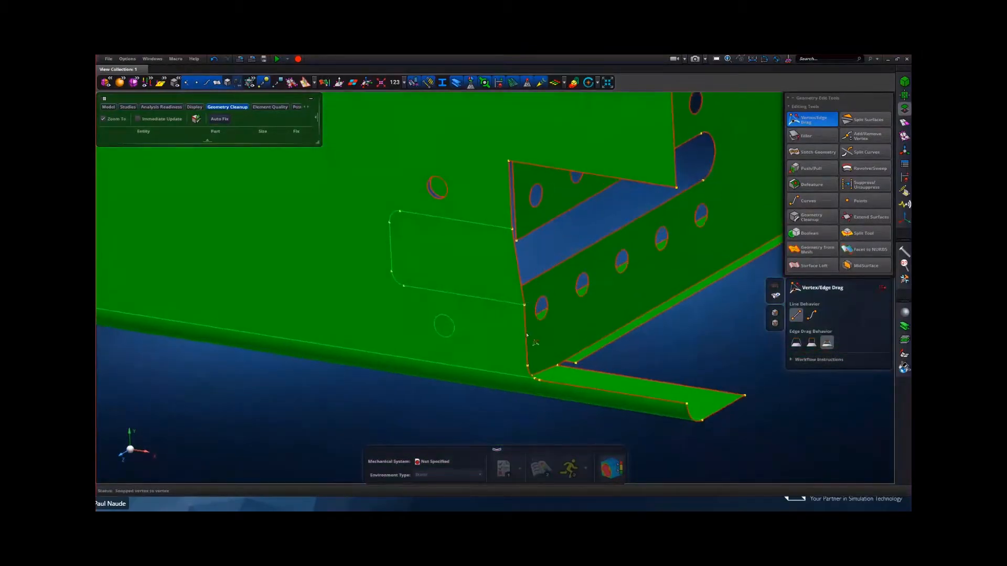
{"action": "left_click_drag", "start_coordinate": [532, 330], "coordinate": [537, 337]}
{"action": "scroll", "coordinate": [529, 331], "scroll_direction": "up", "scroll_amount": 5}
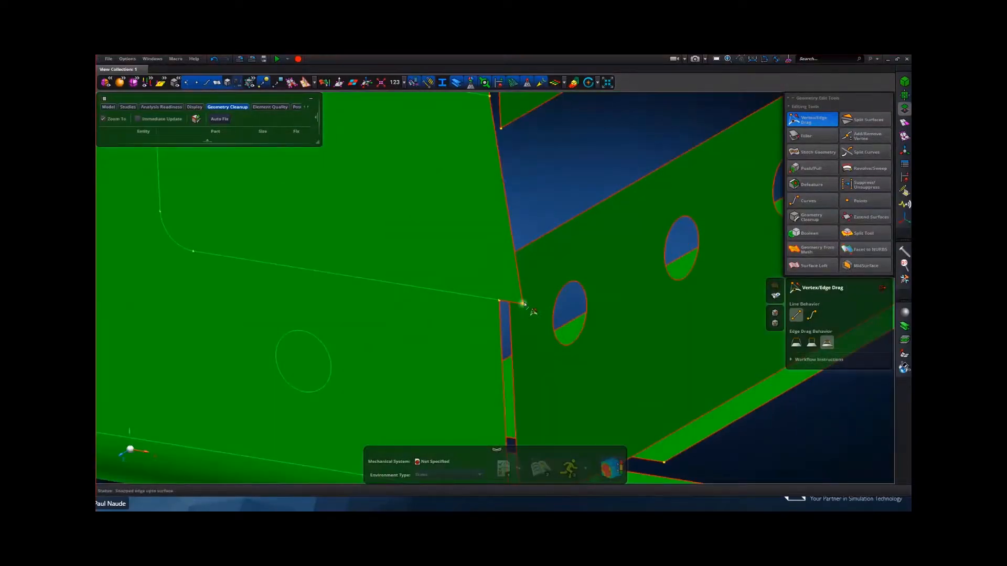
{"action": "left_click_drag", "start_coordinate": [499, 299], "coordinate": [523, 303]}
- Surface-mesh the tank shell, supports and frame together with a 50 mm mesh size and Mesh Flow Optimization enabled
{"action": "scroll", "coordinate": [513, 315], "scroll_direction": "down", "scroll_amount": 5}
{"action": "middle_click_drag", "start_coordinate": [507, 366], "coordinate": [469, 332]}
{"action": "right_click_drag", "start_coordinate": [598, 268], "coordinate": [501, 340]}
{"action": "scroll", "coordinate": [567, 306], "scroll_direction": "down", "scroll_amount": 4}
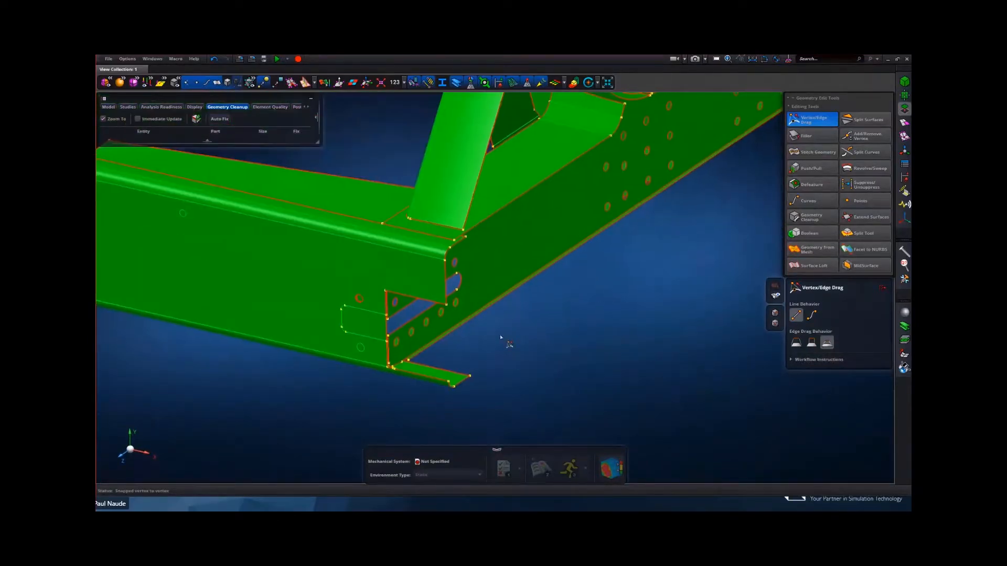
{"action": "left_click", "coordinate": [904, 124]}
{"action": "middle_click_drag", "start_coordinate": [612, 288], "coordinate": [582, 321]}
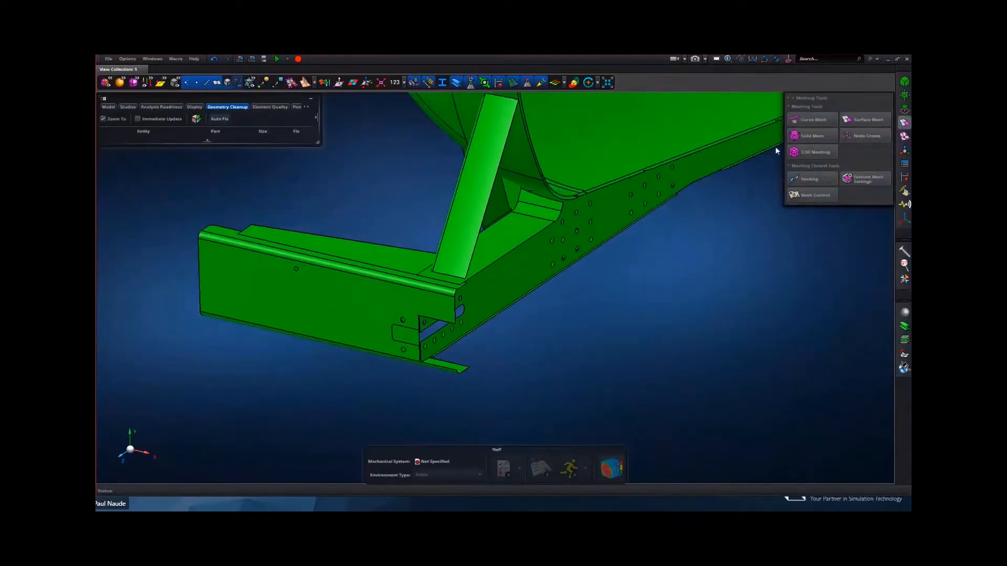
{"action": "left_click", "coordinate": [864, 120]}
{"action": "scroll", "coordinate": [681, 301], "scroll_direction": "down", "scroll_amount": 6}
{"action": "right_click_drag", "start_coordinate": [680, 304], "coordinate": [486, 334]}
{"action": "left_click_drag", "start_coordinate": [396, 156], "coordinate": [485, 348]}
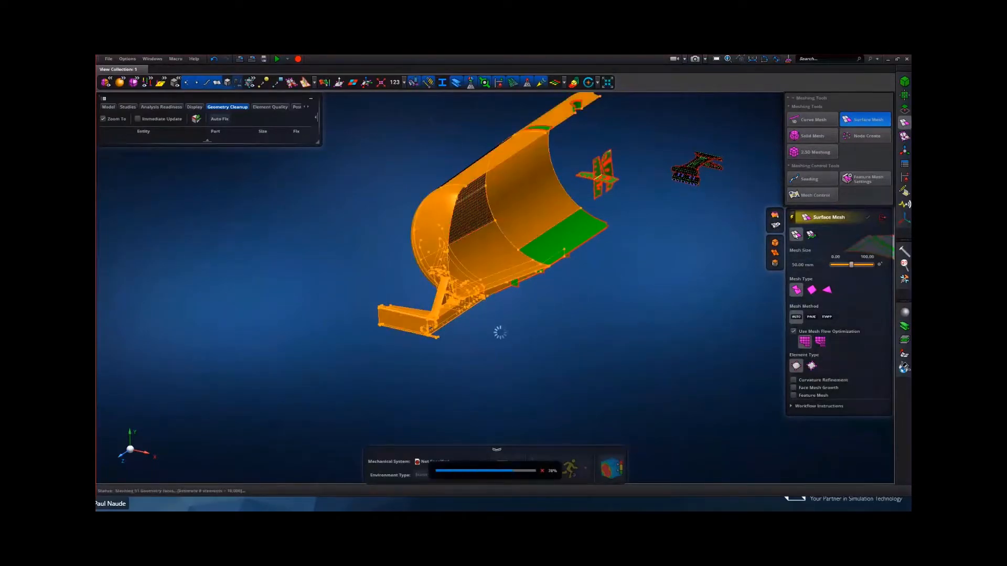
- Inspect the surface mesh on the tank end, support plates, side rail and end channel for element quality and alignment
{"action": "scroll", "coordinate": [470, 333], "scroll_direction": "up", "scroll_amount": 5}
{"action": "middle_click_drag", "start_coordinate": [471, 332], "coordinate": [603, 338]}
{"action": "scroll", "coordinate": [603, 346], "scroll_direction": "up", "scroll_amount": 5}
{"action": "middle_click_drag", "start_coordinate": [675, 307], "coordinate": [652, 296]}
{"action": "scroll", "coordinate": [649, 301], "scroll_direction": "down", "scroll_amount": 5}
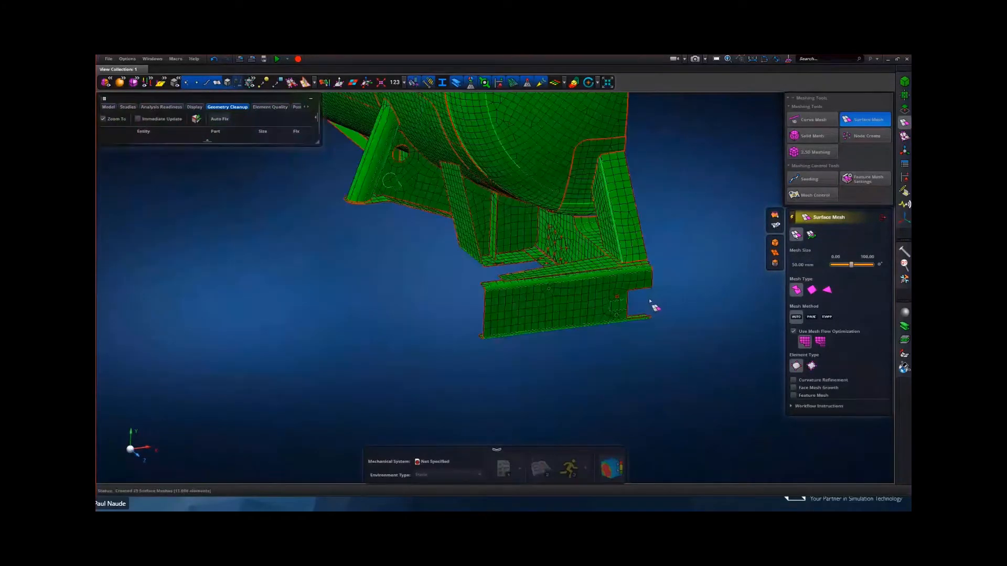
{"action": "middle_click_drag", "start_coordinate": [393, 243], "coordinate": [482, 315]}
{"action": "scroll", "coordinate": [413, 283], "scroll_direction": "down", "scroll_amount": 3}
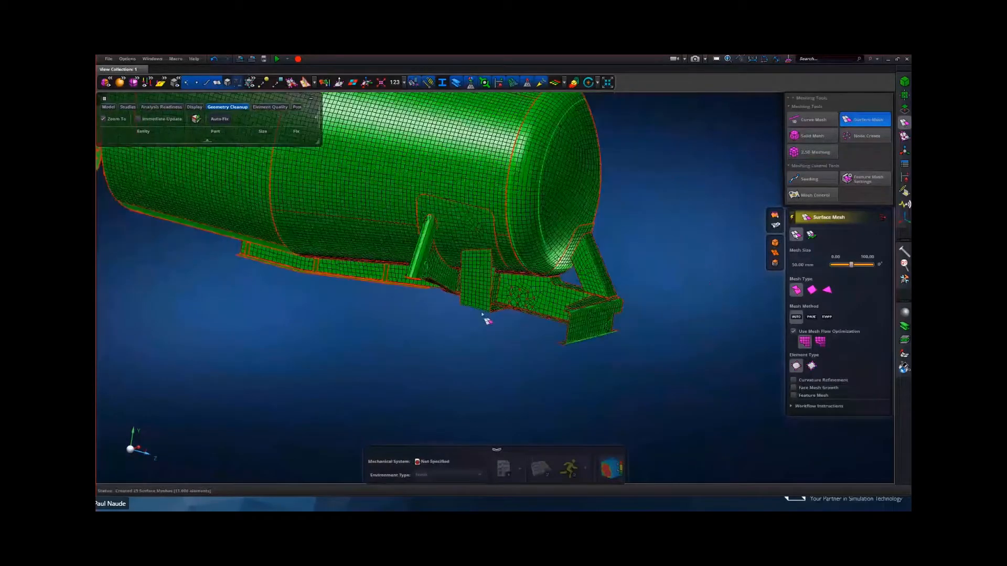
{"action": "scroll", "coordinate": [496, 255], "scroll_direction": "up", "scroll_amount": 3}
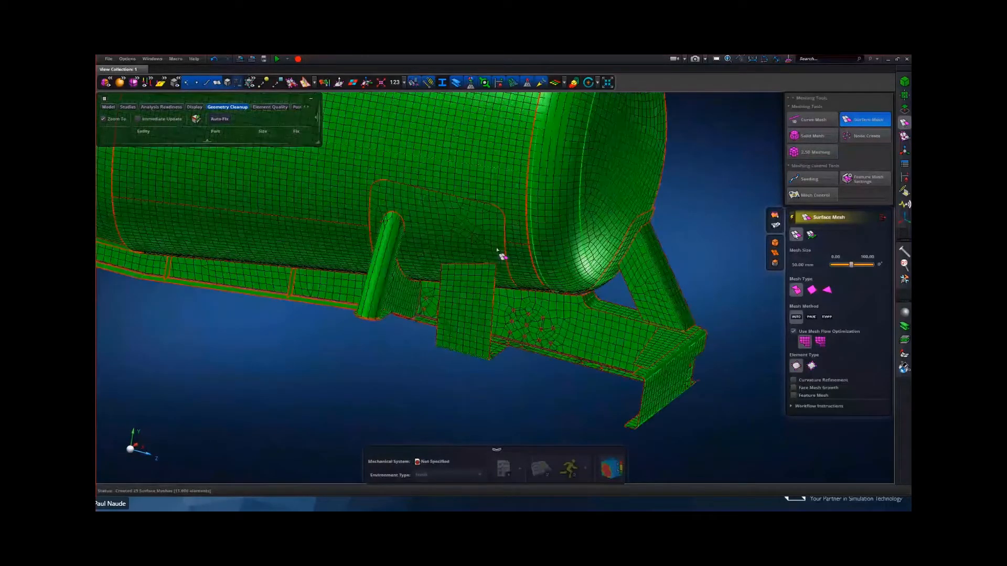
{"action": "scroll", "coordinate": [497, 251], "scroll_direction": "up", "scroll_amount": 3}
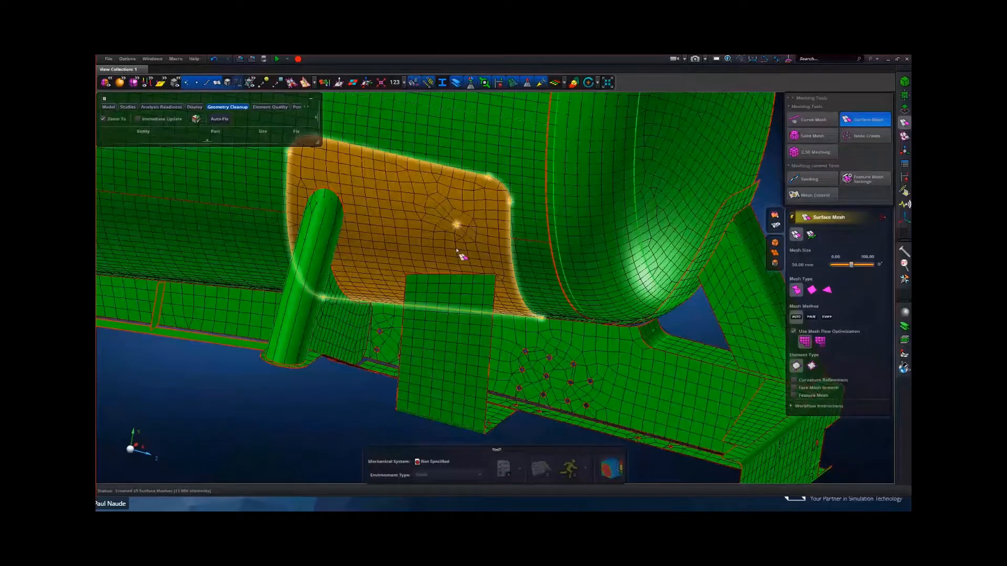
{"action": "scroll", "coordinate": [456, 225], "scroll_direction": "up", "scroll_amount": 3}
{"action": "scroll", "coordinate": [456, 220], "scroll_direction": "down", "scroll_amount": 6}
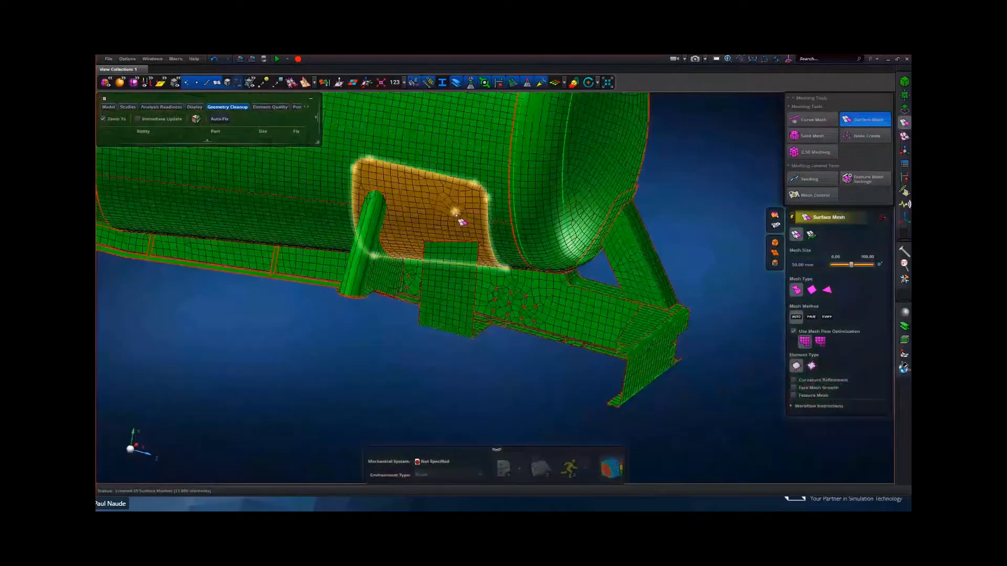
{"action": "scroll", "coordinate": [454, 276], "scroll_direction": "up", "scroll_amount": 2}
{"action": "scroll", "coordinate": [414, 353], "scroll_direction": "down", "scroll_amount": 3}
{"action": "scroll", "coordinate": [398, 349], "scroll_direction": "up", "scroll_amount": 4}
{"action": "middle_click_drag", "start_coordinate": [397, 346], "coordinate": [370, 344]}
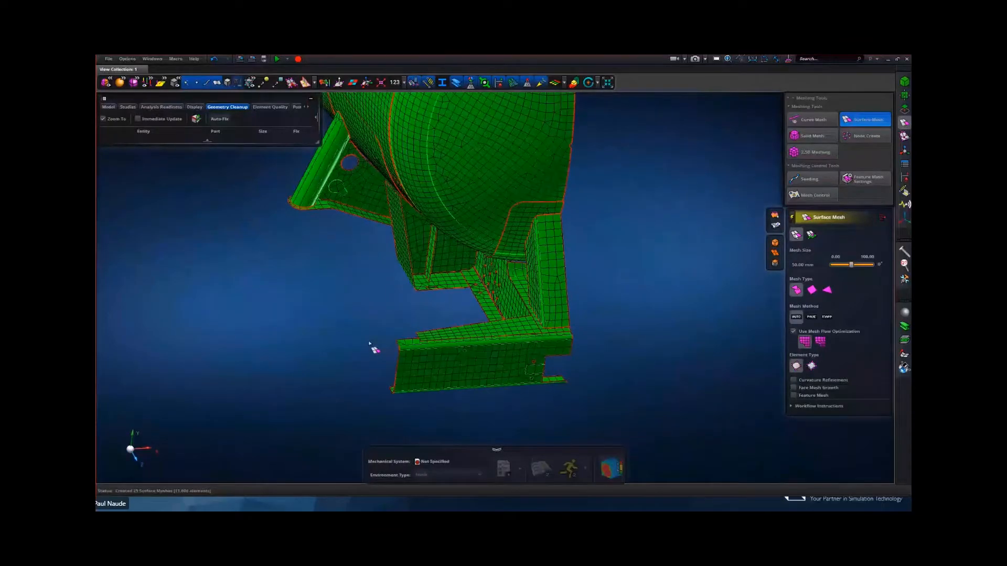
{"action": "middle_click_drag", "start_coordinate": [596, 245], "coordinate": [609, 353]}
{"action": "scroll", "coordinate": [605, 351], "scroll_direction": "up", "scroll_amount": 3}
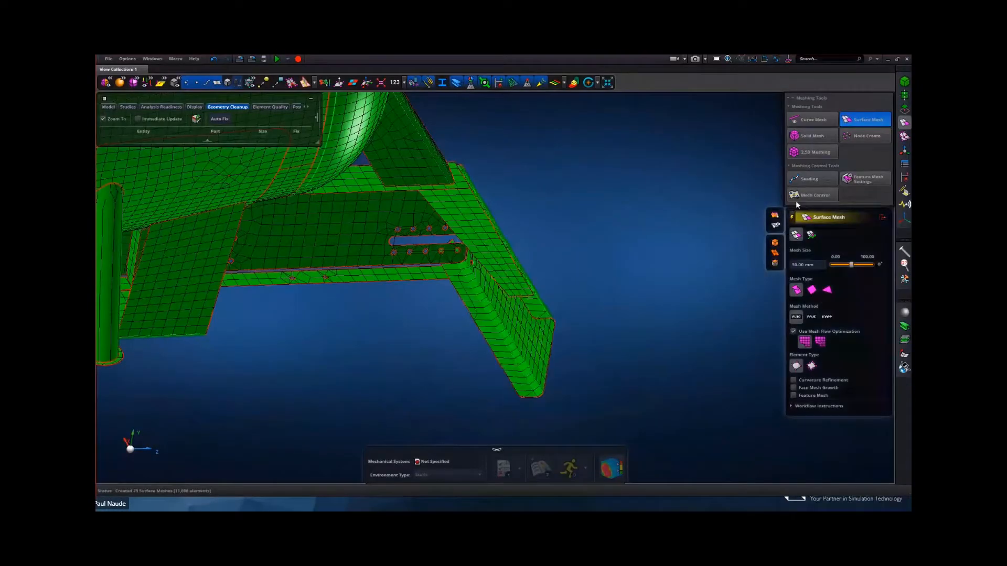
- Add vertices to the end channel's lower flange edge opposite the corners of the side rail's lower flange
{"action": "left_click", "coordinate": [905, 109]}
{"action": "left_click", "coordinate": [870, 132]}
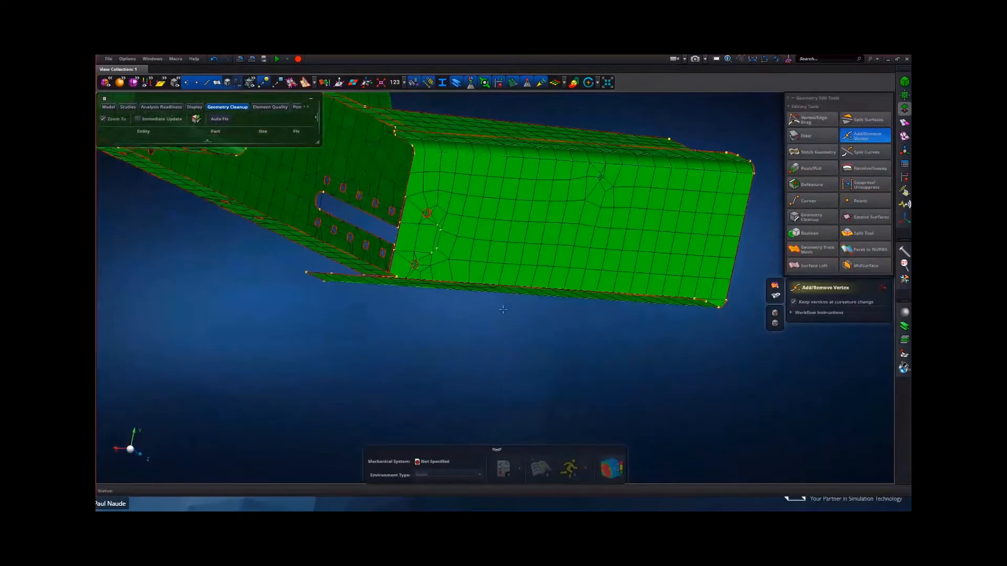
{"action": "scroll", "coordinate": [502, 310], "scroll_direction": "up", "scroll_amount": 5}
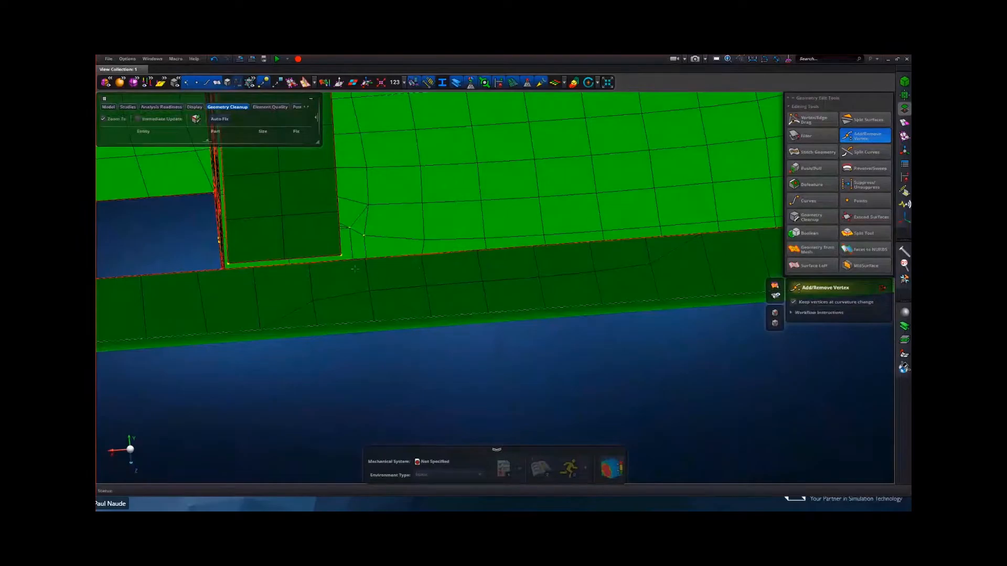
{"action": "left_click", "coordinate": [345, 262]}
{"action": "middle_click_drag", "start_coordinate": [344, 262], "coordinate": [303, 294]}
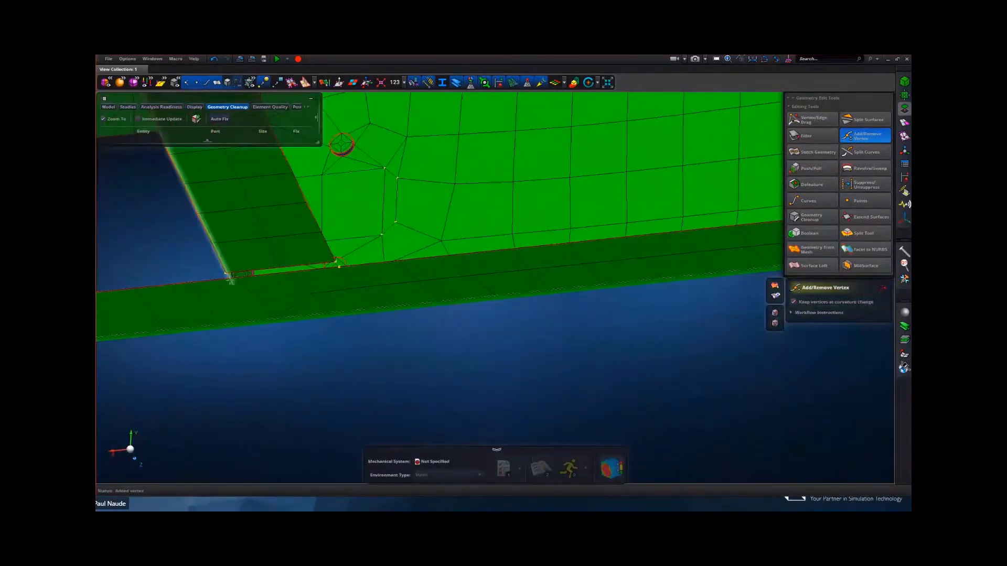
{"action": "middle_click_drag", "start_coordinate": [243, 278], "coordinate": [270, 259]}
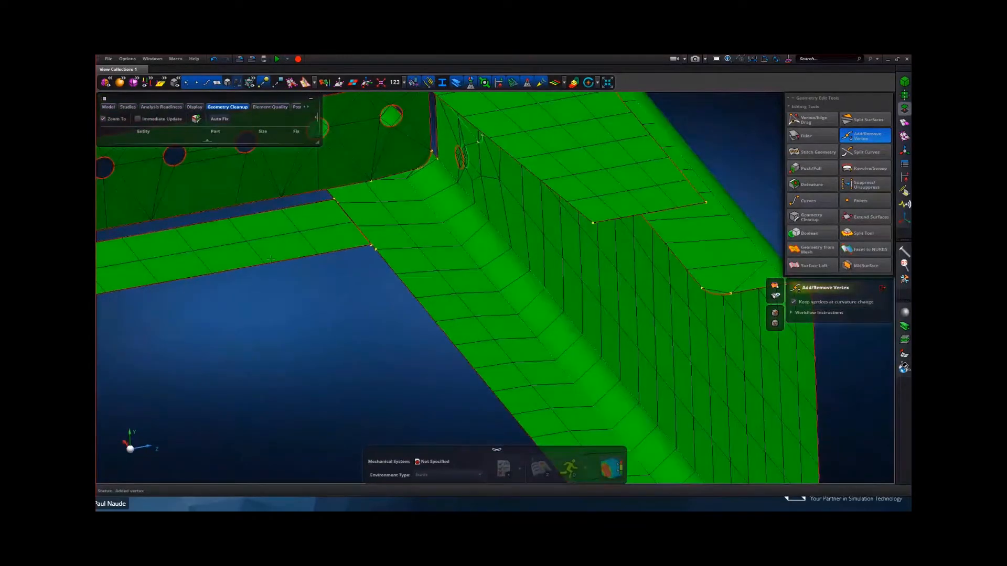
- Try to drag the side rail flange's end edge across the gap to the end channel flange, and undo it
{"action": "left_click", "coordinate": [809, 118]}
{"action": "scroll", "coordinate": [372, 227], "scroll_direction": "up", "scroll_amount": 5}
{"action": "middle_click_drag", "start_coordinate": [397, 222], "coordinate": [375, 292]}
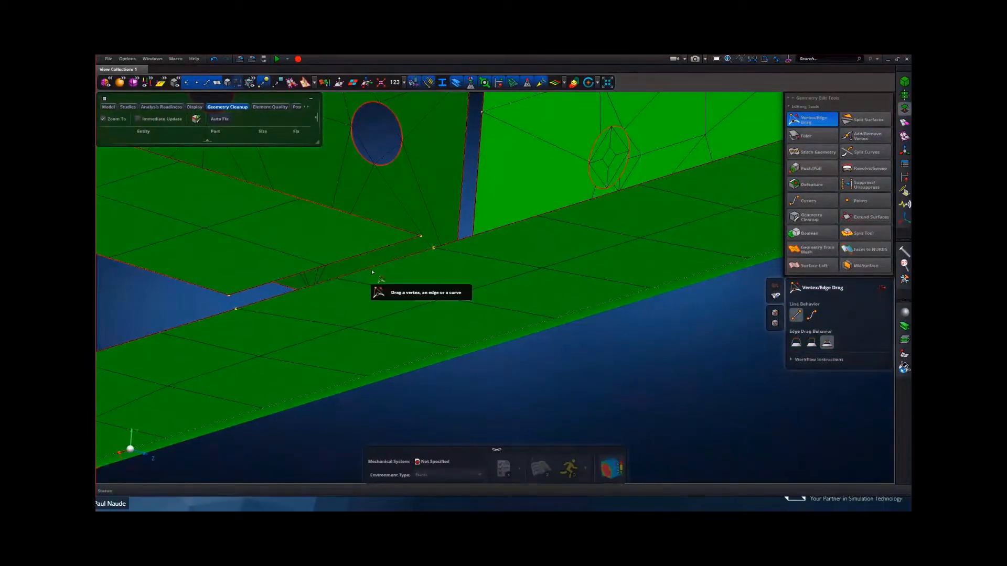
{"action": "left_click_drag", "start_coordinate": [369, 265], "coordinate": [362, 267]}
{"action": "middle_click_drag", "start_coordinate": [363, 269], "coordinate": [360, 302]}
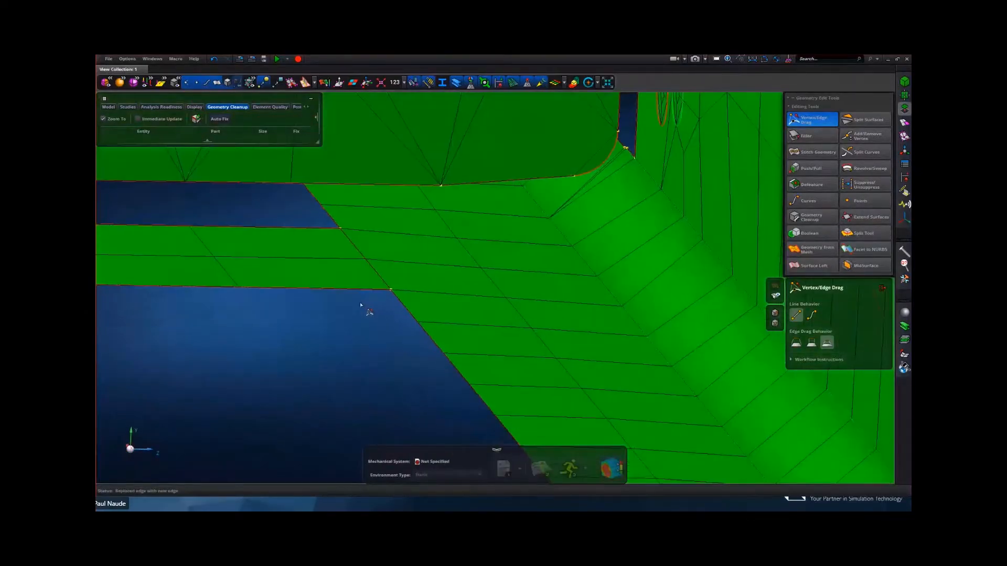
{"action": "left_click", "coordinate": [214, 60]}
- Drag the side rail flange's end edge onto the end channel's flange edge between the added vertices
{"action": "middle_click_drag", "start_coordinate": [353, 246], "coordinate": [347, 270]}
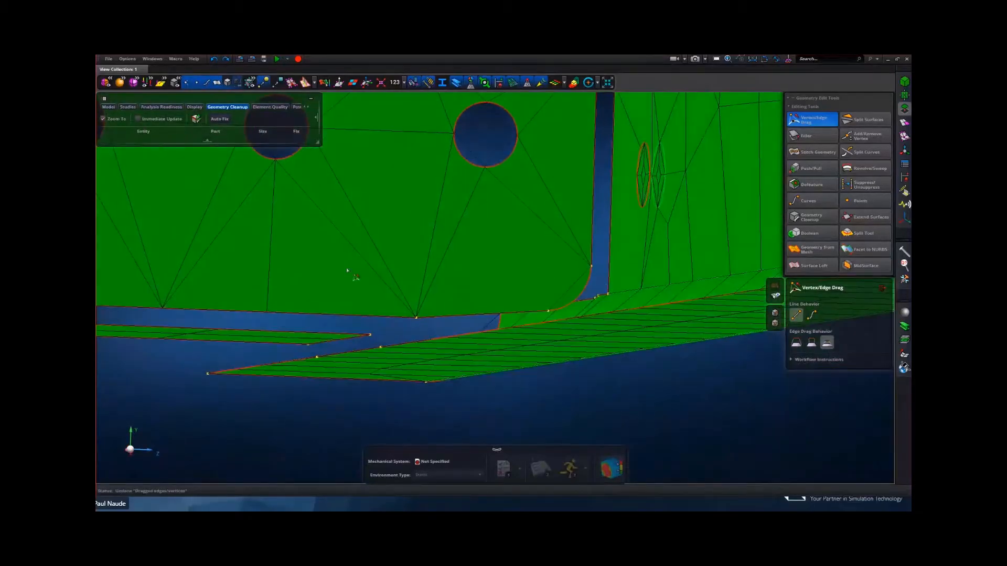
{"action": "left_click_drag", "start_coordinate": [344, 339], "coordinate": [346, 355]}
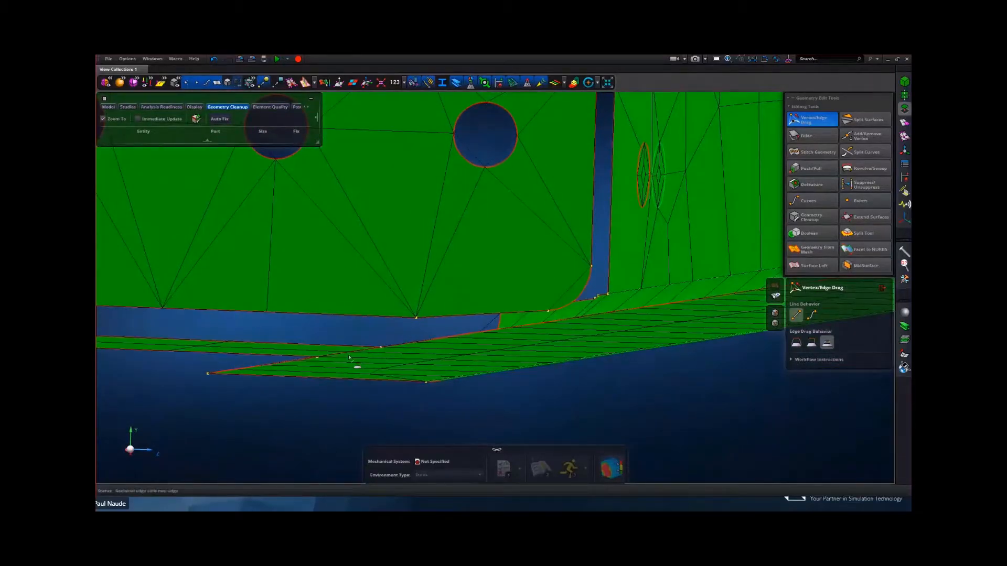
- Add a row of nine extra vertices along the short straight edge at the bracket flange's lower end with Add/Remove Vertex
{"action": "scroll", "coordinate": [346, 357], "scroll_direction": "down", "scroll_amount": 5}
{"action": "mouse_move", "coordinate": [346, 357]}
{"action": "middle_mouse_down"}
{"action": "mouse_move", "coordinate": [351, 367]}
{"action": "mouse_move", "coordinate": [357, 355]}
{"action": "middle_mouse_up"}
{"action": "scroll", "coordinate": [352, 367], "scroll_direction": "down", "scroll_amount": 4}
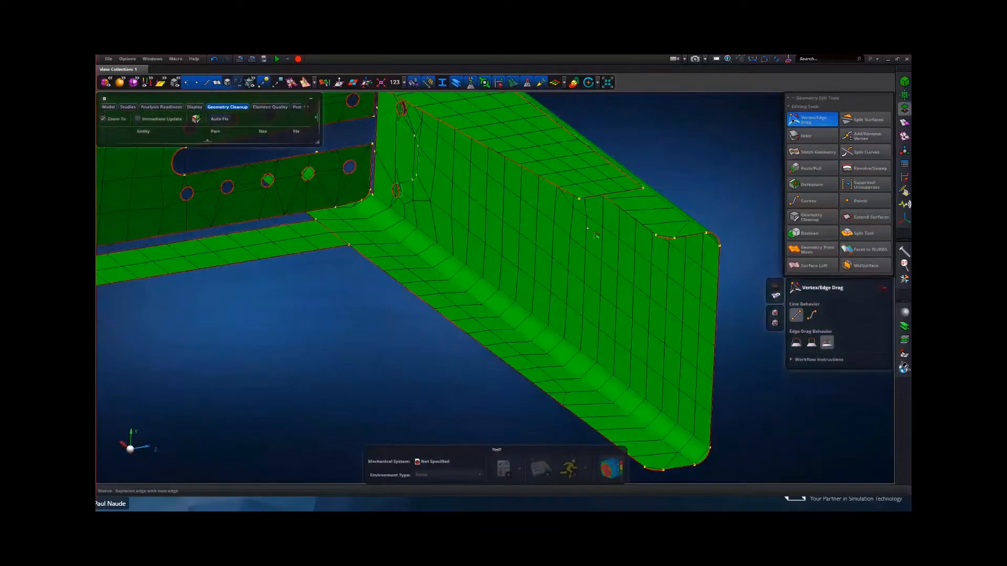
{"action": "left_click", "coordinate": [862, 133]}
{"action": "middle_click_drag", "start_coordinate": [724, 406], "coordinate": [681, 234]}
{"action": "scroll", "coordinate": [650, 294], "scroll_direction": "up", "scroll_amount": 7}
{"action": "left_click", "coordinate": [491, 309]}
{"action": "left_click", "coordinate": [503, 308]}
{"action": "left_click", "coordinate": [511, 306]}
{"action": "left_click", "coordinate": [521, 304]}
{"action": "left_click", "coordinate": [545, 300]}
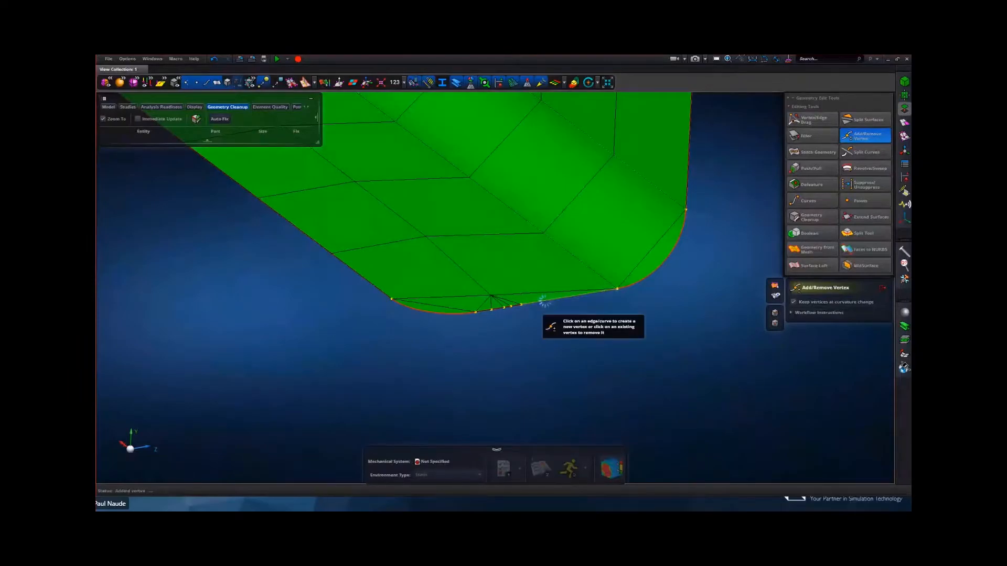
{"action": "left_click", "coordinate": [552, 299]}
{"action": "left_click", "coordinate": [579, 295]}
{"action": "left_click", "coordinate": [574, 296]}
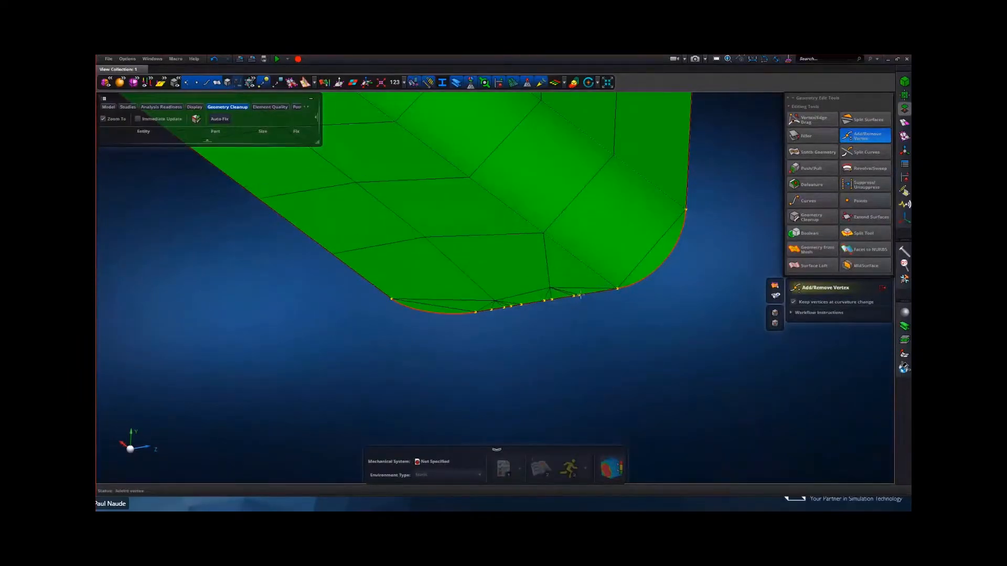
{"action": "left_click", "coordinate": [586, 293]}
- Remove the two added vertices nearest the larger rounded corner on the flange's end edge, one at a time
{"action": "scroll", "coordinate": [529, 338], "scroll_direction": "down", "scroll_amount": 5}
{"action": "mouse_move", "coordinate": [537, 344]}
{"action": "middle_mouse_down"}
{"action": "mouse_move", "coordinate": [528, 342]}
{"action": "mouse_move", "coordinate": [540, 326]}
{"action": "mouse_move", "coordinate": [539, 338]}
{"action": "middle_mouse_up"}
{"action": "scroll", "coordinate": [528, 344], "scroll_direction": "down", "scroll_amount": 5}
{"action": "scroll", "coordinate": [530, 351], "scroll_direction": "up", "scroll_amount": 5}
{"action": "scroll", "coordinate": [534, 335], "scroll_direction": "up", "scroll_amount": 4}
{"action": "right_click_drag", "start_coordinate": [533, 334], "coordinate": [588, 354]}
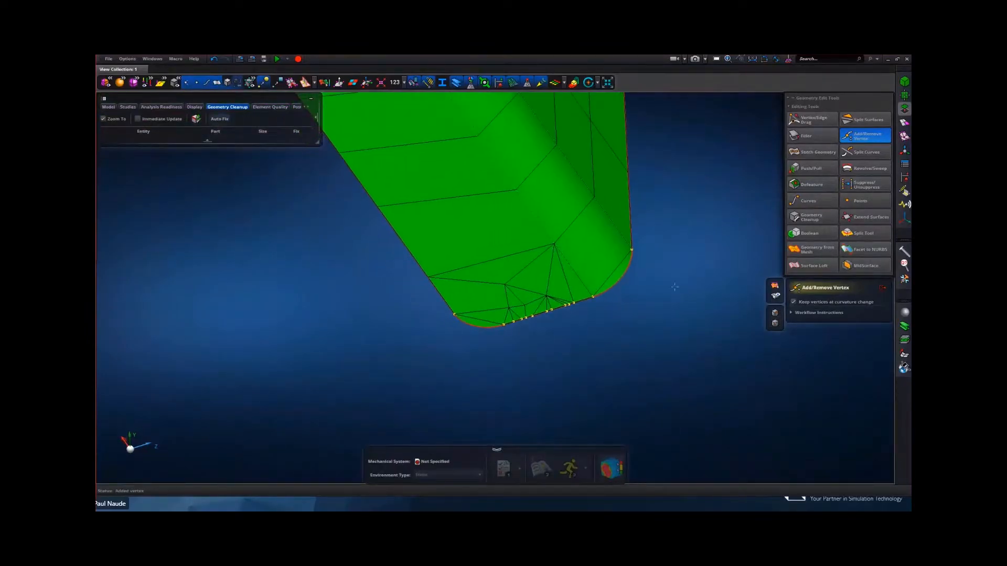
{"action": "middle_click_drag", "start_coordinate": [562, 331], "coordinate": [554, 329]}
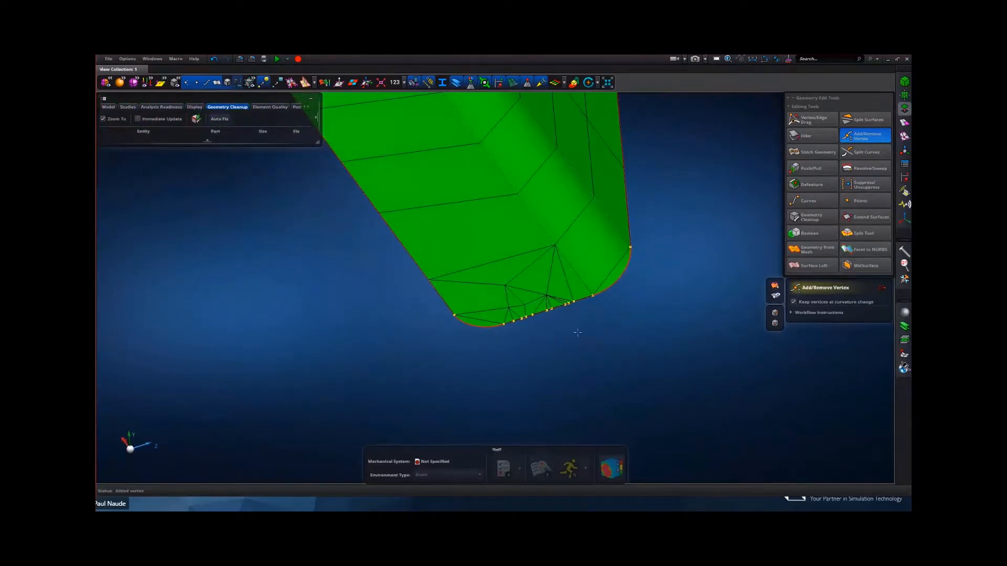
{"action": "mouse_move", "coordinate": [577, 341]}
{"action": "middle_mouse_down"}
{"action": "mouse_move", "coordinate": [564, 347]}
{"action": "mouse_move", "coordinate": [580, 330]}
{"action": "mouse_move", "coordinate": [558, 319]}
{"action": "mouse_move", "coordinate": [559, 340]}
{"action": "middle_mouse_up"}
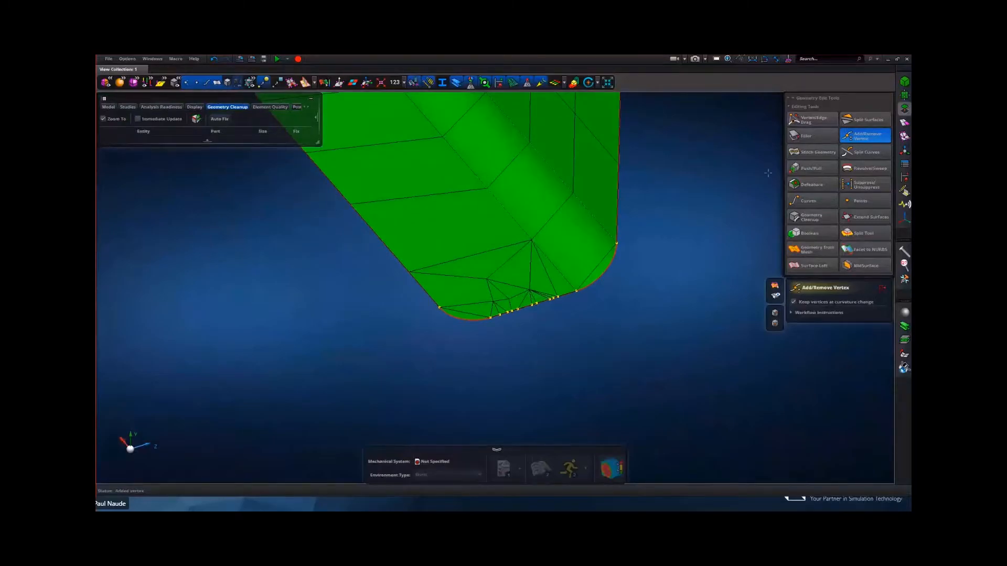
{"action": "scroll", "coordinate": [579, 297], "scroll_direction": "up", "scroll_amount": 3}
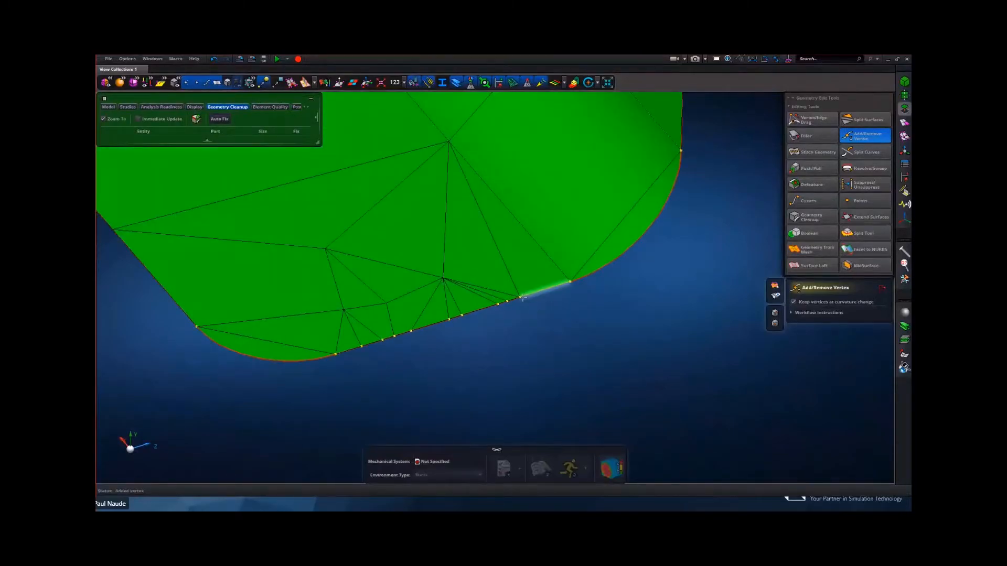
{"action": "left_click", "coordinate": [519, 297]}
{"action": "scroll", "coordinate": [507, 301], "scroll_direction": "down", "scroll_amount": 8}
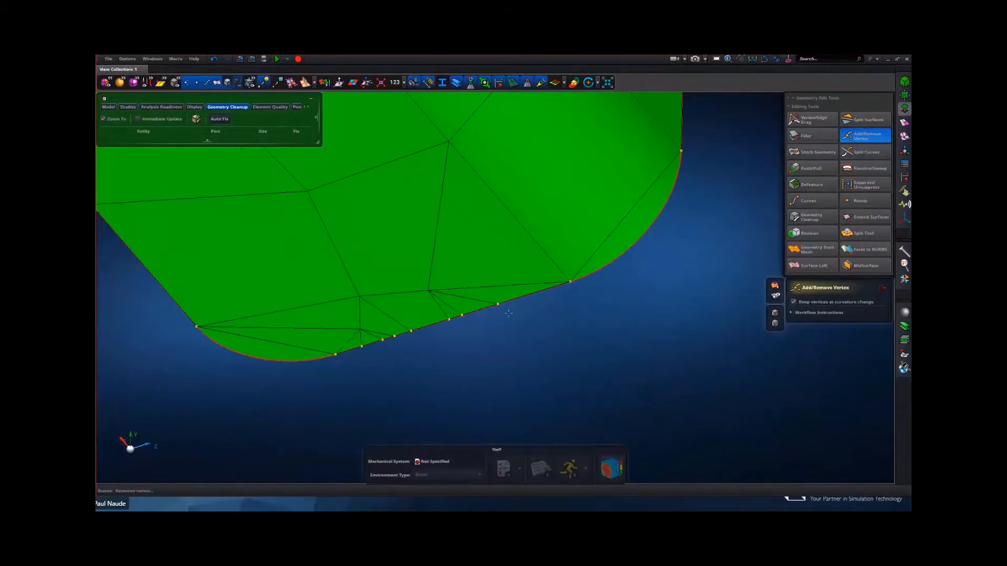
- Remove all redundant vertices from the whole tank model in a single selection, keeping vertices at curvature changes
{"action": "scroll", "coordinate": [535, 335], "scroll_direction": "down", "scroll_amount": 5}
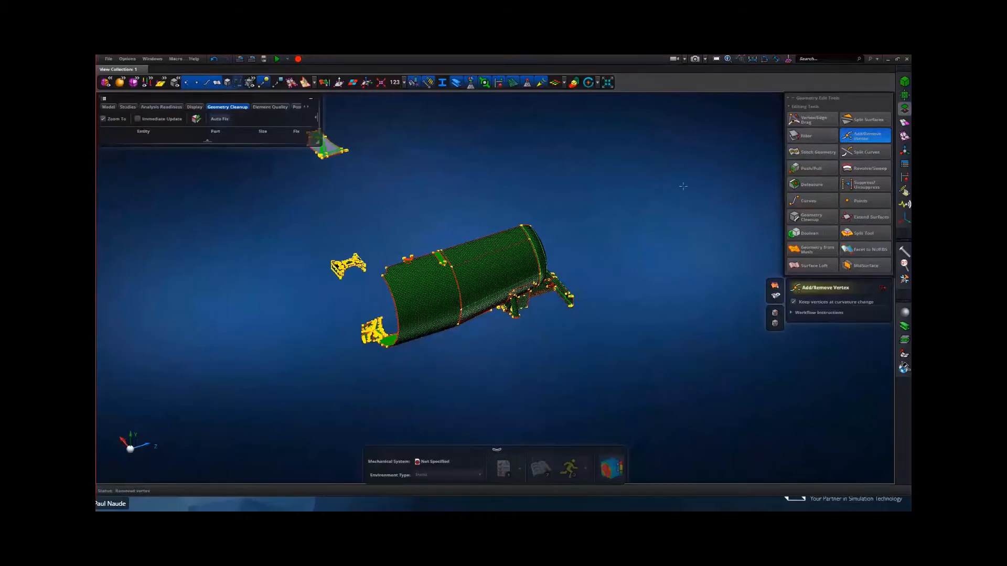
{"action": "left_click_drag", "start_coordinate": [658, 182], "coordinate": [285, 400]}
{"action": "mouse_move", "coordinate": [155, 474]}
{"action": "scroll", "coordinate": [395, 273], "scroll_direction": "up", "scroll_amount": 10}
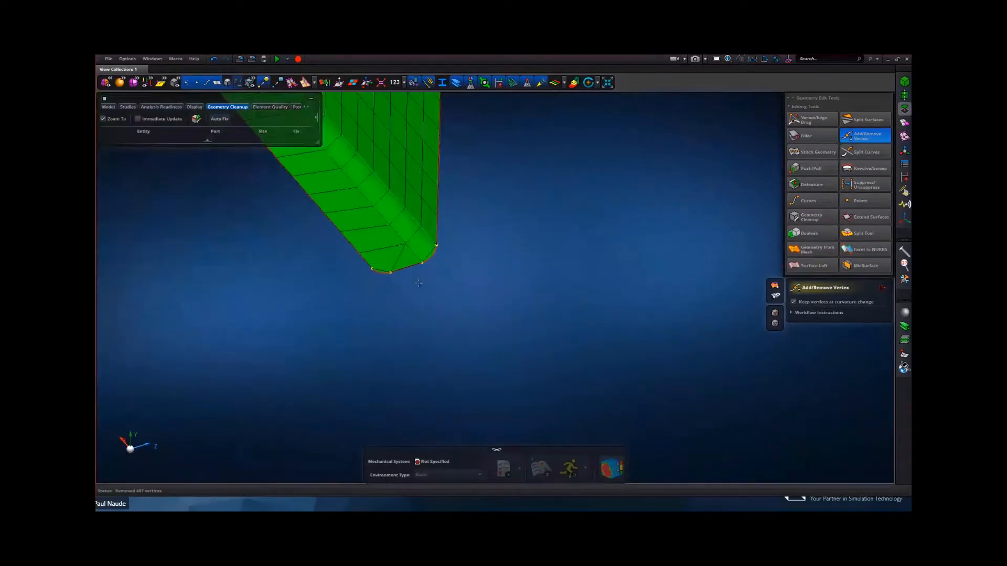
- Examine the vertices remaining along the edges of the flanged brackets and the ribbed support frame
{"action": "scroll", "coordinate": [337, 277], "scroll_direction": "down", "scroll_amount": 10}
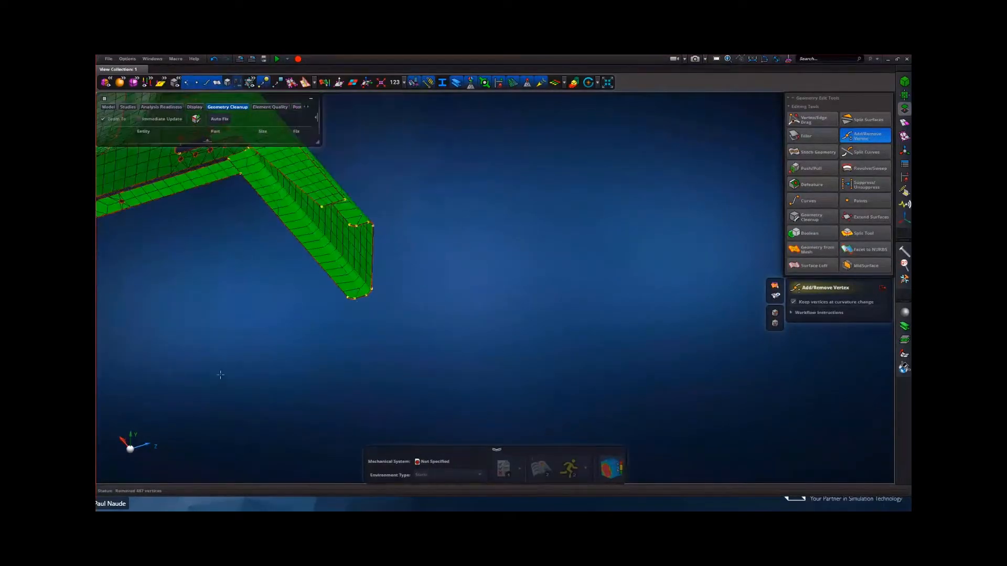
{"action": "middle_click_drag", "start_coordinate": [476, 299], "coordinate": [381, 329]}
{"action": "scroll", "coordinate": [614, 246], "scroll_direction": "up", "scroll_amount": 8}
{"action": "mouse_move", "coordinate": [760, 298]}
{"action": "middle_mouse_down"}
{"action": "mouse_move", "coordinate": [620, 306]}
{"action": "mouse_move", "coordinate": [745, 309]}
{"action": "middle_mouse_up"}
{"action": "scroll", "coordinate": [596, 321], "scroll_direction": "down", "scroll_amount": 5}
{"action": "scroll", "coordinate": [662, 296], "scroll_direction": "up", "scroll_amount": 5}
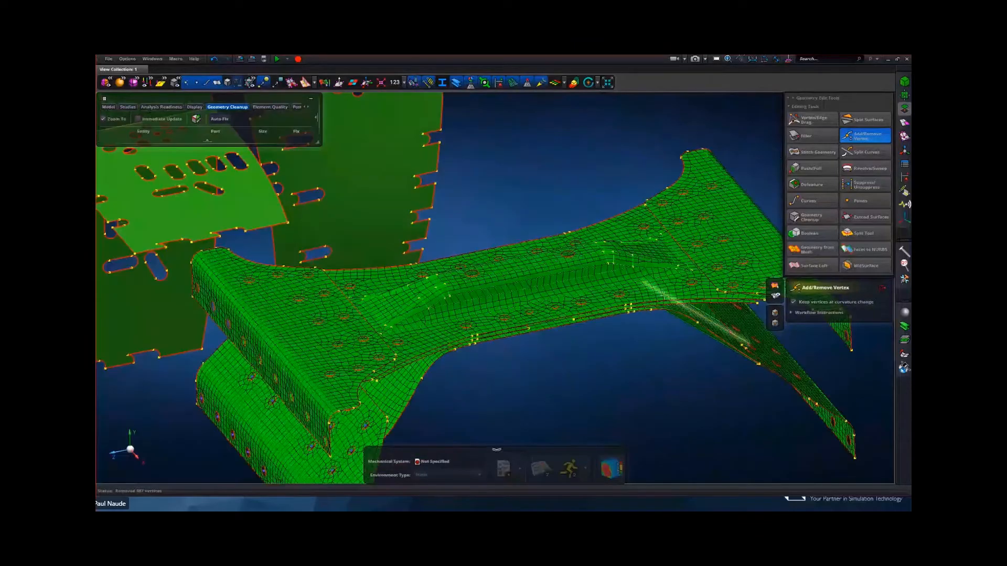
{"action": "scroll", "coordinate": [593, 361], "scroll_direction": "up", "scroll_amount": 4}
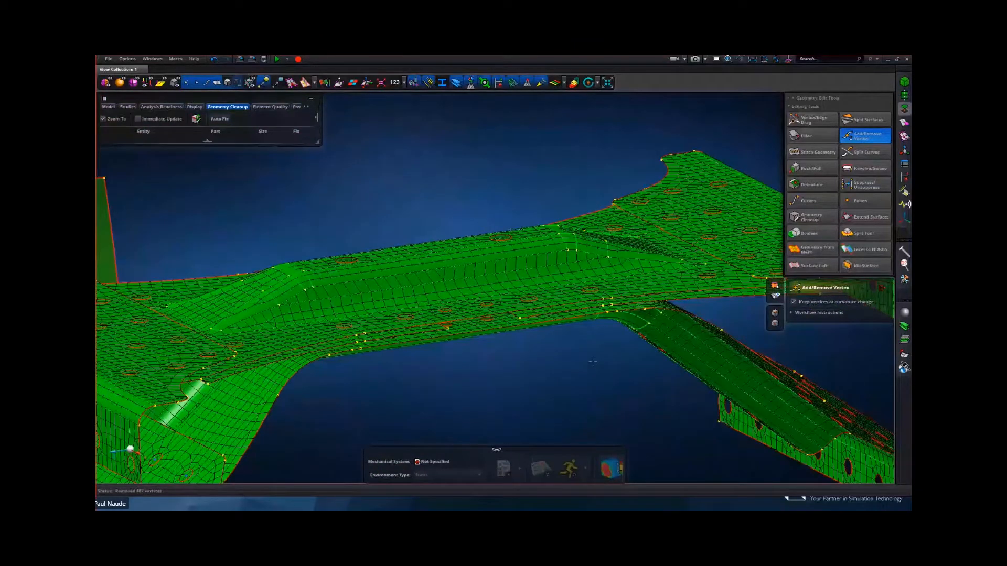
{"action": "scroll", "coordinate": [593, 361], "scroll_direction": "down", "scroll_amount": 10}
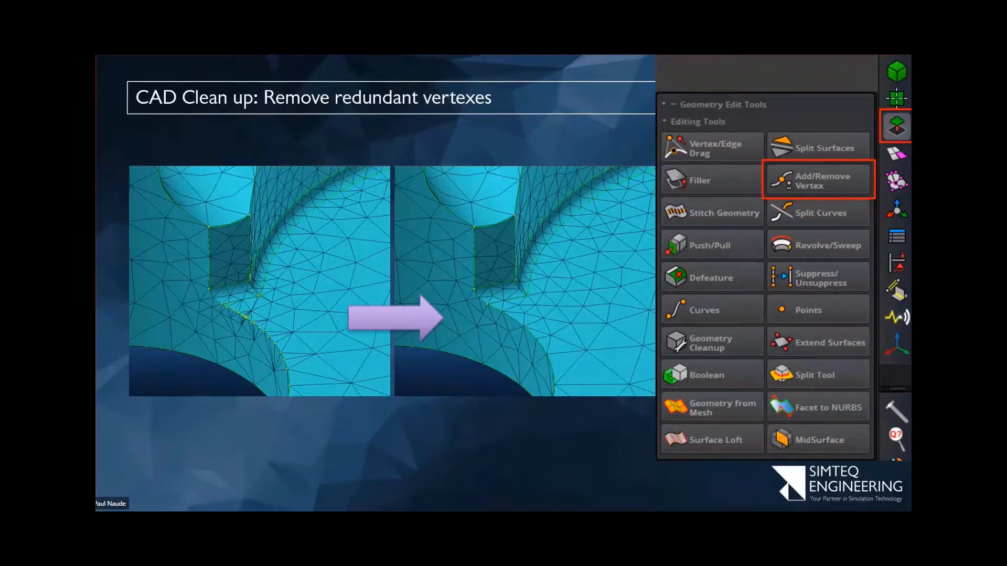
- Advance the presentation to the Gap & Overlap removals slide and switch back to MSC Apex
{"action": "key", "text": "Right"}
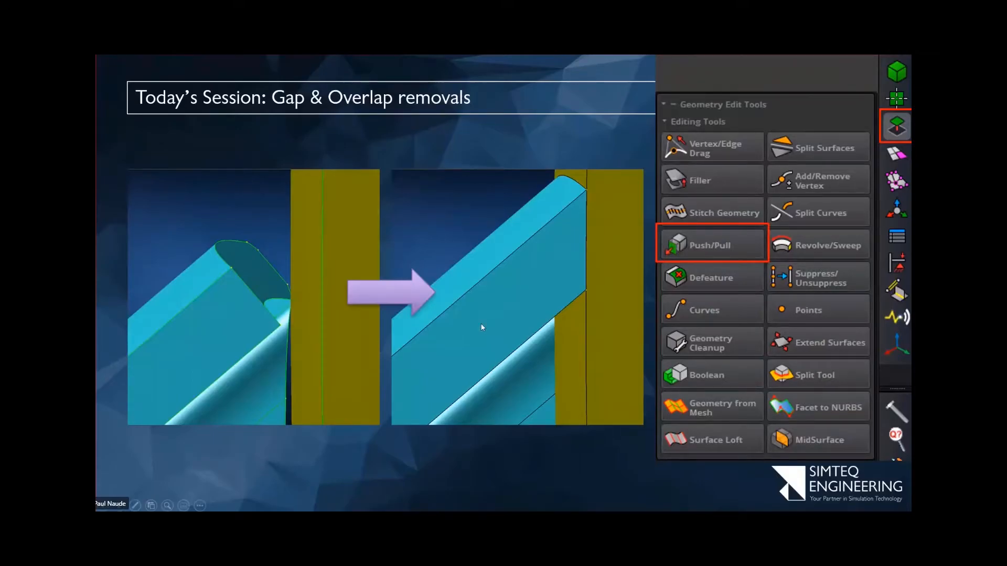
{"action": "key", "text": "alt+Tab"}
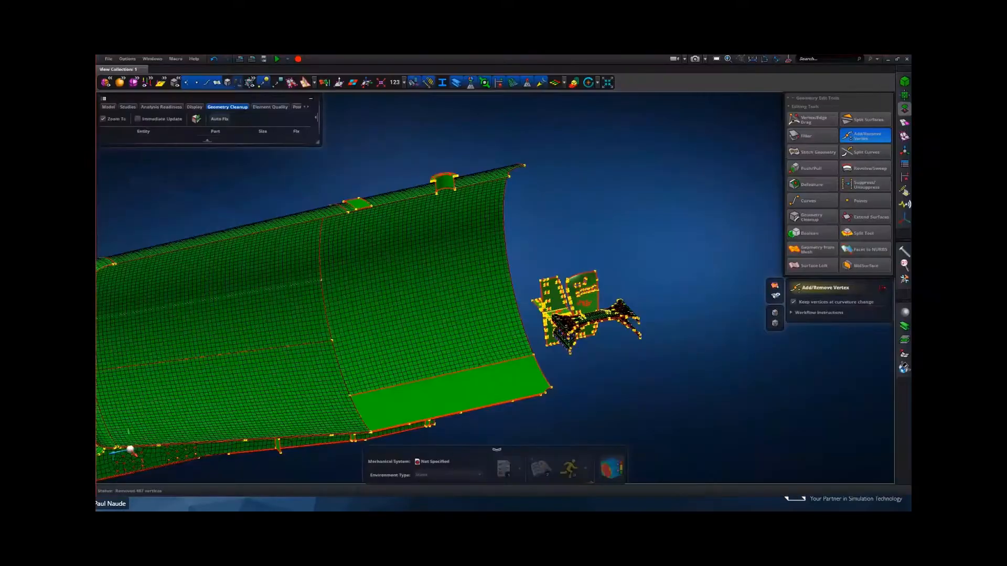
- Display the tank model as shaded geometry in part colours and focus on its dished end
{"action": "scroll", "coordinate": [482, 298], "scroll_direction": "down", "scroll_amount": 4}
{"action": "left_click", "coordinate": [214, 59]}
{"action": "scroll", "coordinate": [279, 285], "scroll_direction": "up", "scroll_amount": 4}
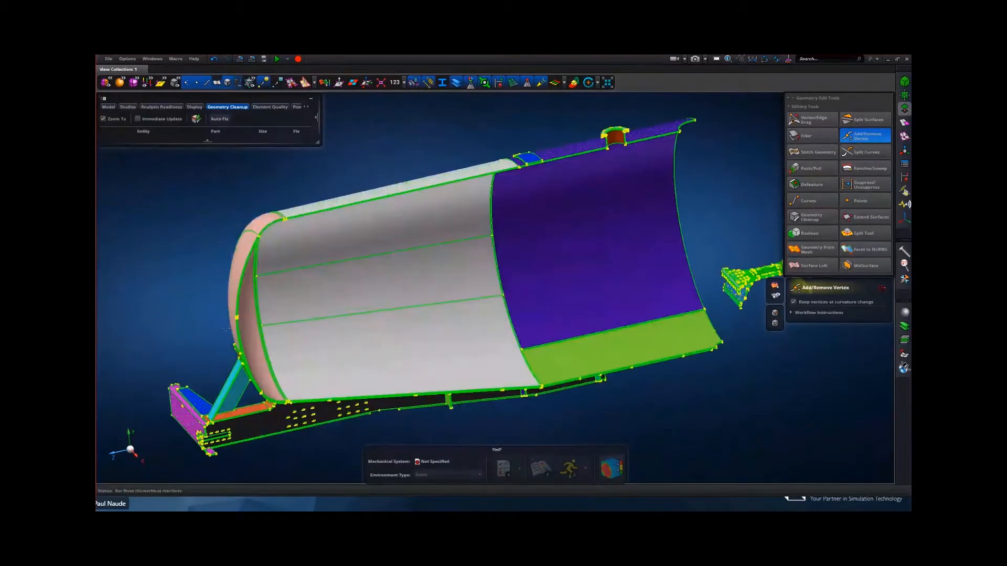
{"action": "scroll", "coordinate": [283, 299], "scroll_direction": "up", "scroll_amount": 5}
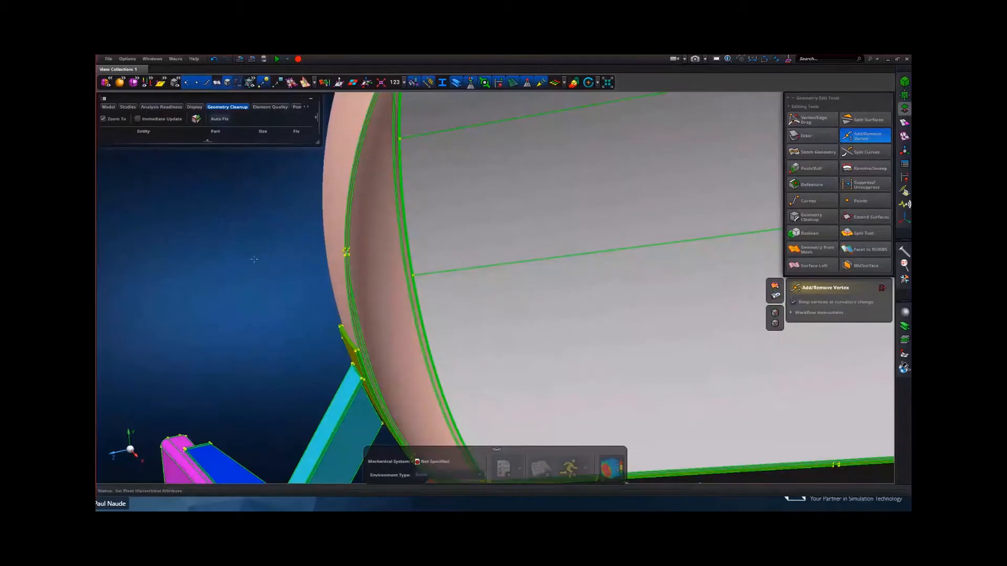
- Show only the Tank assembly from the model tree
{"action": "left_click", "coordinate": [108, 107]}
{"action": "scroll", "coordinate": [142, 254], "scroll_direction": "up", "scroll_amount": 4}
{"action": "left_click", "coordinate": [123, 171]}
{"action": "right_click", "coordinate": [123, 172]}
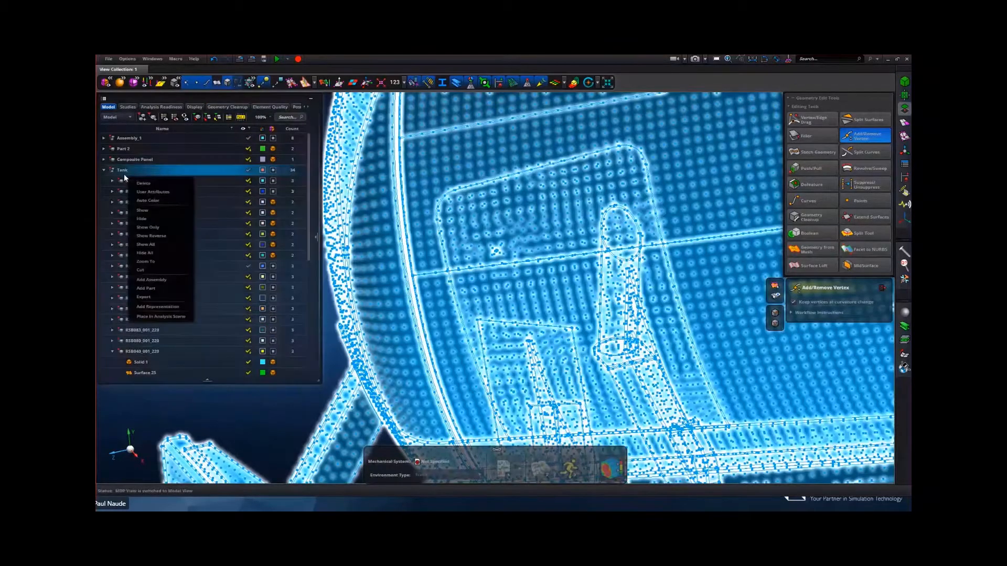
{"action": "left_click", "coordinate": [153, 229]}
{"action": "mouse_move", "coordinate": [135, 87]}
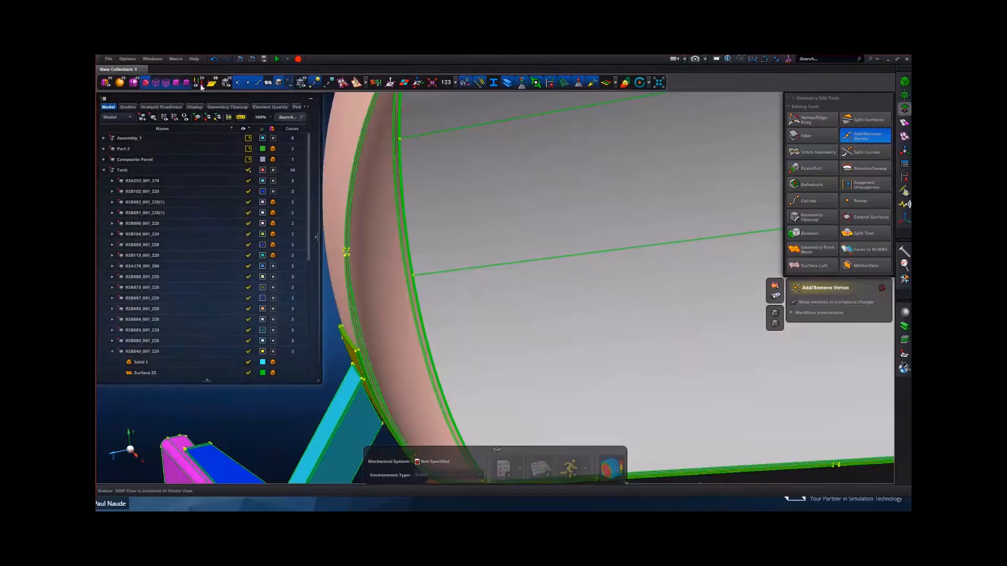
{"action": "mouse_move", "coordinate": [302, 84]}
{"action": "left_click", "coordinate": [348, 82]}
- Close Add/Remove Vertex and show only the cyan diagonal strut, the yellow plate and the pink tank end
{"action": "scroll", "coordinate": [367, 304], "scroll_direction": "down", "scroll_amount": 3}
{"action": "middle_click_drag", "start_coordinate": [366, 304], "coordinate": [387, 287]}
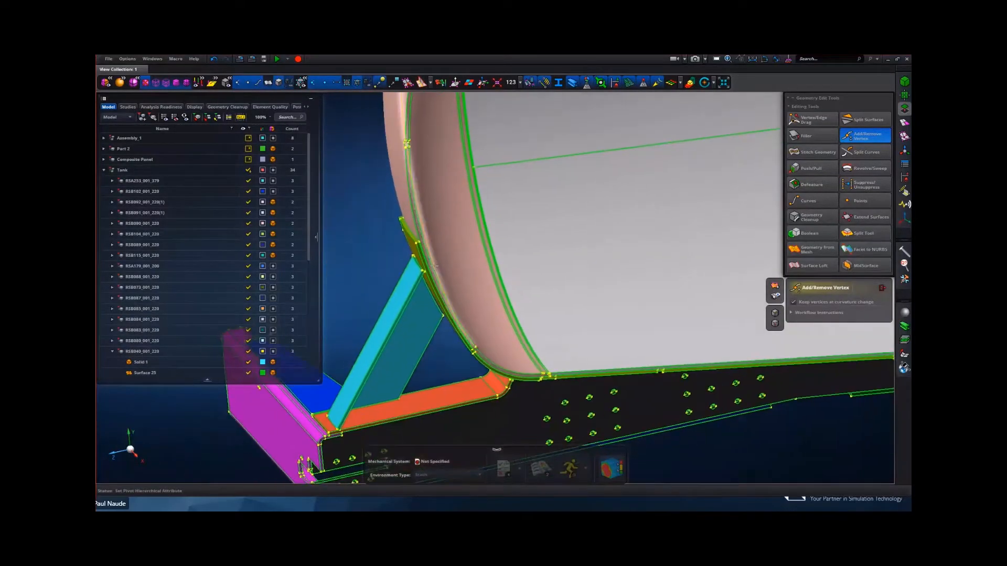
{"action": "scroll", "coordinate": [398, 294], "scroll_direction": "up", "scroll_amount": 5}
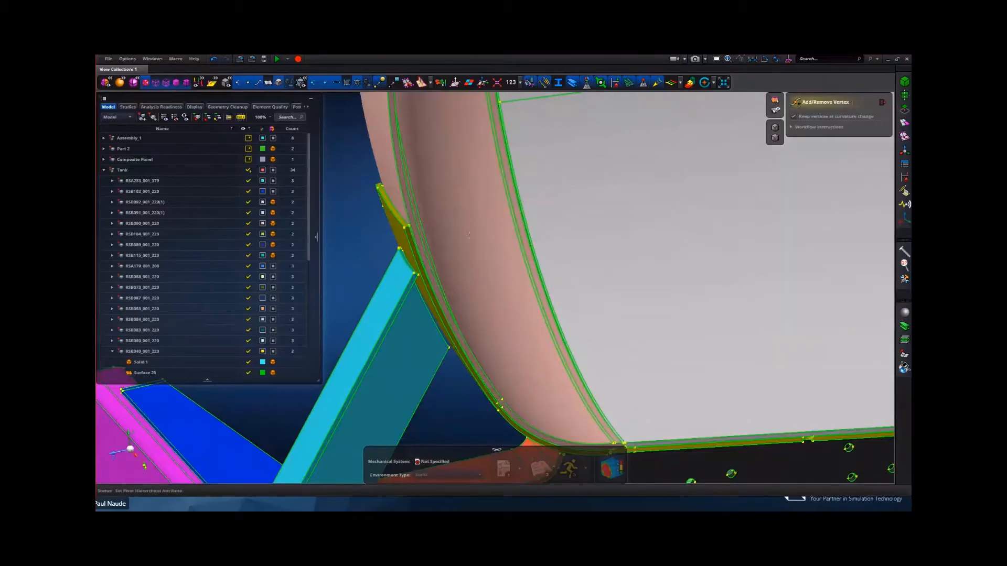
{"action": "left_click", "coordinate": [403, 257]}
{"action": "right_click", "coordinate": [390, 272]}
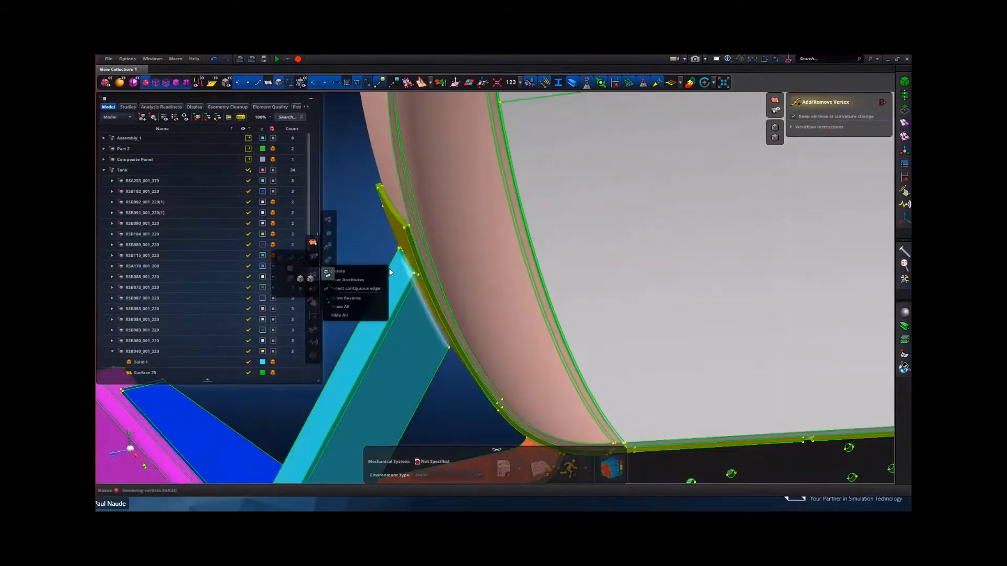
{"action": "left_click", "coordinate": [881, 104]}
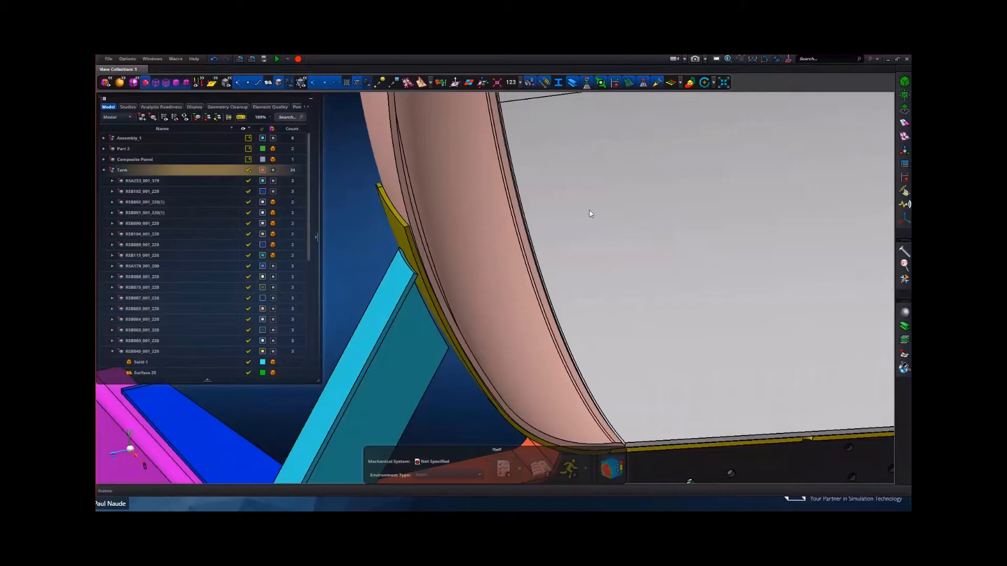
{"action": "left_click", "coordinate": [405, 269]}
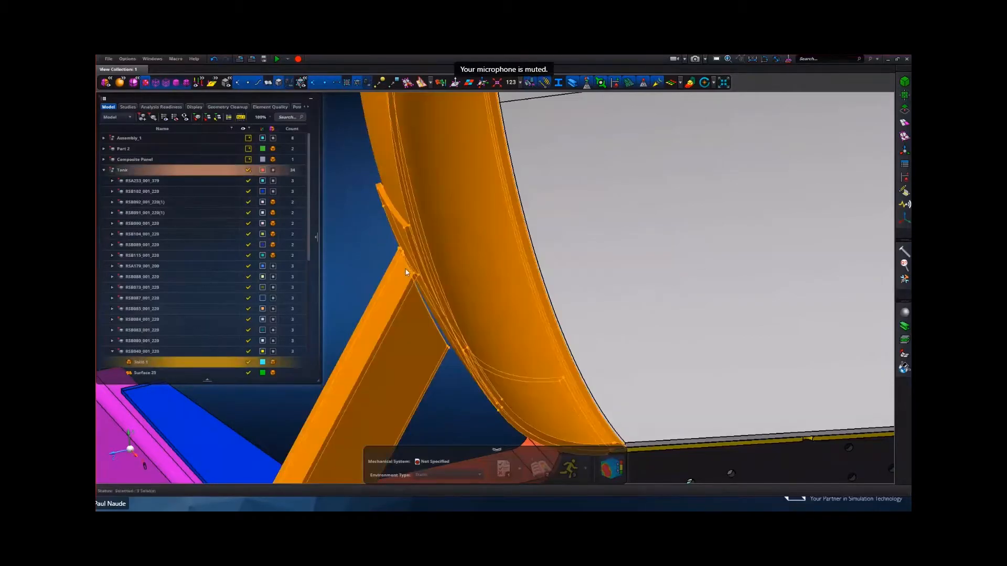
{"action": "right_click", "coordinate": [405, 269]}
{"action": "left_click", "coordinate": [350, 317]}
- Examine the gap between the strut's curved end and the yellow plate from several angles
{"action": "middle_click_drag", "start_coordinate": [382, 306], "coordinate": [517, 302]}
{"action": "scroll", "coordinate": [414, 279], "scroll_direction": "up", "scroll_amount": 5}
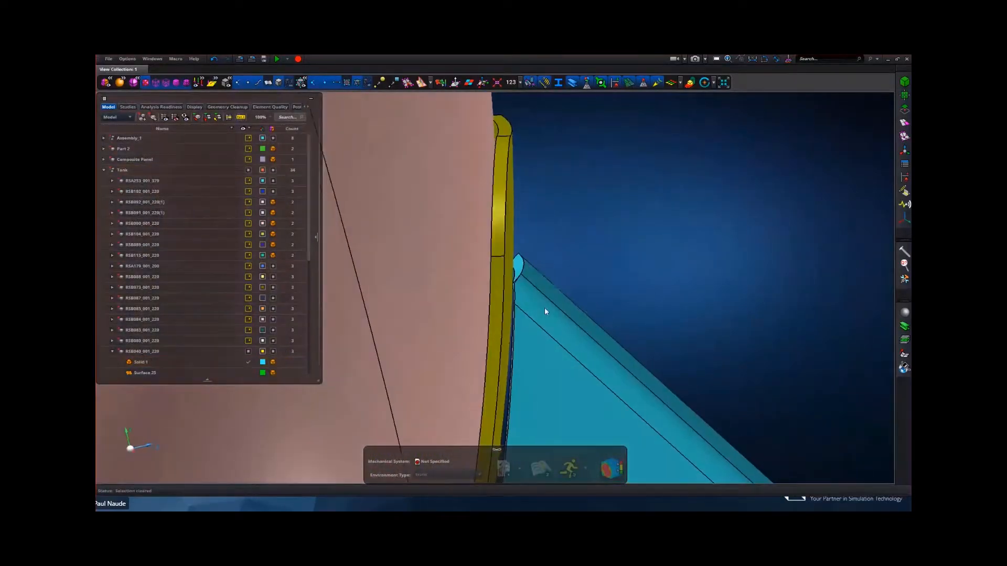
{"action": "scroll", "coordinate": [543, 315], "scroll_direction": "up", "scroll_amount": 3}
{"action": "scroll", "coordinate": [529, 246], "scroll_direction": "up", "scroll_amount": 4}
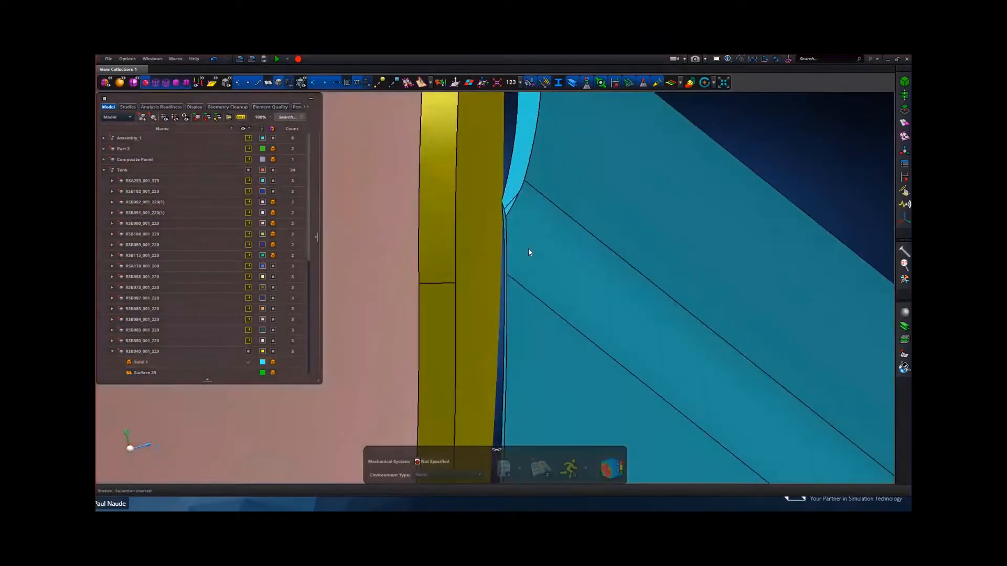
{"action": "scroll", "coordinate": [528, 248], "scroll_direction": "down", "scroll_amount": 7}
{"action": "middle_click_drag", "start_coordinate": [528, 249], "coordinate": [417, 294]}
{"action": "scroll", "coordinate": [453, 360], "scroll_direction": "up", "scroll_amount": 3}
{"action": "right_click_drag", "start_coordinate": [454, 361], "coordinate": [460, 188]}
{"action": "middle_click_drag", "start_coordinate": [460, 187], "coordinate": [461, 211]}
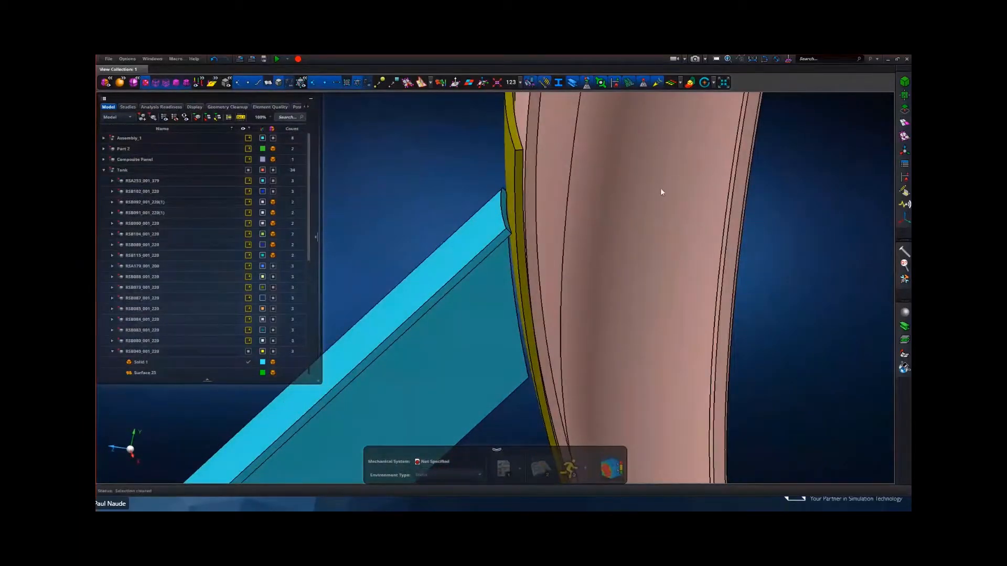
{"action": "middle_click_drag", "start_coordinate": [554, 250], "coordinate": [558, 247]}
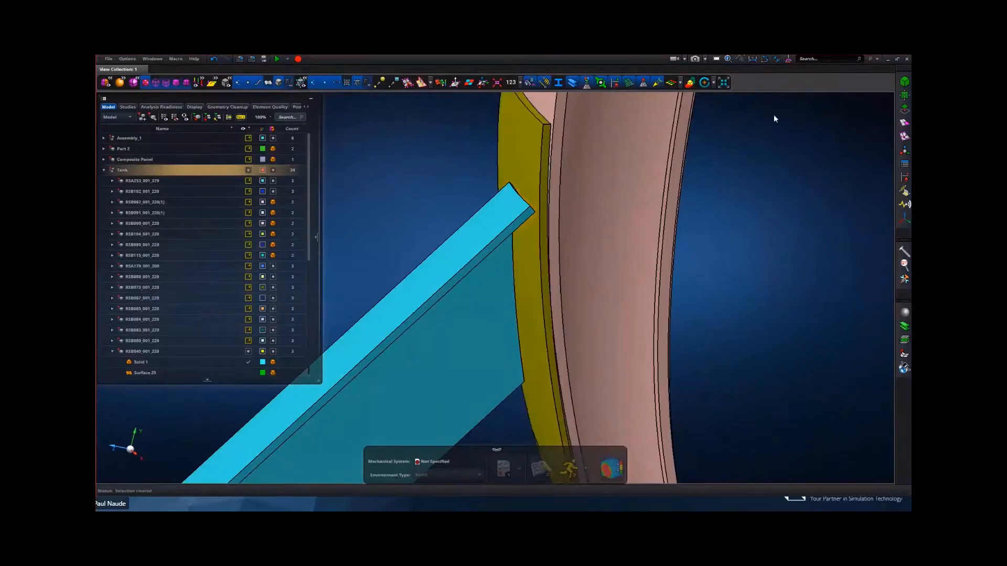
- Push the curved end face of the cyan strut back by about 40 mm with Push/Pull
{"action": "left_click", "coordinate": [905, 110]}
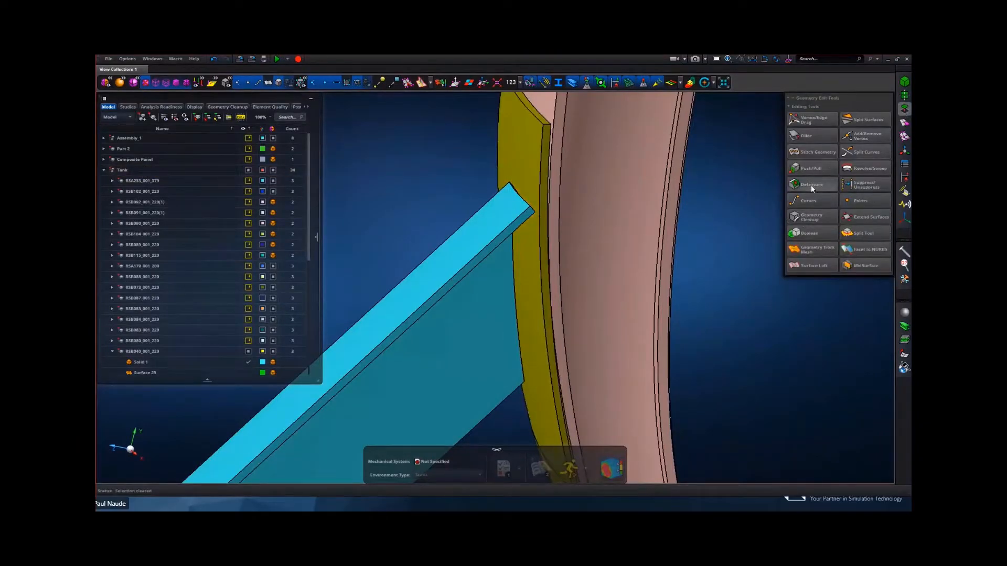
{"action": "left_click", "coordinate": [807, 168]}
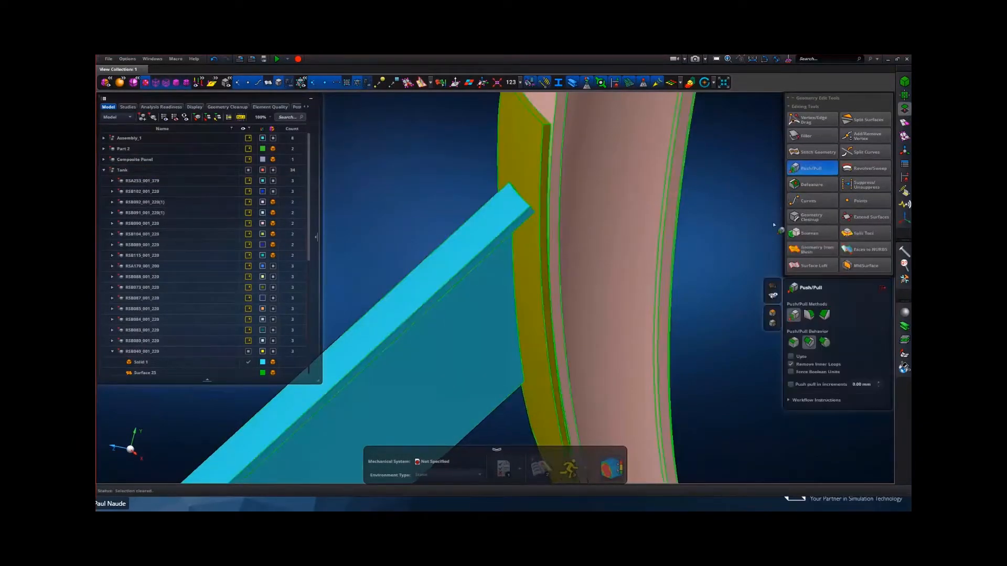
{"action": "middle_click_drag", "start_coordinate": [697, 302], "coordinate": [695, 306]}
{"action": "scroll", "coordinate": [442, 237], "scroll_direction": "up", "scroll_amount": 5}
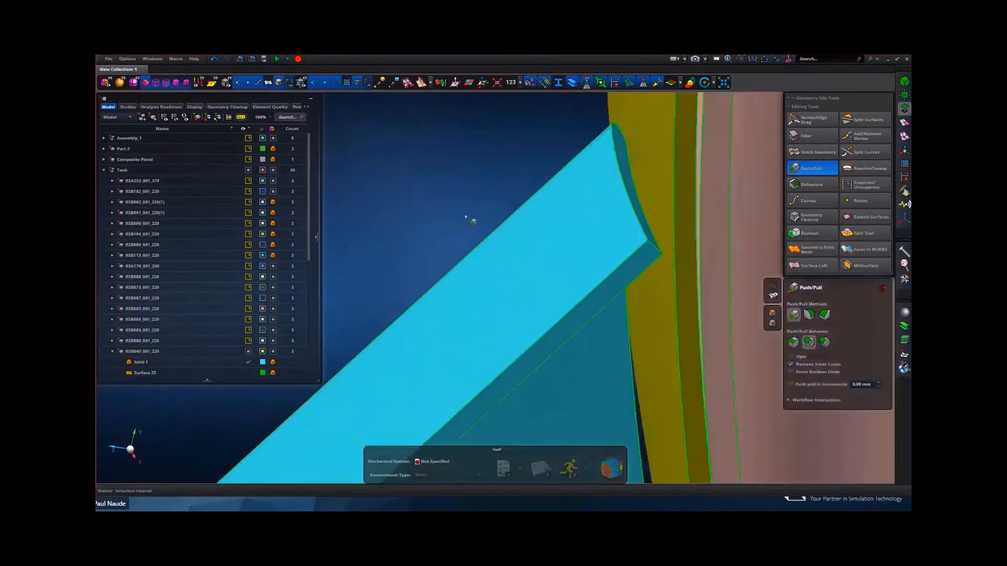
{"action": "right_click_drag", "start_coordinate": [468, 216], "coordinate": [400, 306]}
{"action": "middle_click_drag", "start_coordinate": [399, 305], "coordinate": [395, 298]}
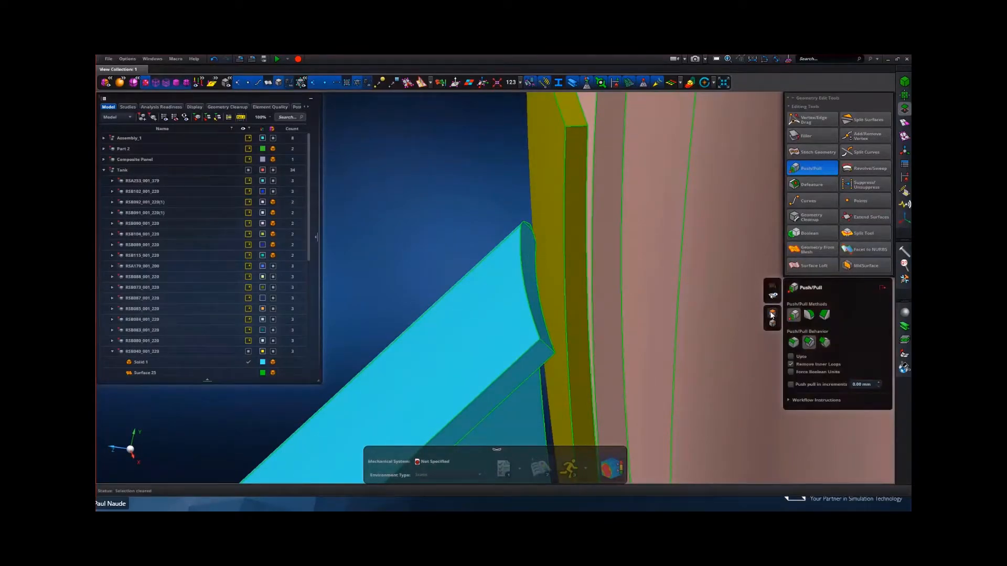
{"action": "left_click", "coordinate": [530, 259]}
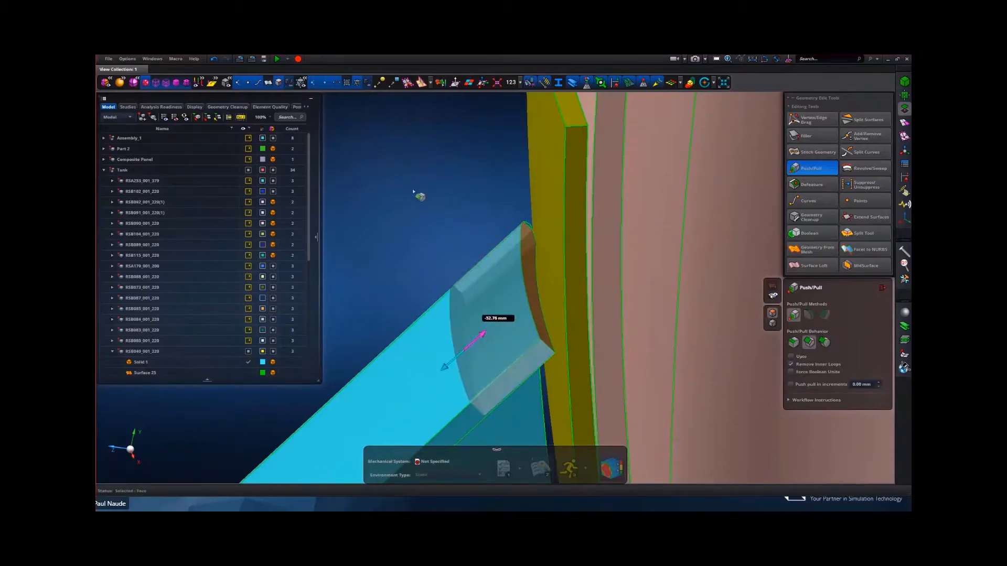
{"action": "left_click", "coordinate": [424, 185]}
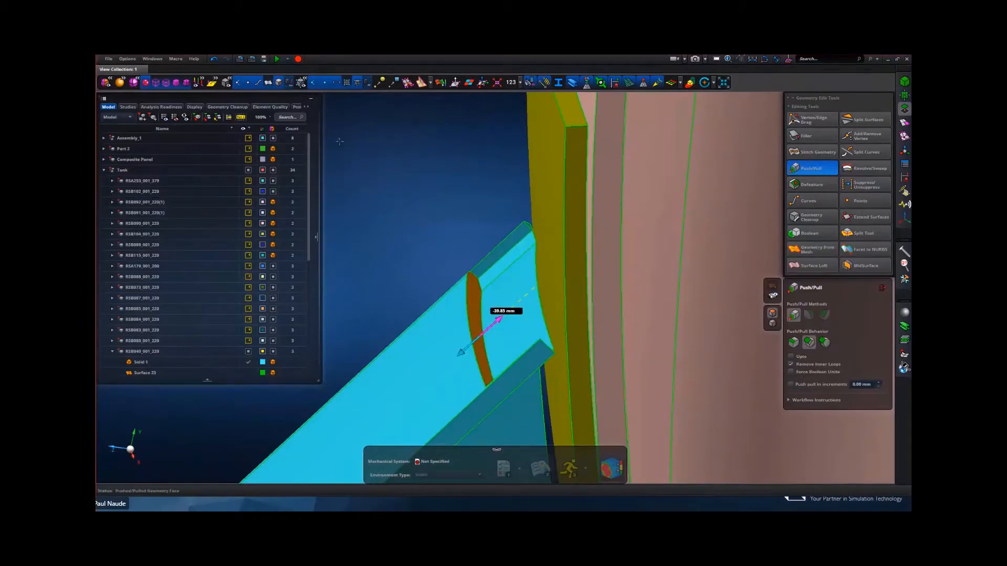
- Undo the last push, enable Upto, and extend the strut's curved end face up to the yellow plate
{"action": "left_click", "coordinate": [214, 61]}
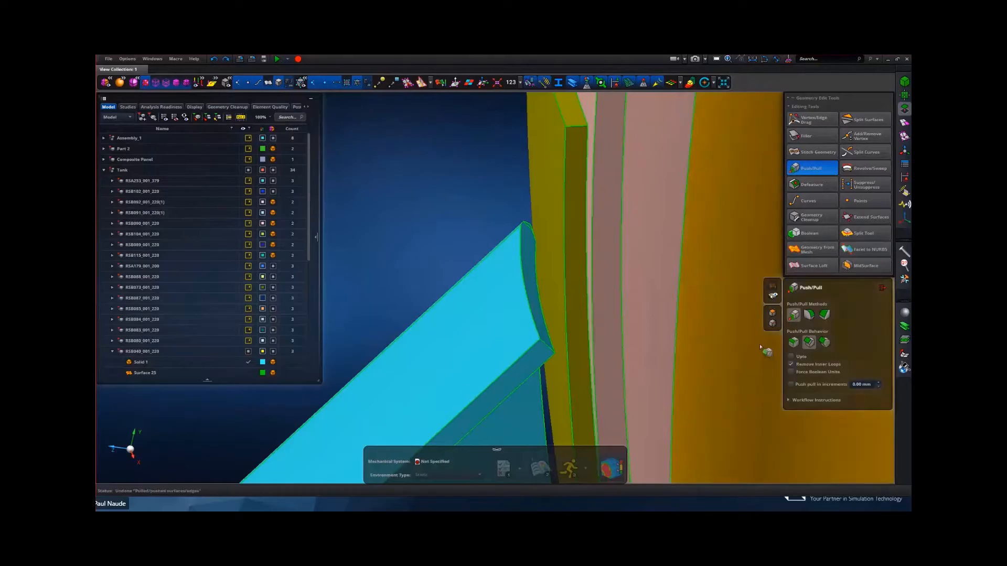
{"action": "left_click", "coordinate": [791, 356]}
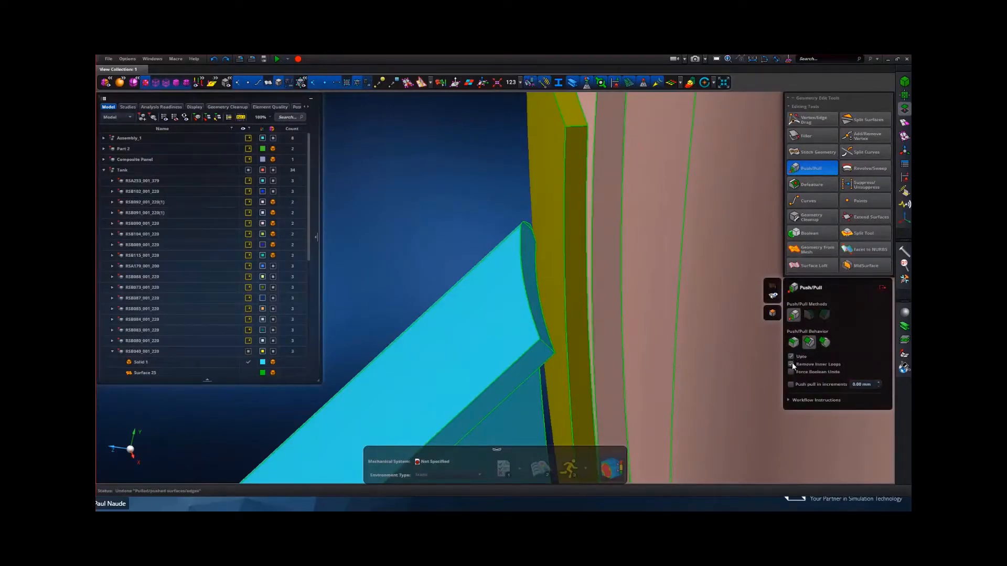
{"action": "left_click", "coordinate": [534, 298]}
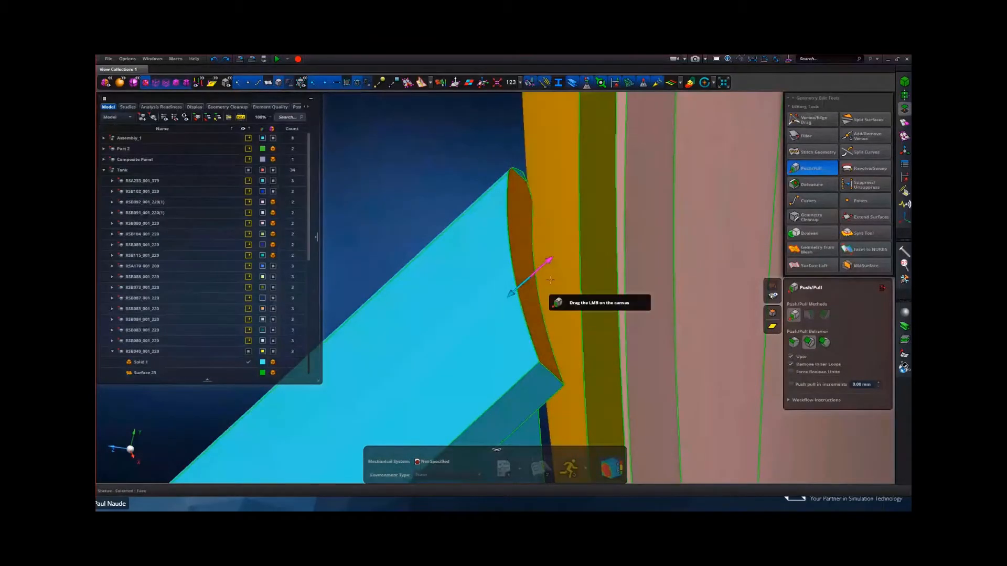
{"action": "left_click", "coordinate": [549, 281]}
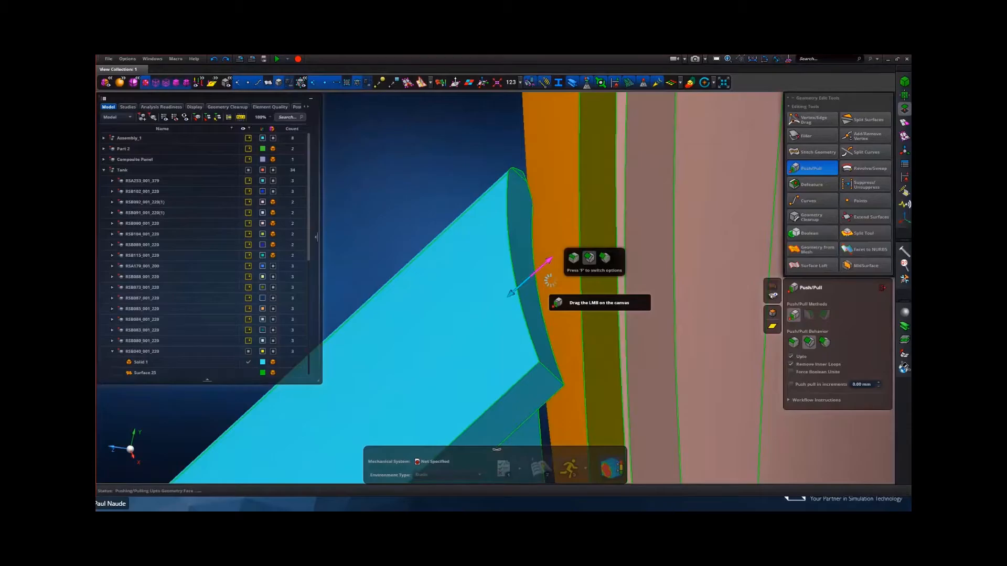
{"action": "middle_click_drag", "start_coordinate": [527, 283], "coordinate": [461, 268]}
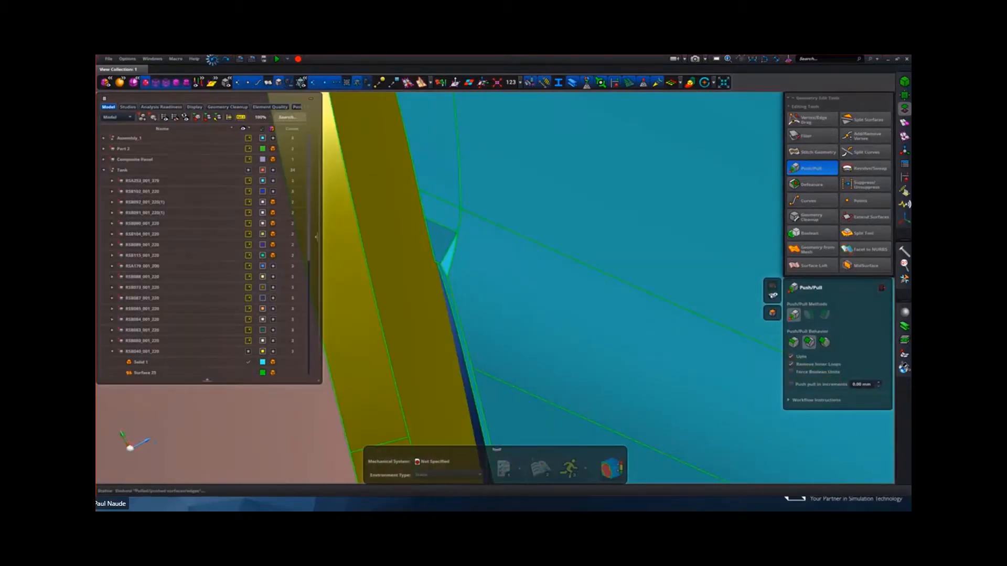
- Undo the extension and try extending the curved end face to the plate with the first Push/Pull behavior
{"action": "left_click", "coordinate": [214, 59]}
{"action": "left_click", "coordinate": [795, 343]}
{"action": "right_click_drag", "start_coordinate": [504, 194], "coordinate": [561, 313]}
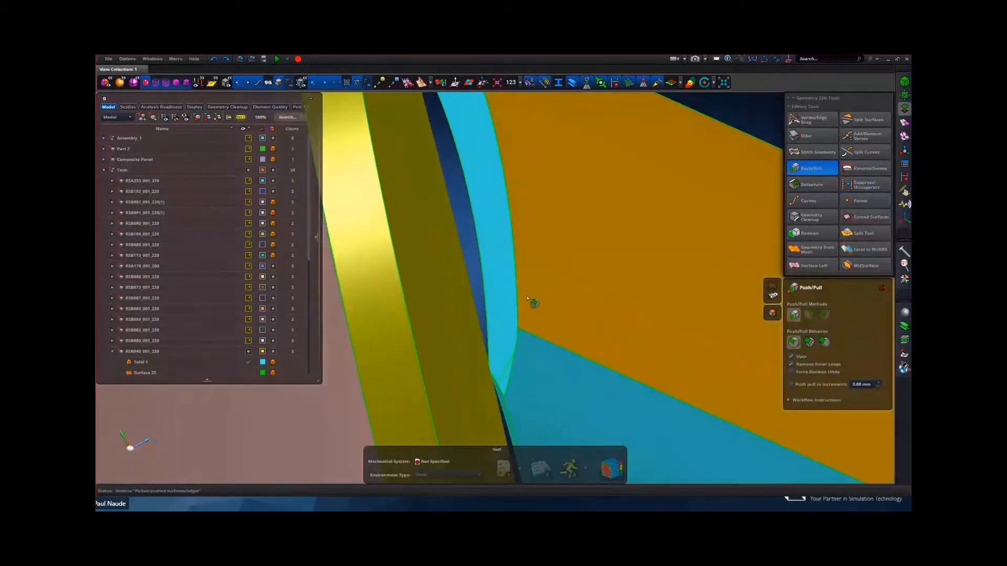
{"action": "left_click", "coordinate": [500, 280]}
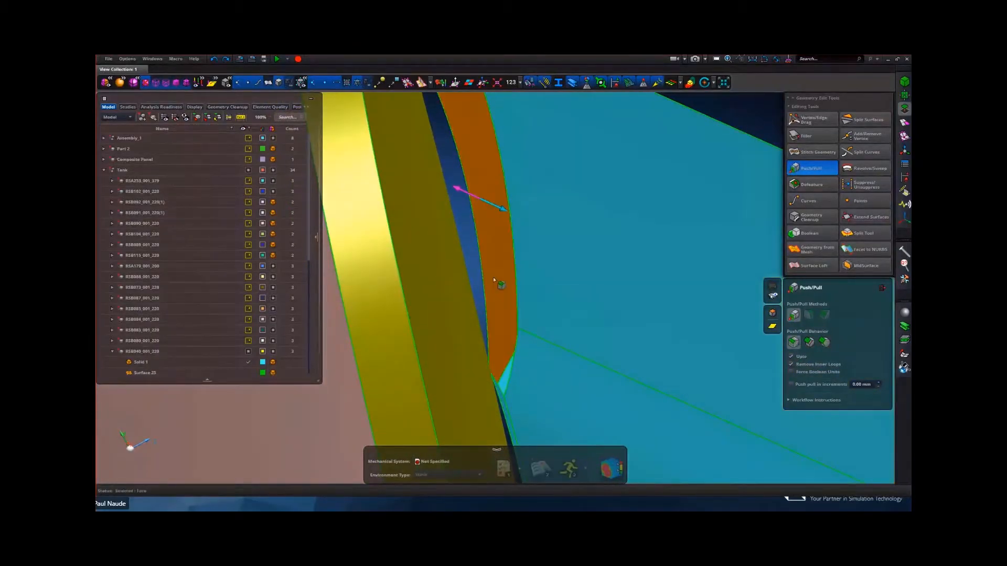
{"action": "left_click", "coordinate": [457, 267]}
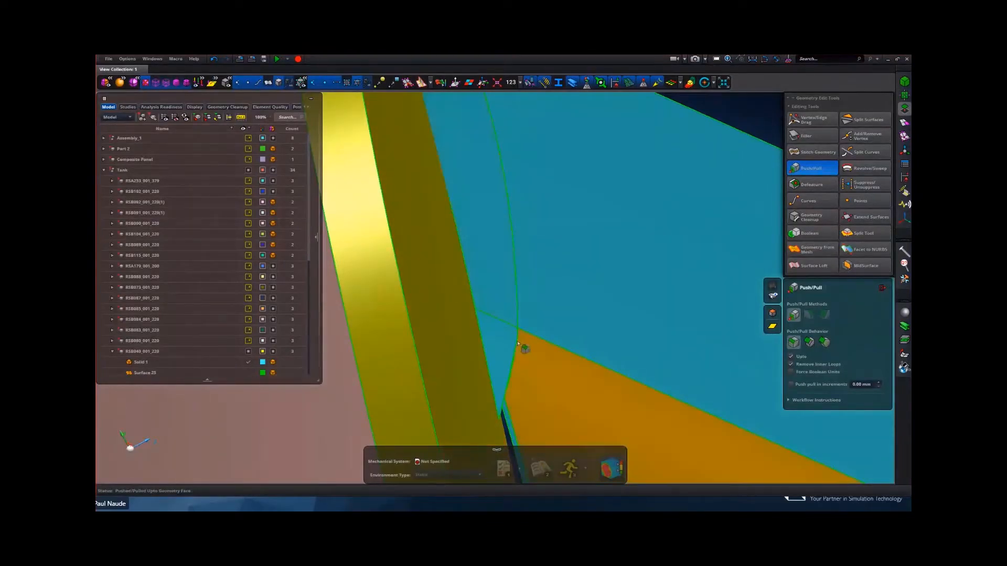
{"action": "left_click", "coordinate": [213, 59]}
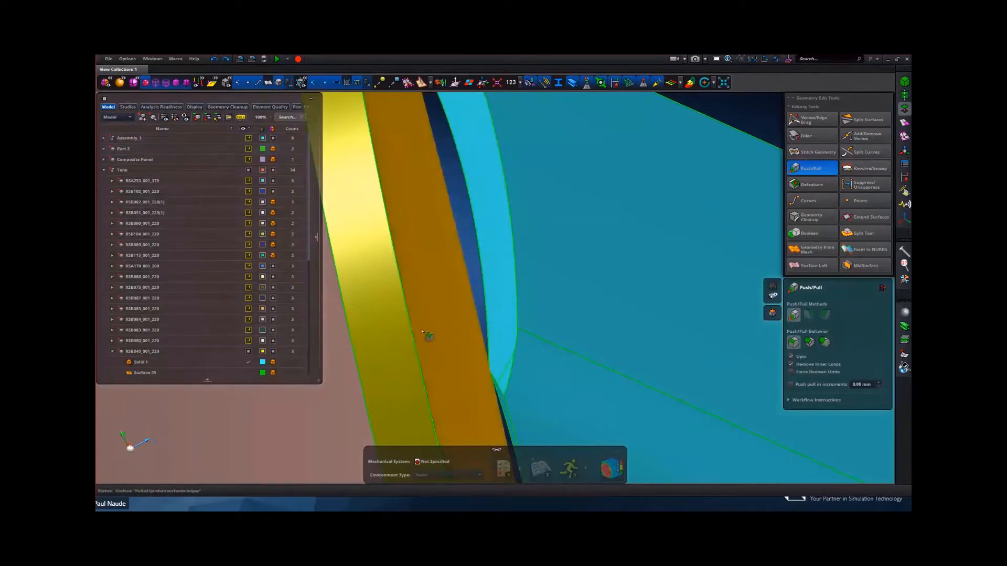
{"action": "left_click", "coordinate": [883, 289]}
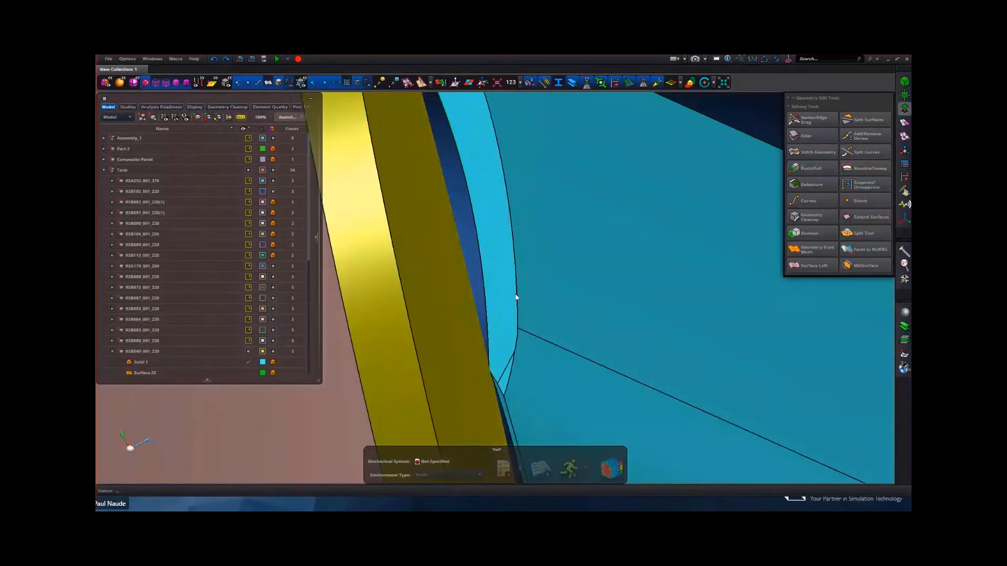
- Hide the yellow plate and the pink tank end, leaving the cyan strut's end exposed
{"action": "left_click_drag", "start_coordinate": [464, 262], "coordinate": [336, 330]}
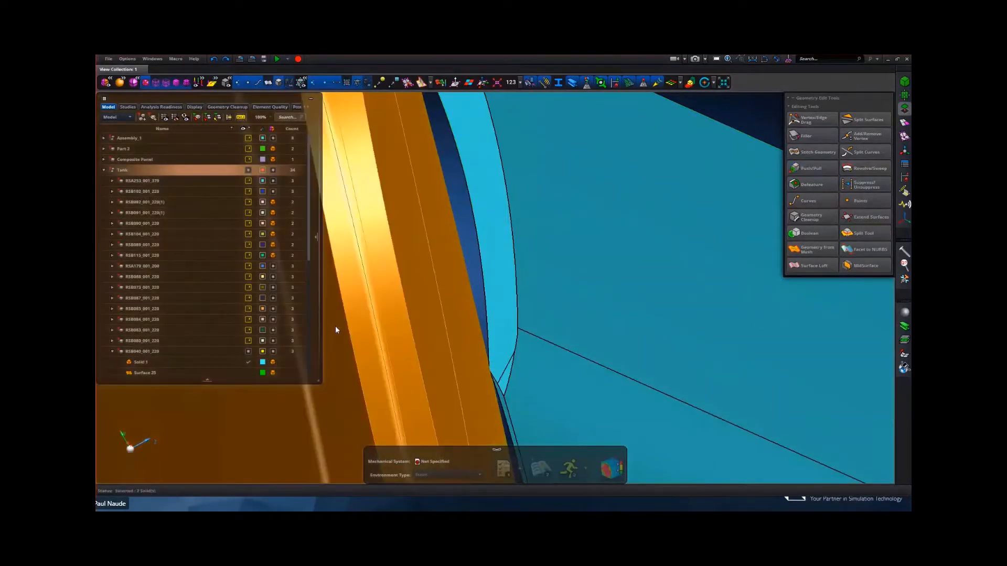
{"action": "right_click", "coordinate": [336, 330]}
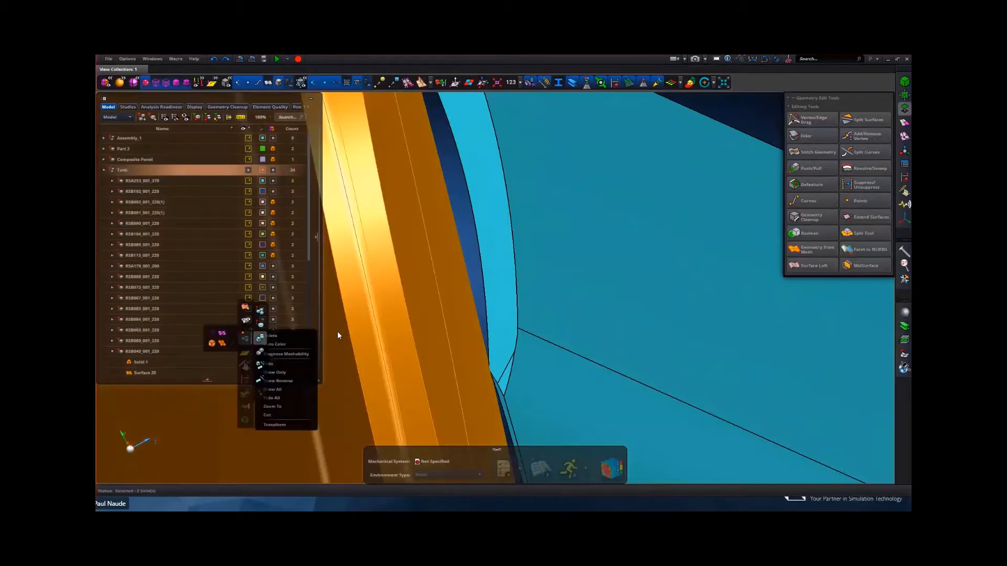
{"action": "left_click", "coordinate": [280, 365]}
{"action": "middle_click_drag", "start_coordinate": [460, 339], "coordinate": [487, 327]}
{"action": "middle_click_drag", "start_coordinate": [690, 326], "coordinate": [746, 219]}
{"action": "middle_click_drag", "start_coordinate": [592, 237], "coordinate": [637, 217]}
- Try to remove the tiny sliver face and the flange's end face from the strut's end with Defeature
{"action": "left_click", "coordinate": [800, 186]}
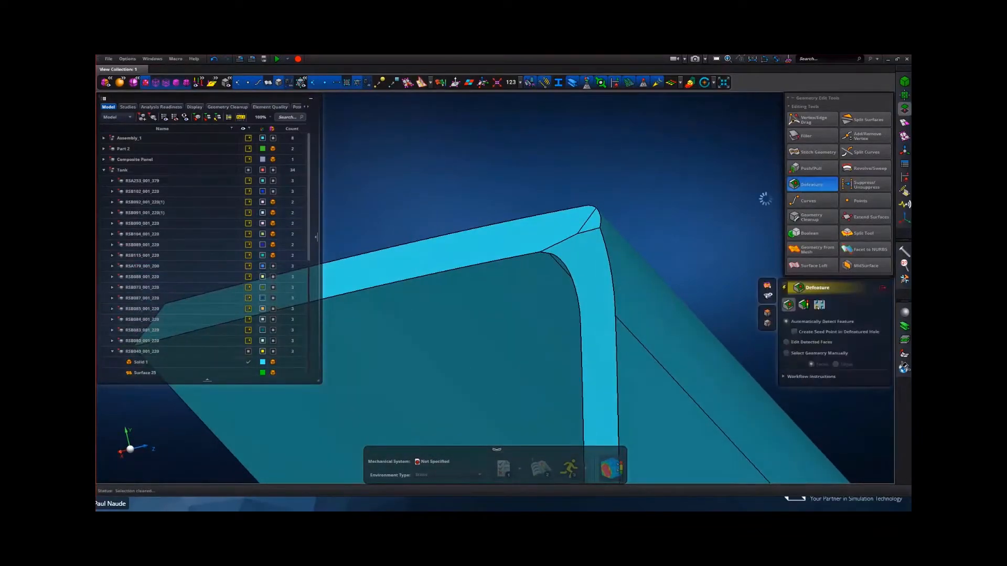
{"action": "left_click", "coordinate": [594, 223]}
{"action": "mouse_move", "coordinate": [645, 216]}
{"action": "middle_mouse_down"}
{"action": "mouse_move", "coordinate": [654, 218]}
{"action": "mouse_move", "coordinate": [645, 214]}
{"action": "middle_mouse_up"}
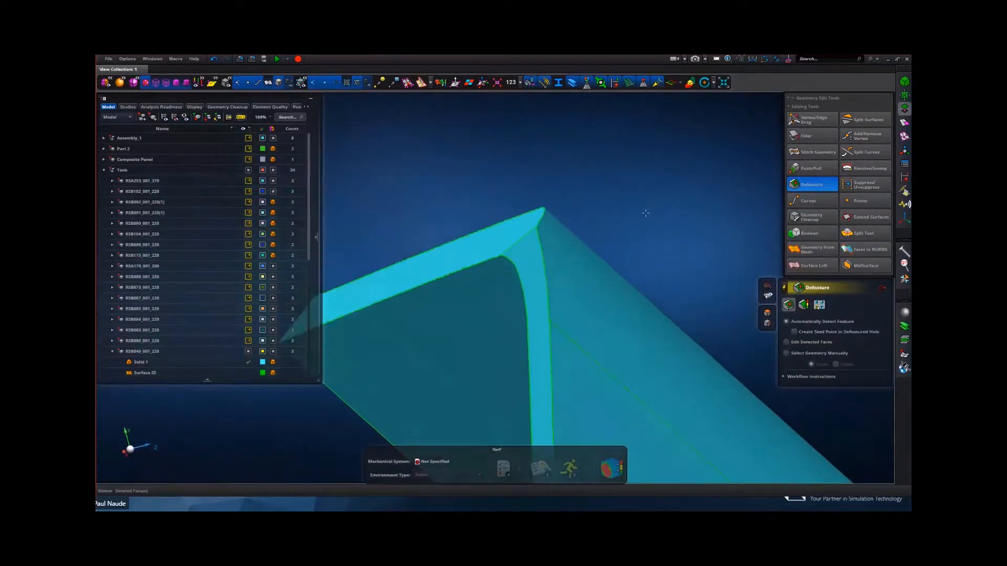
{"action": "left_click", "coordinate": [487, 239]}
{"action": "scroll", "coordinate": [631, 207], "scroll_direction": "down", "scroll_amount": 5}
{"action": "middle_click_drag", "start_coordinate": [645, 219], "coordinate": [609, 182]}
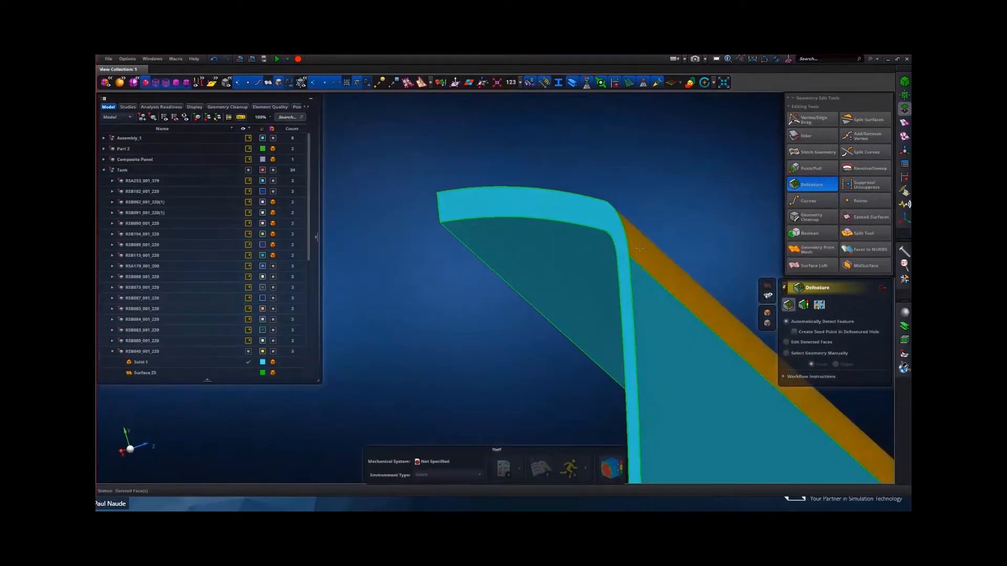
{"action": "scroll", "coordinate": [639, 248], "scroll_direction": "up", "scroll_amount": 4}
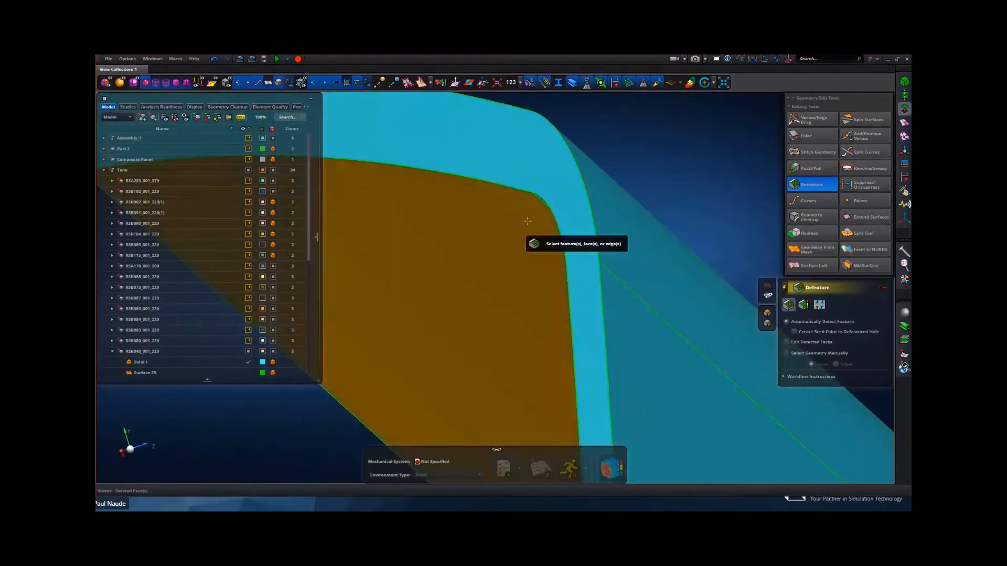
{"action": "scroll", "coordinate": [520, 231], "scroll_direction": "down", "scroll_amount": 3}
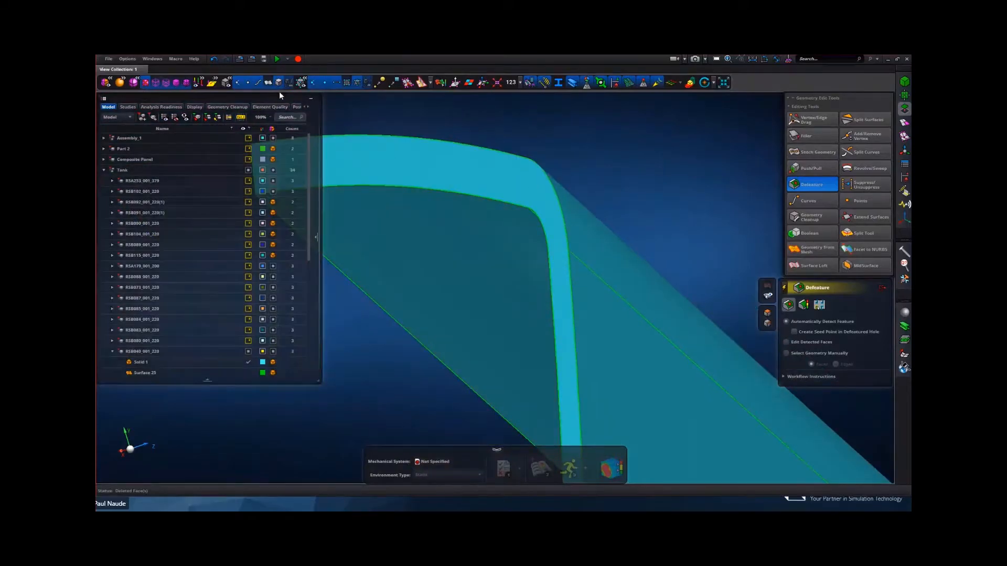
{"action": "left_click", "coordinate": [214, 59]}
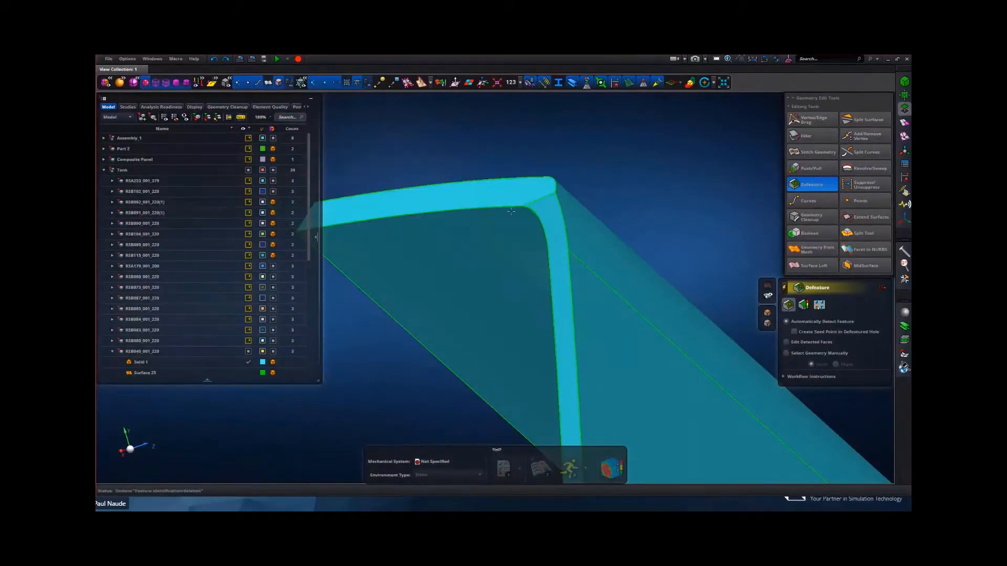
{"action": "middle_click_drag", "start_coordinate": [545, 206], "coordinate": [585, 219]}
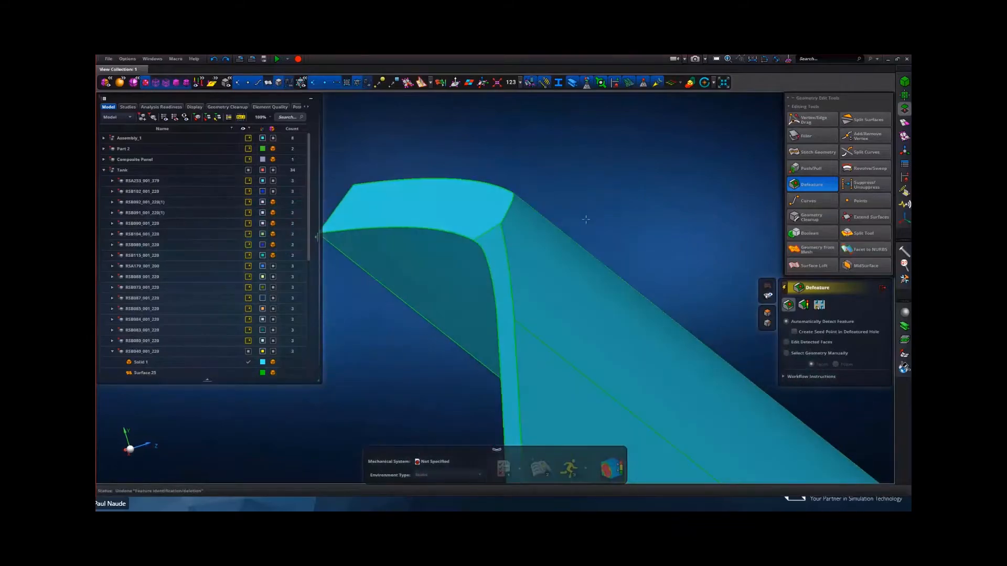
{"action": "right_click_drag", "start_coordinate": [493, 199], "coordinate": [591, 182]}
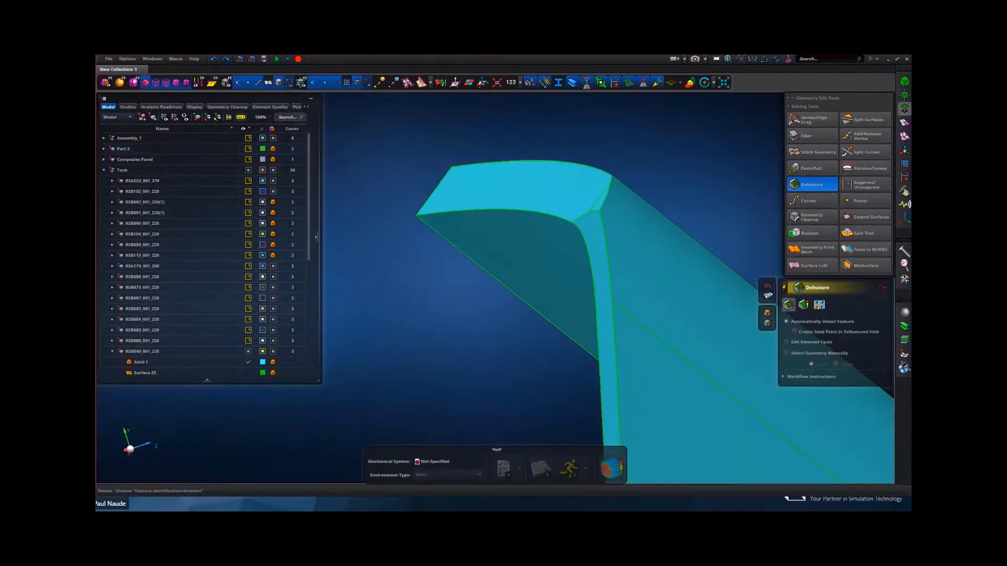
- Remove the triangular sliver at the strut's corner and the adjacent flange end face to merge the curved end
{"action": "scroll", "coordinate": [596, 212], "scroll_direction": "up", "scroll_amount": 2}
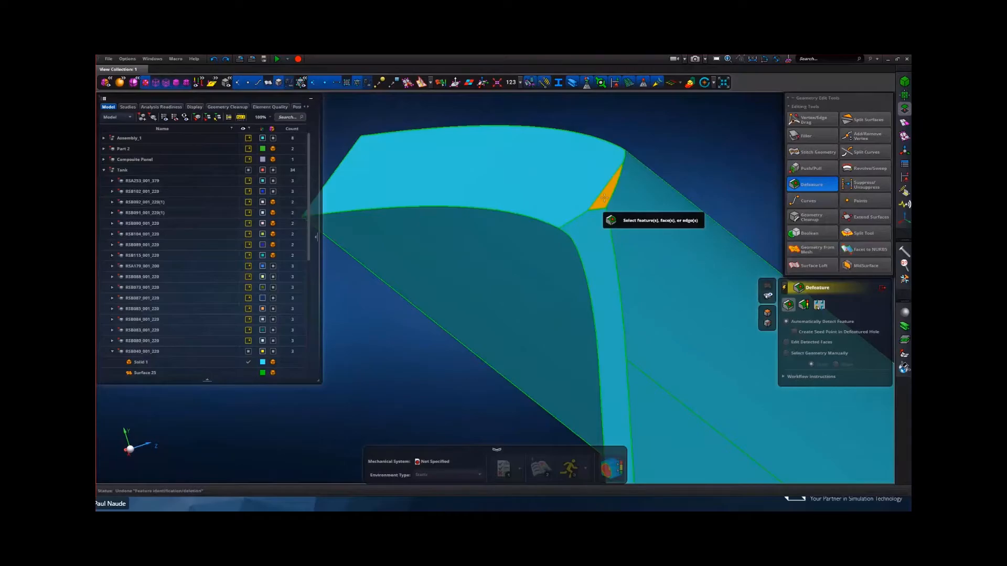
{"action": "left_click", "coordinate": [604, 198]}
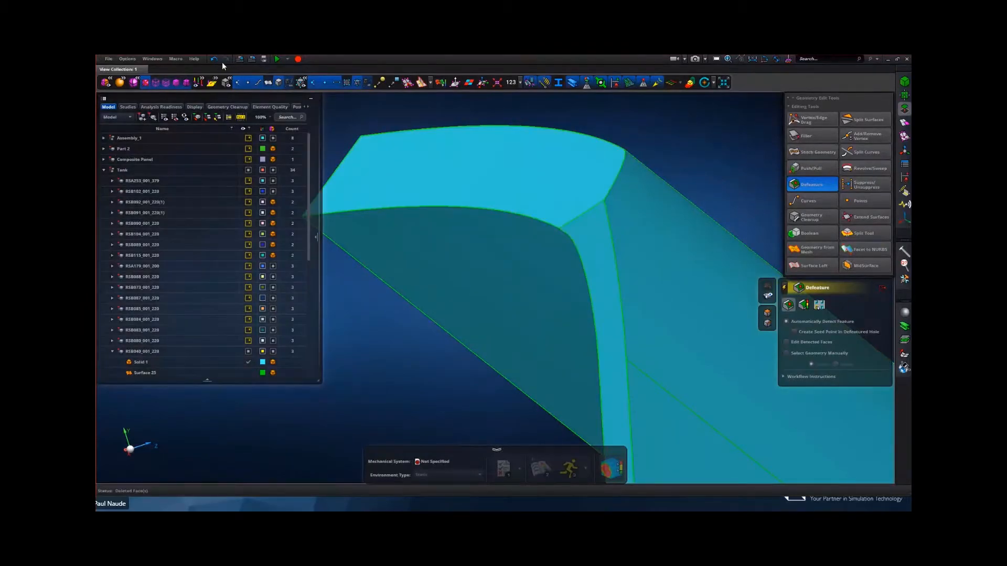
{"action": "left_click", "coordinate": [541, 161]}
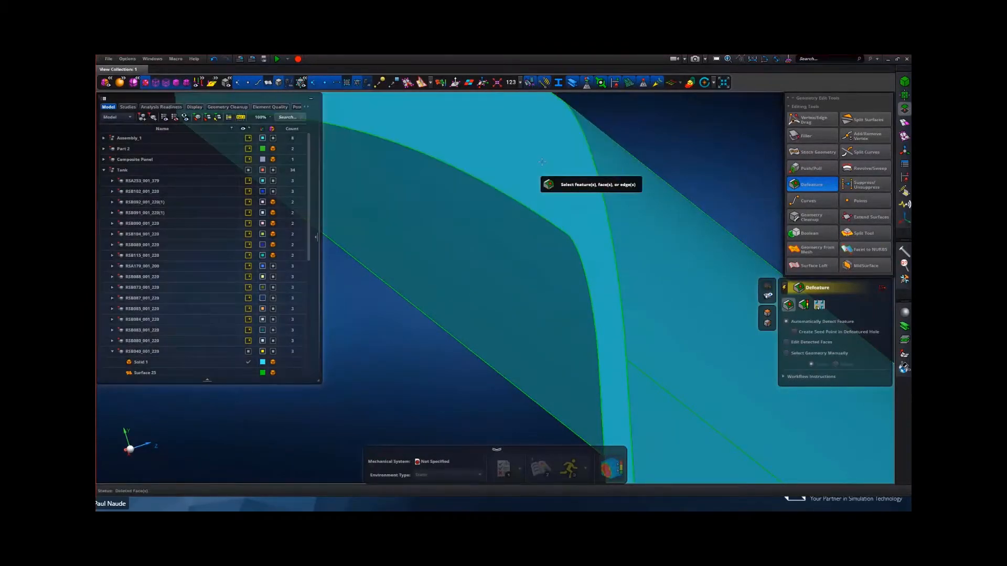
- Show all parts and examine how the strut's modified end meets the yellow plate
{"action": "mouse_move", "coordinate": [500, 180]}
{"action": "middle_mouse_down"}
{"action": "mouse_move", "coordinate": [479, 189]}
{"action": "mouse_move", "coordinate": [487, 187]}
{"action": "middle_mouse_up"}
{"action": "scroll", "coordinate": [490, 201], "scroll_direction": "down", "scroll_amount": 3}
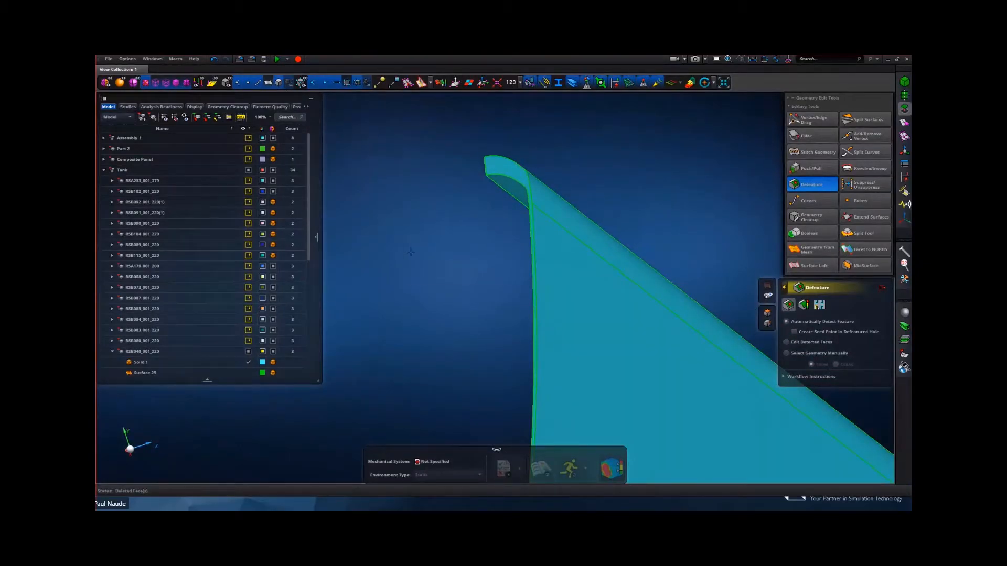
{"action": "right_click", "coordinate": [419, 327]}
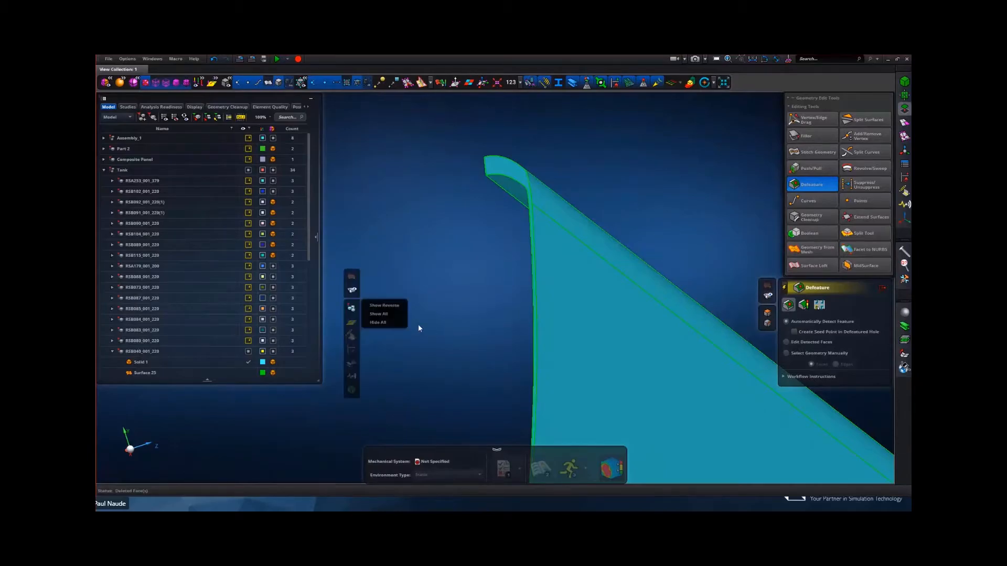
{"action": "left_click", "coordinate": [380, 313]}
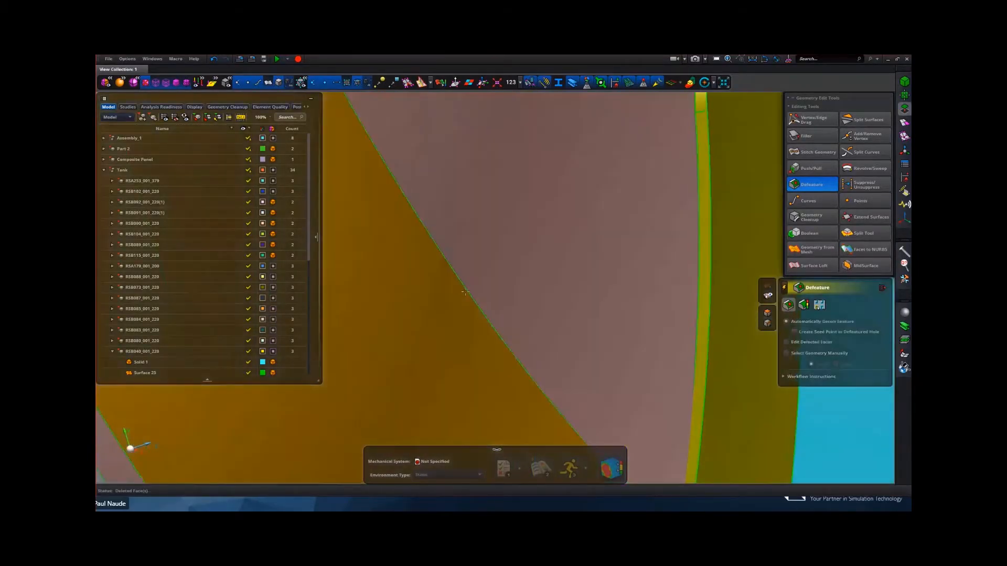
{"action": "scroll", "coordinate": [465, 291], "scroll_direction": "down", "scroll_amount": 4}
{"action": "middle_click_drag", "start_coordinate": [577, 288], "coordinate": [355, 105]}
{"action": "scroll", "coordinate": [513, 293], "scroll_direction": "up", "scroll_amount": 5}
{"action": "scroll", "coordinate": [577, 216], "scroll_direction": "down", "scroll_amount": 3}
{"action": "middle_click_drag", "start_coordinate": [539, 274], "coordinate": [492, 134]}
{"action": "mouse_move", "coordinate": [499, 239]}
{"action": "middle_mouse_down"}
{"action": "mouse_move", "coordinate": [461, 230]}
{"action": "mouse_move", "coordinate": [479, 242]}
{"action": "middle_mouse_up"}
{"action": "middle_click_drag", "start_coordinate": [458, 294], "coordinate": [602, 286]}
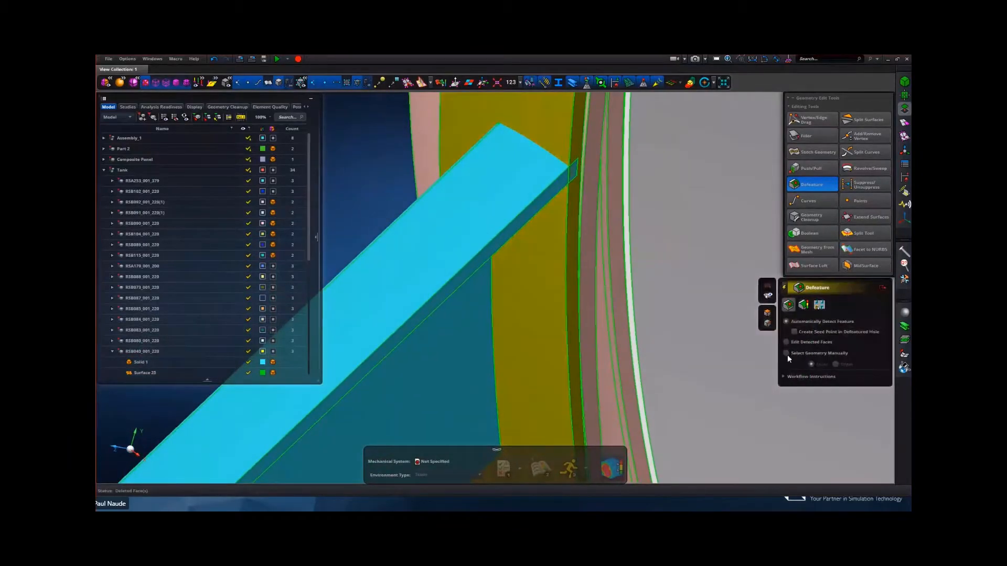
- Review the Defeature keyboard shortcuts and the Split Surfaces workflow instructions
{"action": "left_click", "coordinate": [783, 377]}
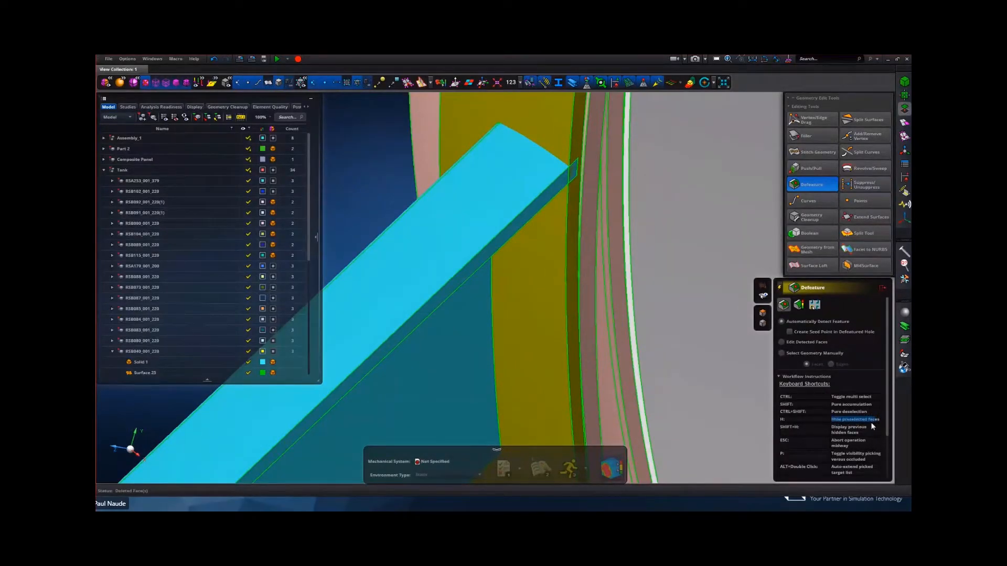
{"action": "left_click", "coordinate": [881, 289]}
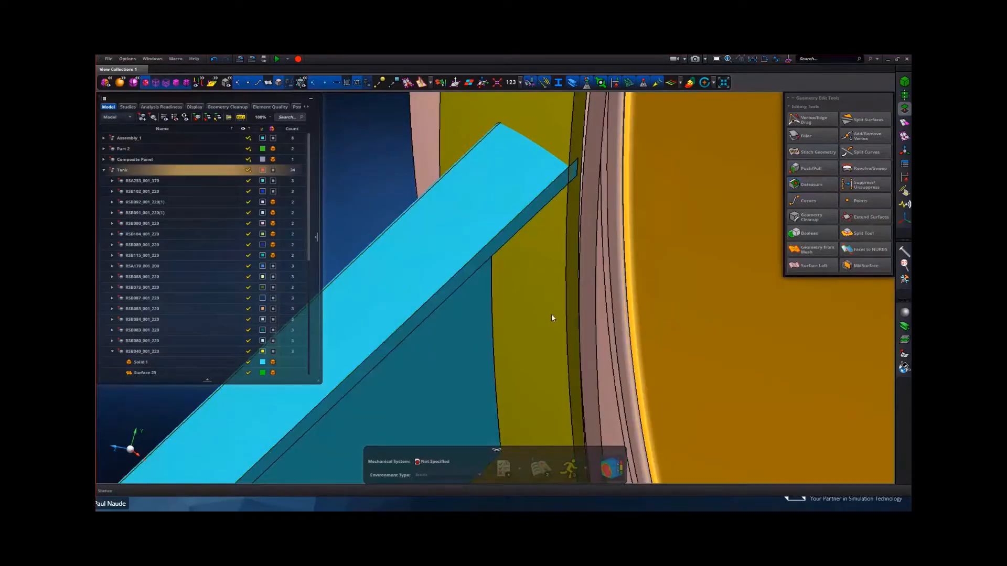
{"action": "left_click", "coordinate": [865, 120]}
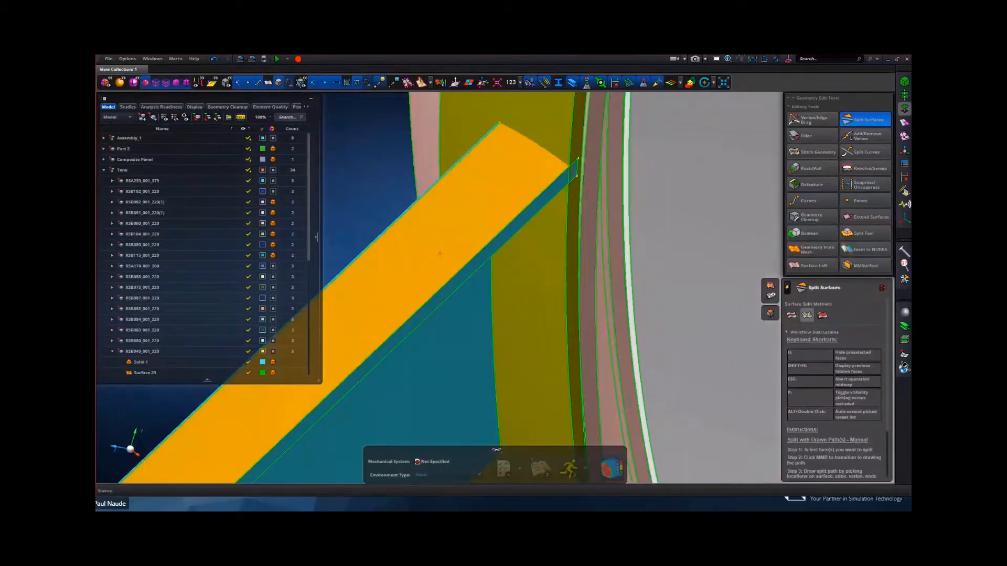
{"action": "left_click", "coordinate": [467, 181]}
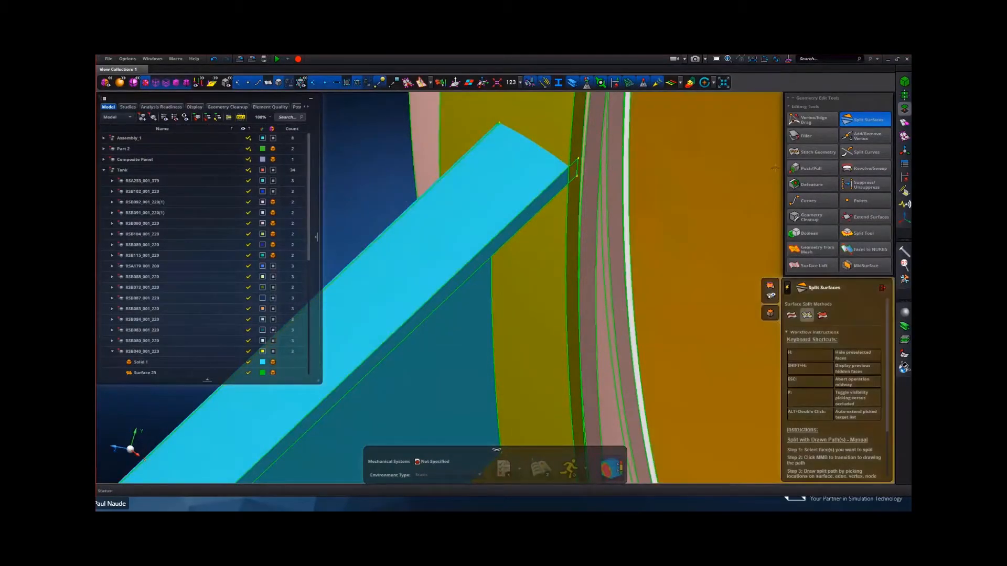
- Start Push/Pull and examine the gap between the strut's curved end and the yellow plate
{"action": "left_click", "coordinate": [814, 169]}
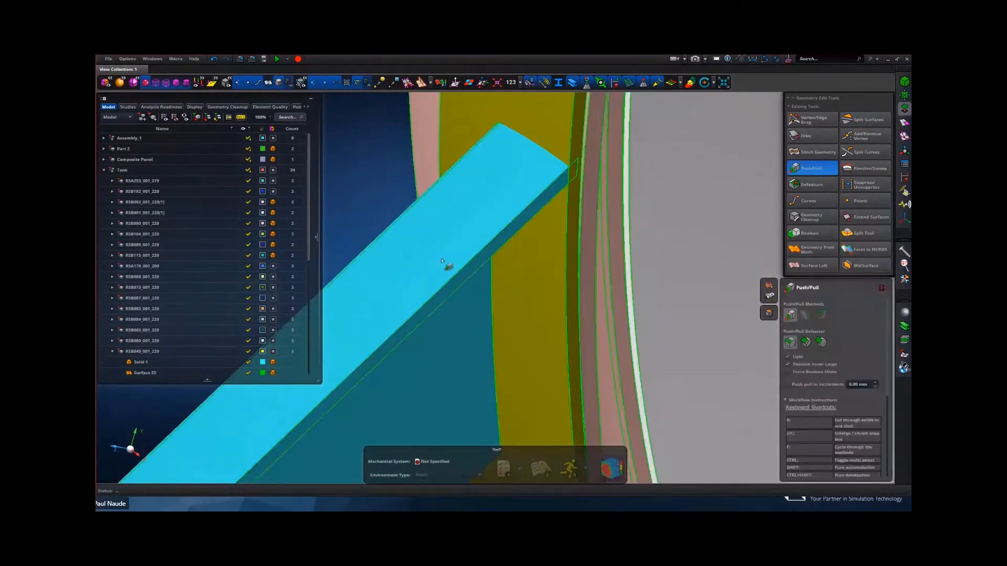
{"action": "left_click", "coordinate": [469, 235]}
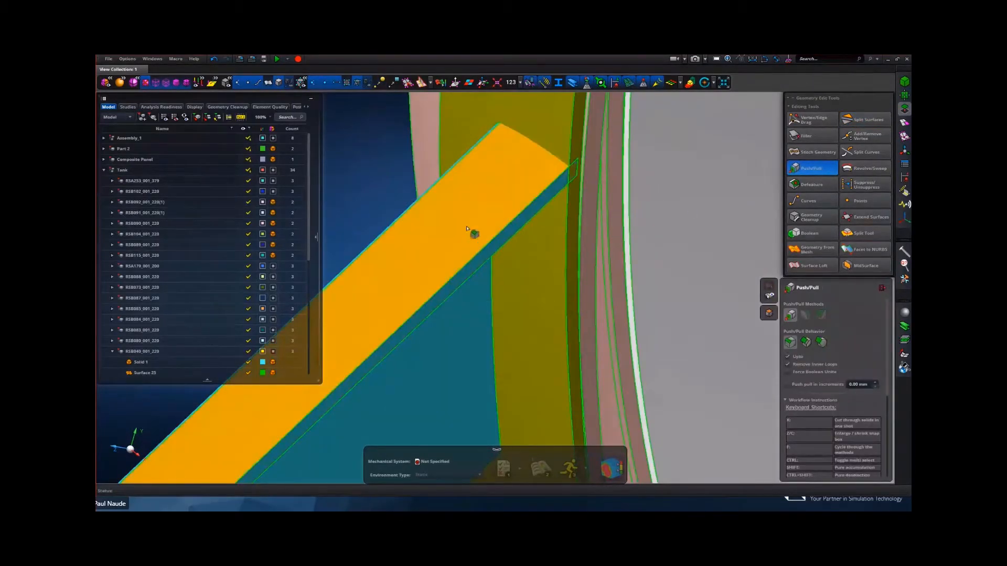
{"action": "scroll", "coordinate": [562, 196], "scroll_direction": "up", "scroll_amount": 2}
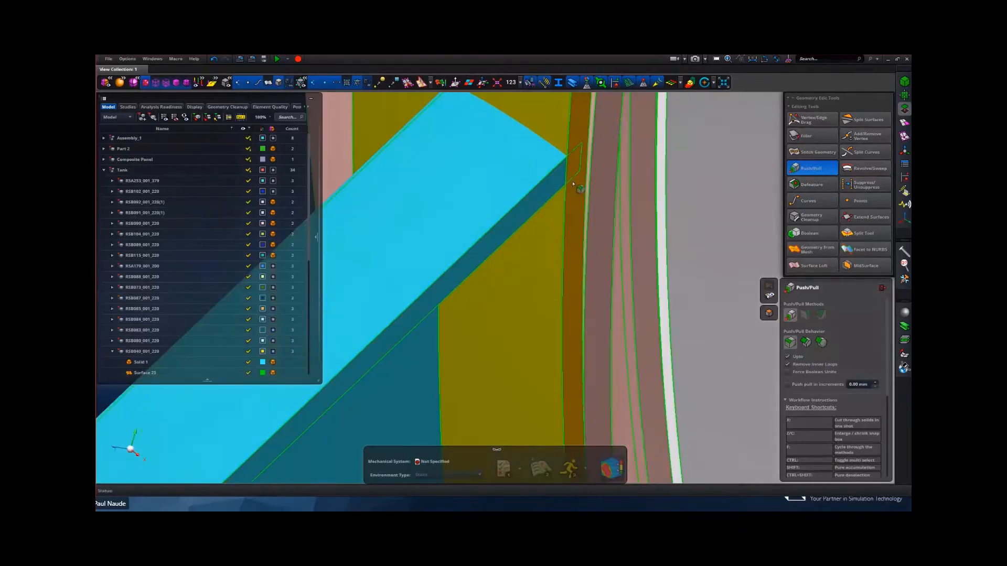
{"action": "scroll", "coordinate": [539, 233], "scroll_direction": "down", "scroll_amount": 2}
{"action": "scroll", "coordinate": [554, 220], "scroll_direction": "up", "scroll_amount": 2}
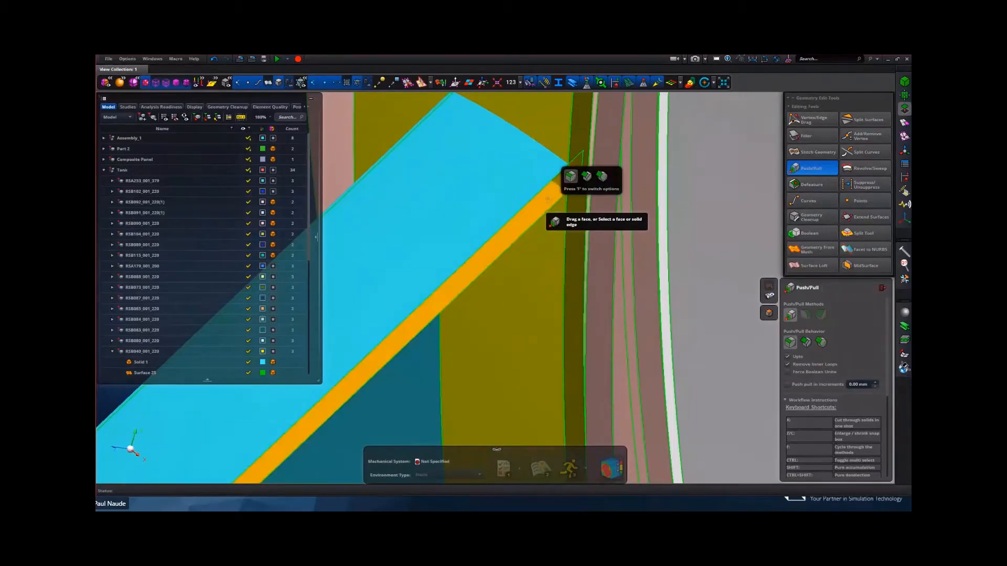
{"action": "scroll", "coordinate": [545, 236], "scroll_direction": "down", "scroll_amount": 2}
{"action": "middle_click_drag", "start_coordinate": [554, 234], "coordinate": [553, 226]}
{"action": "right_click_drag", "start_coordinate": [525, 260], "coordinate": [568, 80]}
{"action": "scroll", "coordinate": [549, 212], "scroll_direction": "down", "scroll_amount": 2}
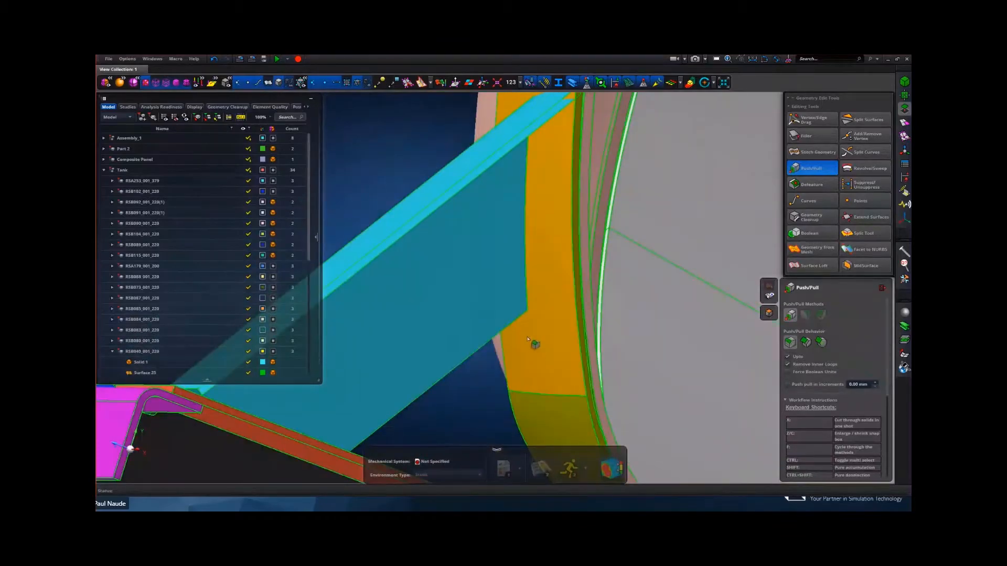
{"action": "scroll", "coordinate": [519, 304], "scroll_direction": "up", "scroll_amount": 3}
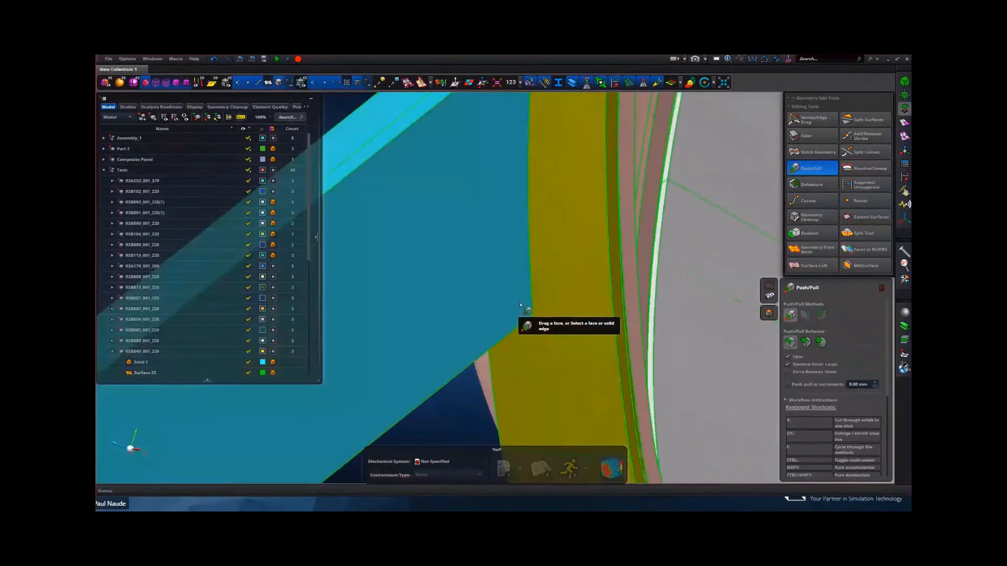
{"action": "scroll", "coordinate": [518, 303], "scroll_direction": "down", "scroll_amount": 3}
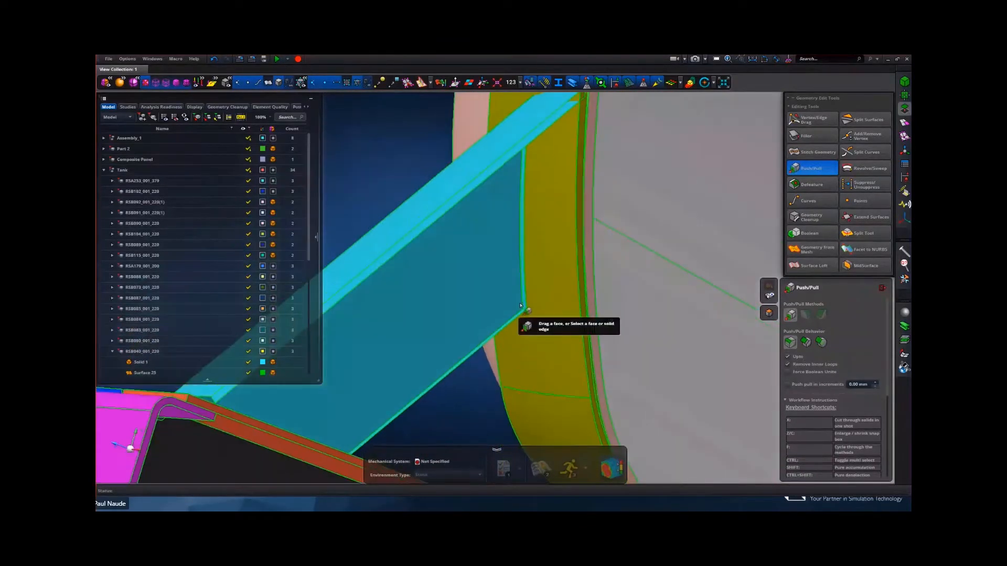
{"action": "scroll", "coordinate": [527, 298], "scroll_direction": "up", "scroll_amount": 3}
{"action": "scroll", "coordinate": [529, 294], "scroll_direction": "down", "scroll_amount": 3}
{"action": "middle_click_drag", "start_coordinate": [527, 285], "coordinate": [518, 310]}
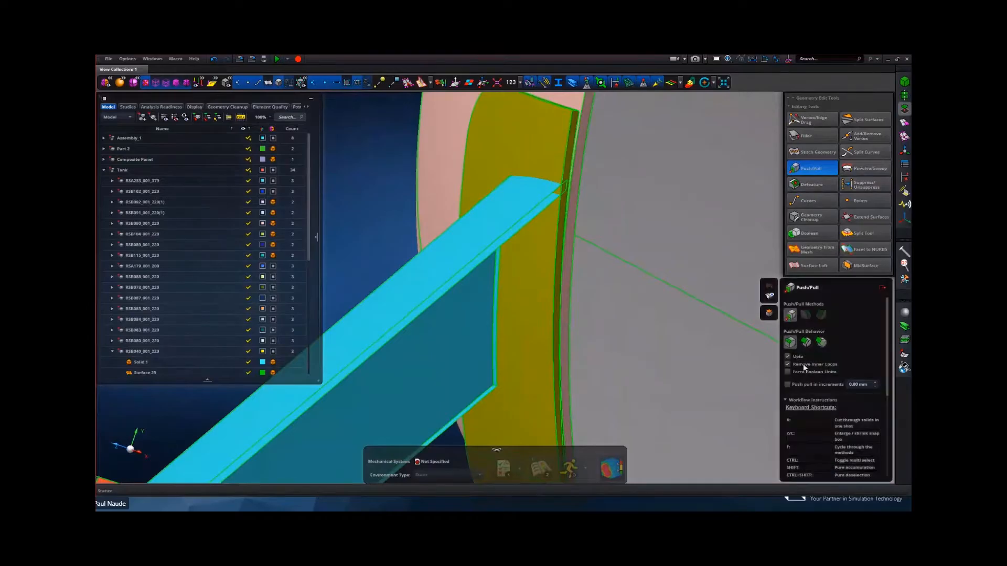
- Pull the strut's end face up to the yellow plate's face with the Upto option to close the gap
{"action": "scroll", "coordinate": [498, 364], "scroll_direction": "up", "scroll_amount": 3}
{"action": "left_click", "coordinate": [516, 359]}
{"action": "middle_click_drag", "start_coordinate": [514, 355], "coordinate": [540, 343]}
{"action": "scroll", "coordinate": [540, 343], "scroll_direction": "down", "scroll_amount": 3}
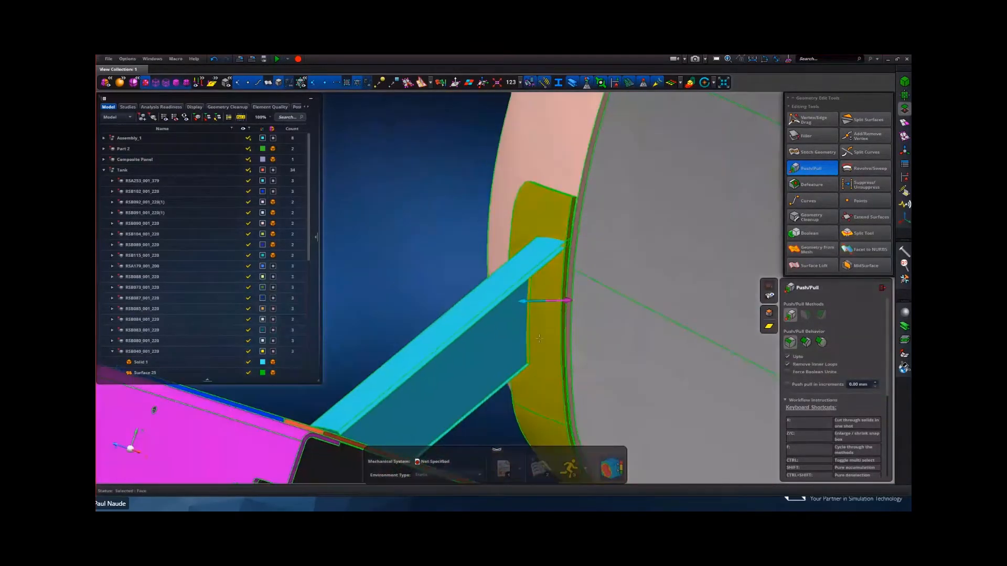
{"action": "scroll", "coordinate": [539, 342], "scroll_direction": "up", "scroll_amount": 5}
{"action": "middle_click_drag", "start_coordinate": [539, 377], "coordinate": [492, 261]}
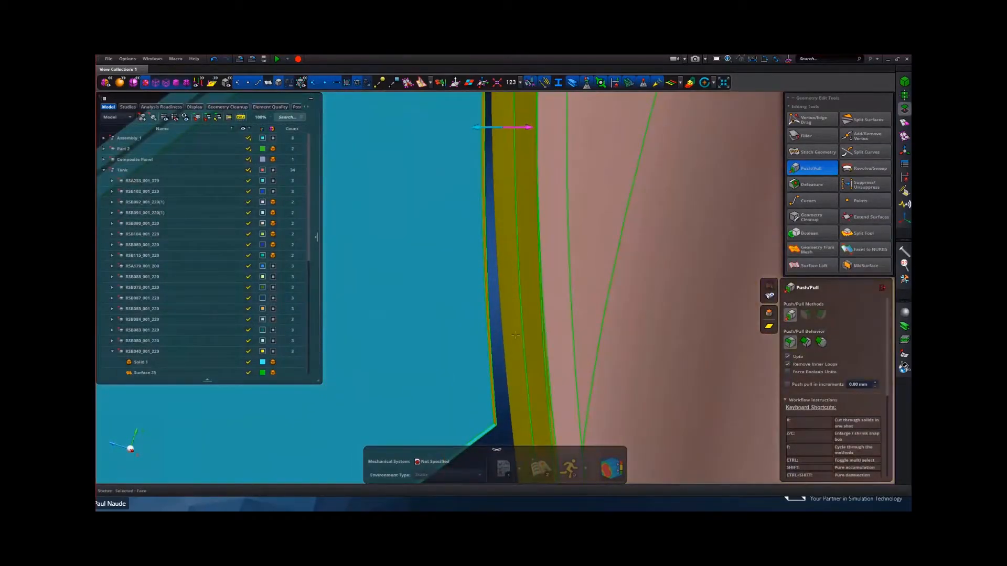
{"action": "left_click", "coordinate": [516, 341]}
{"action": "scroll", "coordinate": [517, 323], "scroll_direction": "down", "scroll_amount": 5}
{"action": "mouse_move", "coordinate": [517, 323]}
{"action": "middle_mouse_down"}
{"action": "mouse_move", "coordinate": [622, 318]}
{"action": "mouse_move", "coordinate": [528, 313]}
{"action": "middle_mouse_up"}
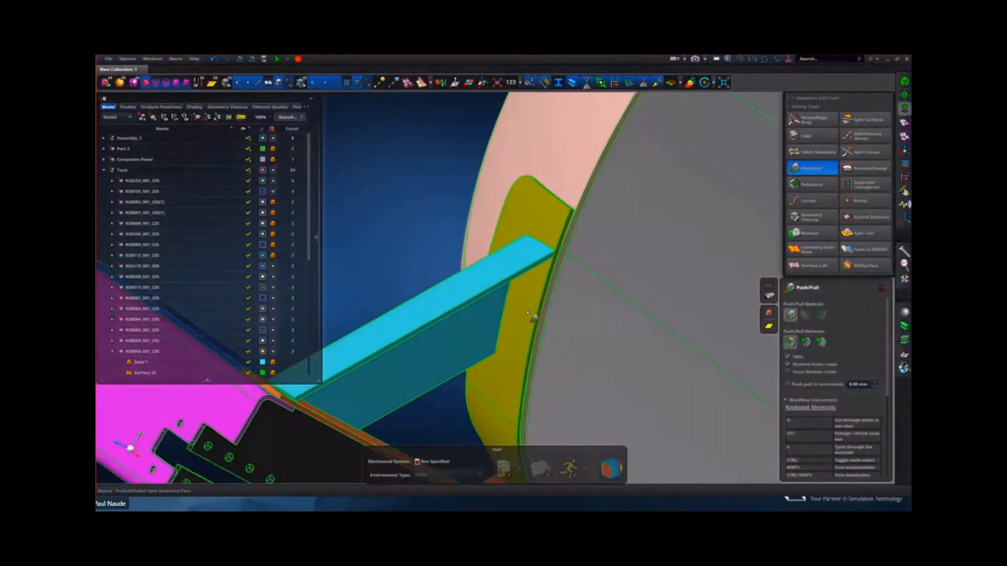
{"action": "scroll", "coordinate": [542, 271], "scroll_direction": "up", "scroll_amount": 5}
{"action": "middle_click_drag", "start_coordinate": [527, 266], "coordinate": [495, 321]}
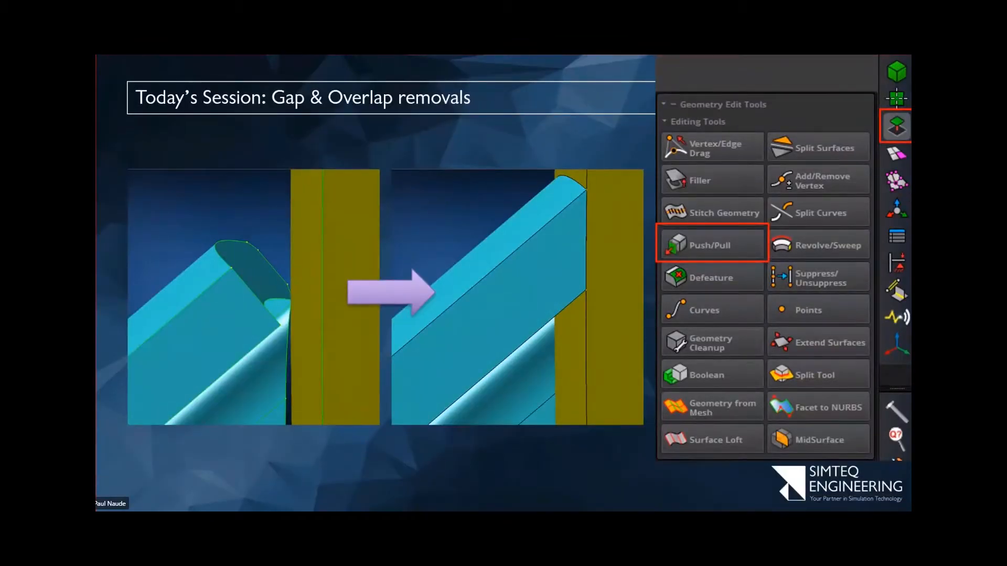
{"action": "key", "text": "Right"}
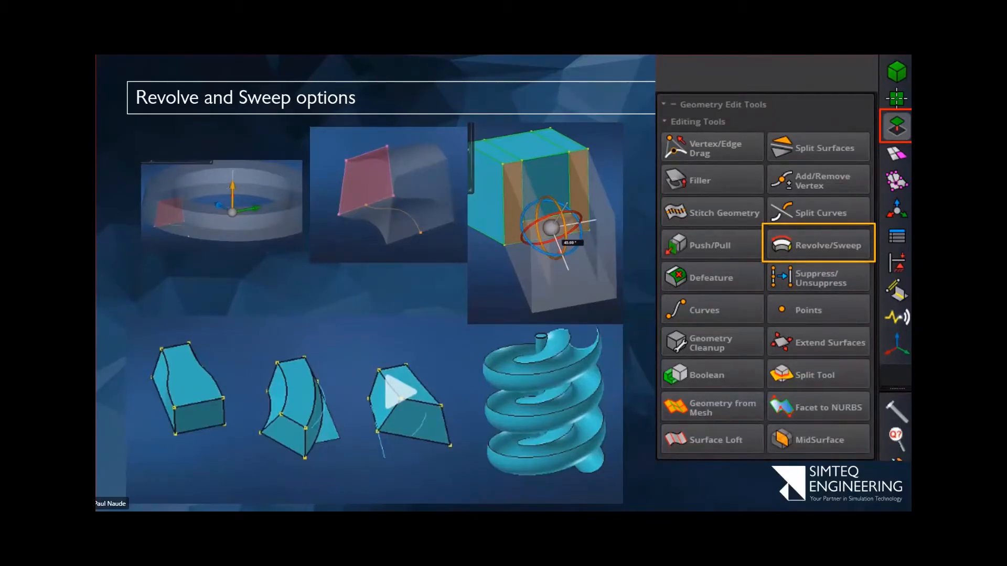
{"action": "key", "text": "Right"}
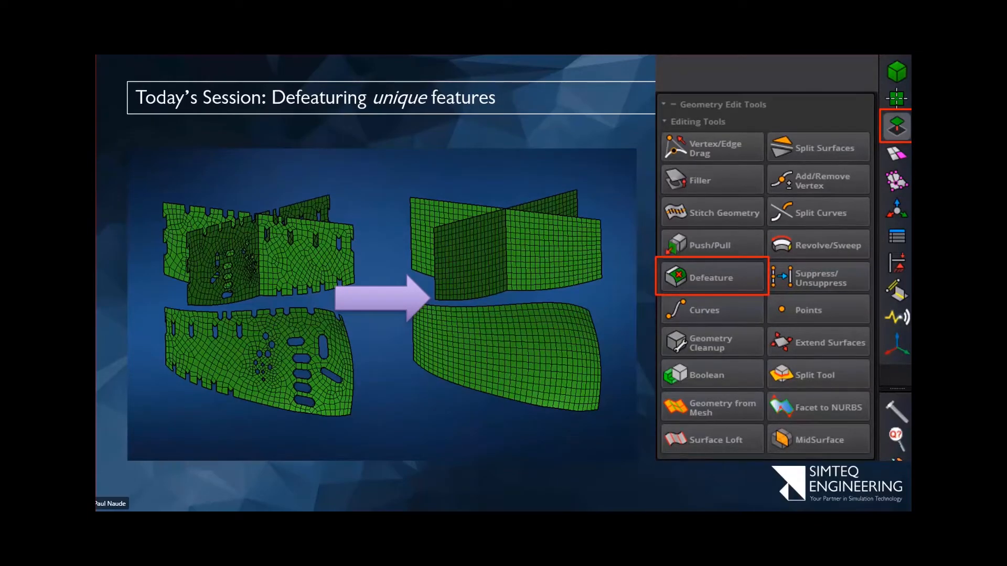
- Return to the tank model and remove a round hole and the cutout's corner fillets from the magenta plate with Defeature
{"action": "key", "text": "alt+Tab"}
{"action": "middle_click_drag", "start_coordinate": [503, 357], "coordinate": [475, 361]}
{"action": "middle_click_drag", "start_coordinate": [367, 209], "coordinate": [755, 214]}
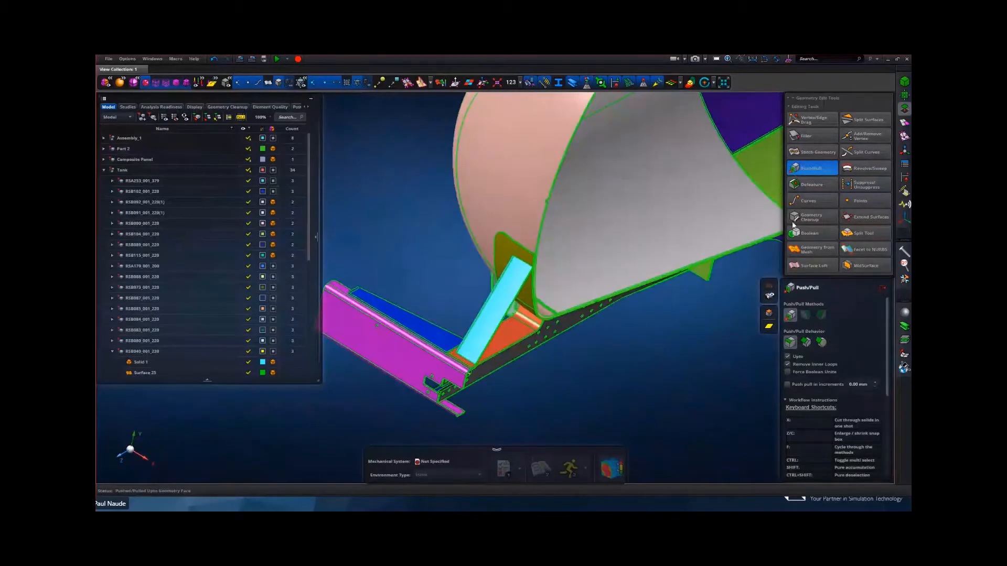
{"action": "left_click", "coordinate": [805, 183]}
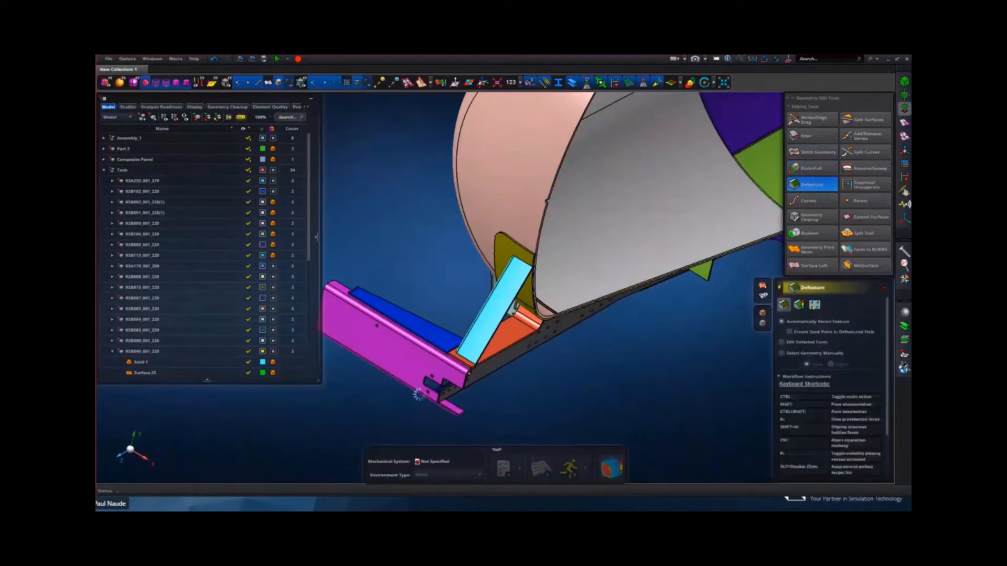
{"action": "scroll", "coordinate": [418, 394], "scroll_direction": "up", "scroll_amount": 10}
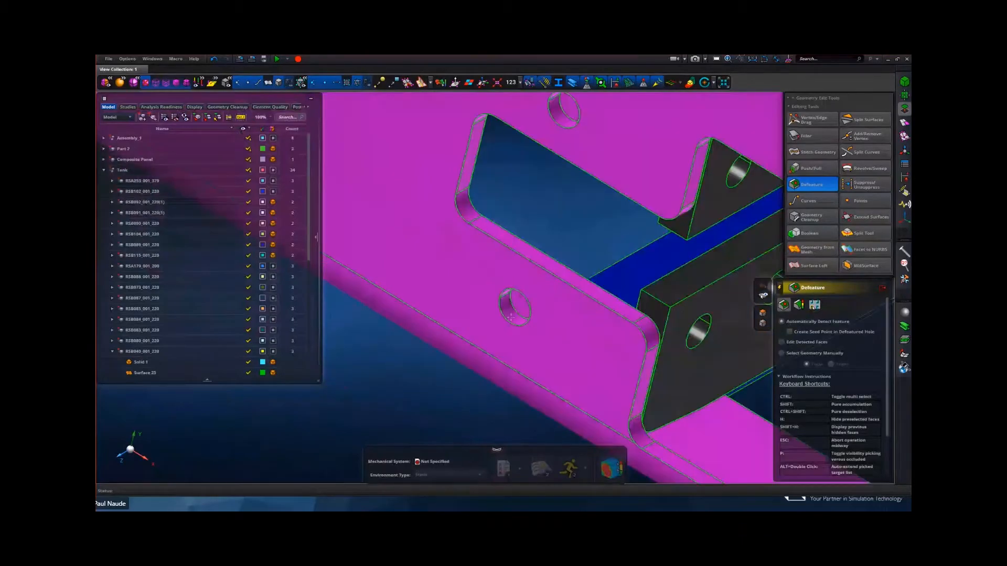
{"action": "left_click", "coordinate": [511, 315]}
{"action": "left_click", "coordinate": [483, 225]}
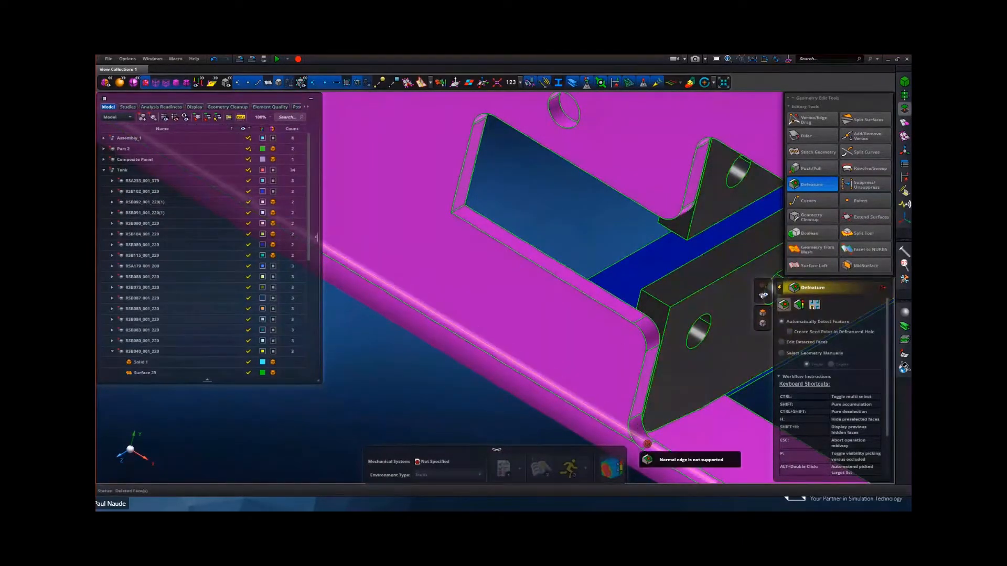
{"action": "left_click", "coordinate": [644, 332]}
{"action": "scroll", "coordinate": [643, 333], "scroll_direction": "up", "scroll_amount": 5}
{"action": "left_click", "coordinate": [646, 331]}
- Show only Part 2 and frame its green slotted panels in the view
{"action": "scroll", "coordinate": [645, 328], "scroll_direction": "down", "scroll_amount": 10}
{"action": "right_click_drag", "start_coordinate": [642, 315], "coordinate": [515, 340]}
{"action": "middle_click_drag", "start_coordinate": [515, 339], "coordinate": [487, 337]}
{"action": "scroll", "coordinate": [507, 339], "scroll_direction": "down", "scroll_amount": 5}
{"action": "right_click_drag", "start_coordinate": [647, 341], "coordinate": [496, 363]}
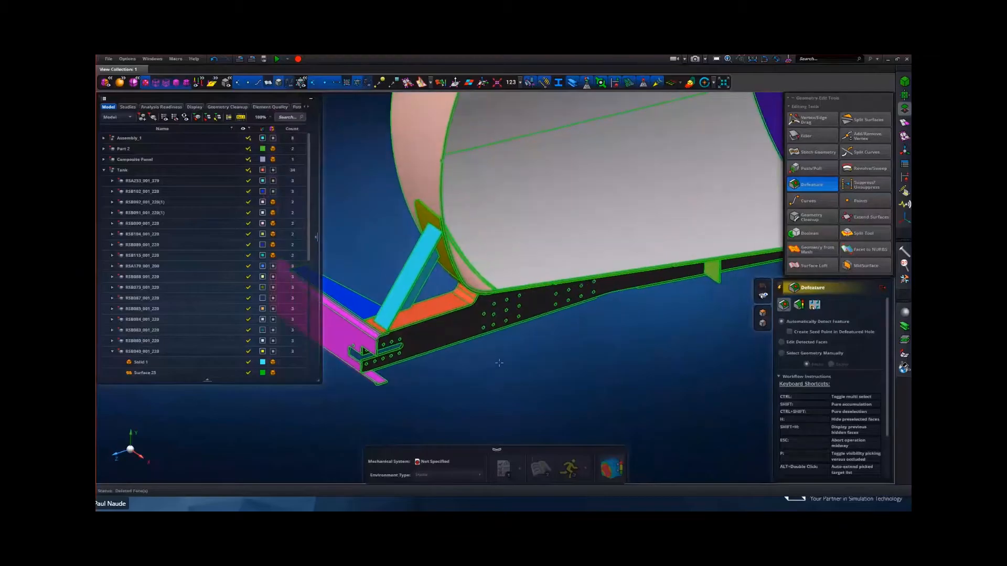
{"action": "scroll", "coordinate": [503, 362], "scroll_direction": "down", "scroll_amount": 5}
{"action": "right_click_drag", "start_coordinate": [560, 351], "coordinate": [466, 367]}
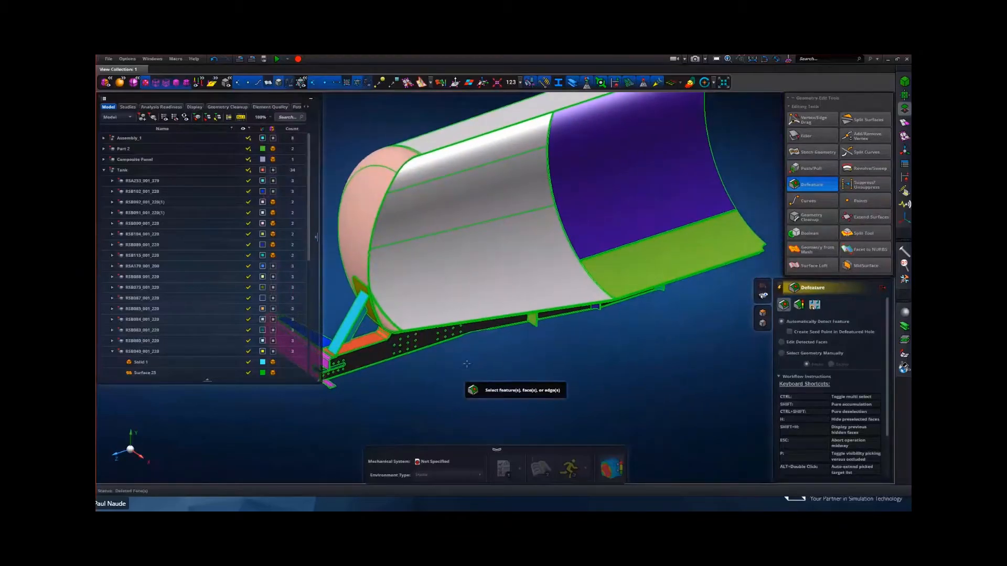
{"action": "left_click", "coordinate": [103, 171]}
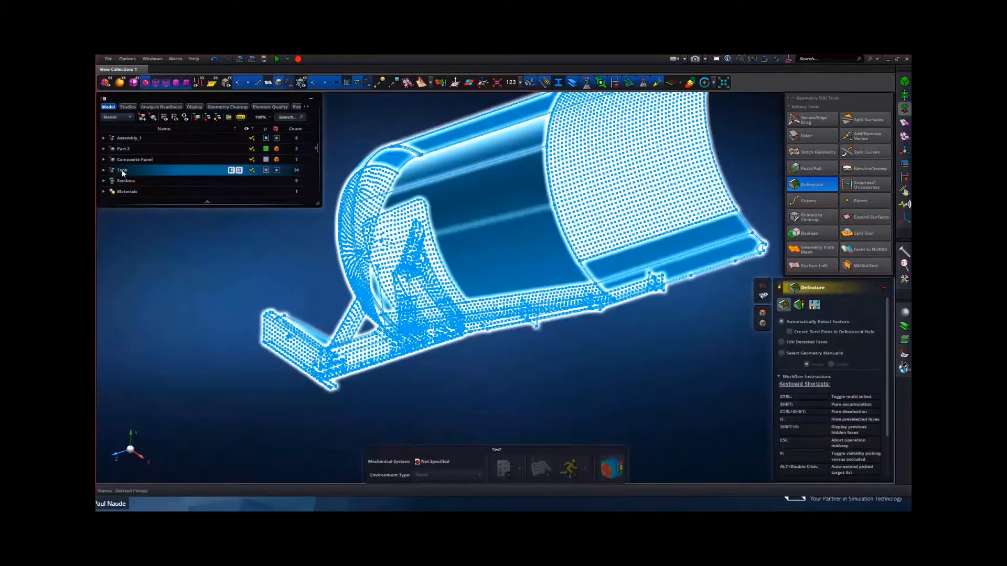
{"action": "right_click", "coordinate": [131, 139]}
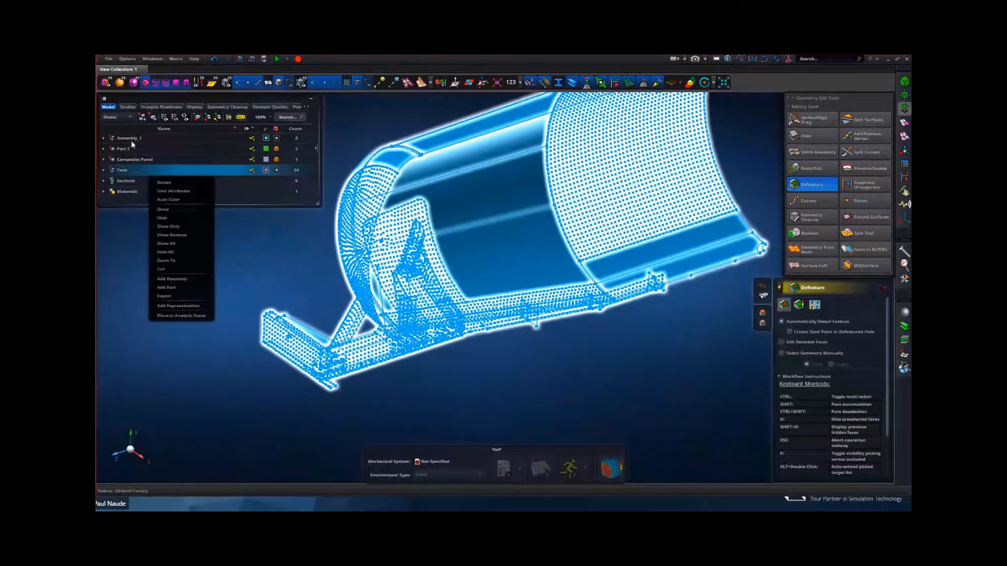
{"action": "right_click", "coordinate": [128, 150]}
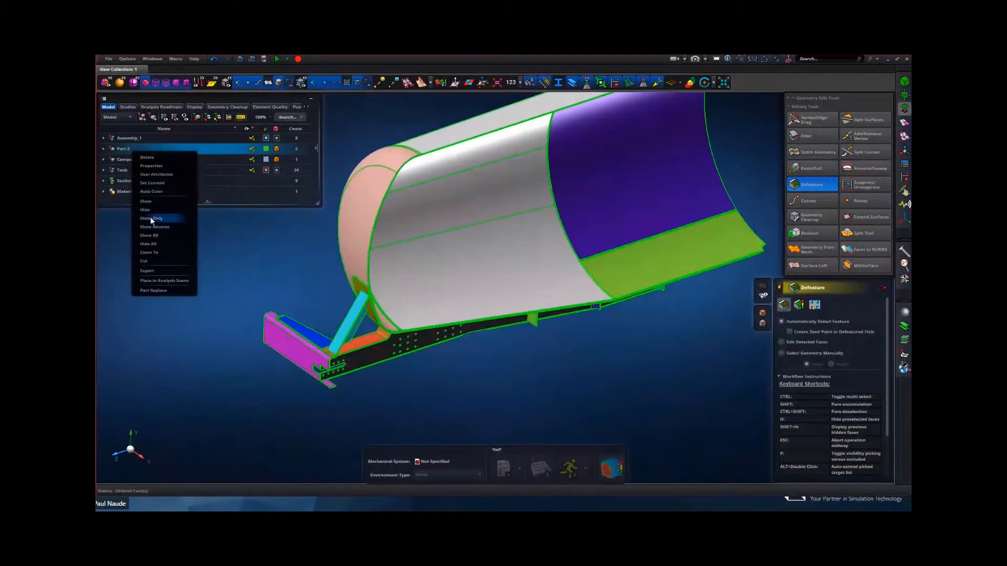
{"action": "left_click", "coordinate": [150, 217]}
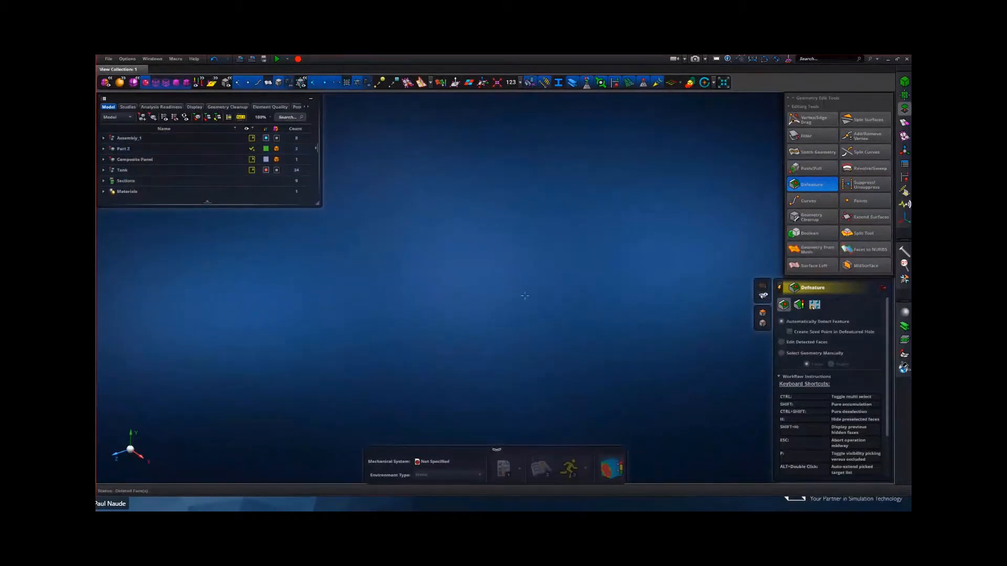
{"action": "left_click", "coordinate": [270, 83]}
{"action": "scroll", "coordinate": [440, 326], "scroll_direction": "up", "scroll_amount": 3}
{"action": "middle_click_drag", "start_coordinate": [672, 330], "coordinate": [621, 210]}
{"action": "scroll", "coordinate": [622, 213], "scroll_direction": "up", "scroll_amount": 3}
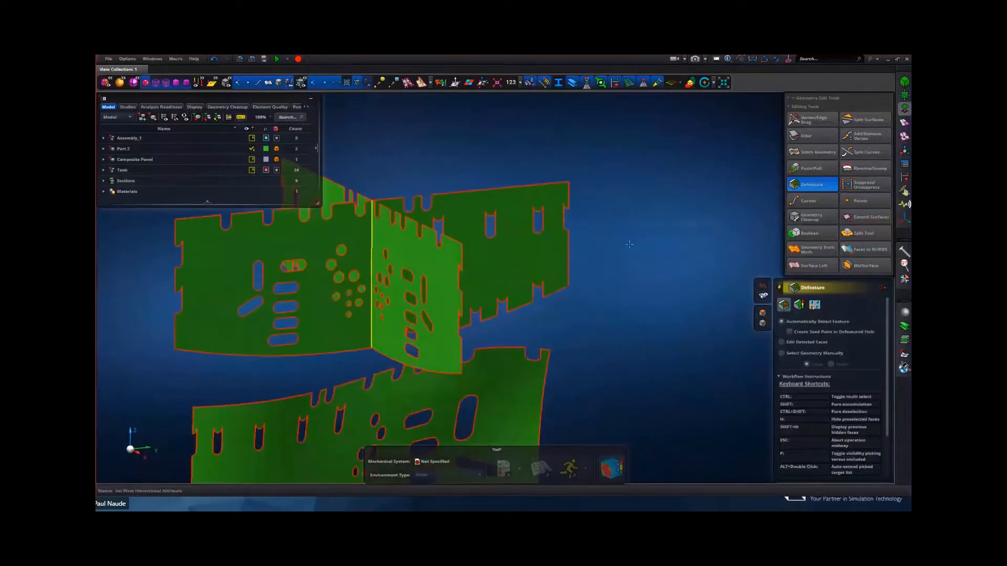
- Remove the two closed slots near the outer end of the rear green panel with automatic feature detection
{"action": "scroll", "coordinate": [643, 288], "scroll_direction": "up", "scroll_amount": 5}
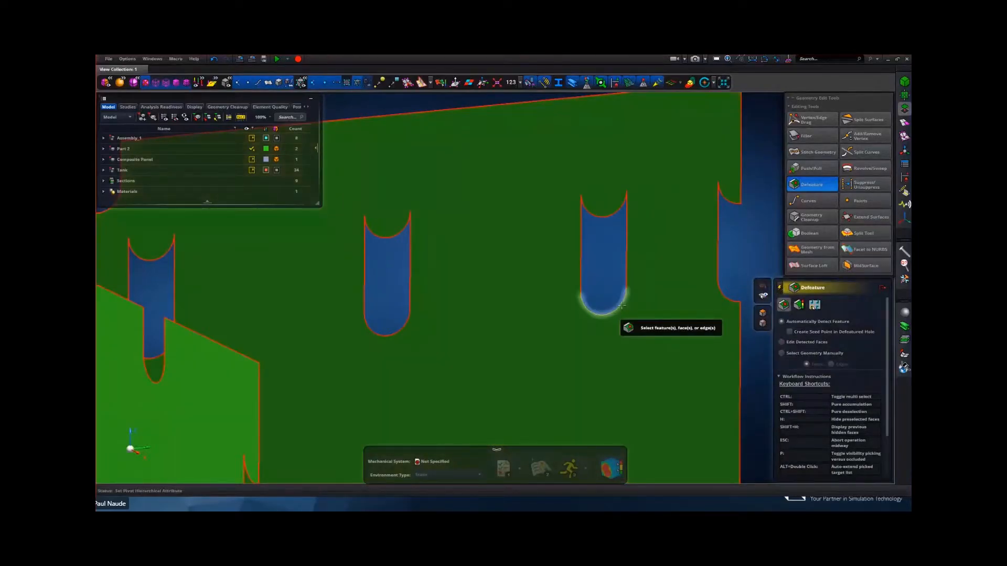
{"action": "left_click", "coordinate": [622, 306]}
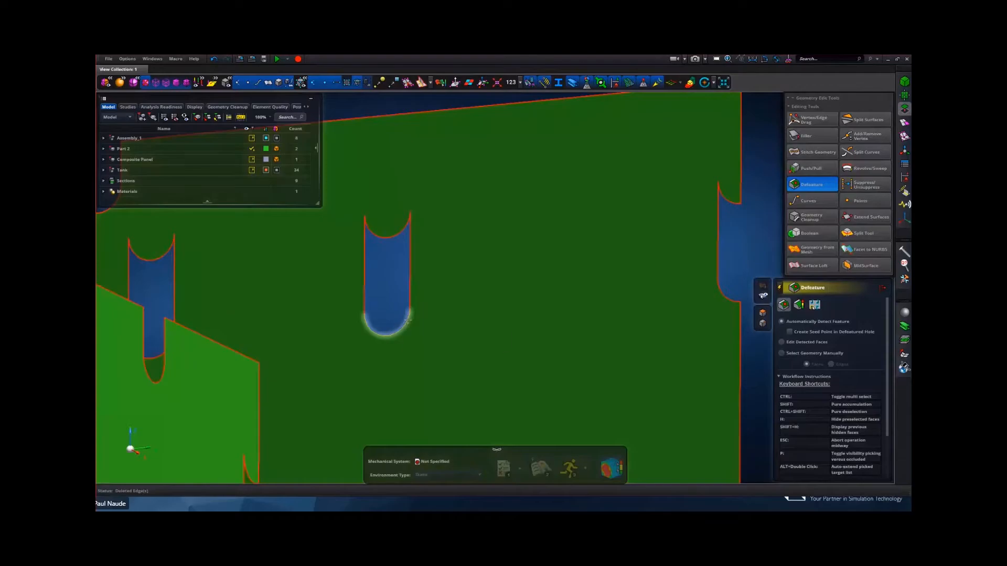
{"action": "left_click", "coordinate": [408, 320]}
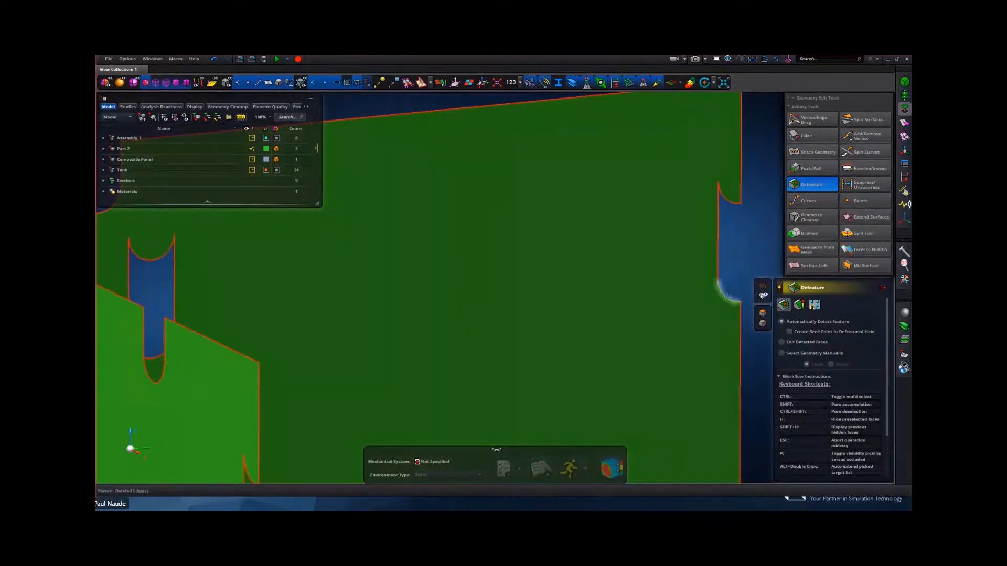
- Try to remove the notch in the rear green panel's outer edge by defeaturing its edges individually
{"action": "left_click", "coordinate": [727, 296]}
{"action": "left_click", "coordinate": [718, 231]}
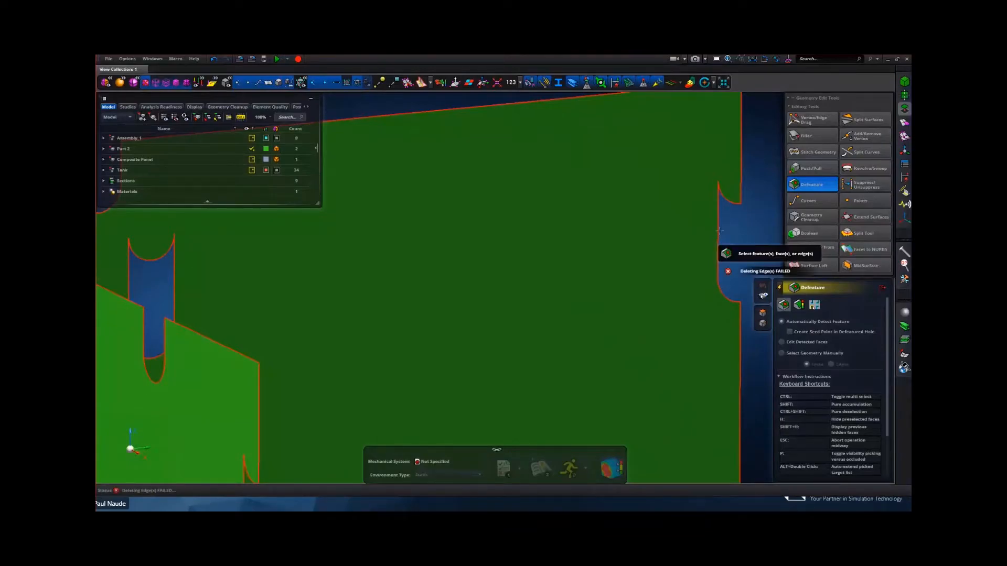
{"action": "right_click_drag", "start_coordinate": [724, 225], "coordinate": [658, 218]}
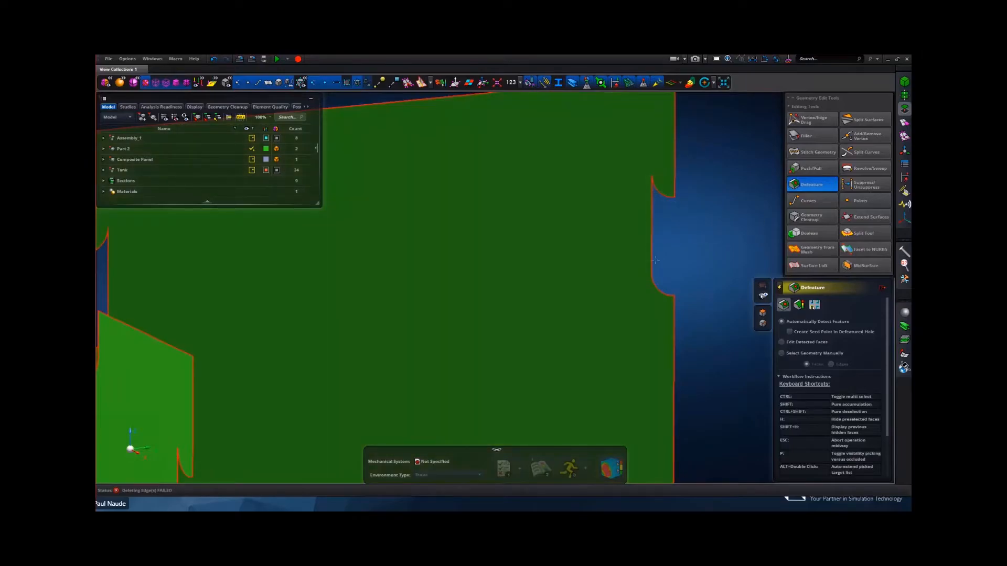
- Switch Defeature to manual execution and remove the outer notch's curved and straight edges together from the rear green panel
{"action": "left_click", "coordinate": [780, 290]}
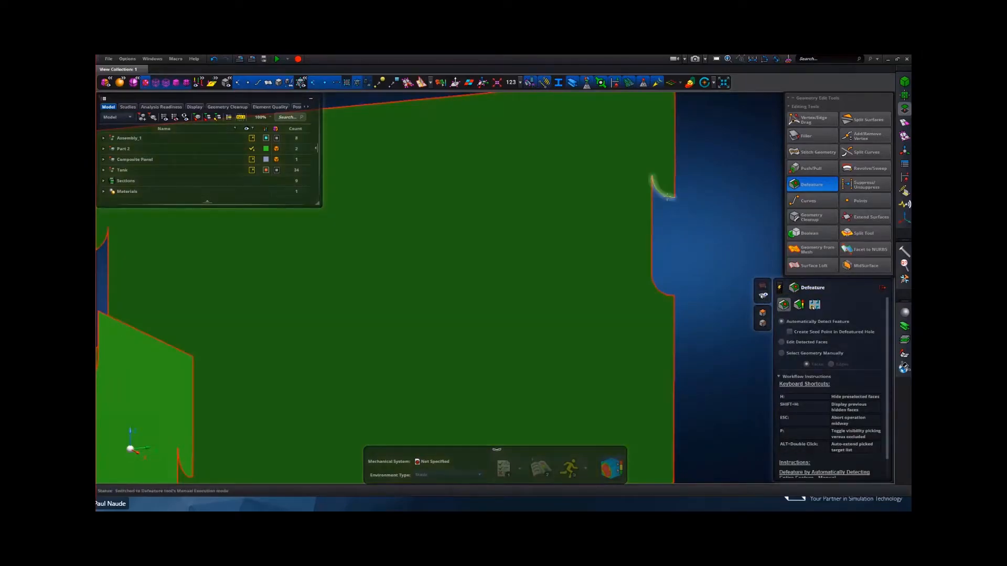
{"action": "left_click", "coordinate": [661, 194]}
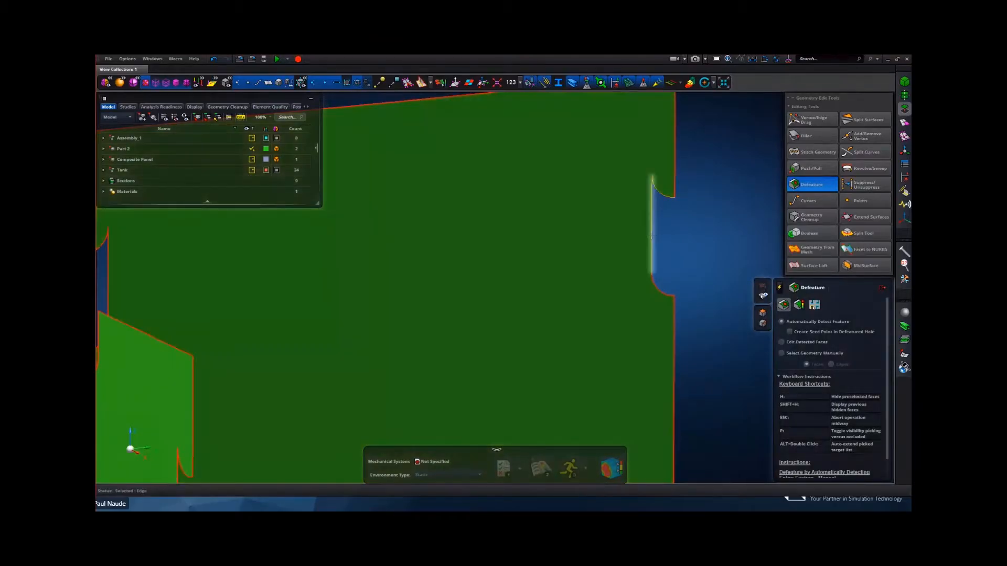
{"action": "left_click", "coordinate": [650, 235]}
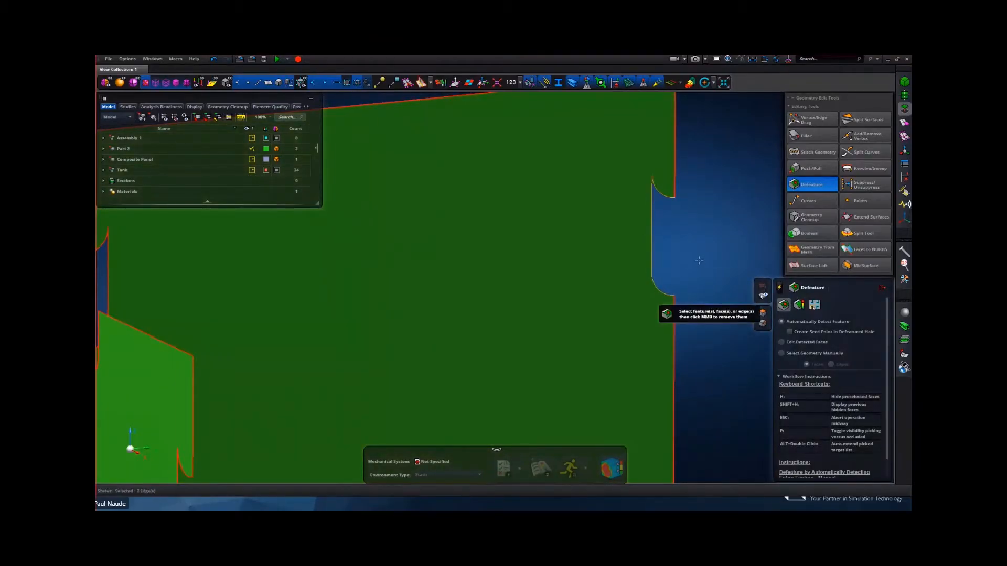
{"action": "key", "text": "Delete"}
{"action": "scroll", "coordinate": [700, 255], "scroll_direction": "down", "scroll_amount": 5}
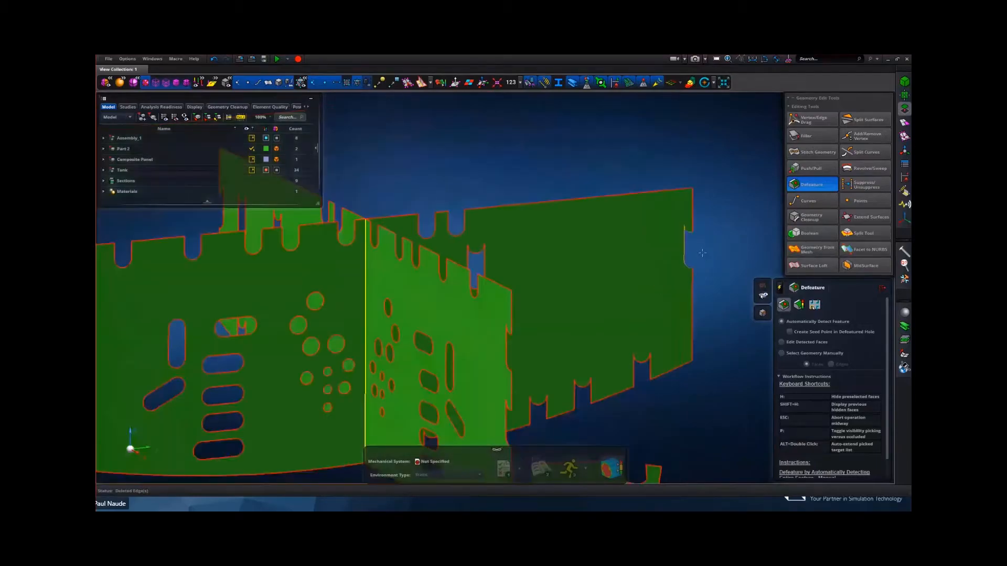
{"action": "mouse_move", "coordinate": [704, 253]}
{"action": "middle_mouse_down"}
{"action": "mouse_move", "coordinate": [717, 258]}
{"action": "mouse_move", "coordinate": [706, 250]}
{"action": "middle_mouse_up"}
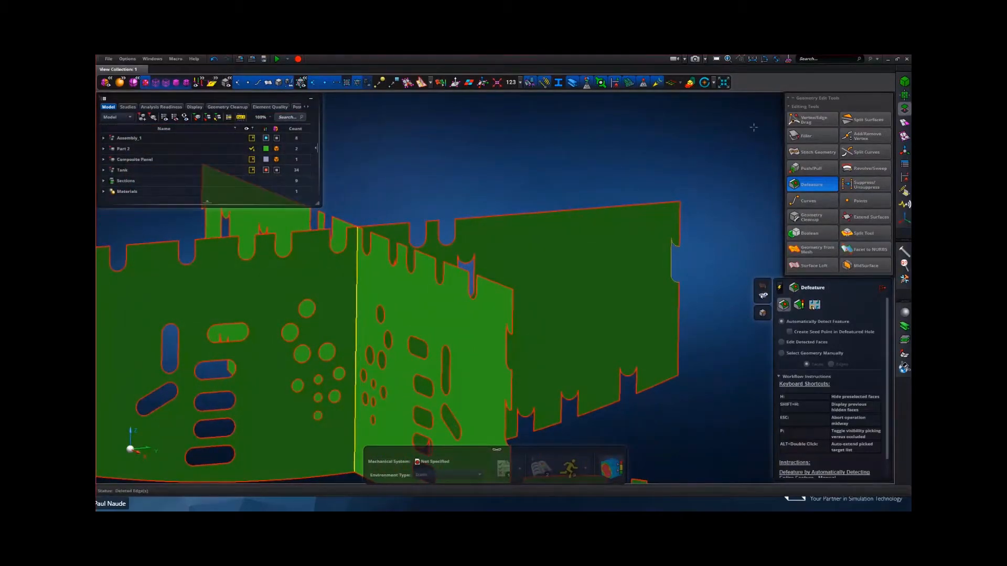
- Close the outer notch of the rear green panel with Vertex/Edge Drag by snapping its edges to the neighbouring corner vertices
{"action": "left_click", "coordinate": [813, 121]}
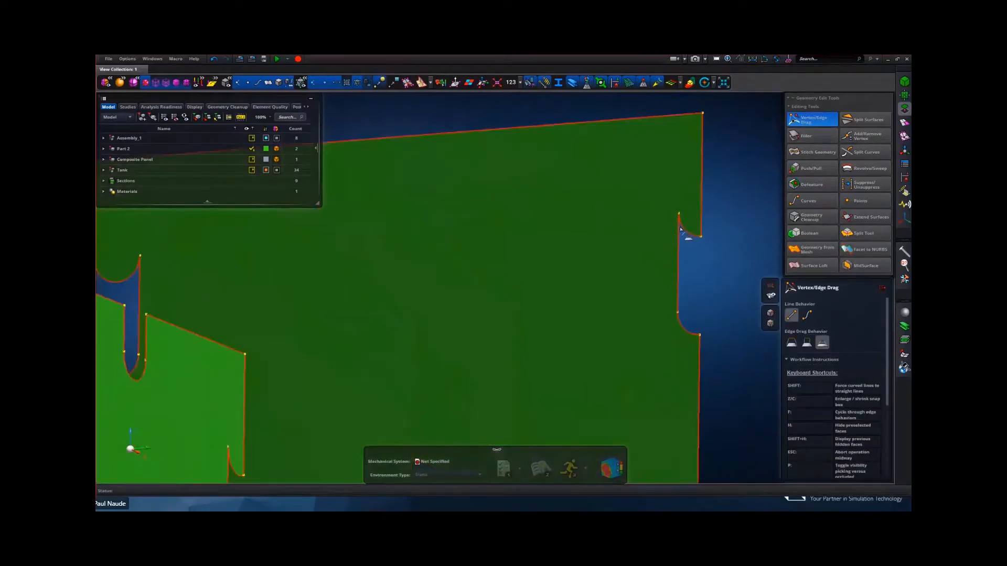
{"action": "left_click_drag", "start_coordinate": [684, 233], "coordinate": [684, 320]}
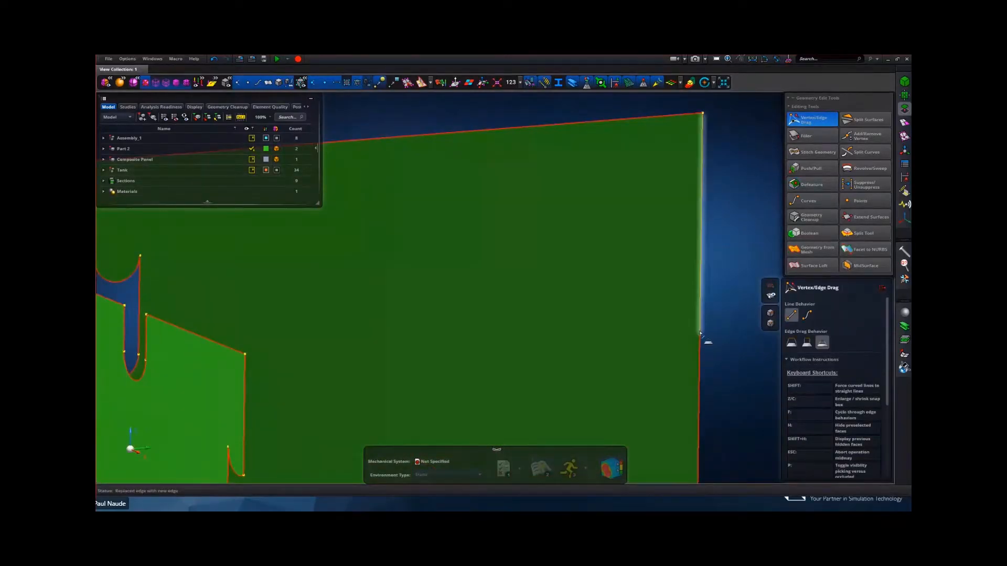
{"action": "left_click", "coordinate": [697, 100]}
{"action": "left_click_drag", "start_coordinate": [696, 98], "coordinate": [701, 112]}
{"action": "scroll", "coordinate": [633, 181], "scroll_direction": "down", "scroll_amount": 5}
{"action": "middle_click_drag", "start_coordinate": [633, 181], "coordinate": [604, 195]}
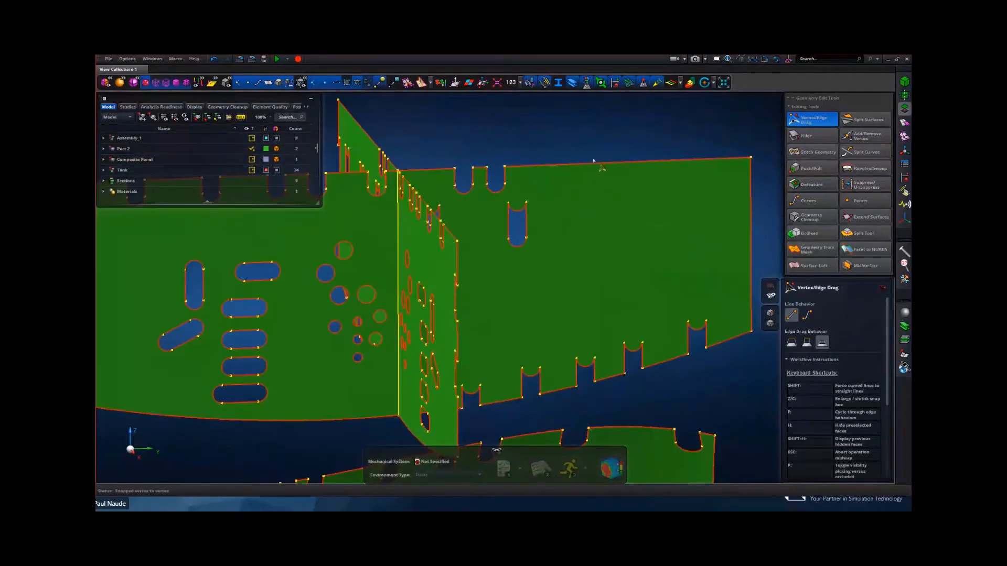
{"action": "scroll", "coordinate": [576, 183], "scroll_direction": "up", "scroll_amount": 3}
{"action": "middle_click_drag", "start_coordinate": [495, 164], "coordinate": [369, 119]}
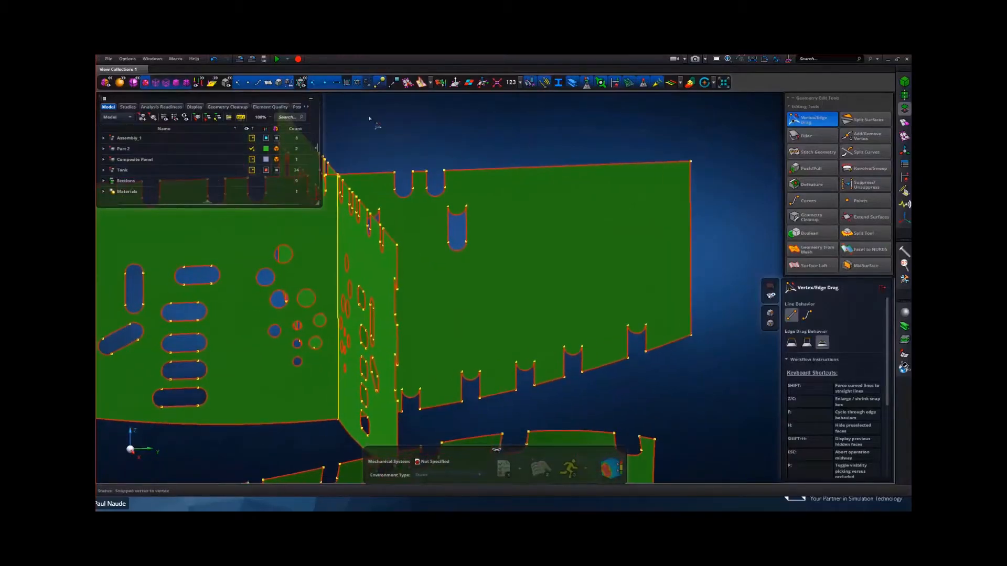
- Undo the recent edits on the rear green panel to restore its outer notch and two removed slots
{"action": "left_click", "coordinate": [213, 59]}
{"action": "left_click", "coordinate": [213, 59]}
{"action": "left_click", "coordinate": [212, 59]}
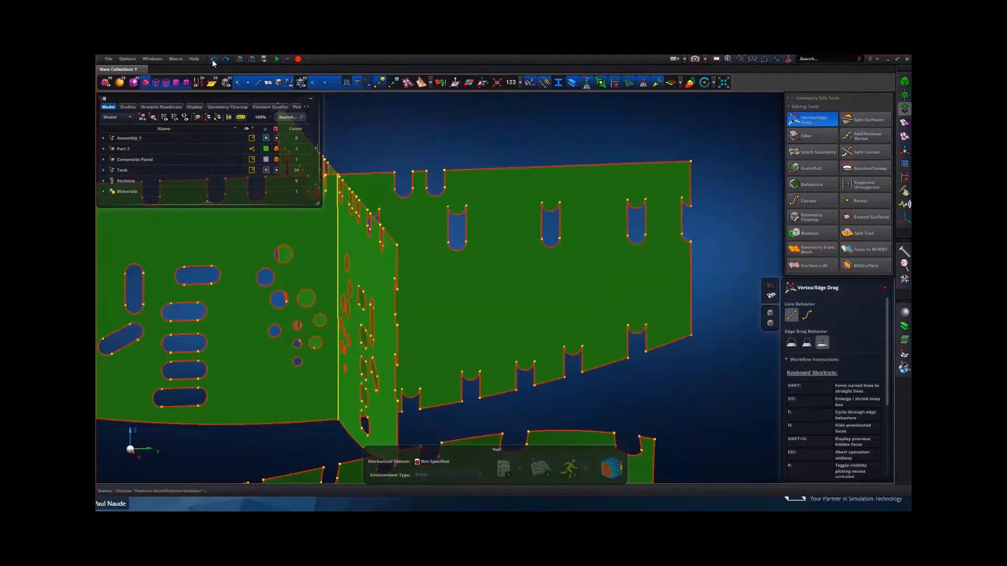
{"action": "scroll", "coordinate": [545, 210], "scroll_direction": "down", "scroll_amount": 6}
{"action": "middle_click_drag", "start_coordinate": [604, 259], "coordinate": [617, 241]}
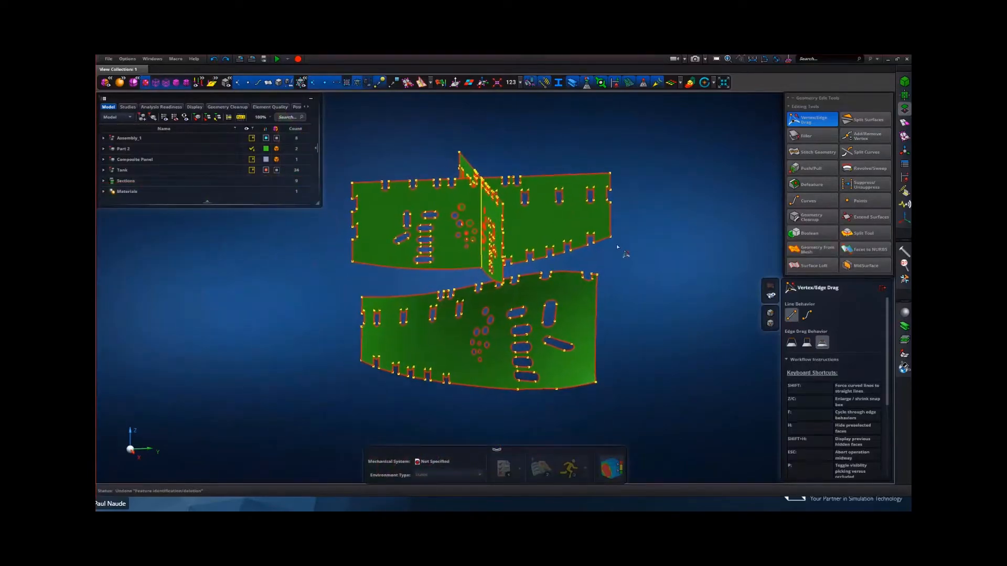
- Run Defeature by identified feature on both Part 2 bodies to recognise their 2D holes
{"action": "left_click", "coordinate": [814, 186]}
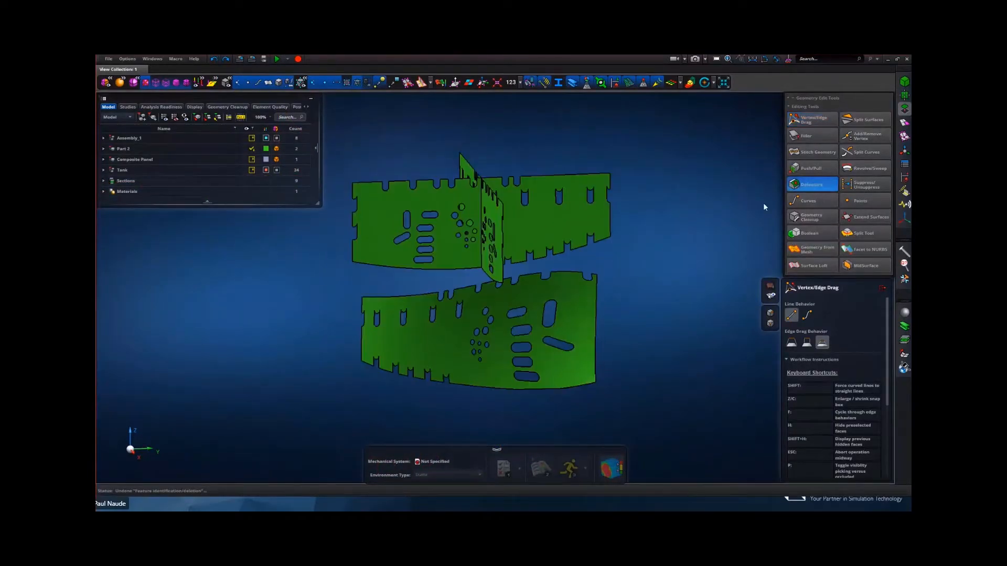
{"action": "middle_click_drag", "start_coordinate": [671, 284], "coordinate": [652, 280]}
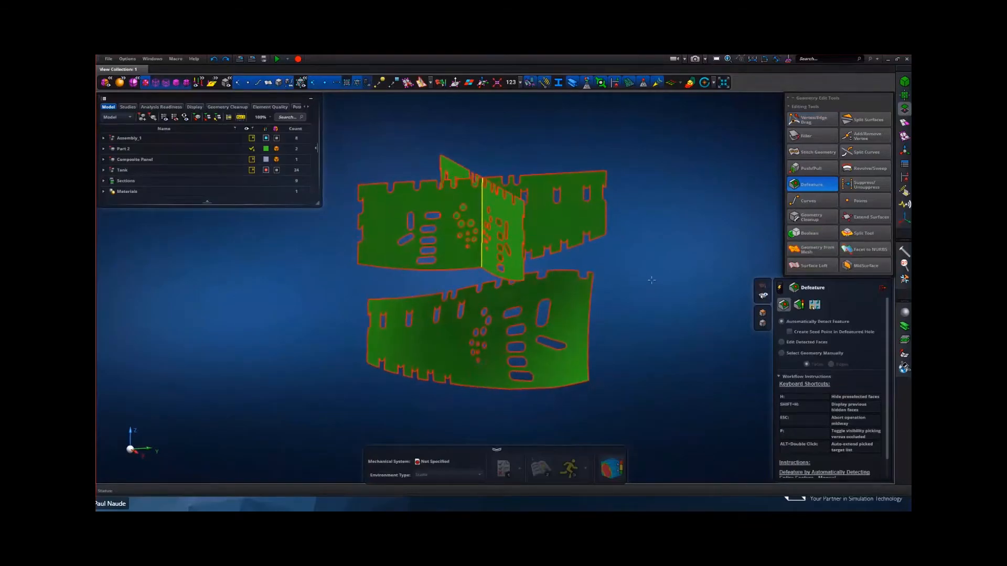
{"action": "left_click", "coordinate": [798, 304]}
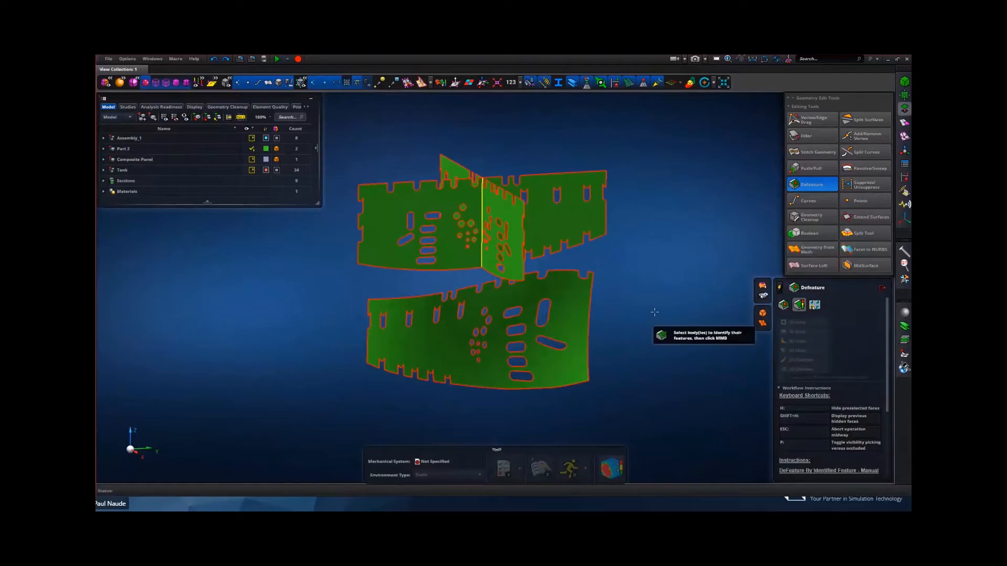
{"action": "right_click_drag", "start_coordinate": [654, 311], "coordinate": [677, 309]}
{"action": "left_click_drag", "start_coordinate": [689, 129], "coordinate": [358, 405]}
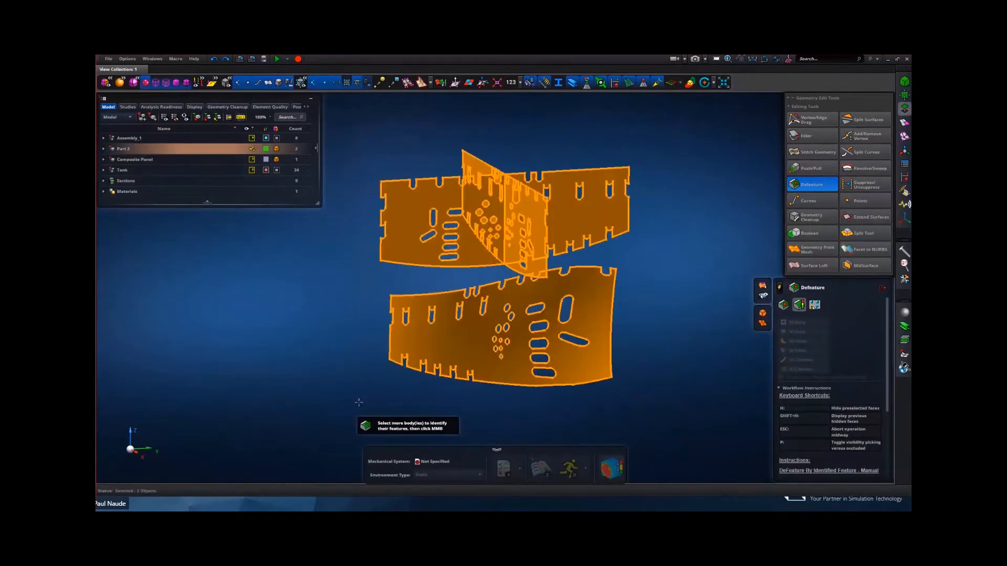
{"action": "middle_click", "coordinate": [656, 321]}
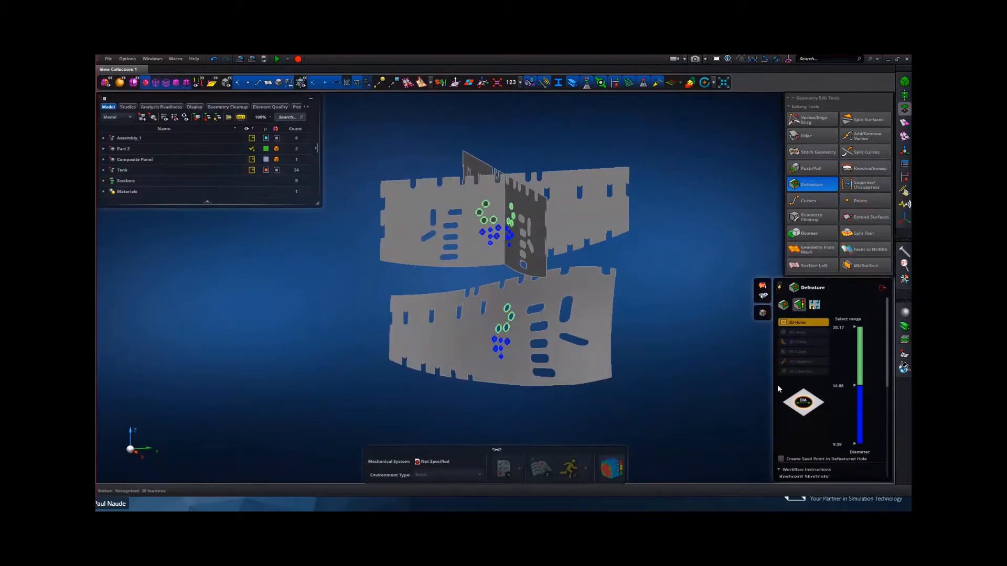
- Shift the 2D hole diameter range boundary to 13.57, then merge the size ranges into a single range
{"action": "mouse_move", "coordinate": [671, 330]}
{"action": "middle_mouse_down"}
{"action": "mouse_move", "coordinate": [647, 321]}
{"action": "mouse_move", "coordinate": [680, 324]}
{"action": "middle_mouse_up"}
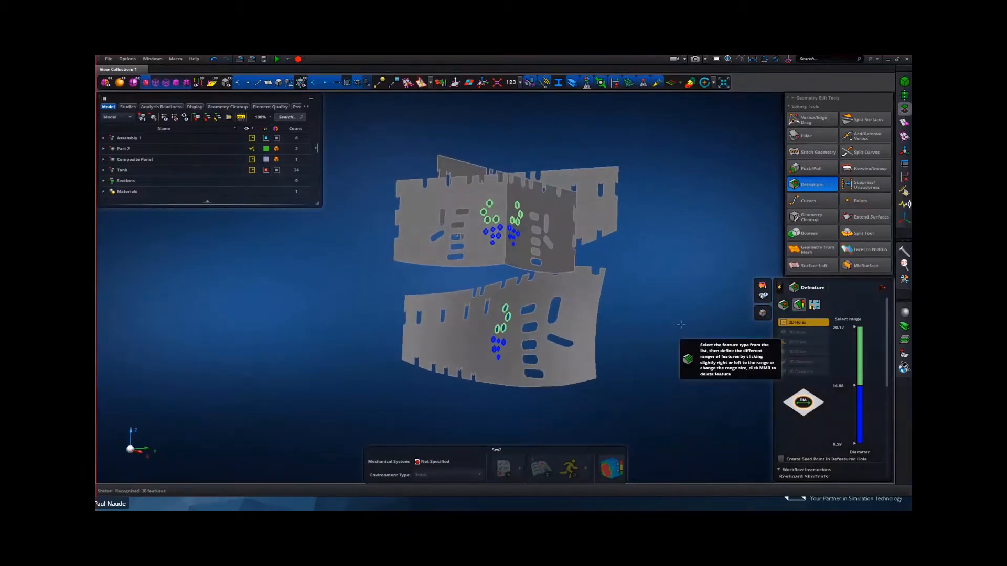
{"action": "mouse_move", "coordinate": [668, 288]}
{"action": "middle_mouse_down"}
{"action": "mouse_move", "coordinate": [708, 286]}
{"action": "mouse_move", "coordinate": [680, 292]}
{"action": "middle_mouse_up"}
{"action": "scroll", "coordinate": [482, 313], "scroll_direction": "up", "scroll_amount": 6}
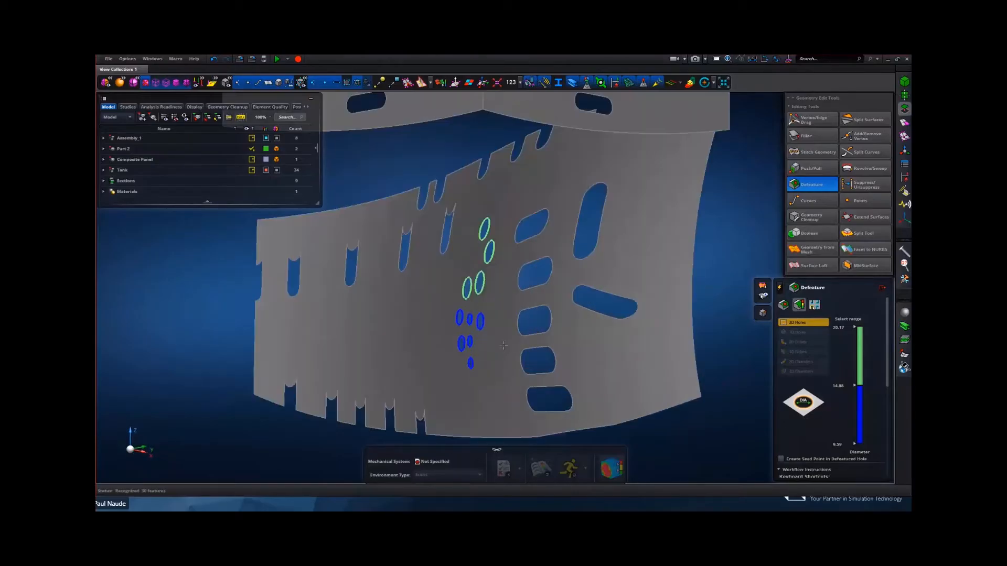
{"action": "middle_click_drag", "start_coordinate": [482, 313], "coordinate": [691, 287]}
{"action": "scroll", "coordinate": [545, 302], "scroll_direction": "down", "scroll_amount": 6}
{"action": "scroll", "coordinate": [665, 294], "scroll_direction": "up", "scroll_amount": 3}
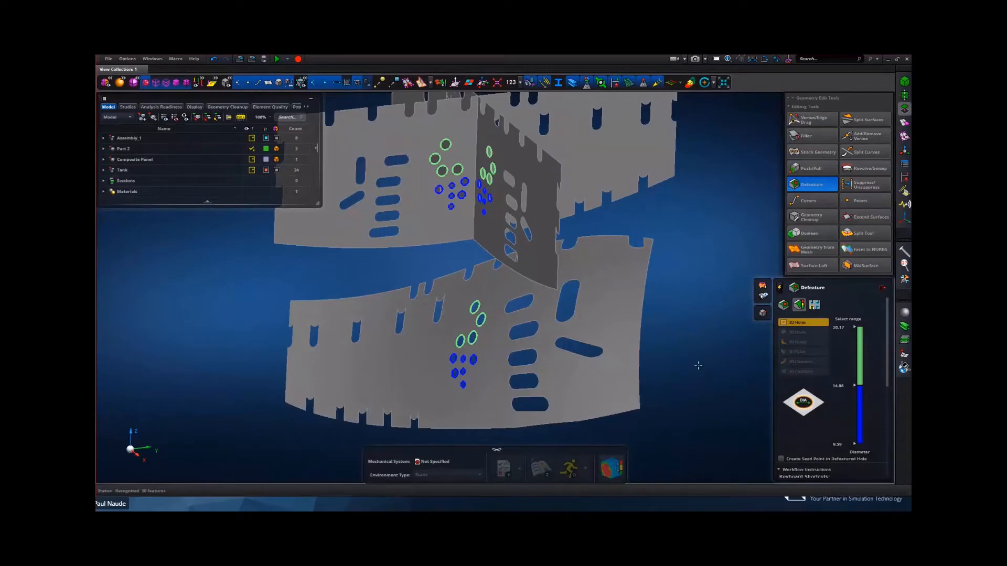
{"action": "middle_click_drag", "start_coordinate": [689, 362], "coordinate": [696, 358]}
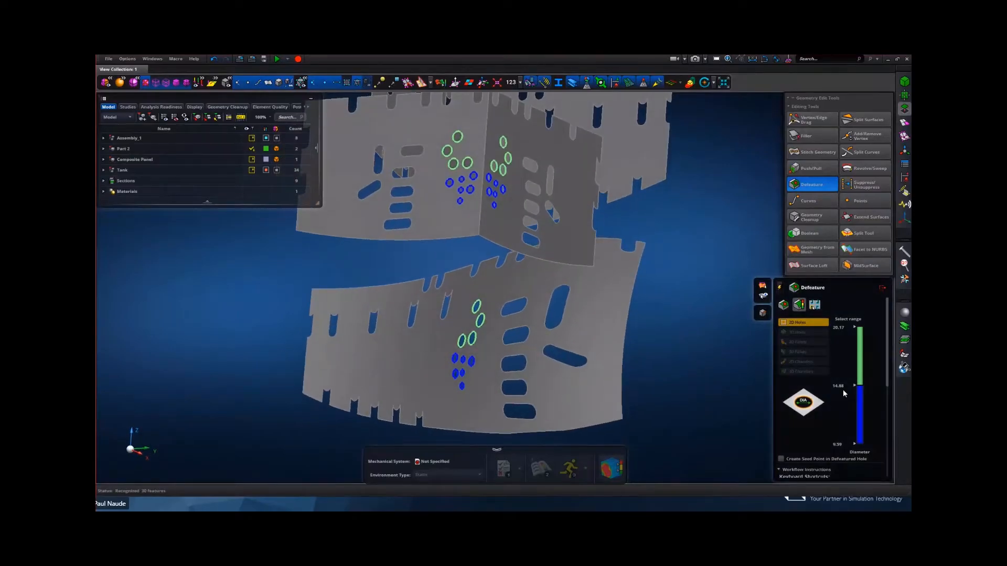
{"action": "mouse_move", "coordinate": [859, 386]}
{"action": "left_mouse_down"}
{"action": "mouse_move", "coordinate": [861, 366]}
{"action": "mouse_move", "coordinate": [861, 401]}
{"action": "left_mouse_up"}
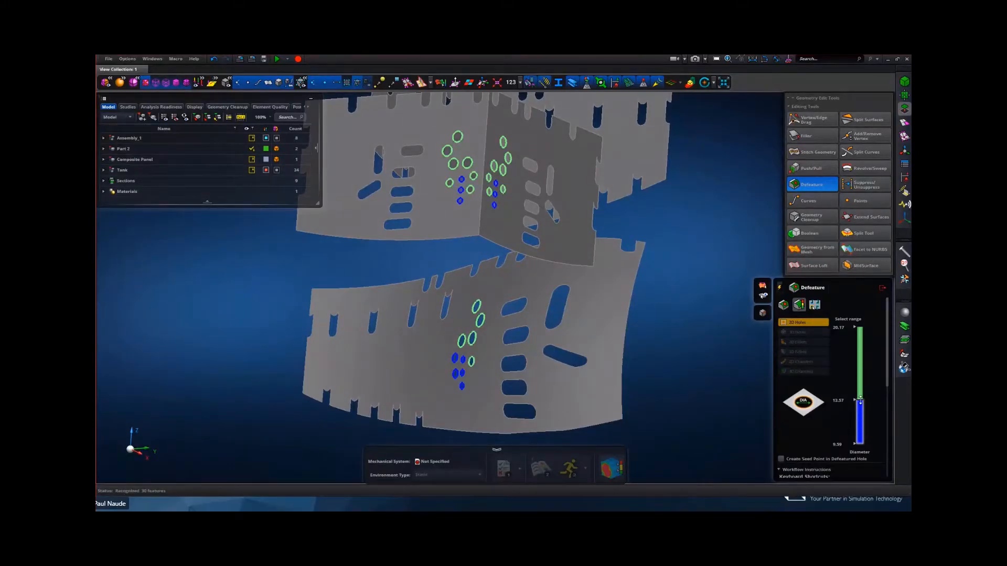
{"action": "left_click_drag", "start_coordinate": [860, 400], "coordinate": [861, 327]}
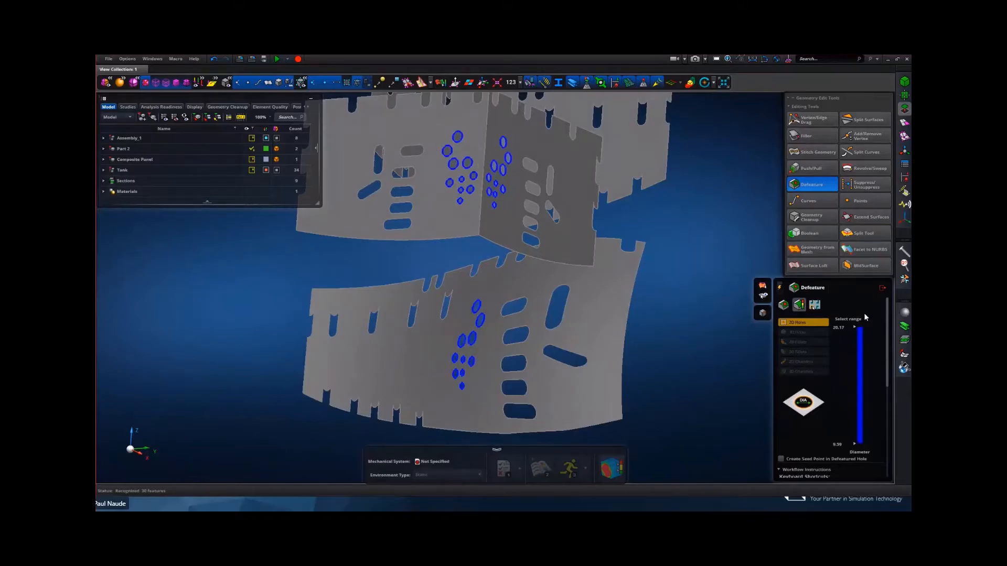
{"action": "mouse_move", "coordinate": [693, 336]}
{"action": "middle_mouse_down"}
{"action": "mouse_move", "coordinate": [687, 321]}
{"action": "mouse_move", "coordinate": [684, 336]}
{"action": "middle_mouse_up"}
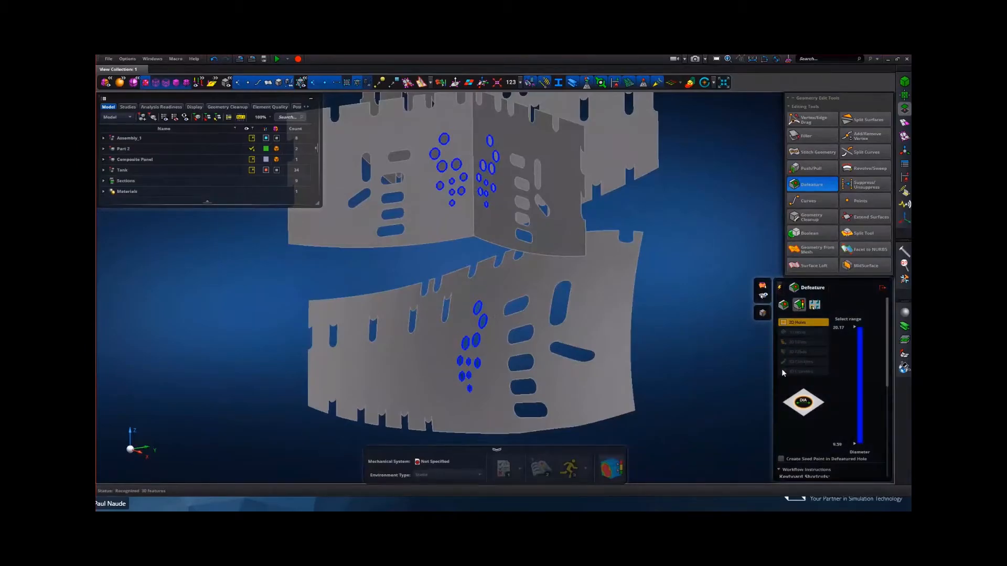
- Split the 2D hole diameters at 17.04, 14.72 and 11, and delete the holes in the 11 to 14.72 range
{"action": "left_click", "coordinate": [851, 363]}
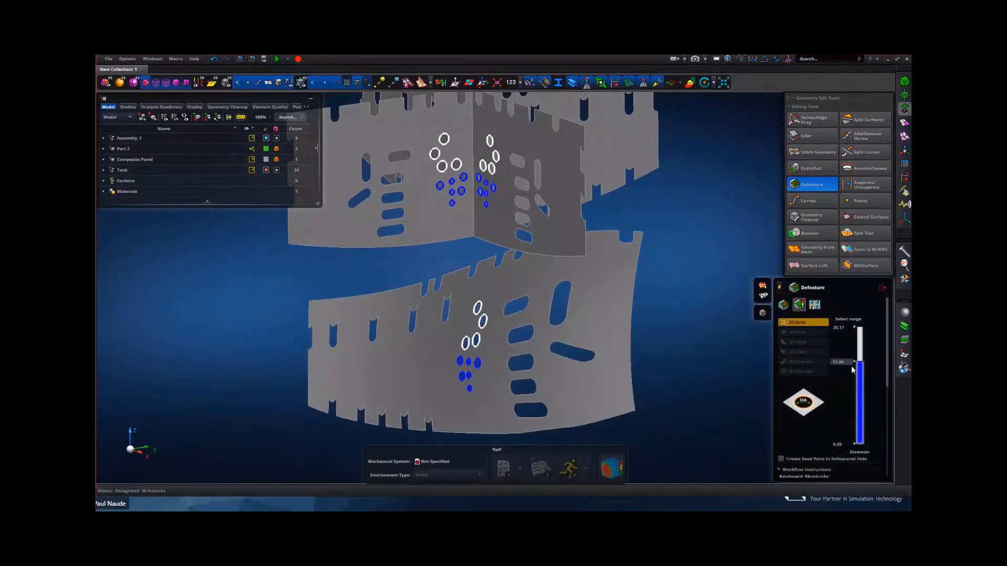
{"action": "left_click", "coordinate": [849, 387]}
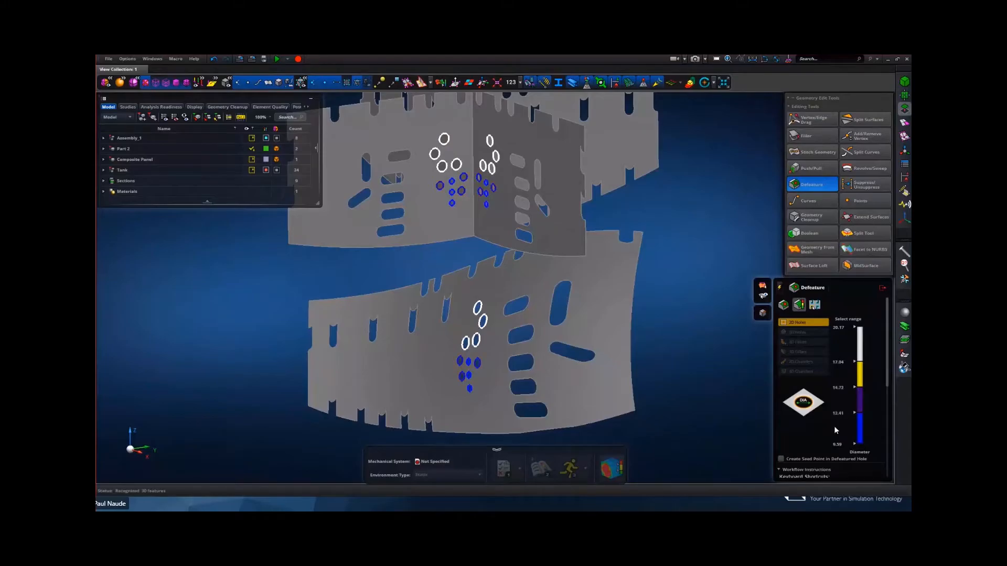
{"action": "double_click", "coordinate": [839, 413]}
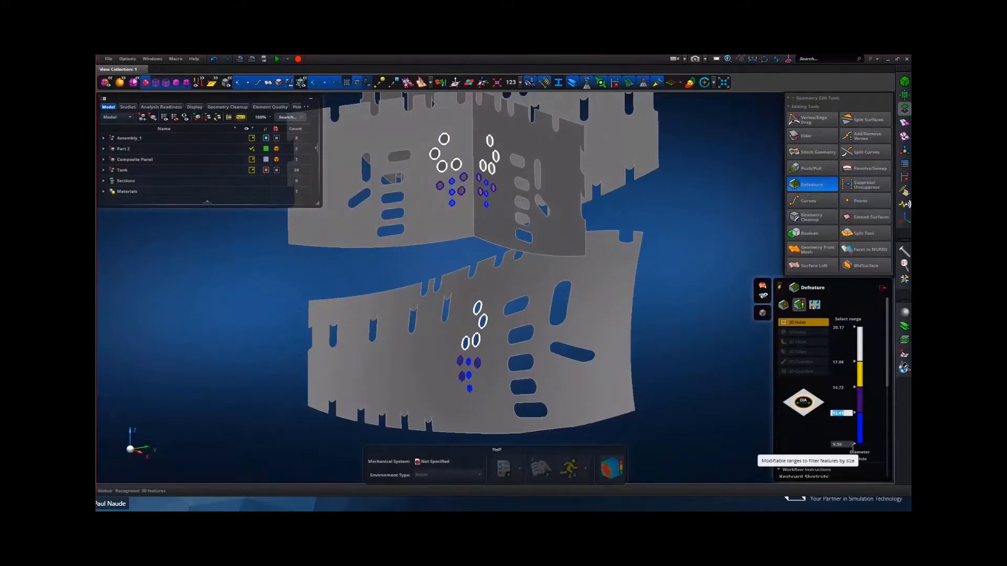
{"action": "type", "text": "11"}
{"action": "key", "text": "Return"}
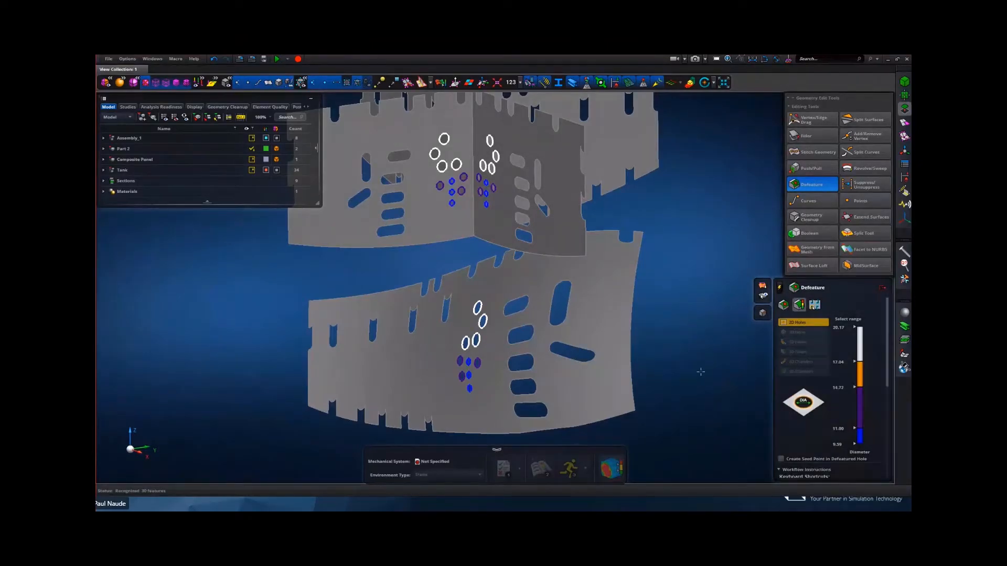
{"action": "left_click", "coordinate": [863, 416]}
{"action": "middle_click_drag", "start_coordinate": [682, 364], "coordinate": [676, 359]}
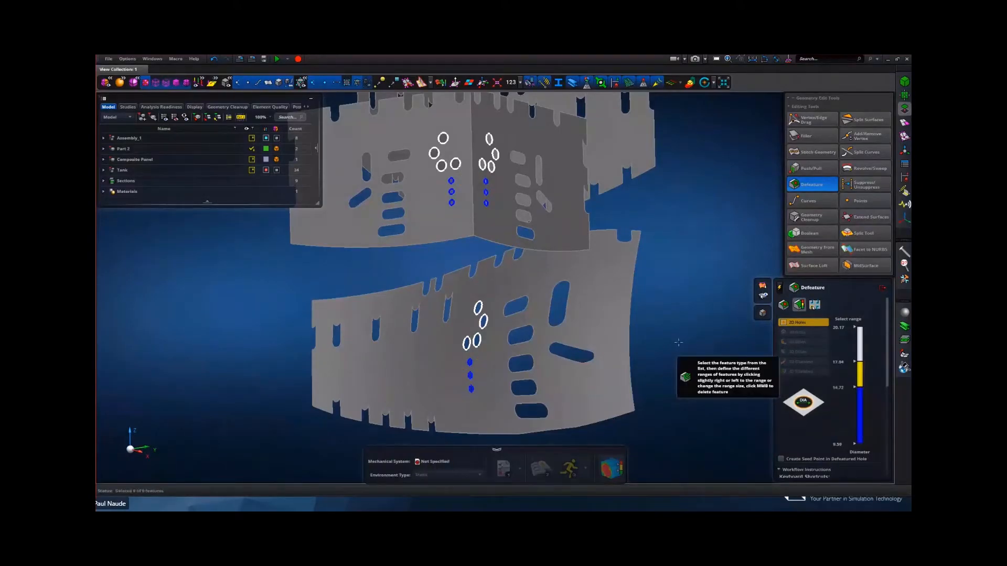
- Merge the remaining diameter ranges into one and delete all remaining round holes from the Part 2 panels
{"action": "middle_click_drag", "start_coordinate": [678, 343], "coordinate": [645, 315]}
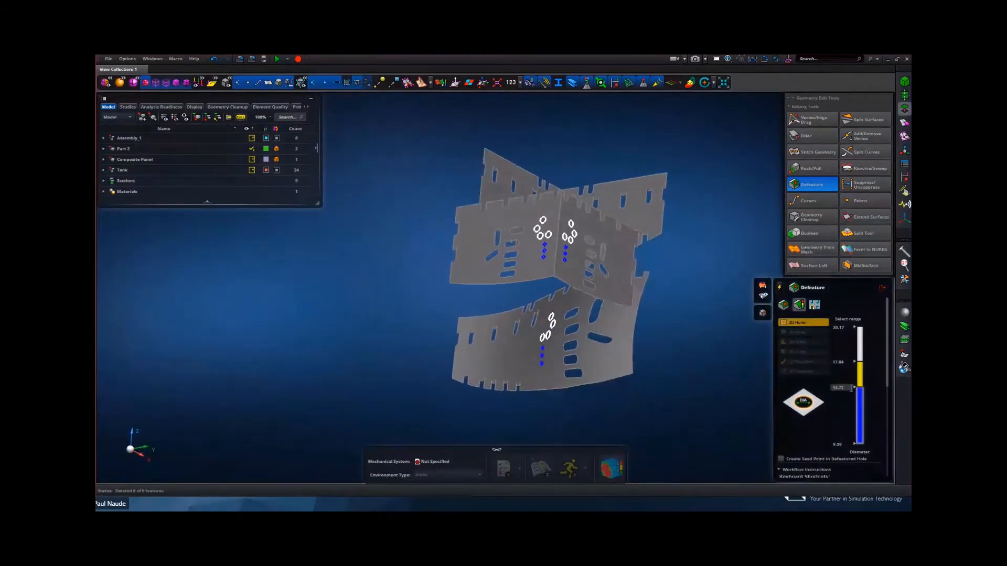
{"action": "left_click_drag", "start_coordinate": [859, 388], "coordinate": [861, 291]}
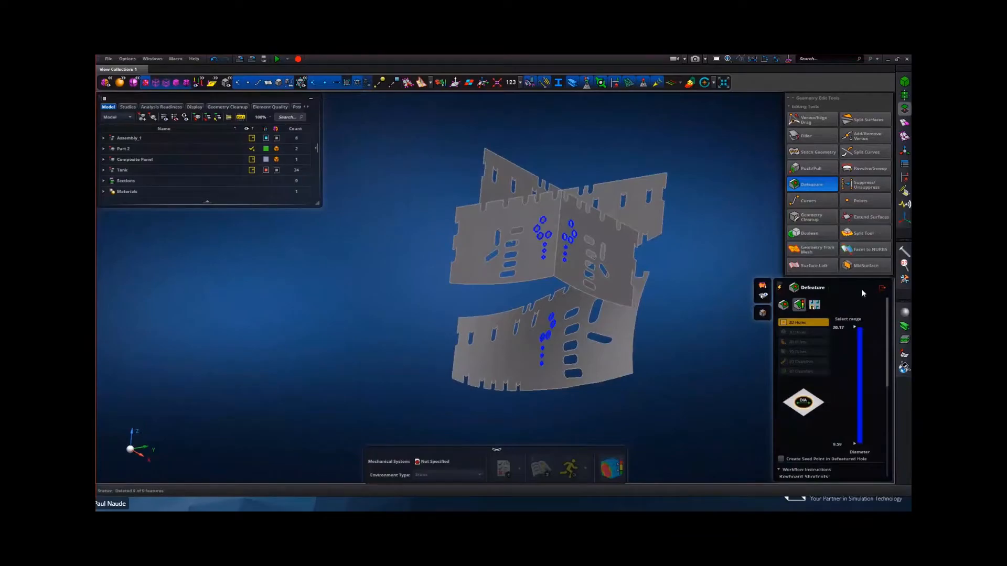
{"action": "left_click", "coordinate": [858, 352]}
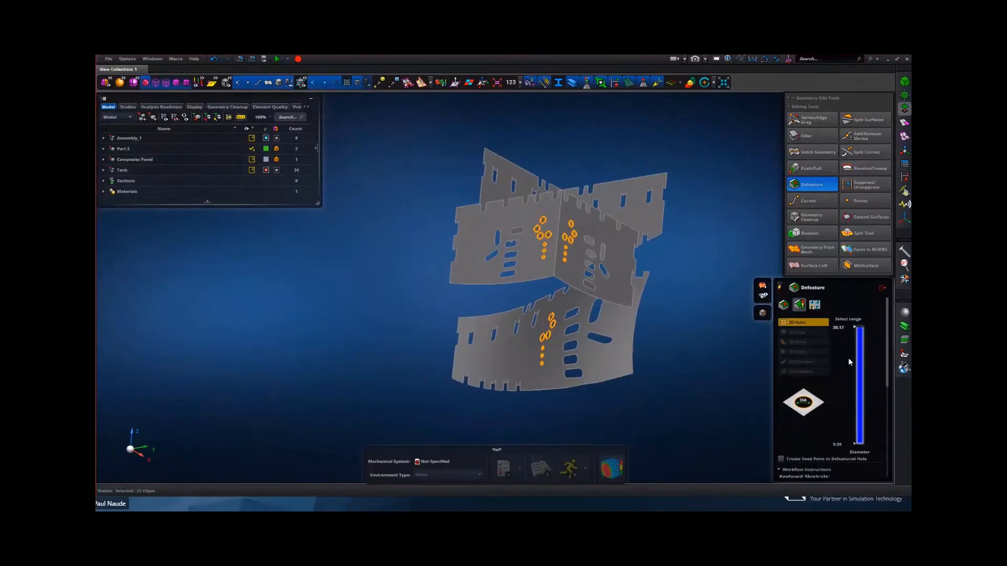
{"action": "middle_click", "coordinate": [678, 350]}
{"action": "mouse_move", "coordinate": [673, 351]}
{"action": "middle_mouse_down"}
{"action": "mouse_move", "coordinate": [698, 348]}
{"action": "mouse_move", "coordinate": [675, 346]}
{"action": "mouse_move", "coordinate": [660, 378]}
{"action": "mouse_move", "coordinate": [672, 369]}
{"action": "middle_mouse_up"}
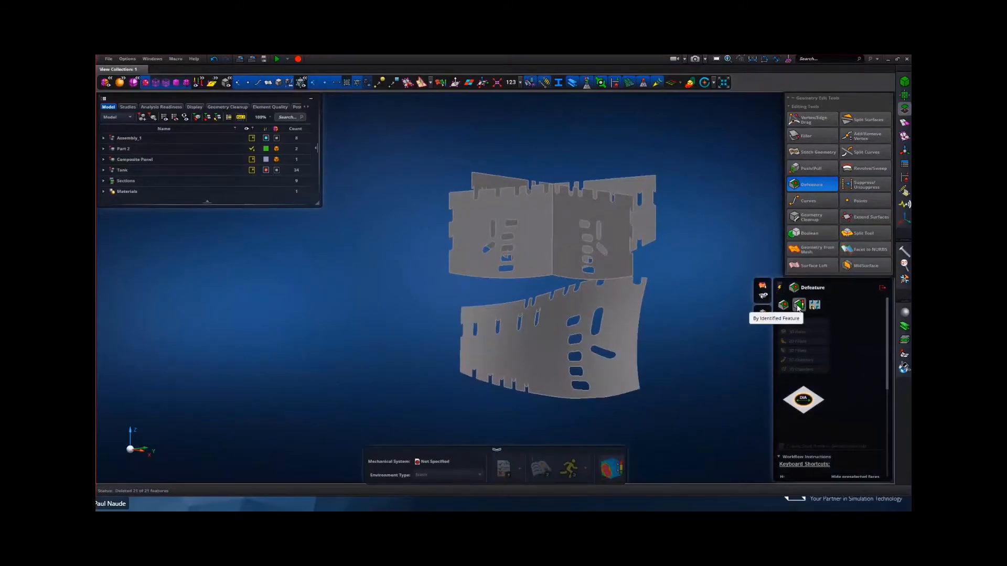
- Switch Defeature to feature template mode and set the edge loop of the second-lowest horizontal slot as the template
{"action": "middle_click_drag", "start_coordinate": [673, 308], "coordinate": [644, 311]}
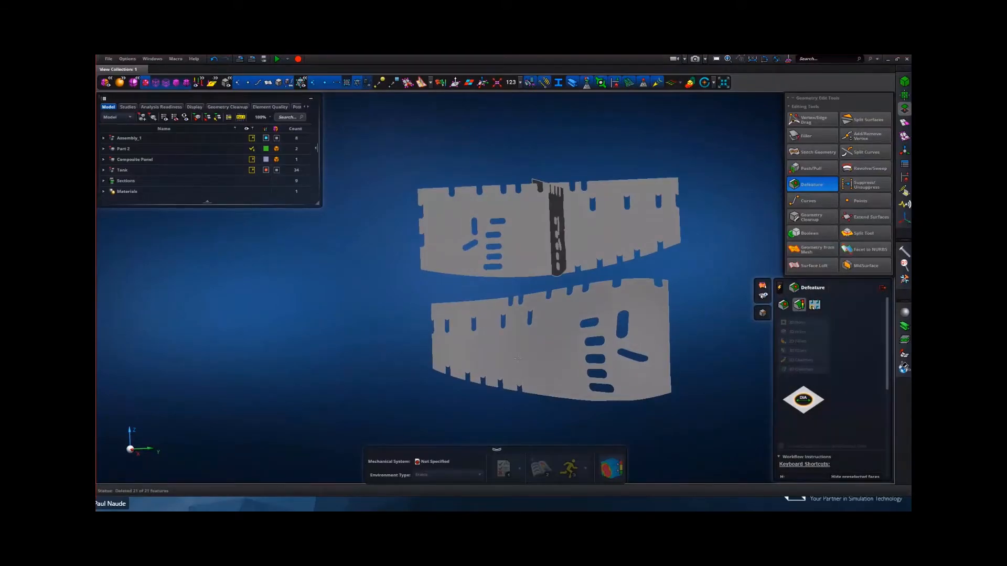
{"action": "scroll", "coordinate": [637, 337], "scroll_direction": "up", "scroll_amount": 2}
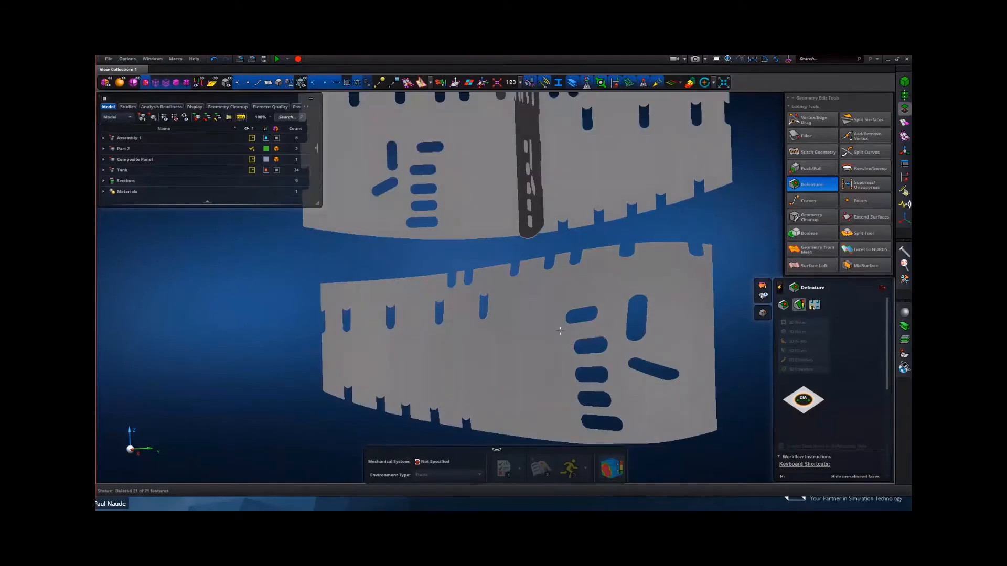
{"action": "scroll", "coordinate": [504, 332], "scroll_direction": "down", "scroll_amount": 2}
{"action": "middle_click_drag", "start_coordinate": [439, 241], "coordinate": [590, 252]}
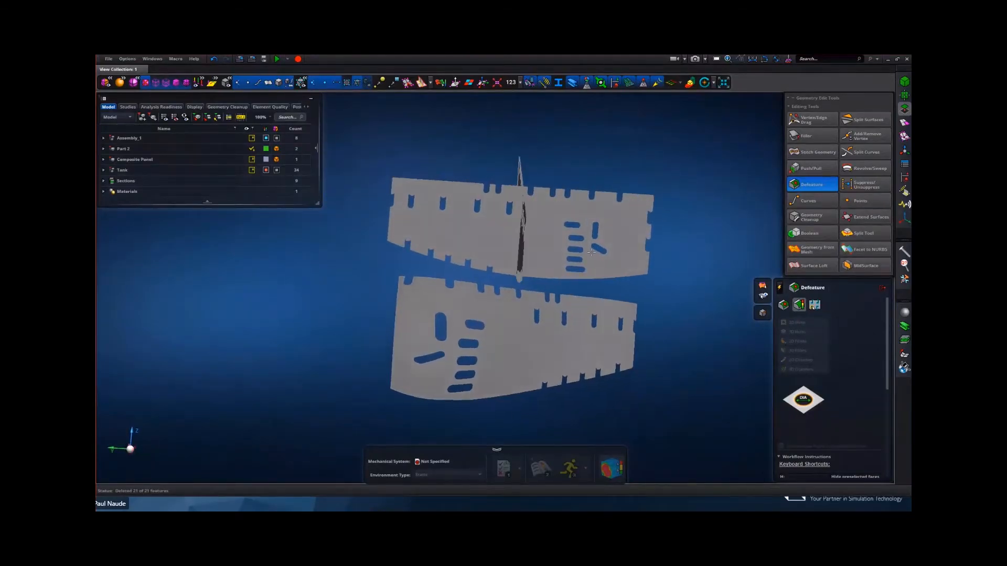
{"action": "left_click", "coordinate": [814, 305]}
{"action": "middle_click_drag", "start_coordinate": [650, 316], "coordinate": [571, 323]}
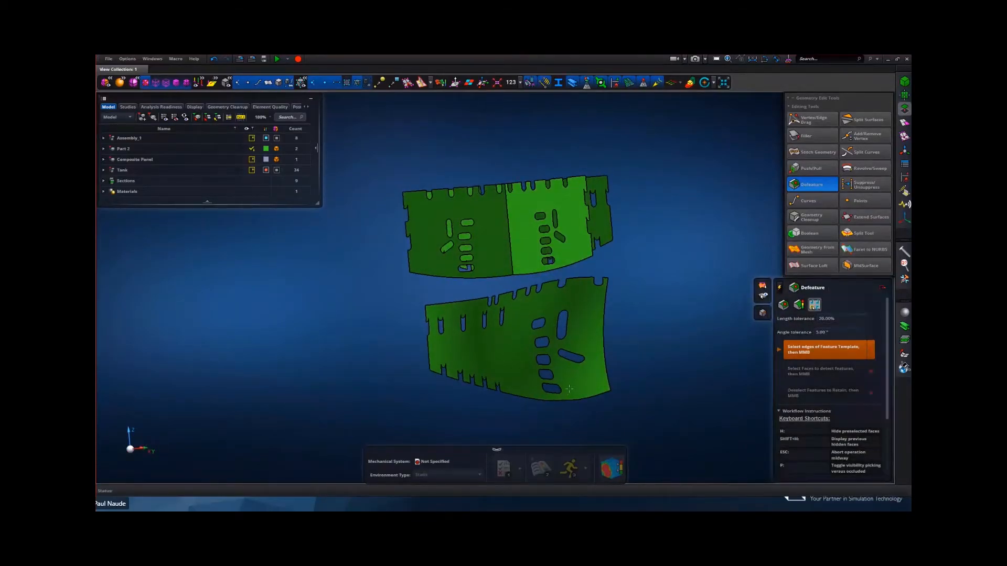
{"action": "scroll", "coordinate": [545, 289], "scroll_direction": "up", "scroll_amount": 8}
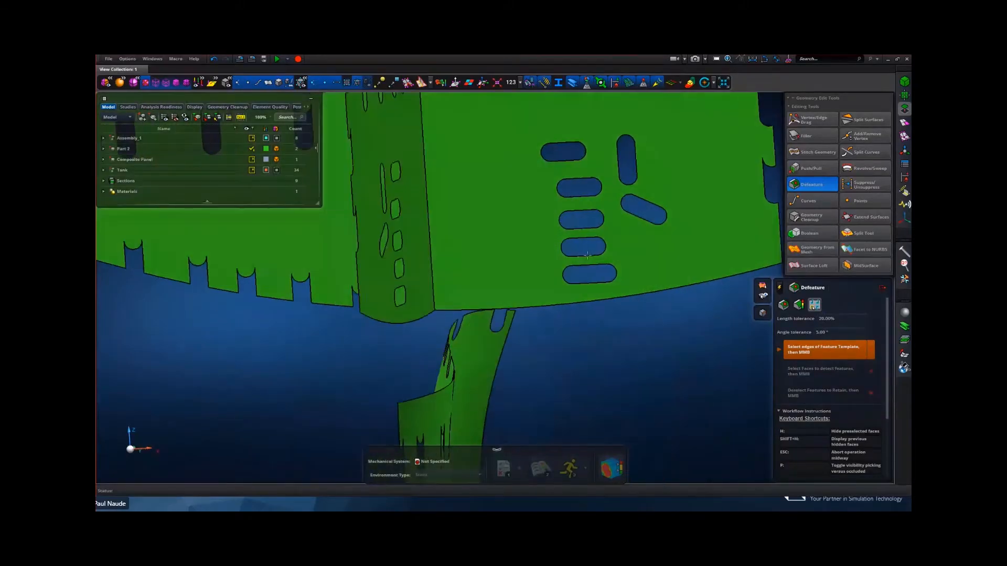
{"action": "scroll", "coordinate": [593, 257], "scroll_direction": "up", "scroll_amount": 3}
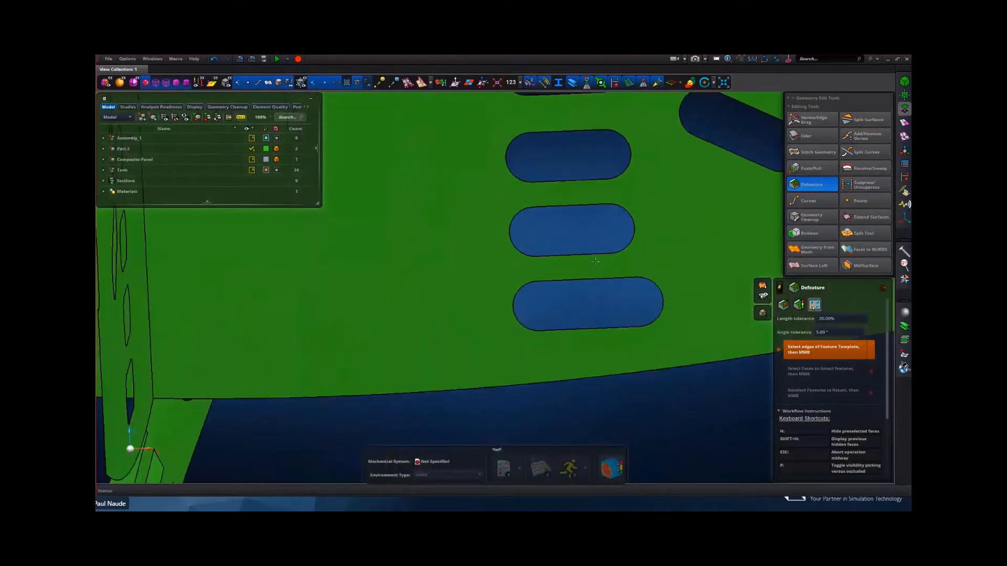
{"action": "left_click", "coordinate": [589, 205]}
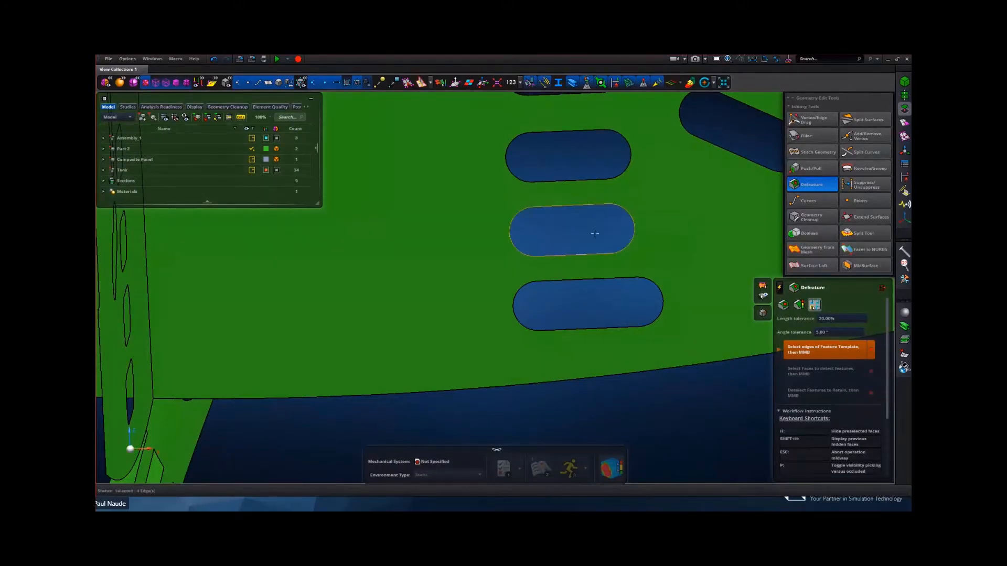
{"action": "middle_click", "coordinate": [565, 232]}
{"action": "scroll", "coordinate": [627, 389], "scroll_direction": "down", "scroll_amount": 6}
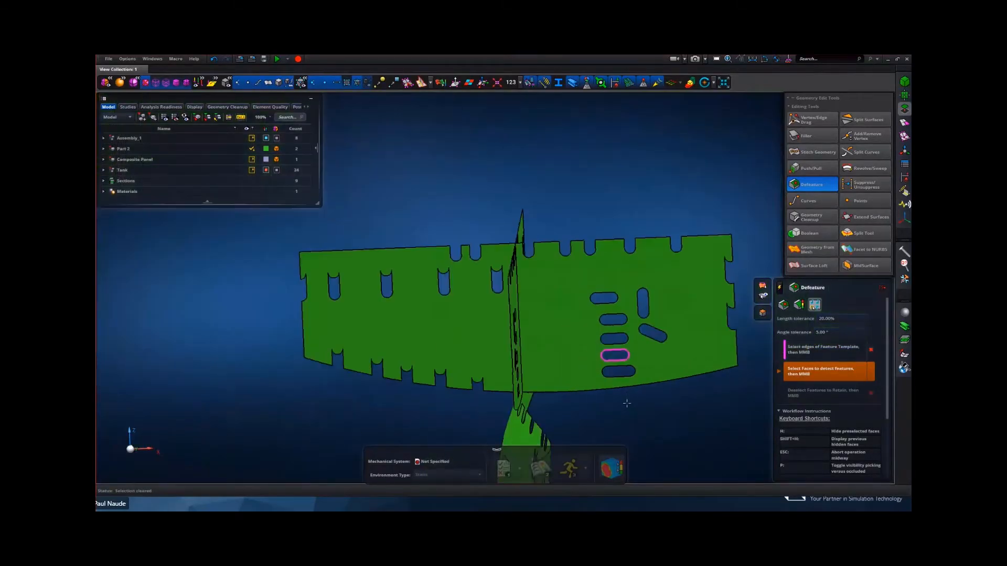
- Detect the features matching the slot template across all Part 2 faces
{"action": "right_click_drag", "start_coordinate": [627, 402], "coordinate": [547, 261]}
{"action": "middle_click_drag", "start_coordinate": [542, 277], "coordinate": [570, 295]}
{"action": "scroll", "coordinate": [587, 298], "scroll_direction": "down", "scroll_amount": 3}
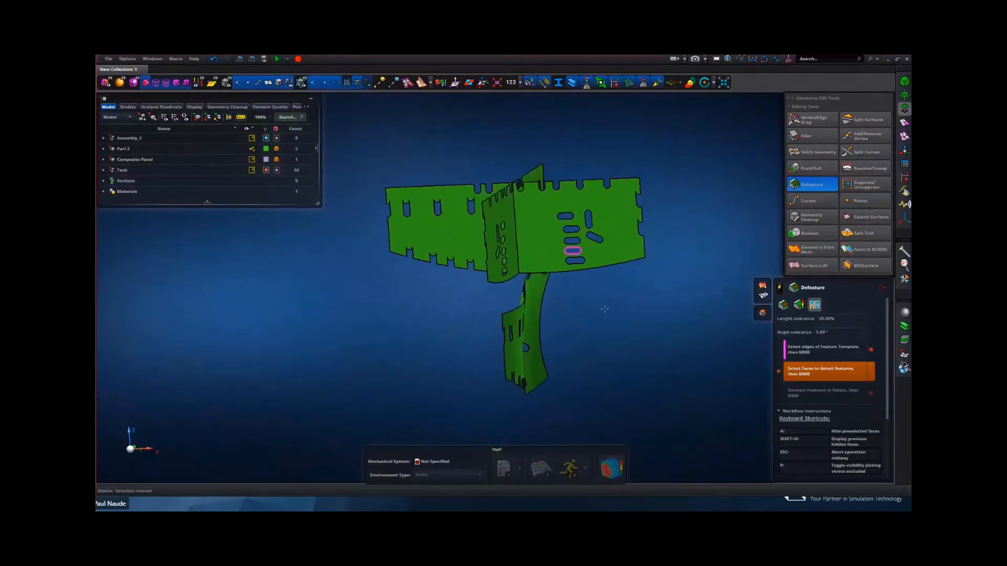
{"action": "left_click_drag", "start_coordinate": [383, 144], "coordinate": [705, 379]}
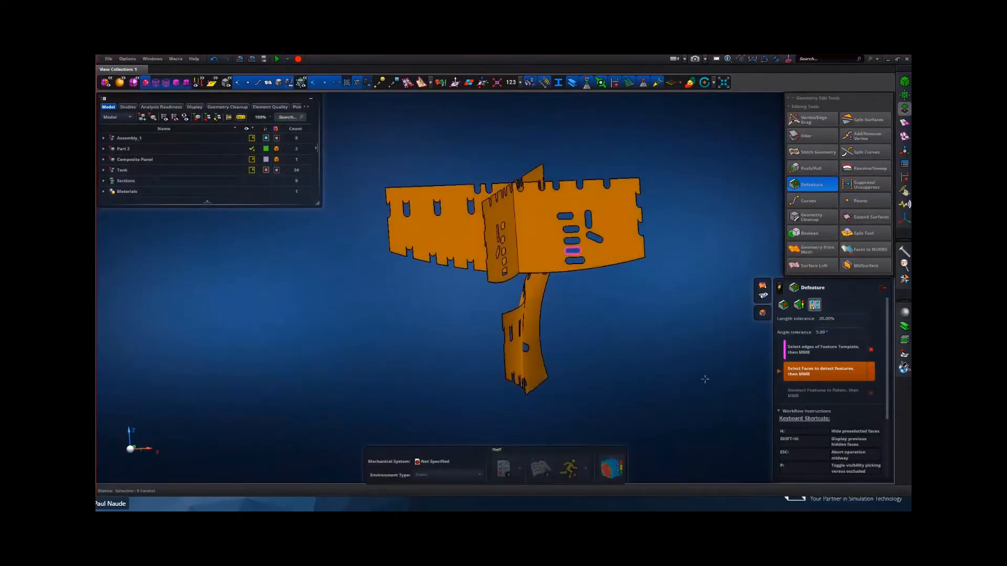
{"action": "middle_click", "coordinate": [647, 327]}
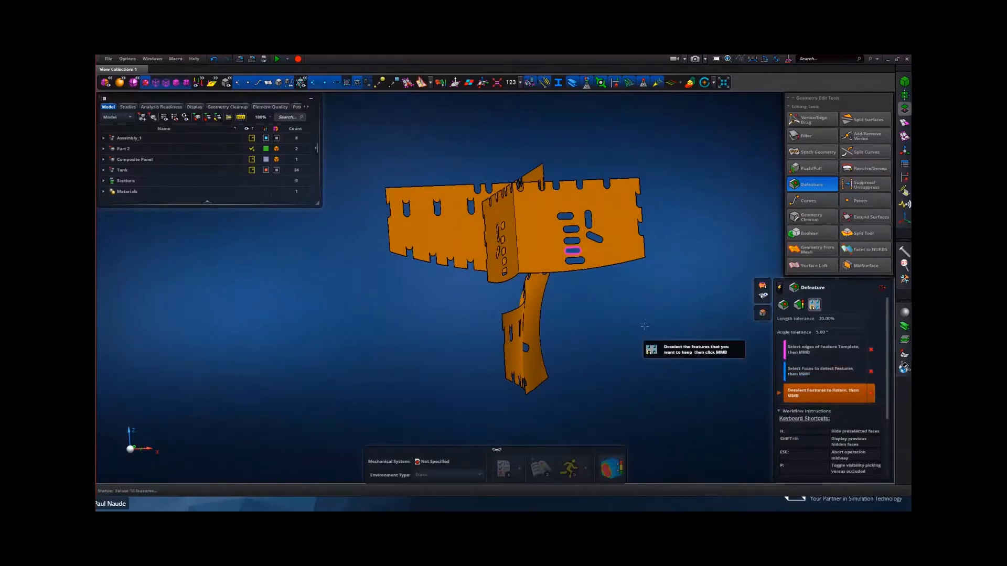
- Examine which slots on the Part 2 panels were detected as matches for the template
{"action": "middle_click_drag", "start_coordinate": [633, 309], "coordinate": [595, 315]}
{"action": "middle_click_drag", "start_coordinate": [637, 380], "coordinate": [580, 367]}
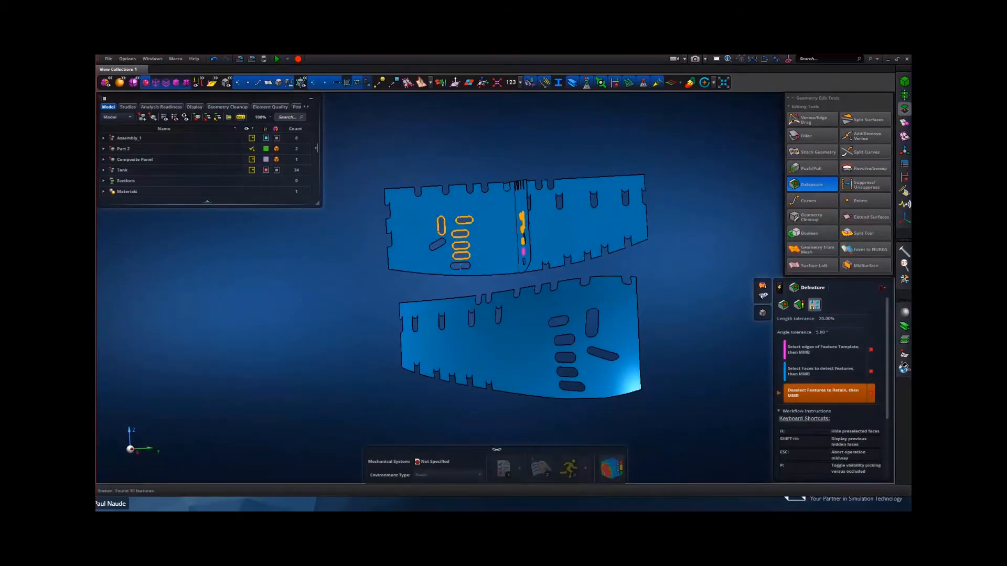
{"action": "scroll", "coordinate": [461, 268], "scroll_direction": "up", "scroll_amount": 5}
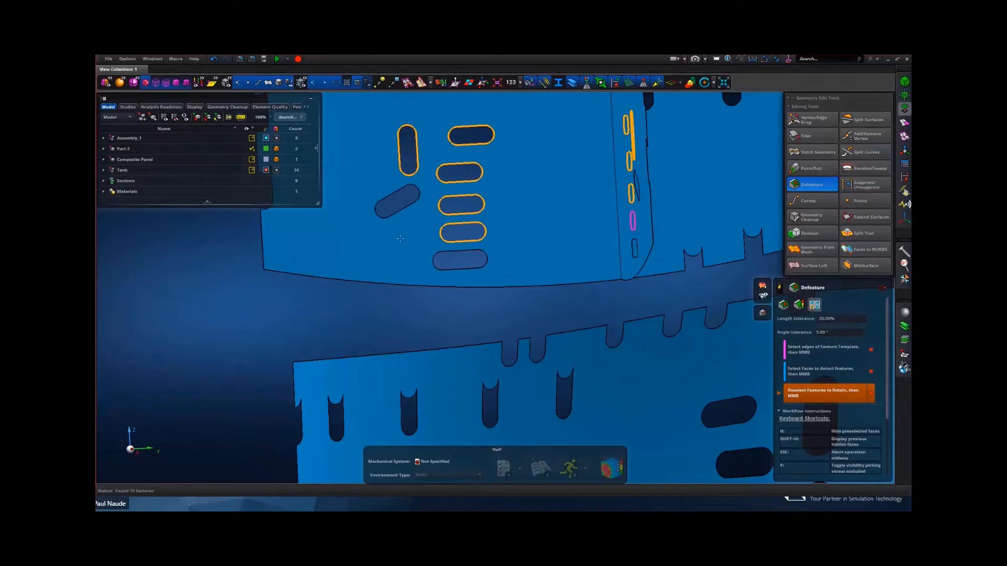
{"action": "scroll", "coordinate": [400, 239], "scroll_direction": "down", "scroll_amount": 4}
{"action": "middle_click_drag", "start_coordinate": [365, 281], "coordinate": [369, 284]}
{"action": "scroll", "coordinate": [368, 284], "scroll_direction": "down", "scroll_amount": 3}
{"action": "middle_click_drag", "start_coordinate": [569, 282], "coordinate": [698, 308]}
{"action": "scroll", "coordinate": [541, 265], "scroll_direction": "up", "scroll_amount": 10}
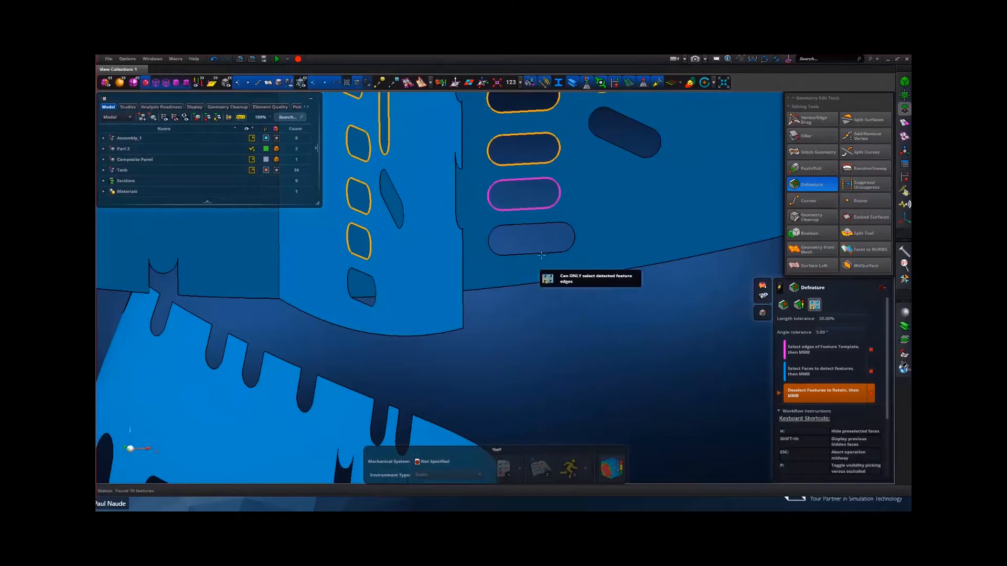
{"action": "scroll", "coordinate": [547, 217], "scroll_direction": "down", "scroll_amount": 5}
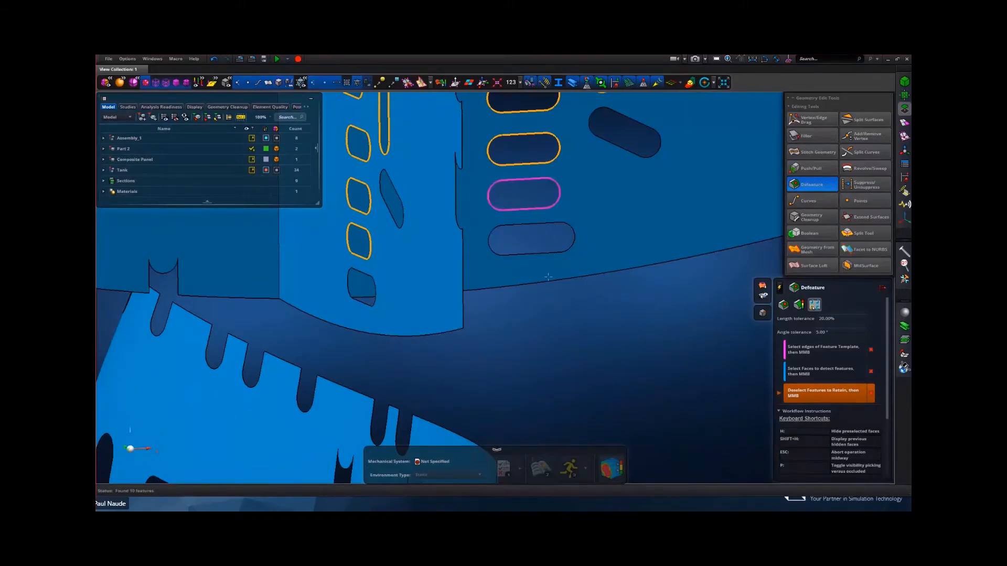
{"action": "middle_click_drag", "start_coordinate": [549, 330], "coordinate": [538, 318]}
{"action": "middle_click", "coordinate": [656, 307]}
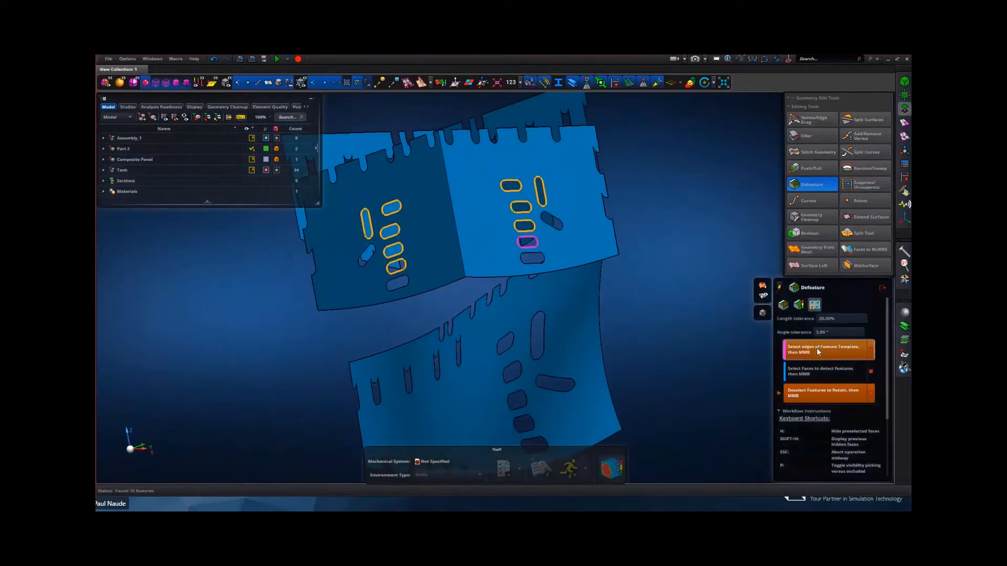
- Set the template matching length tolerance to 200% and the angle tolerance to 30°
{"action": "left_click", "coordinate": [849, 319]}
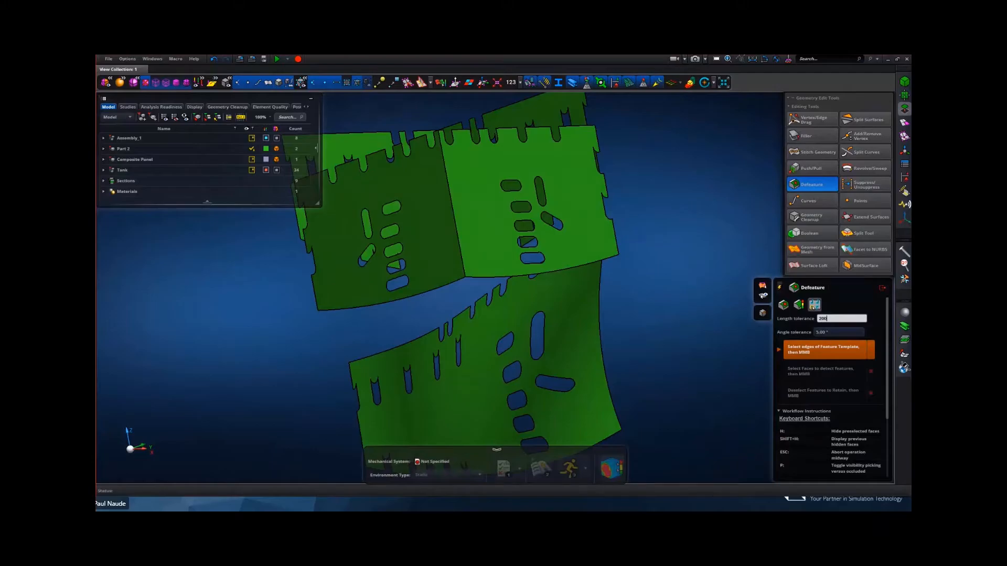
{"action": "key", "text": "Return"}
{"action": "left_click", "coordinate": [850, 332]}
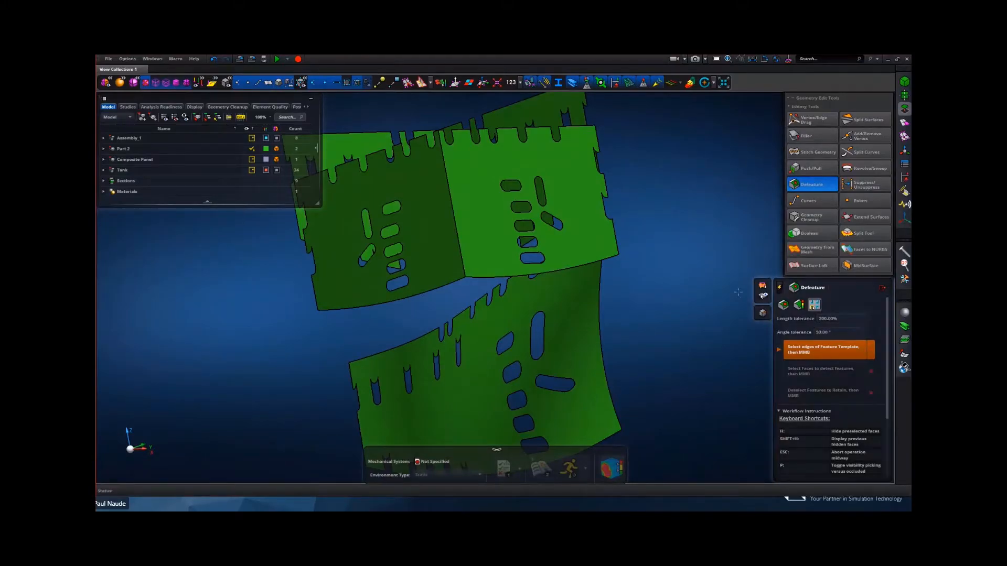
- Set the edge loop of the uppermost horizontal slot as the feature template
{"action": "middle_click_drag", "start_coordinate": [555, 243], "coordinate": [578, 201]}
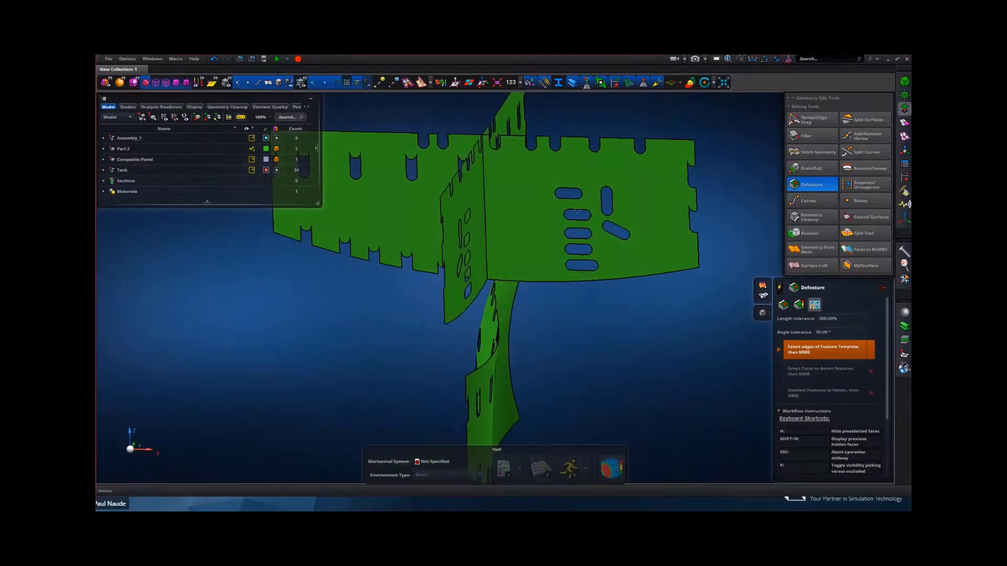
{"action": "scroll", "coordinate": [577, 201], "scroll_direction": "up", "scroll_amount": 5}
{"action": "left_click", "coordinate": [573, 182]}
{"action": "middle_click", "coordinate": [579, 231]}
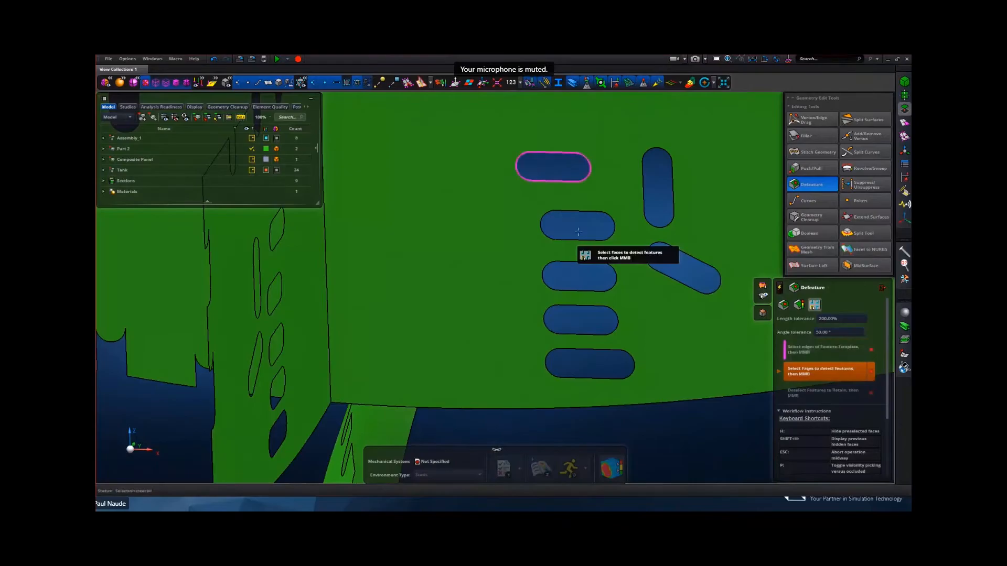
- Detect the slots matching the template on all Part 2 faces and remove them
{"action": "scroll", "coordinate": [579, 231], "scroll_direction": "down", "scroll_amount": 5}
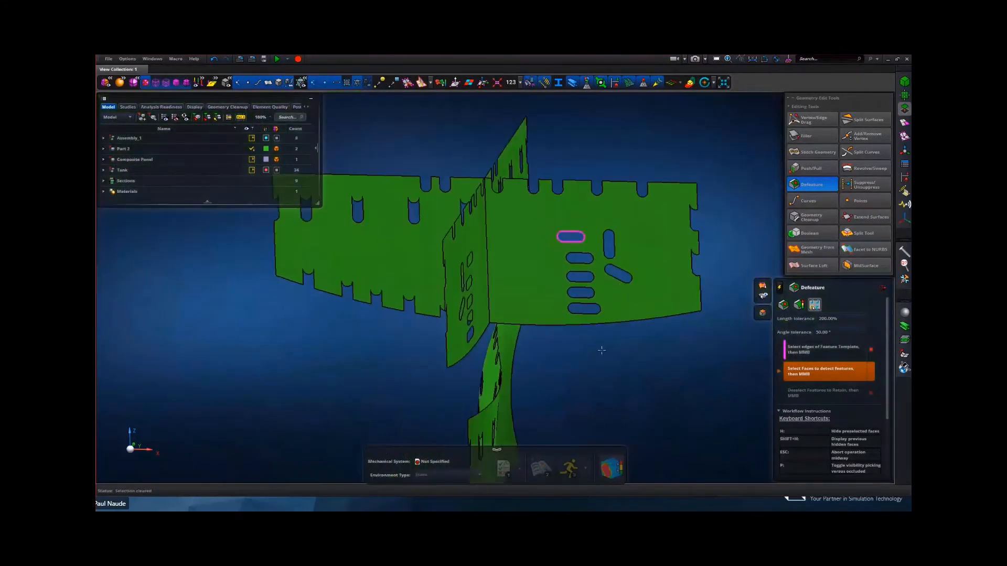
{"action": "left_click", "coordinate": [423, 259]}
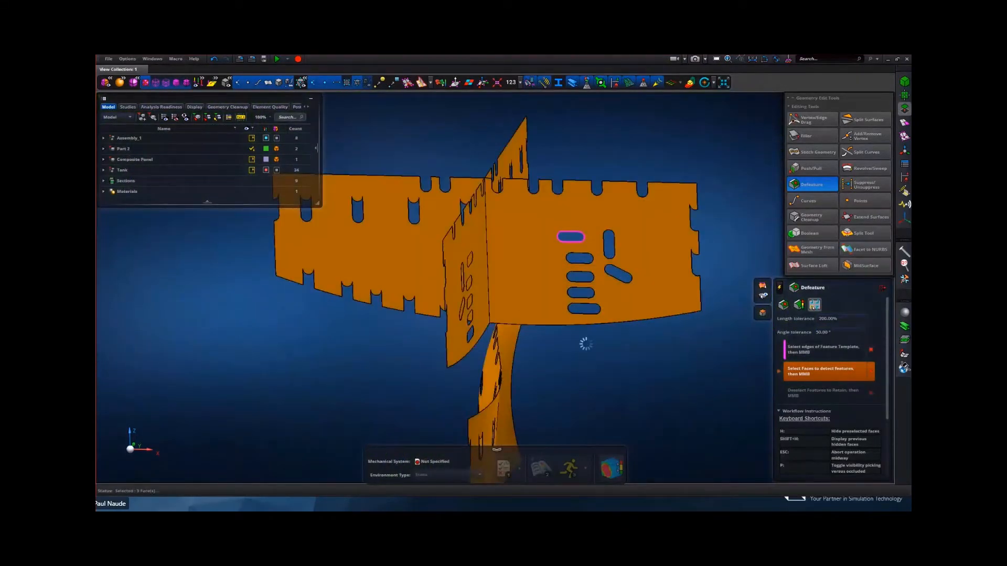
{"action": "middle_click", "coordinate": [587, 351]}
{"action": "middle_click_drag", "start_coordinate": [593, 357], "coordinate": [567, 294]}
{"action": "scroll", "coordinate": [544, 194], "scroll_direction": "up", "scroll_amount": 5}
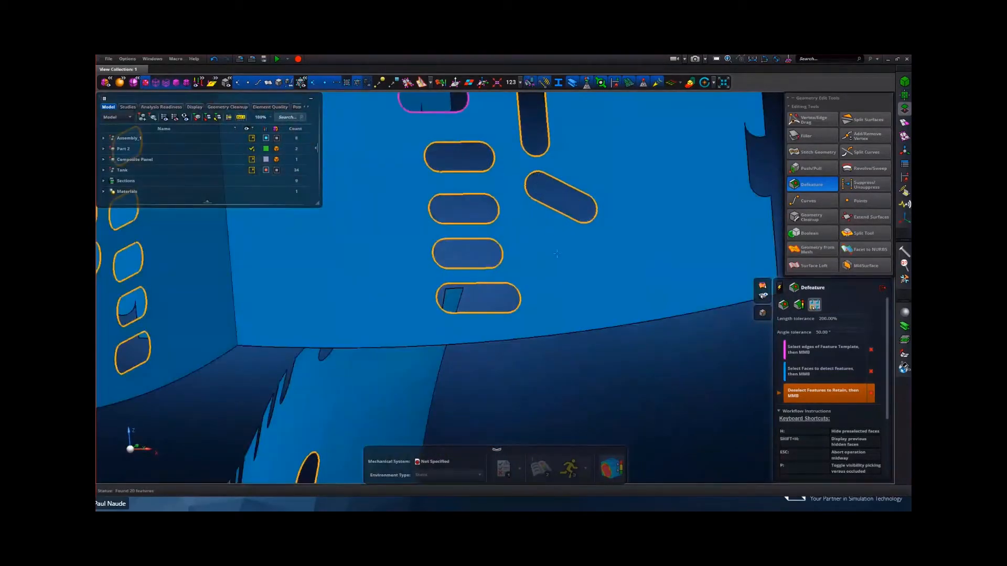
{"action": "scroll", "coordinate": [575, 320], "scroll_direction": "down", "scroll_amount": 5}
{"action": "middle_click_drag", "start_coordinate": [577, 340], "coordinate": [592, 204]}
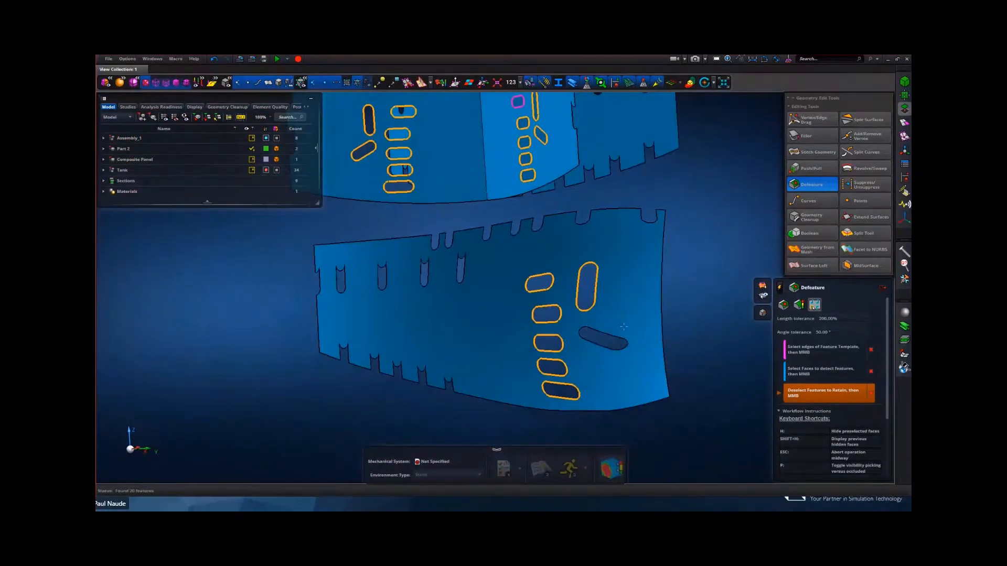
{"action": "scroll", "coordinate": [632, 315], "scroll_direction": "down", "scroll_amount": 4}
{"action": "middle_click_drag", "start_coordinate": [698, 299], "coordinate": [548, 319]}
{"action": "middle_click", "coordinate": [598, 315]}
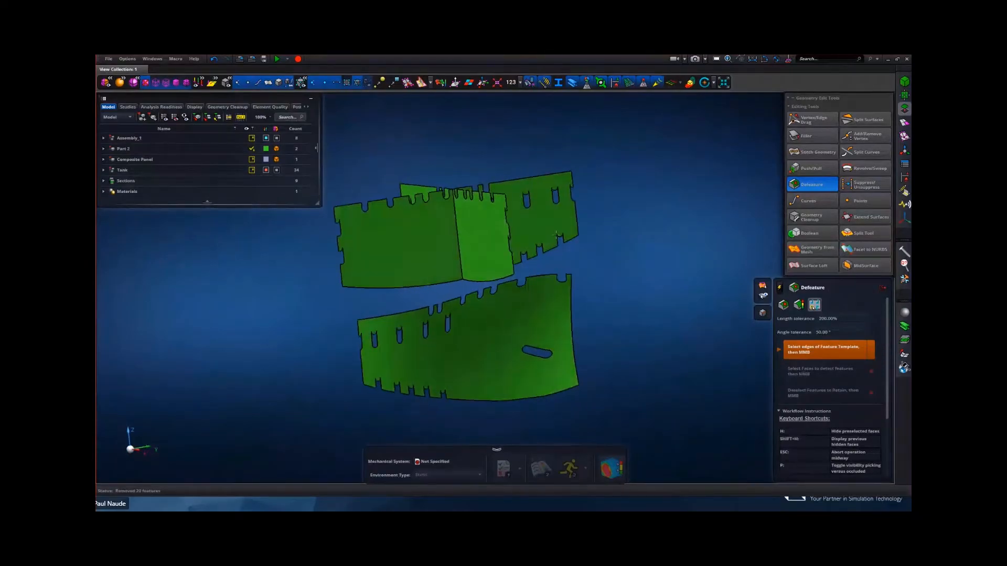
- Remove the leftover angled slot from the lower curved panel with automatic feature detection
{"action": "middle_click_drag", "start_coordinate": [606, 337], "coordinate": [679, 261]}
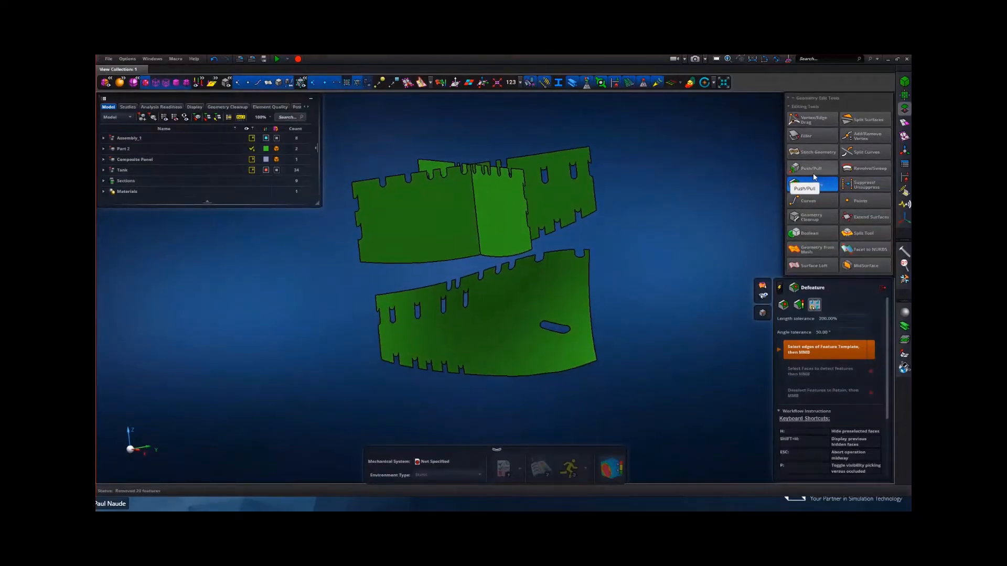
{"action": "left_click", "coordinate": [784, 306]}
{"action": "scroll", "coordinate": [563, 328], "scroll_direction": "up", "scroll_amount": 5}
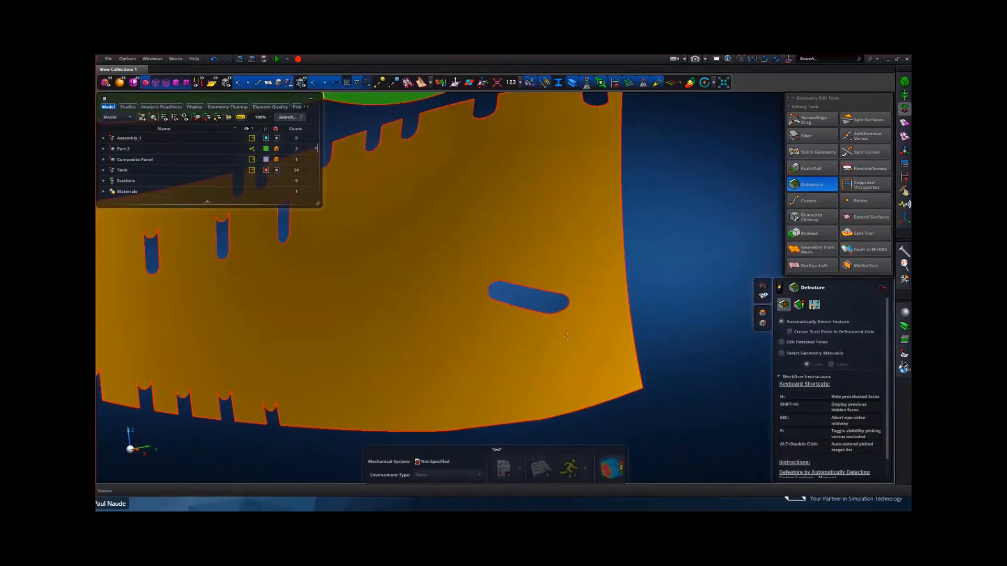
{"action": "left_click", "coordinate": [543, 311]}
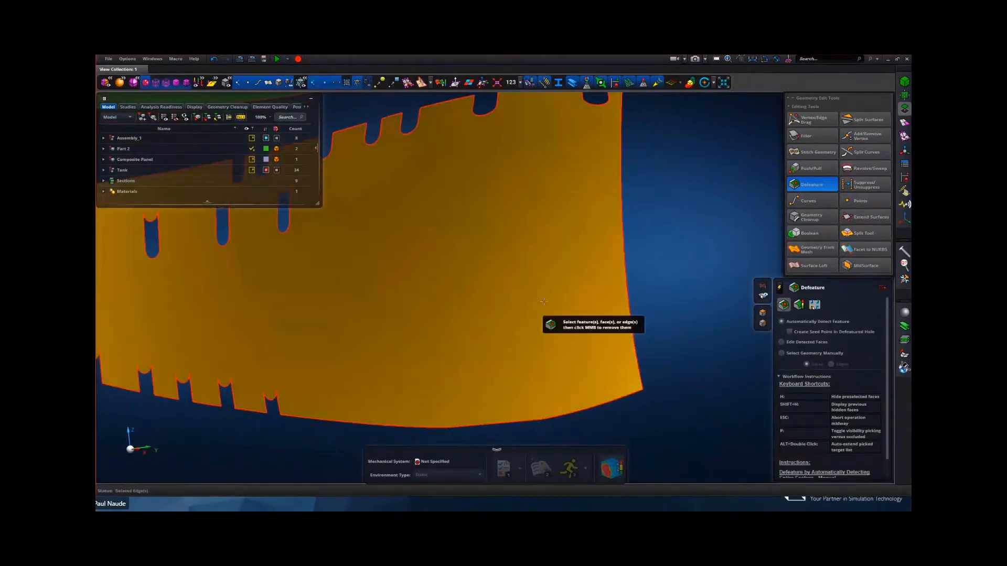
{"action": "scroll", "coordinate": [586, 300], "scroll_direction": "down", "scroll_amount": 5}
{"action": "middle_click_drag", "start_coordinate": [645, 283], "coordinate": [705, 279]}
- Return to feature template mode and set the outermost U-shaped notch on the upper panel's top edge as the template
{"action": "left_click", "coordinate": [815, 304]}
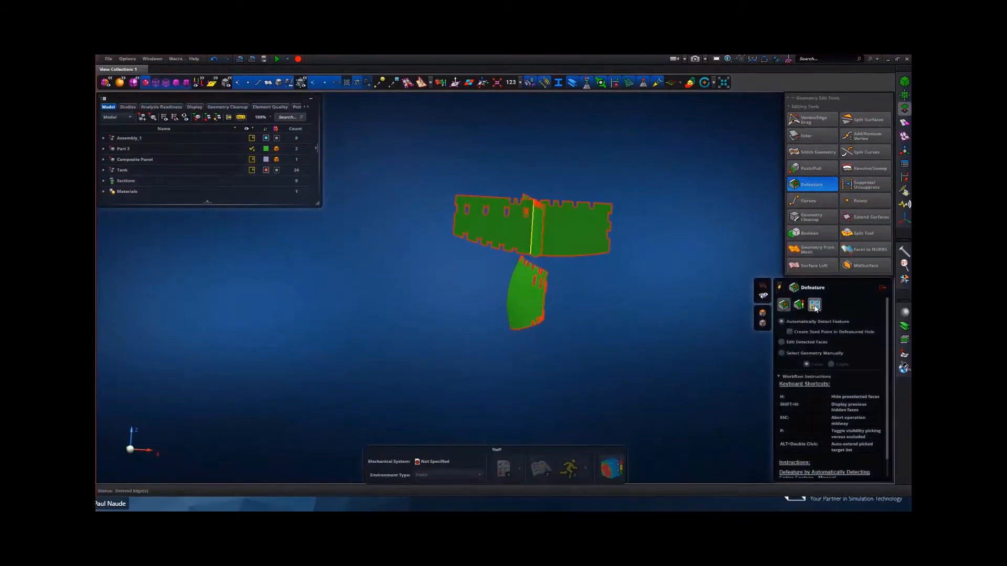
{"action": "scroll", "coordinate": [658, 281], "scroll_direction": "up", "scroll_amount": 5}
{"action": "middle_click_drag", "start_coordinate": [658, 281], "coordinate": [655, 278]}
{"action": "middle_click_drag", "start_coordinate": [579, 219], "coordinate": [607, 289]}
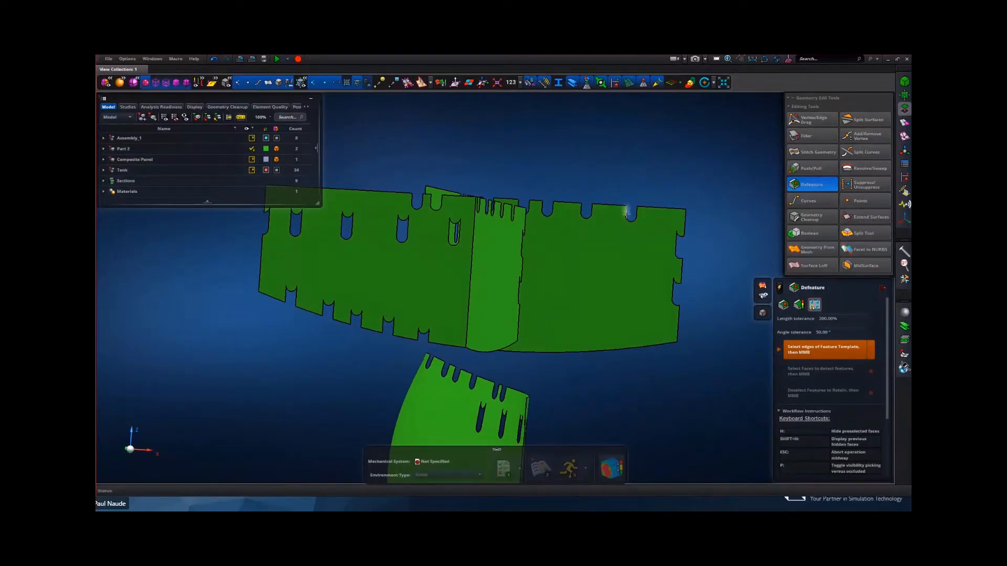
{"action": "scroll", "coordinate": [636, 220], "scroll_direction": "up", "scroll_amount": 3}
{"action": "left_click", "coordinate": [633, 226]}
{"action": "left_click", "coordinate": [631, 230]}
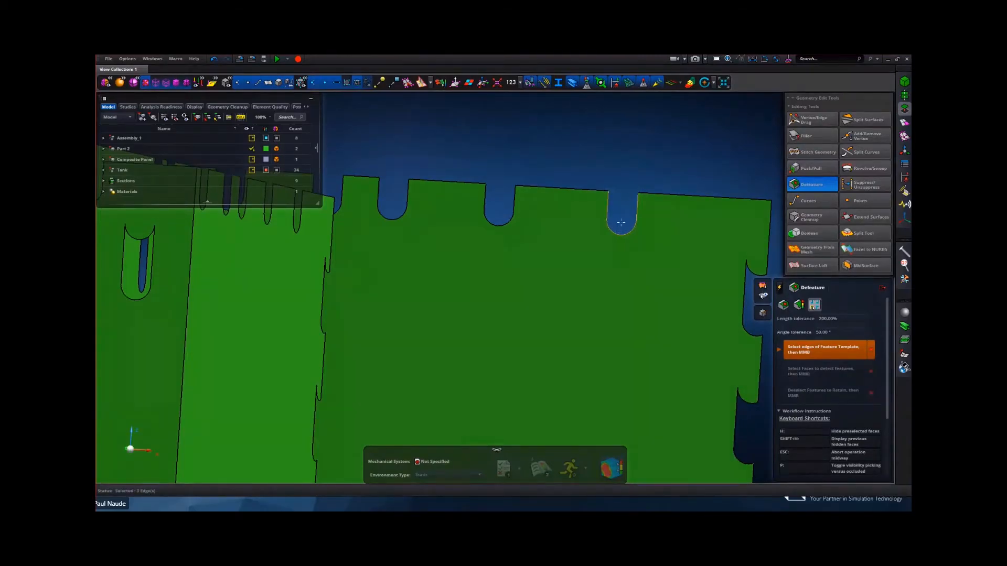
{"action": "scroll", "coordinate": [620, 223], "scroll_direction": "down", "scroll_amount": 3}
{"action": "middle_click", "coordinate": [632, 166]}
- Detect the features matching the notch template across all Part 2 faces
{"action": "scroll", "coordinate": [641, 204], "scroll_direction": "down", "scroll_amount": 5}
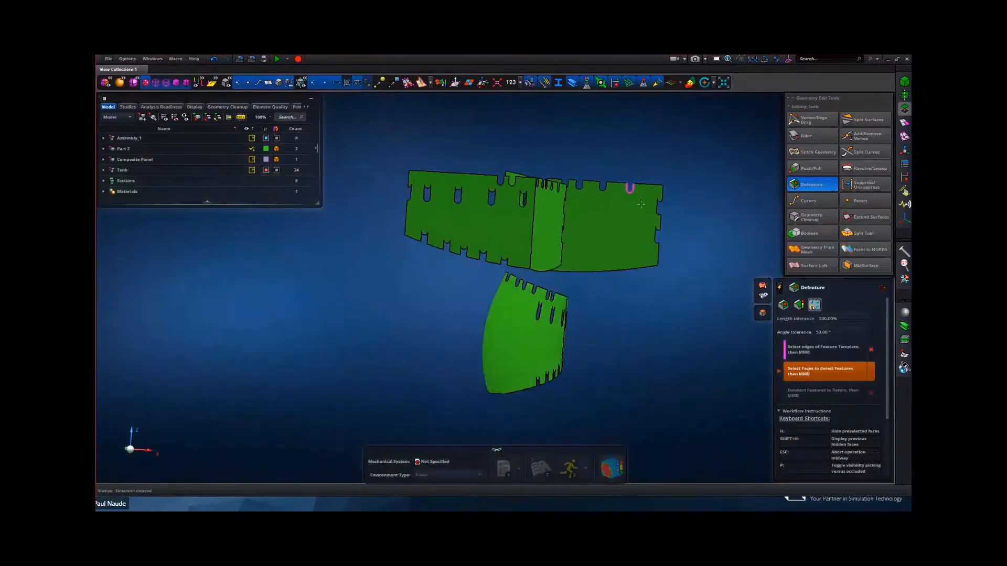
{"action": "left_click_drag", "start_coordinate": [540, 309], "coordinate": [494, 337]}
{"action": "middle_click", "coordinate": [626, 327]}
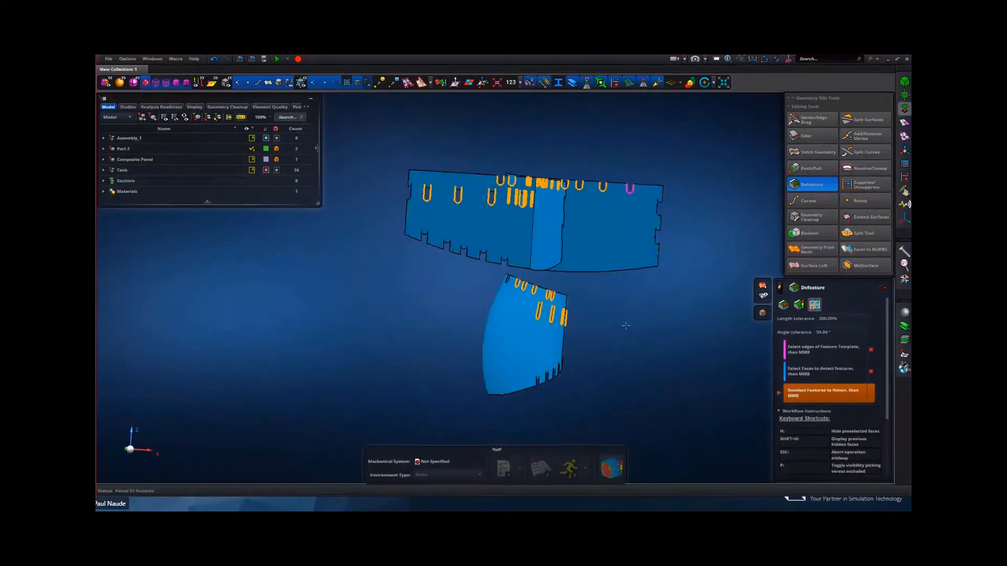
- Examine the detected top-edge notches and the arc-closed slots below them on the Part 2 panels
{"action": "mouse_move", "coordinate": [624, 325]}
{"action": "middle_mouse_down"}
{"action": "mouse_move", "coordinate": [548, 311]}
{"action": "mouse_move", "coordinate": [564, 308]}
{"action": "middle_mouse_up"}
{"action": "scroll", "coordinate": [558, 190], "scroll_direction": "up", "scroll_amount": 6}
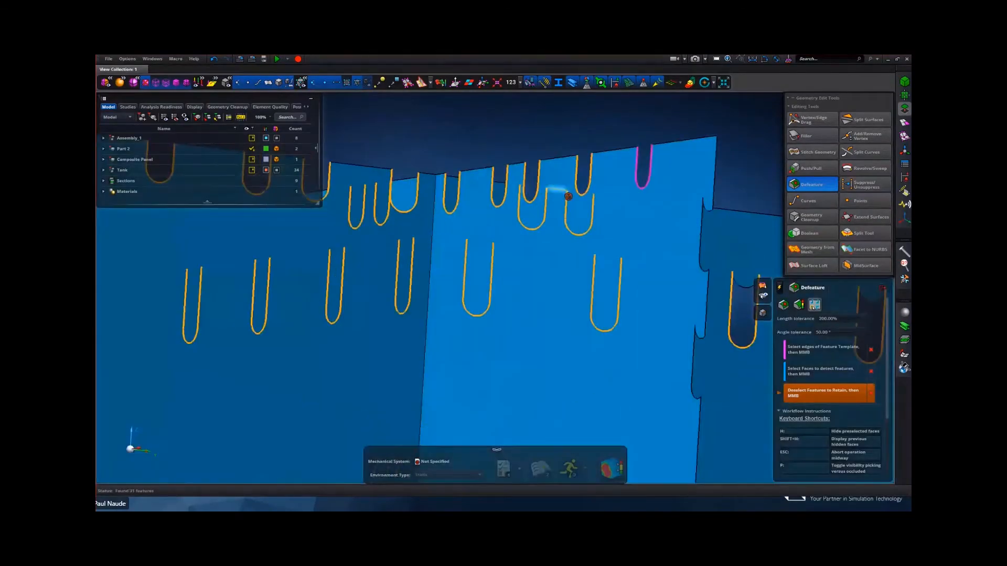
{"action": "scroll", "coordinate": [557, 262], "scroll_direction": "down", "scroll_amount": 4}
{"action": "middle_click_drag", "start_coordinate": [563, 269], "coordinate": [702, 266]}
{"action": "scroll", "coordinate": [335, 259], "scroll_direction": "up", "scroll_amount": 5}
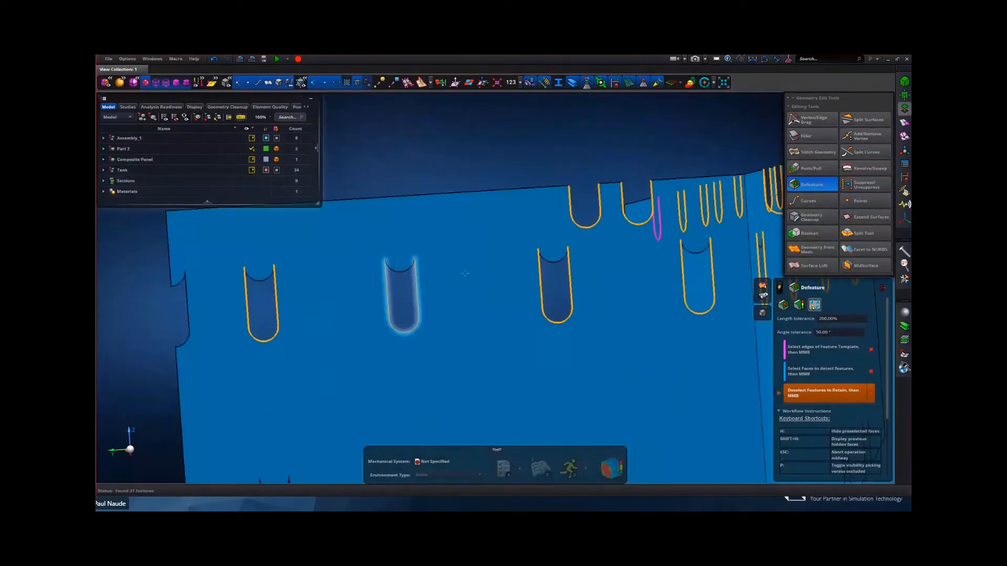
{"action": "scroll", "coordinate": [546, 282], "scroll_direction": "down", "scroll_amount": 5}
{"action": "middle_click_drag", "start_coordinate": [488, 194], "coordinate": [406, 178]}
{"action": "scroll", "coordinate": [405, 178], "scroll_direction": "up", "scroll_amount": 6}
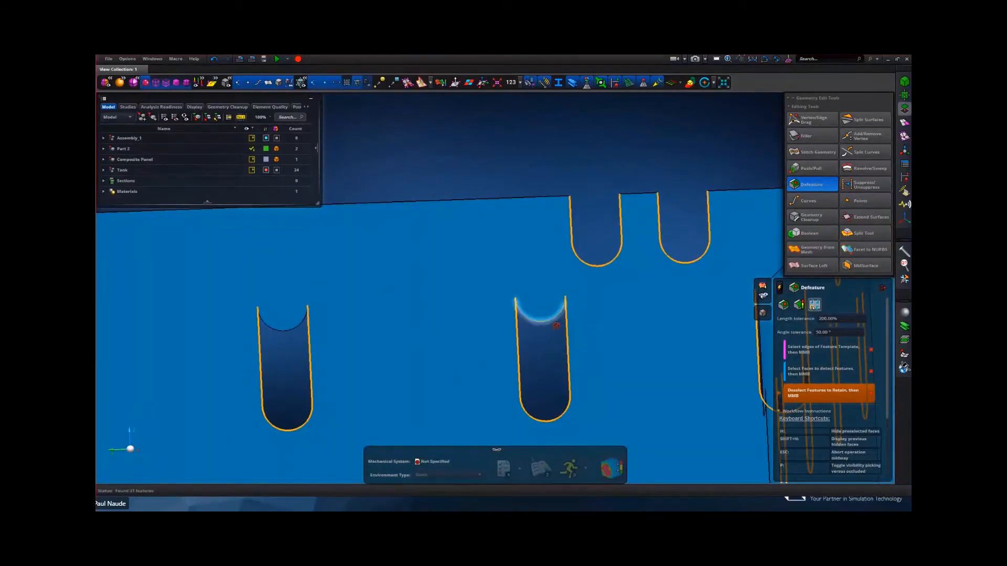
{"action": "scroll", "coordinate": [551, 333], "scroll_direction": "down", "scroll_amount": 4}
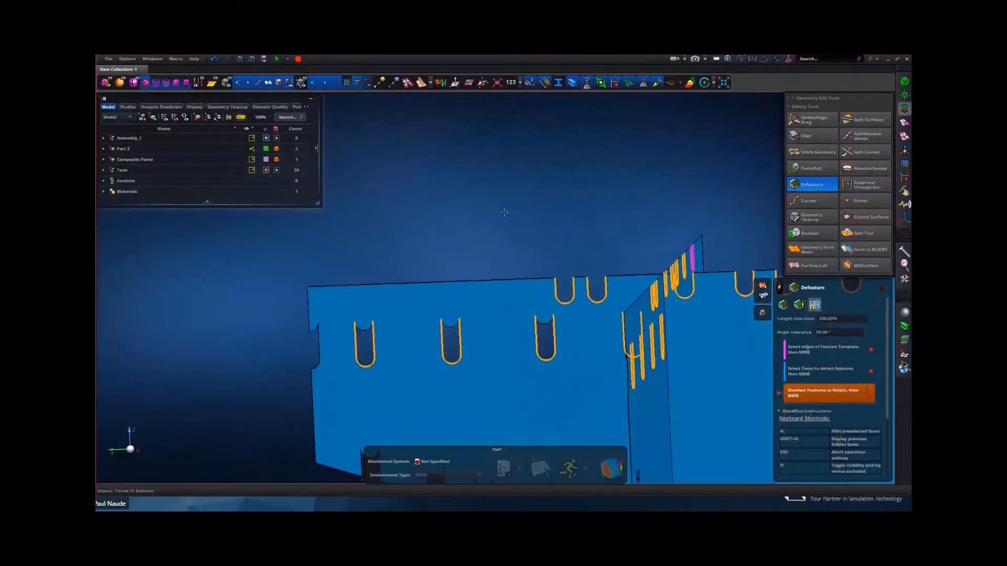
{"action": "scroll", "coordinate": [505, 214], "scroll_direction": "down", "scroll_amount": 3}
{"action": "middle_click_drag", "start_coordinate": [505, 214], "coordinate": [456, 152]}
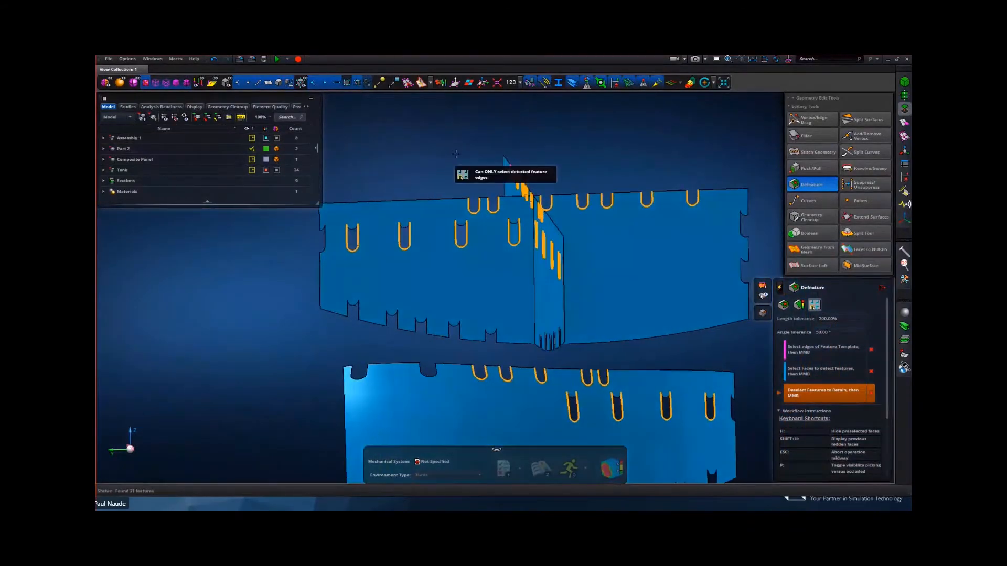
- Deselect the slots below the top edges and the outermost top-edge notch to retain them, and remove the other detected notches
{"action": "middle_click_drag", "start_coordinate": [395, 157], "coordinate": [419, 163]}
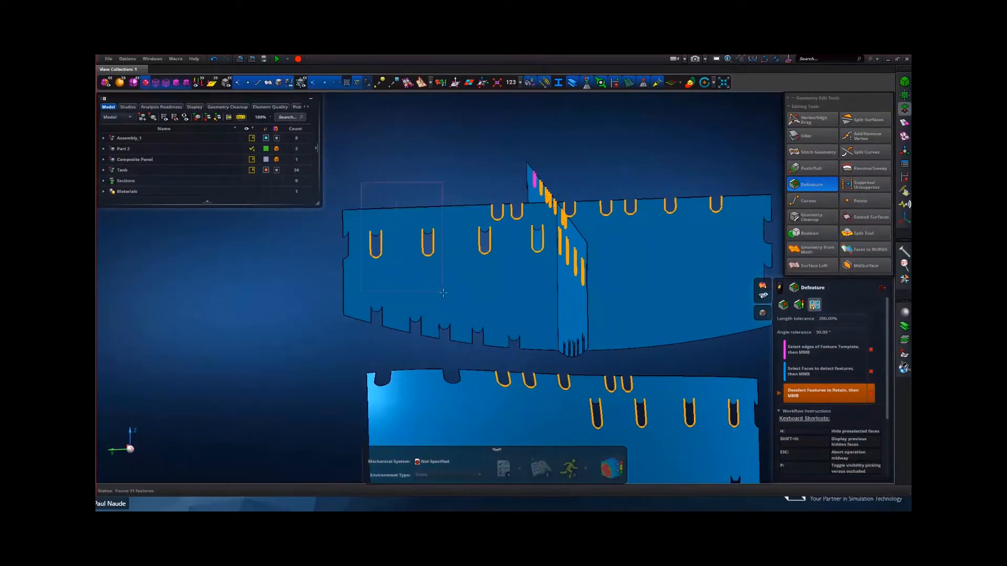
{"action": "scroll", "coordinate": [463, 190], "scroll_direction": "down", "scroll_amount": 2}
{"action": "middle_click_drag", "start_coordinate": [680, 325], "coordinate": [659, 318]}
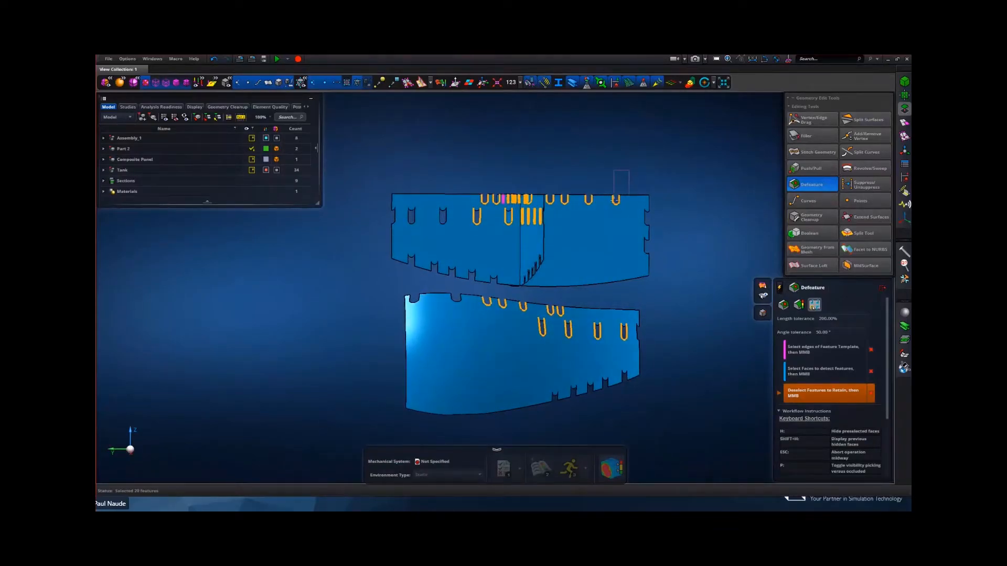
{"action": "middle_click", "coordinate": [658, 288]}
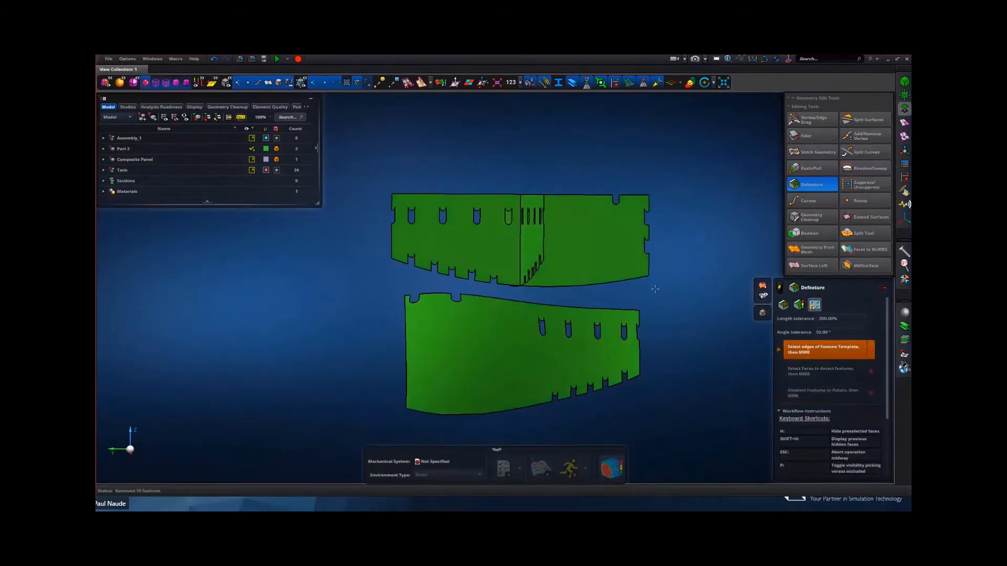
- Set the outline of the arc-closed slot farthest from the lower panel's narrow end as the feature template
{"action": "scroll", "coordinate": [446, 214], "scroll_direction": "up", "scroll_amount": 5}
{"action": "scroll", "coordinate": [446, 220], "scroll_direction": "down", "scroll_amount": 5}
{"action": "middle_click_drag", "start_coordinate": [452, 228], "coordinate": [482, 238]}
{"action": "scroll", "coordinate": [485, 238], "scroll_direction": "up", "scroll_amount": 8}
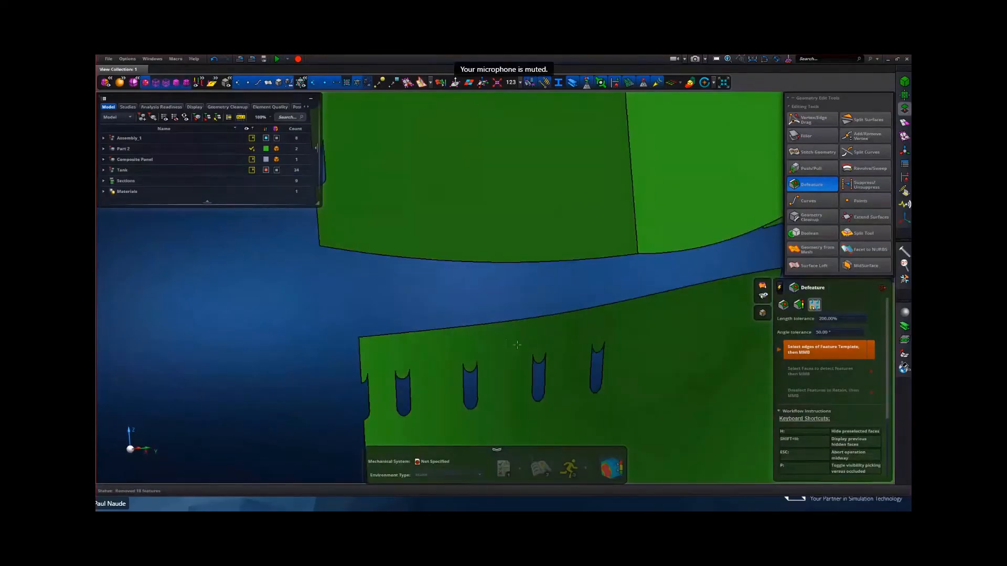
{"action": "scroll", "coordinate": [485, 239], "scroll_direction": "up", "scroll_amount": 6}
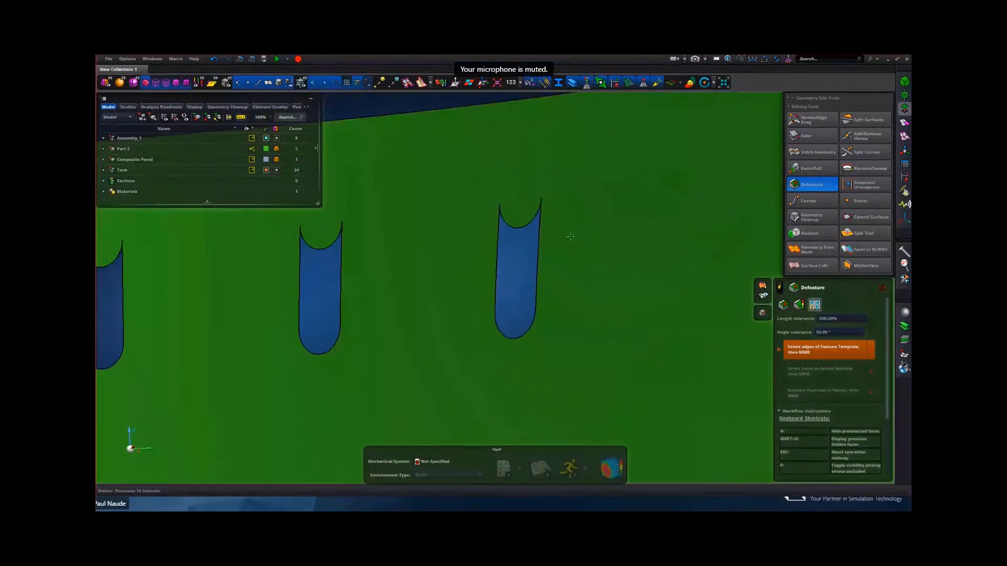
{"action": "left_click", "coordinate": [539, 222]}
{"action": "left_click", "coordinate": [531, 330]}
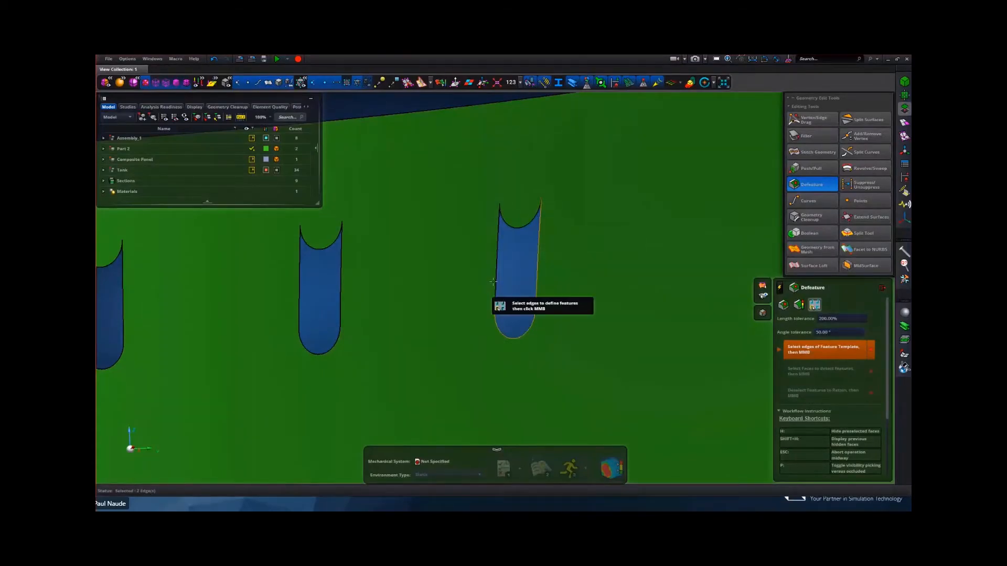
{"action": "left_click", "coordinate": [494, 281]}
{"action": "left_click", "coordinate": [517, 227]}
{"action": "middle_click", "coordinate": [511, 255]}
- Detect the arc-closed slots matching the template across all Part 2 faces and remove them
{"action": "left_click_drag", "start_coordinate": [435, 142], "coordinate": [641, 342]}
{"action": "middle_click", "coordinate": [616, 327]}
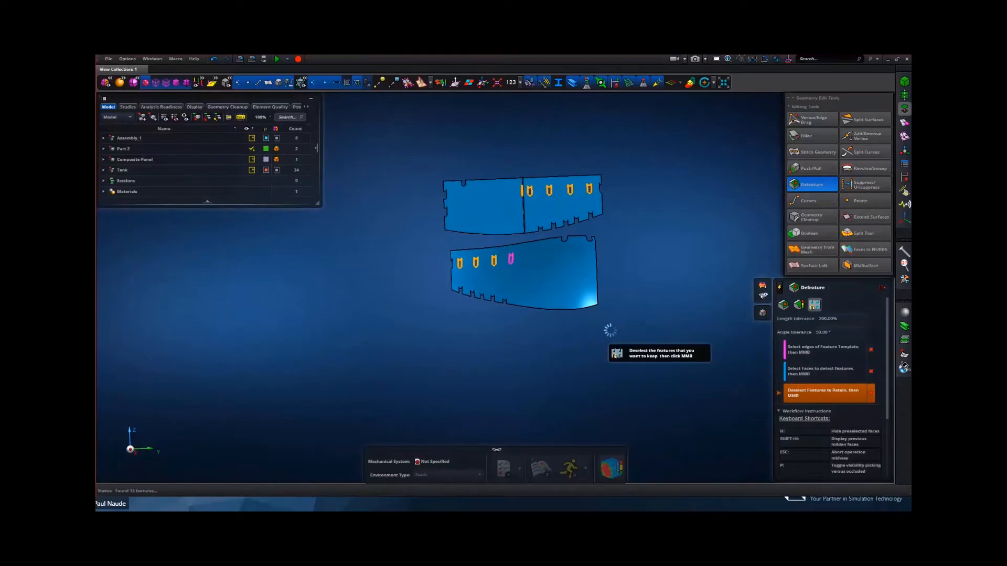
{"action": "middle_click", "coordinate": [608, 329]}
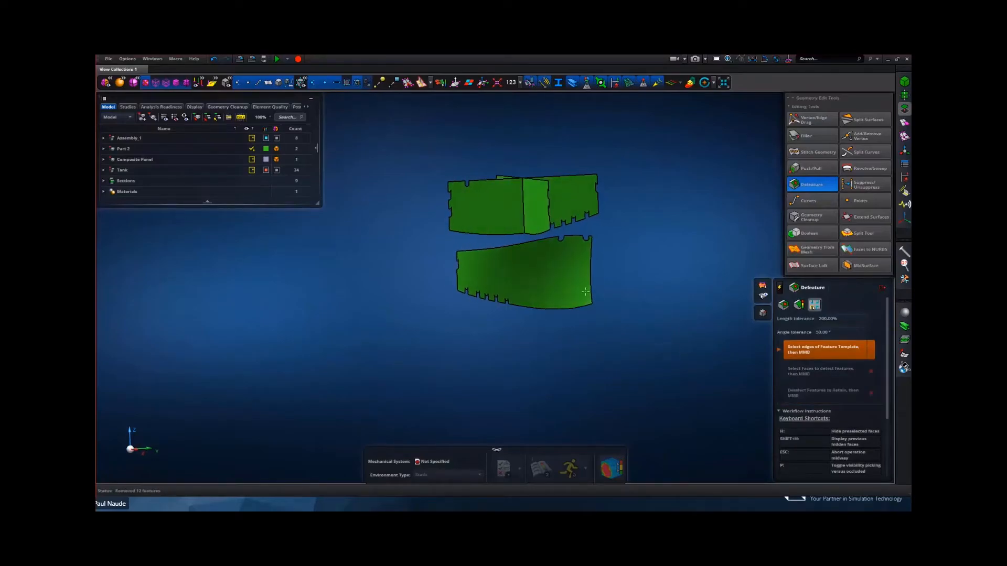
- Set the outermost U-shaped notch on the lower panel's top edge as the feature template
{"action": "scroll", "coordinate": [597, 251], "scroll_direction": "up", "scroll_amount": 5}
{"action": "scroll", "coordinate": [625, 269], "scroll_direction": "down", "scroll_amount": 5}
{"action": "mouse_move", "coordinate": [626, 269]}
{"action": "middle_mouse_down"}
{"action": "mouse_move", "coordinate": [582, 273]}
{"action": "mouse_move", "coordinate": [622, 273]}
{"action": "middle_mouse_up"}
{"action": "scroll", "coordinate": [573, 276], "scroll_direction": "up", "scroll_amount": 6}
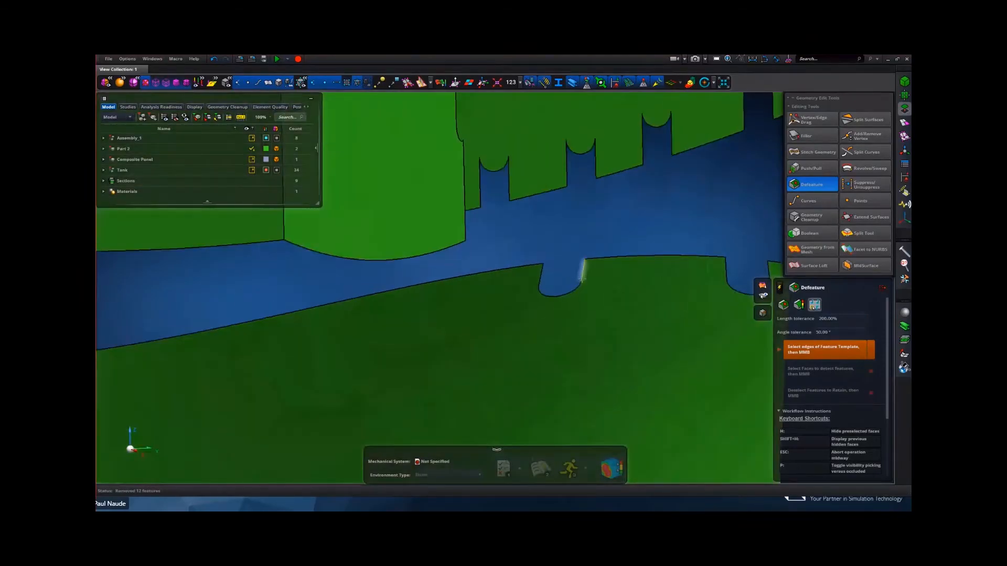
{"action": "scroll", "coordinate": [581, 279], "scroll_direction": "down", "scroll_amount": 2}
{"action": "left_click", "coordinate": [676, 274]}
{"action": "middle_click", "coordinate": [669, 249]}
- Detect the matching U-shaped top-edge notches across all Part 2 faces and remove them
{"action": "scroll", "coordinate": [670, 249], "scroll_direction": "down", "scroll_amount": 6}
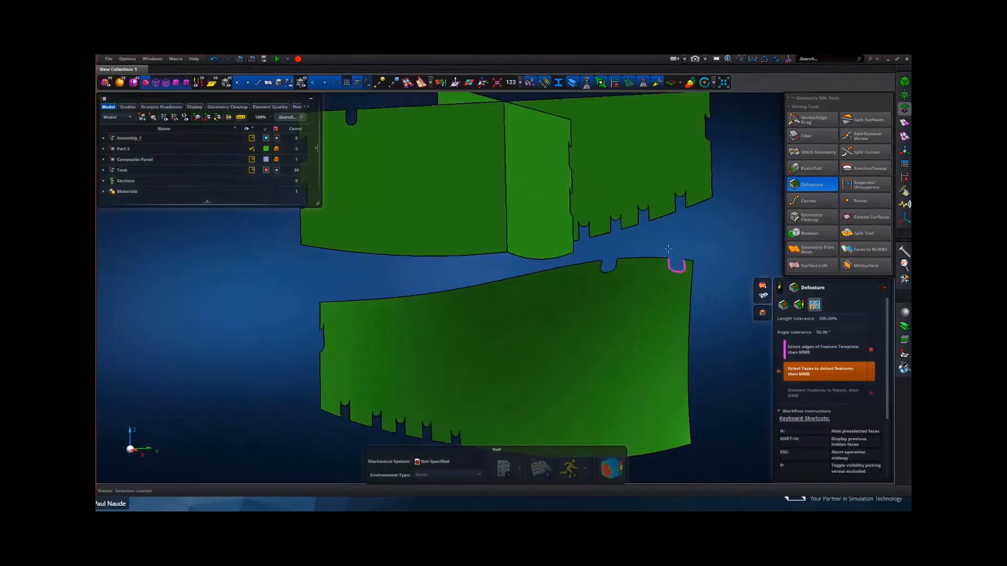
{"action": "key", "text": "ctrl+a"}
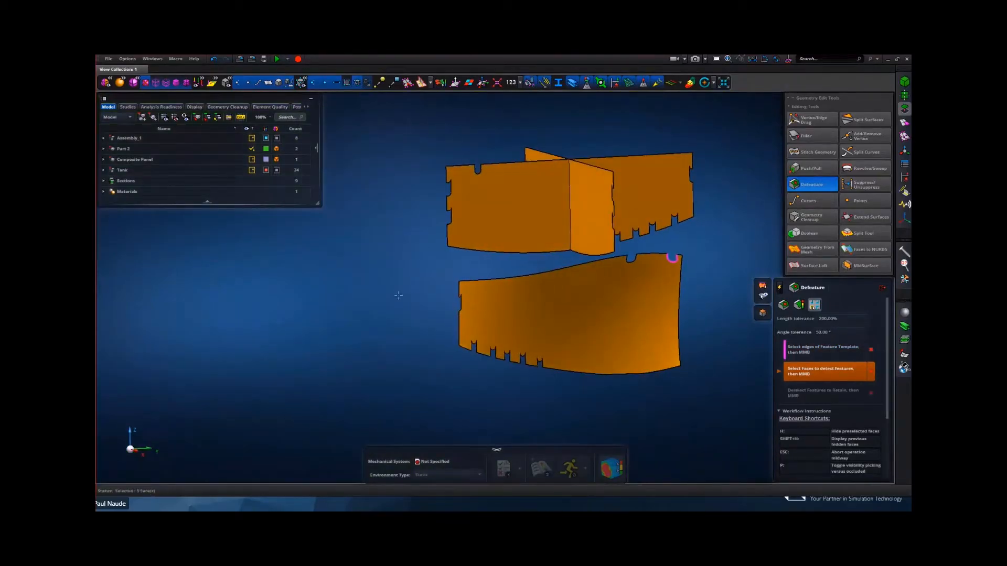
{"action": "middle_click", "coordinate": [398, 296]}
{"action": "middle_click_drag", "start_coordinate": [425, 292], "coordinate": [384, 298]}
{"action": "middle_click_drag", "start_coordinate": [719, 203], "coordinate": [642, 288]}
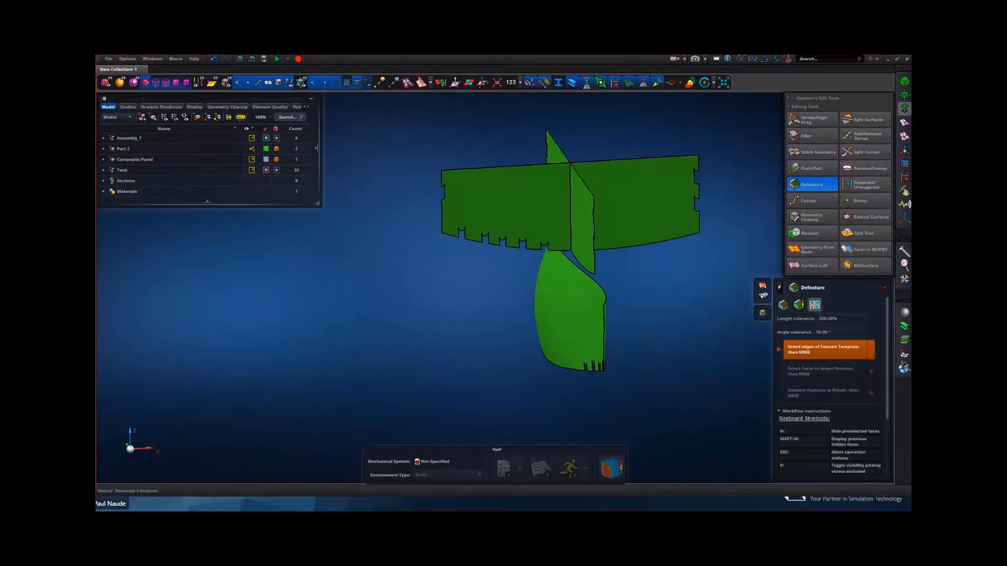
- Surface mesh all Part 2 panels with a 50 mm mesh size and display the mesh
{"action": "left_click", "coordinate": [905, 124]}
{"action": "left_click", "coordinate": [860, 122]}
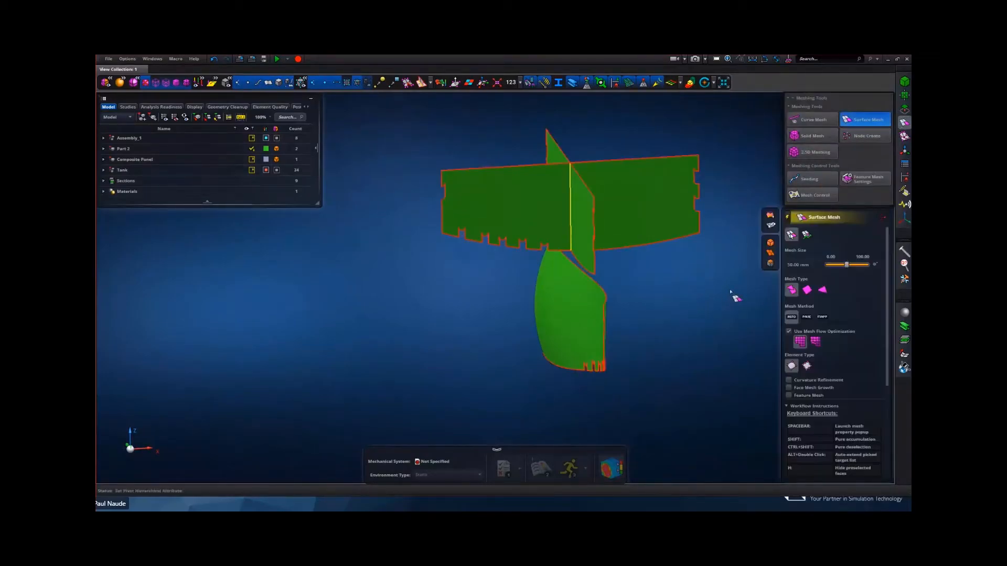
{"action": "left_click_drag", "start_coordinate": [660, 258], "coordinate": [445, 344]}
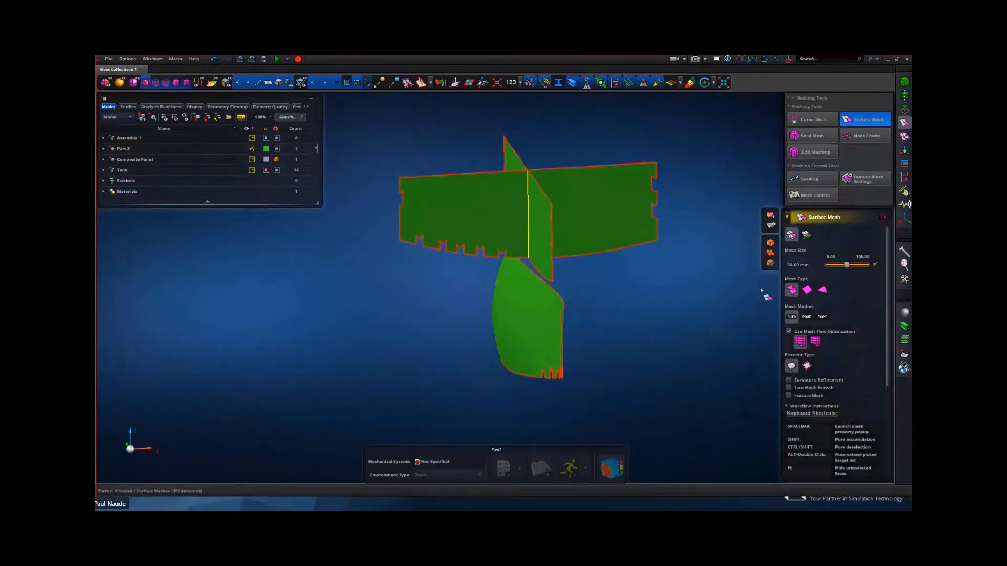
{"action": "left_click", "coordinate": [354, 84]}
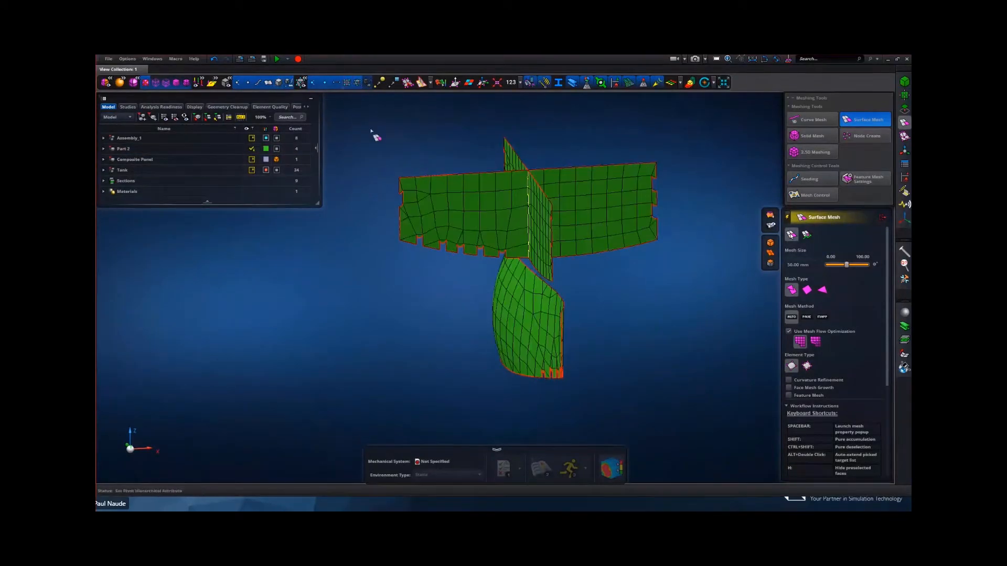
{"action": "mouse_move", "coordinate": [594, 293]}
{"action": "middle_mouse_down"}
{"action": "mouse_move", "coordinate": [617, 291]}
{"action": "mouse_move", "coordinate": [563, 282]}
{"action": "mouse_move", "coordinate": [604, 281]}
{"action": "middle_mouse_up"}
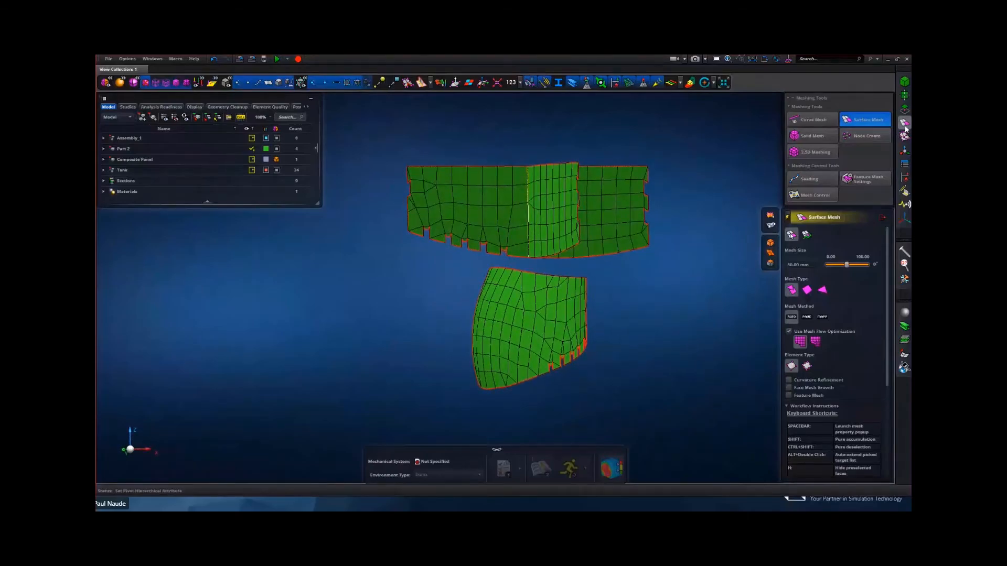
- Return to template-based defeaturing and set one of the arc-topped notches on the upper panel's bottom edge as the template
{"action": "left_click", "coordinate": [904, 109]}
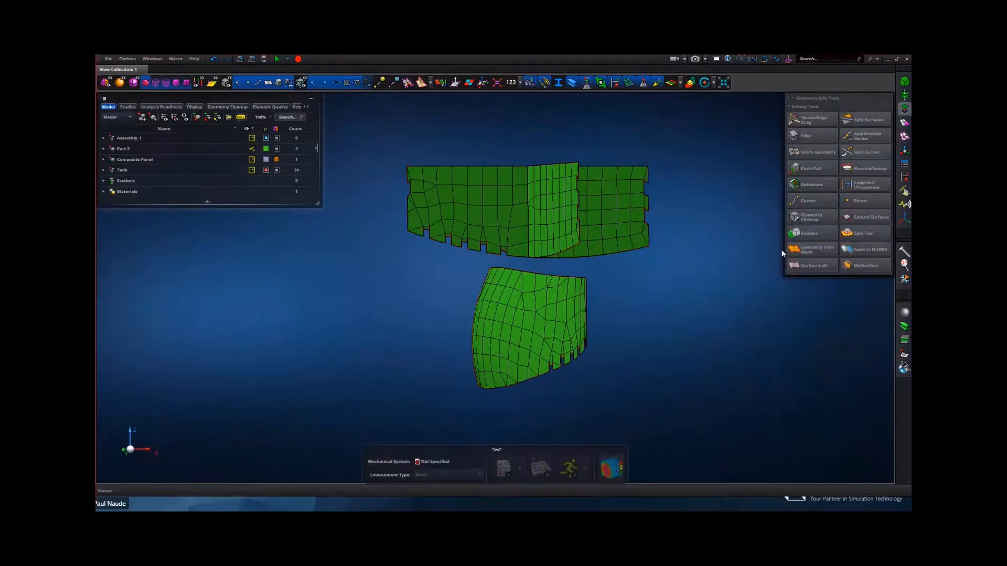
{"action": "left_click", "coordinate": [812, 185]}
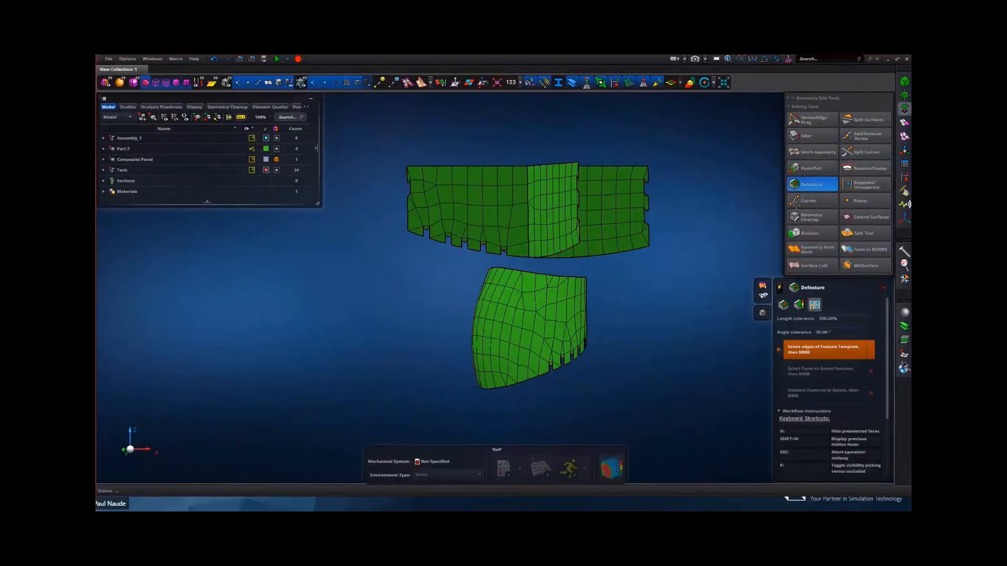
{"action": "scroll", "coordinate": [508, 266], "scroll_direction": "up", "scroll_amount": 3}
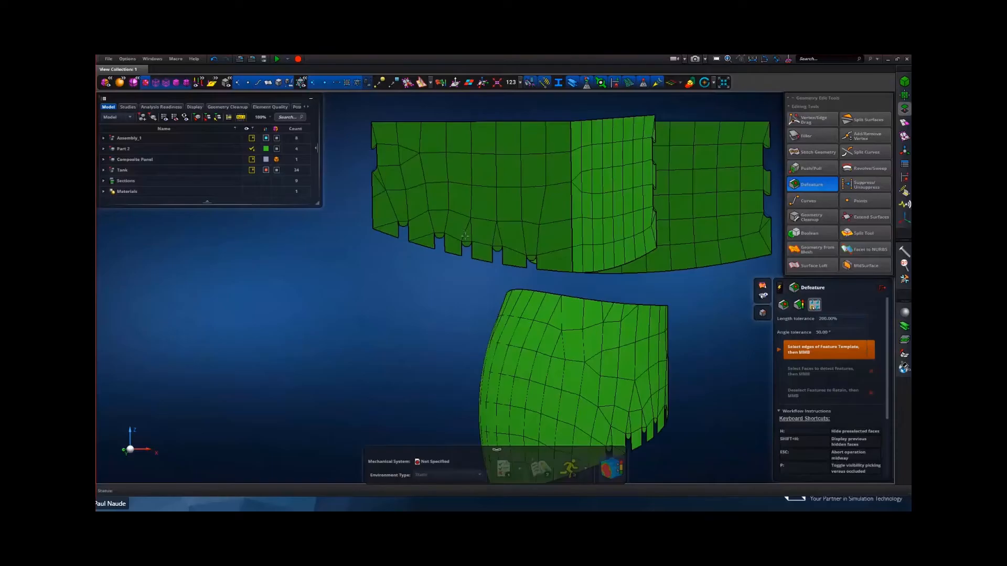
{"action": "left_click", "coordinate": [814, 306]}
{"action": "scroll", "coordinate": [497, 261], "scroll_direction": "up", "scroll_amount": 5}
{"action": "left_click", "coordinate": [493, 236]}
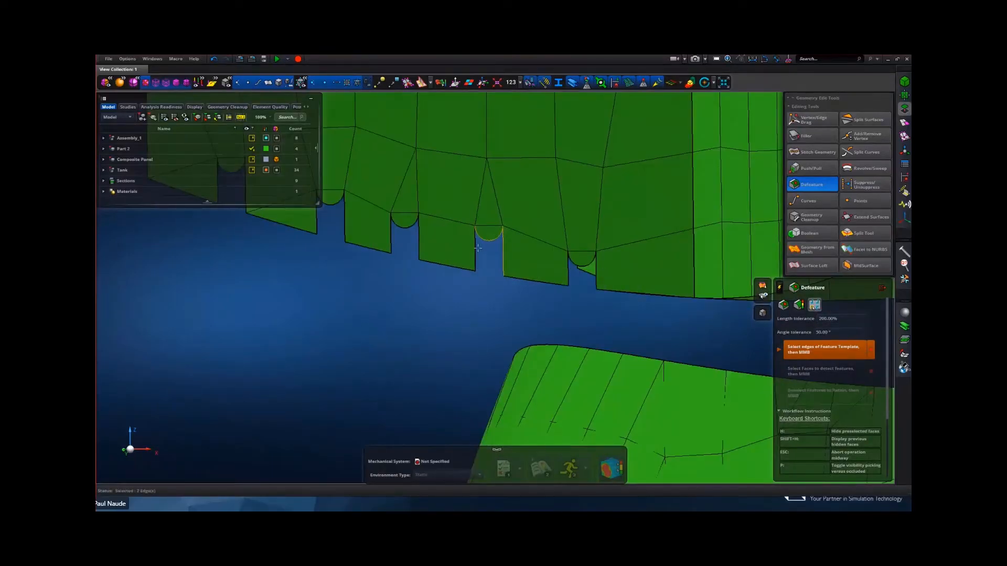
{"action": "scroll", "coordinate": [433, 322], "scroll_direction": "down", "scroll_amount": 4}
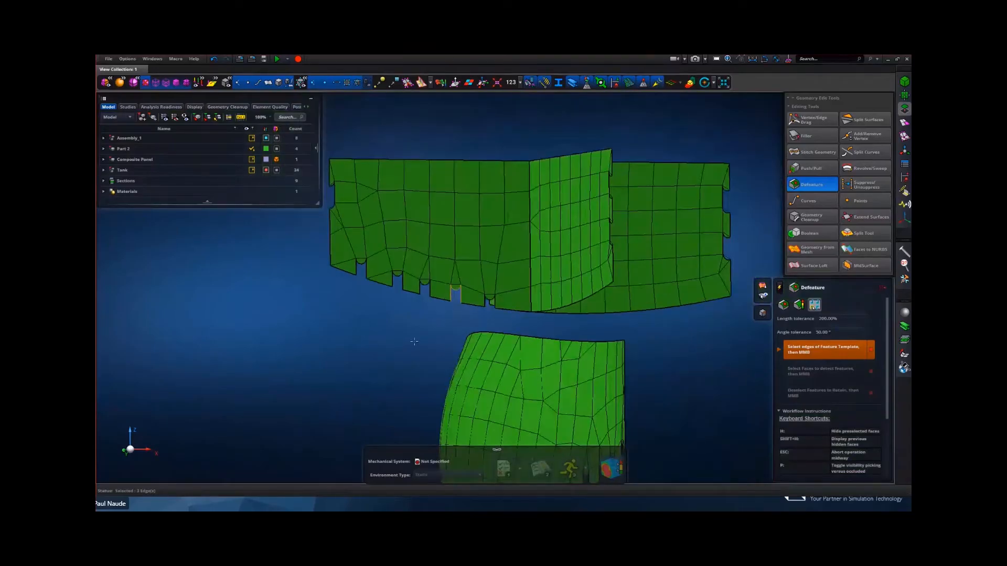
{"action": "scroll", "coordinate": [412, 342], "scroll_direction": "down", "scroll_amount": 2}
{"action": "middle_click", "coordinate": [658, 282]}
- Detect the matching bottom-edge notches across all meshed Part 2 faces and remove them
{"action": "middle_click_drag", "start_coordinate": [653, 286], "coordinate": [675, 214]}
{"action": "left_click_drag", "start_coordinate": [693, 133], "coordinate": [350, 434]}
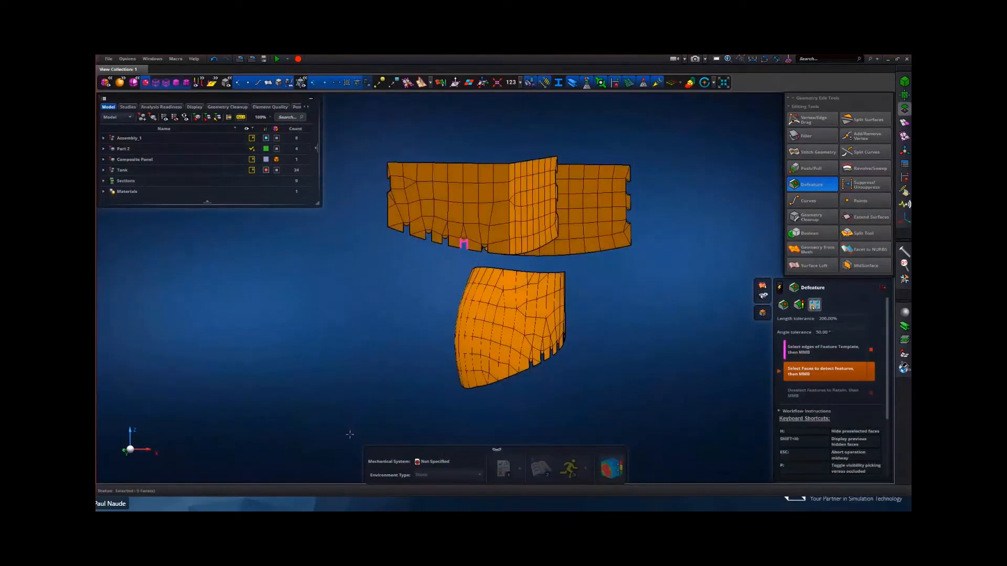
{"action": "middle_click", "coordinate": [623, 333]}
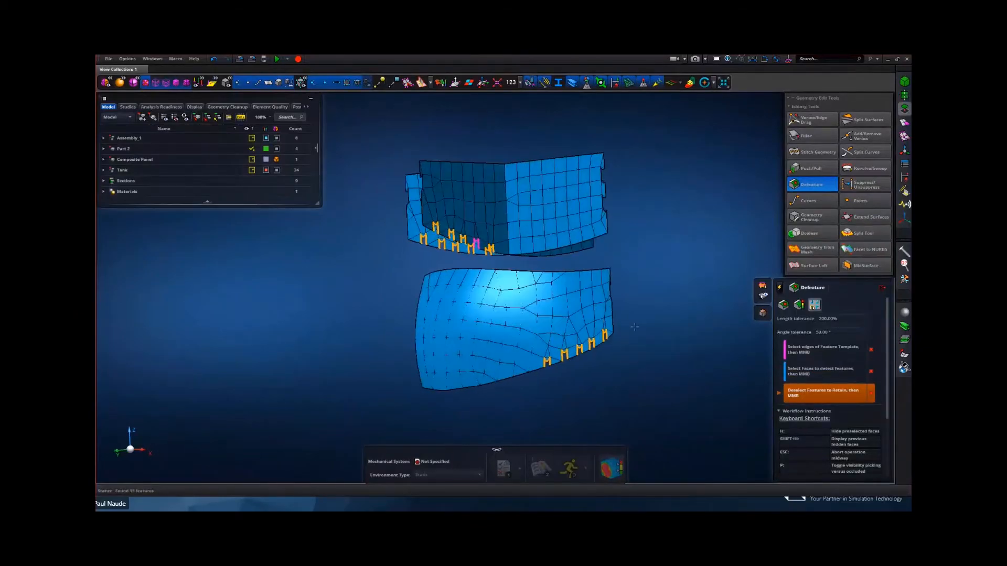
{"action": "mouse_move", "coordinate": [638, 326]}
{"action": "middle_mouse_down"}
{"action": "mouse_move", "coordinate": [560, 325]}
{"action": "mouse_move", "coordinate": [649, 326]}
{"action": "middle_mouse_up"}
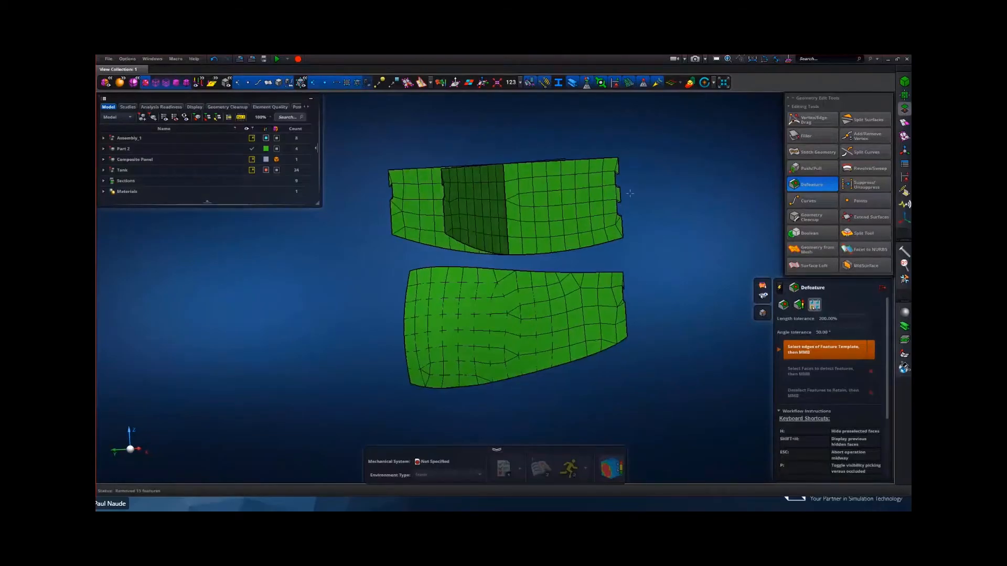
{"action": "scroll", "coordinate": [634, 193], "scroll_direction": "up", "scroll_amount": 4}
{"action": "scroll", "coordinate": [613, 181], "scroll_direction": "down", "scroll_amount": 6}
{"action": "middle_click_drag", "start_coordinate": [541, 199], "coordinate": [523, 170]}
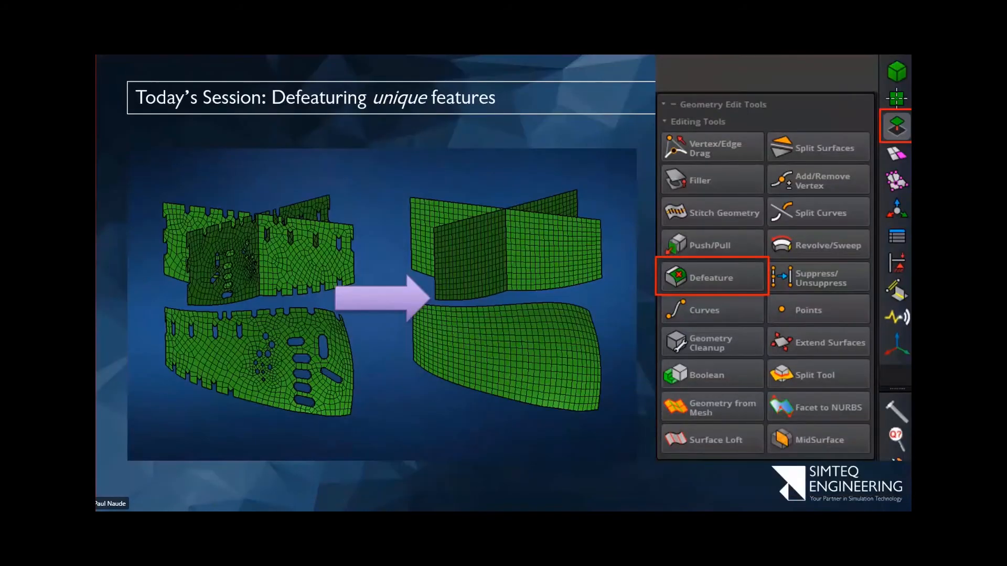
{"action": "key", "text": "Right"}
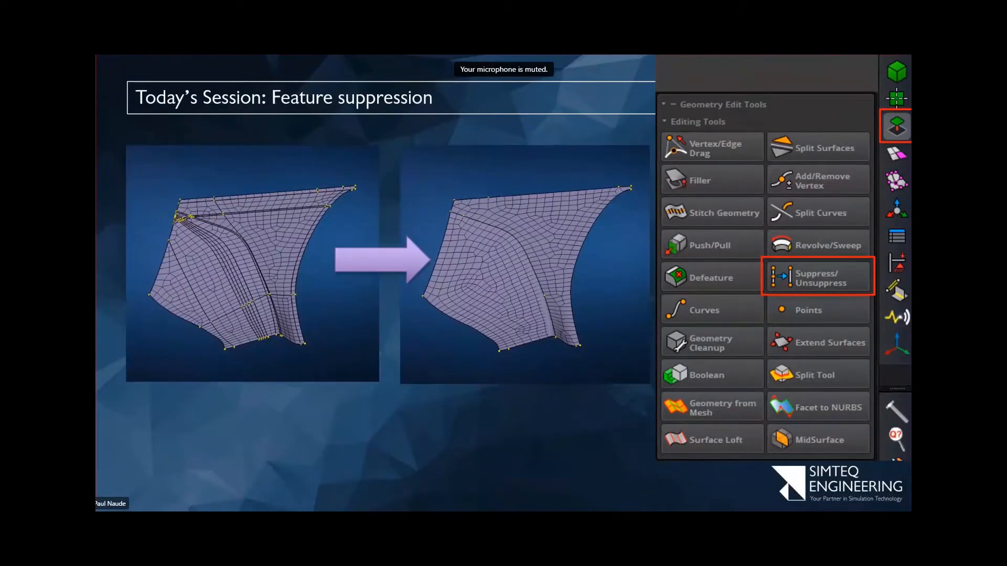
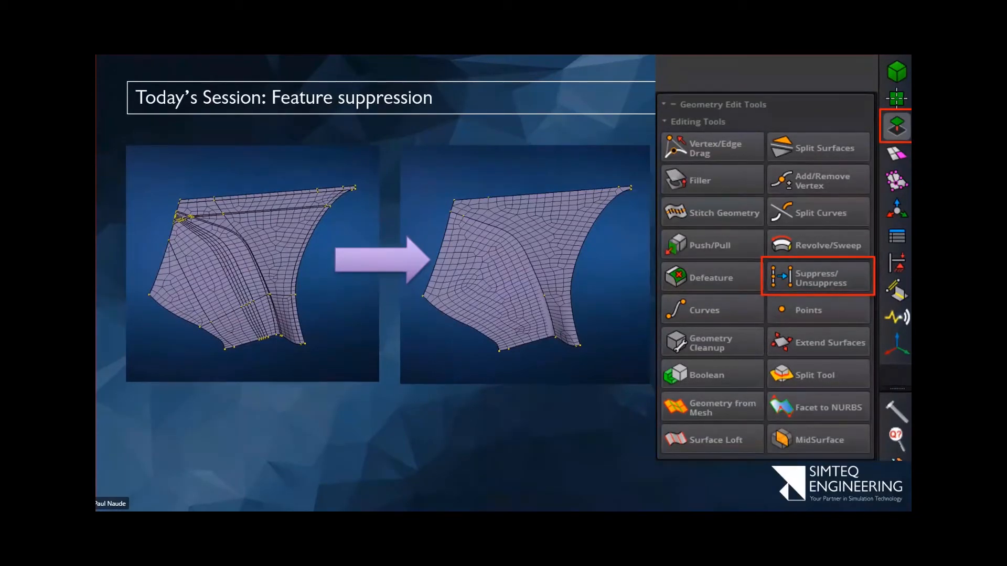
- Switch back to MSC Apex and show only the Composite Panel
{"action": "key", "text": "alt+Tab"}
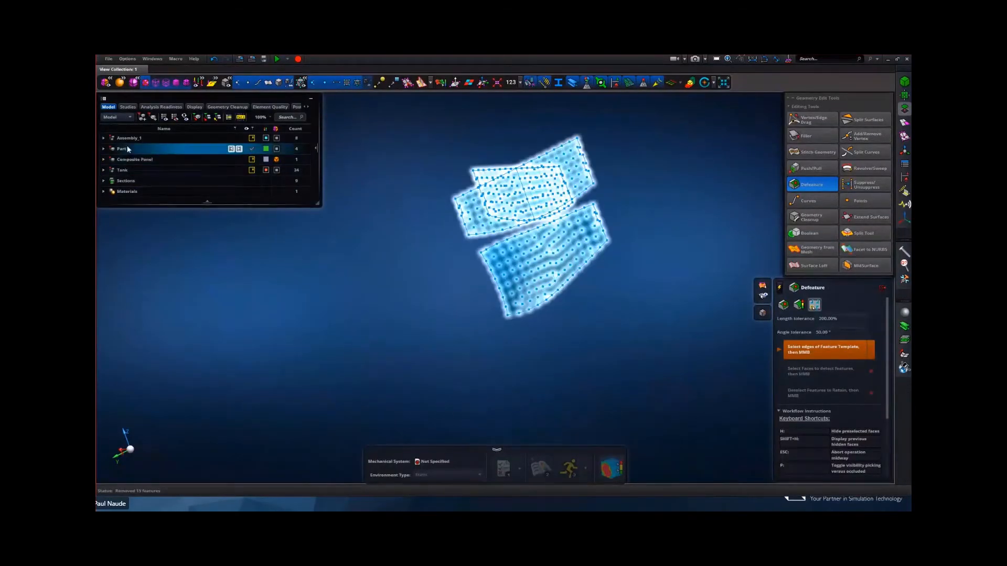
{"action": "right_click", "coordinate": [129, 161]}
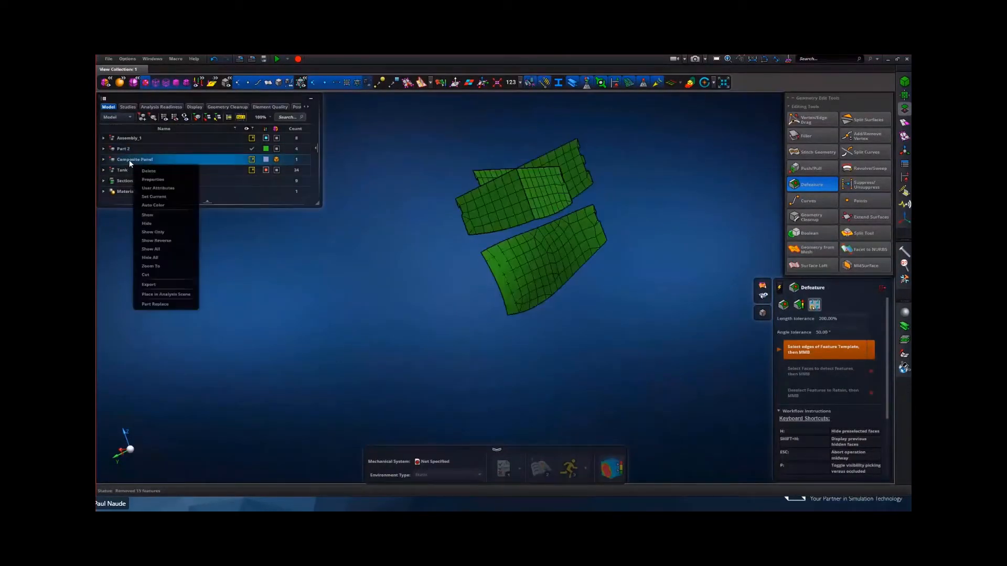
{"action": "left_click", "coordinate": [157, 231]}
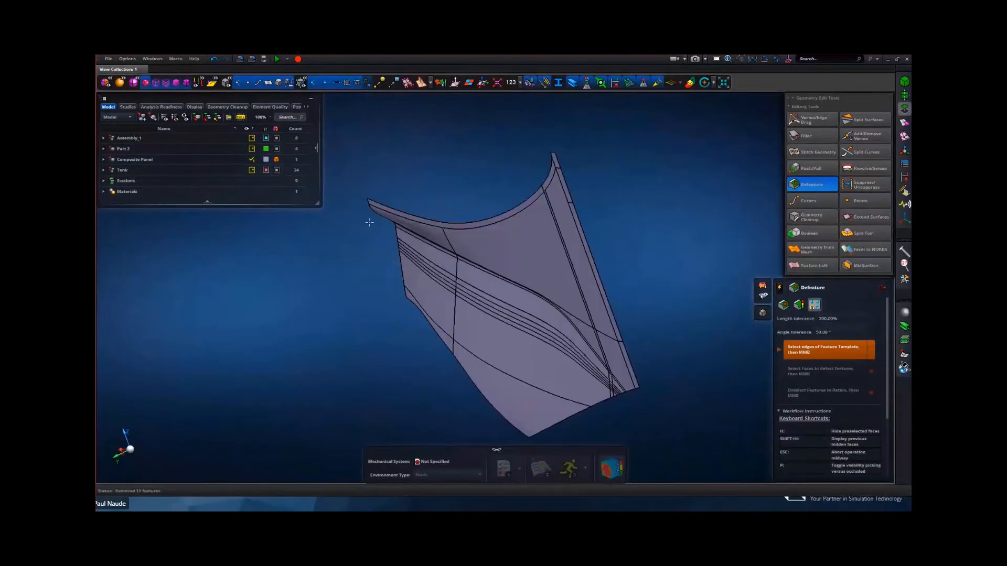
{"action": "middle_click_drag", "start_coordinate": [383, 294], "coordinate": [262, 276]}
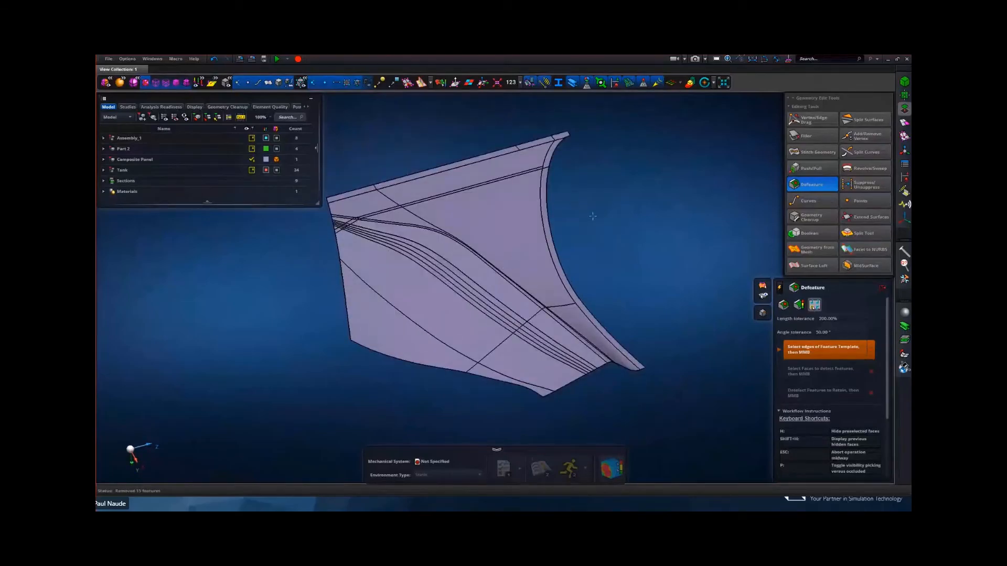
{"action": "scroll", "coordinate": [593, 216], "scroll_direction": "down", "scroll_amount": 2}
{"action": "scroll", "coordinate": [593, 216], "scroll_direction": "up", "scroll_amount": 2}
{"action": "middle_click_drag", "start_coordinate": [592, 216], "coordinate": [621, 203]}
- Surface mesh the whole Composite Panel with a 50 mm mesh size
{"action": "left_click", "coordinate": [904, 123]}
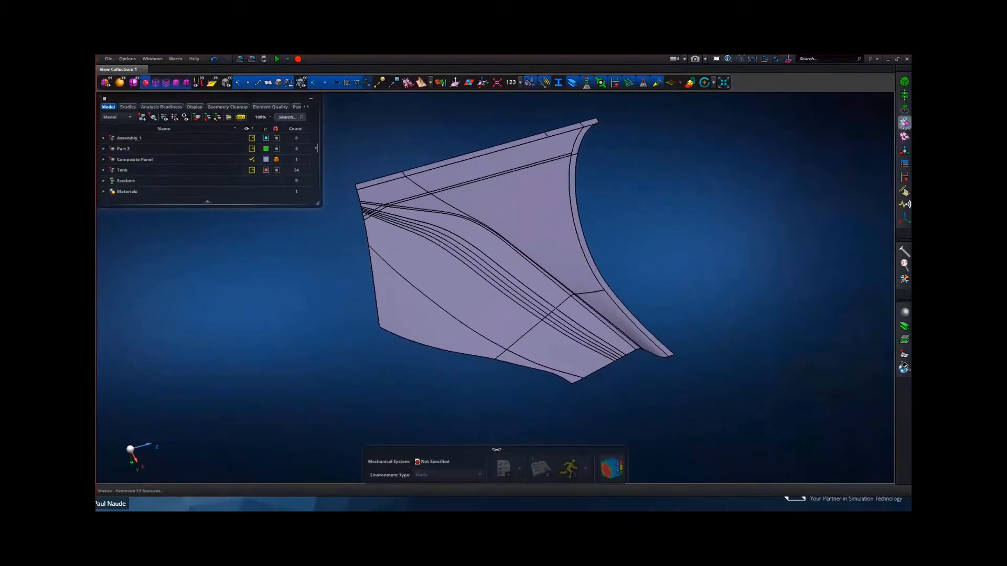
{"action": "left_click", "coordinate": [864, 118]}
{"action": "left_click_drag", "start_coordinate": [711, 204], "coordinate": [445, 384]}
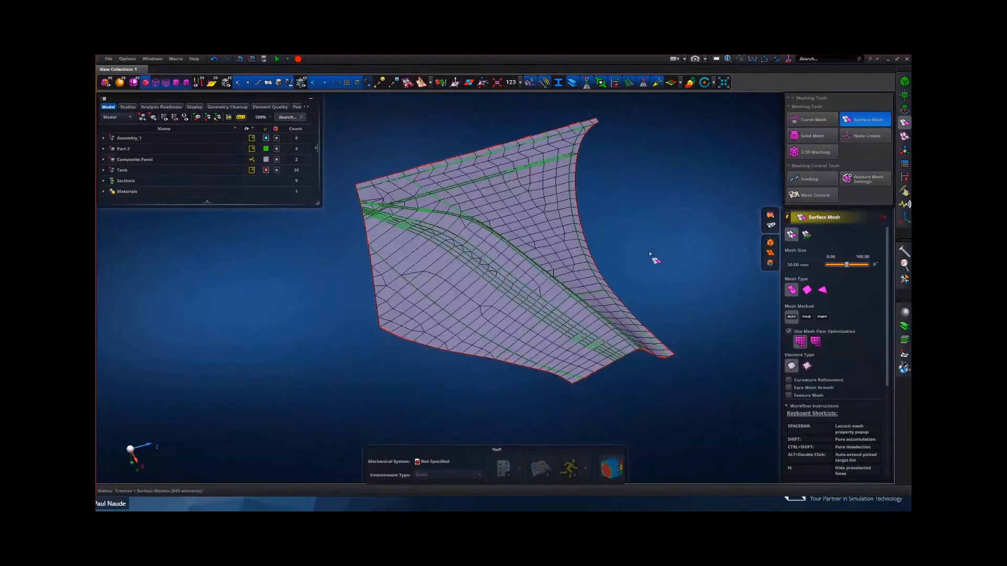
- Examine the Composite Panel's mesh around the closely spaced edges running along the curved bend
{"action": "scroll", "coordinate": [645, 364], "scroll_direction": "up", "scroll_amount": 2}
{"action": "scroll", "coordinate": [575, 387], "scroll_direction": "up", "scroll_amount": 2}
{"action": "scroll", "coordinate": [575, 382], "scroll_direction": "down", "scroll_amount": 1}
{"action": "scroll", "coordinate": [571, 381], "scroll_direction": "up", "scroll_amount": 3}
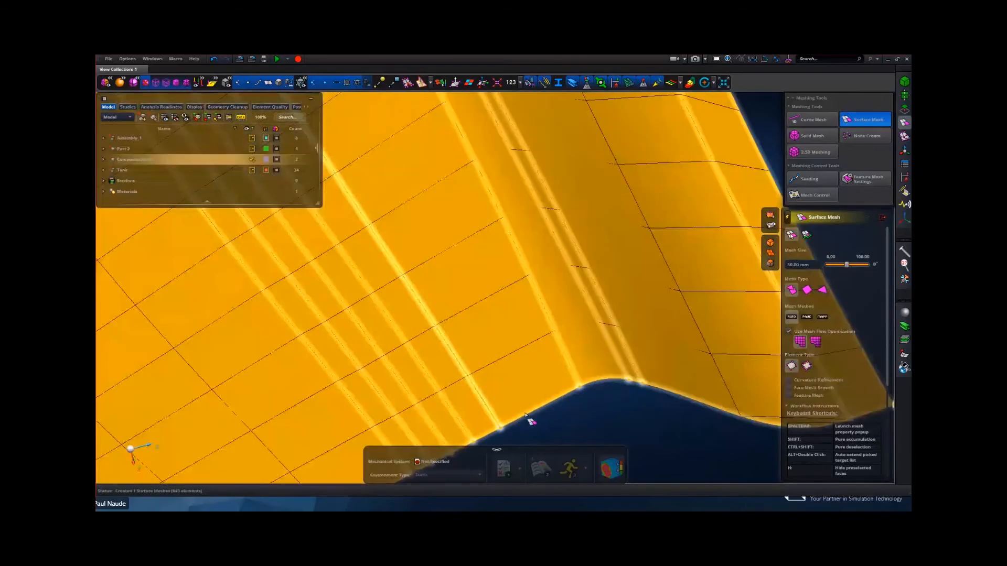
{"action": "scroll", "coordinate": [526, 377], "scroll_direction": "down", "scroll_amount": 2}
{"action": "scroll", "coordinate": [526, 377], "scroll_direction": "down", "scroll_amount": 3}
{"action": "middle_click_drag", "start_coordinate": [569, 324], "coordinate": [617, 285]}
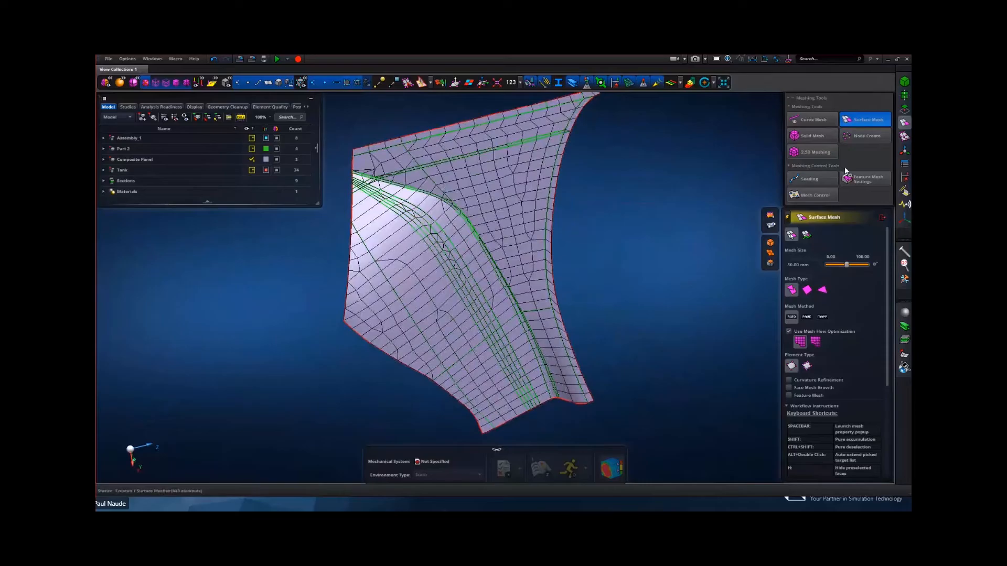
- Suppress the unneeded edges and vertices across the whole Composite Panel, including the remaining edge running near its lower border
{"action": "left_click", "coordinate": [904, 109]}
{"action": "left_click", "coordinate": [865, 185]}
{"action": "scroll", "coordinate": [639, 271], "scroll_direction": "down", "scroll_amount": 2}
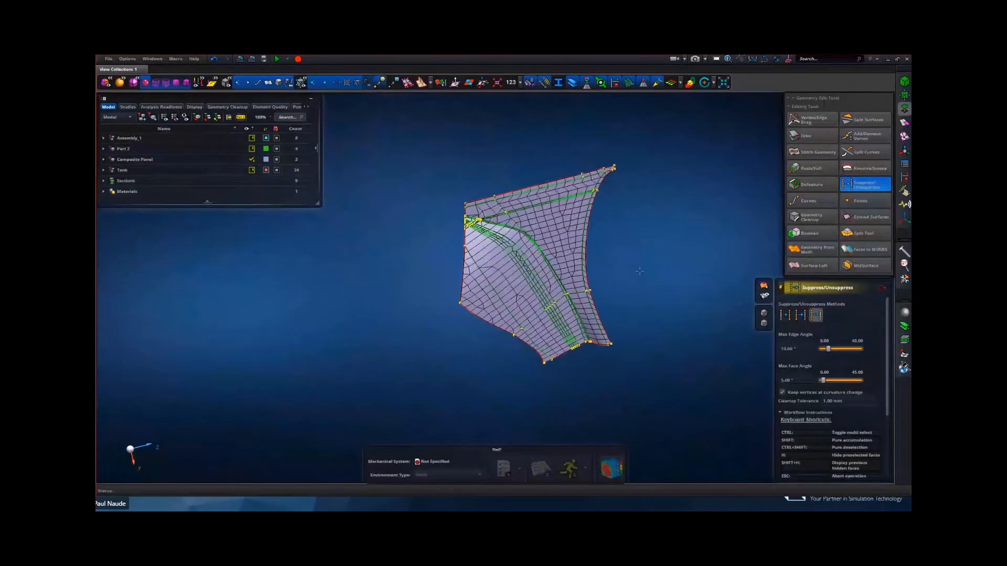
{"action": "middle_click_drag", "start_coordinate": [639, 271], "coordinate": [650, 285]}
{"action": "scroll", "coordinate": [576, 355], "scroll_direction": "up", "scroll_amount": 4}
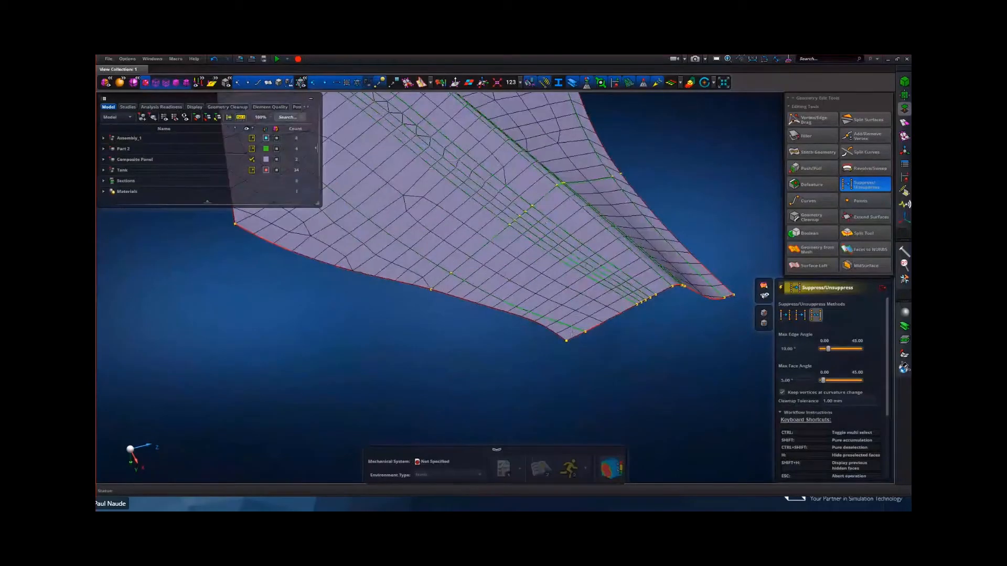
{"action": "scroll", "coordinate": [440, 315], "scroll_direction": "down", "scroll_amount": 2}
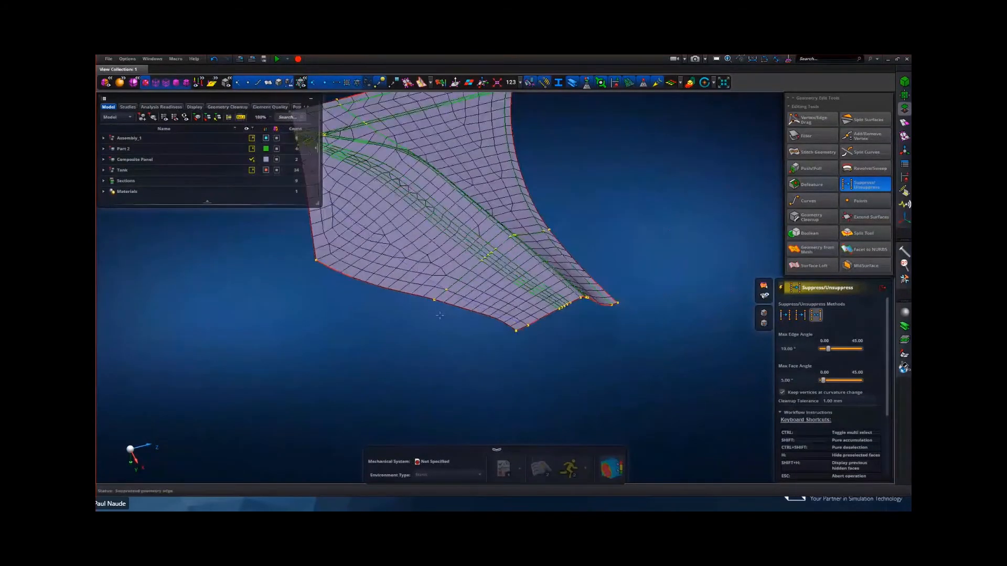
{"action": "scroll", "coordinate": [421, 332], "scroll_direction": "down", "scroll_amount": 3}
{"action": "middle_click_drag", "start_coordinate": [420, 332], "coordinate": [501, 336]}
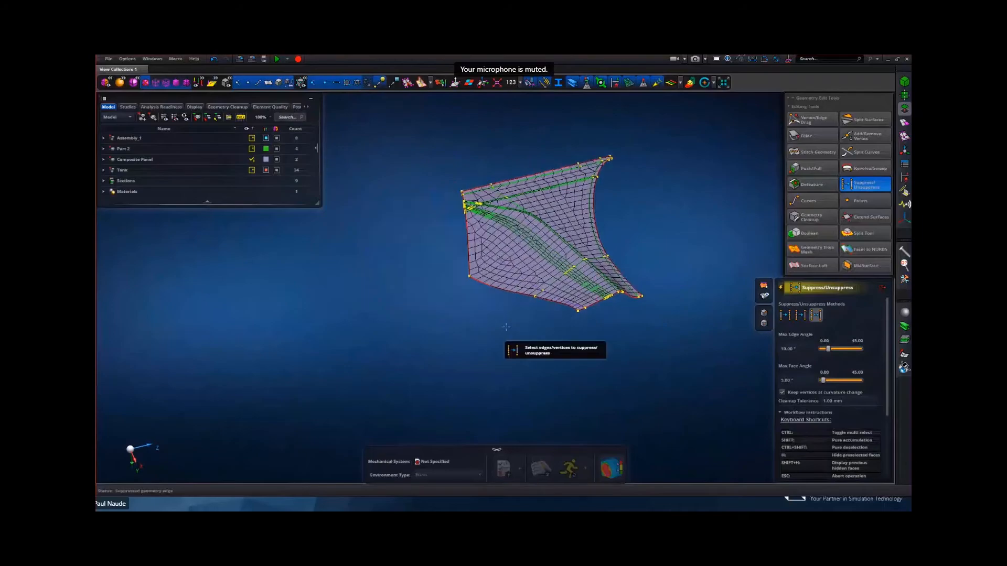
{"action": "left_click_drag", "start_coordinate": [403, 130], "coordinate": [691, 362]}
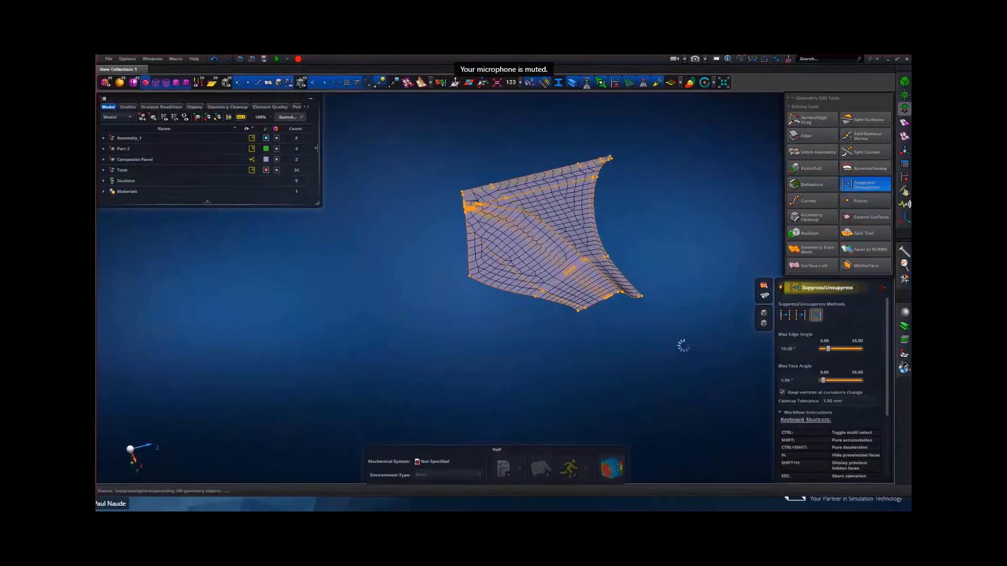
{"action": "middle_click_drag", "start_coordinate": [667, 272], "coordinate": [637, 265]}
{"action": "scroll", "coordinate": [589, 317], "scroll_direction": "up", "scroll_amount": 3}
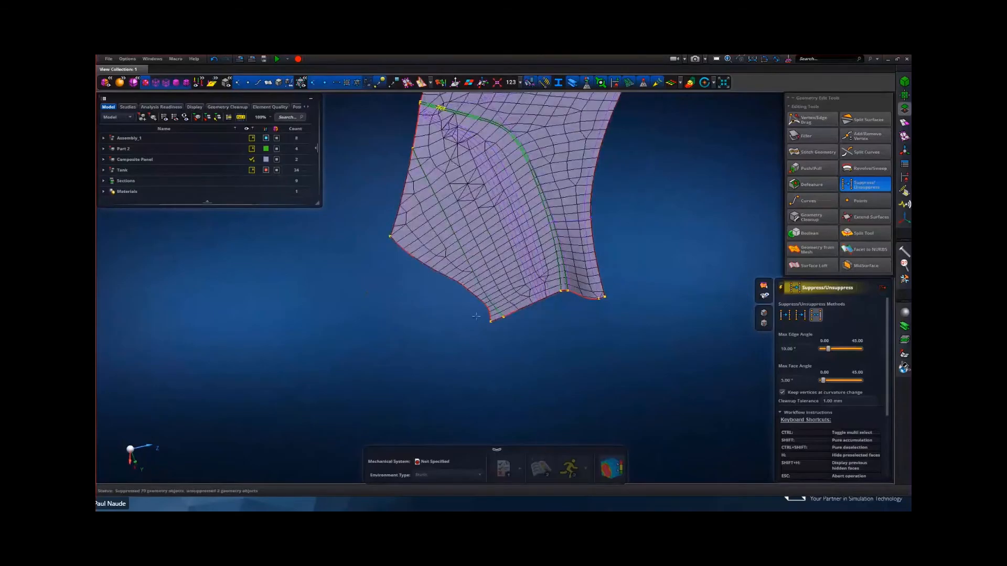
{"action": "left_click", "coordinate": [481, 289]}
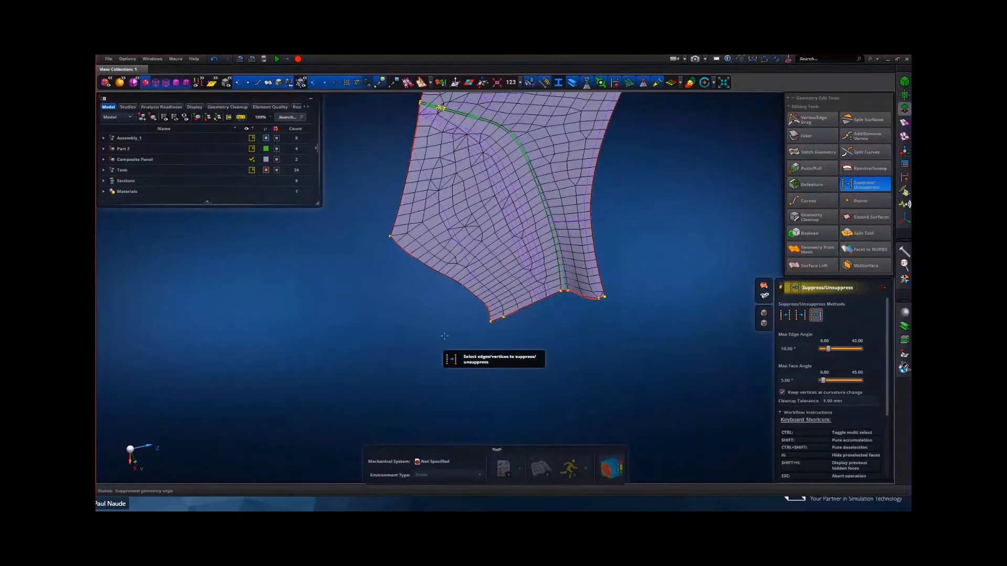
- Examine the remaining edges along the Composite Panel's bend from several sides, down to its narrow corner
{"action": "middle_click_drag", "start_coordinate": [445, 332], "coordinate": [457, 329]}
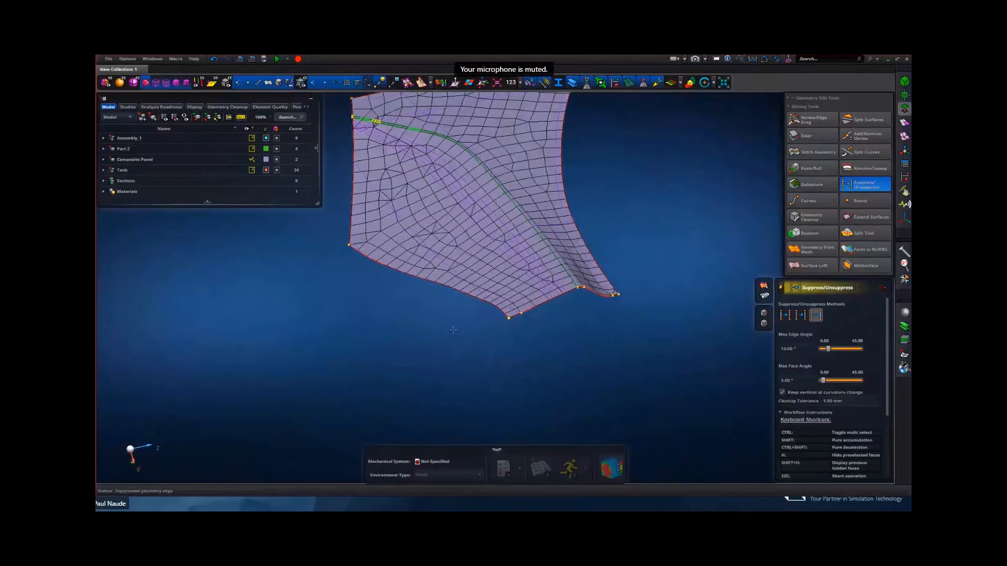
{"action": "right_click_drag", "start_coordinate": [577, 341], "coordinate": [560, 367]}
{"action": "middle_click_drag", "start_coordinate": [395, 183], "coordinate": [467, 266]}
{"action": "scroll", "coordinate": [433, 207], "scroll_direction": "up", "scroll_amount": 4}
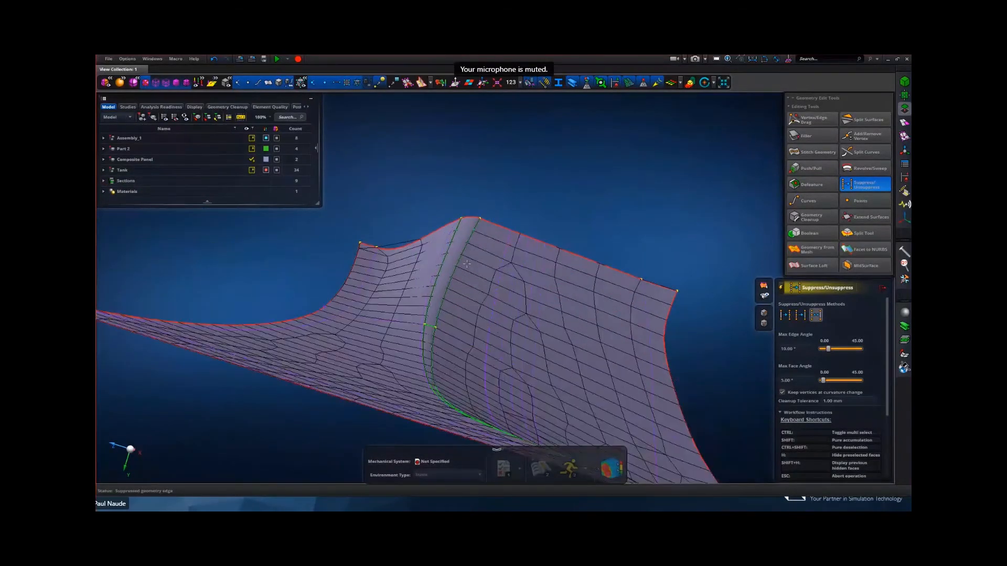
{"action": "scroll", "coordinate": [468, 266], "scroll_direction": "down", "scroll_amount": 5}
{"action": "middle_click_drag", "start_coordinate": [495, 306], "coordinate": [481, 321]}
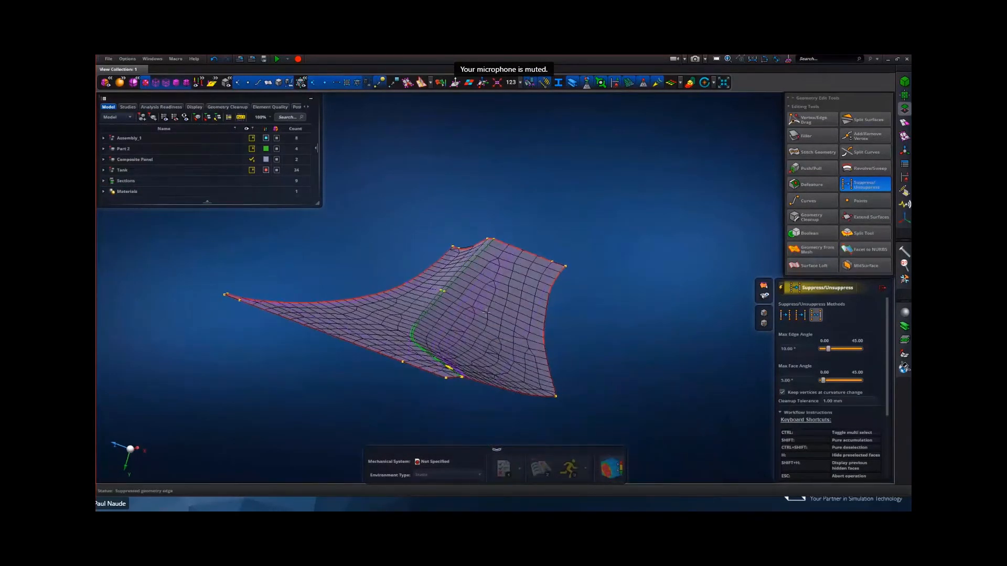
{"action": "right_click_drag", "start_coordinate": [456, 367], "coordinate": [493, 289]}
{"action": "scroll", "coordinate": [493, 289], "scroll_direction": "up", "scroll_amount": 5}
{"action": "middle_click_drag", "start_coordinate": [494, 286], "coordinate": [516, 261]}
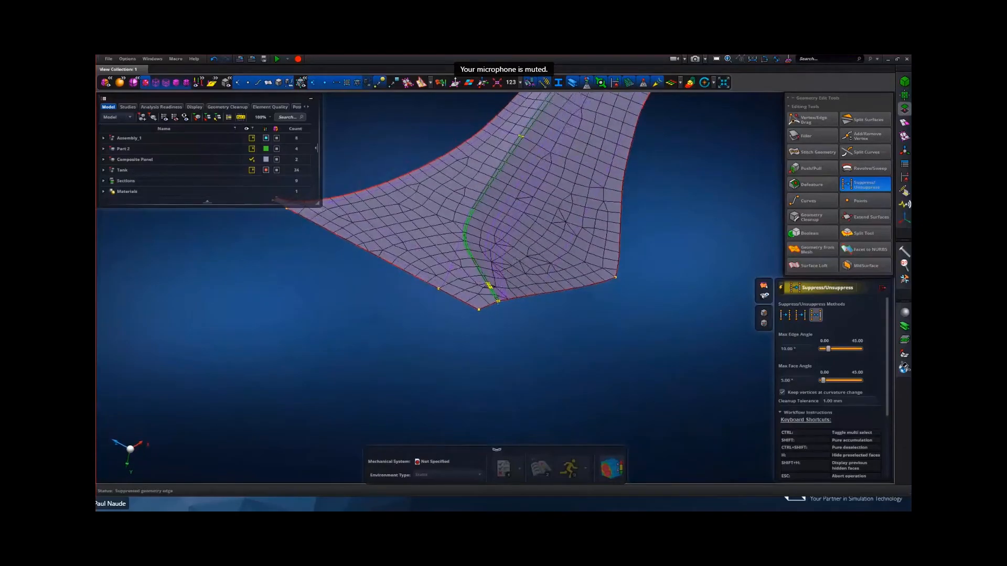
- Toggle the clustered edges at the panel's narrow corner, switch to the suppress-only method, and suppress them
{"action": "scroll", "coordinate": [407, 263], "scroll_direction": "up", "scroll_amount": 3}
{"action": "left_click_drag", "start_coordinate": [407, 263], "coordinate": [510, 342]}
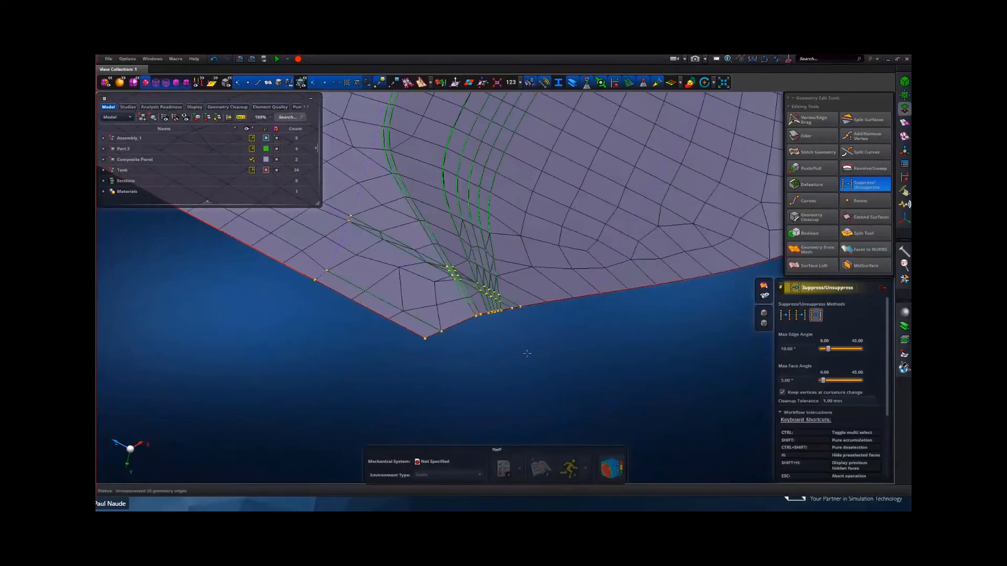
{"action": "left_click", "coordinate": [800, 315]}
{"action": "left_click_drag", "start_coordinate": [288, 377], "coordinate": [556, 305]}
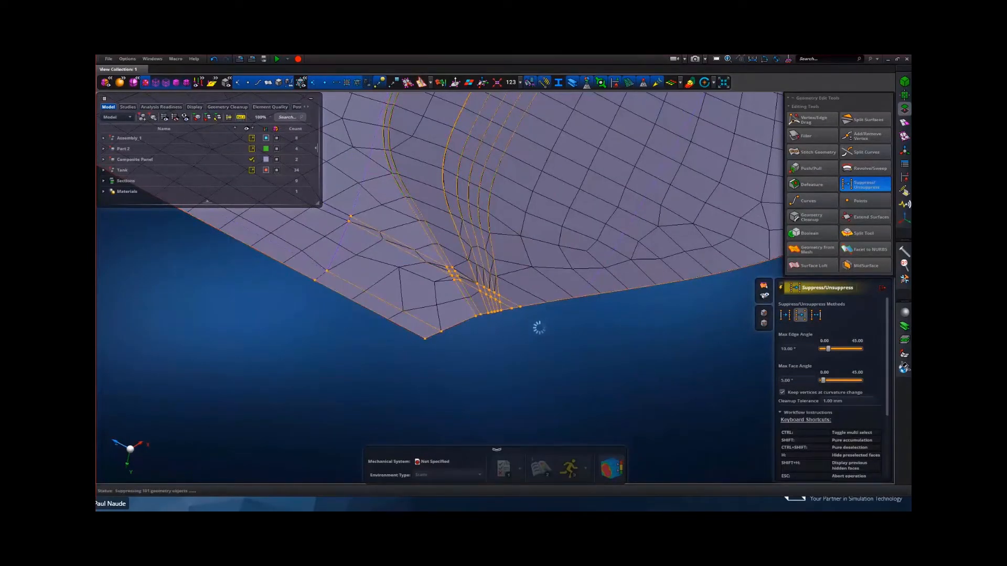
{"action": "scroll", "coordinate": [531, 335], "scroll_direction": "down", "scroll_amount": 6}
{"action": "middle_click_drag", "start_coordinate": [483, 338], "coordinate": [478, 336]}
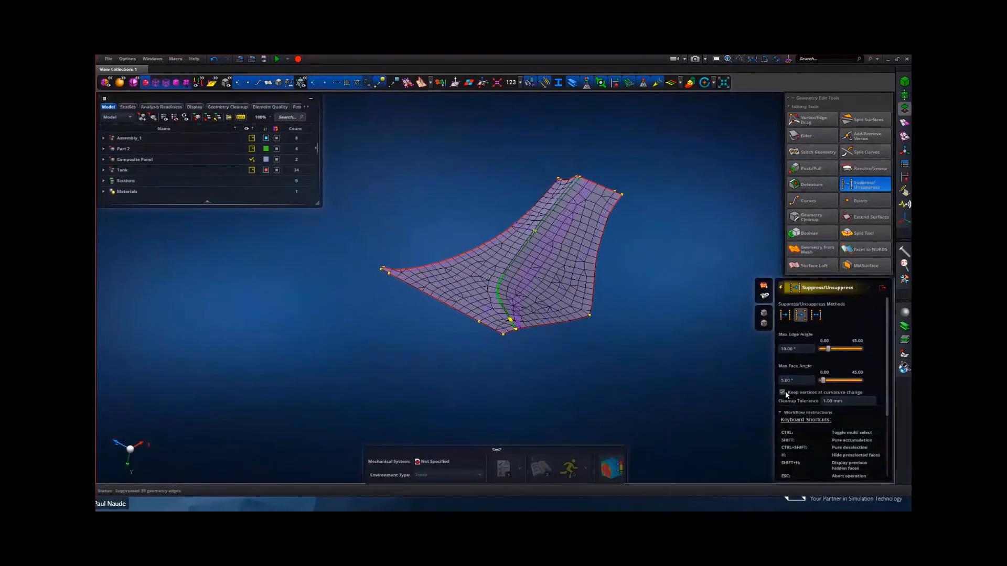
- Turn off keeping vertices at curvature change and suppress the remaining edges and vertices across the whole Composite Panel
{"action": "left_click", "coordinate": [780, 413]}
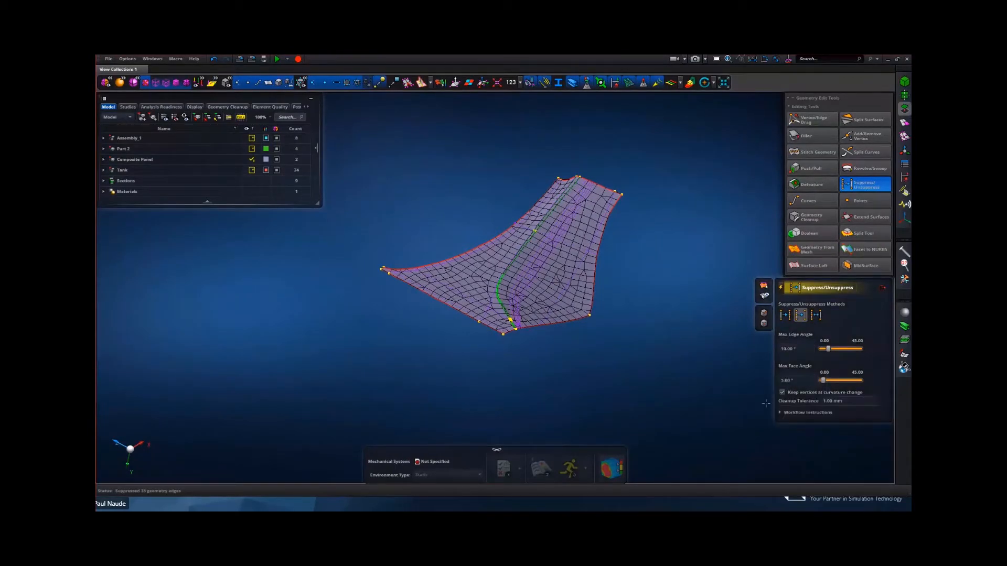
{"action": "left_click", "coordinate": [782, 392]}
{"action": "left_click_drag", "start_coordinate": [679, 151], "coordinate": [331, 401]}
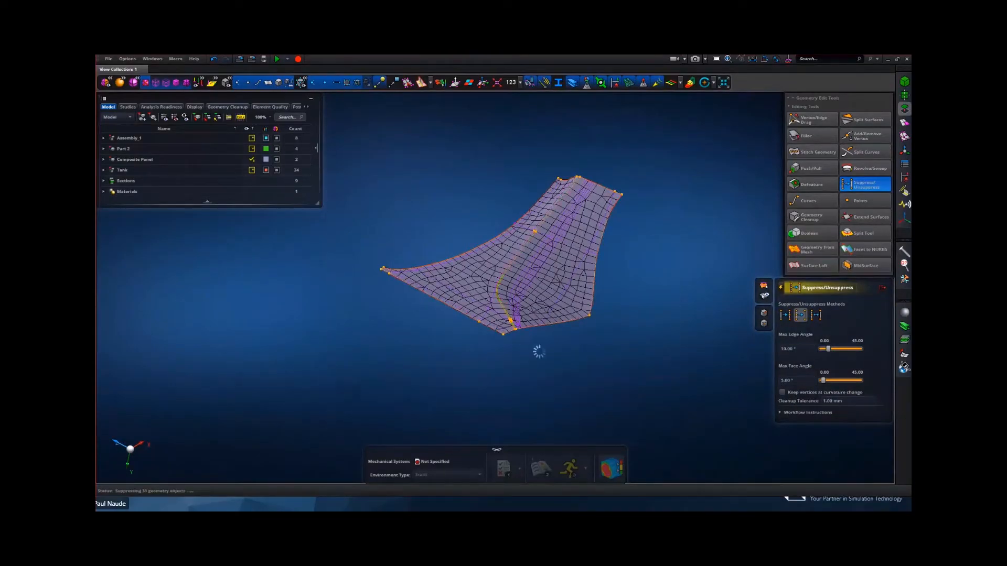
{"action": "middle_click_drag", "start_coordinate": [549, 348], "coordinate": [572, 350]}
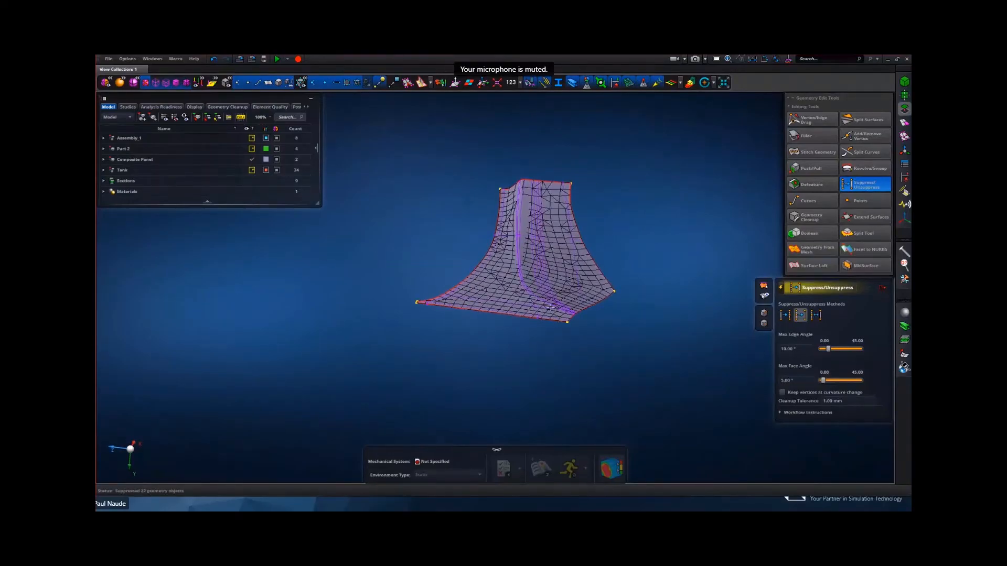
{"action": "scroll", "coordinate": [549, 308], "scroll_direction": "up", "scroll_amount": 3}
{"action": "right_click_drag", "start_coordinate": [549, 308], "coordinate": [526, 363]}
{"action": "middle_click_drag", "start_coordinate": [526, 362], "coordinate": [523, 279]}
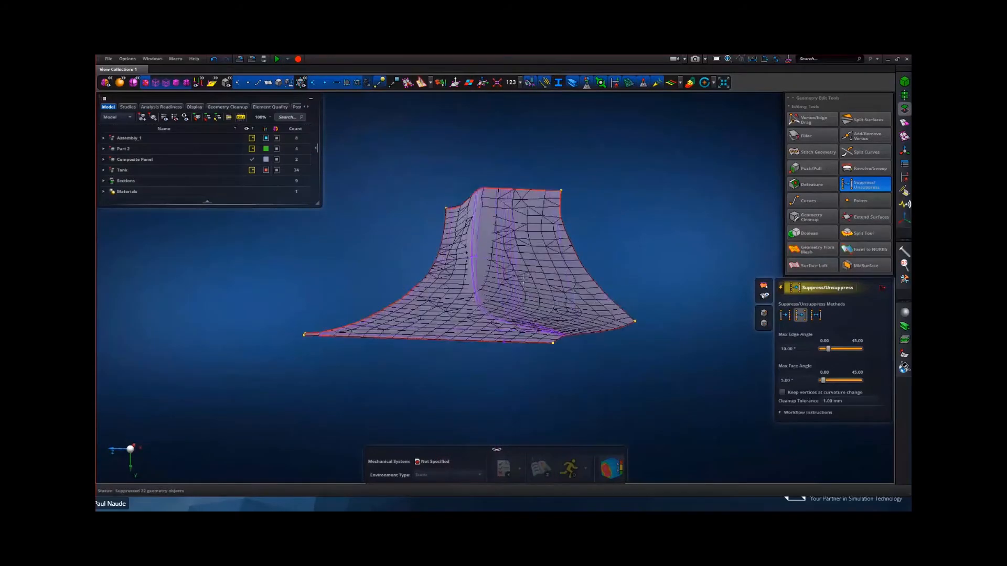
{"action": "scroll", "coordinate": [523, 281], "scroll_direction": "up", "scroll_amount": 2}
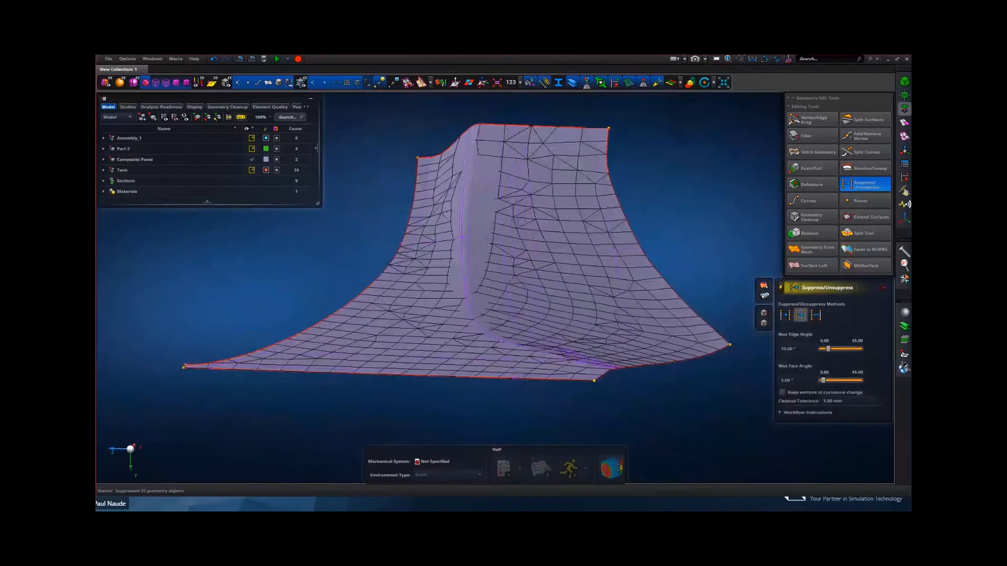
- Return to the suppress/unsuppress toggle method and unsuppress the edge line running along one side of the panel's bend
{"action": "left_click", "coordinate": [816, 315]}
{"action": "scroll", "coordinate": [466, 231], "scroll_direction": "up", "scroll_amount": 3}
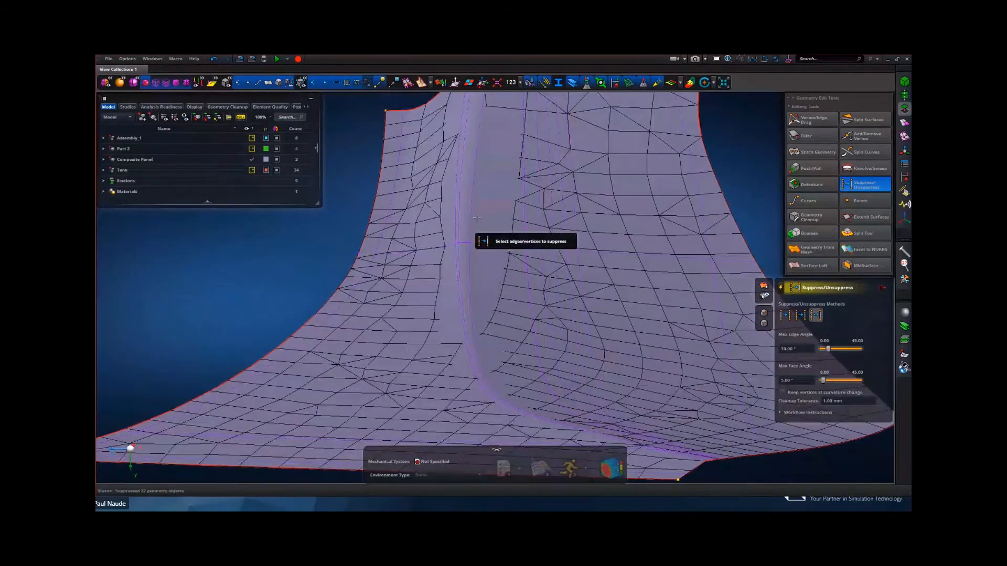
{"action": "scroll", "coordinate": [475, 230], "scroll_direction": "down", "scroll_amount": 3}
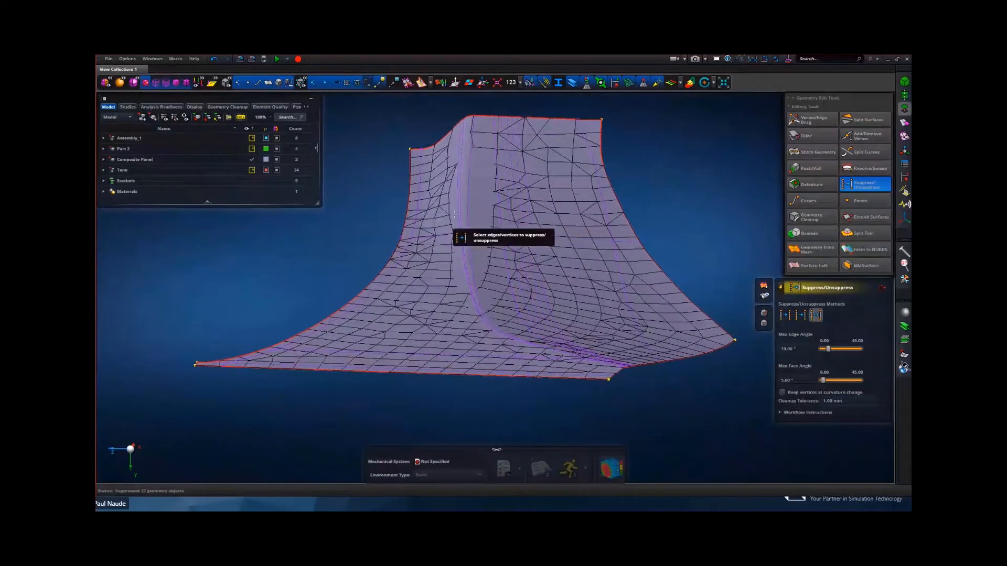
{"action": "right_click", "coordinate": [457, 213]}
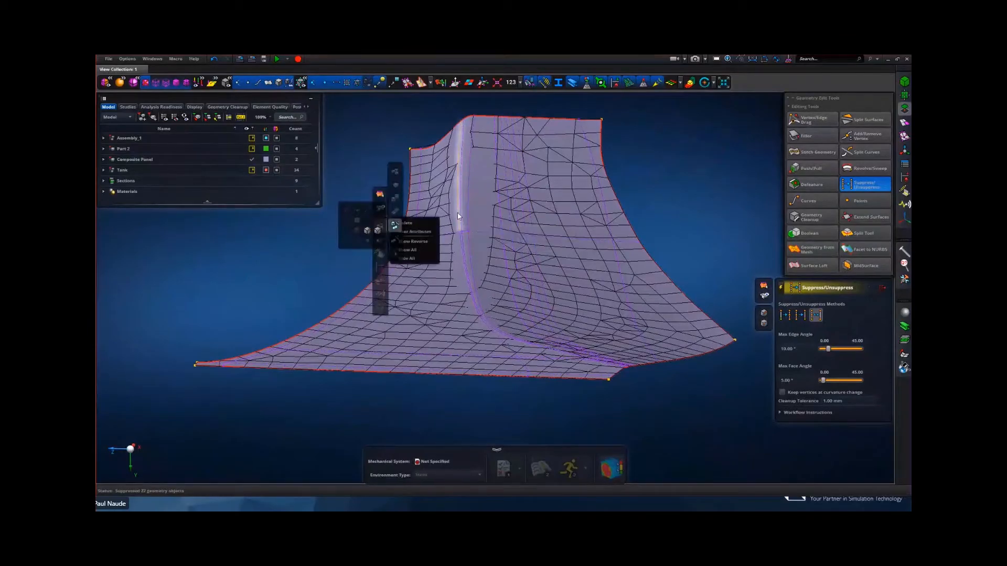
{"action": "left_click", "coordinate": [411, 152]}
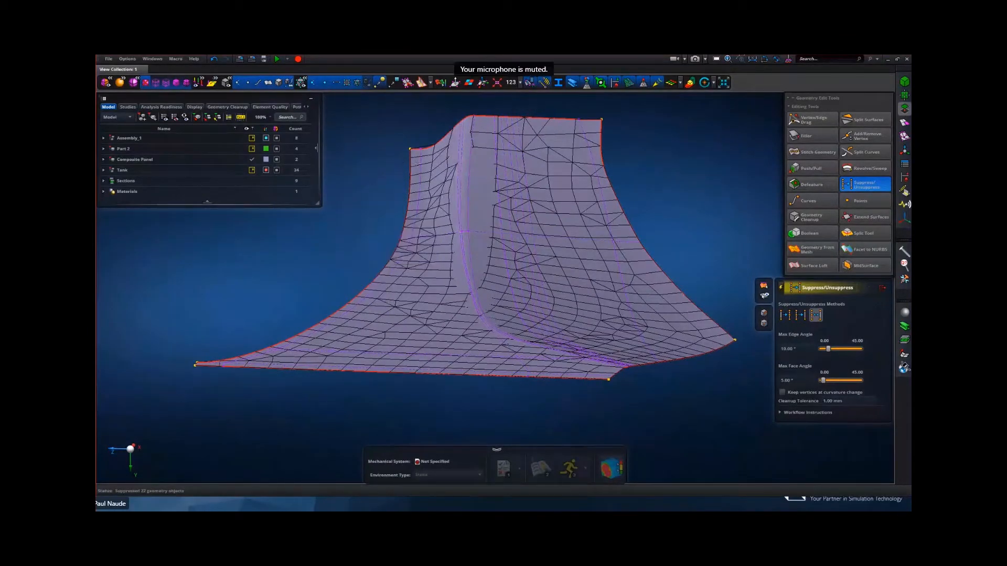
{"action": "left_click", "coordinate": [457, 203]}
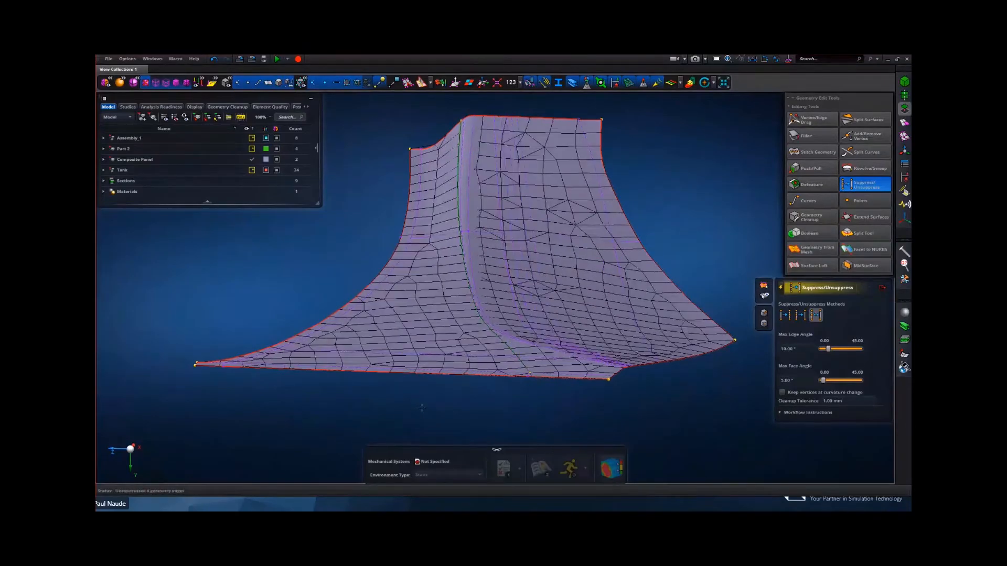
- Unsuppress the short edge that connects the end of the bend line to the panel's lower border
{"action": "scroll", "coordinate": [616, 335], "scroll_direction": "up", "scroll_amount": 6}
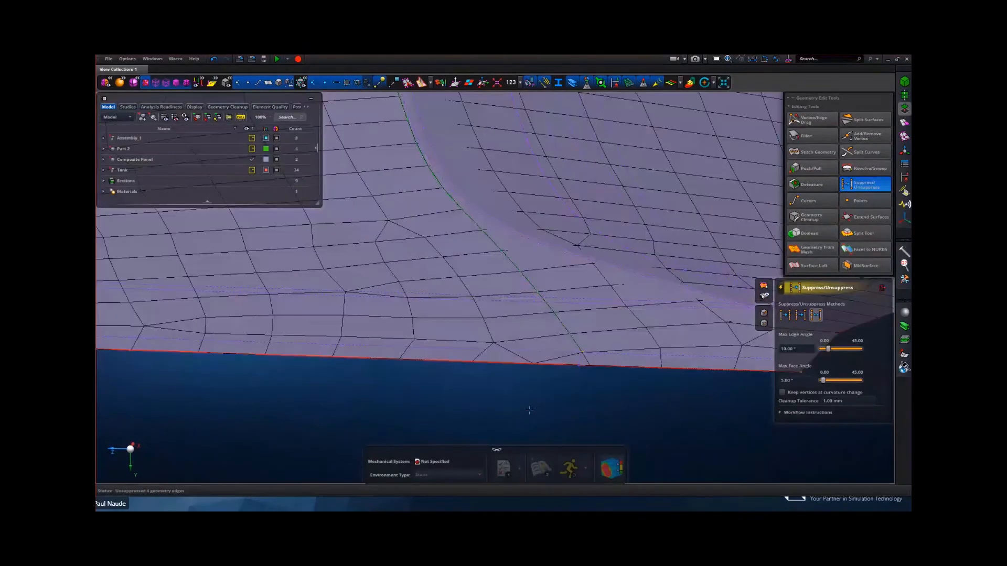
{"action": "scroll", "coordinate": [616, 319], "scroll_direction": "up", "scroll_amount": 2}
{"action": "left_click", "coordinate": [608, 332]}
{"action": "scroll", "coordinate": [605, 377], "scroll_direction": "down", "scroll_amount": 9}
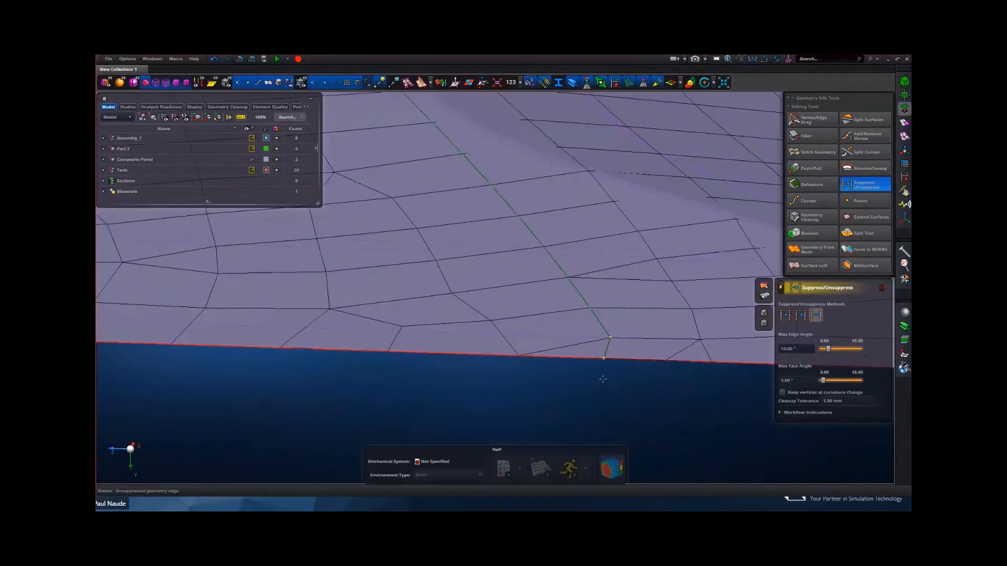
{"action": "right_click_drag", "start_coordinate": [607, 407], "coordinate": [511, 375]}
{"action": "mouse_move", "coordinate": [510, 375]}
{"action": "middle_mouse_down"}
{"action": "mouse_move", "coordinate": [518, 370]}
{"action": "mouse_move", "coordinate": [521, 386]}
{"action": "middle_mouse_up"}
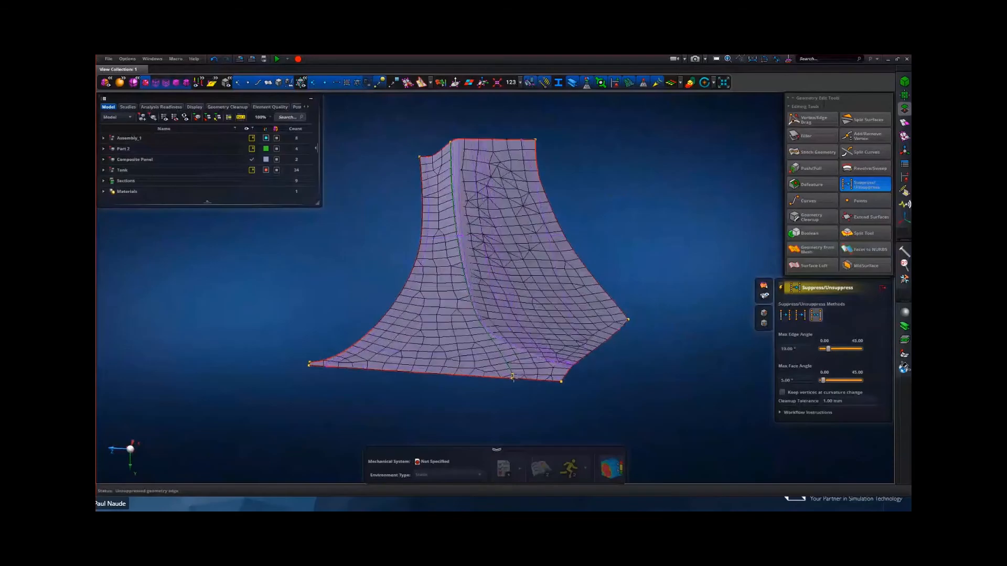
- Use Vertex/Edge Drag to move the short edge's end vertex along the lower border, straightening it with the bend line
{"action": "scroll", "coordinate": [521, 386], "scroll_direction": "up", "scroll_amount": 8}
{"action": "scroll", "coordinate": [501, 328], "scroll_direction": "up", "scroll_amount": 4}
{"action": "mouse_move", "coordinate": [502, 328]}
{"action": "middle_mouse_down"}
{"action": "mouse_move", "coordinate": [496, 315]}
{"action": "mouse_move", "coordinate": [497, 325]}
{"action": "middle_mouse_up"}
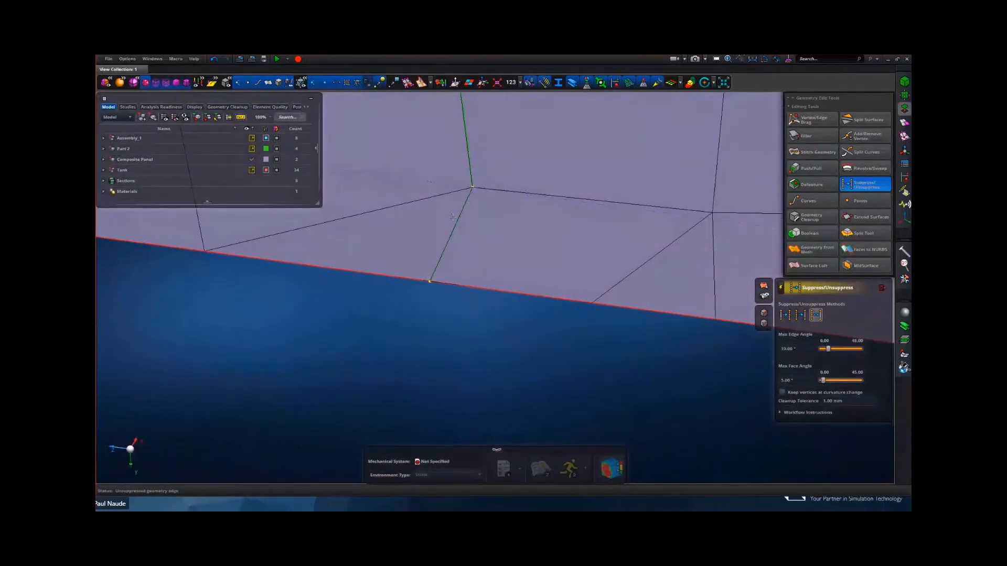
{"action": "left_click", "coordinate": [812, 121]}
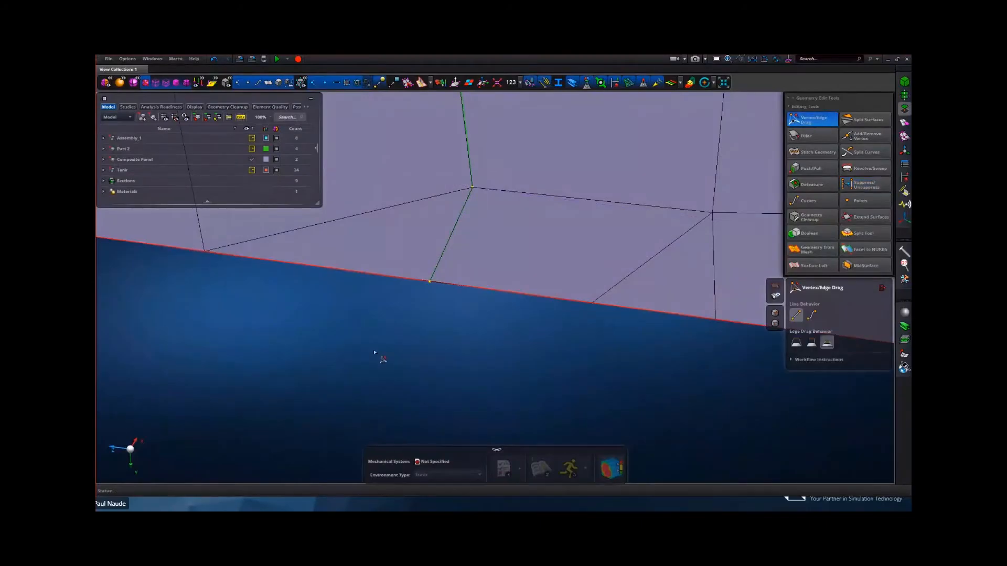
{"action": "left_click_drag", "start_coordinate": [430, 282], "coordinate": [486, 286]}
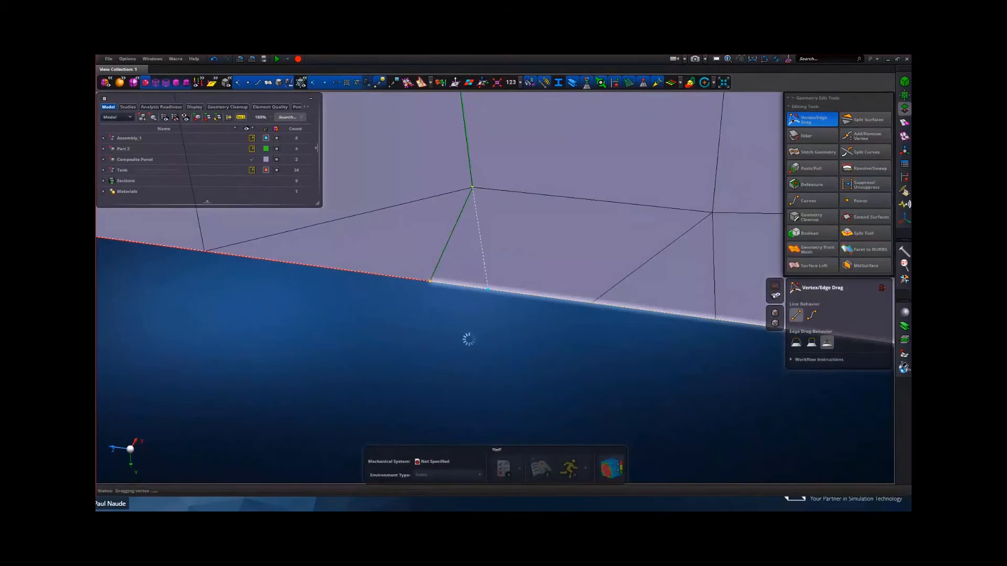
{"action": "scroll", "coordinate": [466, 357], "scroll_direction": "down", "scroll_amount": 6}
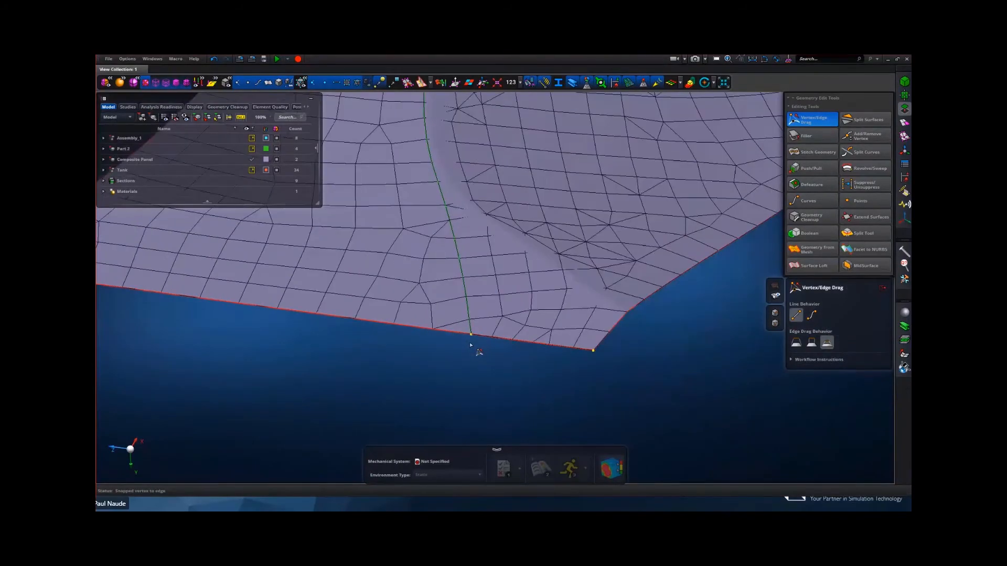
{"action": "middle_click_drag", "start_coordinate": [466, 364], "coordinate": [467, 356]}
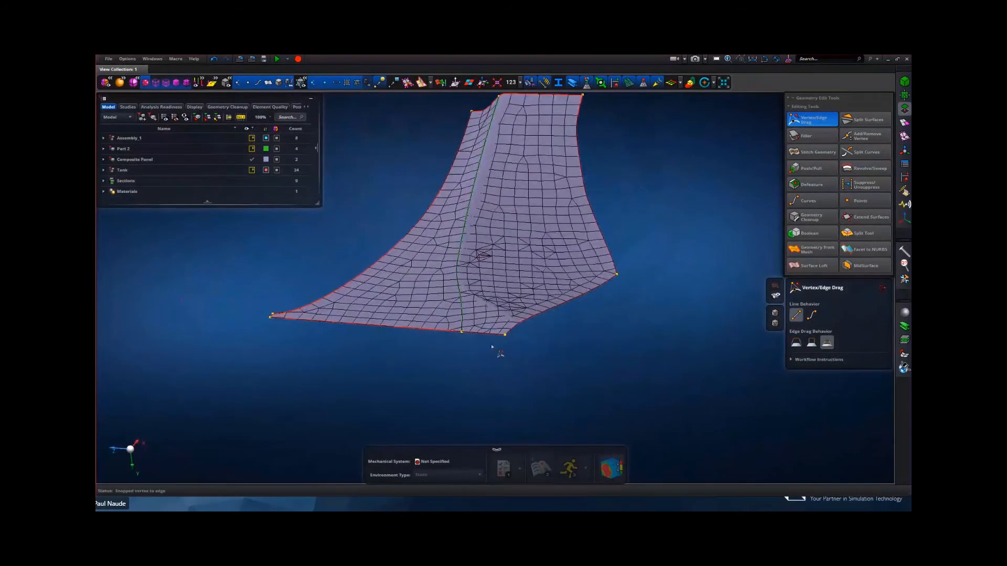
- Remesh the Composite Panel with a quad surface mesh at a 50 mm mesh size
{"action": "left_click", "coordinate": [904, 122]}
{"action": "left_click", "coordinate": [825, 153]}
{"action": "left_click", "coordinate": [820, 138]}
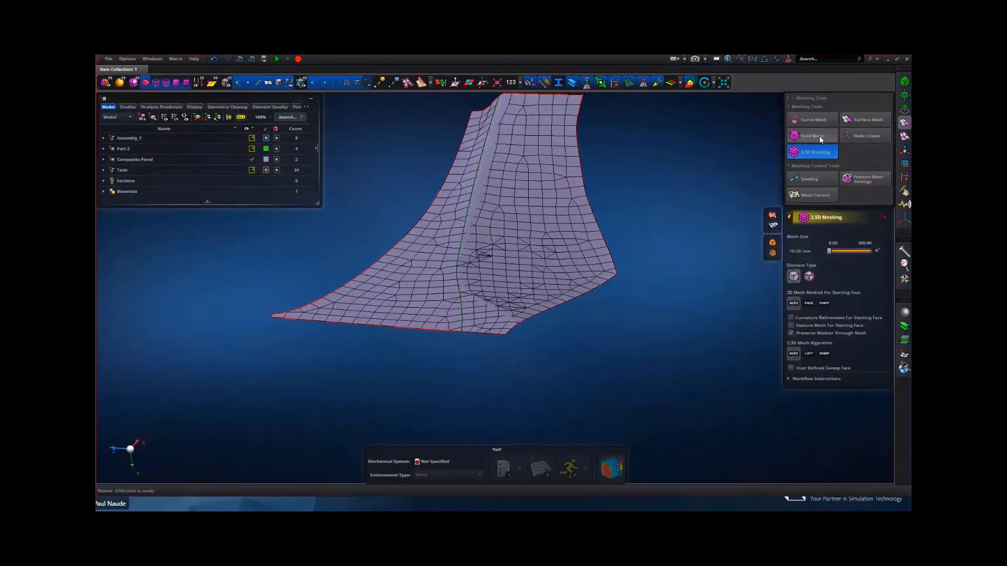
{"action": "left_click", "coordinate": [863, 120]}
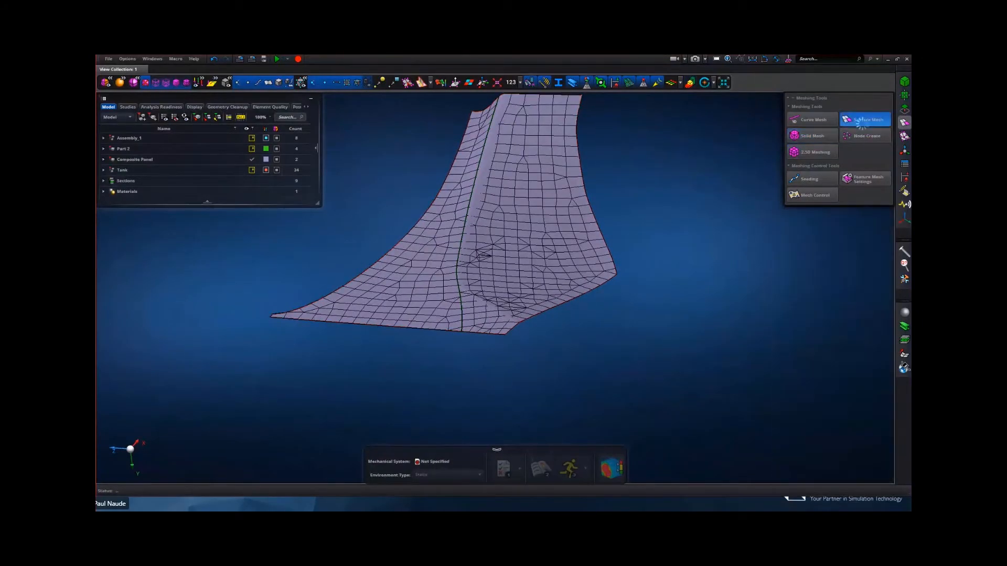
{"action": "left_click", "coordinate": [813, 292]}
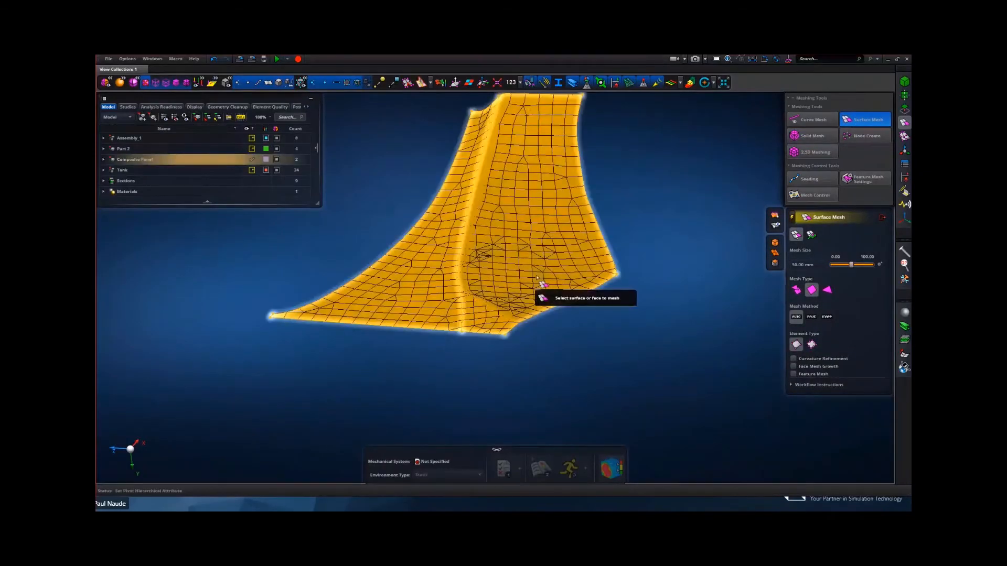
{"action": "left_click", "coordinate": [535, 288]}
{"action": "middle_click_drag", "start_coordinate": [561, 325], "coordinate": [610, 349]}
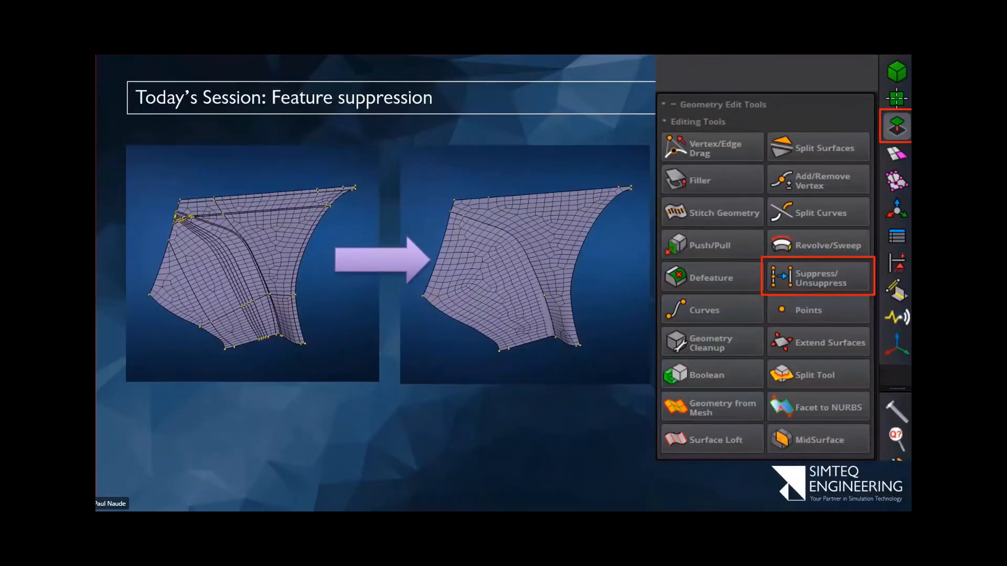
{"action": "key", "text": "Right"}
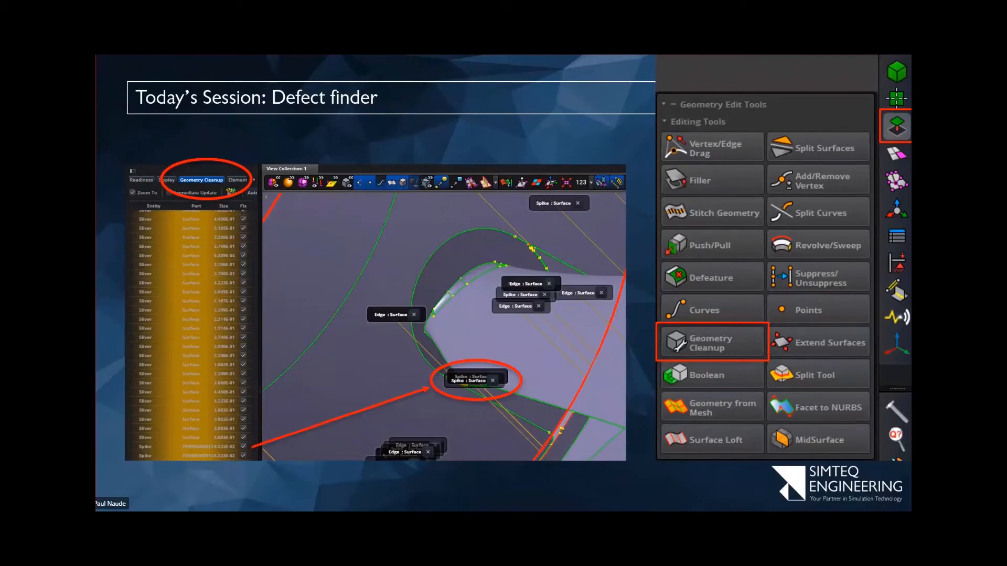
{"action": "key", "text": "alt+Tab"}
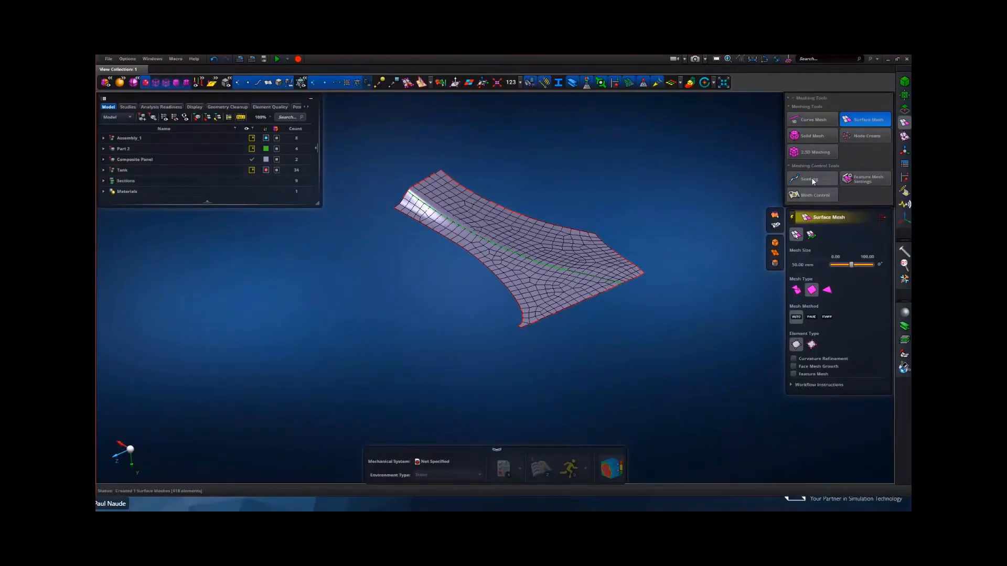
- Show all hidden parts again and bring the full tank assembly into view
{"action": "right_click", "coordinate": [690, 246]}
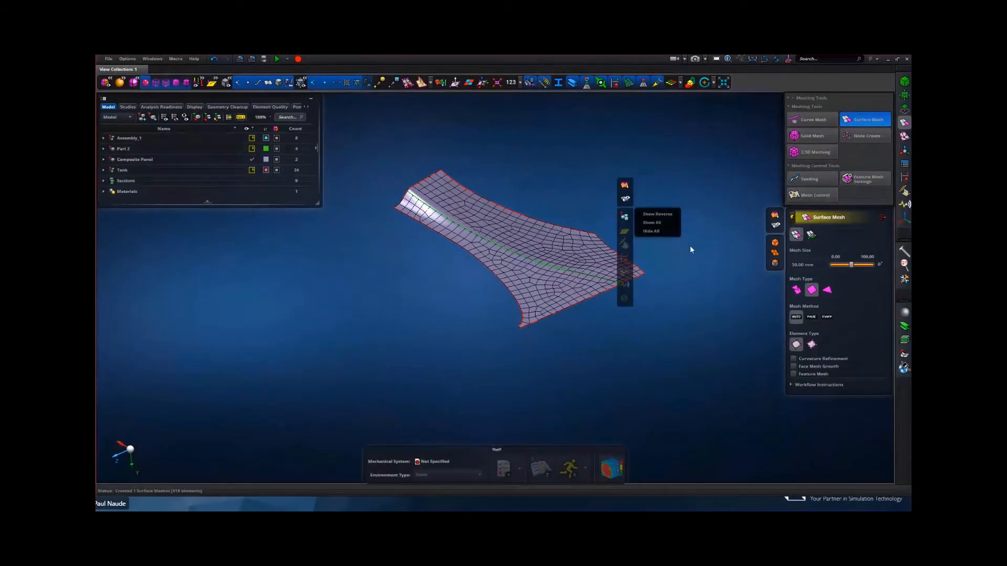
{"action": "left_click", "coordinate": [660, 223]}
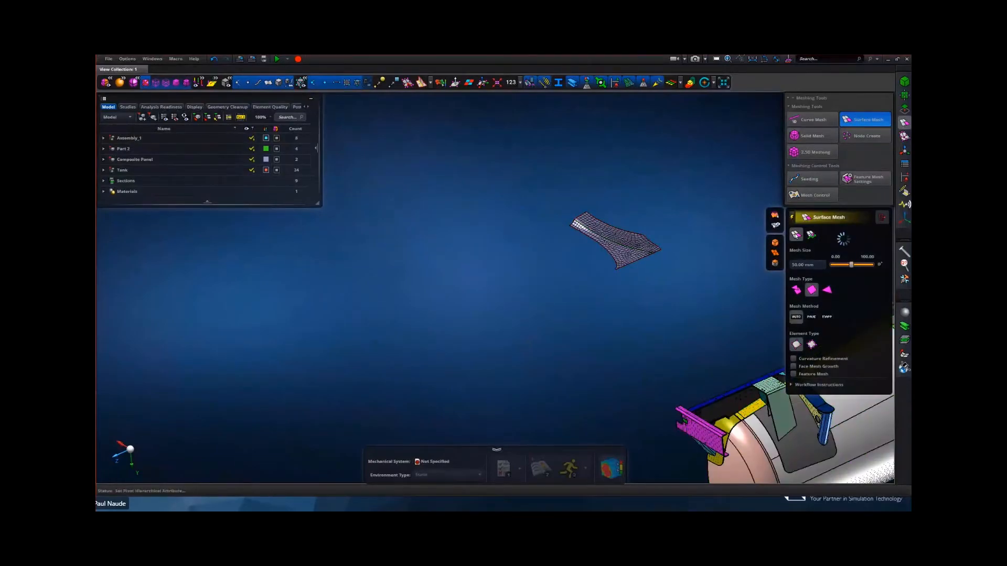
{"action": "scroll", "coordinate": [732, 278], "scroll_direction": "down", "scroll_amount": 5}
{"action": "middle_click_drag", "start_coordinate": [732, 279], "coordinate": [467, 250]}
{"action": "scroll", "coordinate": [467, 251], "scroll_direction": "up", "scroll_amount": 5}
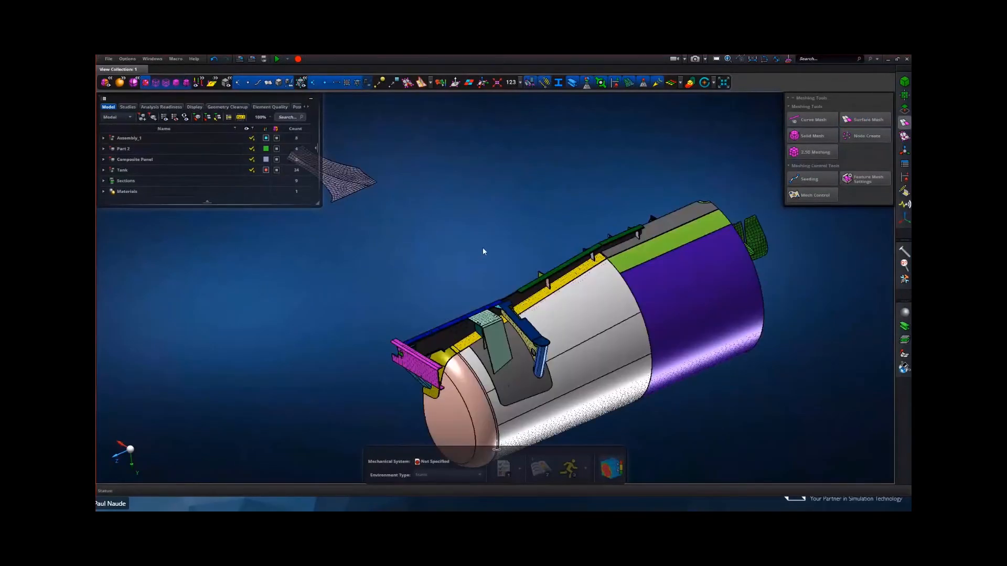
- Run the Geometry Cleanup defect search on all parts for small edges, faces, slivers, spikes and sheet body cracks at 2.00 mm tolerance
{"action": "left_click", "coordinate": [903, 109]}
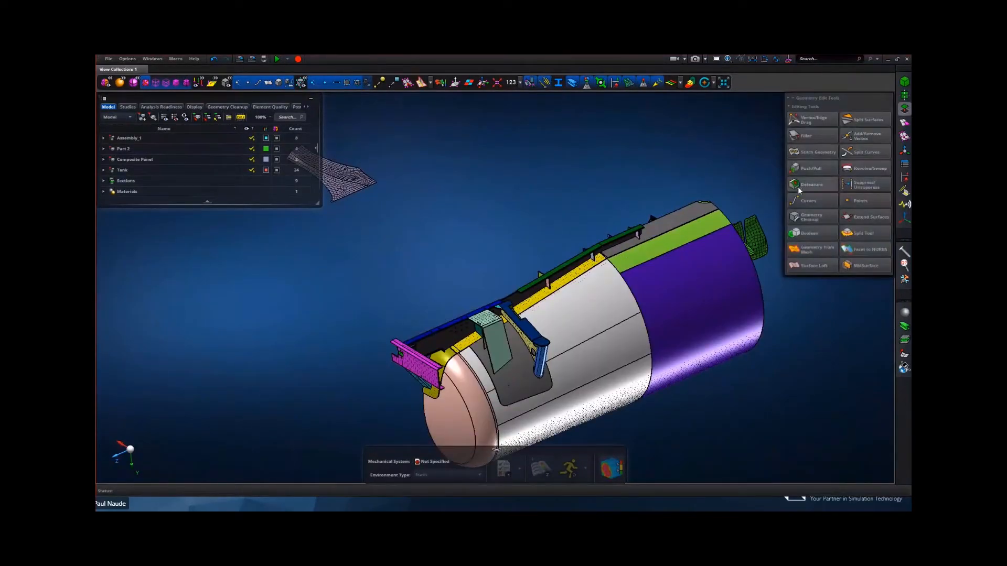
{"action": "left_click", "coordinate": [818, 220]}
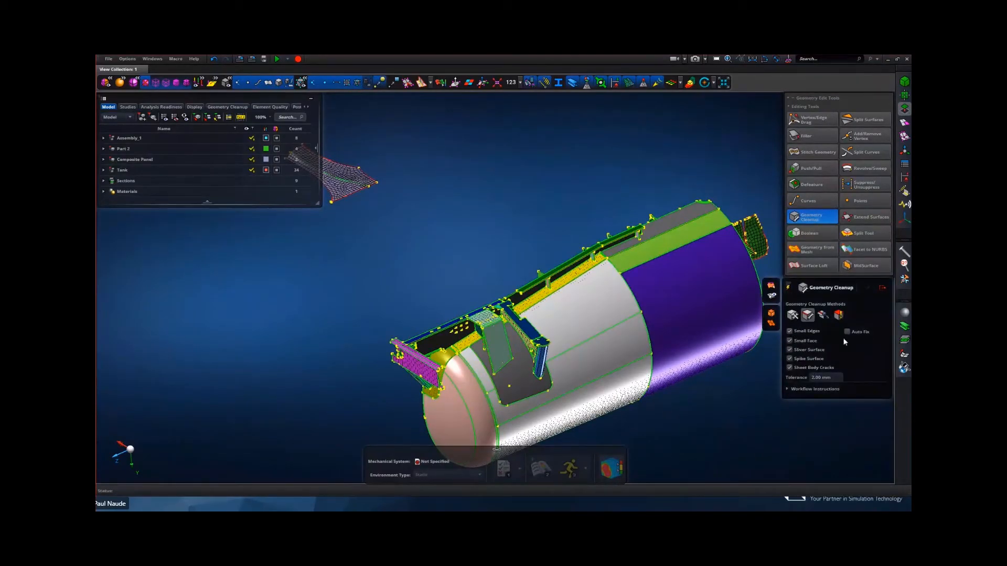
{"action": "scroll", "coordinate": [774, 403], "scroll_direction": "down", "scroll_amount": 4}
{"action": "middle_click_drag", "start_coordinate": [766, 398], "coordinate": [634, 336]}
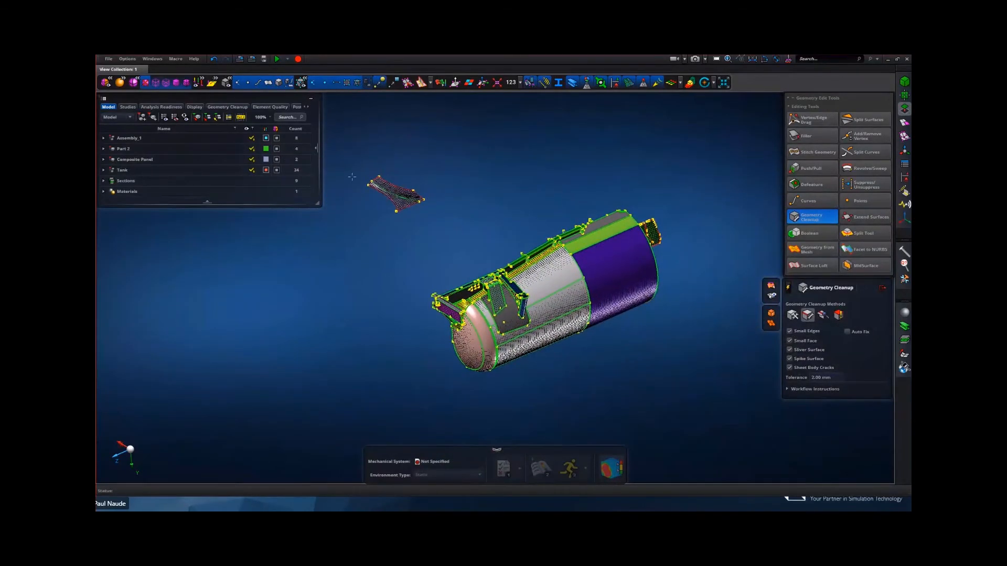
{"action": "left_click_drag", "start_coordinate": [343, 140], "coordinate": [733, 447]}
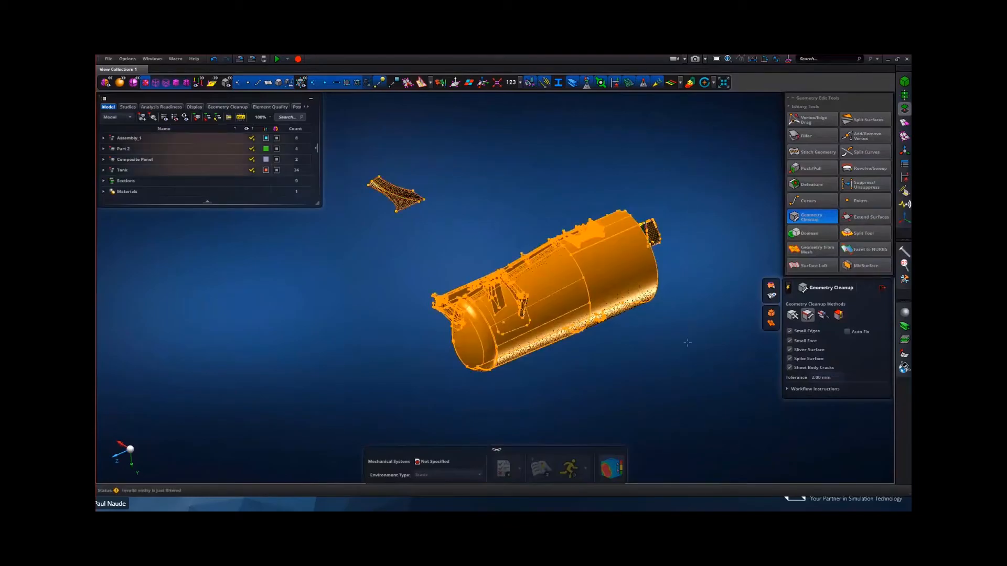
{"action": "middle_click", "coordinate": [684, 310]}
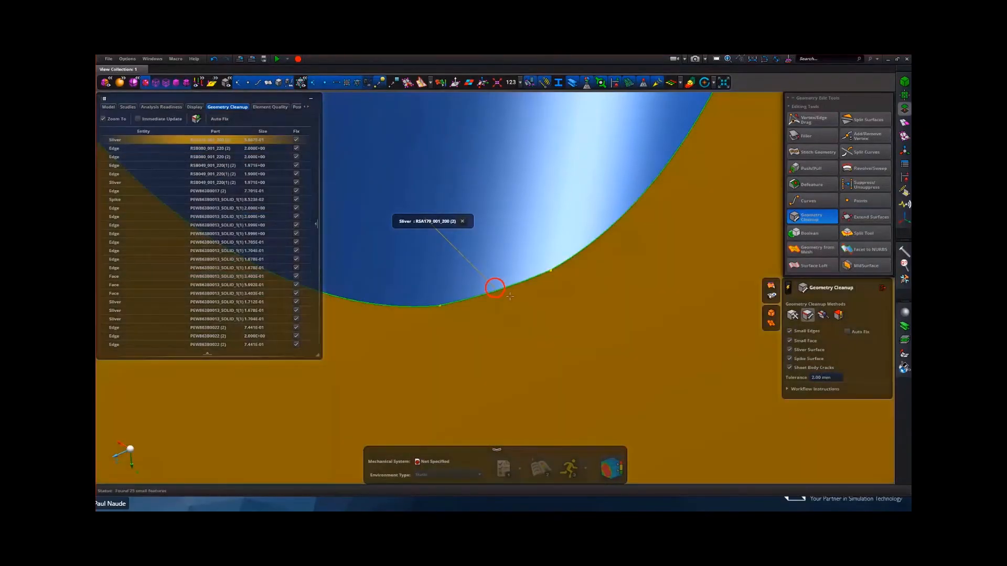
- Remove the sliver face at the first listed defect using Defeature with automatic feature detection
{"action": "scroll", "coordinate": [498, 261], "scroll_direction": "up", "scroll_amount": 5}
{"action": "scroll", "coordinate": [498, 261], "scroll_direction": "up", "scroll_amount": 3}
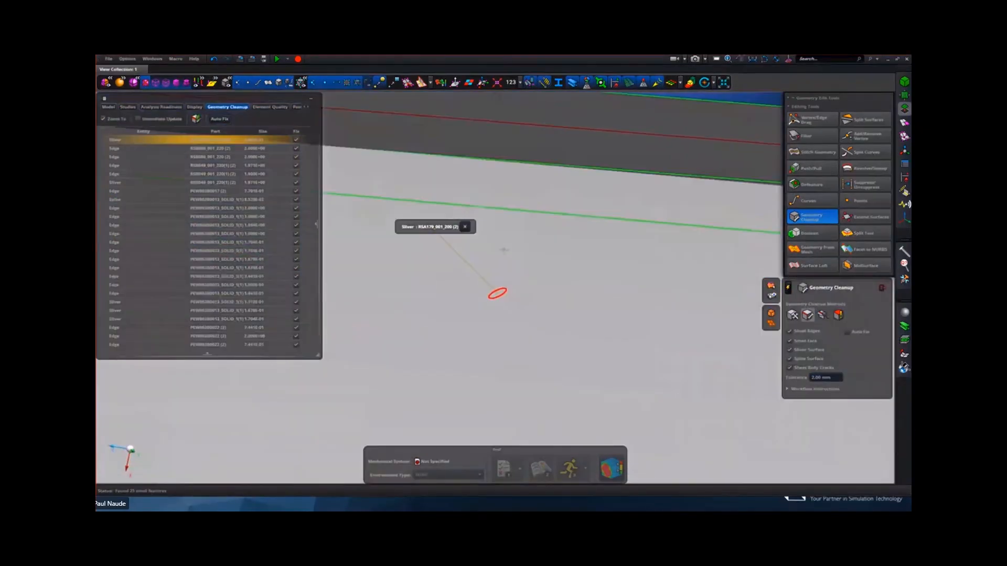
{"action": "scroll", "coordinate": [508, 277], "scroll_direction": "down", "scroll_amount": 8}
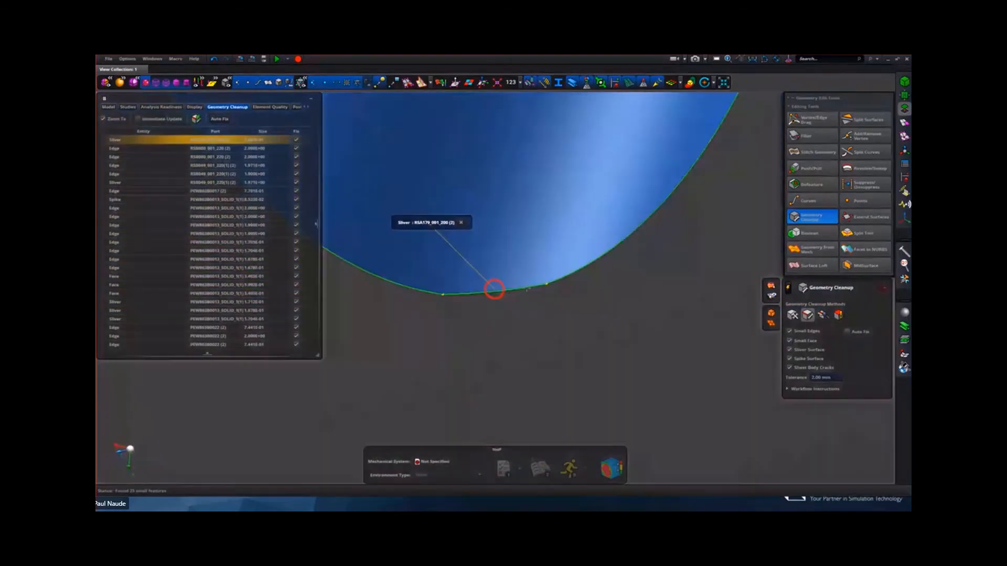
{"action": "mouse_move", "coordinate": [528, 290]}
{"action": "middle_mouse_down"}
{"action": "mouse_move", "coordinate": [507, 262]}
{"action": "mouse_move", "coordinate": [540, 271]}
{"action": "mouse_move", "coordinate": [525, 287]}
{"action": "mouse_move", "coordinate": [551, 307]}
{"action": "mouse_move", "coordinate": [553, 337]}
{"action": "mouse_move", "coordinate": [485, 293]}
{"action": "middle_mouse_up"}
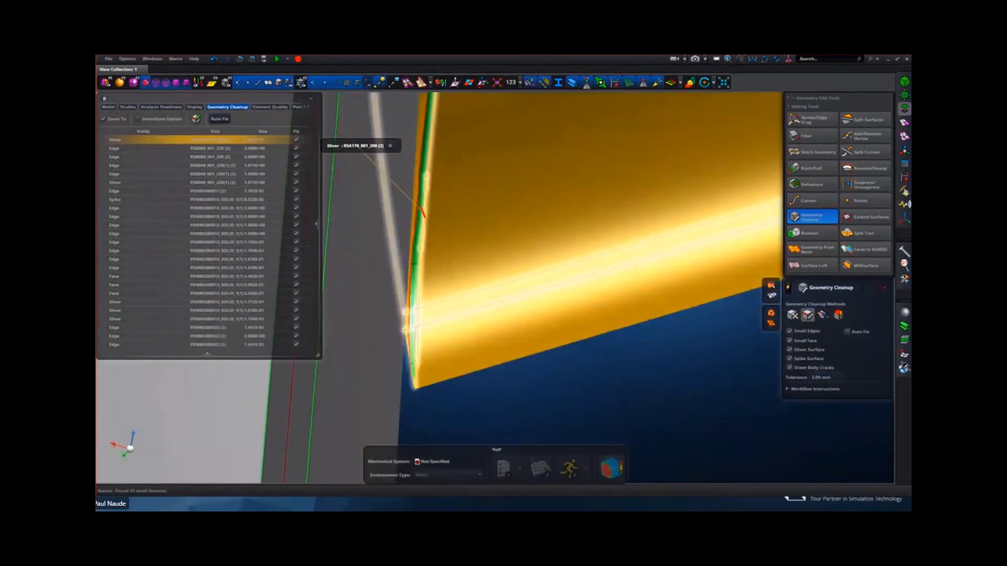
{"action": "scroll", "coordinate": [582, 382], "scroll_direction": "down", "scroll_amount": 3}
{"action": "middle_click_drag", "start_coordinate": [579, 388], "coordinate": [582, 390]}
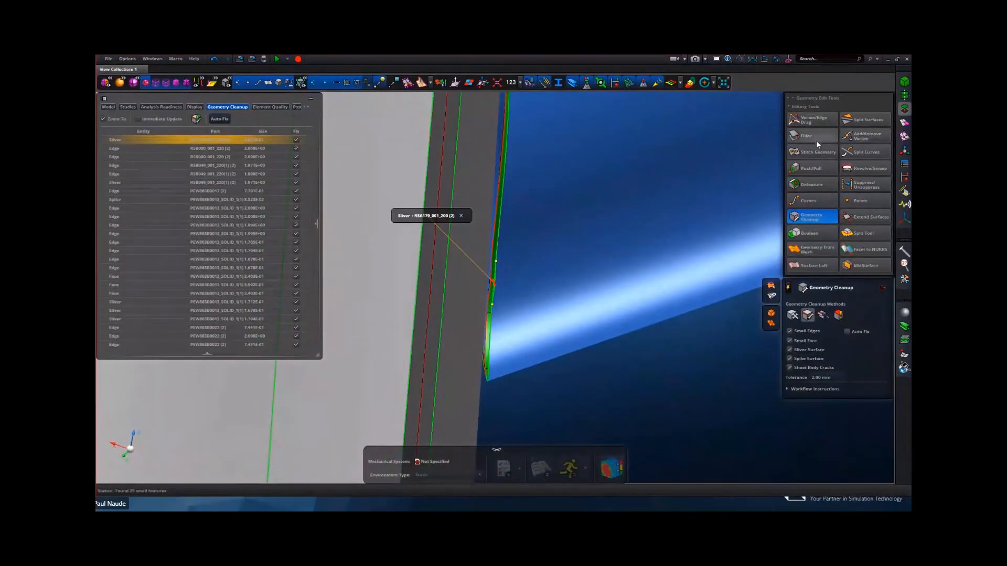
{"action": "left_click", "coordinate": [812, 183]}
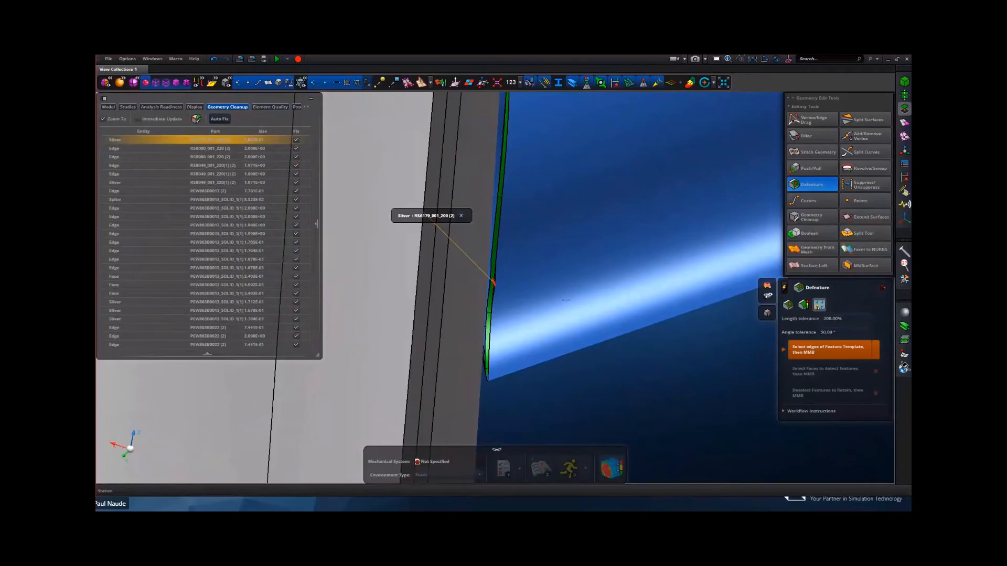
{"action": "scroll", "coordinate": [502, 290], "scroll_direction": "up", "scroll_amount": 5}
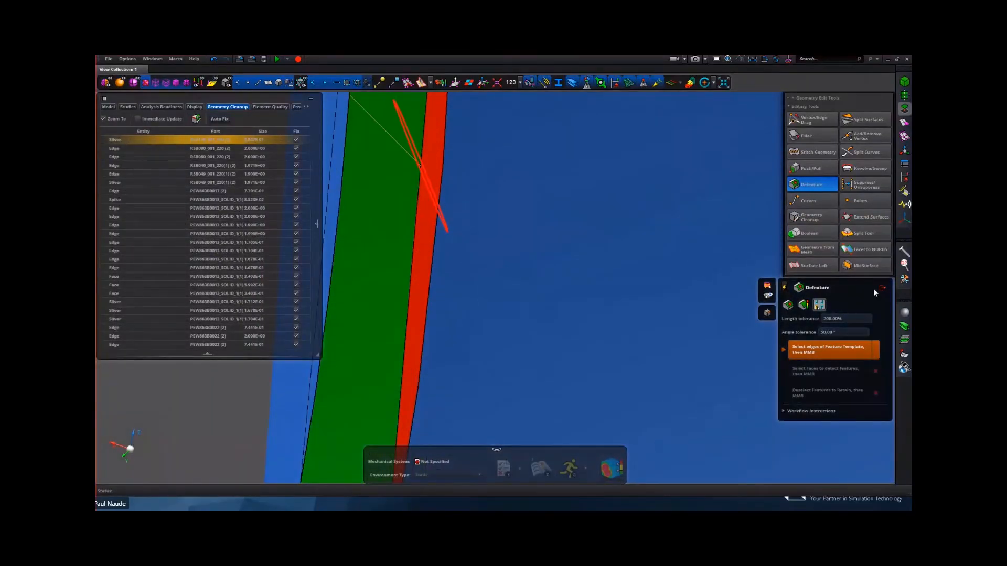
{"action": "left_click", "coordinate": [788, 306]}
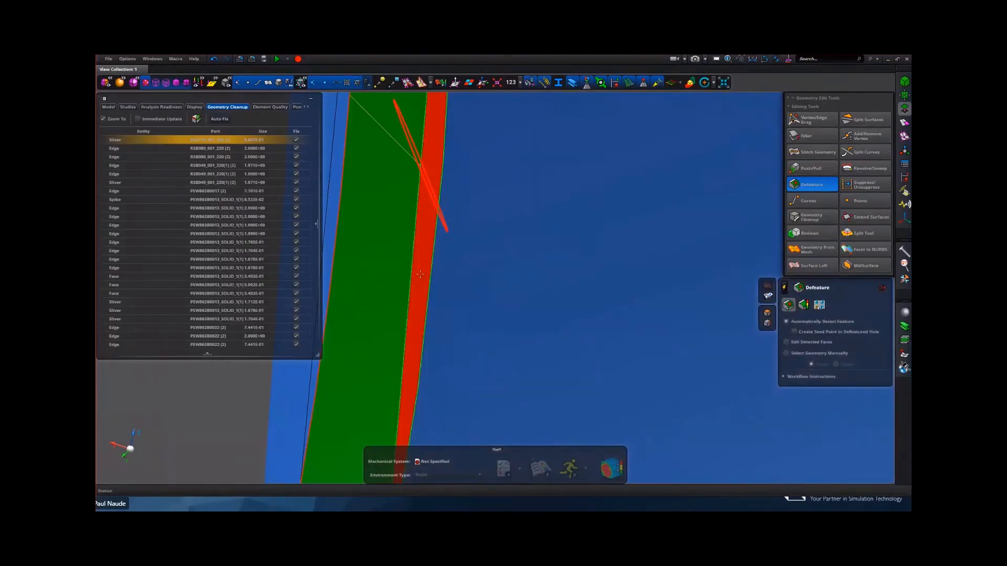
{"action": "left_click", "coordinate": [422, 274]}
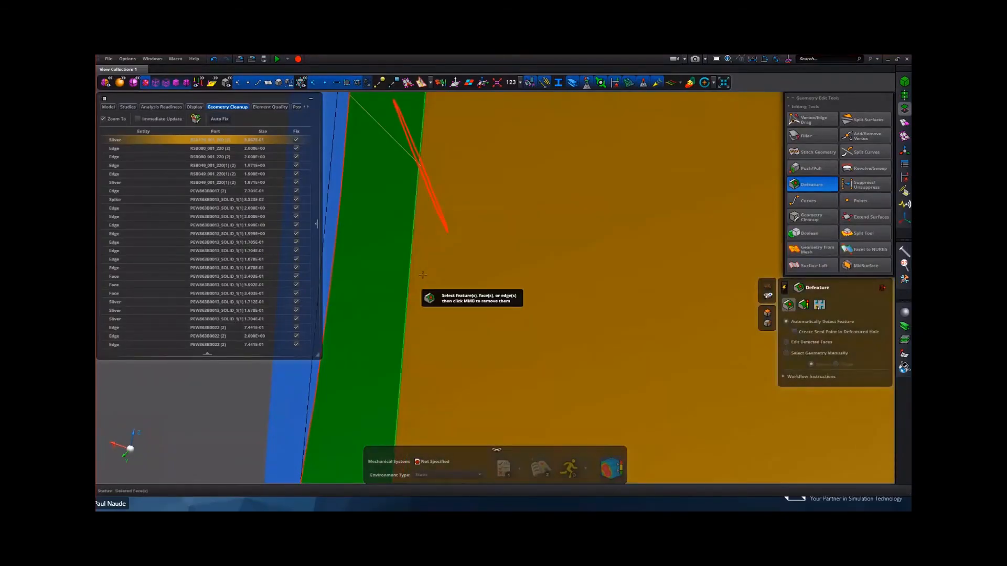
{"action": "middle_click", "coordinate": [422, 272]}
{"action": "left_click", "coordinate": [401, 190]}
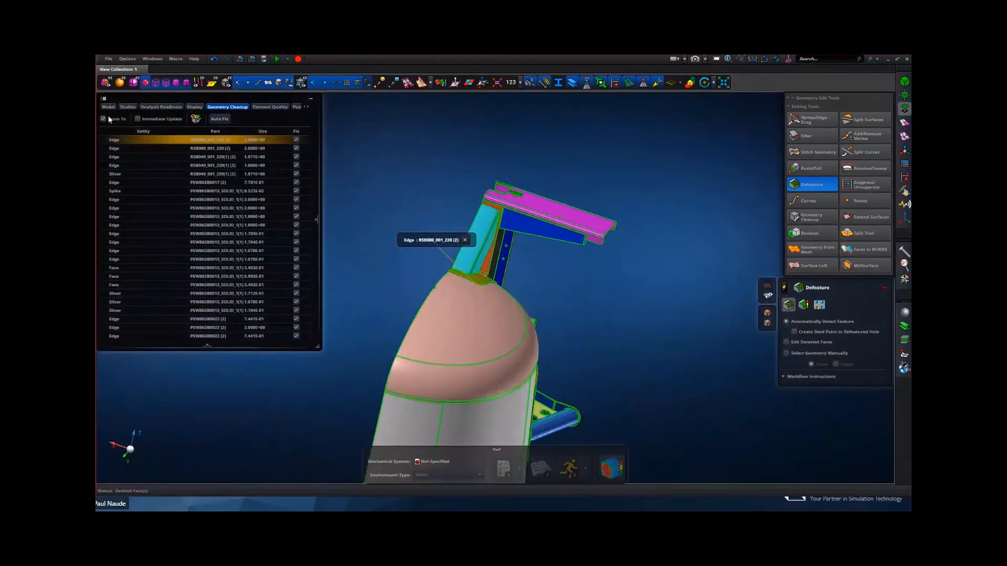
- Examine the first remaining edge defect, on part RSB080_001_220 (2), up close and in its surroundings
{"action": "middle_click_drag", "start_coordinate": [584, 313], "coordinate": [524, 399]}
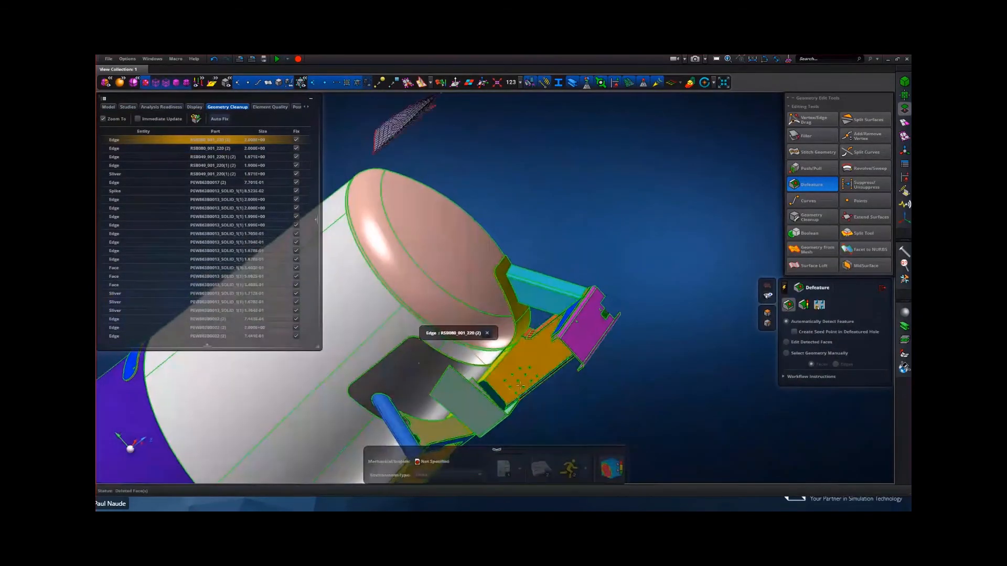
{"action": "scroll", "coordinate": [528, 403], "scroll_direction": "up", "scroll_amount": 8}
{"action": "scroll", "coordinate": [564, 282], "scroll_direction": "up", "scroll_amount": 6}
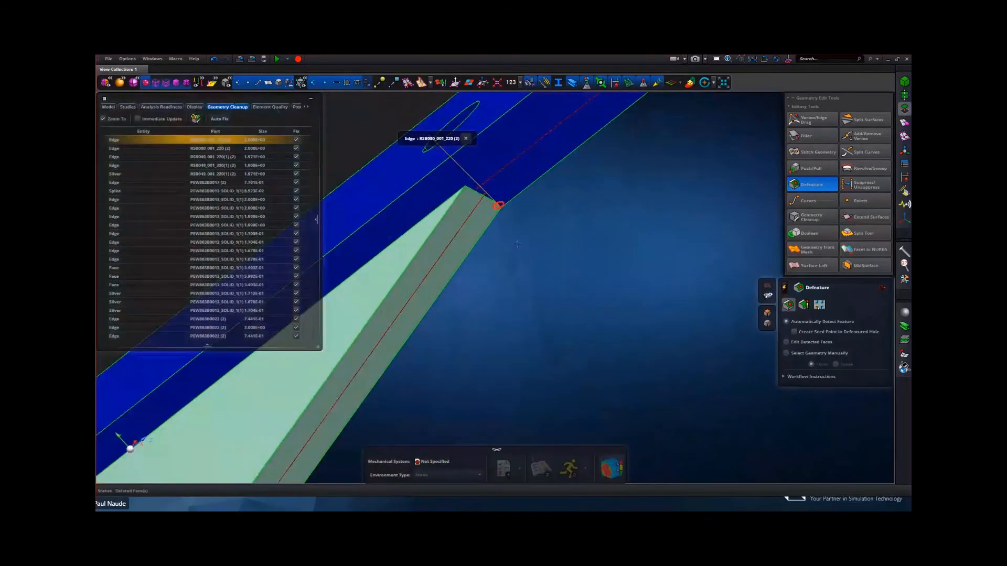
{"action": "scroll", "coordinate": [542, 199], "scroll_direction": "down", "scroll_amount": 4}
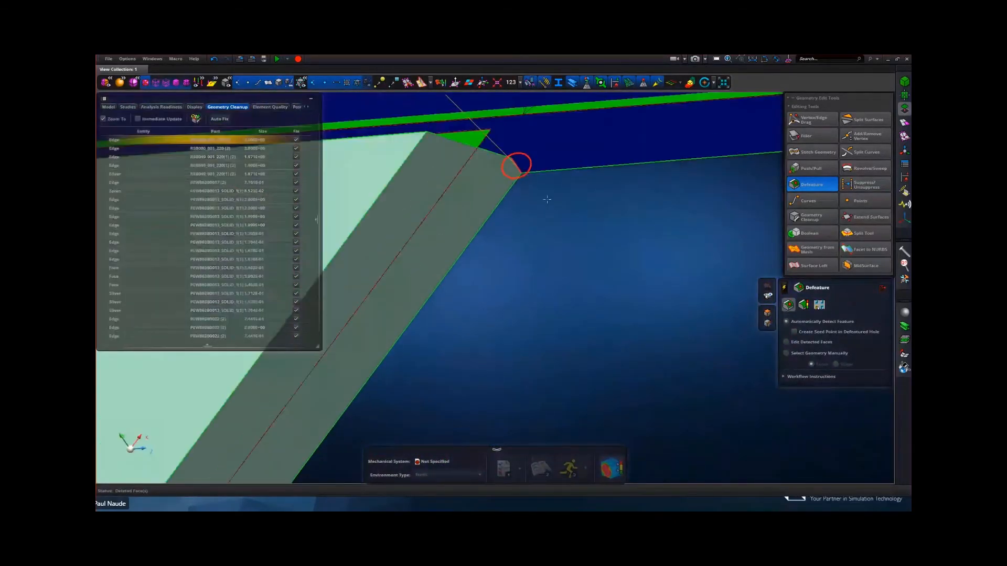
{"action": "middle_click_drag", "start_coordinate": [546, 199], "coordinate": [550, 213]}
{"action": "scroll", "coordinate": [549, 213], "scroll_direction": "down", "scroll_amount": 5}
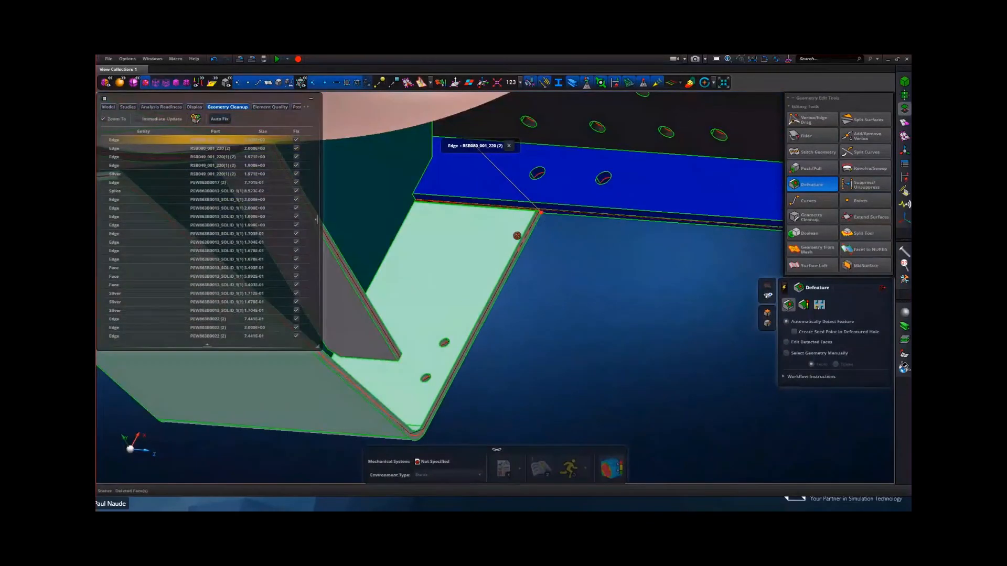
- Locate the sliver defect listed for part RSB049_001_220(1) (2) and examine it up close
{"action": "left_click", "coordinate": [127, 174]}
{"action": "scroll", "coordinate": [535, 305], "scroll_direction": "down", "scroll_amount": 5}
{"action": "middle_click_drag", "start_coordinate": [535, 305], "coordinate": [610, 287]}
{"action": "scroll", "coordinate": [483, 285], "scroll_direction": "up", "scroll_amount": 10}
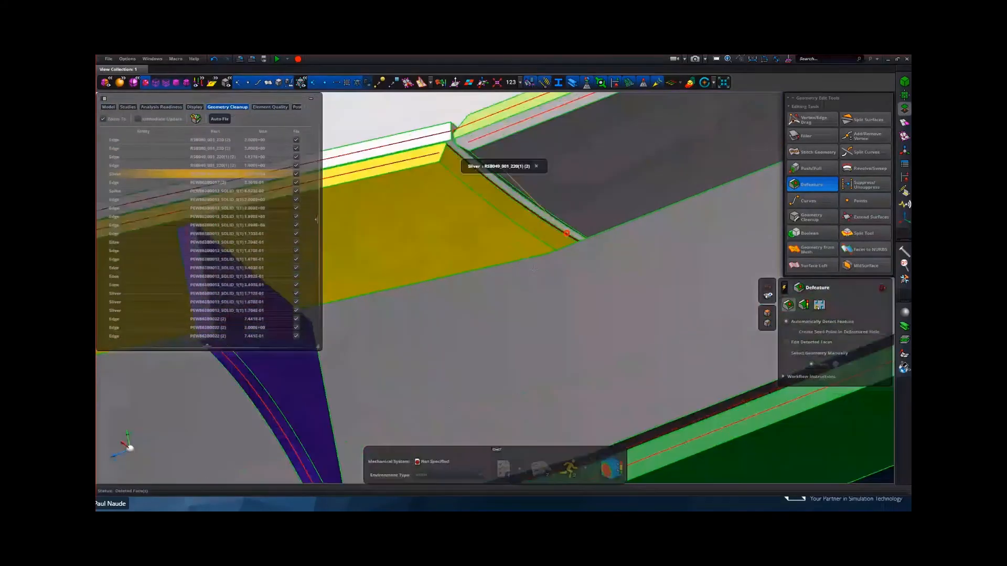
{"action": "middle_click_drag", "start_coordinate": [584, 226], "coordinate": [520, 179]}
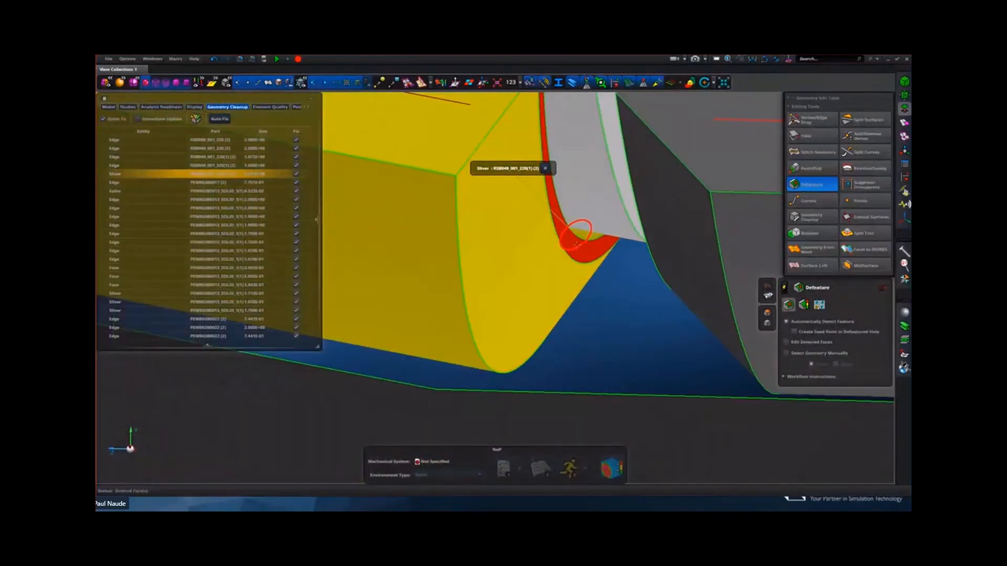
- Toggle the display of solids and surfaces around the sliver to check the faces, ending with the solids shown
{"action": "left_click", "coordinate": [279, 83]}
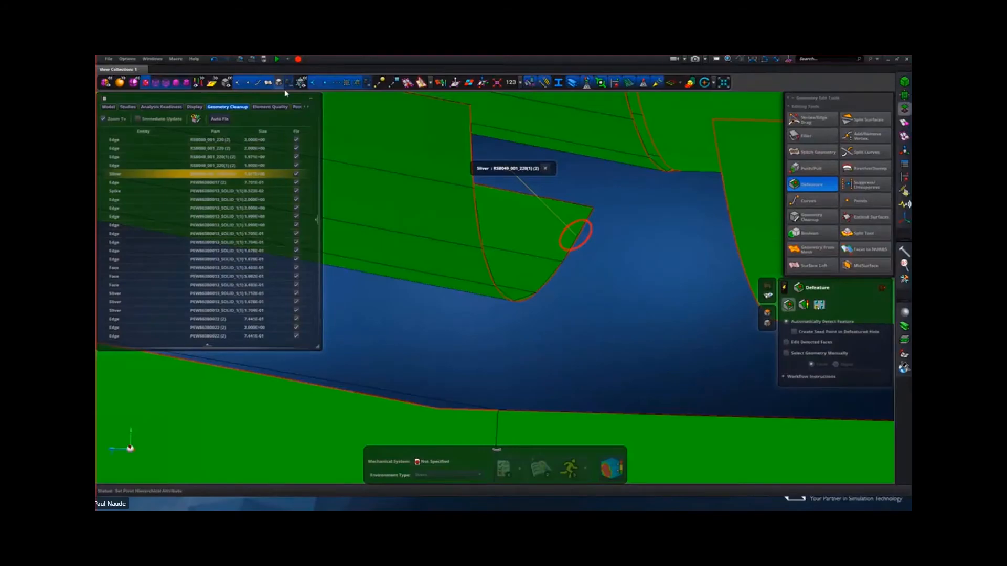
{"action": "mouse_move", "coordinate": [613, 271]}
{"action": "middle_mouse_down"}
{"action": "mouse_move", "coordinate": [603, 269]}
{"action": "mouse_move", "coordinate": [629, 273]}
{"action": "mouse_move", "coordinate": [624, 283]}
{"action": "mouse_move", "coordinate": [615, 273]}
{"action": "middle_mouse_up"}
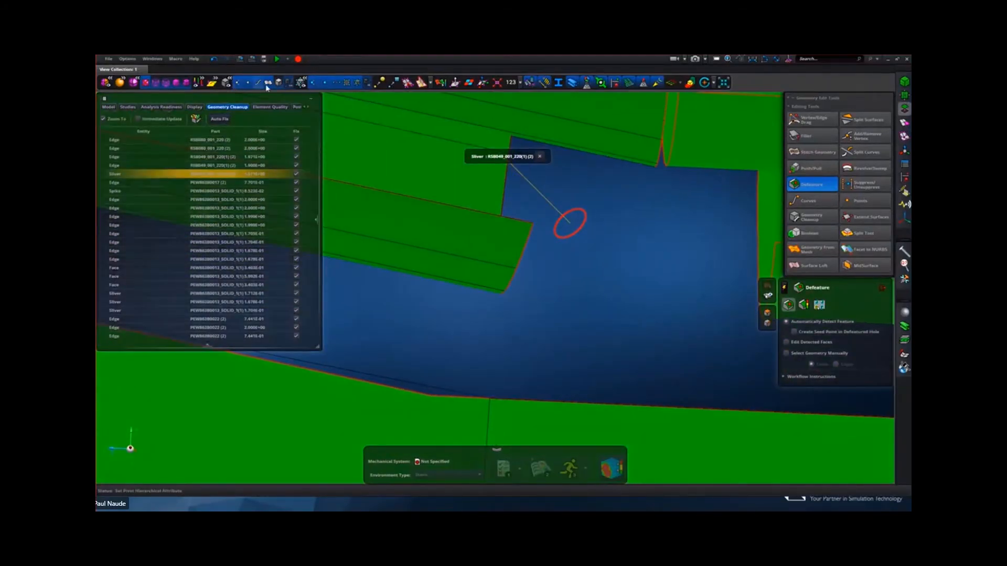
{"action": "left_click", "coordinate": [268, 83]}
{"action": "left_click", "coordinate": [278, 85]}
- Examine the sliver and neighbouring faces on part RSB049_001_220(1) (2) from several angles
{"action": "middle_click_drag", "start_coordinate": [501, 311], "coordinate": [573, 289]}
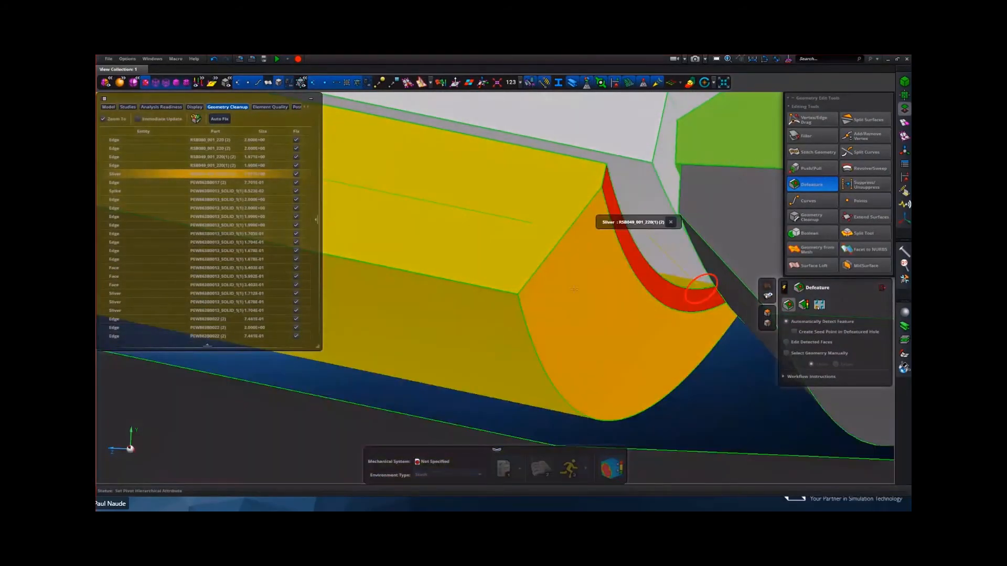
{"action": "right_click_drag", "start_coordinate": [649, 311], "coordinate": [501, 301]}
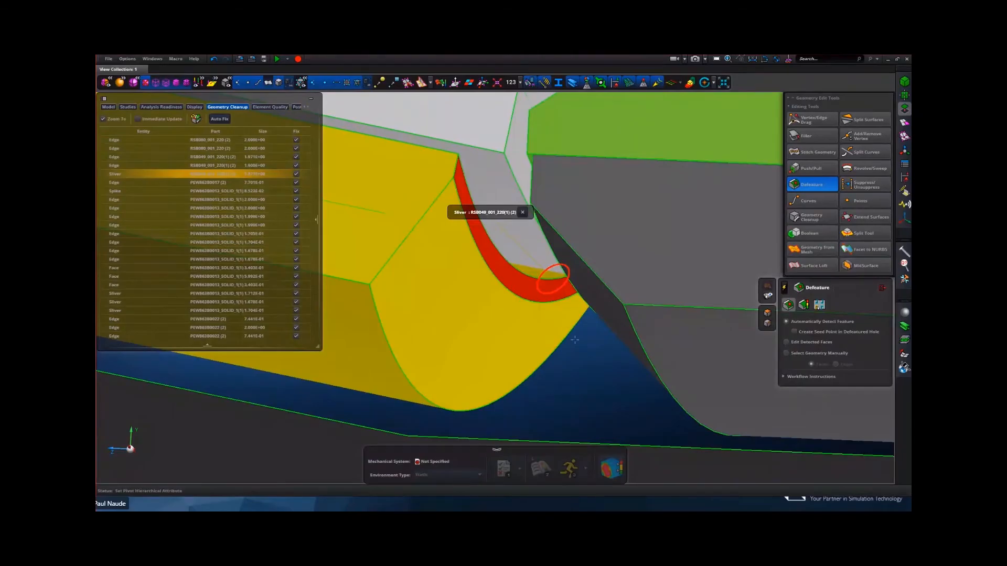
{"action": "scroll", "coordinate": [576, 341], "scroll_direction": "down", "scroll_amount": 3}
{"action": "scroll", "coordinate": [575, 341], "scroll_direction": "down", "scroll_amount": 3}
{"action": "middle_click_drag", "start_coordinate": [575, 341], "coordinate": [570, 306]}
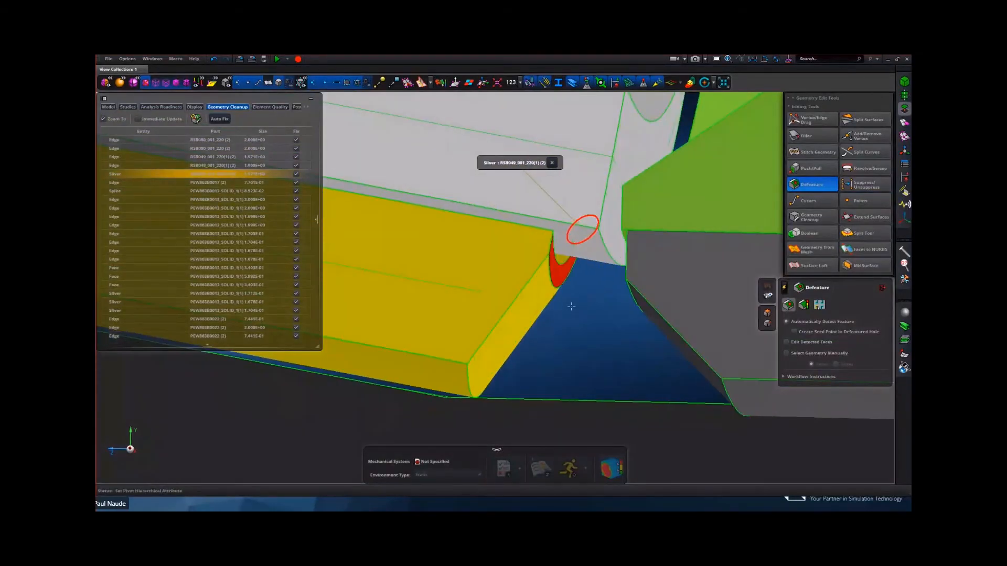
{"action": "left_click", "coordinate": [799, 171]}
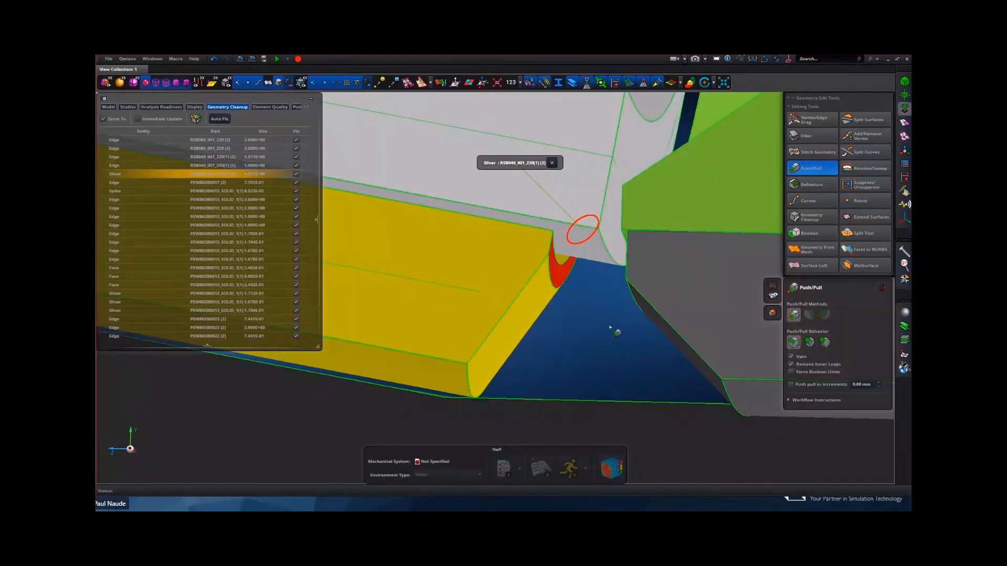
{"action": "middle_click_drag", "start_coordinate": [614, 328], "coordinate": [611, 327]}
{"action": "left_click", "coordinate": [599, 312]}
{"action": "middle_click_drag", "start_coordinate": [535, 342], "coordinate": [534, 343]}
{"action": "key", "text": "Escape"}
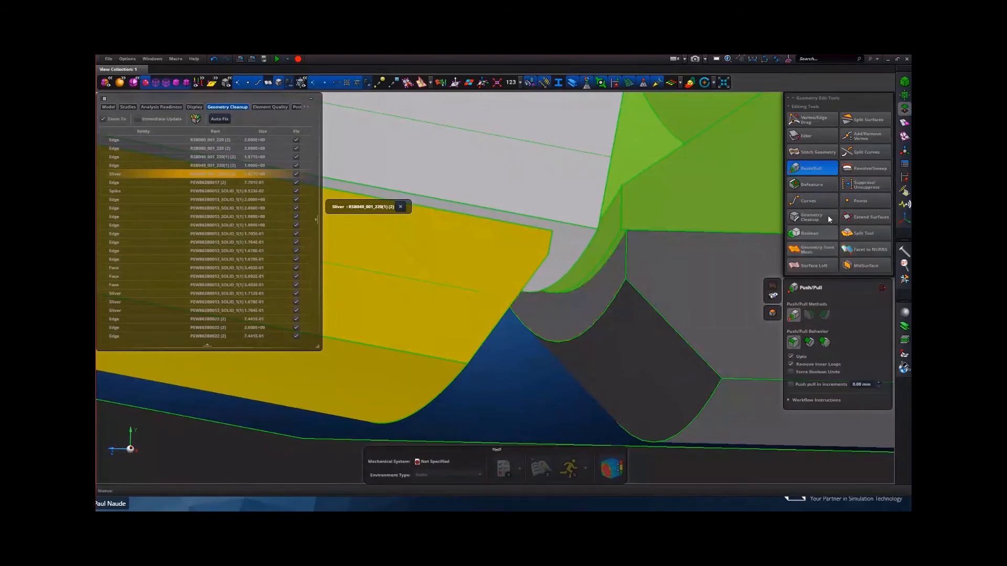
- Defeature the rounded face on the grey plate beside the sliver and the curved end face of the yellow part
{"action": "left_click", "coordinate": [812, 184]}
{"action": "left_click", "coordinate": [579, 359]}
{"action": "middle_click", "coordinate": [537, 361]}
{"action": "middle_click_drag", "start_coordinate": [537, 361], "coordinate": [528, 363]}
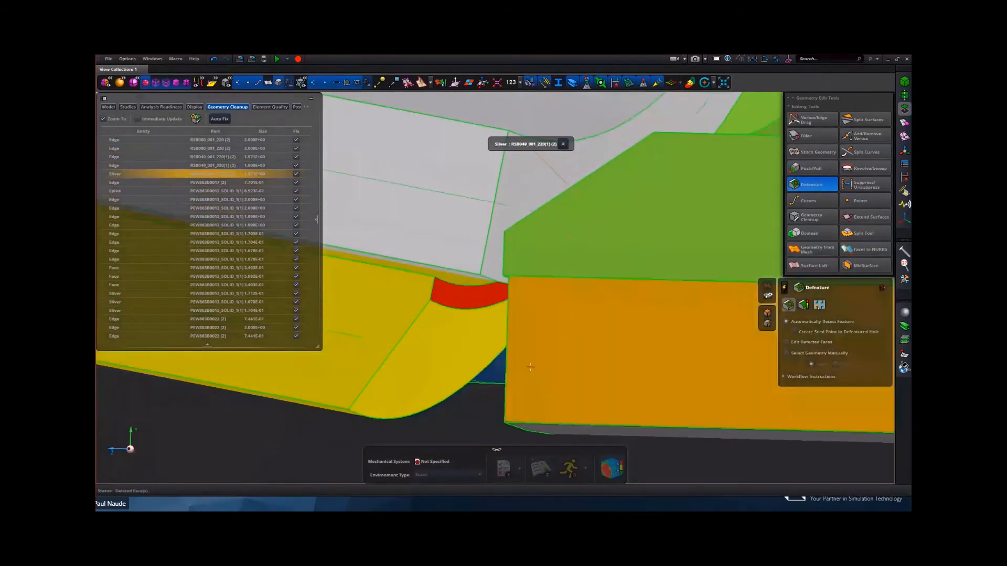
{"action": "left_click", "coordinate": [784, 288]}
{"action": "left_click", "coordinate": [437, 364]}
- Extend the yellow part's end face up to the adjoining grey plate with Push/Pull and check the resulting joint
{"action": "left_click", "coordinate": [812, 169]}
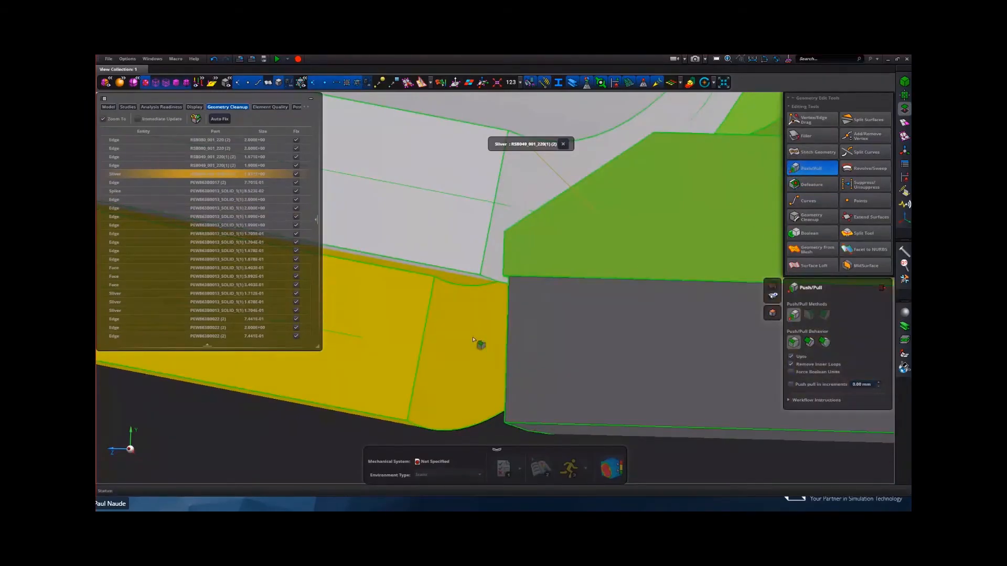
{"action": "left_click", "coordinate": [473, 339]}
{"action": "middle_click_drag", "start_coordinate": [474, 341], "coordinate": [530, 340]}
{"action": "left_click", "coordinate": [603, 342]}
{"action": "scroll", "coordinate": [605, 348], "scroll_direction": "down", "scroll_amount": 5}
{"action": "middle_click_drag", "start_coordinate": [617, 366], "coordinate": [598, 352]}
{"action": "scroll", "coordinate": [611, 366], "scroll_direction": "up", "scroll_amount": 4}
{"action": "scroll", "coordinate": [604, 360], "scroll_direction": "down", "scroll_amount": 4}
{"action": "scroll", "coordinate": [593, 348], "scroll_direction": "up", "scroll_amount": 5}
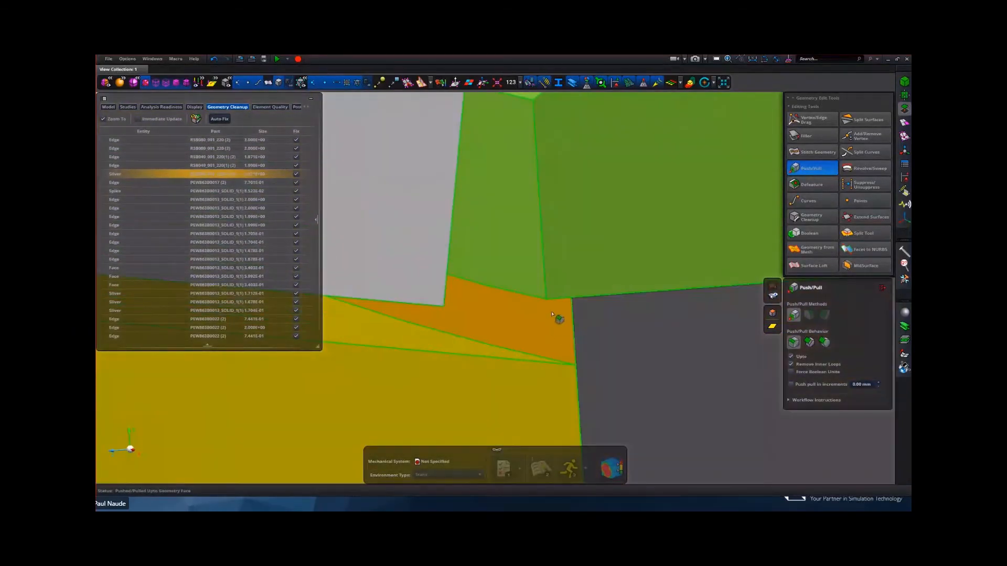
{"action": "scroll", "coordinate": [555, 324], "scroll_direction": "down", "scroll_amount": 5}
{"action": "mouse_move", "coordinate": [559, 344]}
{"action": "middle_mouse_down"}
{"action": "mouse_move", "coordinate": [560, 367]}
{"action": "mouse_move", "coordinate": [586, 357]}
{"action": "mouse_move", "coordinate": [571, 340]}
{"action": "middle_mouse_up"}
{"action": "scroll", "coordinate": [562, 349], "scroll_direction": "down", "scroll_amount": 3}
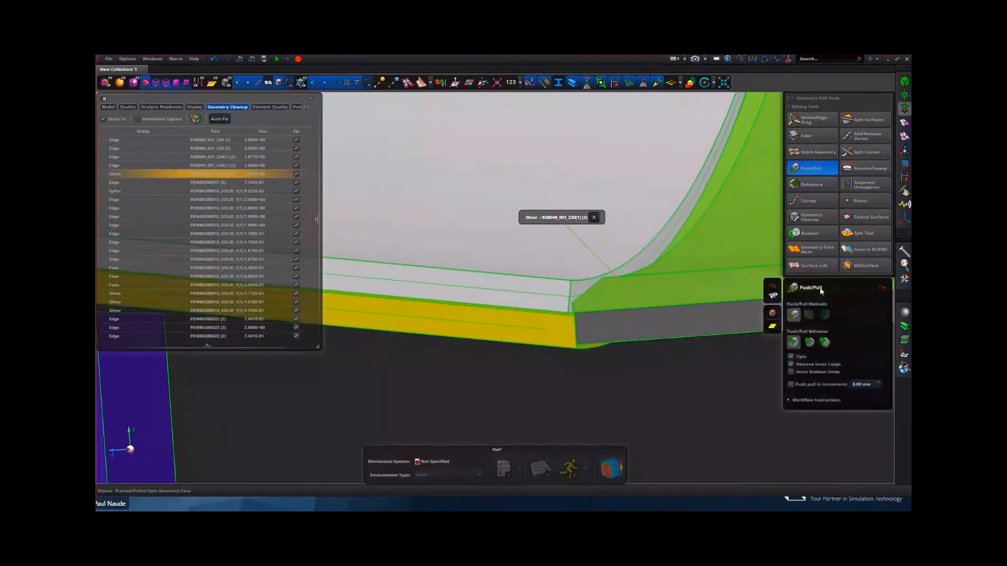
- Check the bodies of the tank's base frame for geometry errors with the last Geometry Cleanup method
{"action": "left_click", "coordinate": [881, 289]}
{"action": "left_click", "coordinate": [802, 215]}
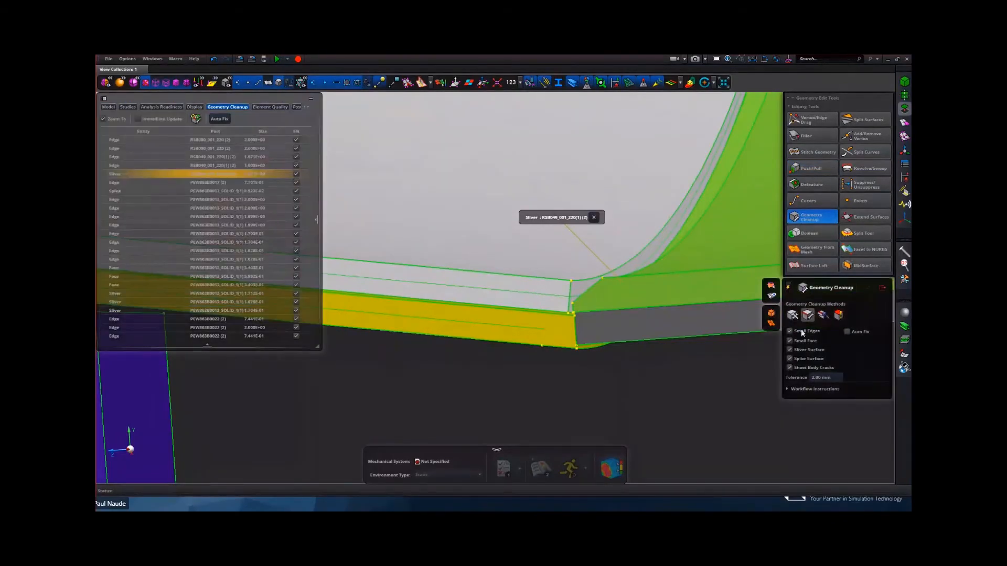
{"action": "left_click", "coordinate": [822, 315]}
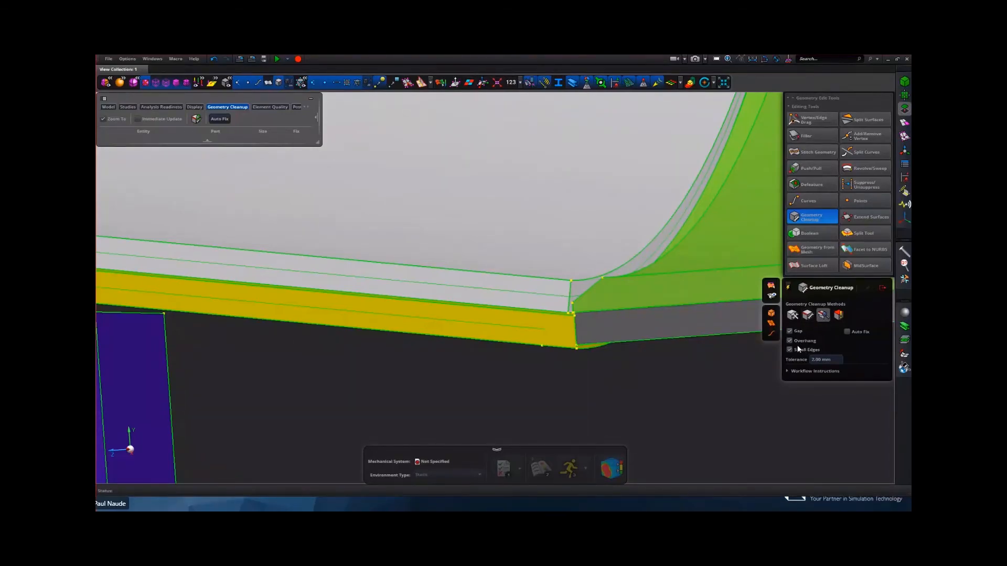
{"action": "left_click", "coordinate": [839, 316]}
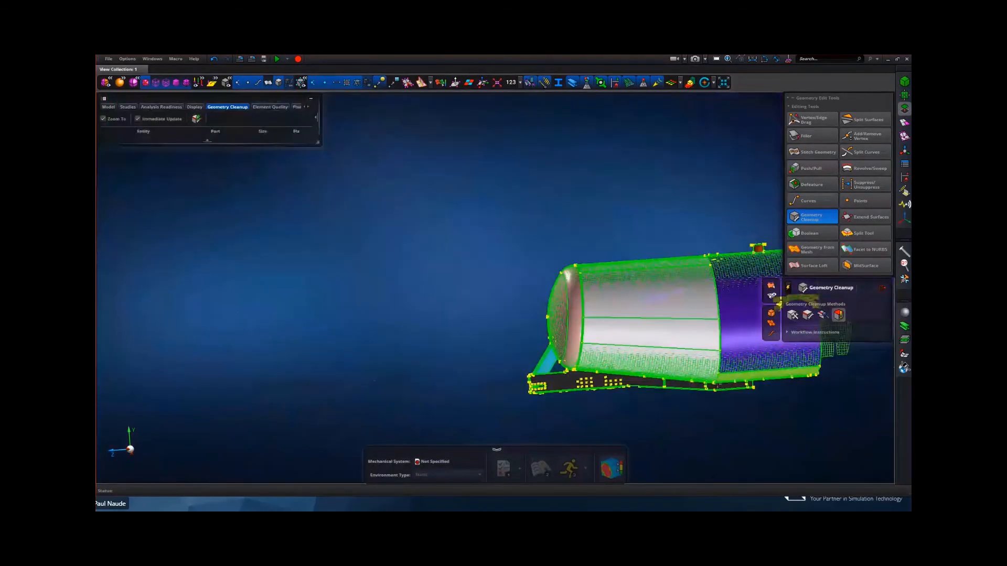
{"action": "right_click_drag", "start_coordinate": [686, 415], "coordinate": [466, 359]}
{"action": "mouse_move", "coordinate": [465, 359]}
{"action": "middle_mouse_down"}
{"action": "mouse_move", "coordinate": [491, 365]}
{"action": "mouse_move", "coordinate": [480, 361]}
{"action": "middle_mouse_up"}
{"action": "scroll", "coordinate": [436, 355], "scroll_direction": "up", "scroll_amount": 4}
{"action": "right_click_drag", "start_coordinate": [437, 354], "coordinate": [555, 376]}
{"action": "scroll", "coordinate": [328, 389], "scroll_direction": "down", "scroll_amount": 4}
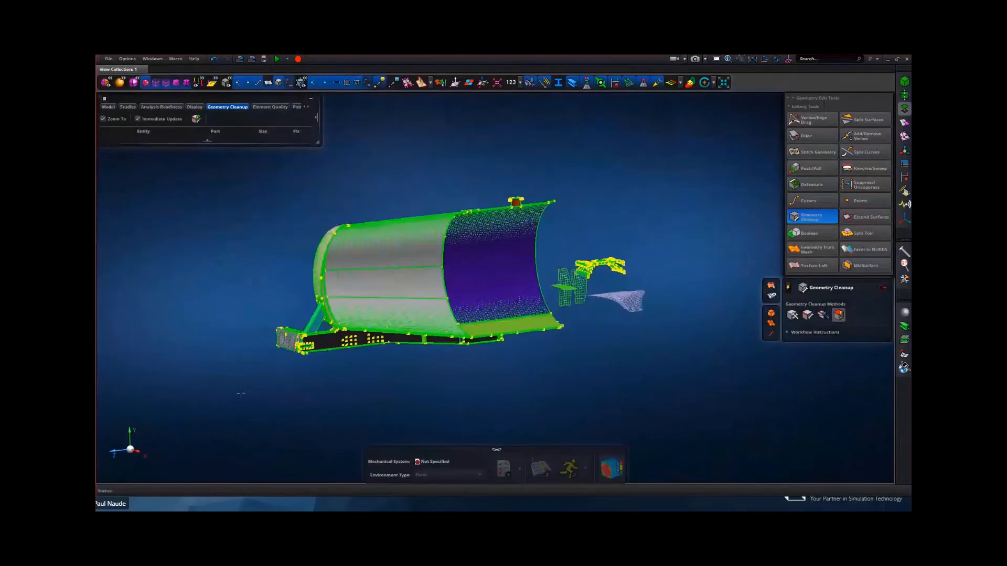
{"action": "left_click_drag", "start_coordinate": [333, 392], "coordinate": [332, 360]}
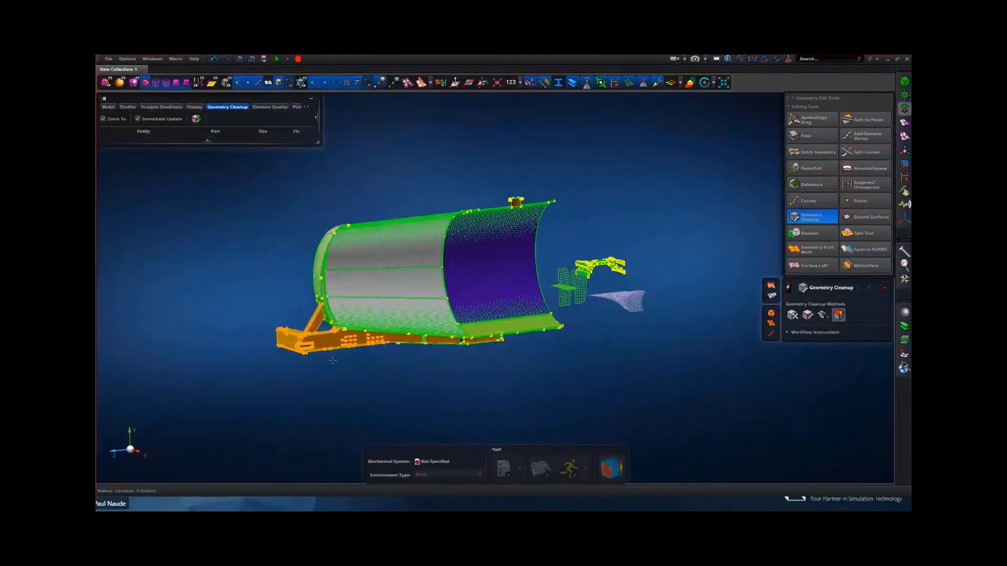
{"action": "middle_click", "coordinate": [308, 391]}
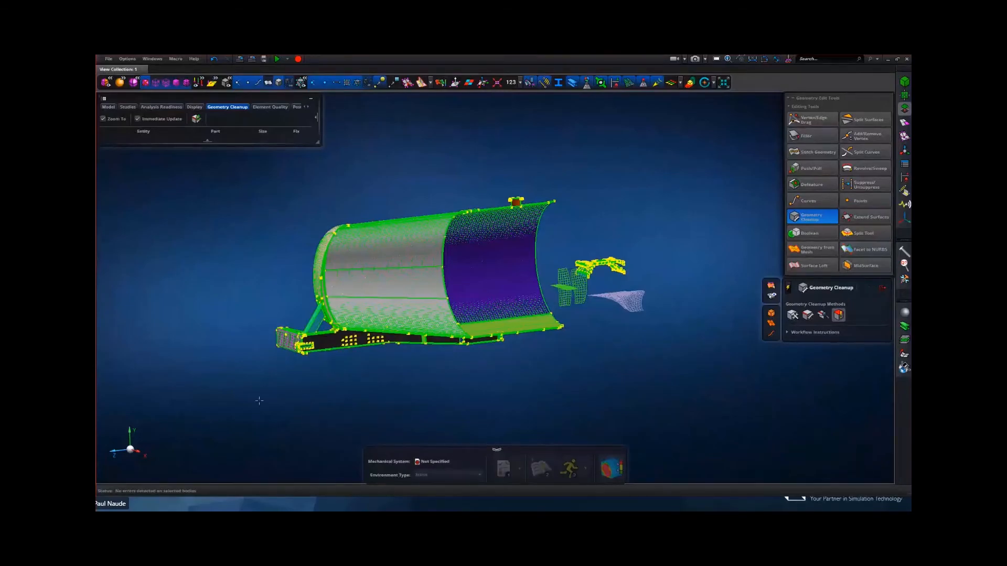
- Examine the tank's front frame, diagonal brace and mounting plate up close
{"action": "middle_click_drag", "start_coordinate": [215, 428], "coordinate": [229, 424]}
{"action": "scroll", "coordinate": [254, 395], "scroll_direction": "up", "scroll_amount": 3}
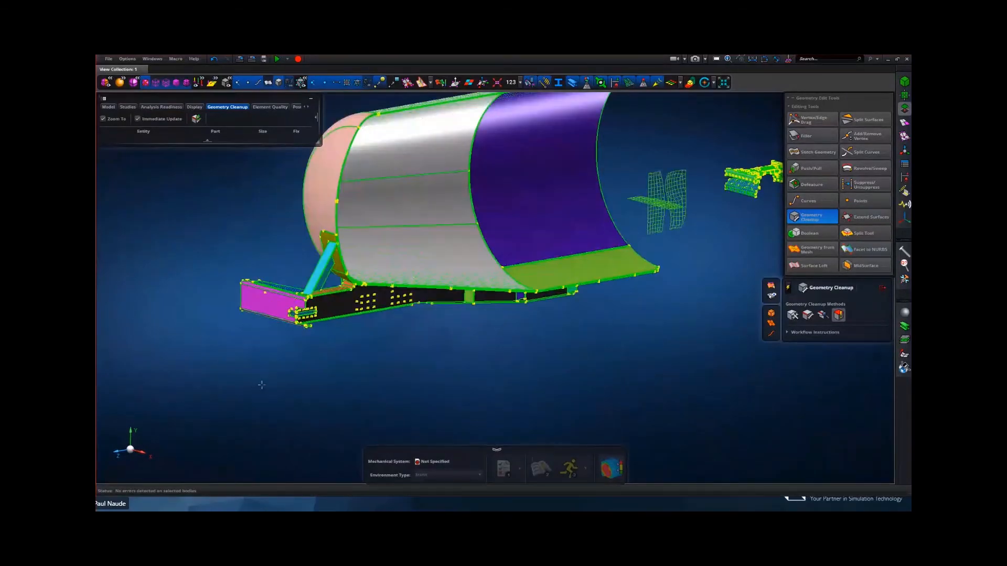
{"action": "scroll", "coordinate": [341, 374], "scroll_direction": "up", "scroll_amount": 2}
{"action": "scroll", "coordinate": [342, 385], "scroll_direction": "down", "scroll_amount": 2}
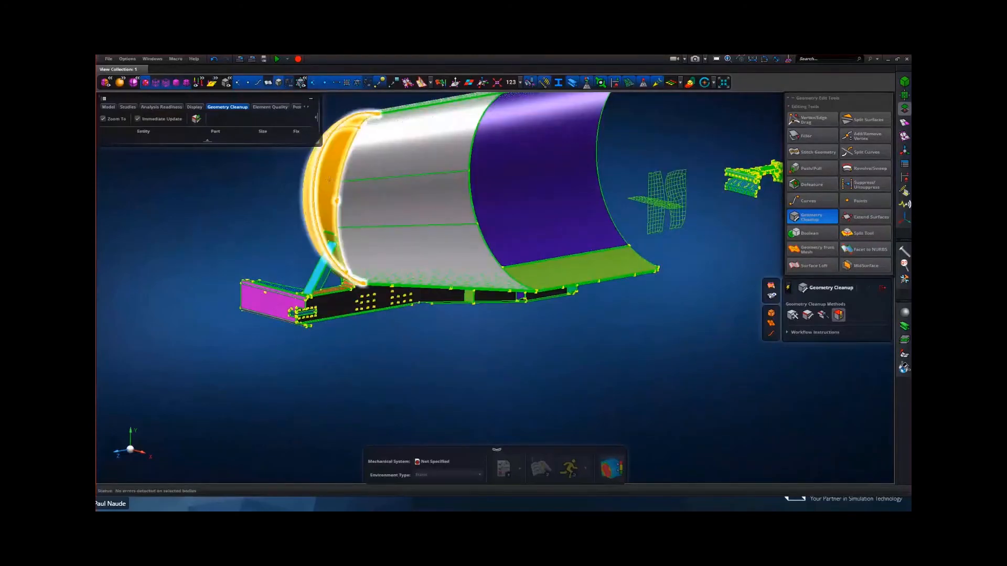
{"action": "scroll", "coordinate": [299, 262], "scroll_direction": "up", "scroll_amount": 3}
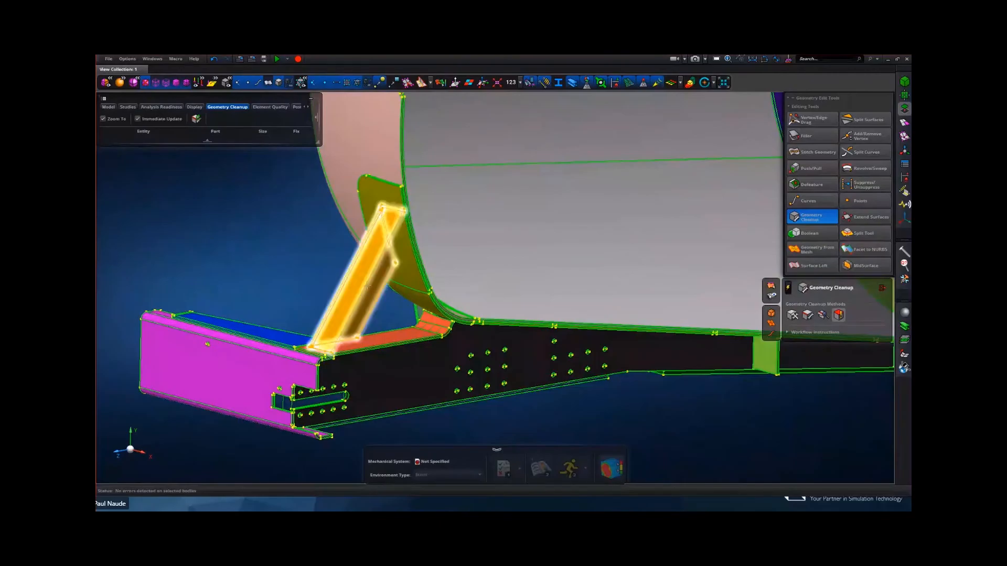
{"action": "scroll", "coordinate": [200, 210], "scroll_direction": "down", "scroll_amount": 3}
{"action": "middle_click_drag", "start_coordinate": [203, 212], "coordinate": [270, 249]}
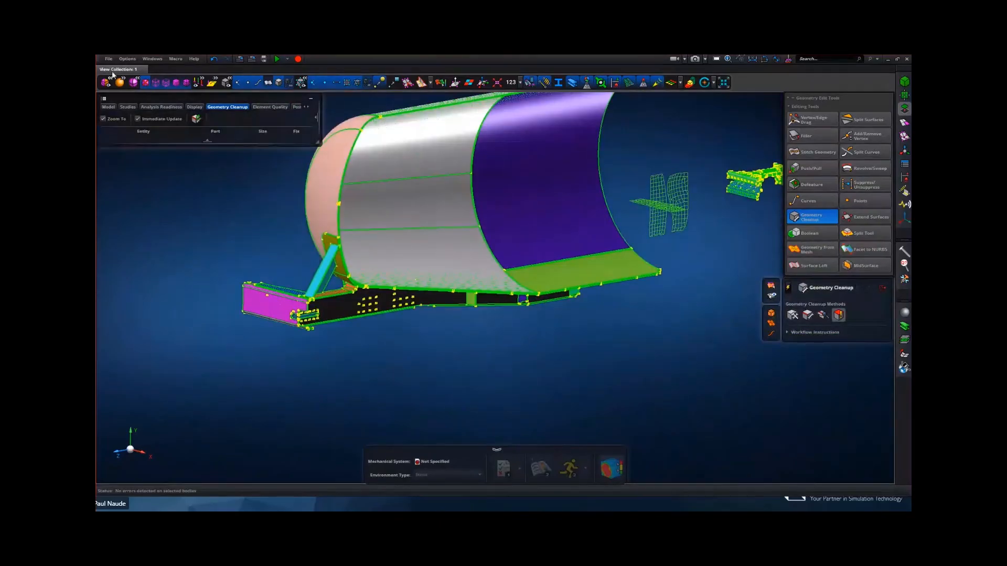
- Delete the Tank entry from the model
{"action": "scroll", "coordinate": [160, 257], "scroll_direction": "down", "scroll_amount": 5}
{"action": "middle_click_drag", "start_coordinate": [160, 257], "coordinate": [201, 273]}
{"action": "left_click", "coordinate": [109, 107]}
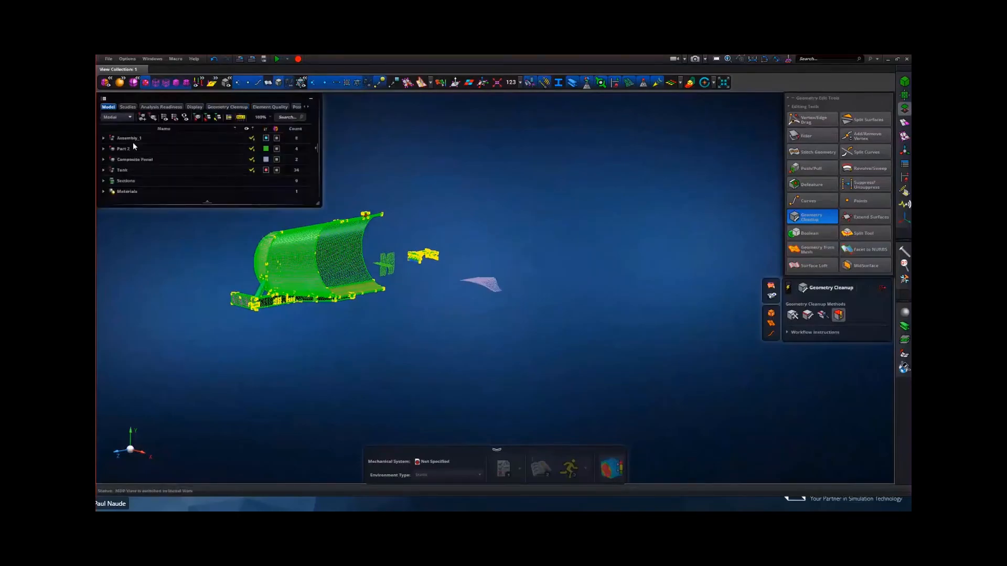
{"action": "right_click", "coordinate": [128, 173]}
{"action": "left_click", "coordinate": [142, 181]}
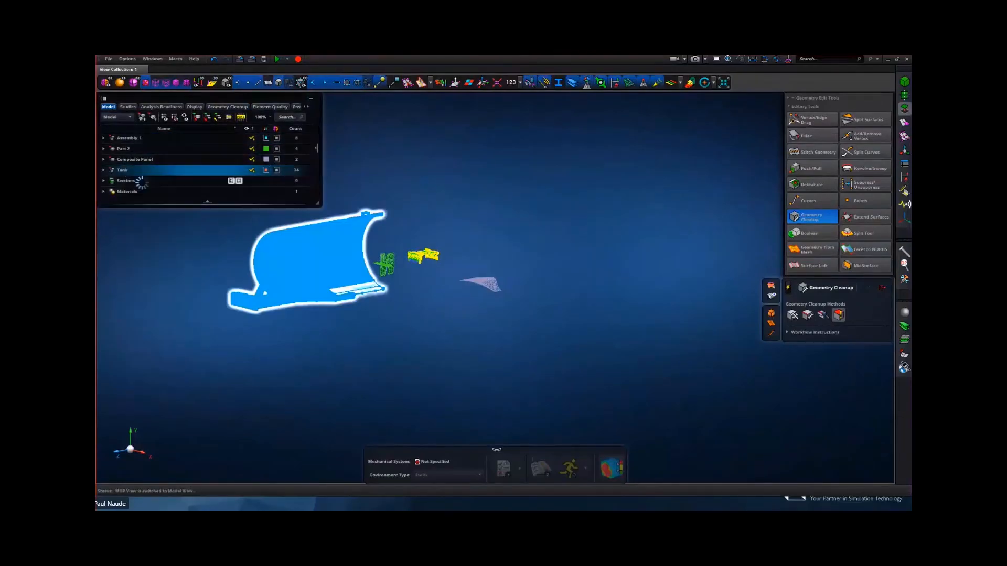
- Import the geometry file Tank.X_T from the 20210305_STS folder with the default import options
{"action": "left_click", "coordinate": [109, 59]}
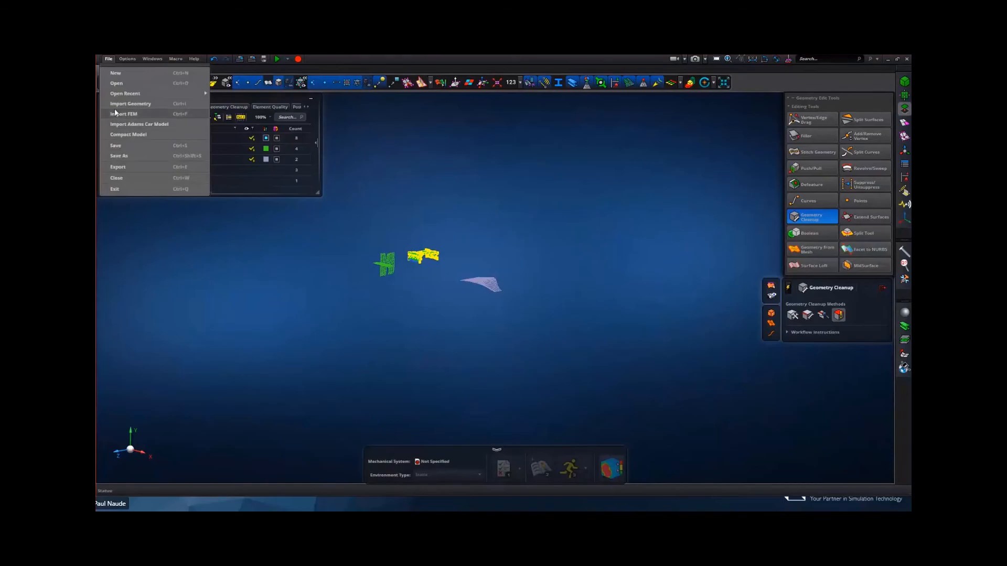
{"action": "left_click", "coordinate": [130, 104]}
{"action": "left_click", "coordinate": [453, 187]}
{"action": "left_click", "coordinate": [479, 231]}
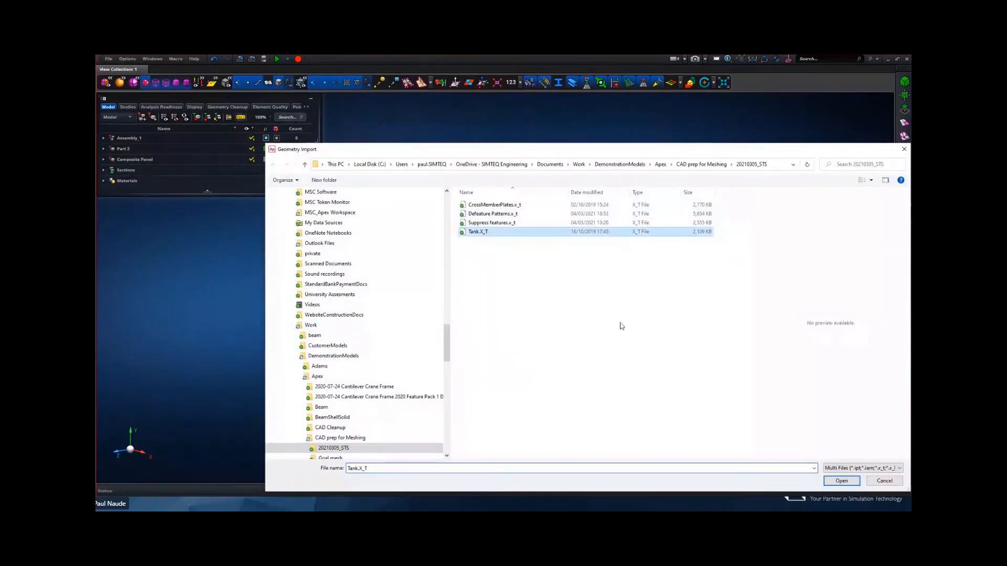
{"action": "left_click", "coordinate": [840, 483]}
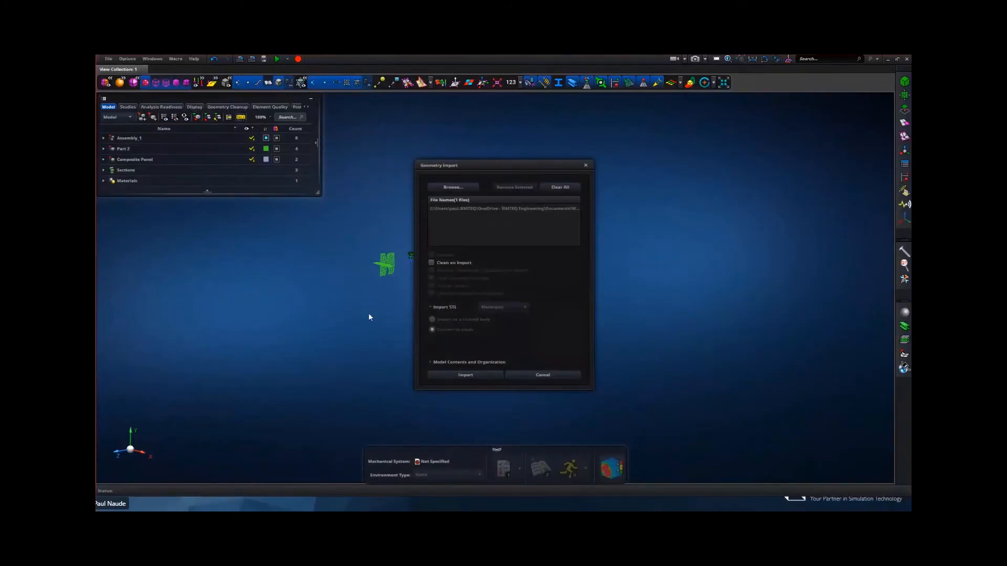
{"action": "left_click", "coordinate": [483, 375]}
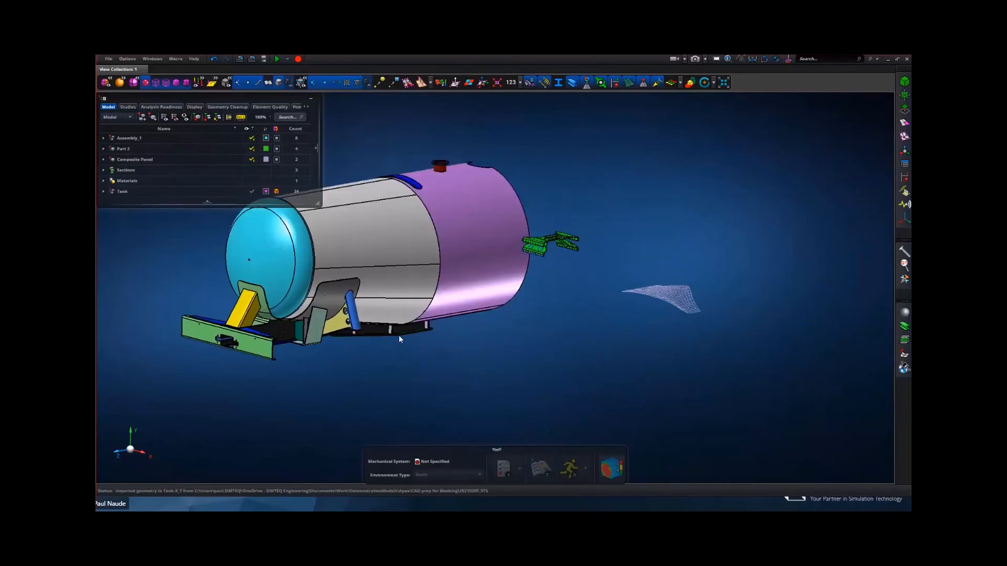
- Examine the imported tank's end cap, support bracket and front frame up close and from several angles
{"action": "scroll", "coordinate": [345, 379], "scroll_direction": "up", "scroll_amount": 10}
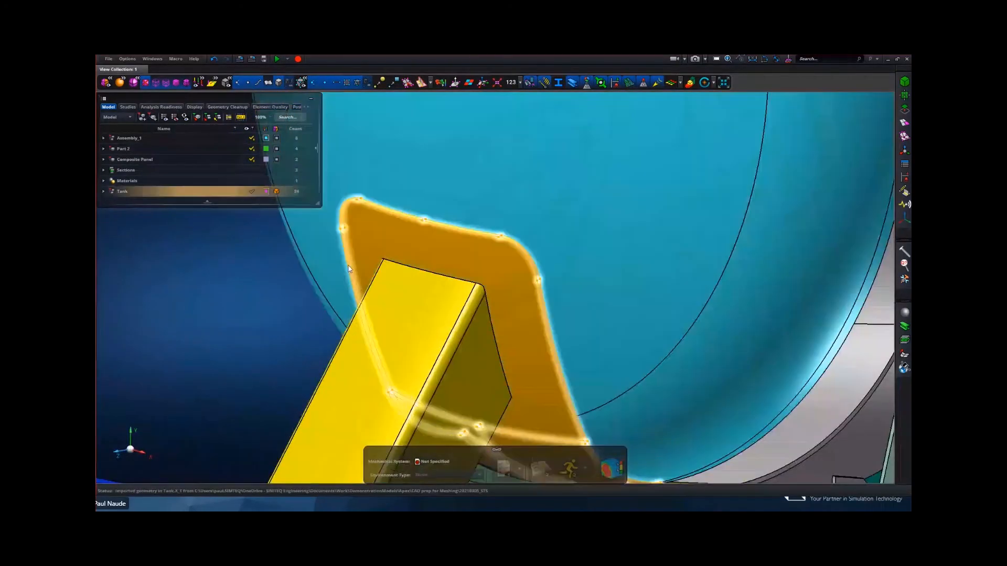
{"action": "middle_click_drag", "start_coordinate": [348, 265], "coordinate": [332, 272]}
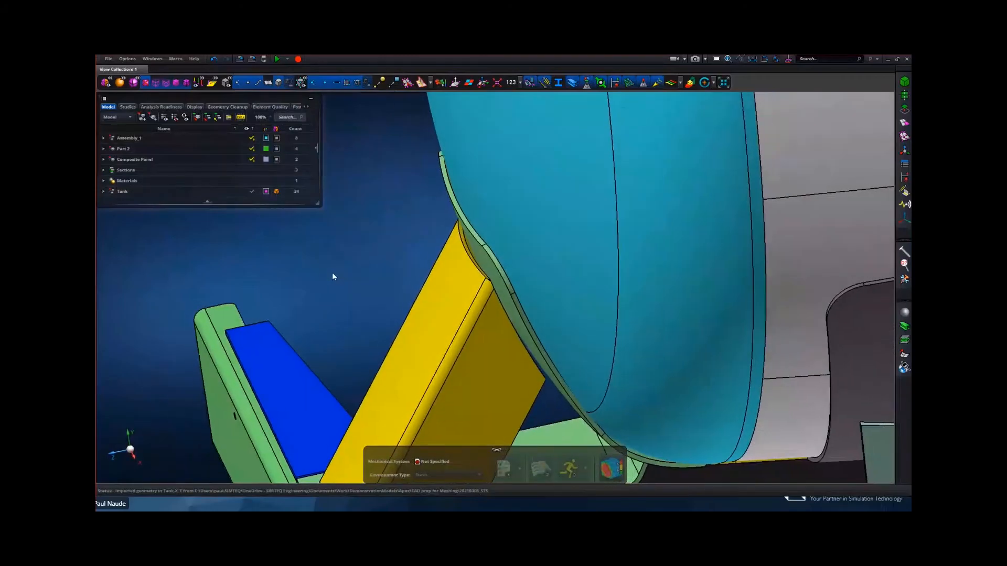
{"action": "middle_click_drag", "start_coordinate": [456, 364], "coordinate": [423, 286]}
{"action": "scroll", "coordinate": [459, 349], "scroll_direction": "down", "scroll_amount": 3}
{"action": "scroll", "coordinate": [430, 263], "scroll_direction": "down", "scroll_amount": 3}
{"action": "scroll", "coordinate": [424, 287], "scroll_direction": "down", "scroll_amount": 5}
{"action": "scroll", "coordinate": [548, 366], "scroll_direction": "up", "scroll_amount": 3}
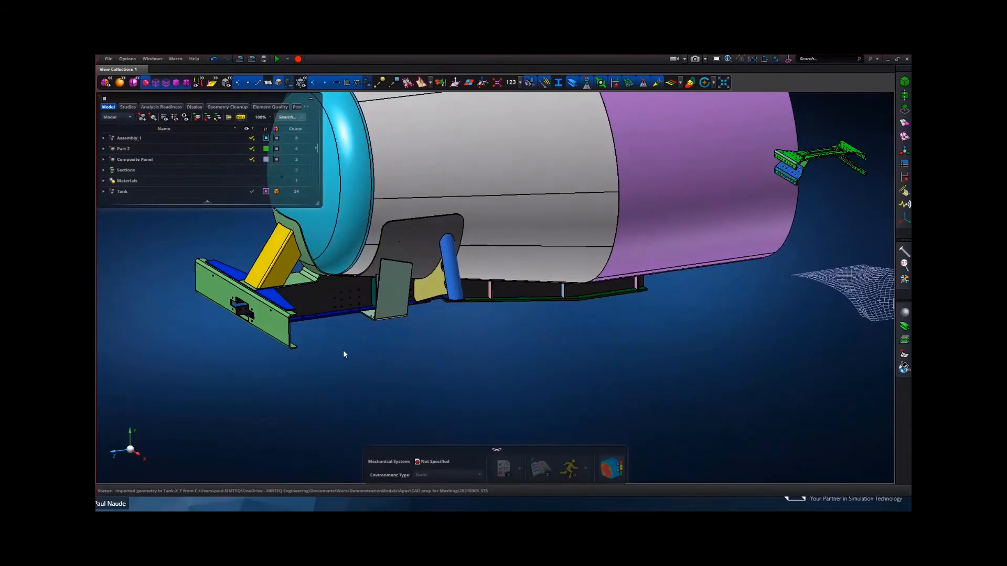
{"action": "scroll", "coordinate": [344, 351], "scroll_direction": "up", "scroll_amount": 5}
{"action": "middle_click_drag", "start_coordinate": [363, 338], "coordinate": [441, 373]}
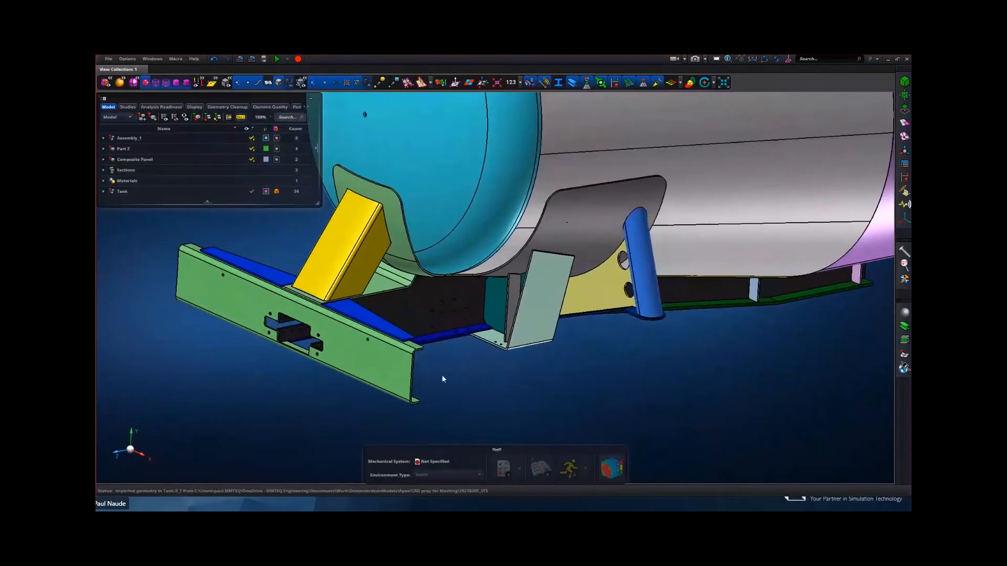
{"action": "scroll", "coordinate": [441, 374], "scroll_direction": "up", "scroll_amount": 3}
{"action": "scroll", "coordinate": [442, 373], "scroll_direction": "down", "scroll_amount": 3}
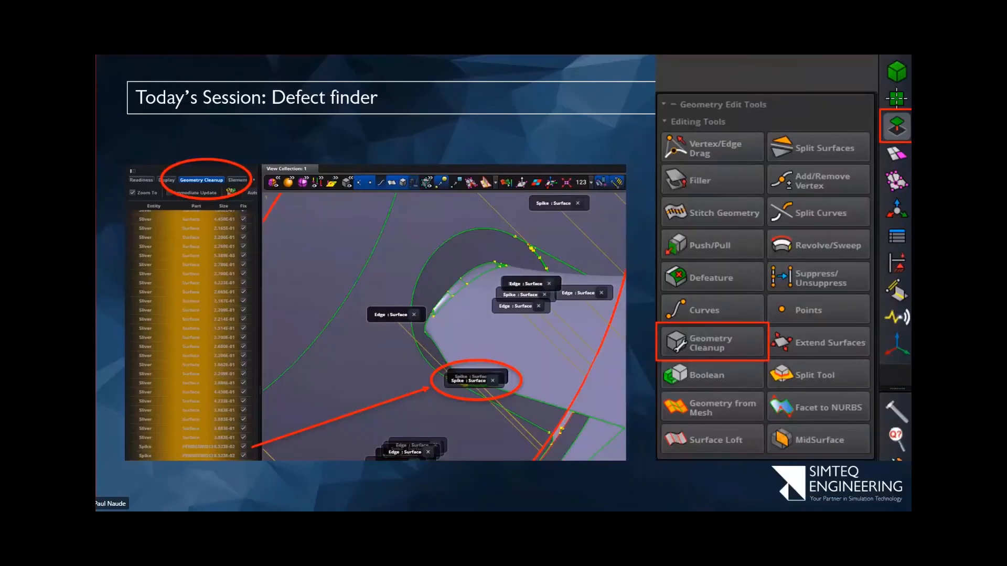
{"action": "left_click", "coordinate": [417, 352]}
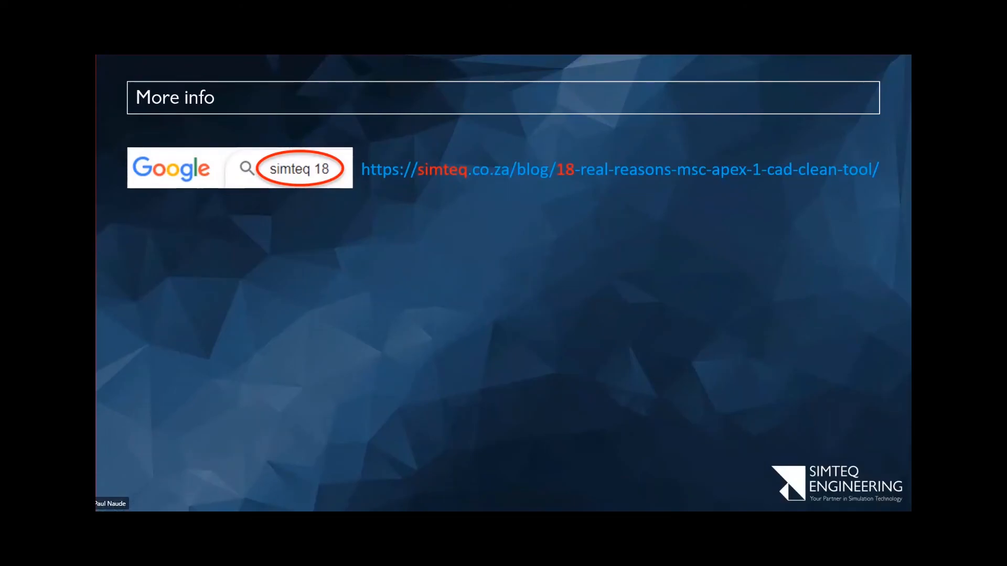
{"action": "left_click_drag", "start_coordinate": [96, 249], "coordinate": [391, 55]}
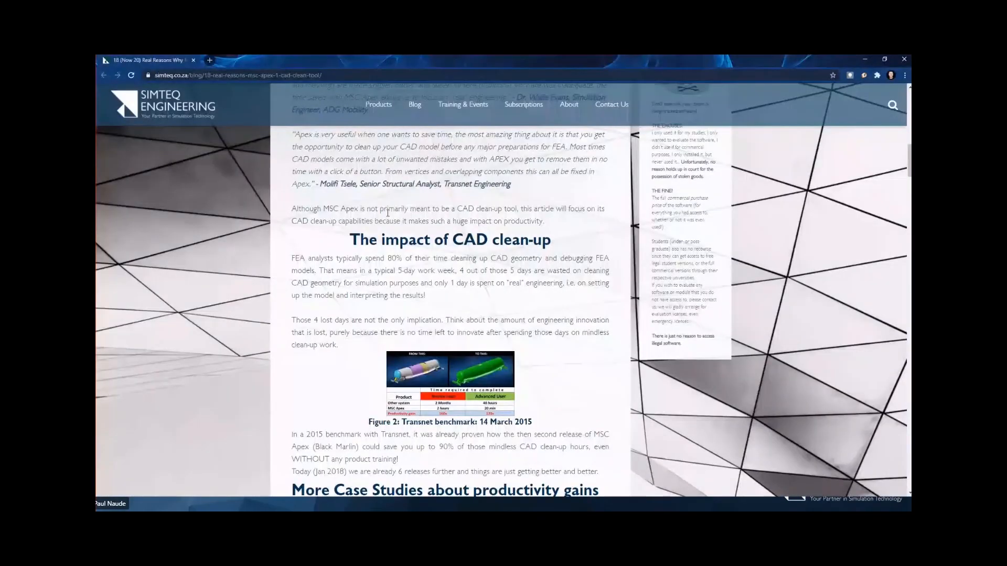
- Skim the SIMTEQ blog article in the browser, from the awards section to the MSC Apex case studies
{"action": "scroll", "coordinate": [388, 212], "scroll_direction": "up", "scroll_amount": 6}
{"action": "scroll", "coordinate": [401, 276], "scroll_direction": "down", "scroll_amount": 3}
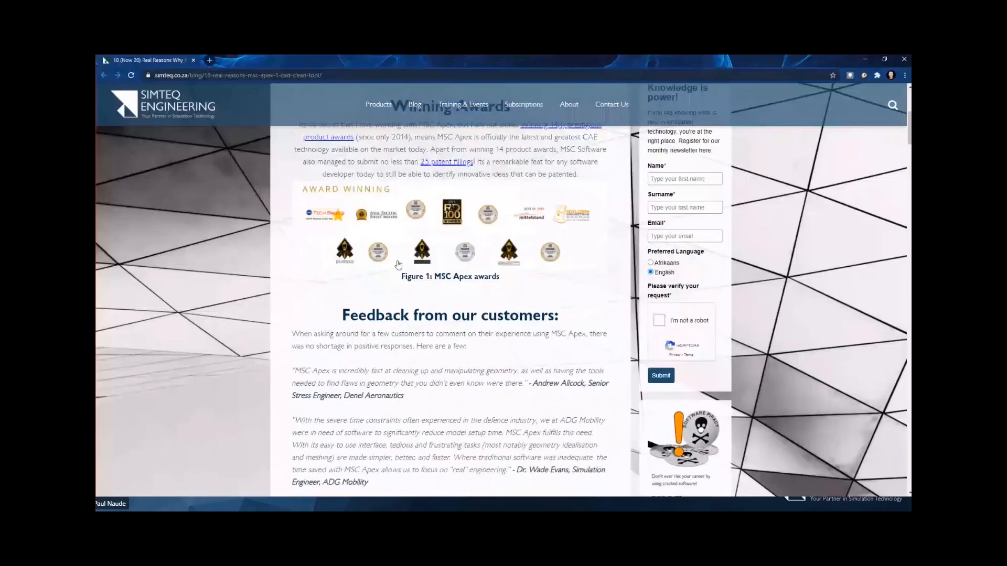
{"action": "scroll", "coordinate": [401, 277], "scroll_direction": "down", "scroll_amount": 5}
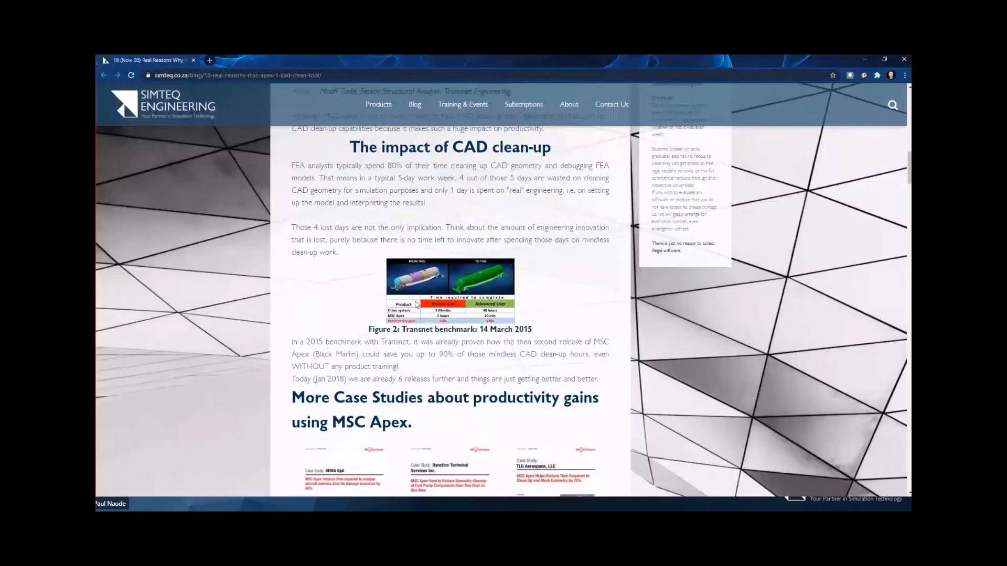
{"action": "scroll", "coordinate": [416, 304], "scroll_direction": "down", "scroll_amount": 3}
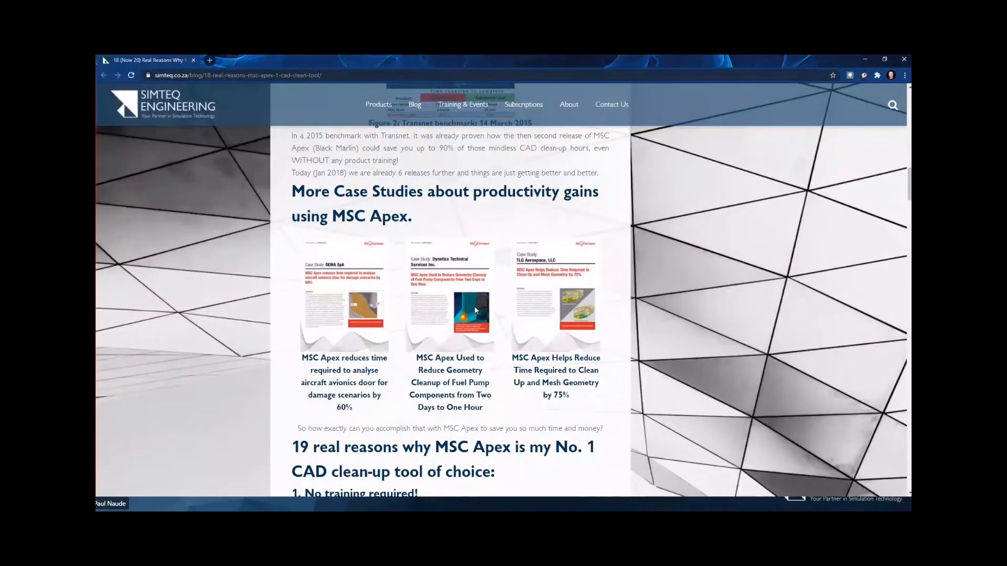
- Skim the article's numbered clean-up reasons, from no training required through defect finding and edge and vertex drag to the mid-surfacing figures
{"action": "scroll", "coordinate": [560, 303], "scroll_direction": "down", "scroll_amount": 7}
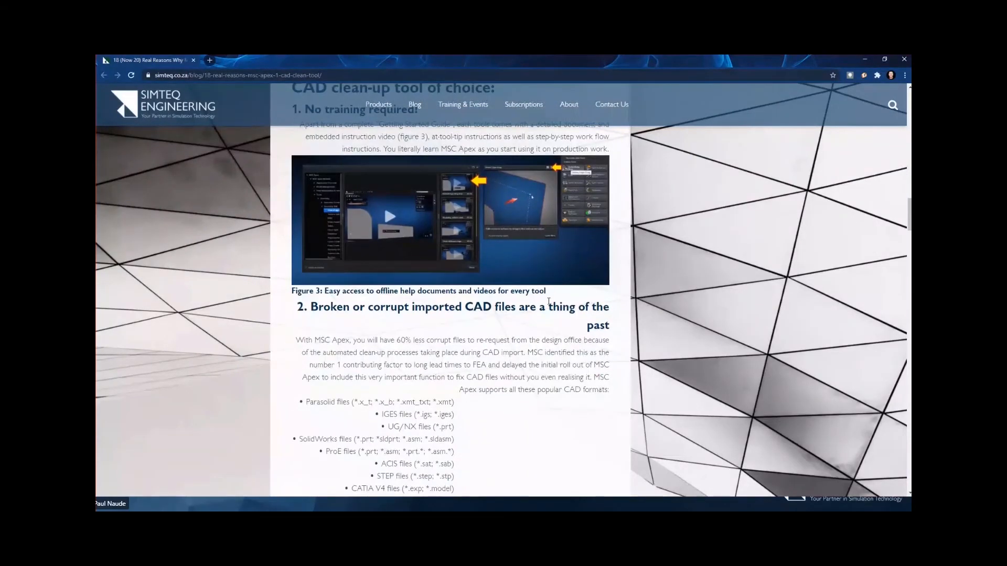
{"action": "scroll", "coordinate": [554, 302], "scroll_direction": "down", "scroll_amount": 10}
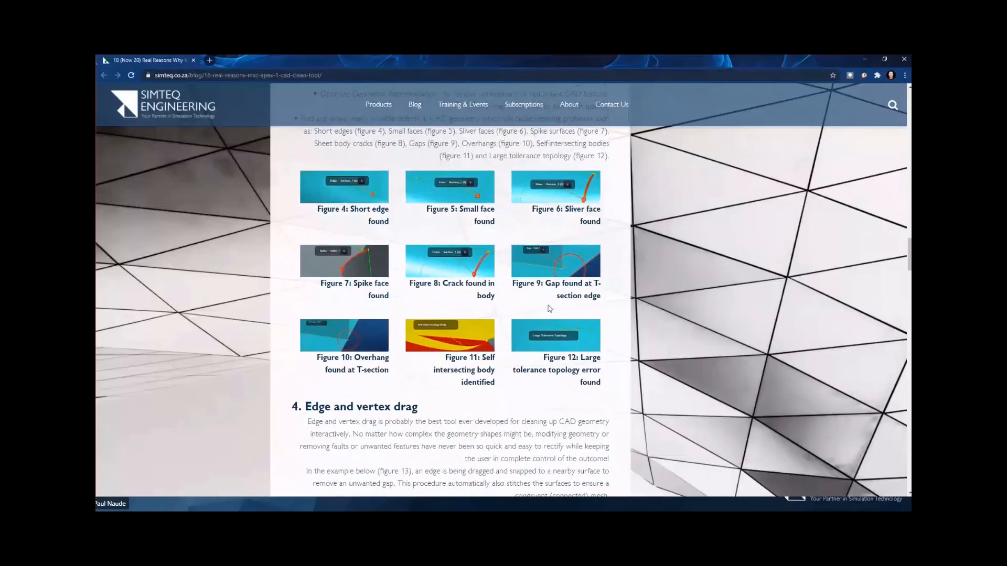
{"action": "scroll", "coordinate": [549, 307], "scroll_direction": "up", "scroll_amount": 2}
{"action": "scroll", "coordinate": [419, 207], "scroll_direction": "up", "scroll_amount": 1}
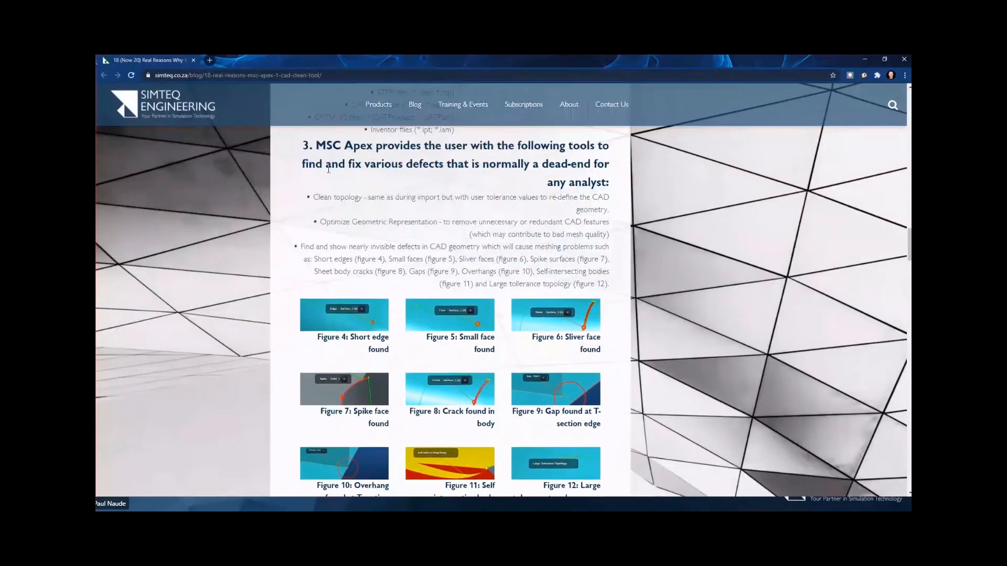
{"action": "scroll", "coordinate": [449, 272], "scroll_direction": "down", "scroll_amount": 2}
{"action": "scroll", "coordinate": [468, 358], "scroll_direction": "down", "scroll_amount": 12}
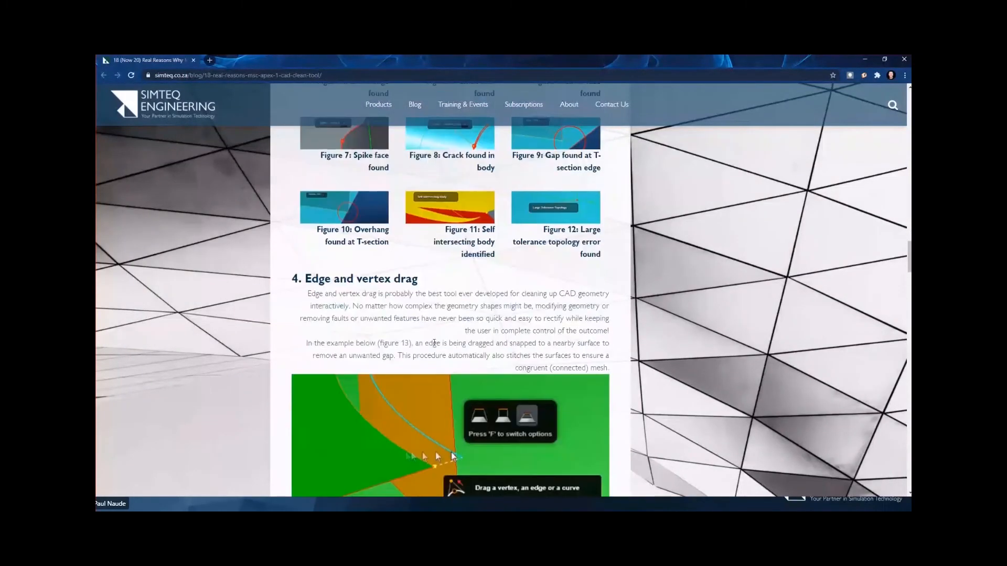
{"action": "scroll", "coordinate": [401, 335], "scroll_direction": "down", "scroll_amount": 16}
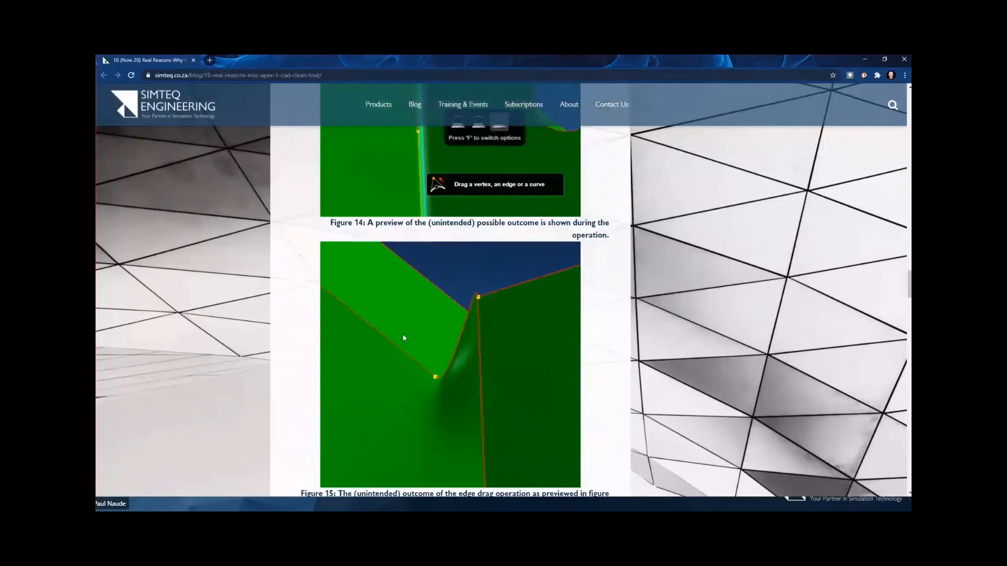
{"action": "scroll", "coordinate": [405, 345], "scroll_direction": "down", "scroll_amount": 8}
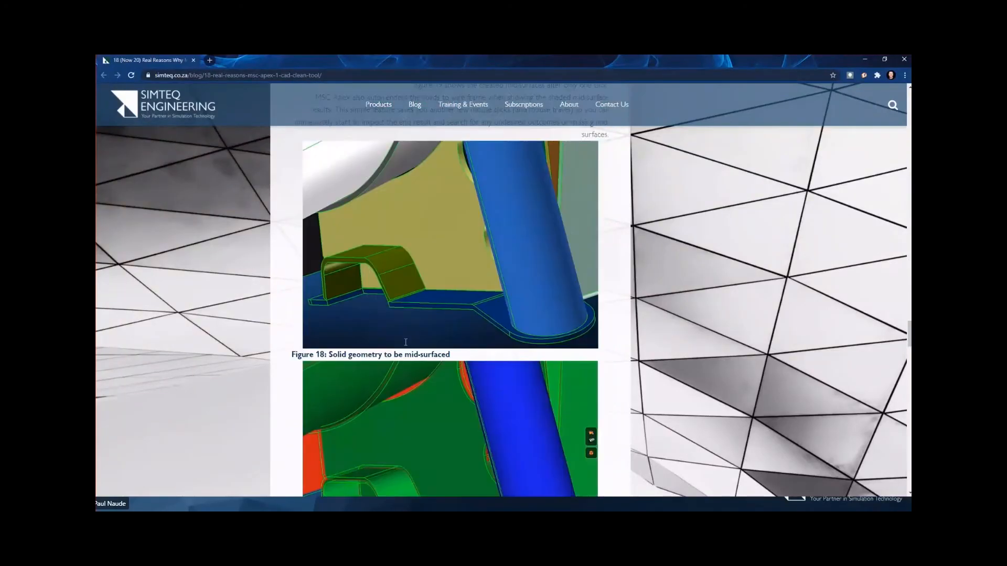
- Minimise the browser to return to the slideshow and advance to the Future Sharpen the Saw Sessions slide
{"action": "left_click", "coordinate": [867, 58]}
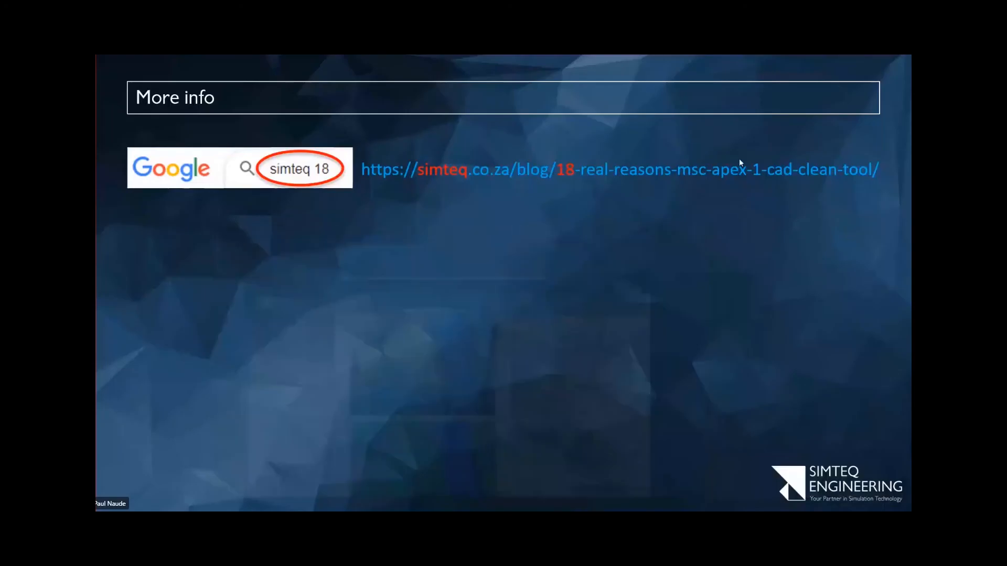
{"action": "left_click", "coordinate": [464, 262]}
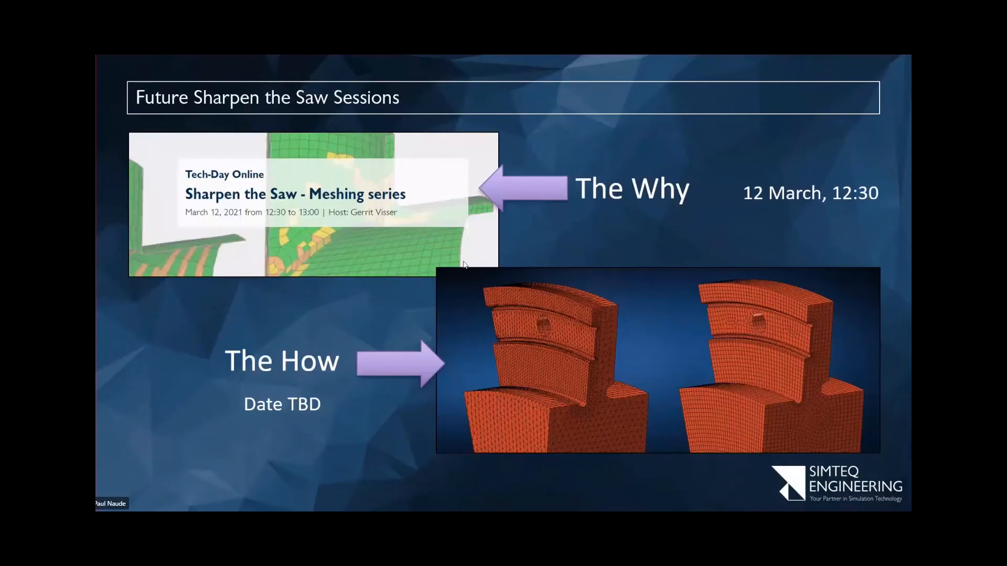